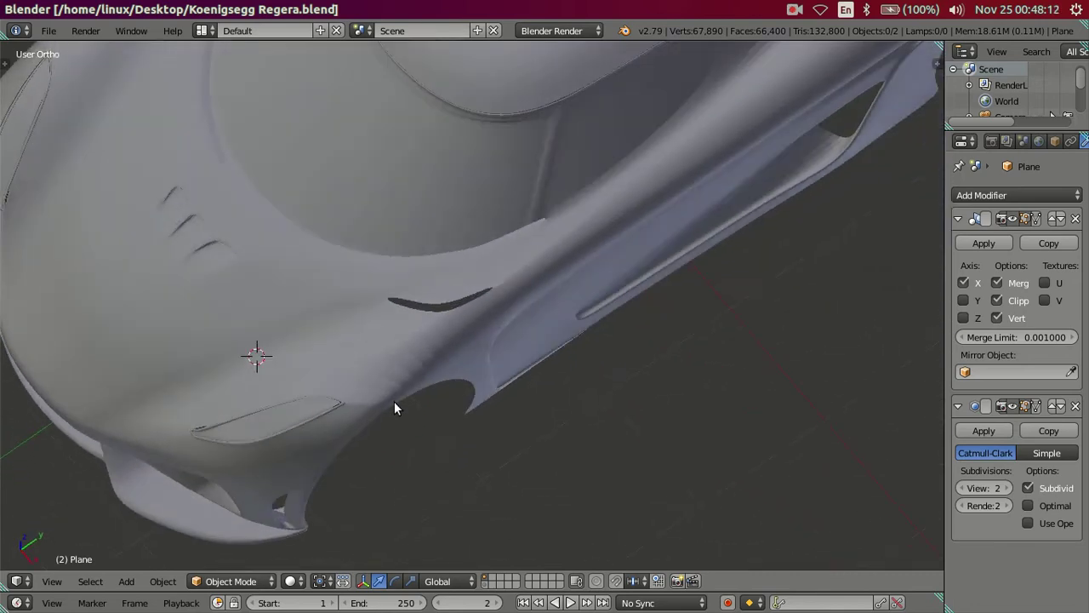
Step: Zoom in on the hood vent corner and put the car body mesh into Edit Mode
mouse_move(319, 406)
shift+middle_down()
mouse_move(533, 338)
mouse_move(533, 308)
mouse_move(451, 321)
mouse_move(546, 380)
mouse_move(618, 380)
shift+middle_up()
scroll(526, 359, up, 2)
scroll(551, 354, up, 2)
scroll(558, 334, up, 1)
scroll(618, 380, up, 2)
scroll(591, 401, up, 2)
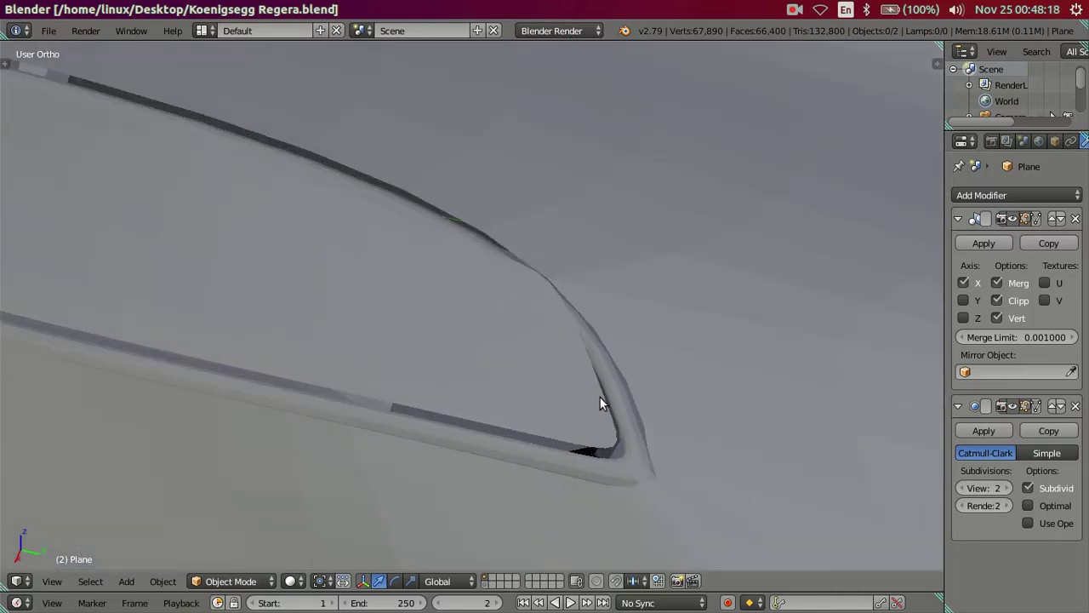
key(Tab)
scroll(636, 424, up, 1)
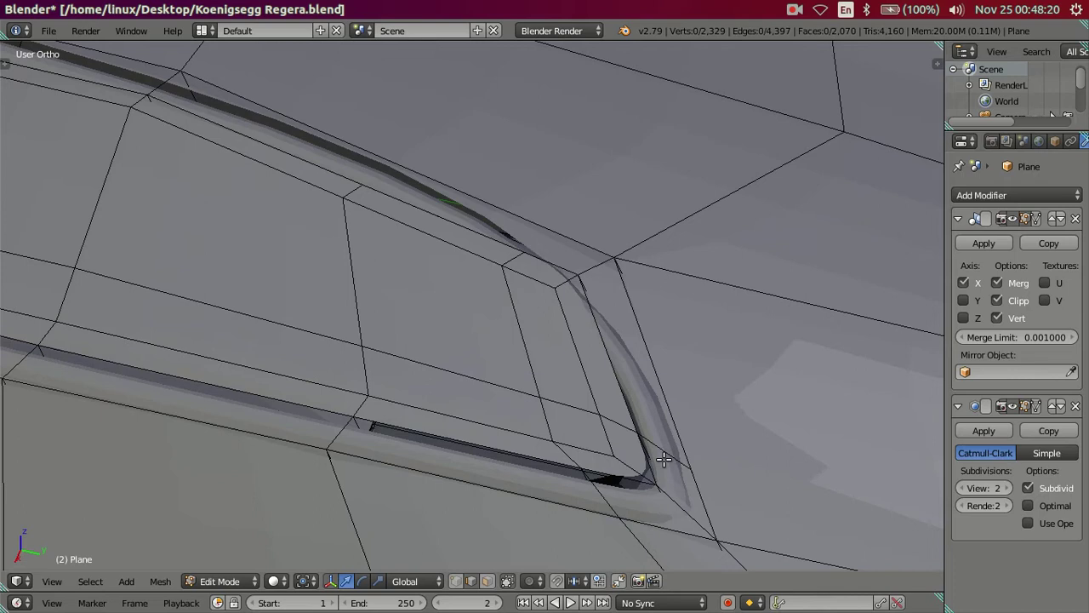
Step: Add two centred edge loops around the hood vent and preview the smoothed body
key(ctrl+r)
scroll(663, 459, up, 1)
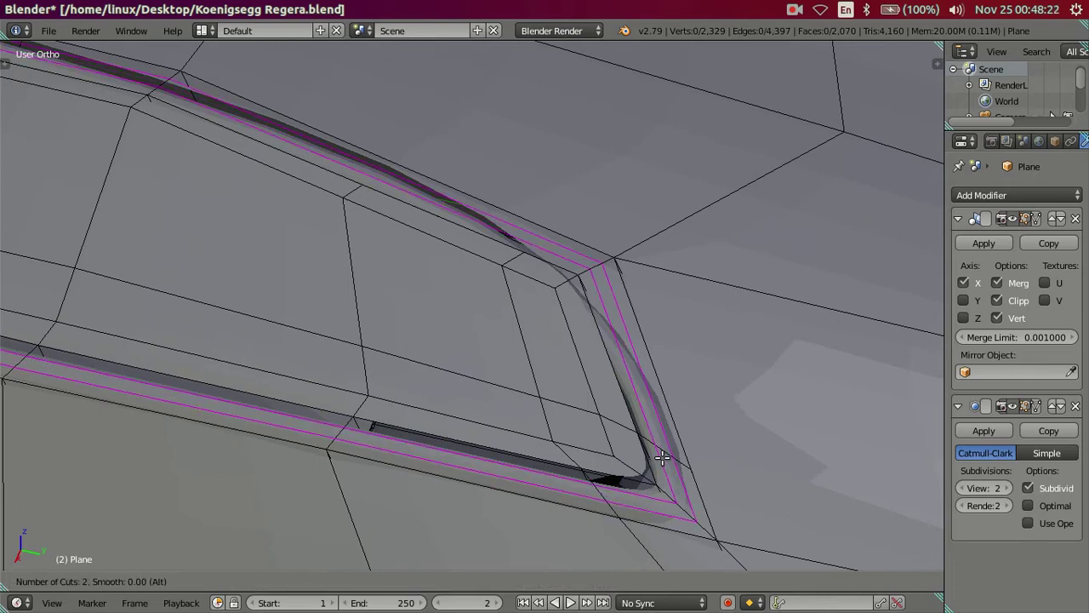
click(663, 459)
right_click(663, 459)
mouse_move(661, 457)
middle_down()
mouse_move(661, 522)
mouse_move(575, 449)
mouse_move(607, 445)
middle_up()
scroll(602, 445, down, 1)
key(Tab)
scroll(599, 440, down, 2)
mouse_move(495, 390)
middle_down()
mouse_move(537, 442)
mouse_move(553, 372)
mouse_move(632, 331)
mouse_move(527, 354)
mouse_move(540, 372)
mouse_move(575, 372)
middle_up()
key(Tab)
Step: Dissolve the stray vent rim loops, bringing the mesh to 2,325 vertices
alt+right_click(750, 347)
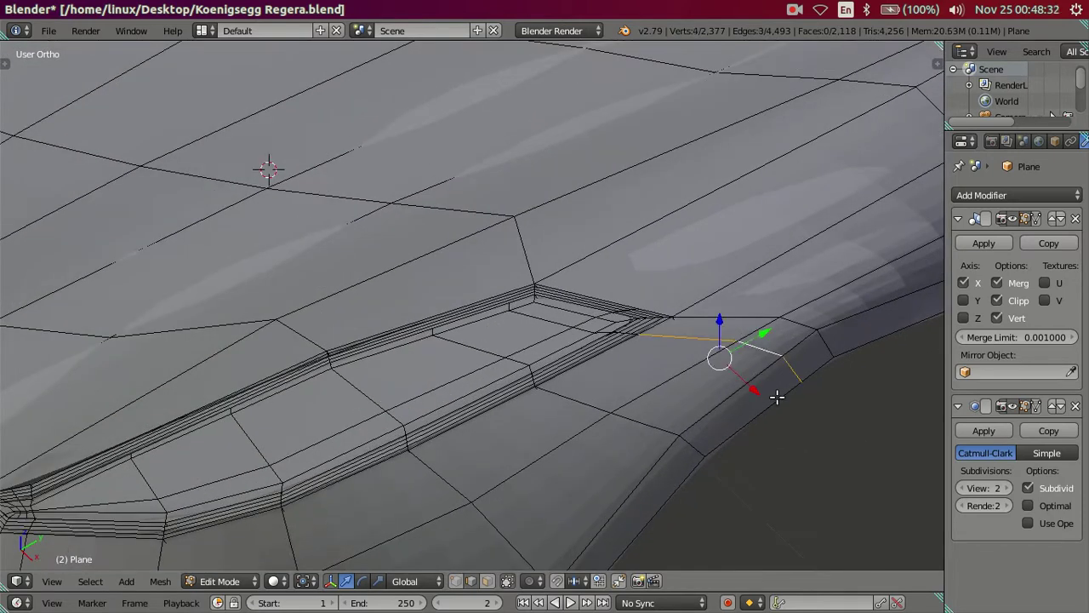
key(x)
alt+right_click(576, 293)
key(x)
click(616, 313)
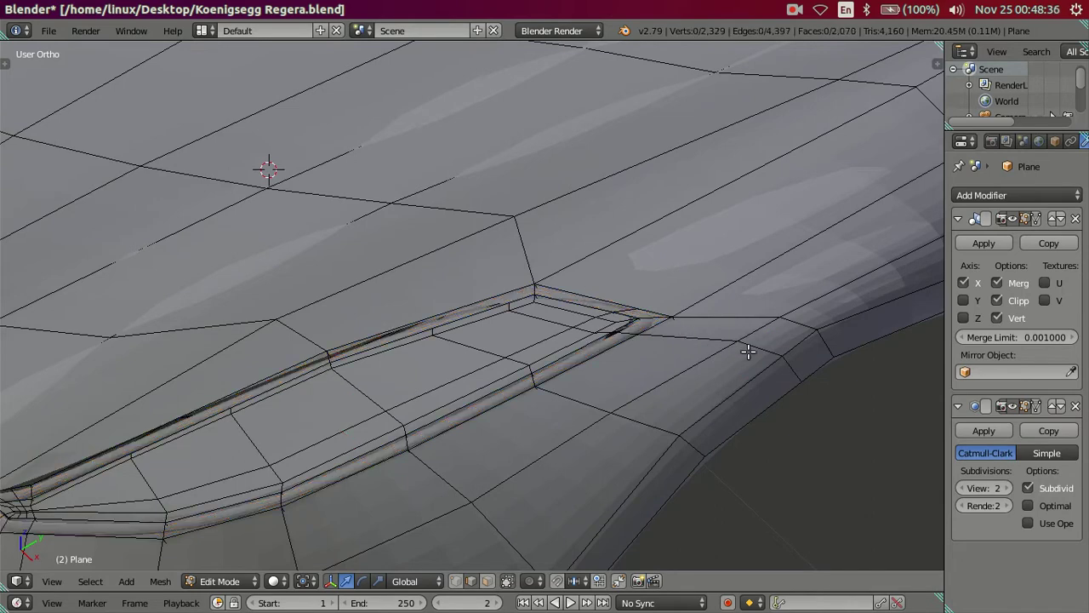
alt+right_click(748, 351)
key(x)
click(751, 460)
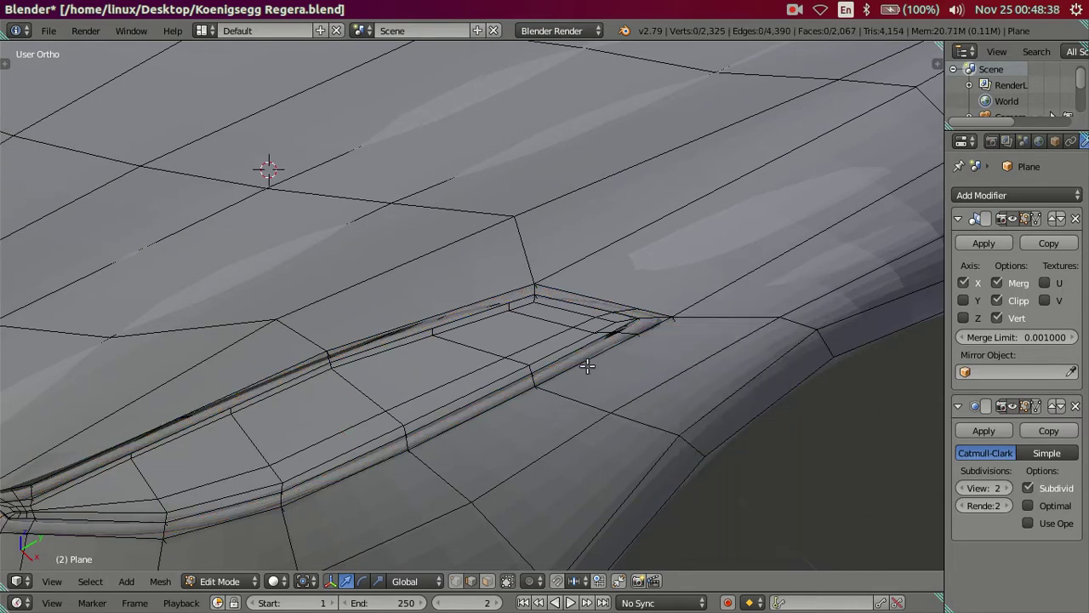
mouse_move(588, 365)
middle_down()
mouse_move(389, 161)
mouse_move(408, 165)
mouse_move(294, 252)
mouse_move(294, 263)
mouse_move(360, 295)
mouse_move(348, 343)
mouse_move(326, 316)
middle_up()
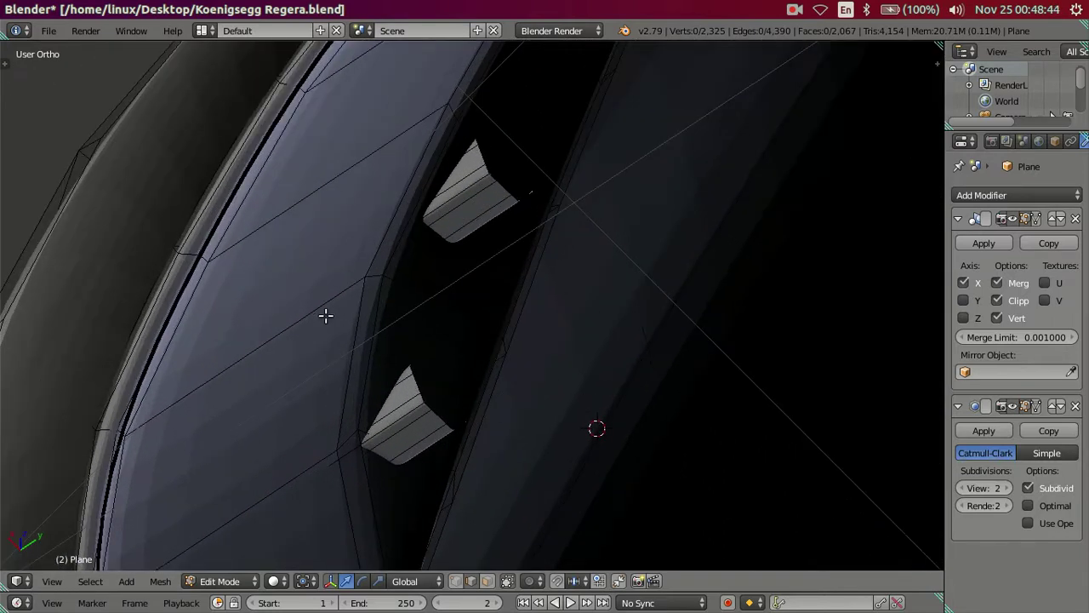
Step: Select the wheel-arch island and vent blocks with L and hide them
right_click(271, 221)
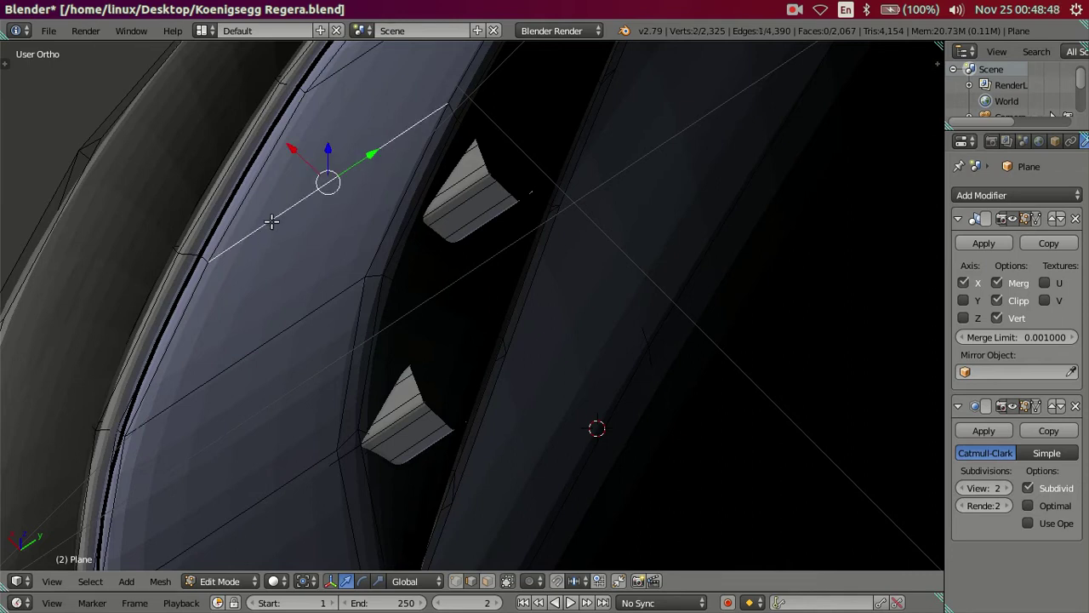
key(l)
key(l)
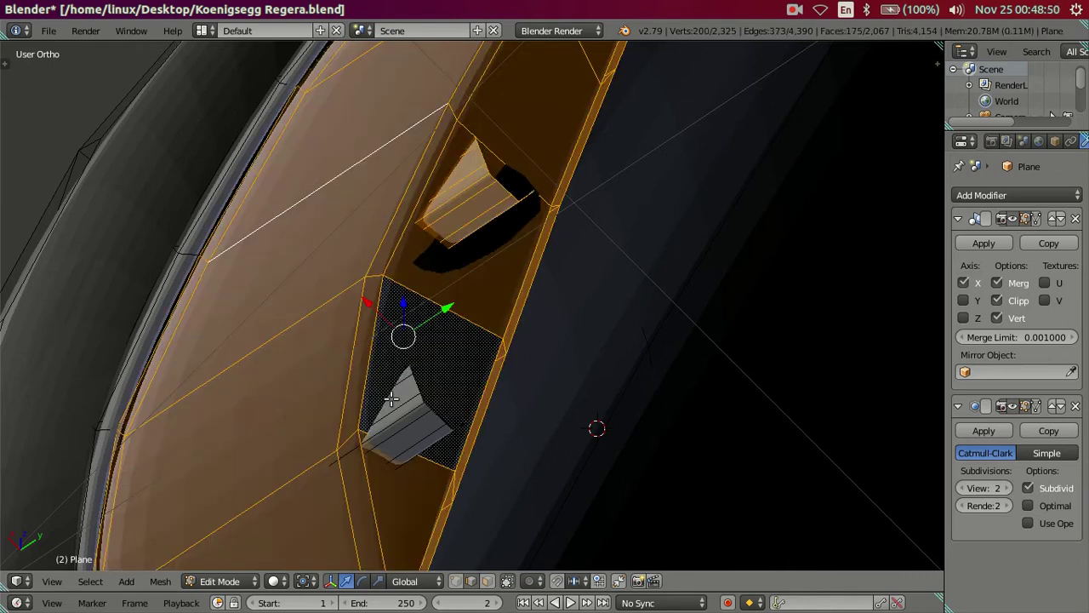
key(l)
key(h)
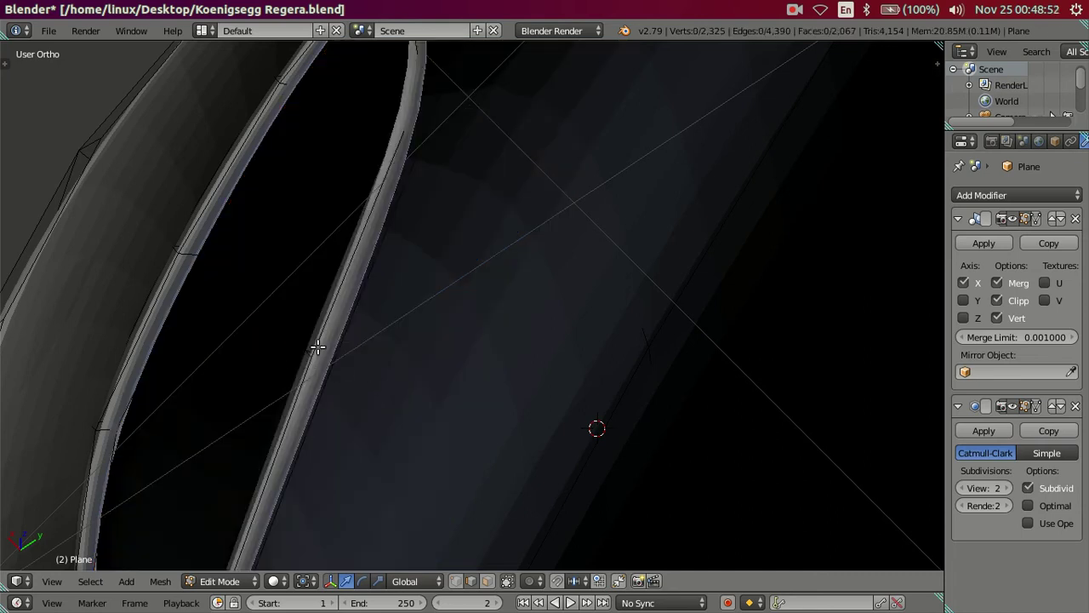
key(l)
scroll(318, 292, down, 4)
middle_drag(391, 293, 474, 420)
Step: Delete the edges and faces of the strip along the wheel-arch top
scroll(474, 418, up, 3)
key(x)
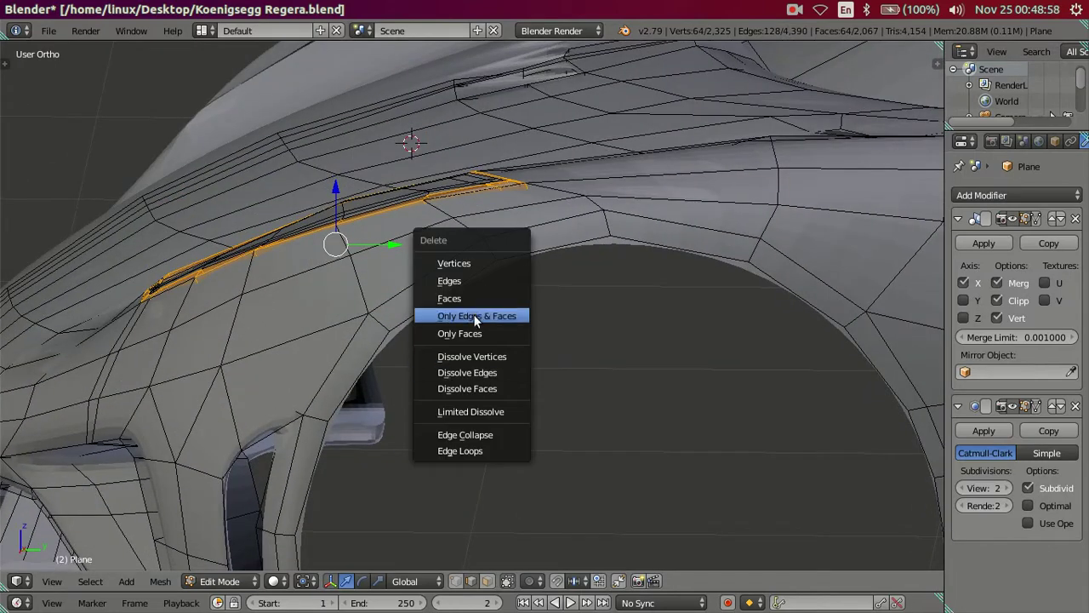
click(471, 298)
mouse_move(472, 298)
middle_down()
mouse_move(437, 326)
mouse_move(457, 377)
middle_up()
Step: Set the Subsurf viewport level to 0 to see the unsmoothed vent
drag(991, 488, 966, 488)
mouse_move(450, 354)
middle_down()
mouse_move(469, 348)
mouse_move(406, 353)
middle_up()
scroll(406, 353, up, 2)
scroll(498, 333, up, 2)
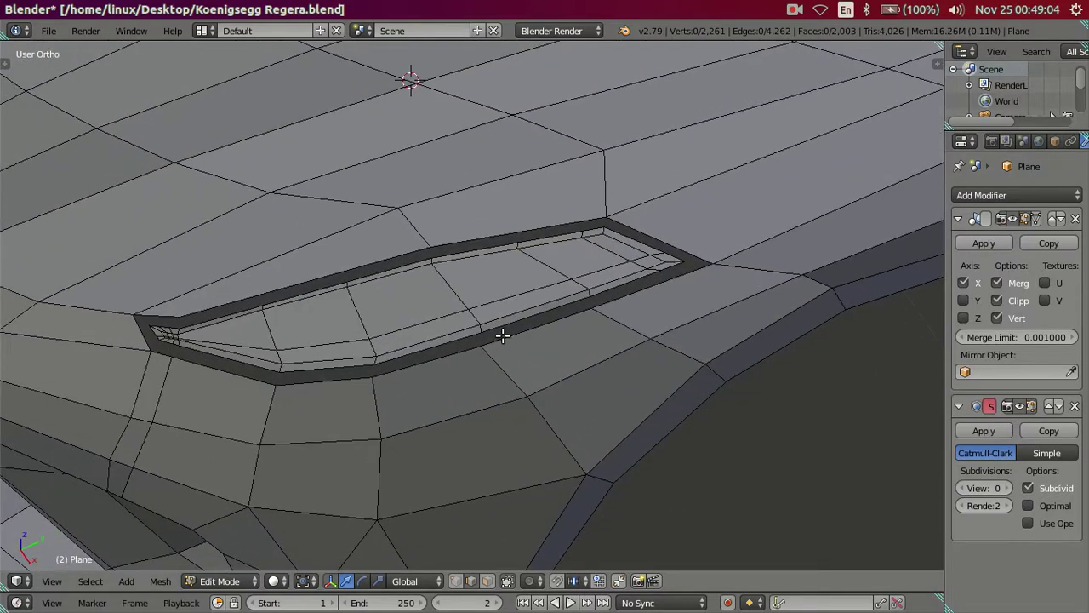
scroll(508, 315, up, 2)
Step: Select the surplus edge loops along the vent floor, vertical side and corners
alt+click(525, 284)
alt+shift+click(681, 200)
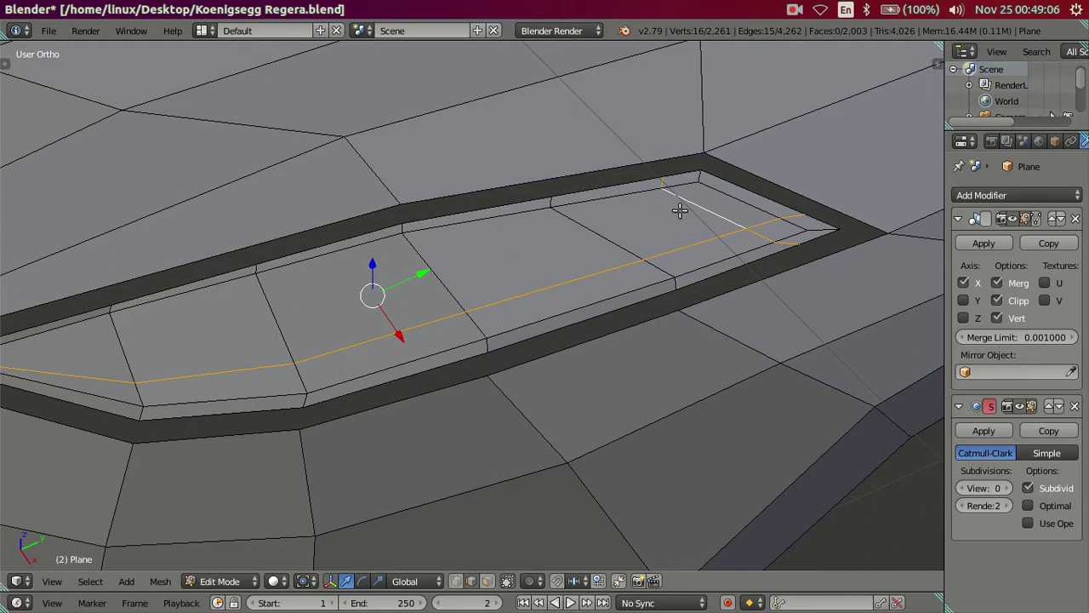
scroll(589, 243, down, 1)
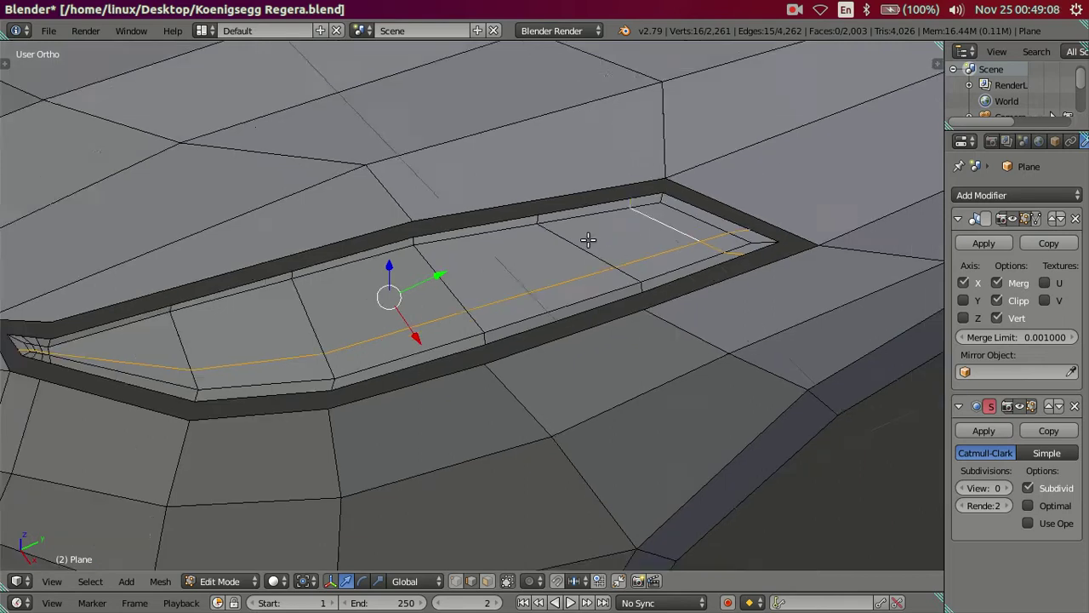
scroll(589, 240, down, 1)
middle_drag(571, 263, 571, 263)
mouse_move(367, 340)
middle_down()
mouse_move(516, 345)
mouse_move(456, 263)
mouse_move(389, 360)
middle_up()
alt+shift+right_click(406, 357)
scroll(389, 280, up, 2)
scroll(456, 348, up, 2)
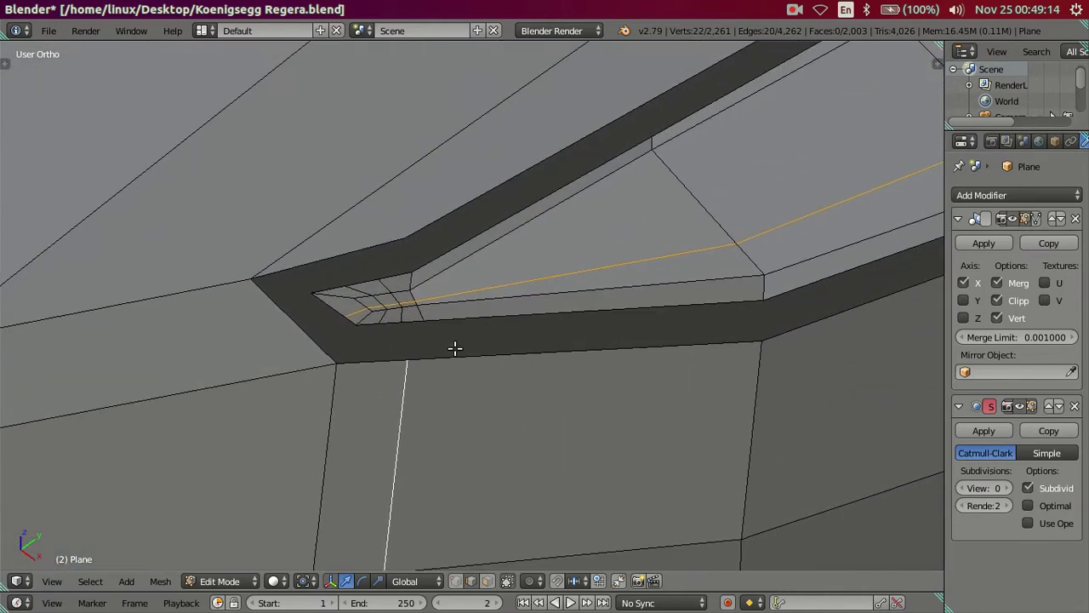
scroll(400, 323, up, 5)
alt+shift+right_click(287, 295)
alt+shift+right_click(308, 291)
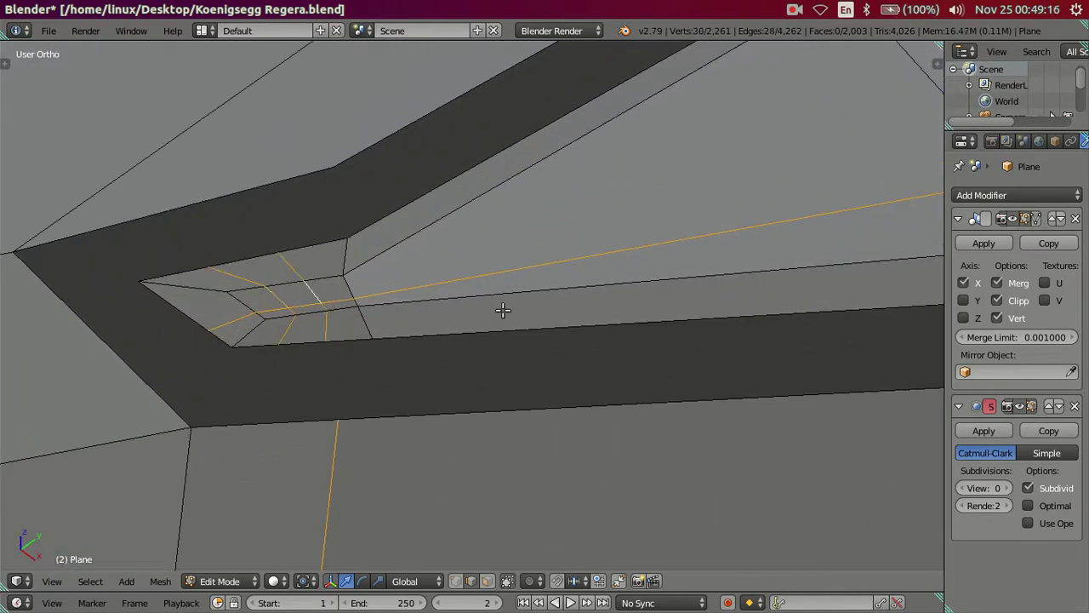
key(x)
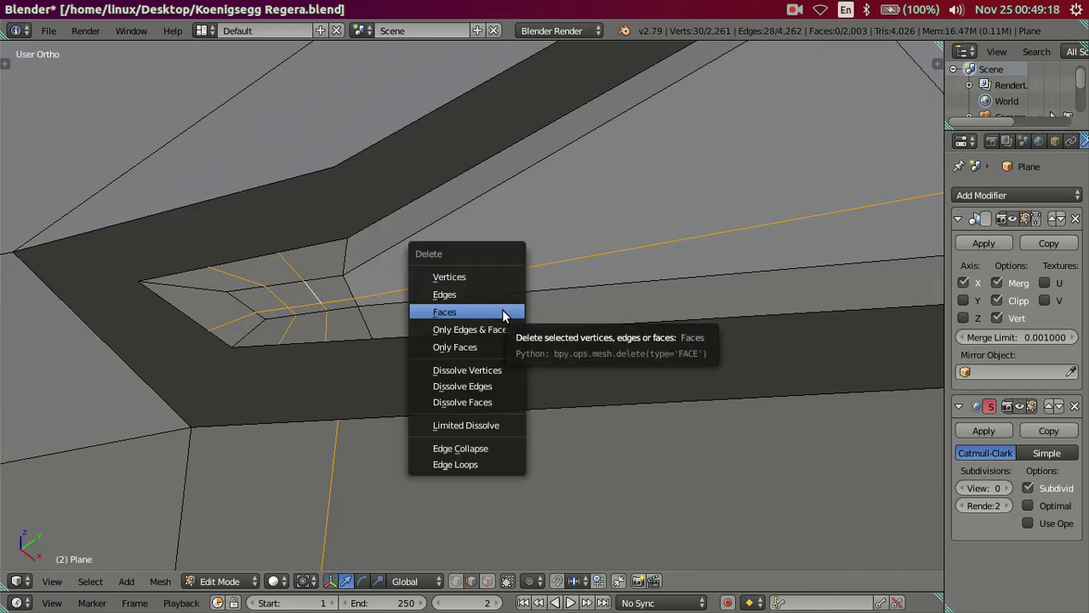
Step: Dissolve the vent floor and corner loops, leaving the vertical loop out after an undo
click(473, 385)
scroll(421, 363, down, 3)
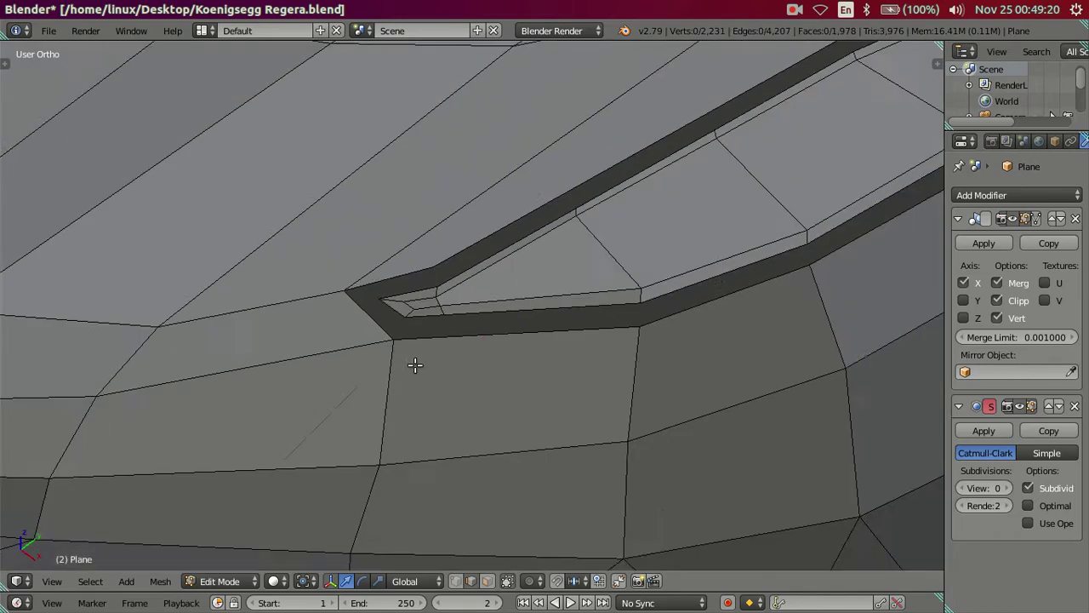
scroll(414, 364, down, 1)
middle_drag(527, 338, 425, 340)
key(ctrl+z)
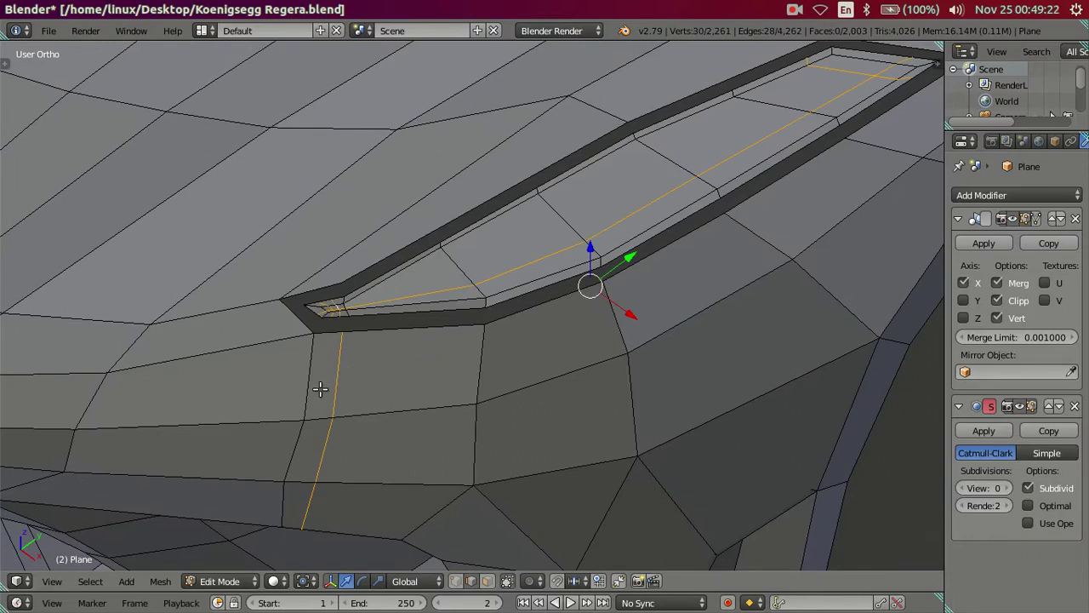
alt+shift+right_click(345, 385)
key(x)
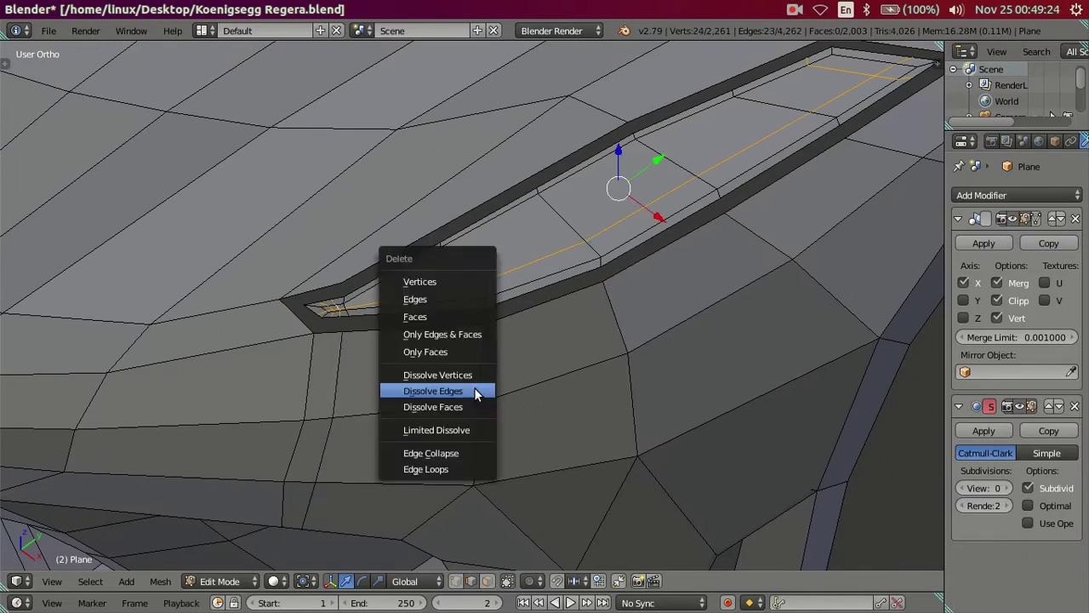
click(475, 393)
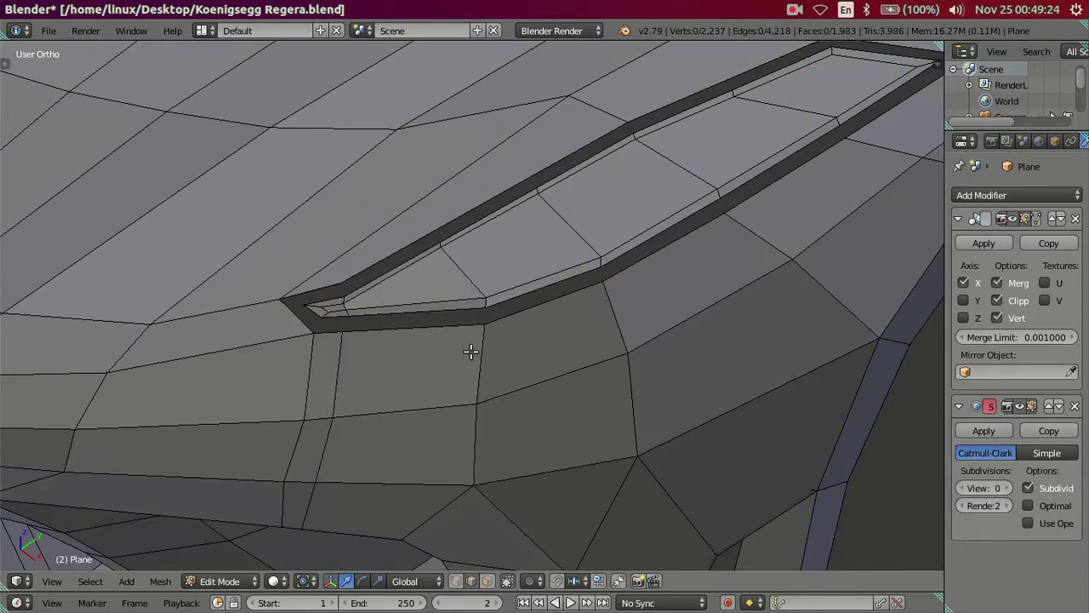
Step: Dissolve the vertical edge loop below the vent, reaching 2,231 vertices
scroll(307, 394, up, 1)
scroll(299, 397, up, 1)
scroll(300, 392, up, 1)
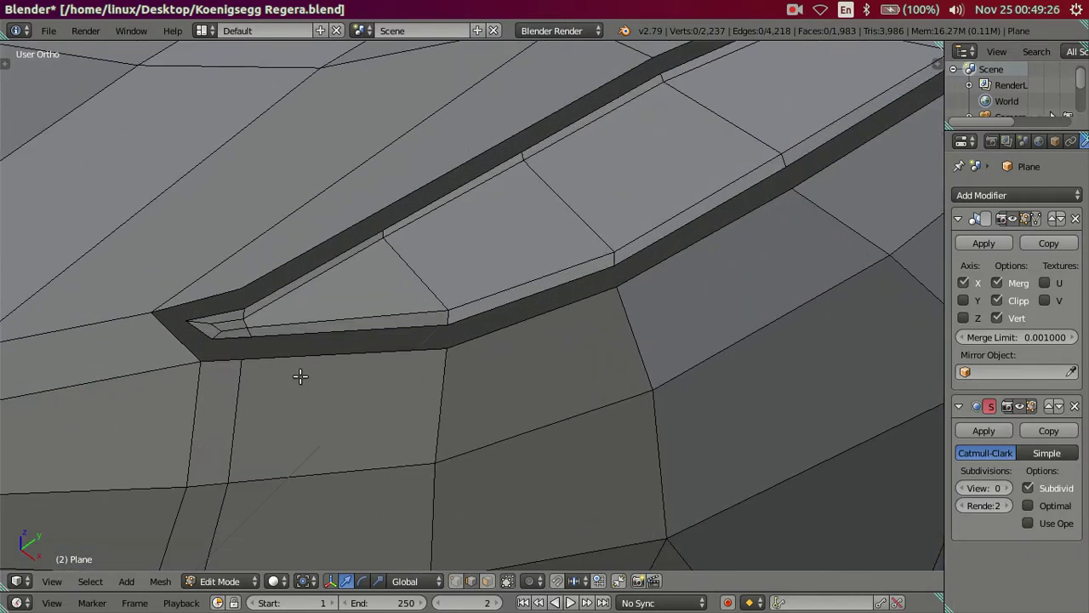
alt+right_click(252, 431)
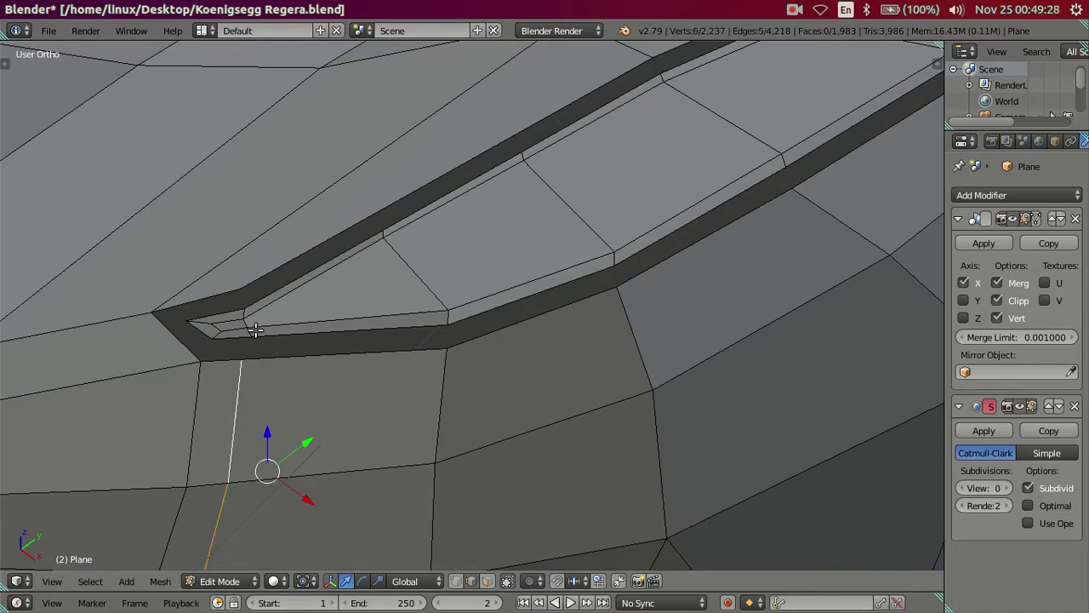
scroll(253, 328, up, 1)
scroll(297, 360, up, 1)
scroll(328, 379, up, 1)
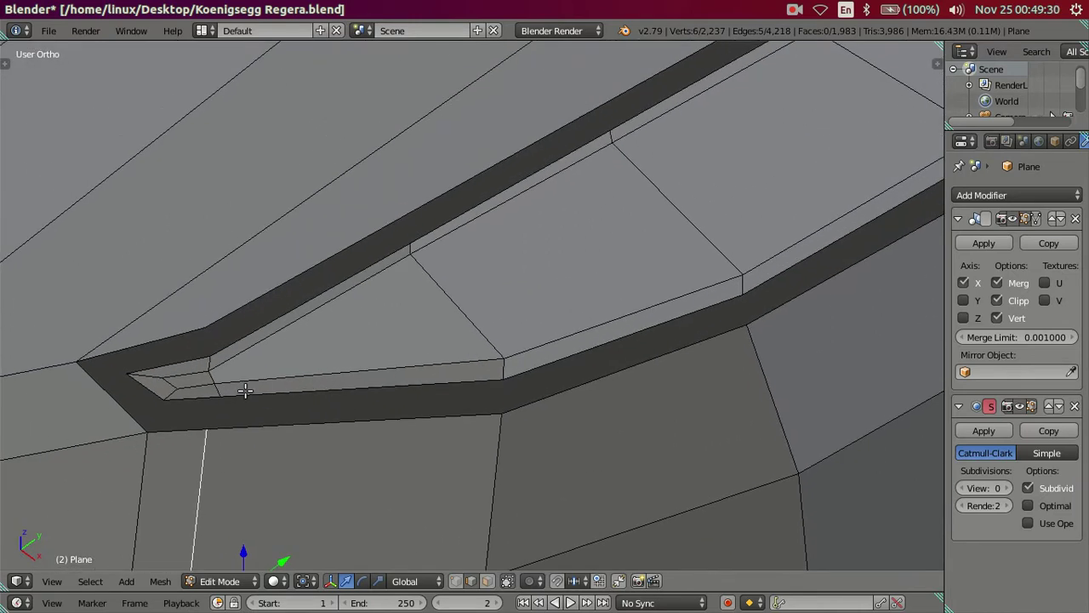
scroll(227, 383, up, 1)
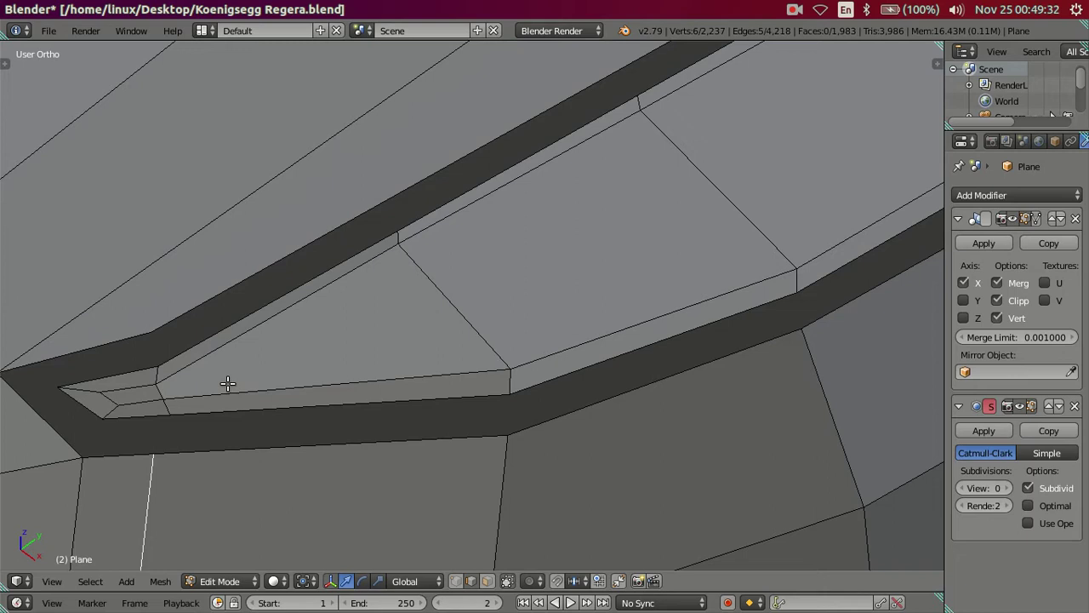
key(x)
click(366, 388)
Step: Orbit and zoom along the vent to inspect the cleaned edge flow
scroll(366, 388, down, 2)
mouse_move(343, 377)
middle_down()
mouse_move(475, 364)
mouse_move(482, 383)
middle_up()
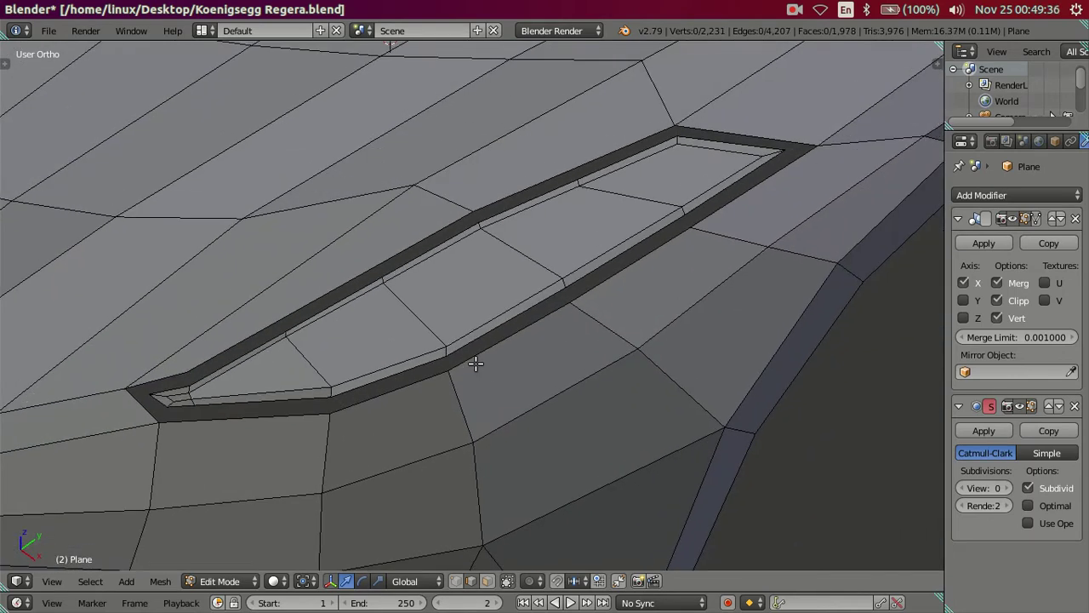
scroll(409, 476, up, 2)
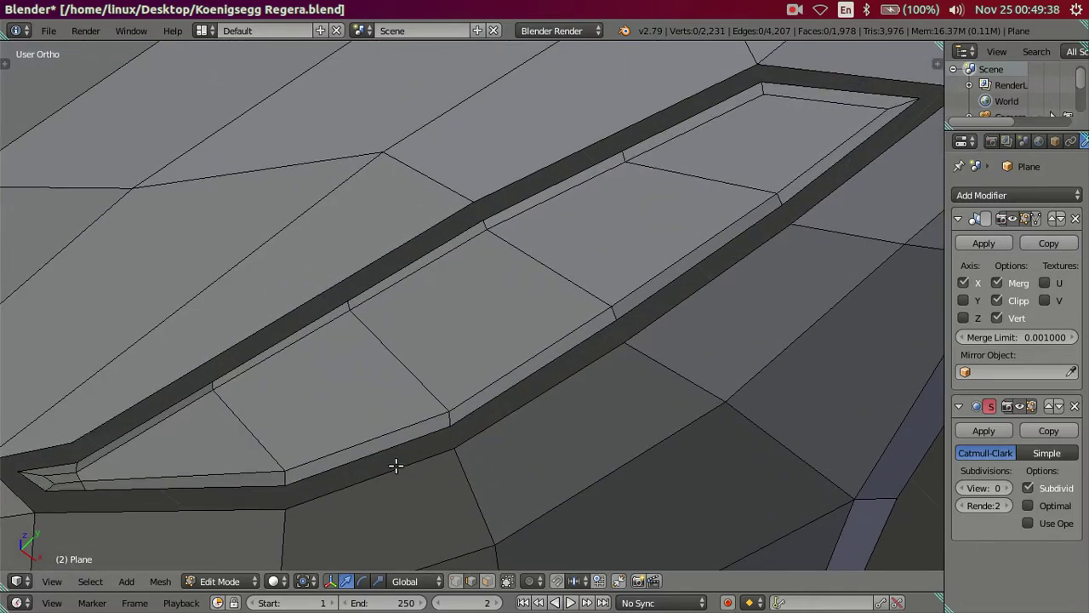
scroll(399, 451, down, 1)
scroll(401, 440, down, 1)
scroll(508, 411, up, 1)
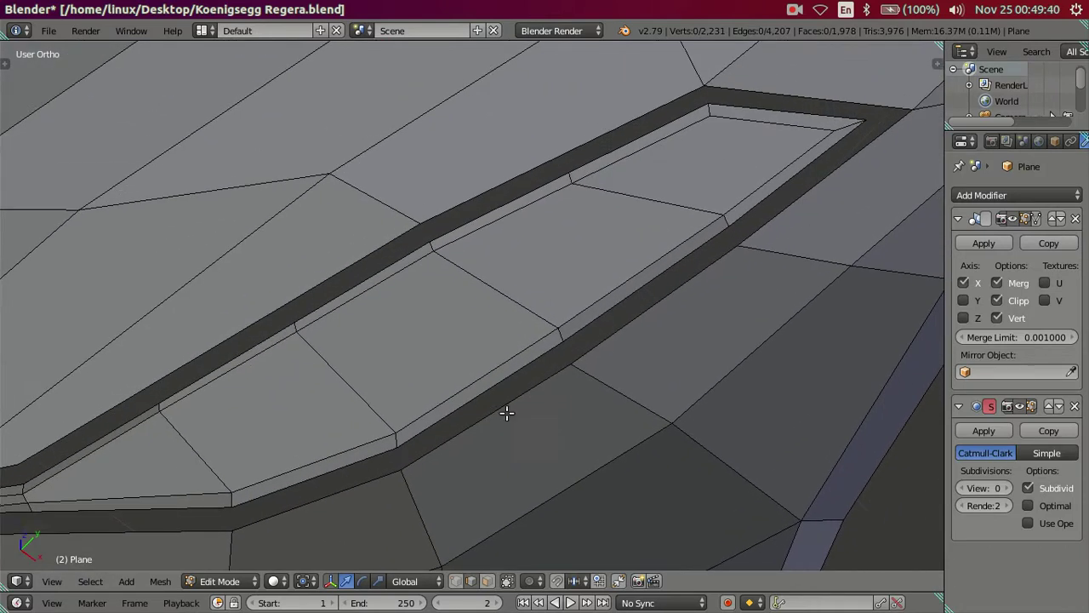
scroll(482, 410, up, 1)
scroll(476, 391, down, 2)
middle_drag(467, 372, 510, 357)
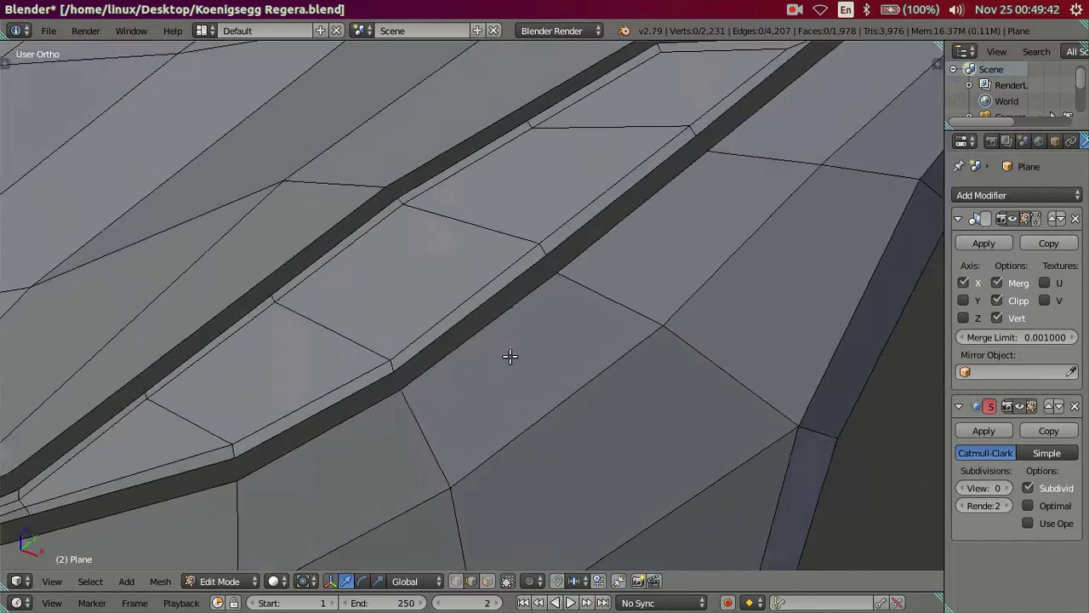
scroll(549, 294, up, 2)
scroll(564, 284, down, 2)
middle_drag(564, 284, 564, 304)
scroll(502, 377, up, 2)
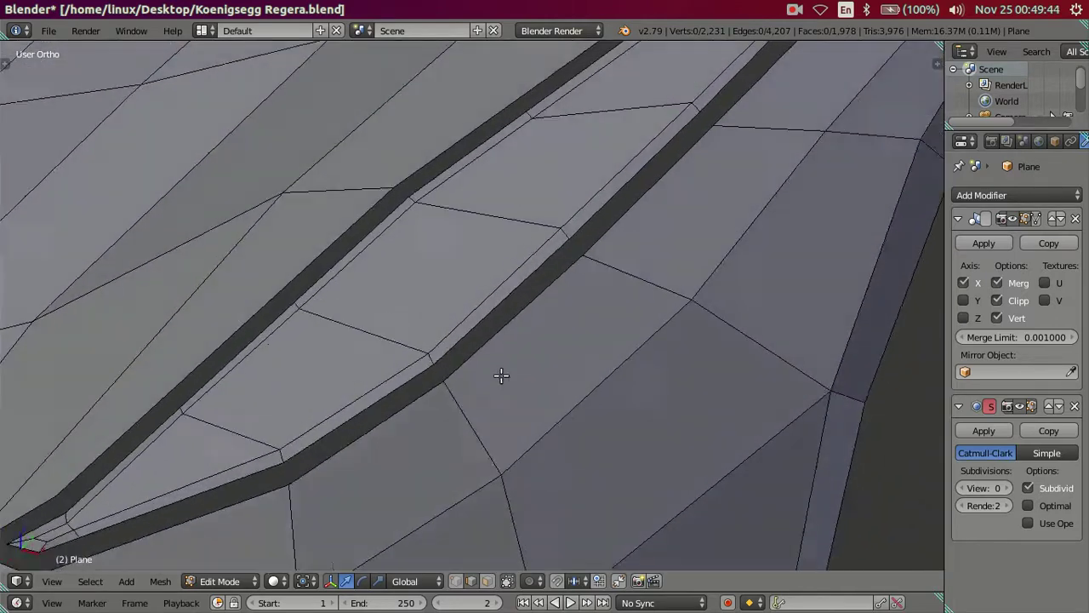
scroll(496, 387, up, 1)
Step: Fill new faces into the gaps along the dark vent strip
key(ctrl+shift+z)
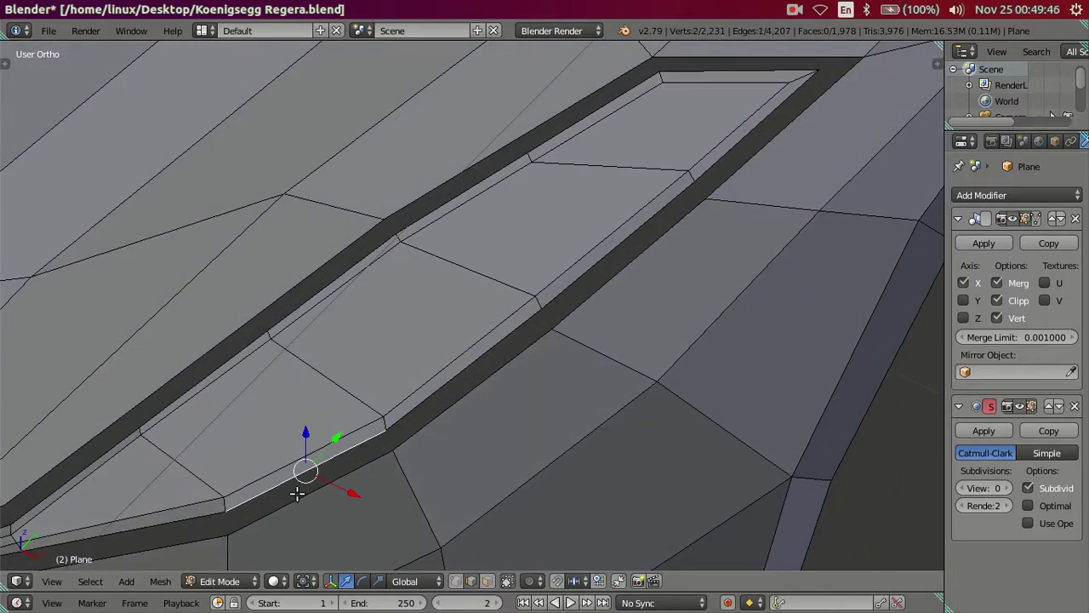
key(ctrl+z)
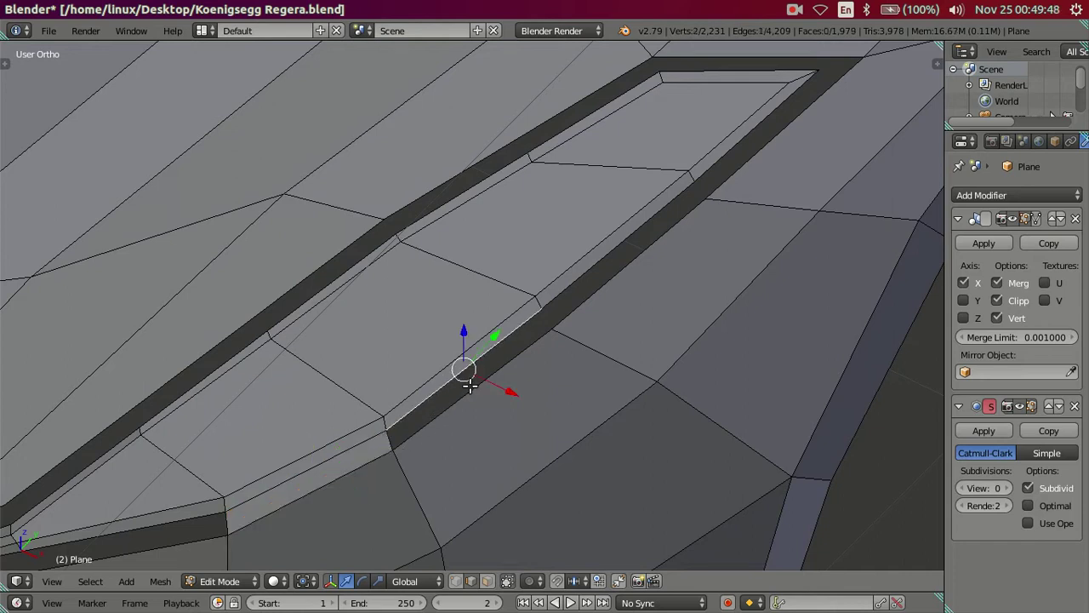
key(ctrl+shift+z)
key(ctrl+shift+z)
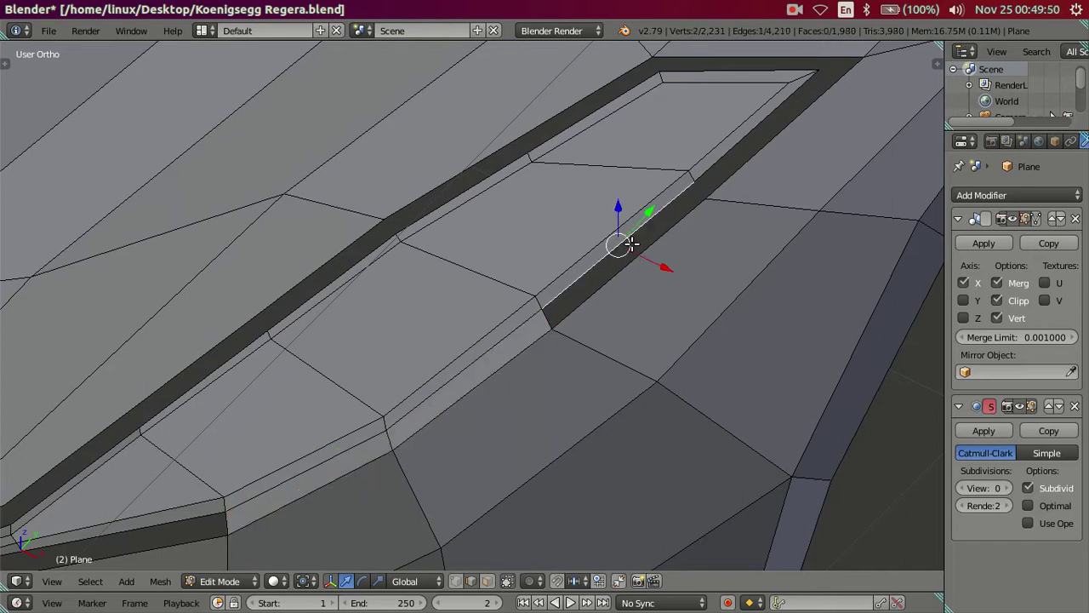
key(f)
shift+middle_drag(516, 413, 579, 260)
right_click(596, 328)
key(f)
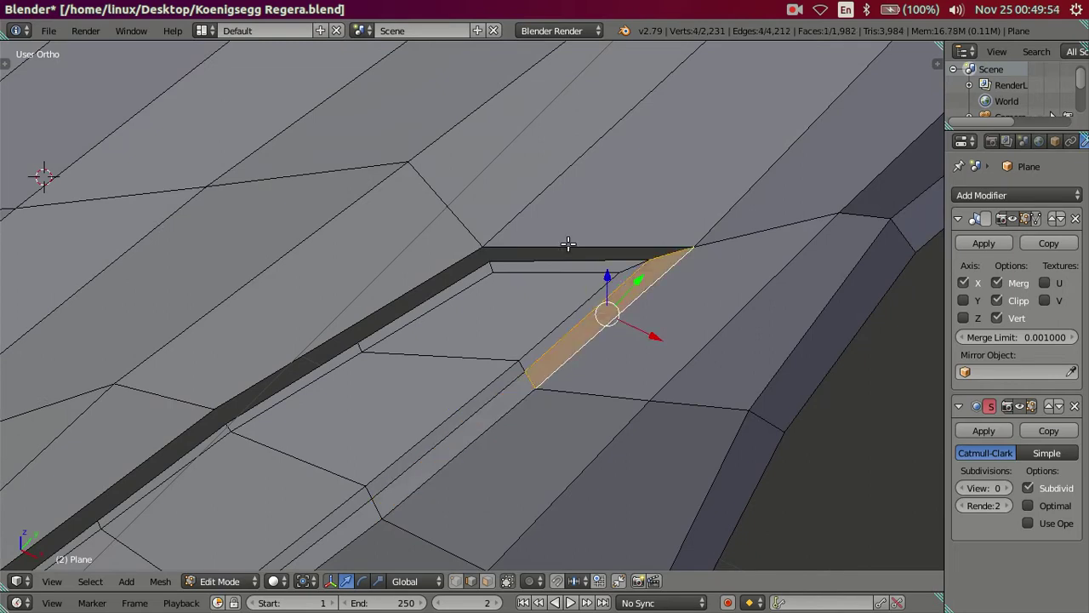
right_click(567, 257)
key(f)
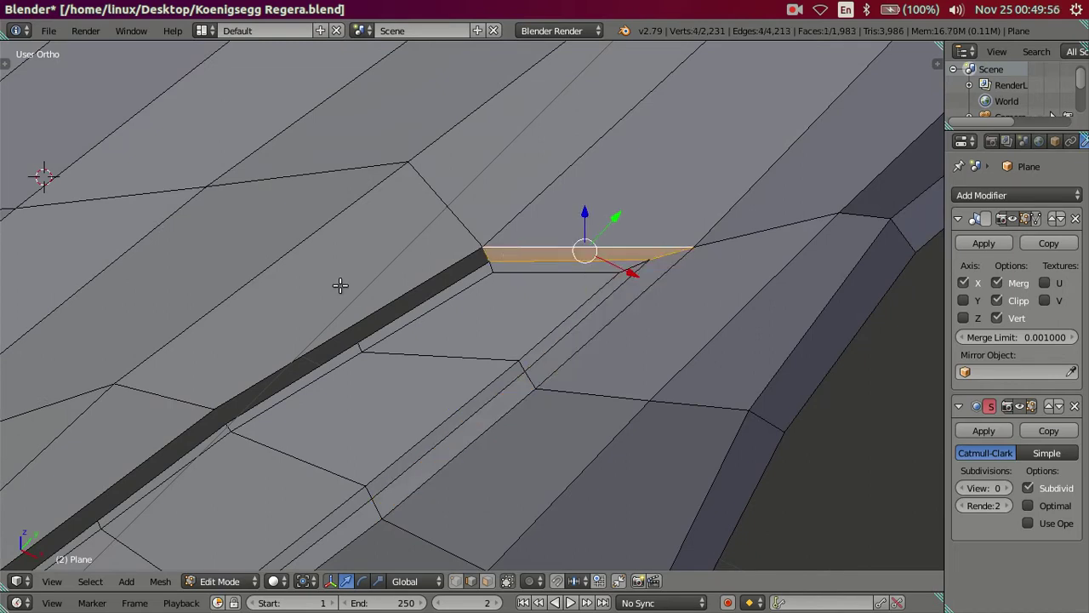
Step: Add a centred loop cut across the dark strip
middle_drag(392, 332, 446, 316)
key(a)
middle_drag(394, 344, 452, 377)
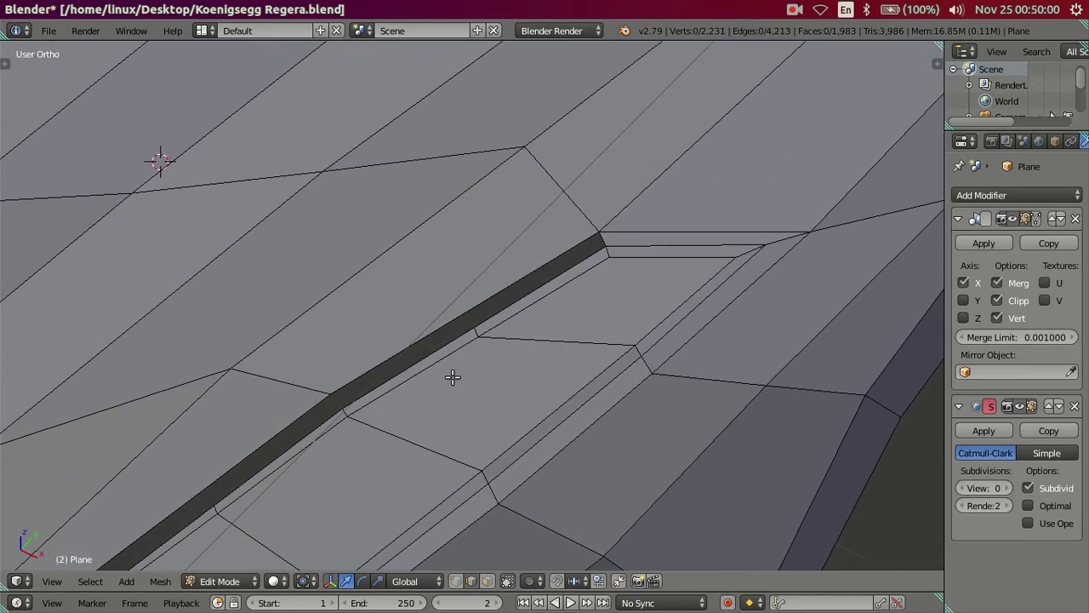
mouse_move(384, 326)
middle_down()
mouse_move(491, 324)
mouse_move(489, 355)
middle_up()
scroll(489, 355, up, 1)
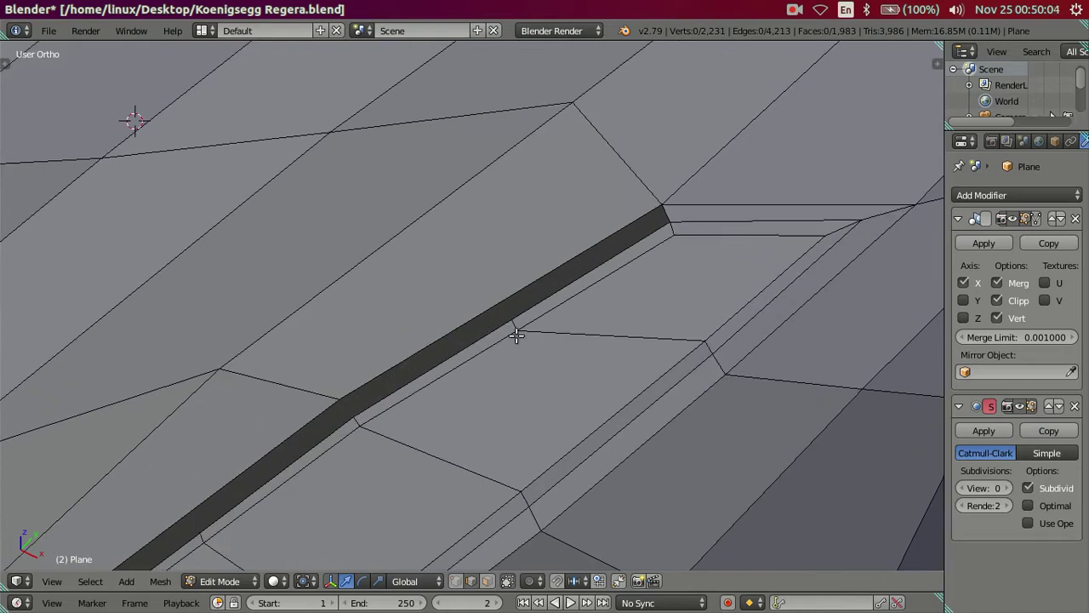
shift+middle_drag(644, 336, 632, 338)
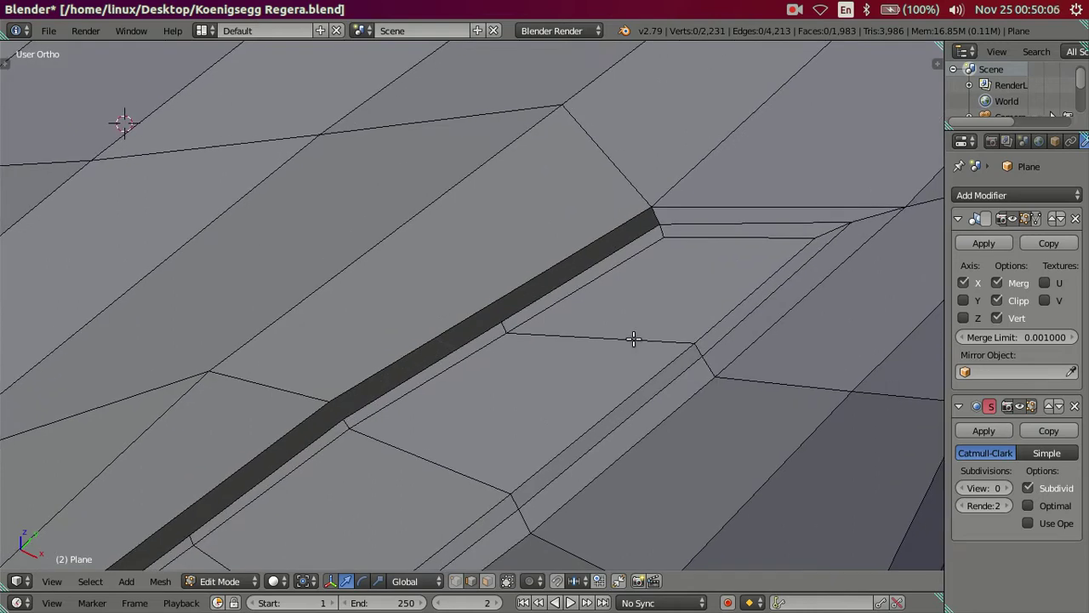
key(ctrl+r)
click(457, 306)
right_click(457, 306)
Step: Fill the strip's remaining top gaps with faces, reaching 2,242 vertices
key(a)
right_click(517, 283)
key(a)
alt+right_click(531, 281)
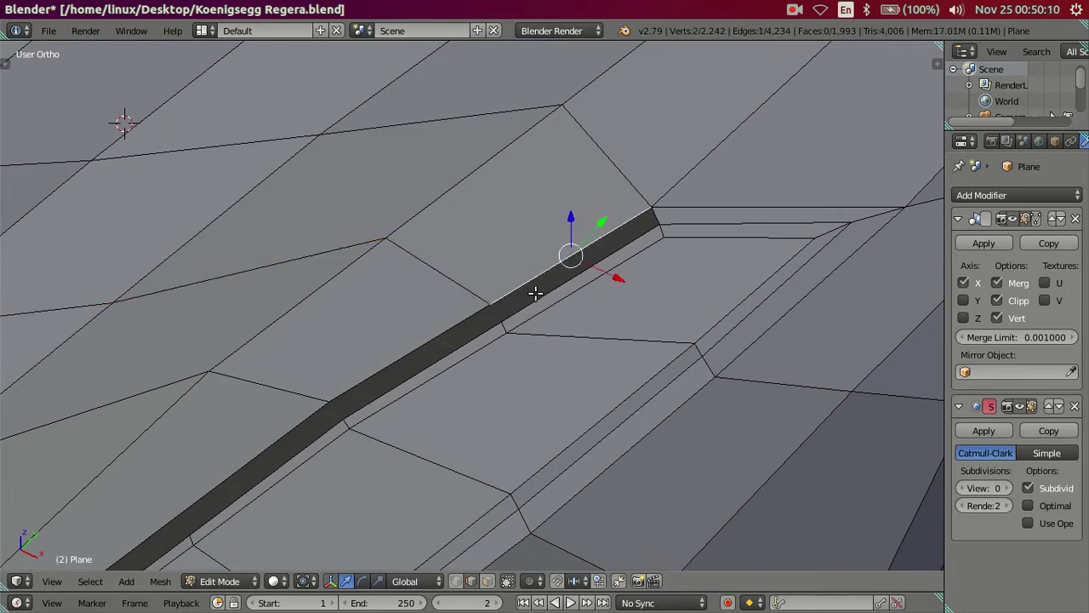
key(f)
alt+right_click(444, 358)
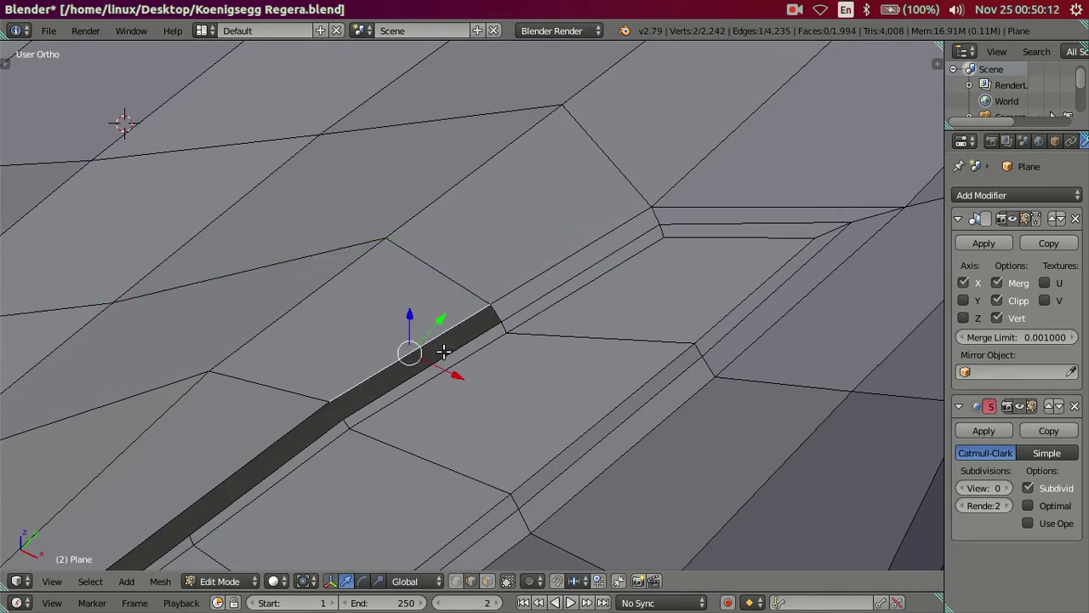
key(f)
scroll(409, 387, down, 2)
Step: Add a loop cut across the dark vent strip
shift+middle_drag(372, 416, 537, 290)
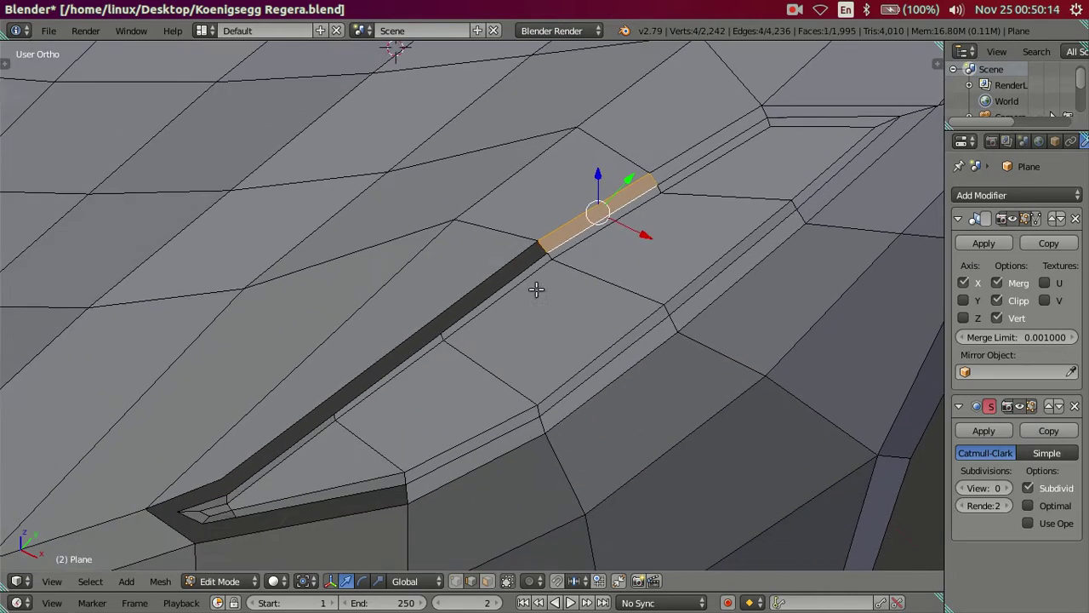
key(ctrl+r)
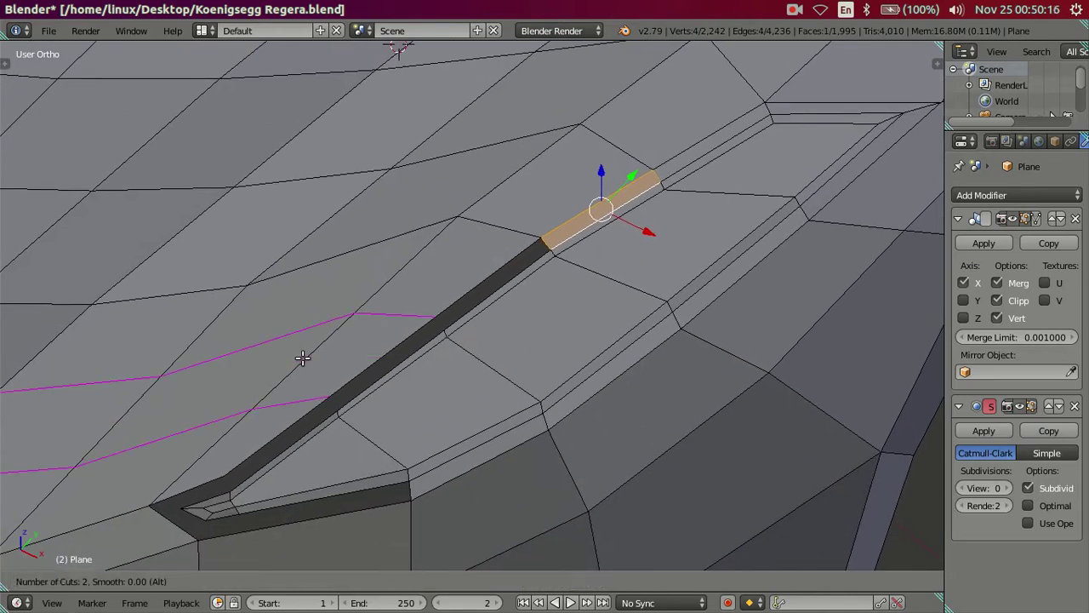
click(304, 360)
click(432, 342)
Step: Fill the hole in the strip and the face beside its upper edge
middle_drag(432, 342, 477, 253)
alt+right_click(484, 281)
key(f)
right_click(353, 369)
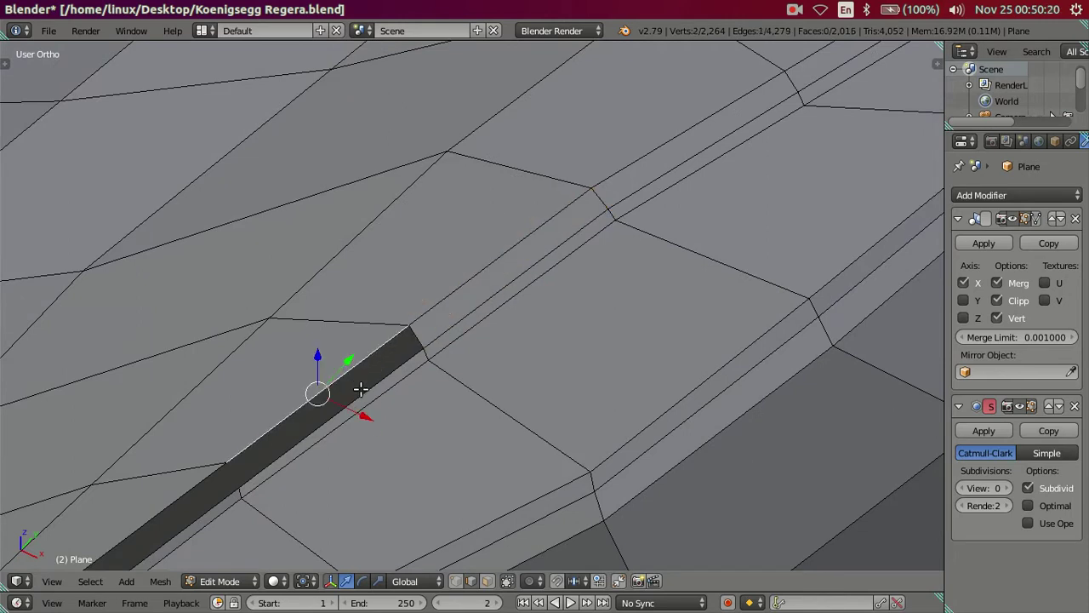
key(f)
Step: Fill the remaining strip sections along its upper boundary and the corner triangle with faces
shift+middle_drag(362, 422, 576, 258)
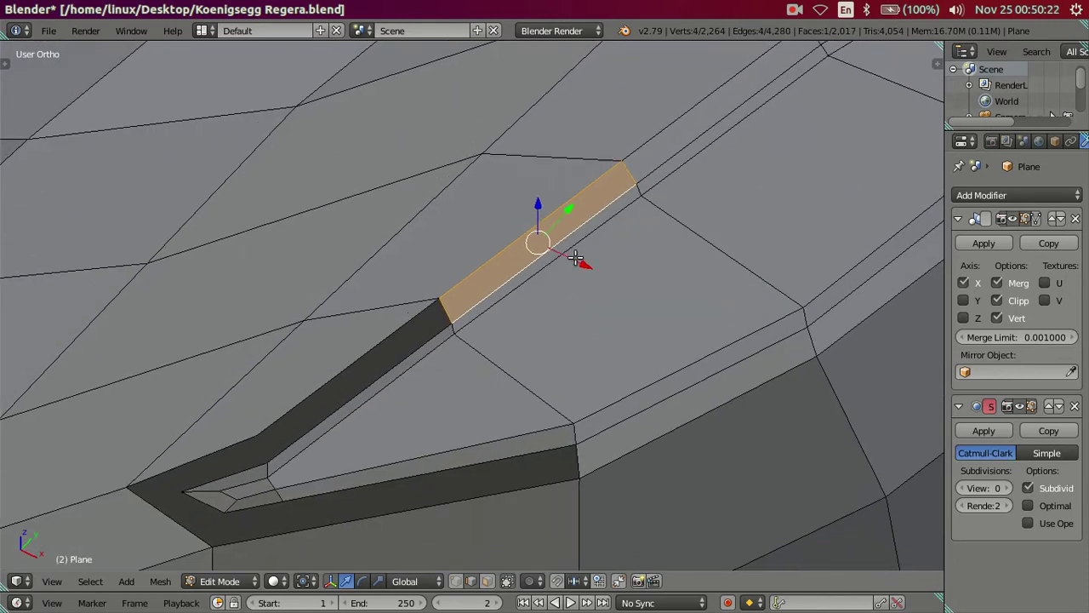
alt+right_click(383, 342)
key(f)
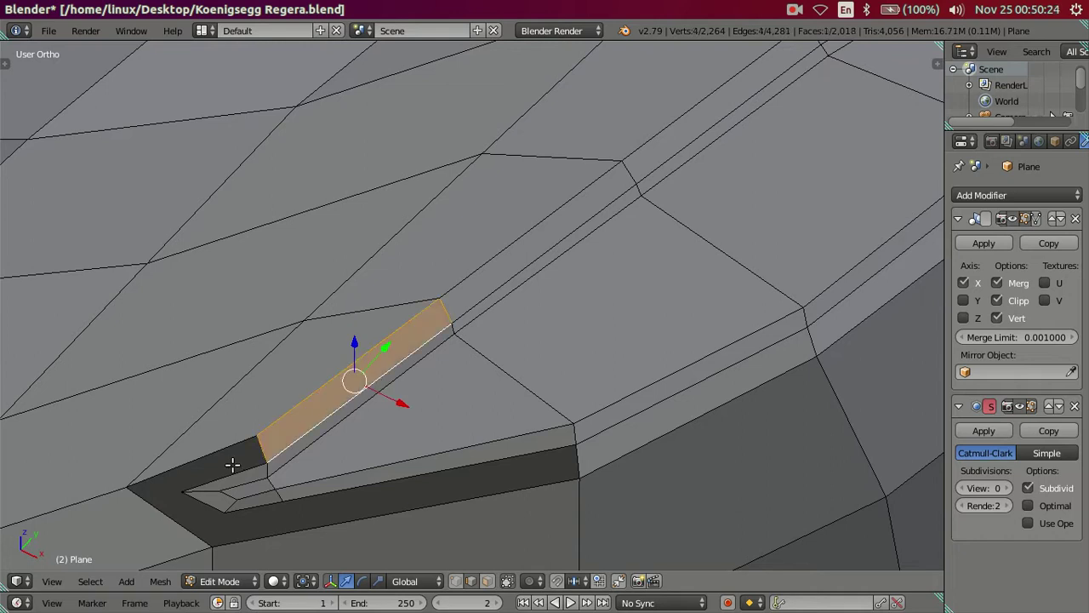
shift+middle_drag(234, 462, 369, 330)
alt+right_click(345, 349)
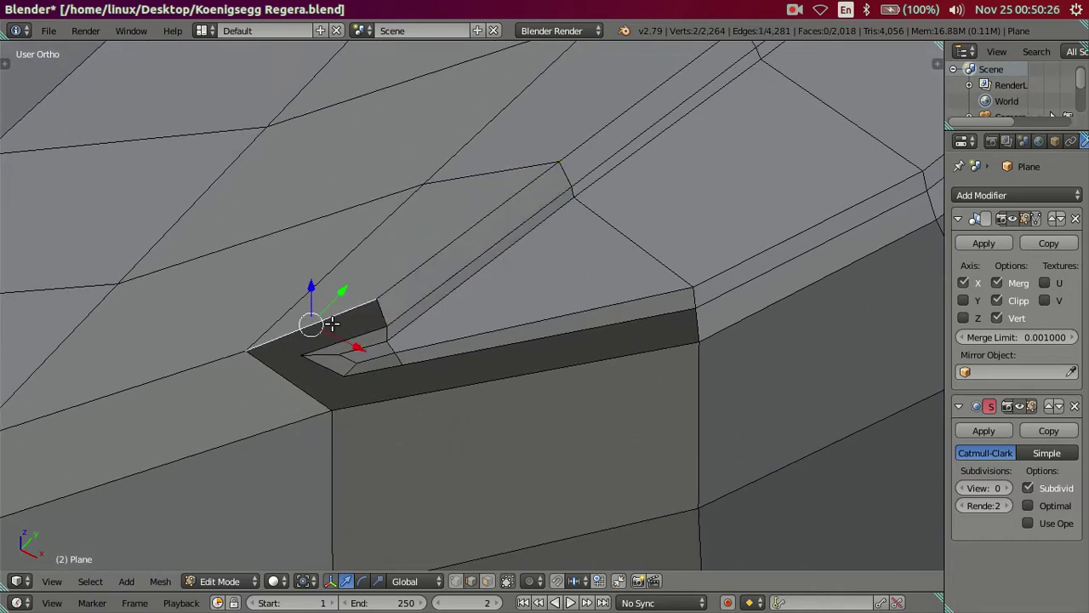
key(f)
alt+right_click(294, 384)
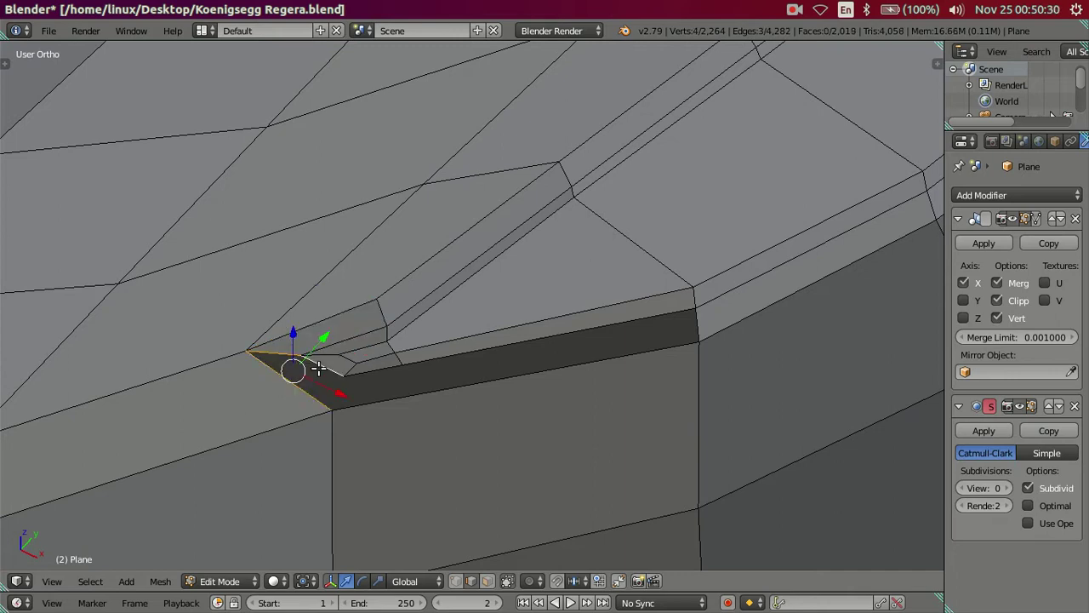
key(f)
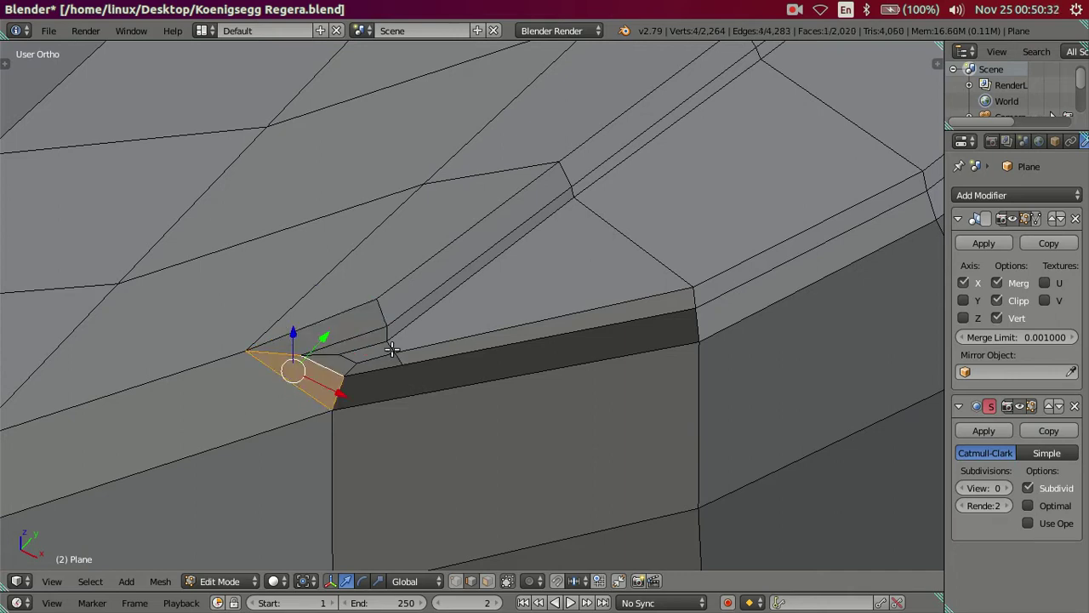
Step: Loop-cut the panel below, then dissolve the extra new vertical loops with Dissolve Edges
scroll(413, 372, down, 2)
scroll(443, 375, down, 1)
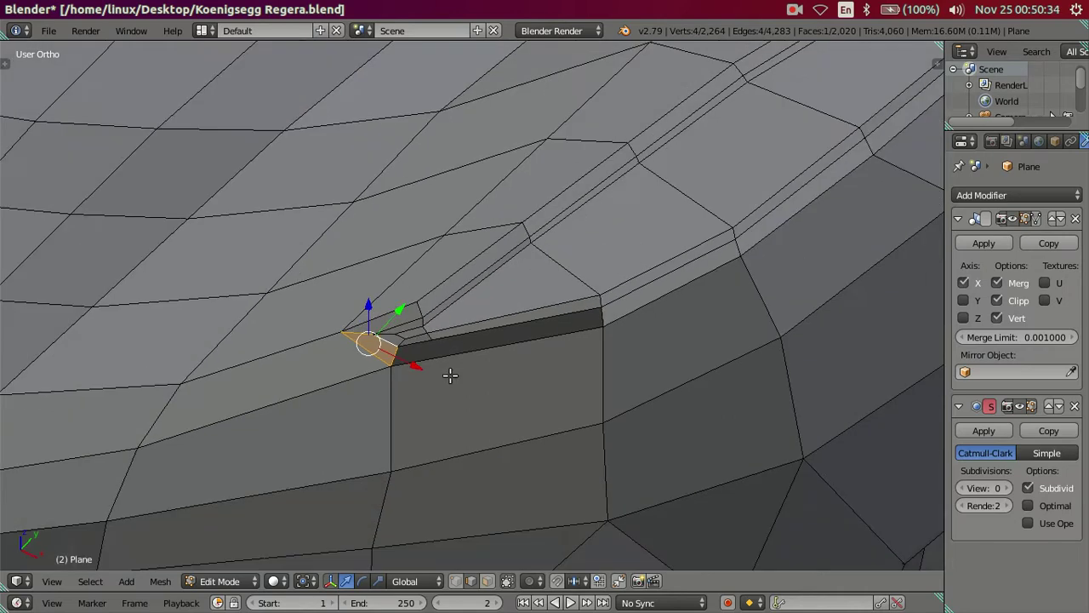
key(ctrl+r)
scroll(458, 366, up, 1)
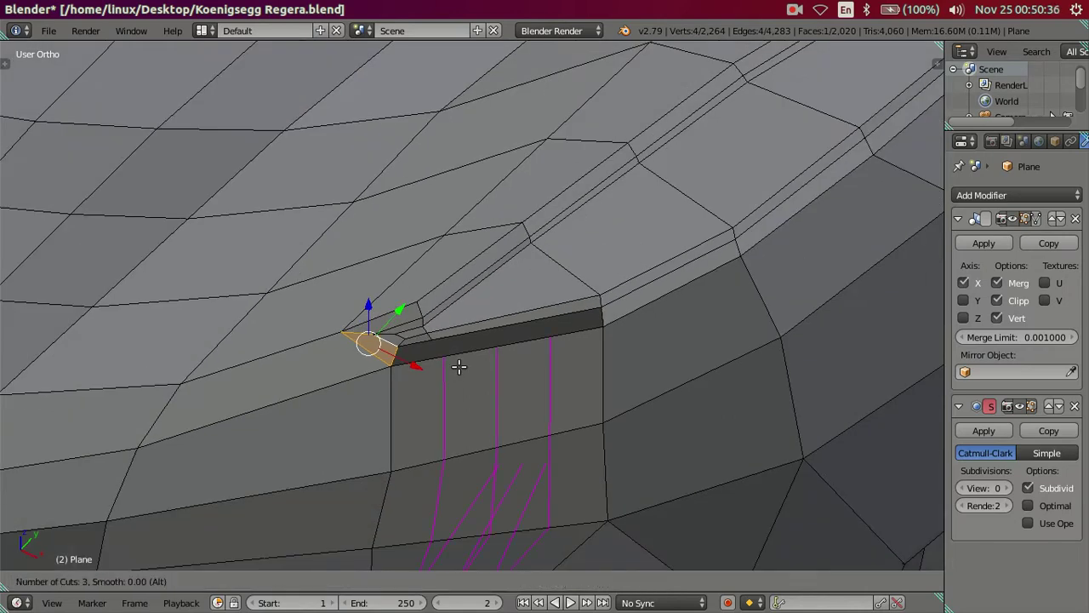
click(458, 366)
right_click(459, 366)
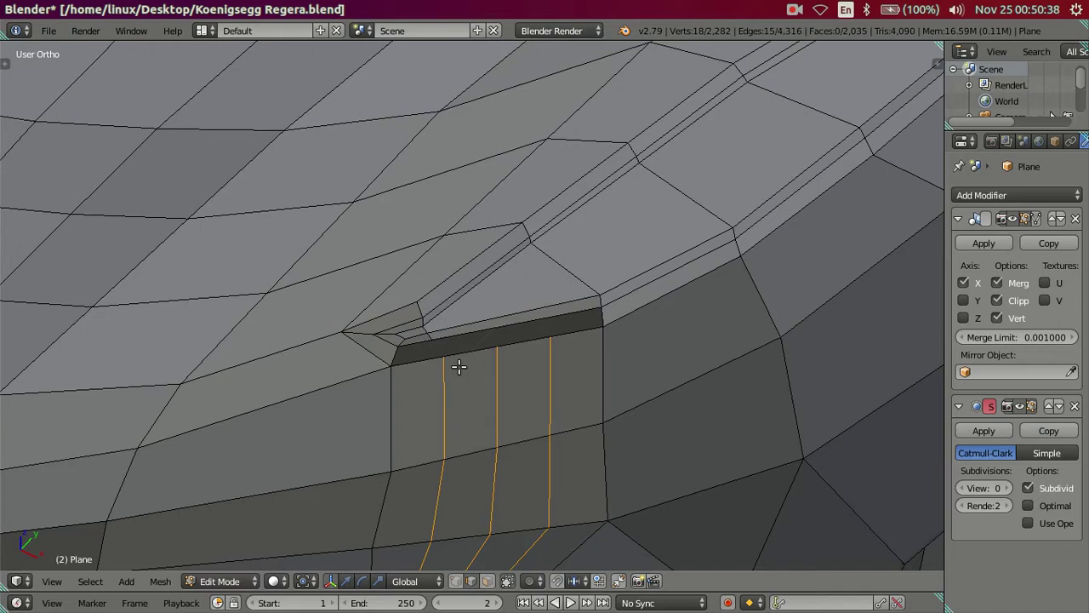
alt+shift+right_click(451, 398)
key(x)
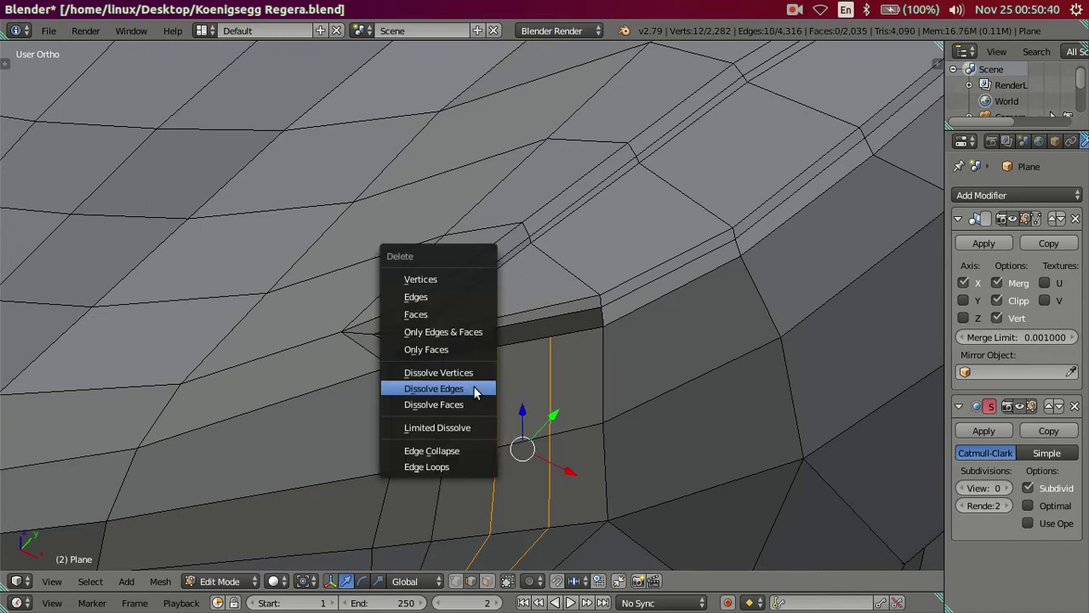
click(475, 392)
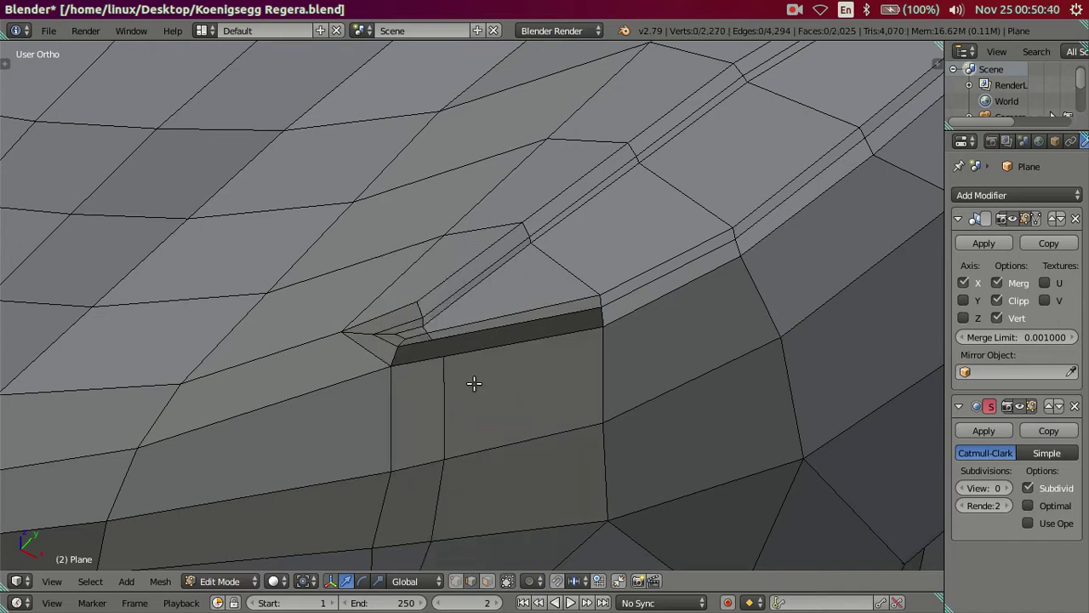
Step: Fill the corner quad and the long dark strip with faces, then deselect all
scroll(452, 383, up, 2)
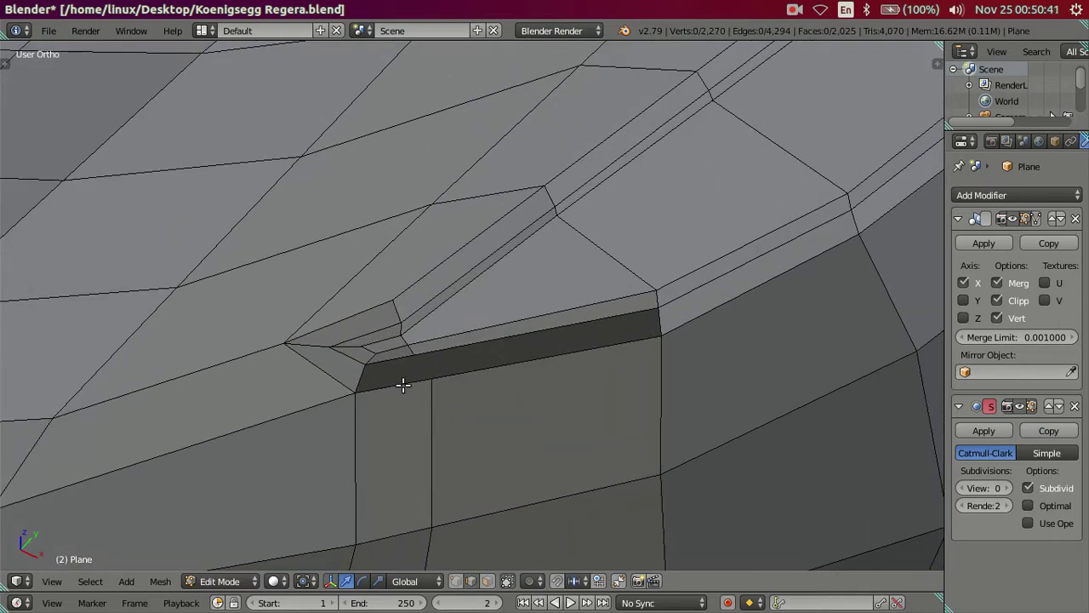
right_click(403, 383)
shift+right_click(398, 362)
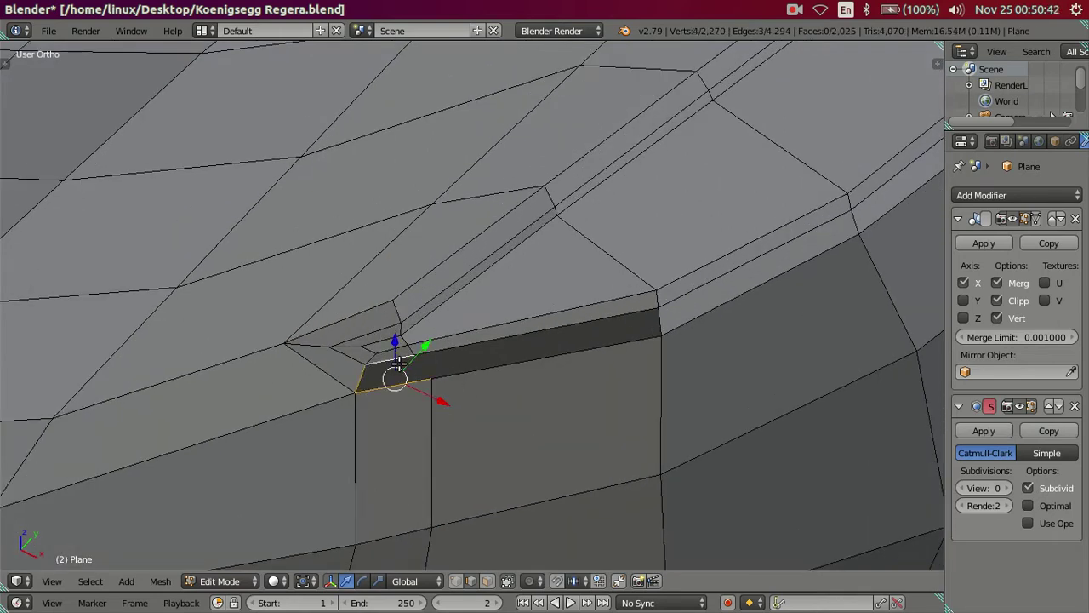
key(f)
right_click(522, 358)
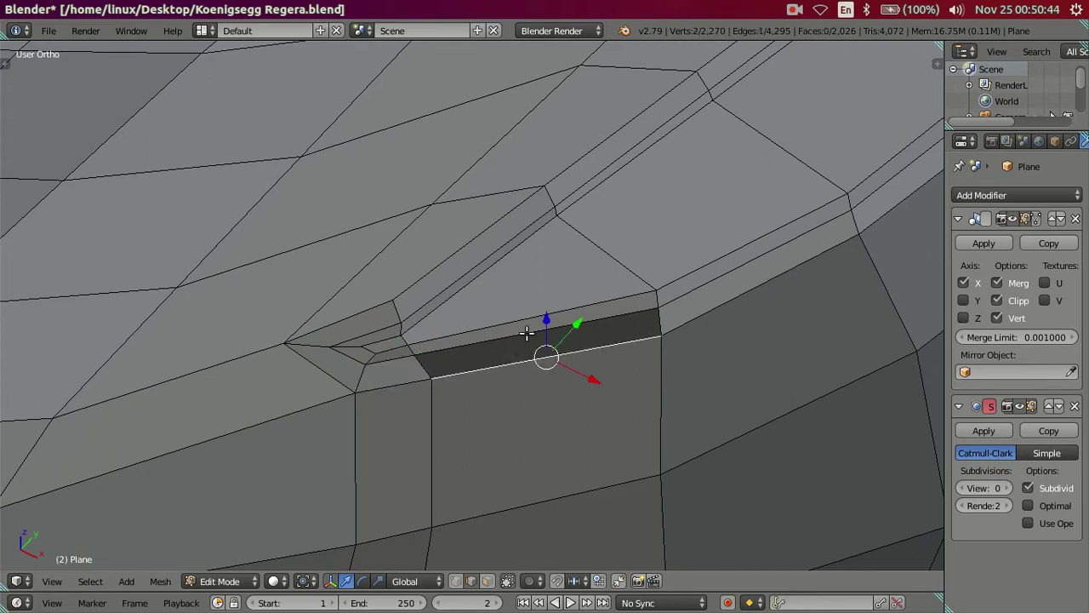
key(f)
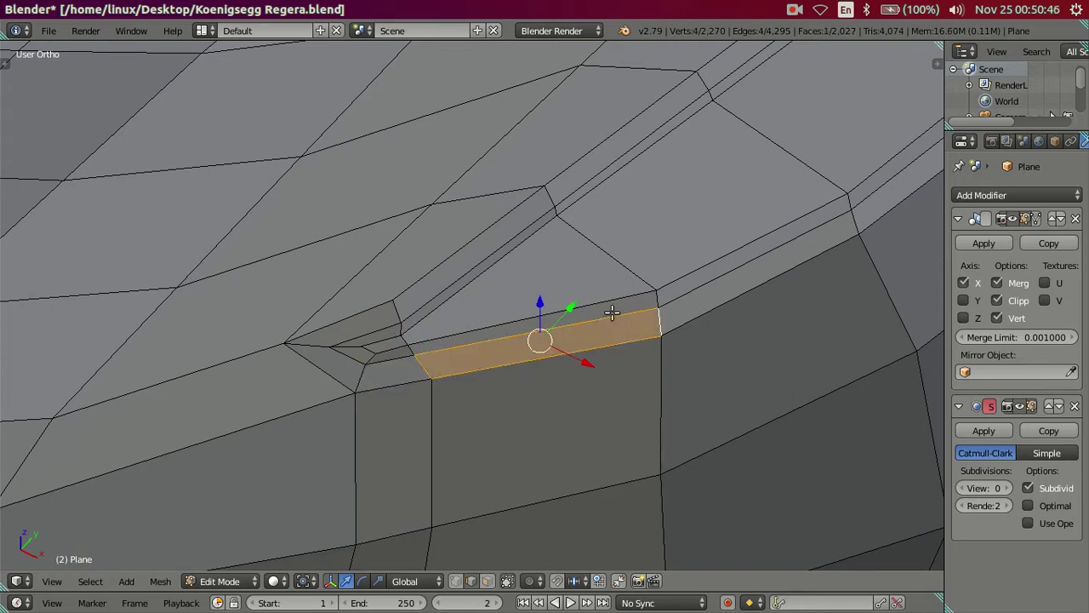
key(a)
Step: Select two parallel edge loops along the inset panel plus its short top edge
mouse_move(669, 324)
middle_down()
mouse_move(433, 469)
mouse_move(435, 417)
middle_up()
alt+right_click(430, 393)
alt+shift+right_click(445, 296)
shift+right_click(624, 210)
shift+middle_drag(487, 319, 603, 222)
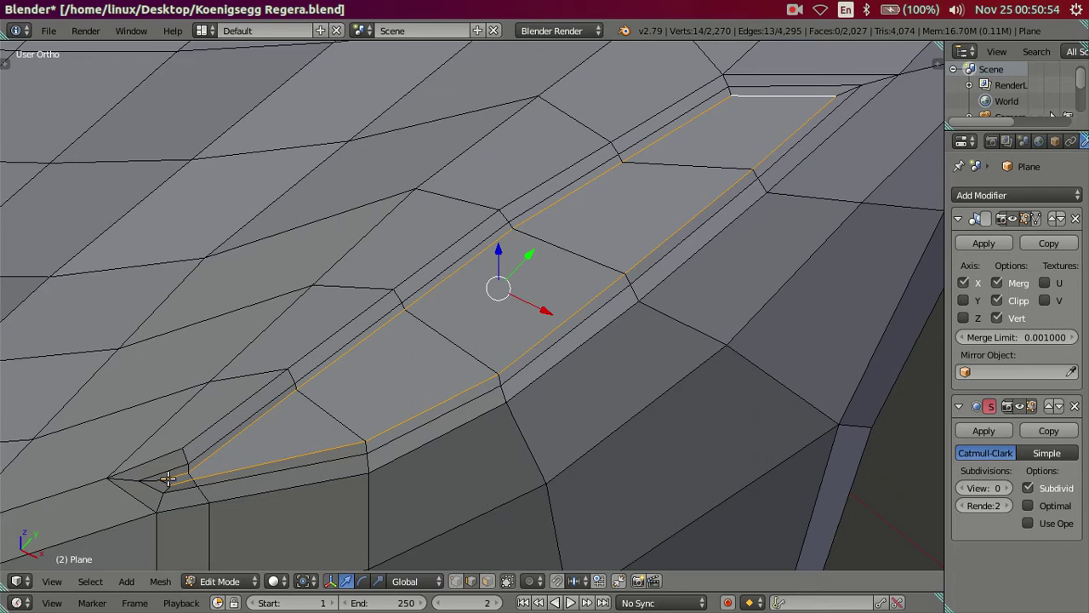
Step: Dissolve the two selected inset-panel edge loops via X > Dissolve Edges, leaving 2,256 vertices
shift+middle_drag(543, 348, 432, 437)
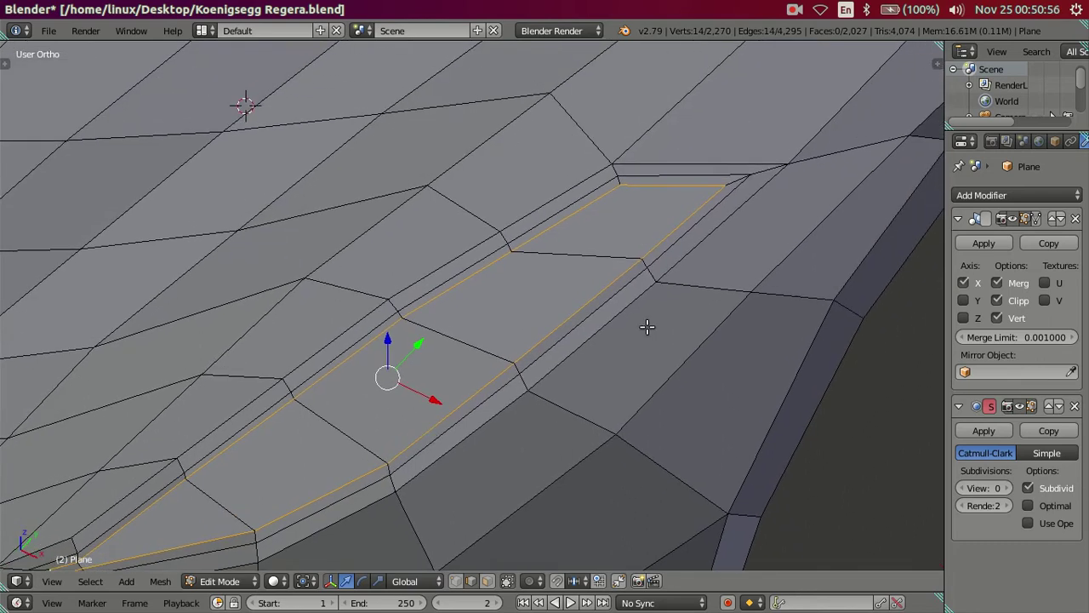
shift+middle_drag(684, 210, 679, 223)
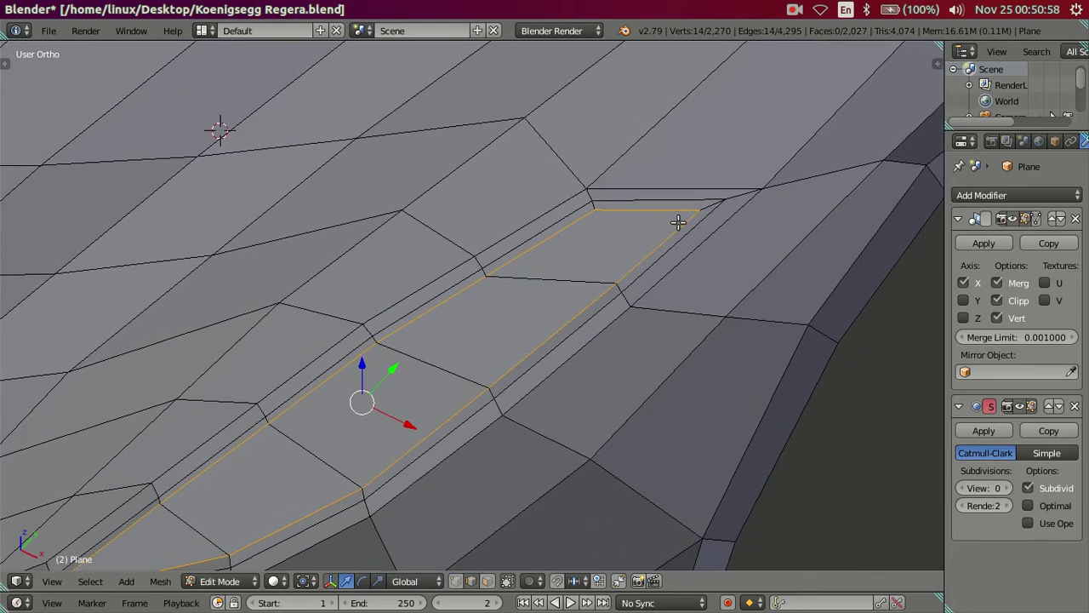
key(x)
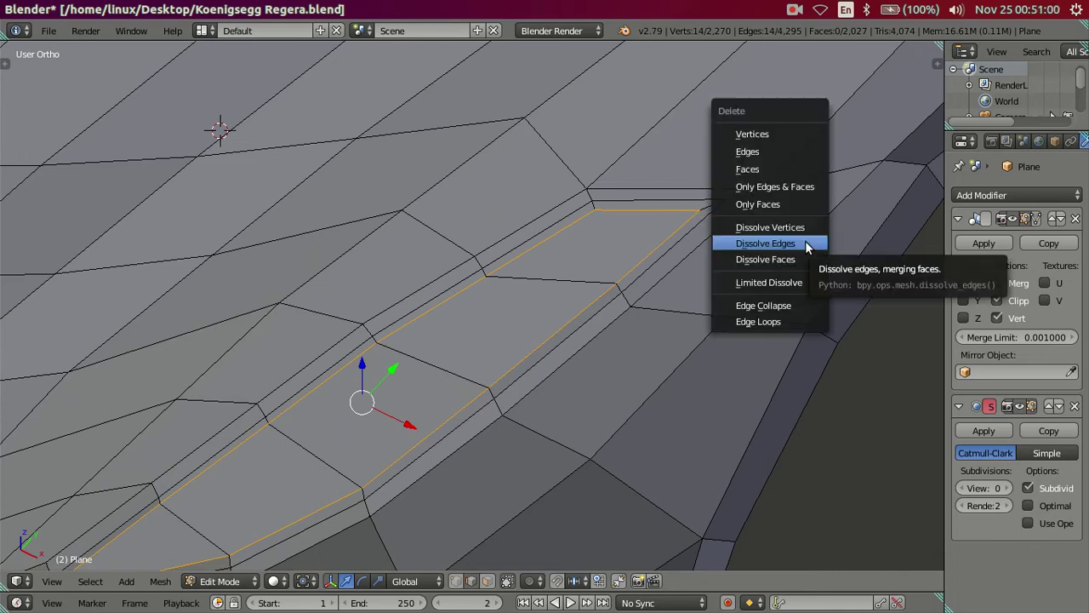
click(805, 241)
scroll(698, 270, down, 2)
mouse_move(698, 270)
middle_down()
mouse_move(627, 323)
mouse_move(652, 261)
mouse_move(727, 183)
mouse_move(568, 233)
mouse_move(537, 231)
mouse_move(582, 225)
mouse_move(516, 261)
mouse_move(397, 260)
mouse_move(392, 299)
mouse_move(337, 293)
mouse_move(365, 235)
mouse_move(389, 226)
mouse_move(413, 236)
mouse_move(423, 224)
middle_up()
scroll(273, 268, up, 2)
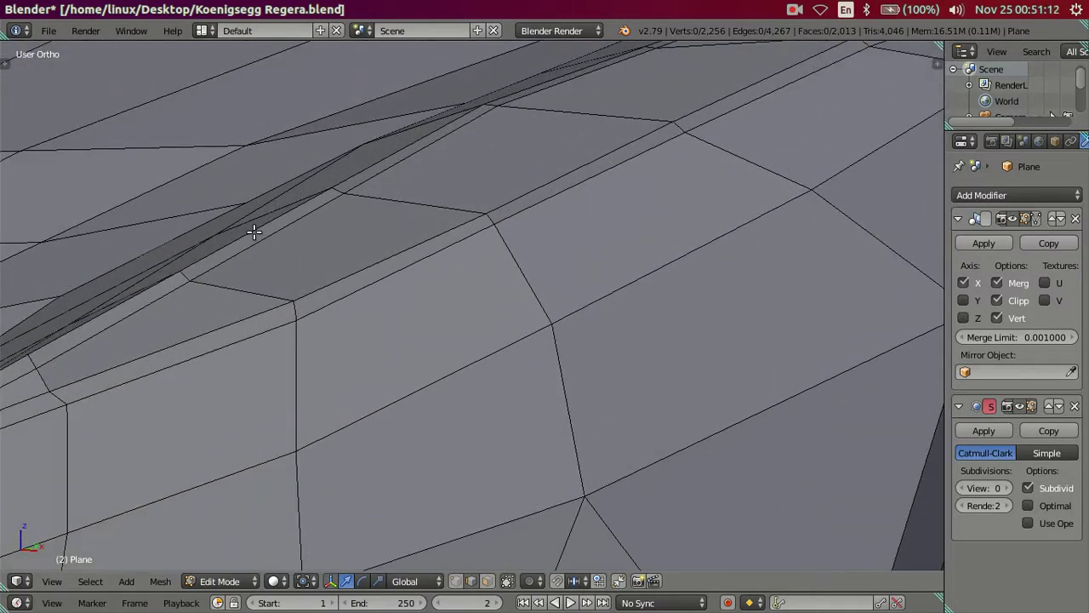
Step: Select edge loops on the lower body, lift them slightly, and nudge them along Y
right_click(254, 231)
shift+middle_drag(311, 269, 341, 314)
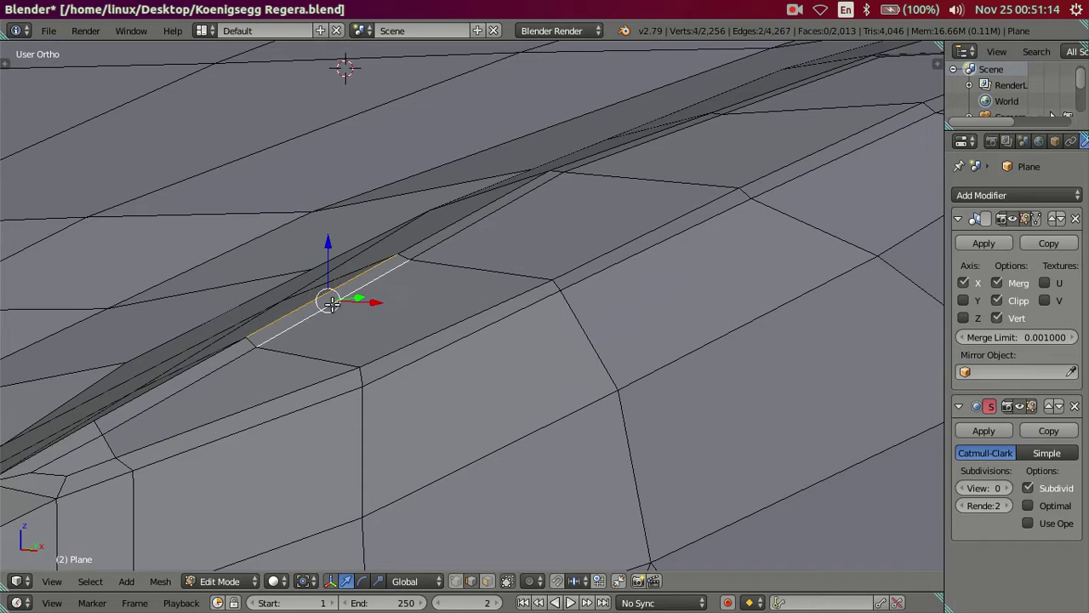
drag(329, 244, 328, 236)
key(a)
mouse_move(328, 235)
middle_down()
mouse_move(455, 302)
mouse_move(462, 320)
mouse_move(383, 355)
mouse_move(346, 357)
mouse_move(360, 374)
mouse_move(373, 468)
mouse_move(297, 392)
middle_up()
ctrl+right_click(374, 428)
mouse_move(475, 443)
middle_down()
mouse_move(530, 408)
mouse_move(342, 382)
middle_up()
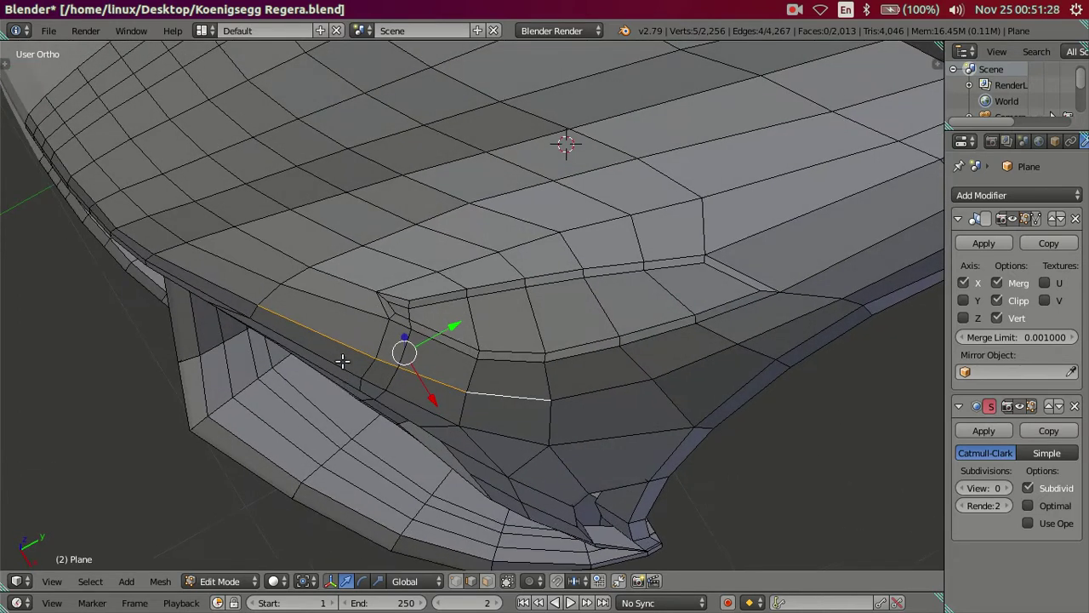
alt+shift+right_click(485, 429)
scroll(460, 387, up, 1)
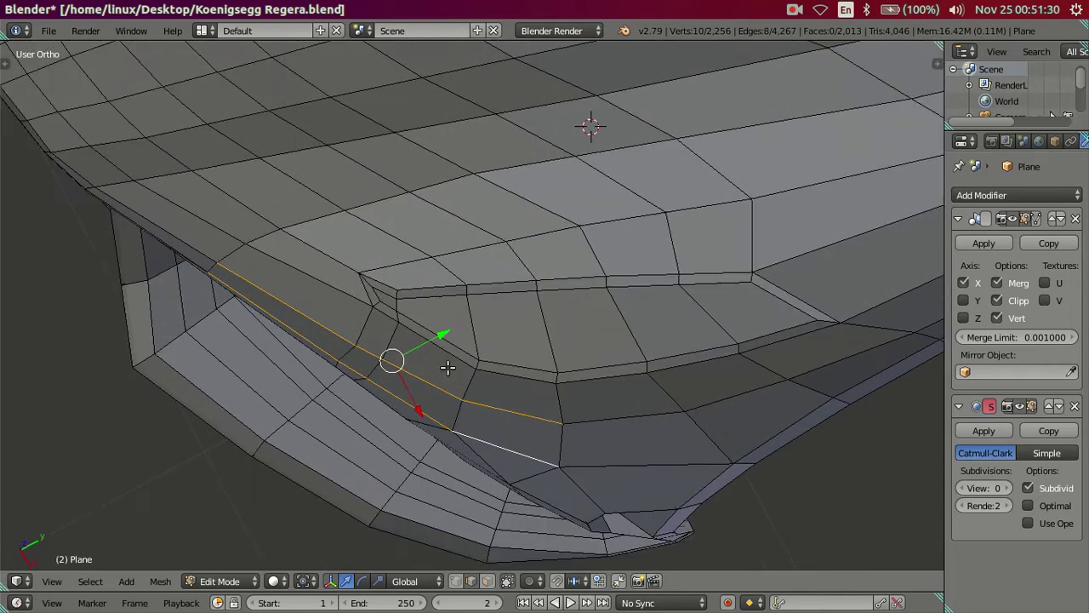
drag(442, 334, 441, 335)
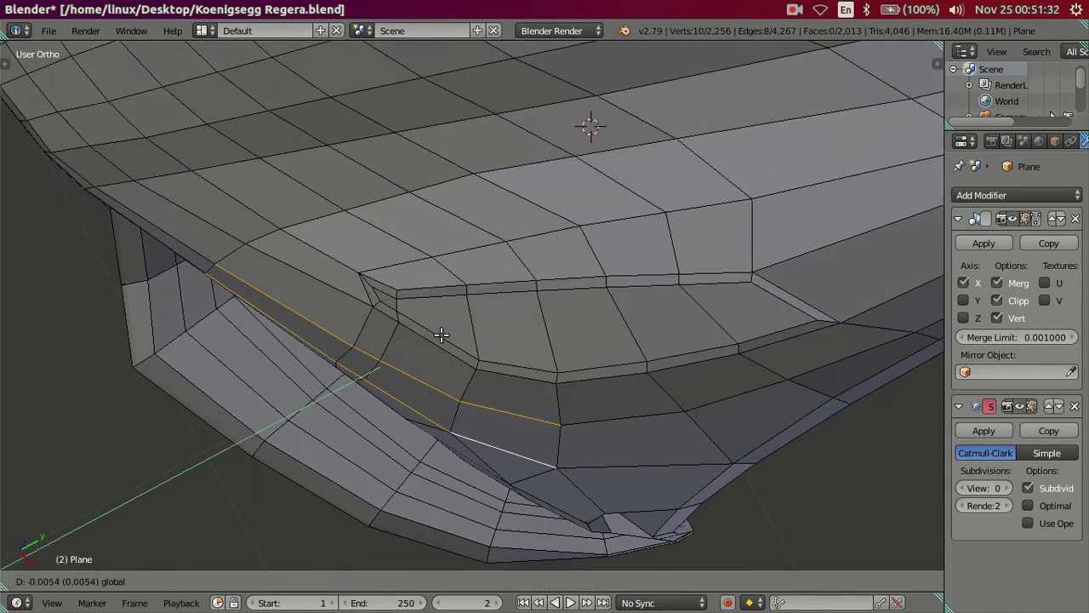
Step: Nudge the front lip edge loop further along Y
alt+click(325, 326)
alt+click(495, 408)
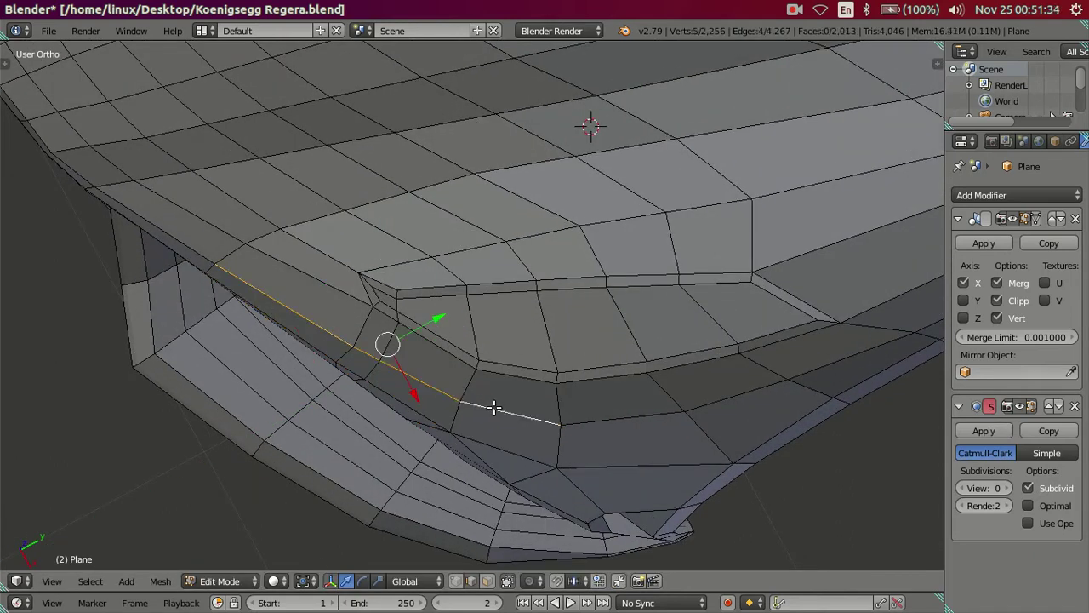
drag(434, 317, 433, 320)
middle_drag(455, 364, 440, 350)
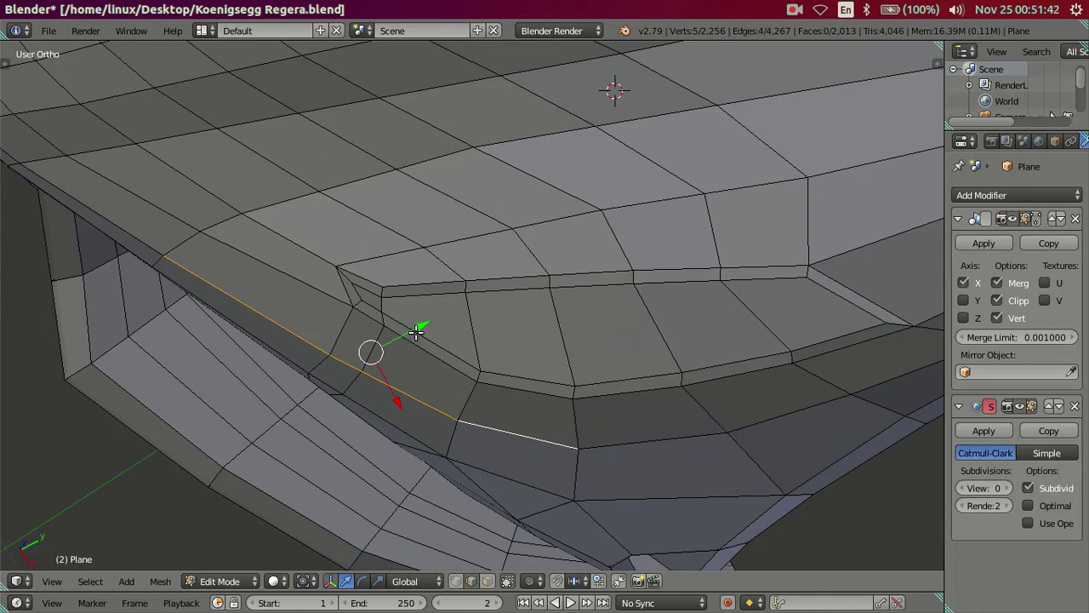
drag(414, 331, 411, 331)
Step: Shift a single edge beside the loop along X, then exit Edit Mode to preview
right_click(529, 454)
drag(541, 480, 548, 484)
middle_drag(516, 440, 530, 455)
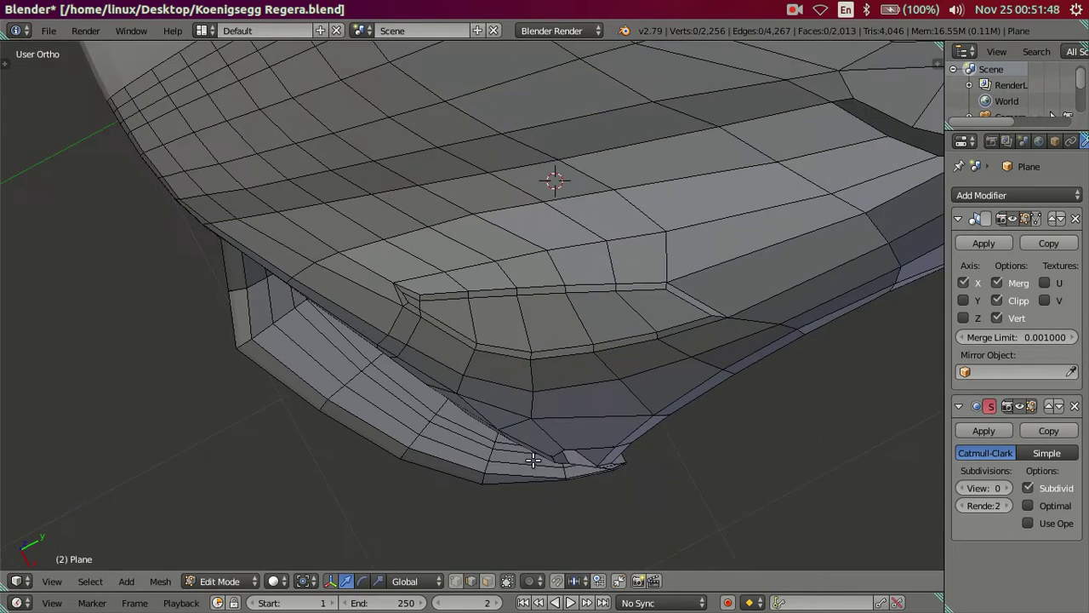
key(Tab)
Step: Back in Edit Mode, nudge selected vertices along Y
scroll(528, 318, up, 3)
mouse_move(528, 318)
middle_down()
mouse_move(615, 260)
mouse_move(679, 237)
mouse_move(678, 207)
mouse_move(673, 220)
mouse_move(545, 216)
mouse_move(428, 295)
mouse_move(432, 341)
mouse_move(454, 377)
mouse_move(440, 299)
mouse_move(468, 339)
mouse_move(562, 324)
mouse_move(389, 413)
mouse_move(344, 383)
mouse_move(263, 267)
mouse_move(225, 309)
mouse_move(287, 303)
mouse_move(303, 250)
mouse_move(338, 225)
middle_up()
key(Tab)
scroll(226, 309, up, 3)
mouse_move(335, 209)
mouse_down()
mouse_move(304, 190)
mouse_move(320, 214)
mouse_up()
scroll(332, 208, up, 1)
key(a)
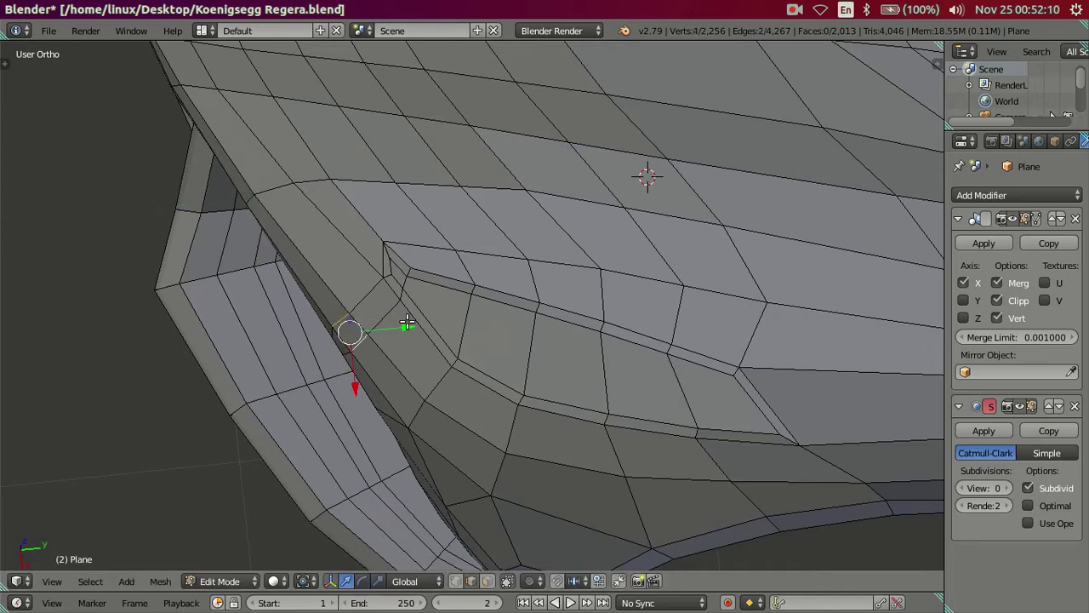
drag(408, 323, 405, 321)
Step: Raise the vertex at the pointed hood corner along Z and readjust its height
mouse_move(405, 320)
middle_down()
mouse_move(397, 377)
mouse_move(496, 287)
mouse_move(476, 253)
mouse_move(570, 332)
mouse_move(520, 389)
mouse_move(426, 341)
mouse_move(452, 344)
mouse_move(452, 314)
mouse_move(389, 316)
mouse_move(354, 339)
middle_up()
mouse_move(580, 297)
middle_down()
mouse_move(496, 333)
mouse_move(267, 371)
middle_up()
scroll(267, 374, up, 3)
scroll(481, 410, up, 2)
mouse_move(481, 410)
middle_down()
mouse_move(591, 340)
mouse_move(489, 357)
mouse_move(507, 341)
middle_up()
scroll(593, 349, down, 3)
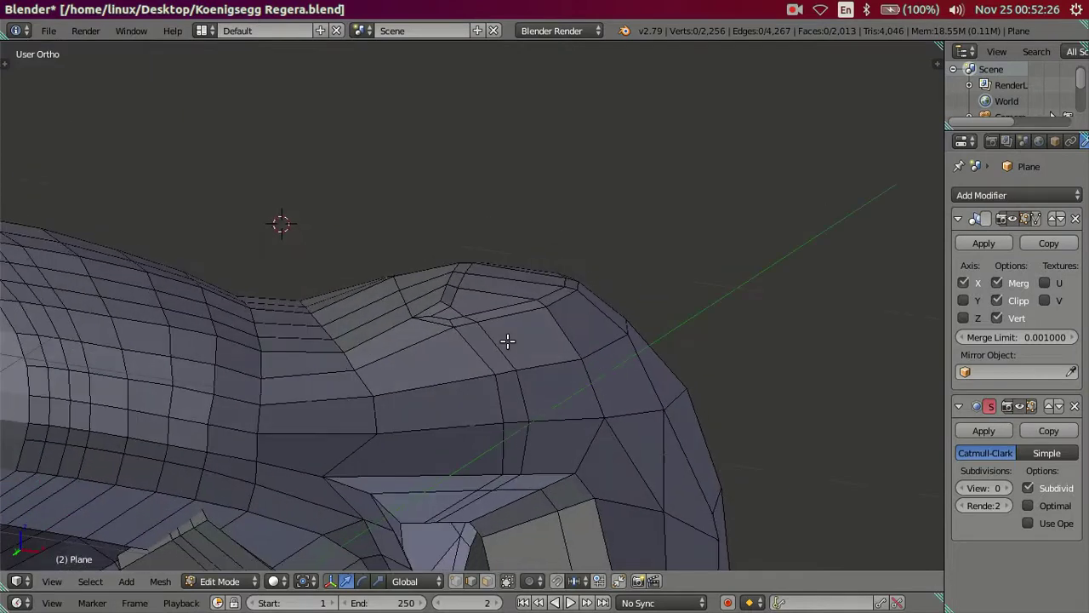
scroll(477, 275, up, 3)
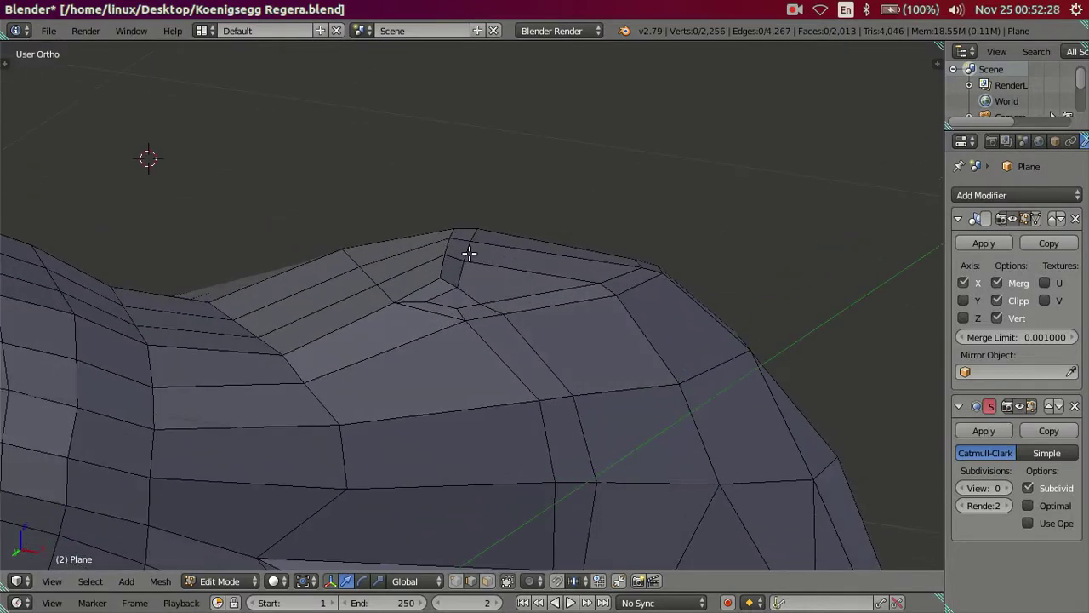
mouse_move(470, 266)
middle_down()
mouse_move(479, 223)
mouse_move(455, 293)
mouse_move(457, 264)
middle_up()
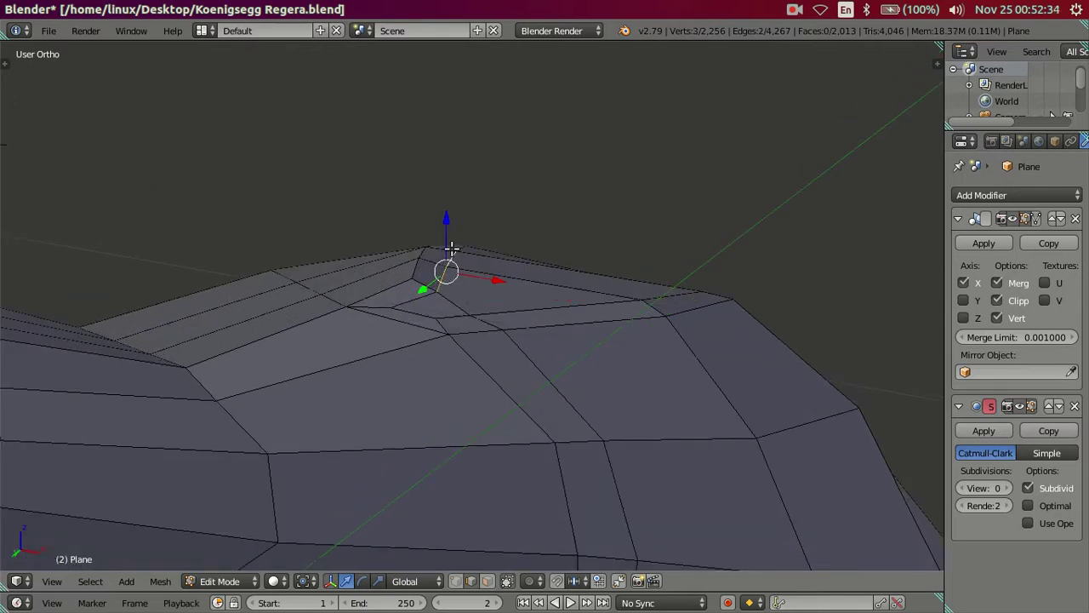
drag(445, 224, 445, 224)
middle_drag(446, 224, 439, 218)
drag(434, 207, 436, 255)
key(a)
Step: Orbit and zoom to a close side view of the hood corner
mouse_move(479, 321)
middle_down()
mouse_move(460, 336)
mouse_move(484, 336)
middle_up()
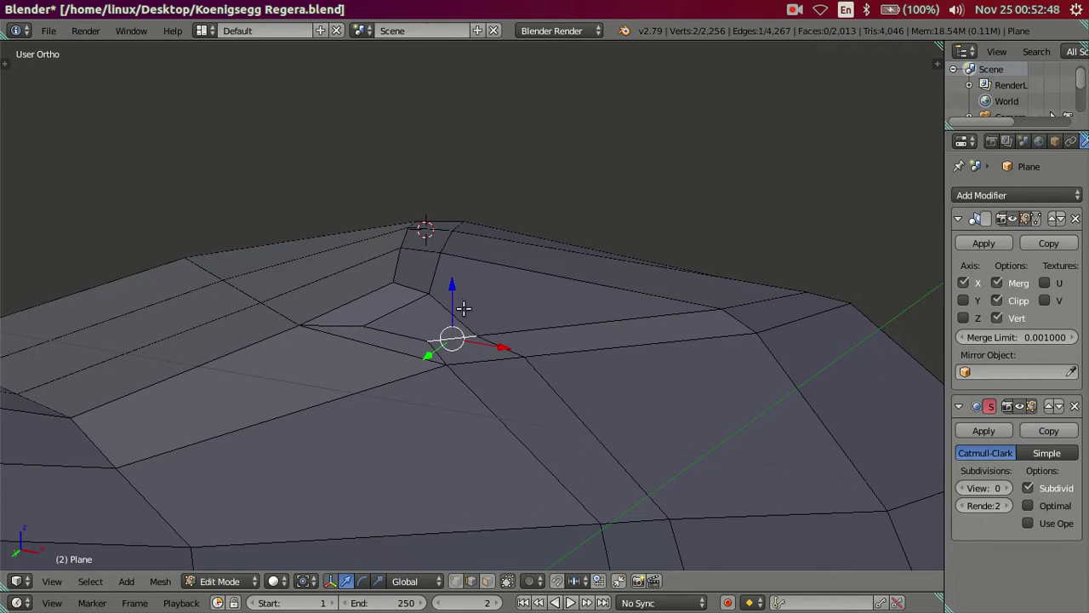
mouse_move(463, 313)
middle_down()
mouse_move(574, 380)
mouse_move(691, 377)
mouse_move(445, 304)
mouse_move(499, 348)
mouse_move(505, 306)
mouse_move(474, 298)
middle_up()
scroll(477, 295, up, 1)
scroll(479, 294, up, 2)
scroll(460, 273, up, 2)
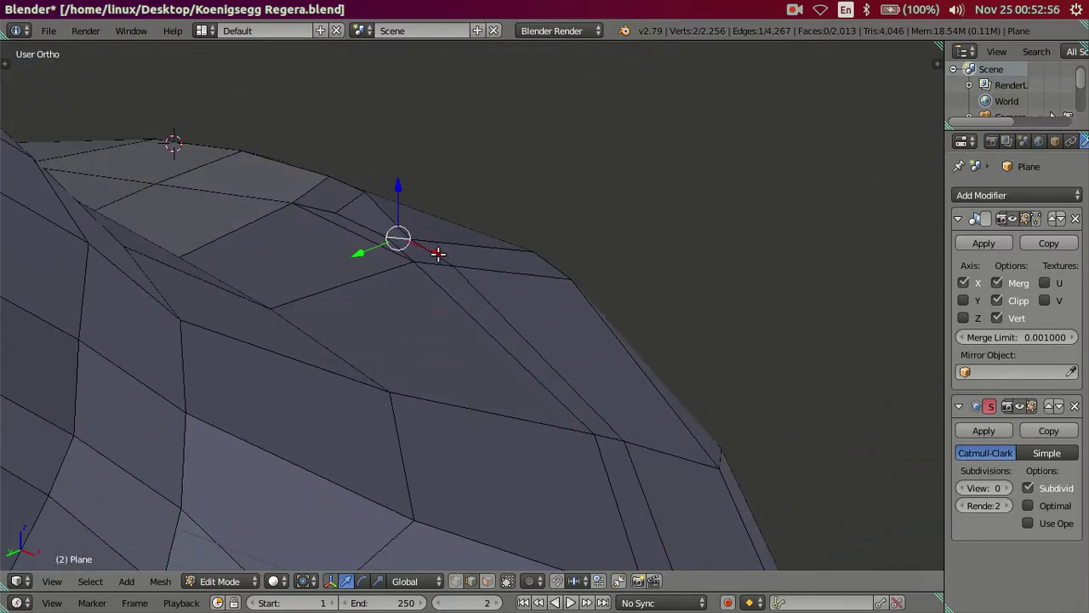
scroll(433, 250, up, 1)
mouse_move(433, 250)
middle_down()
mouse_move(397, 384)
mouse_move(297, 494)
mouse_move(934, 555)
middle_up()
scroll(358, 371, up, 2)
Step: Preview the car body smoothed at viewport subdivision level 2 from a couple of angles
key(Tab)
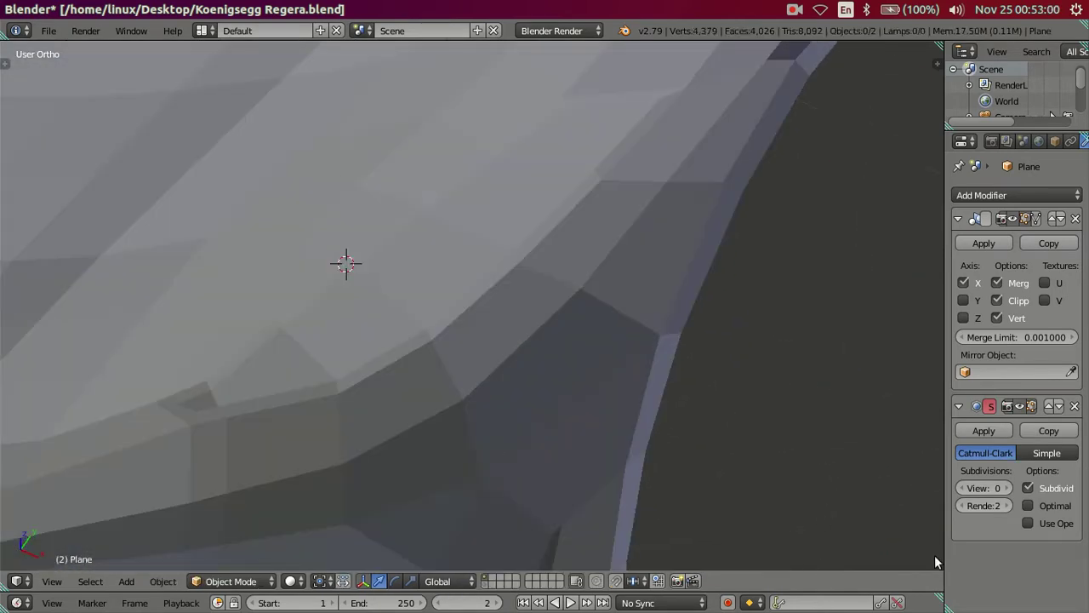
click(1007, 488)
click(1007, 488)
mouse_move(285, 332)
middle_down()
mouse_move(400, 346)
mouse_move(500, 330)
mouse_move(554, 304)
mouse_move(548, 233)
middle_up()
mouse_move(554, 329)
middle_down()
mouse_move(539, 339)
mouse_move(608, 344)
middle_up()
Step: Nudge the selected hood-corner vertex along Y and check the smoothed result
key(Tab)
ctrl+scroll(607, 344, down, 3)
ctrl+scroll(497, 340, down, 1)
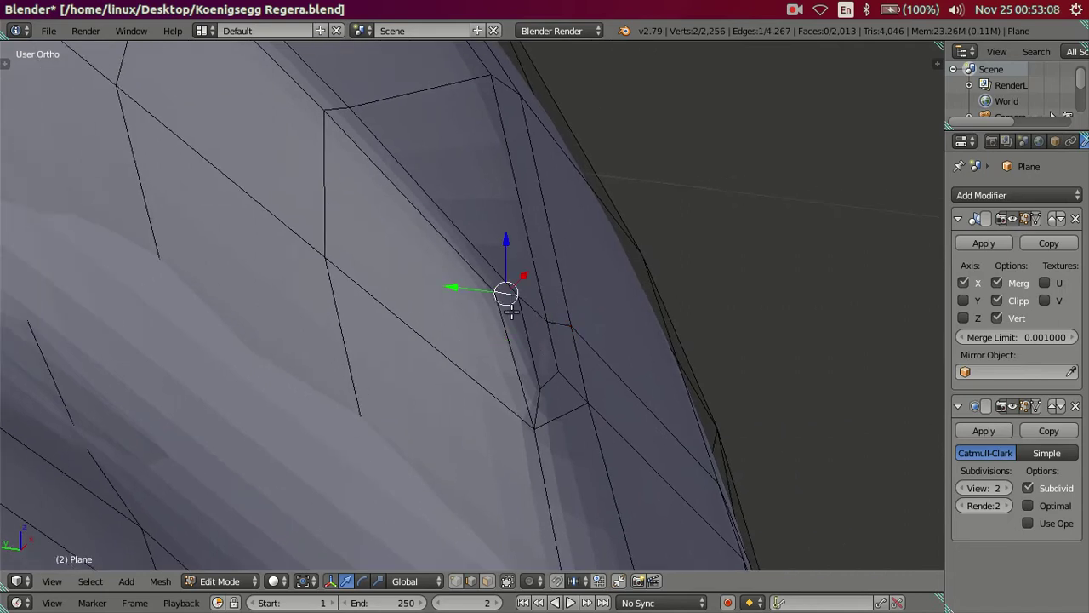
scroll(510, 312, up, 1)
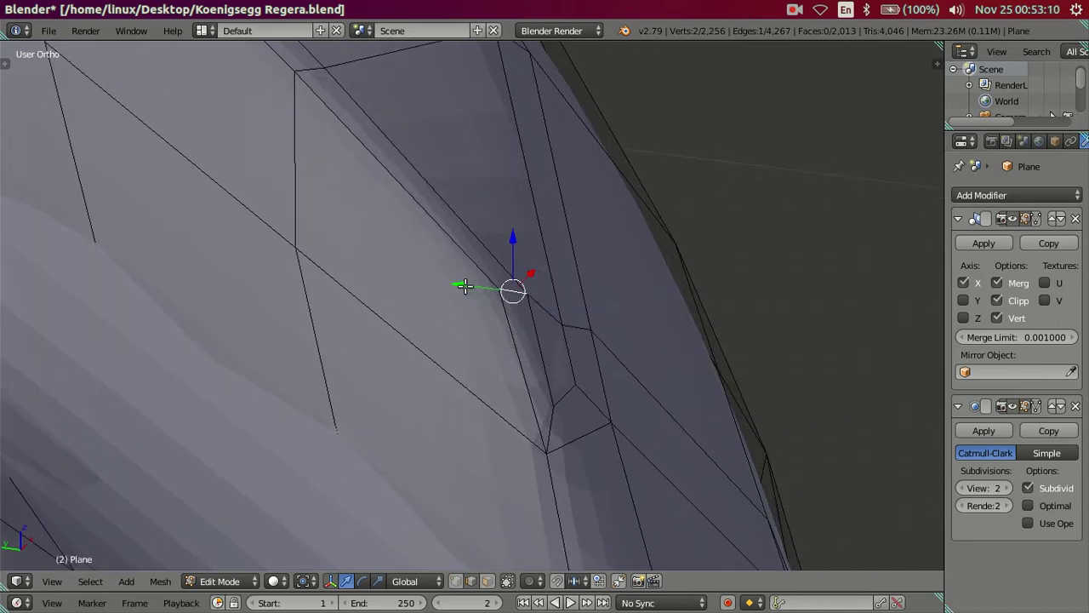
drag(465, 286, 452, 283)
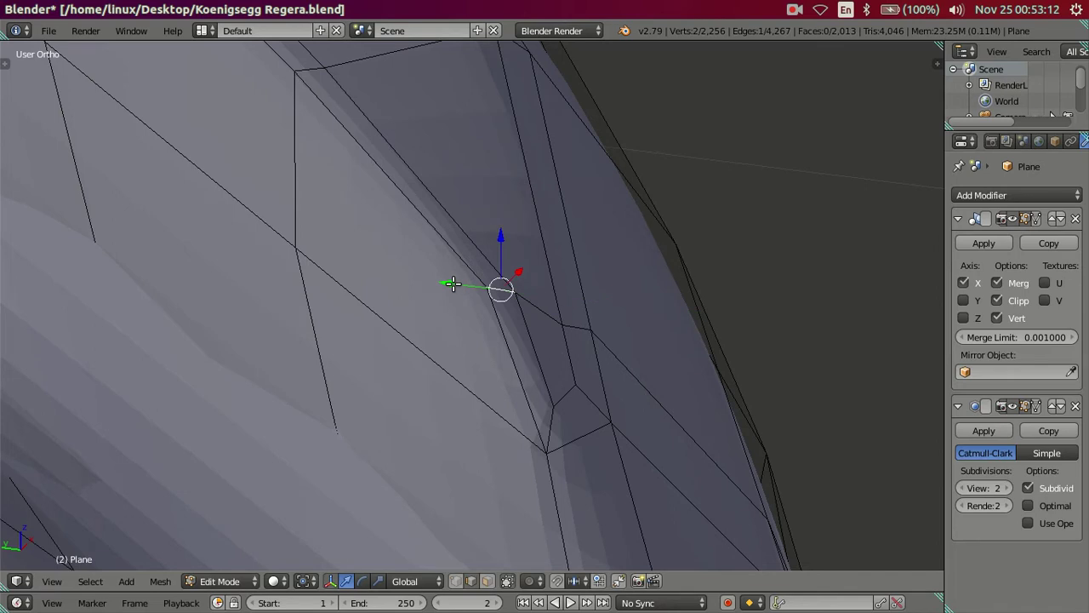
key(Tab)
mouse_move(455, 290)
middle_down()
mouse_move(506, 404)
mouse_move(434, 371)
mouse_move(337, 373)
mouse_move(312, 290)
mouse_move(514, 416)
mouse_move(479, 494)
middle_up()
key(Tab)
Step: Move the selected hood vertex along Z, then inspect the smoothed surface
mouse_move(475, 440)
middle_down()
mouse_move(393, 332)
mouse_move(414, 348)
middle_up()
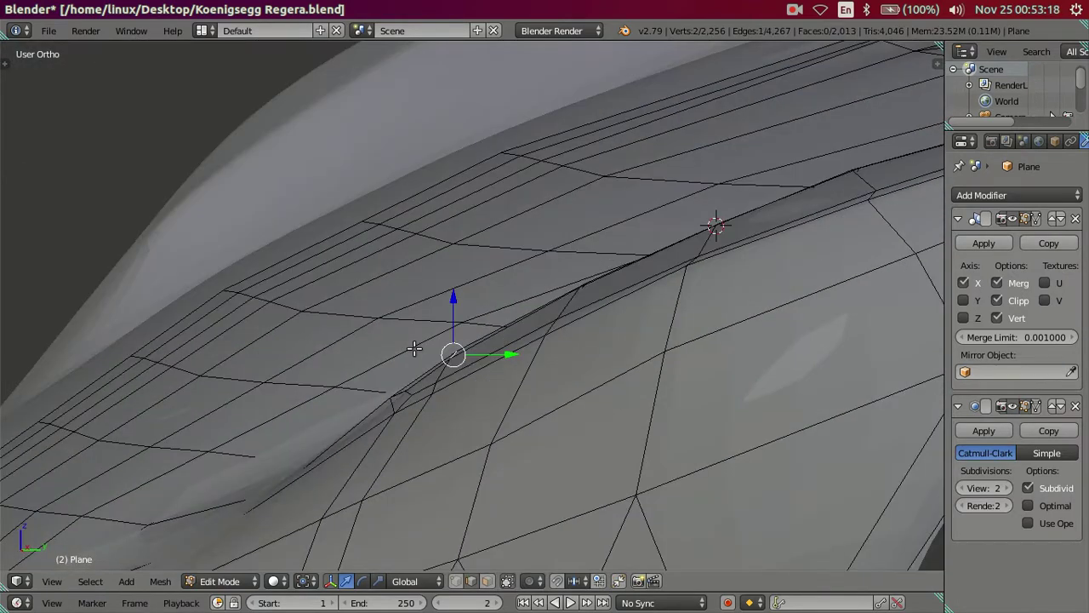
scroll(421, 344, up, 3)
drag(428, 330, 433, 347)
key(a)
mouse_move(434, 347)
middle_down()
mouse_move(447, 396)
mouse_move(559, 404)
mouse_move(588, 389)
mouse_move(598, 339)
mouse_move(588, 318)
mouse_move(550, 299)
mouse_move(508, 350)
middle_up()
key(Tab)
Step: Select two edges on the hood crease and nudge them along Z
key(Tab)
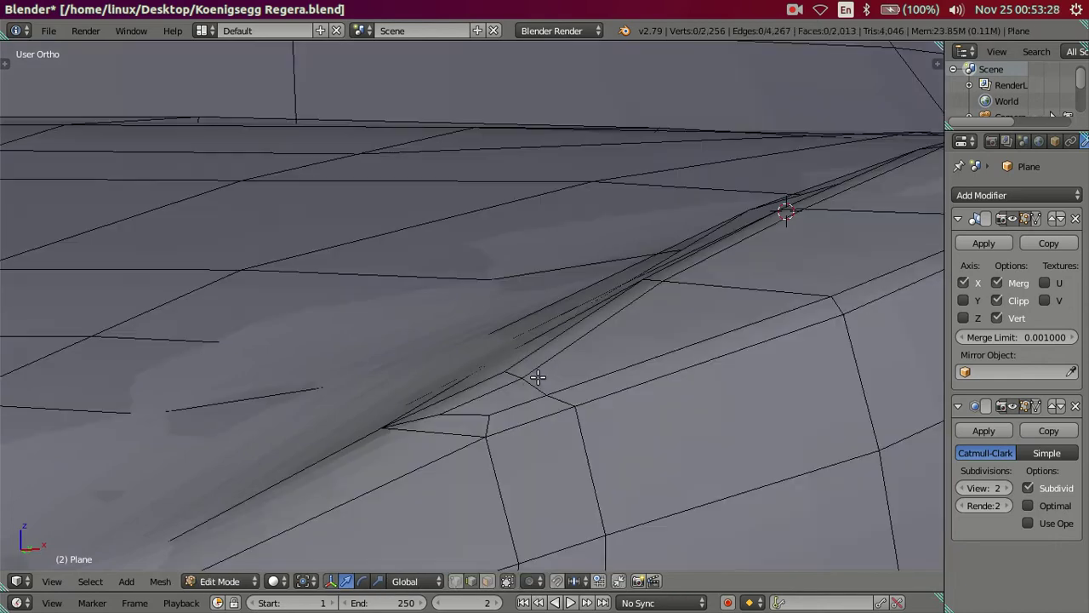
middle_drag(495, 386, 433, 436)
right_click(518, 387)
shift+right_click(419, 428)
mouse_move(420, 428)
middle_down()
mouse_move(507, 389)
mouse_move(553, 428)
mouse_move(645, 412)
mouse_move(657, 391)
mouse_move(630, 369)
mouse_move(579, 392)
middle_up()
key(a)
key(Tab)
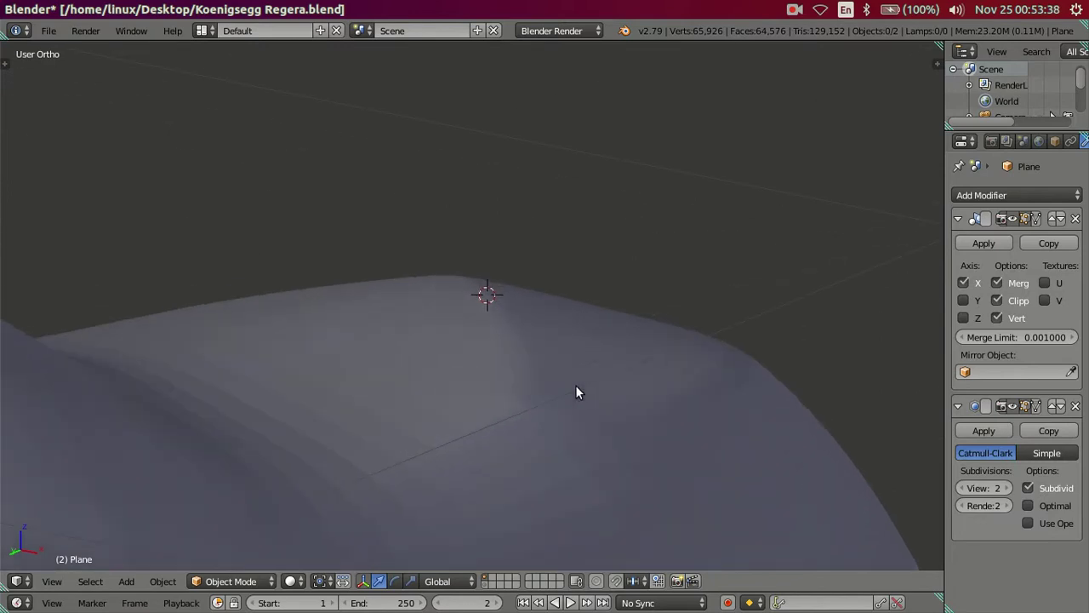
key(Tab)
scroll(586, 430, up, 1)
scroll(561, 341, up, 1)
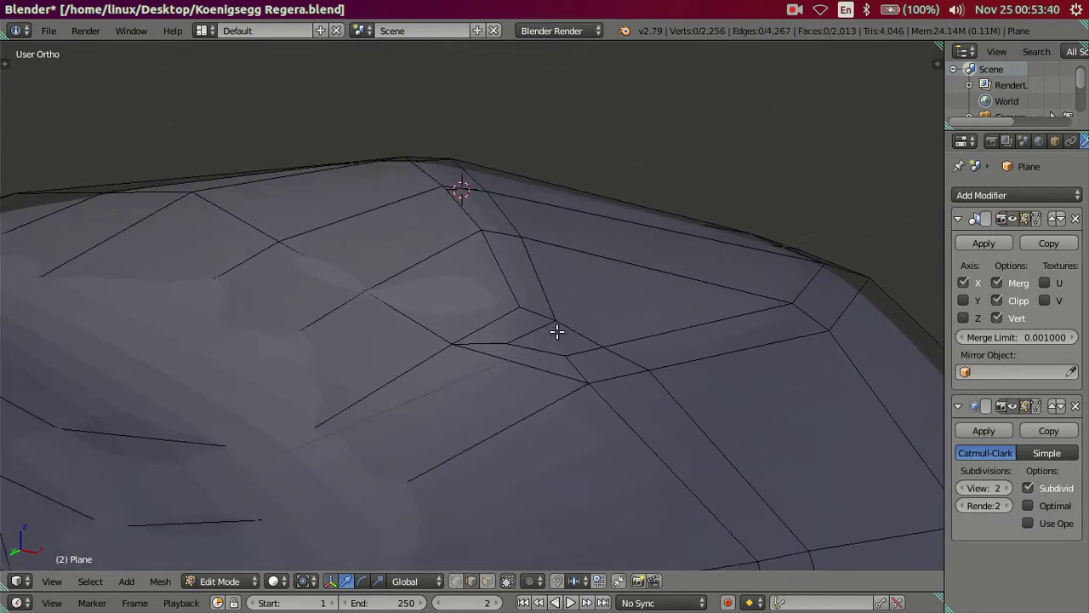
scroll(603, 389, up, 2)
shift+right_click(684, 373)
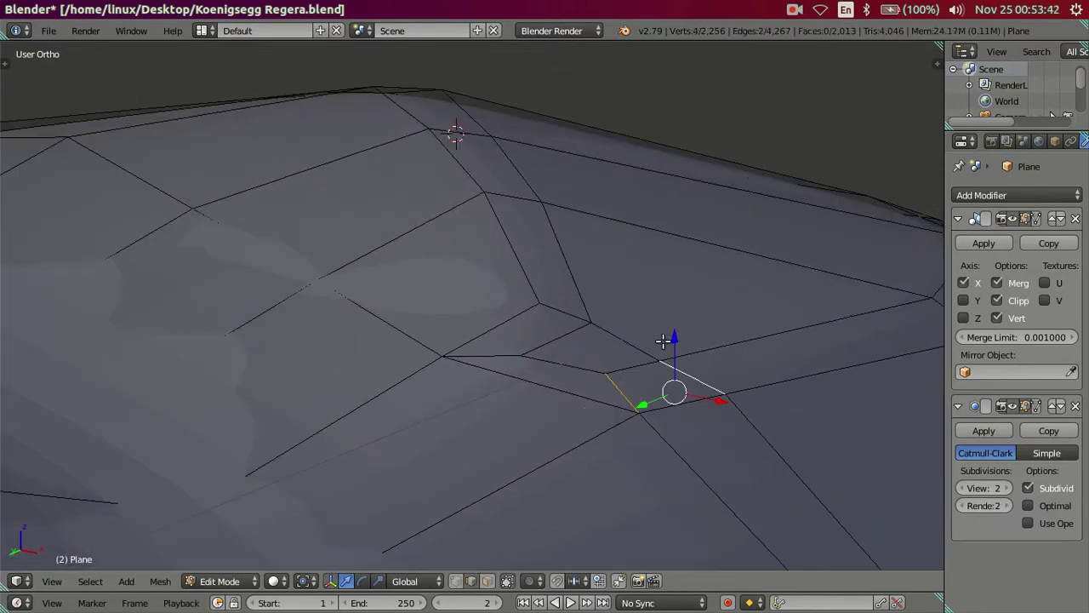
drag(675, 344, 676, 340)
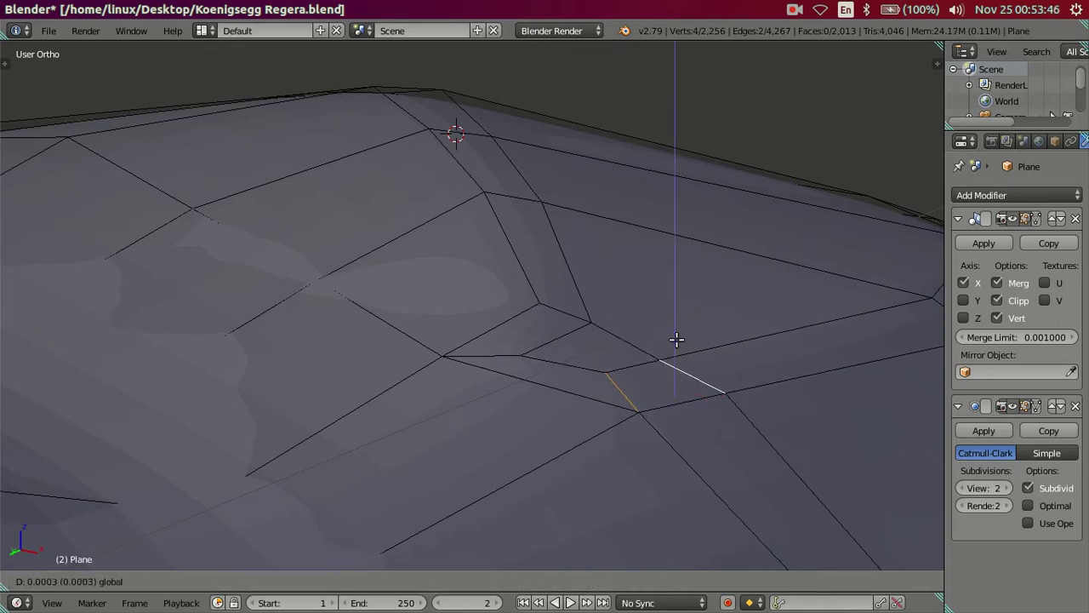
key(a)
middle_drag(675, 340, 653, 349)
Step: Check the smoothing, then raise a hood vertex along Z viewed edge-on
key(Tab)
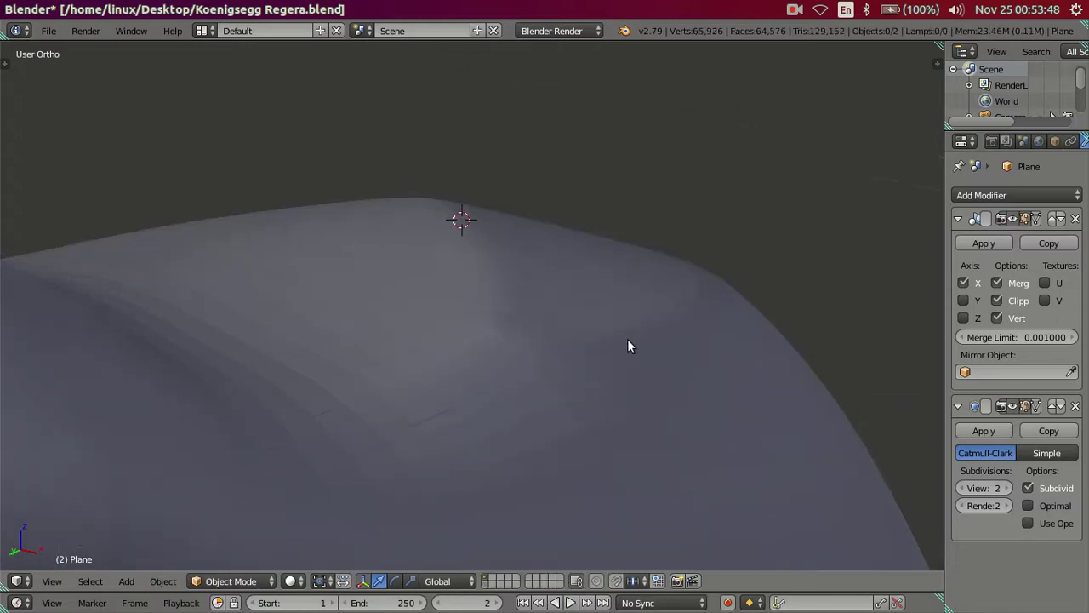
scroll(609, 383, up, 4)
scroll(578, 451, up, 2)
scroll(545, 460, up, 2)
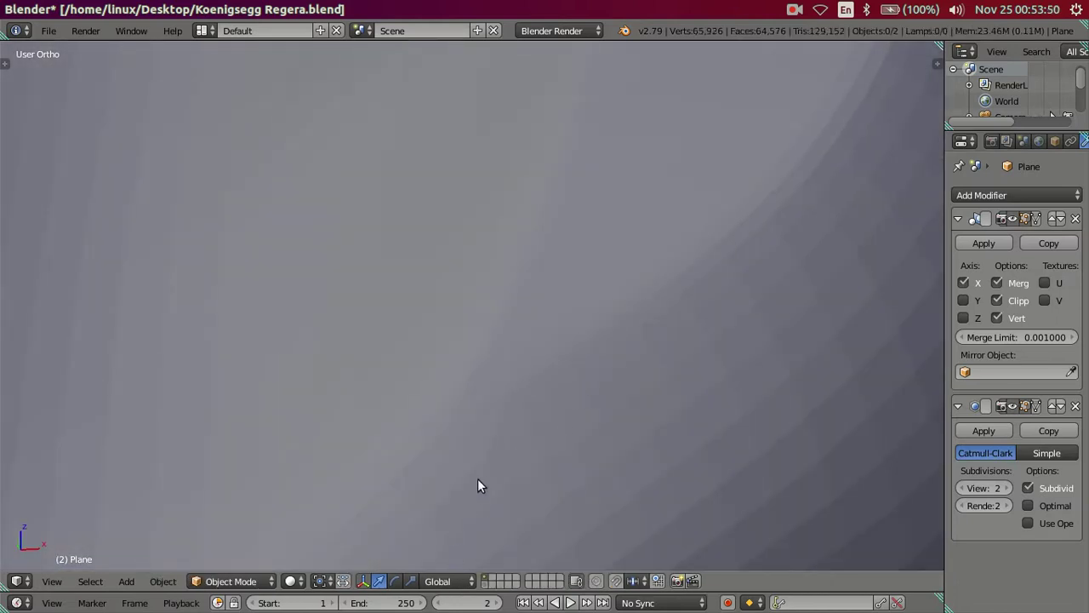
key(Tab)
scroll(524, 447, down, 2)
mouse_move(473, 524)
middle_down()
mouse_move(574, 362)
mouse_move(610, 341)
mouse_move(636, 352)
middle_up()
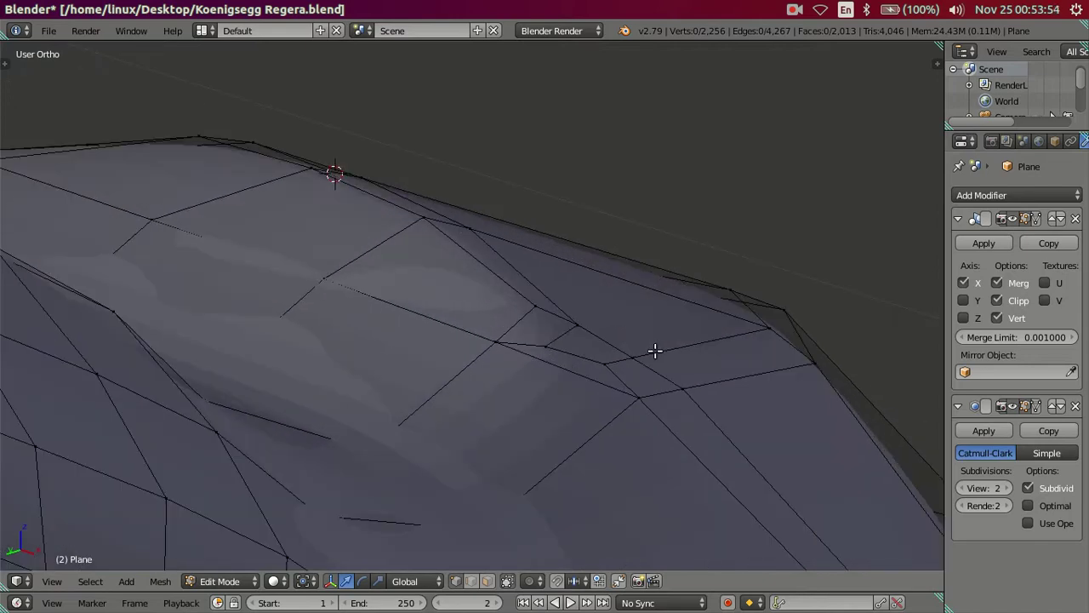
drag(636, 308, 637, 307)
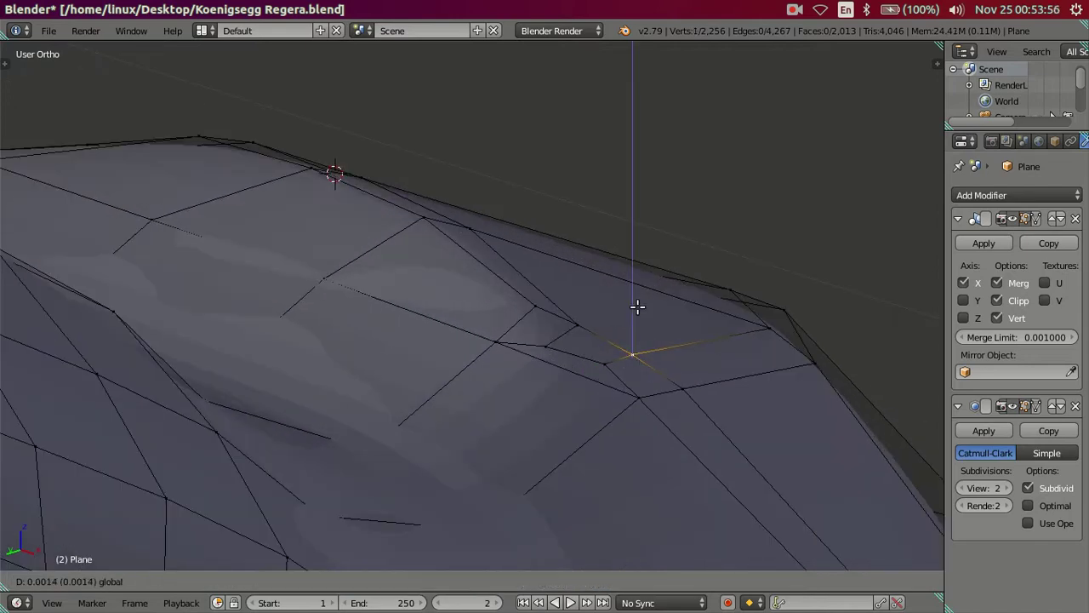
click(638, 306)
Step: Review the smoothed car front, then return to editing at the body's curved edge
scroll(636, 309, up, 2)
key(Tab)
scroll(652, 323, up, 2)
scroll(662, 338, up, 3)
scroll(624, 382, up, 3)
scroll(596, 341, down, 5)
mouse_move(637, 219)
middle_down()
mouse_move(498, 413)
mouse_move(341, 405)
mouse_move(311, 372)
mouse_move(452, 368)
middle_up()
key(Tab)
scroll(507, 345, up, 2)
mouse_move(563, 341)
middle_down()
mouse_move(566, 297)
mouse_move(499, 285)
mouse_move(566, 289)
middle_up()
Step: Lower viewport subdivision to 0 and try moving a two-vertex selection along Z
click(960, 487)
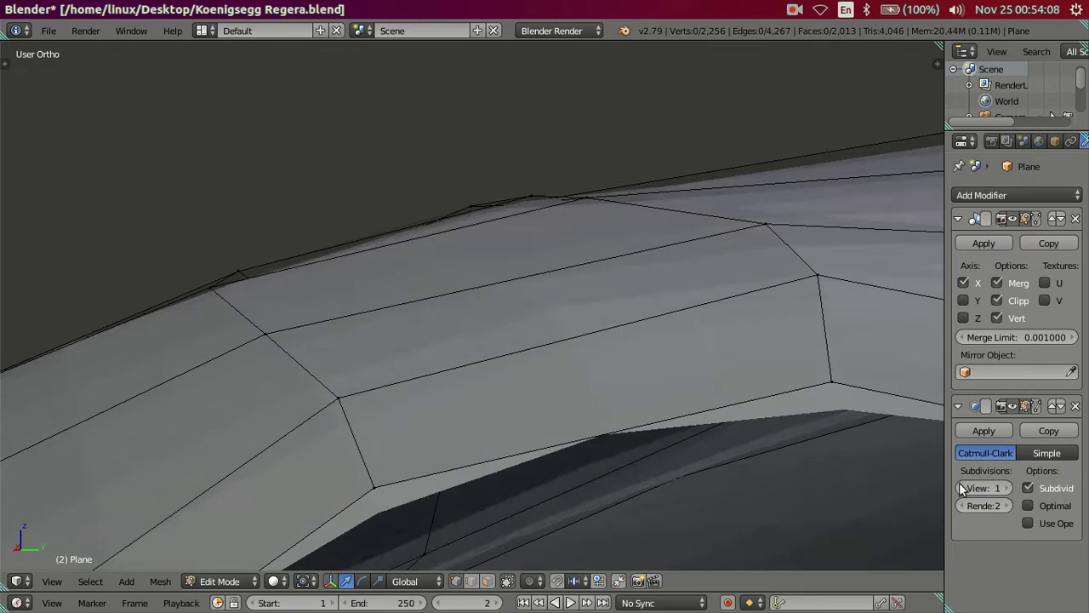
click(960, 488)
mouse_move(613, 269)
middle_down()
mouse_move(539, 338)
mouse_move(510, 287)
middle_up()
shift+right_click(428, 283)
drag(432, 223, 434, 226)
mouse_move(433, 226)
middle_down()
mouse_move(692, 497)
mouse_move(685, 372)
middle_up()
Step: In right orthographic view, raise two wheel-arch edge vertices slightly along Z
key(KP_3)
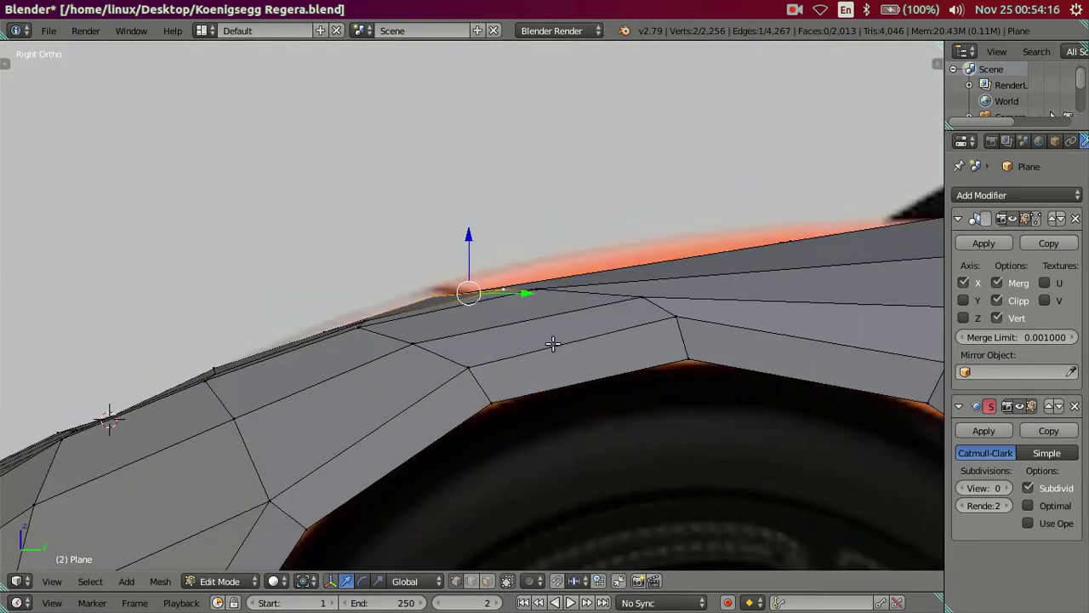
shift+middle_drag(554, 343, 430, 324)
right_click(426, 324)
shift+right_click(453, 343)
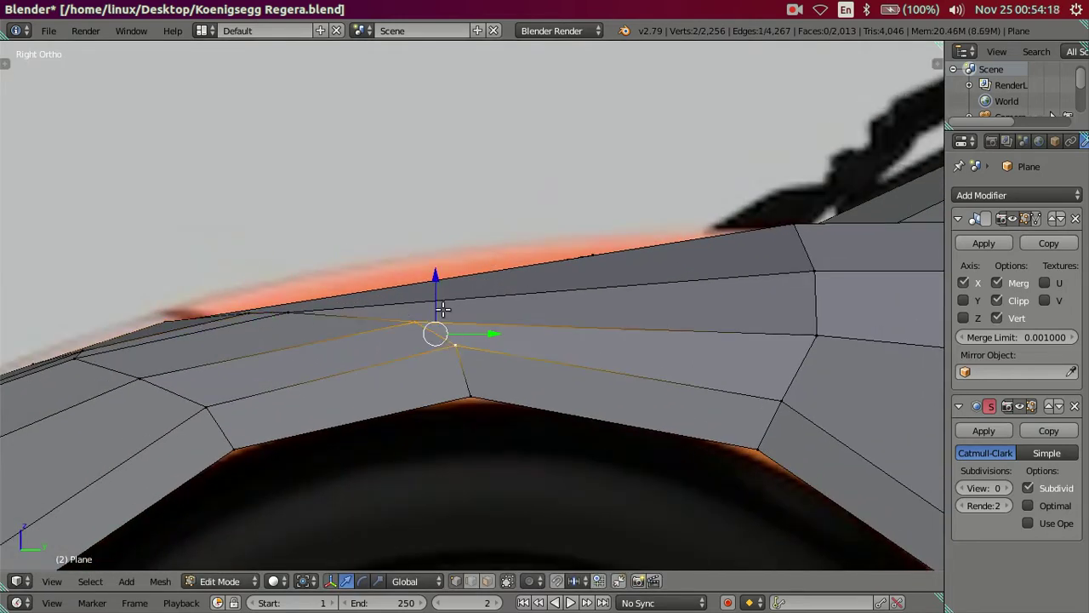
drag(439, 289, 444, 298)
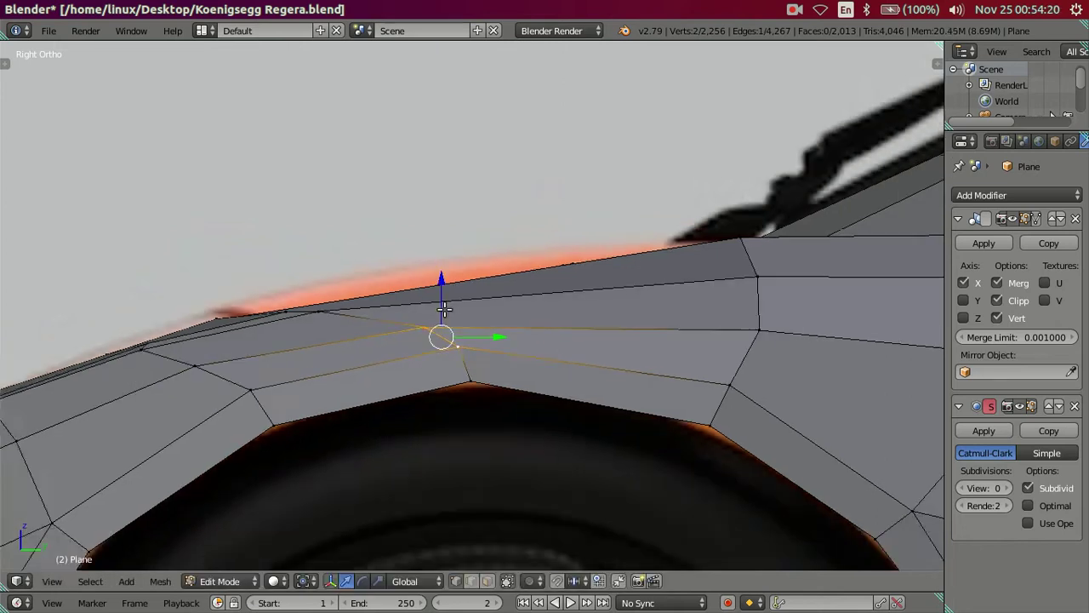
scroll(444, 299, down, 2)
key(a)
Step: Nudge another single body vertex slightly along Z
mouse_move(590, 292)
middle_down()
mouse_move(639, 295)
mouse_move(657, 263)
middle_up()
right_click(658, 258)
drag(657, 198, 661, 200)
key(a)
middle_drag(499, 292, 537, 311)
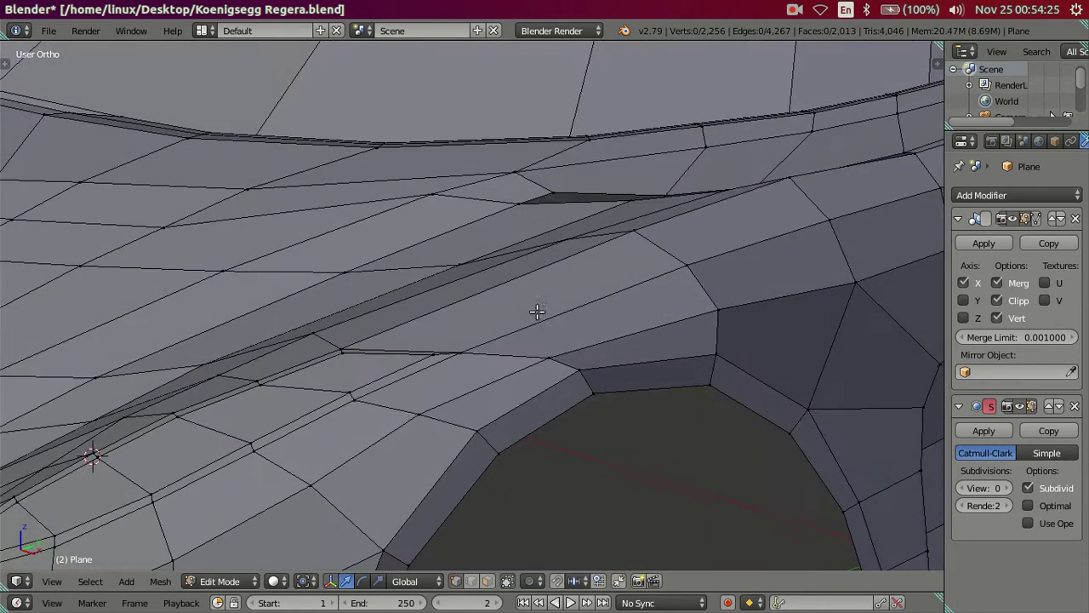
Step: Show the body smoothed at viewport subdivision 2 and look along its edge
click(1005, 488)
click(1004, 488)
mouse_move(907, 456)
middle_down()
mouse_move(481, 374)
mouse_move(491, 474)
mouse_move(471, 479)
mouse_move(591, 365)
mouse_move(608, 382)
mouse_move(652, 301)
mouse_move(531, 357)
mouse_move(579, 299)
mouse_move(553, 317)
middle_up()
key(Tab)
key(Tab)
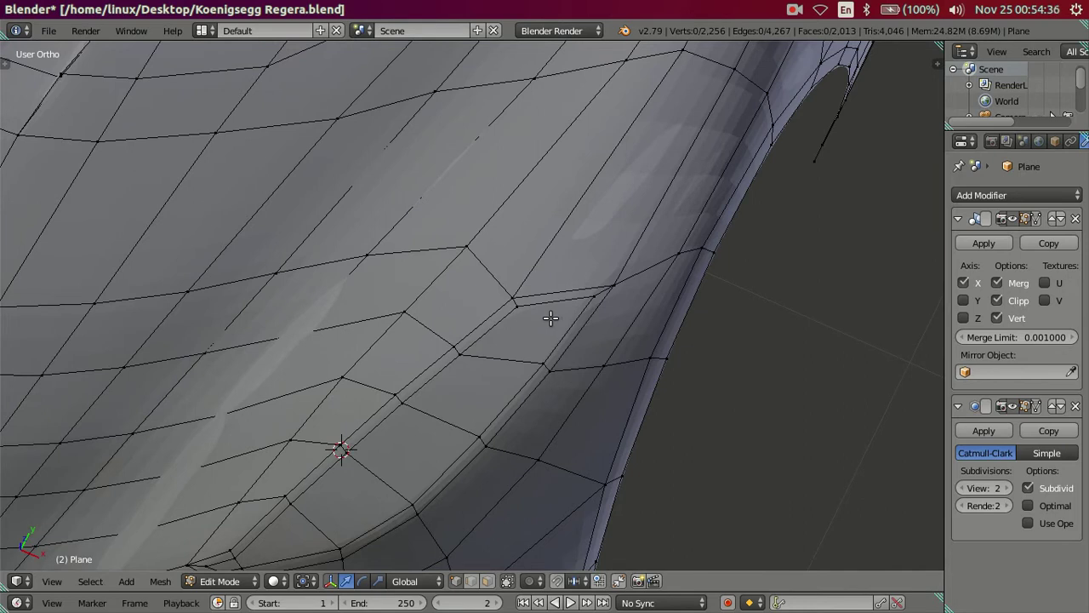
scroll(554, 294, up, 2)
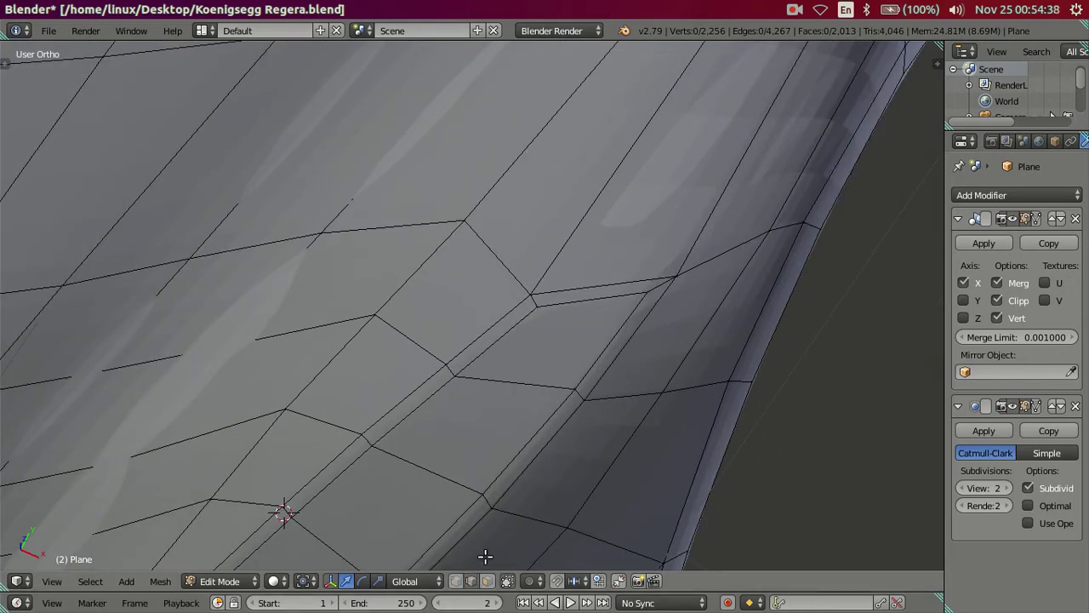
shift+middle_drag(620, 364, 590, 333)
Step: Add two loop cuts across the vent-side panel, then remove them
key(ctrl+r)
scroll(549, 255, up, 1)
scroll(550, 255, up, 1)
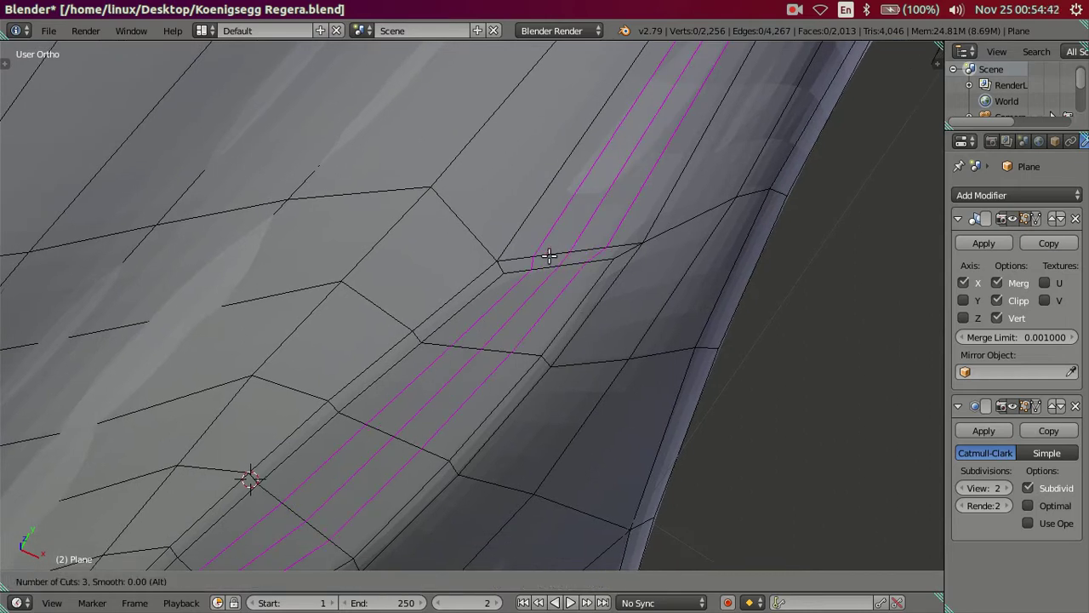
scroll(550, 255, down, 1)
click(550, 256)
right_click(550, 255)
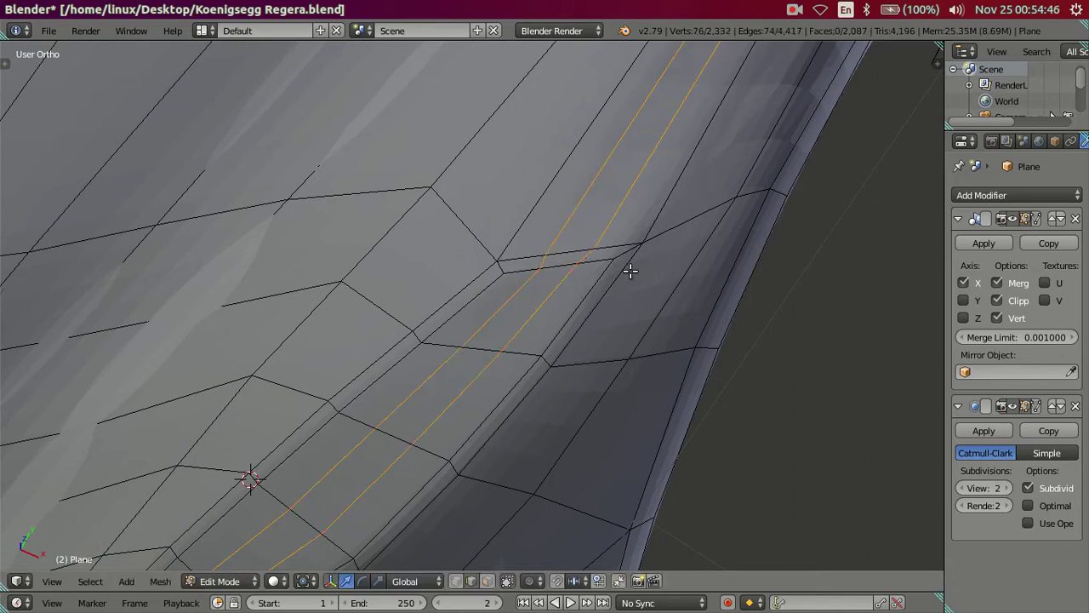
scroll(629, 271, up, 1)
key(ctrl+x)
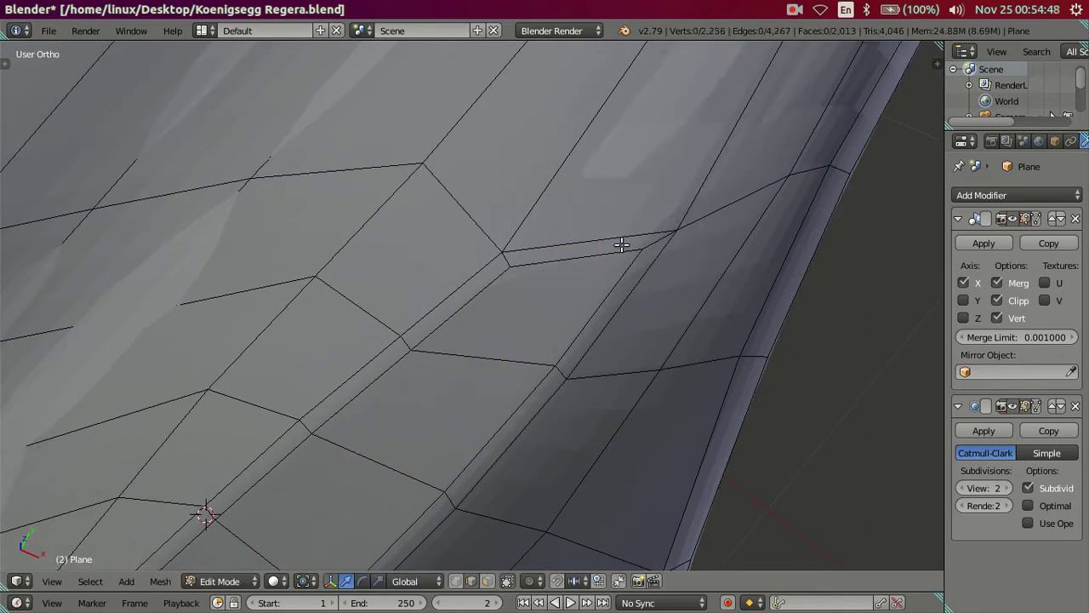
Step: Cut three evenly spaced loops across the panel and dissolve the middle one
key(ctrl+r)
scroll(601, 252, up, 1)
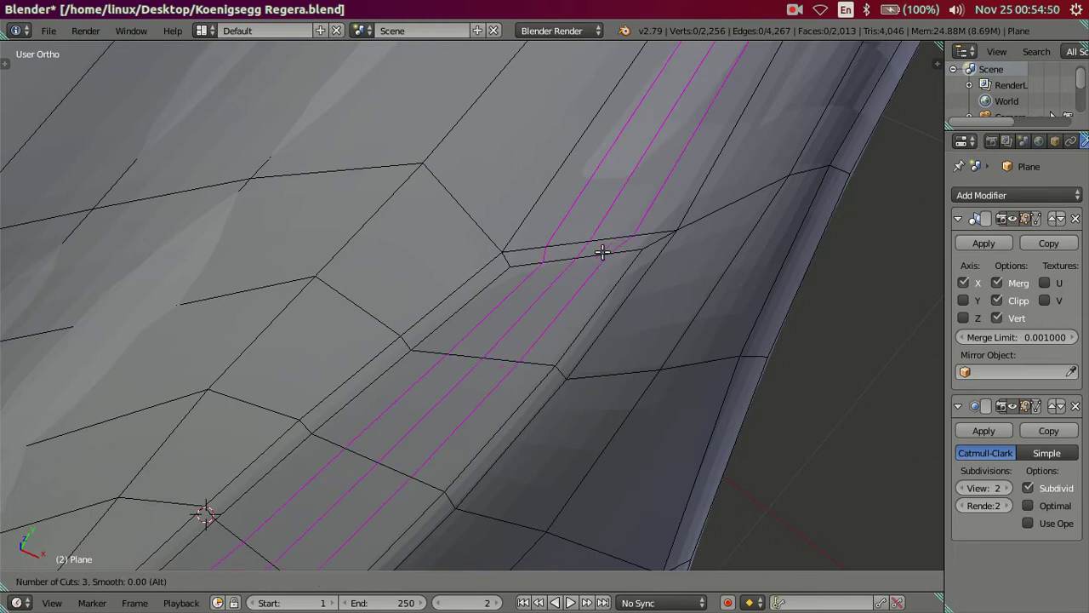
click(602, 252)
right_click(602, 252)
alt+right_click(655, 205)
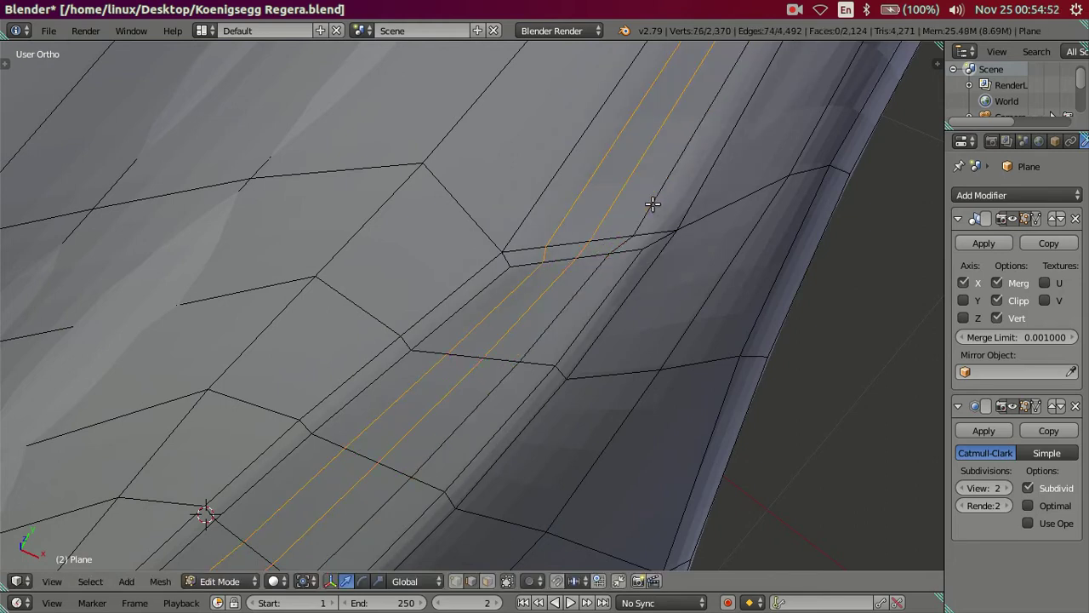
key(x)
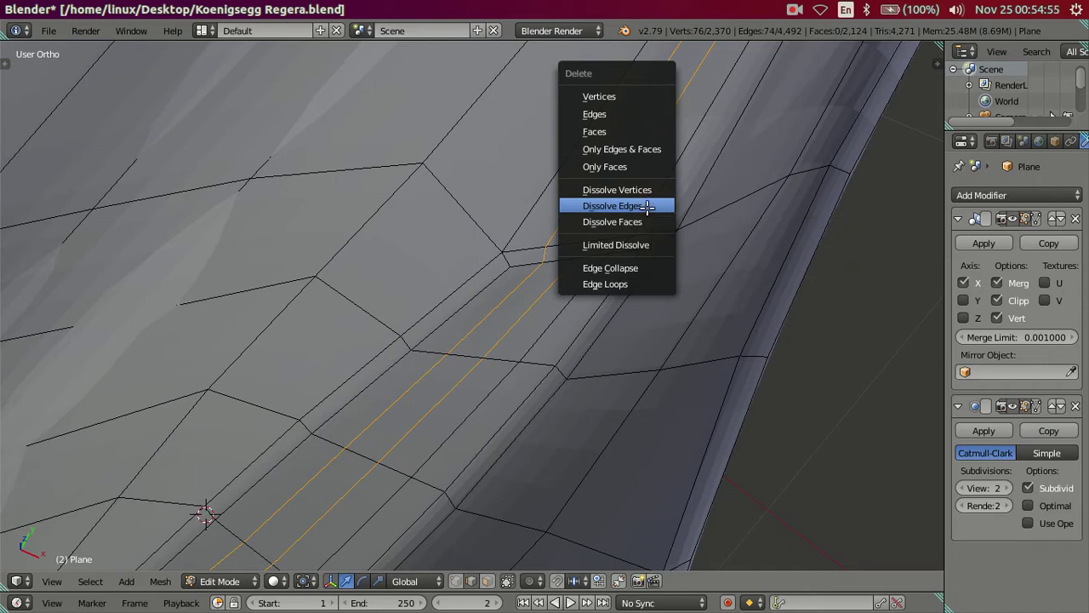
click(648, 206)
mouse_move(595, 267)
middle_down()
mouse_move(678, 190)
mouse_move(571, 384)
mouse_move(556, 360)
middle_up()
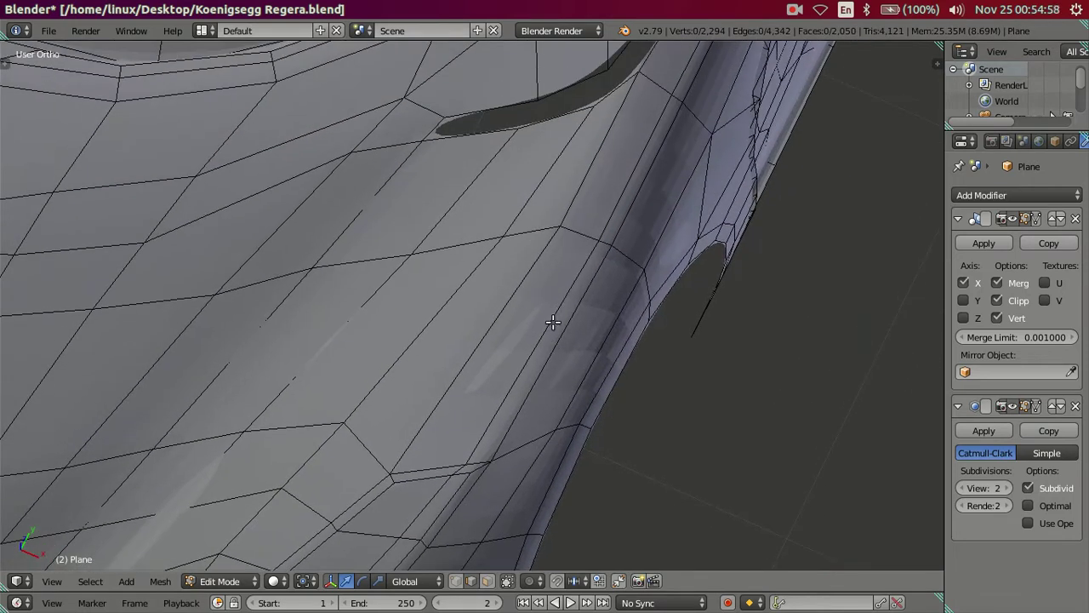
mouse_move(553, 322)
middle_down()
mouse_move(530, 409)
mouse_move(611, 313)
middle_up()
scroll(533, 407, down, 2)
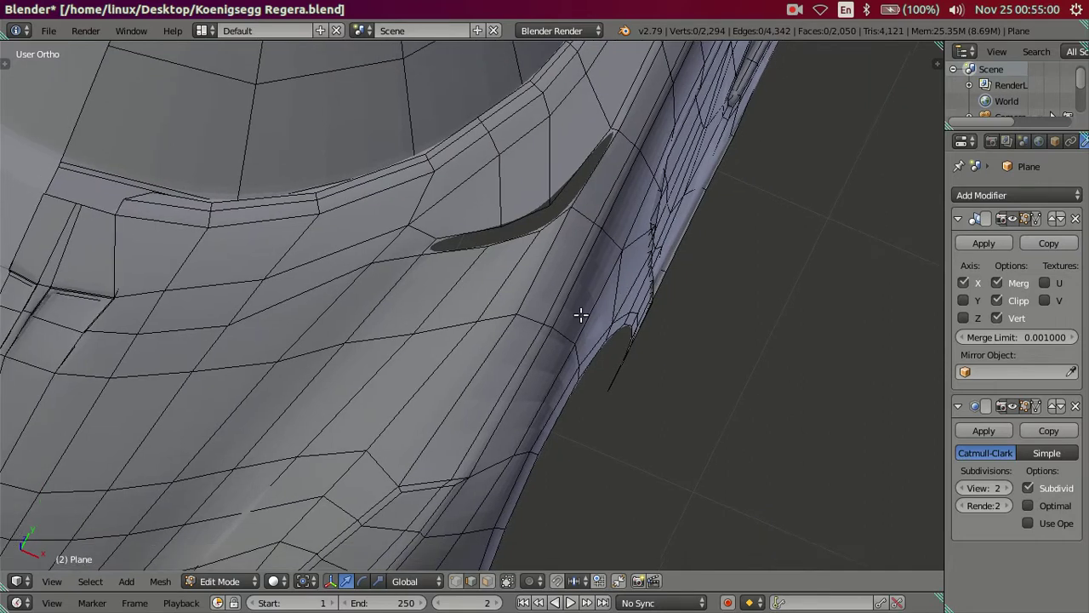
Step: Cut three loops above the wheel arch and dissolve the extras, keeping one new loop
middle_drag(611, 246, 583, 302)
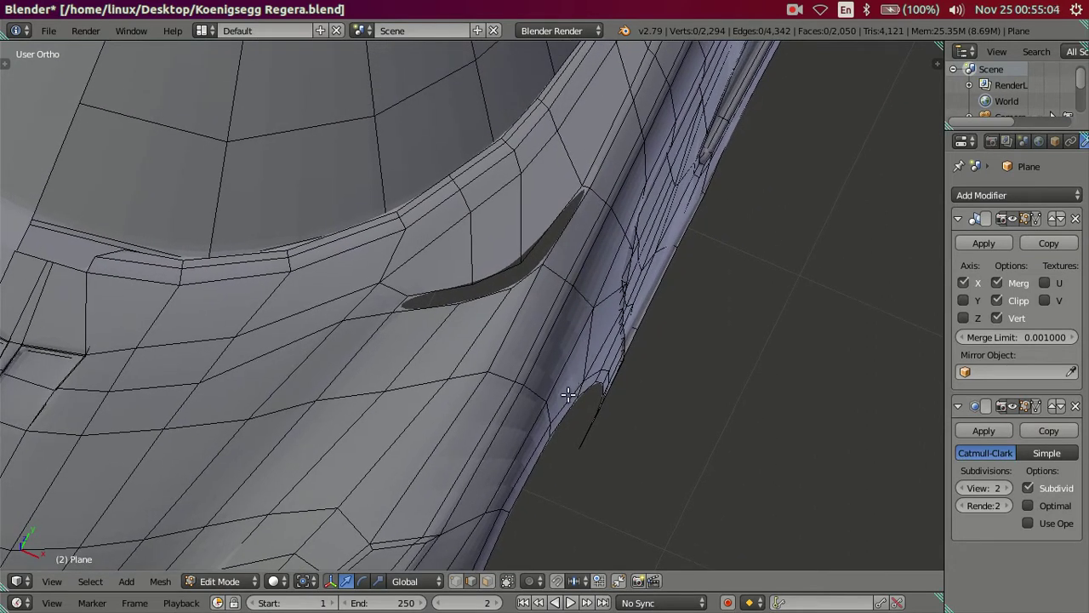
mouse_move(548, 455)
middle_down()
mouse_move(550, 474)
mouse_move(454, 465)
mouse_move(503, 418)
mouse_move(435, 459)
mouse_move(536, 261)
middle_up()
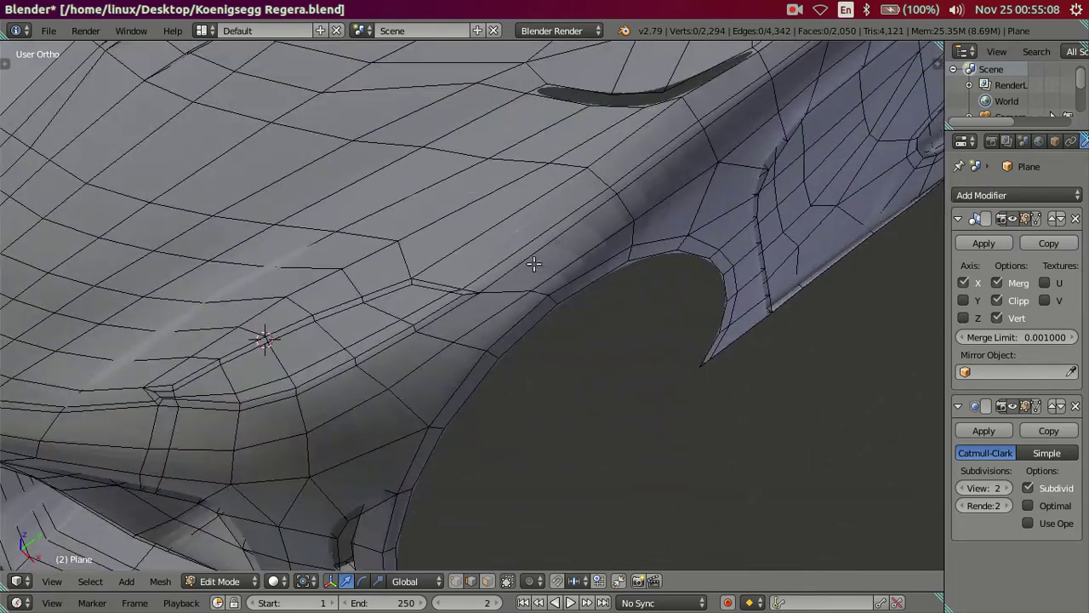
scroll(477, 291, up, 2)
middle_drag(477, 292, 513, 335)
scroll(443, 346, up, 2)
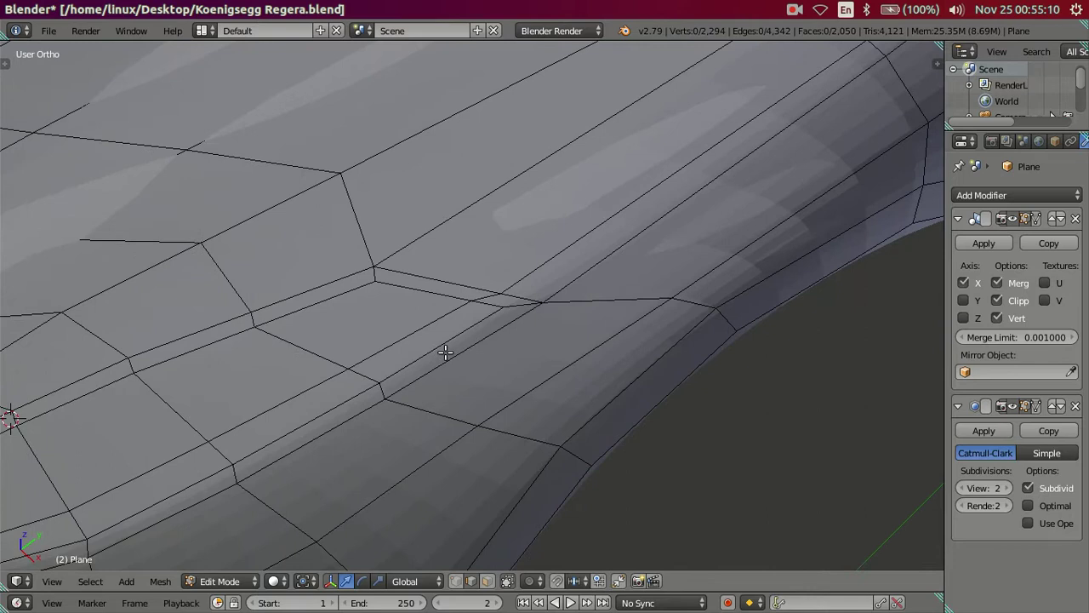
key(ctrl+r)
click(446, 351)
right_click(445, 352)
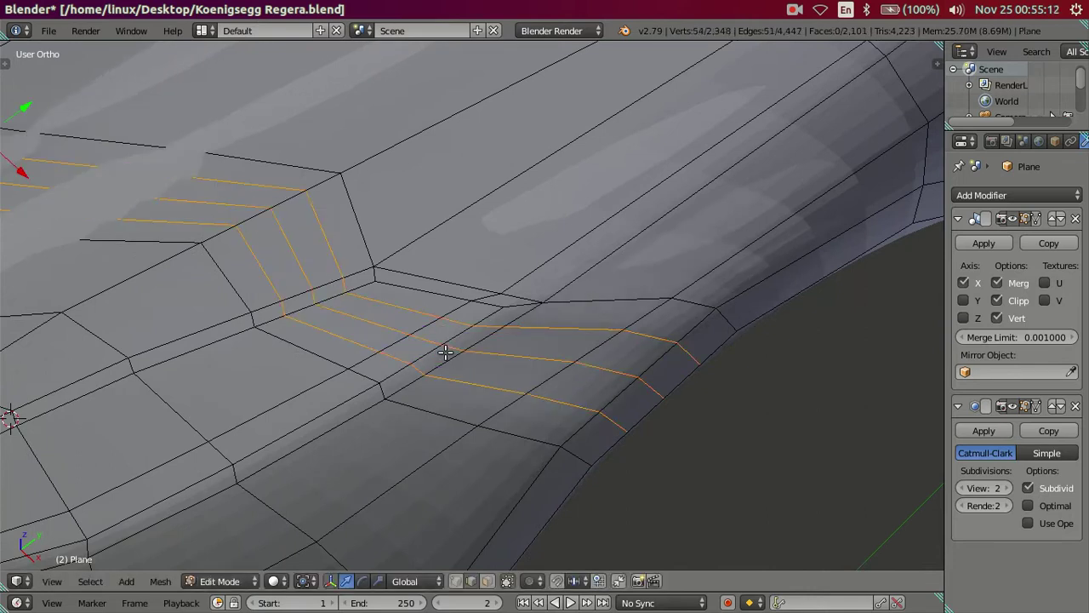
key(x)
click(544, 338)
mouse_move(544, 337)
middle_down()
mouse_move(516, 331)
mouse_move(528, 392)
mouse_move(486, 360)
mouse_move(336, 370)
mouse_move(676, 292)
mouse_move(568, 304)
mouse_move(615, 292)
mouse_move(659, 246)
middle_up()
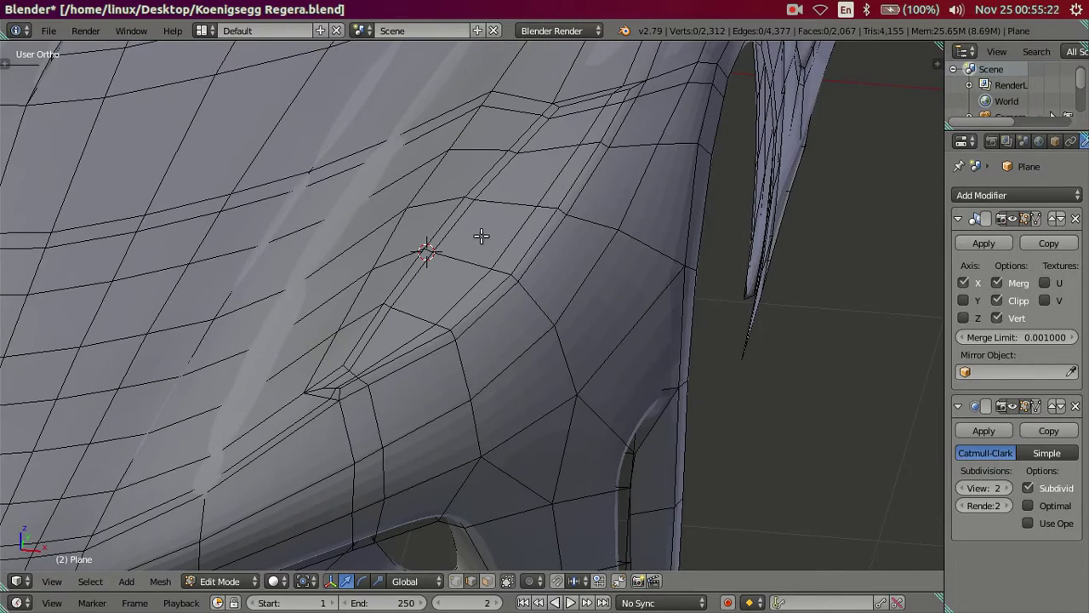
Step: Add loop cuts along the body's curved top edge and raise the new edges slightly
key(ctrl+r)
click(456, 246)
middle_drag(564, 238, 388, 419)
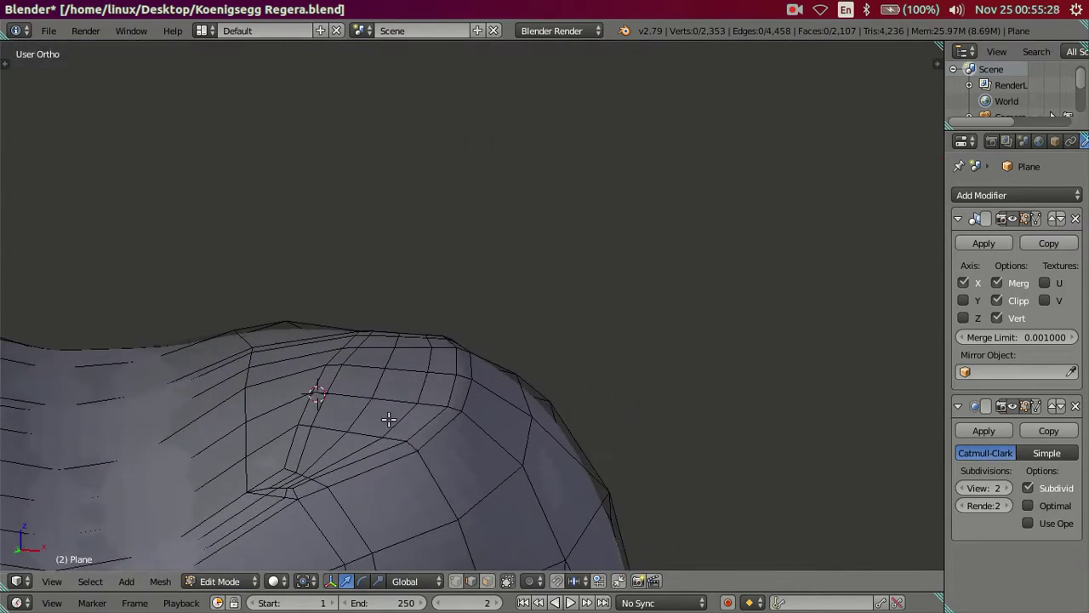
mouse_move(423, 343)
middle_down()
mouse_move(469, 363)
mouse_move(474, 312)
mouse_move(361, 385)
middle_up()
scroll(477, 341, up, 2)
drag(364, 370, 363, 358)
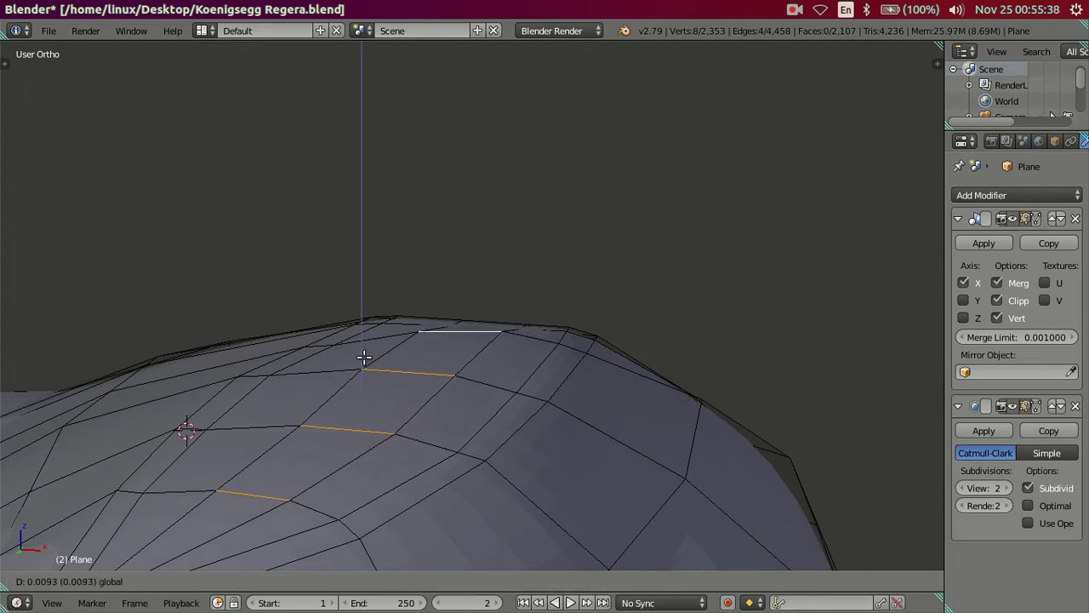
mouse_move(579, 357)
middle_down()
mouse_move(303, 396)
mouse_move(609, 390)
mouse_move(311, 425)
mouse_move(142, 394)
mouse_move(425, 357)
mouse_move(377, 356)
middle_up()
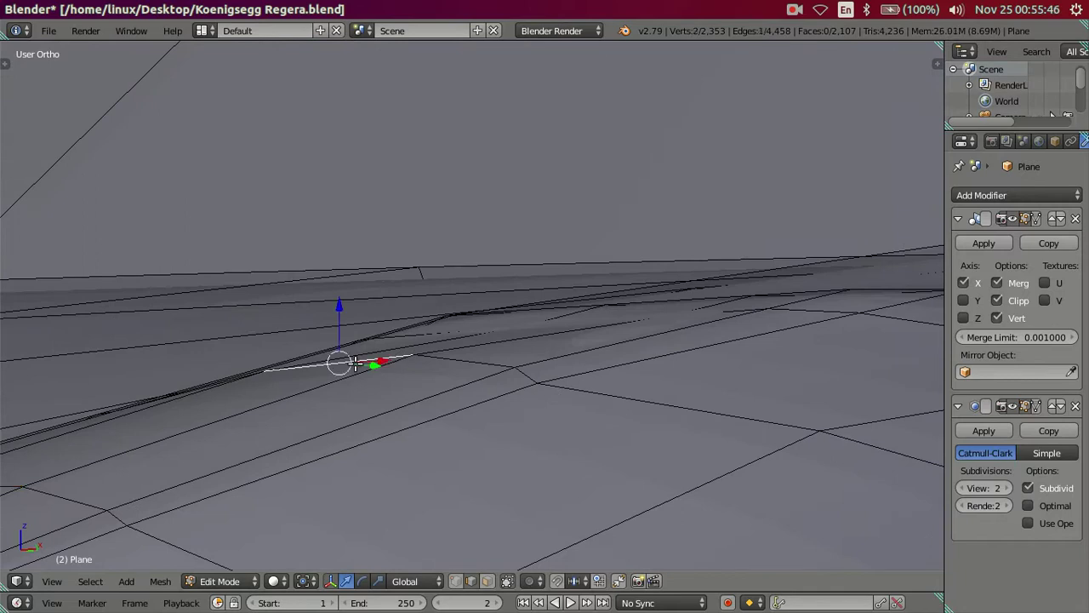
key(g)
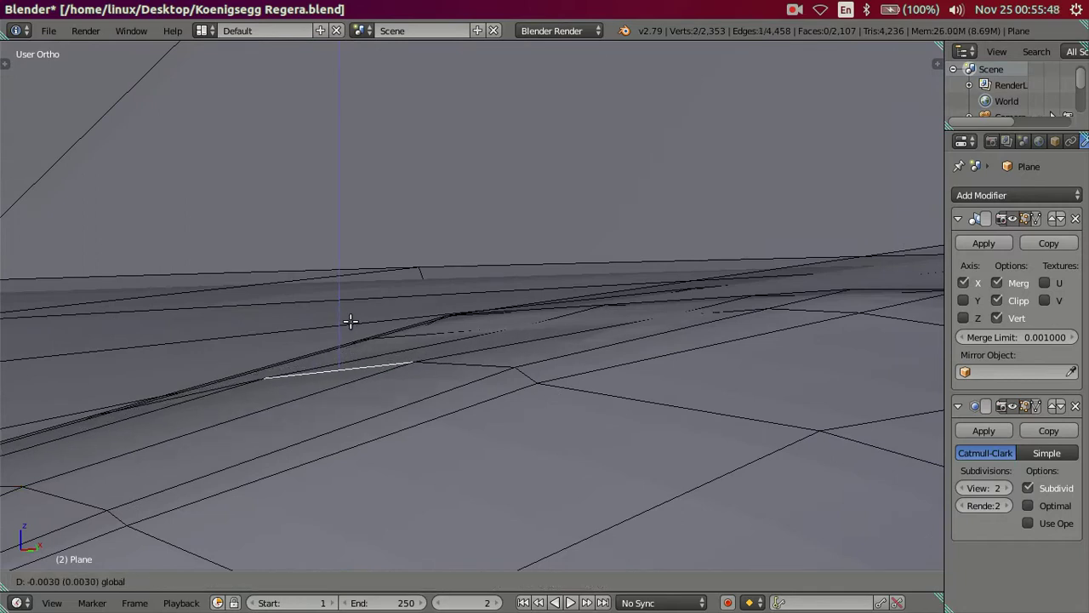
Step: Select a neighbouring top edge and nudge it vertically along Z
right_click(352, 321)
right_click(582, 320)
drag(595, 276, 595, 271)
mouse_move(561, 284)
middle_down()
mouse_move(515, 304)
mouse_move(577, 329)
middle_up()
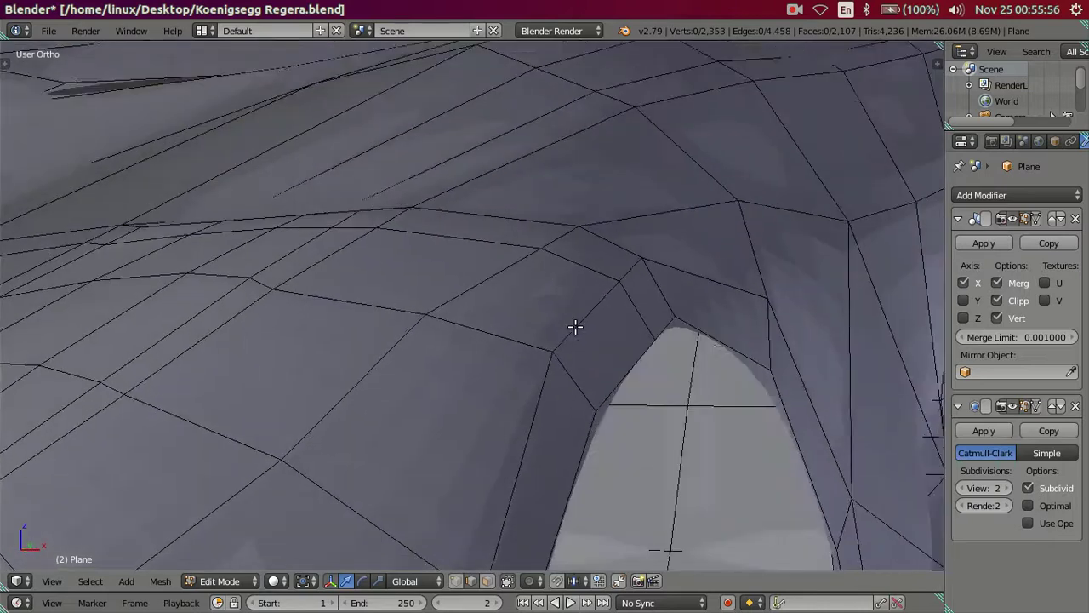
mouse_move(463, 327)
middle_down()
mouse_move(590, 304)
mouse_move(513, 298)
mouse_move(433, 270)
middle_up()
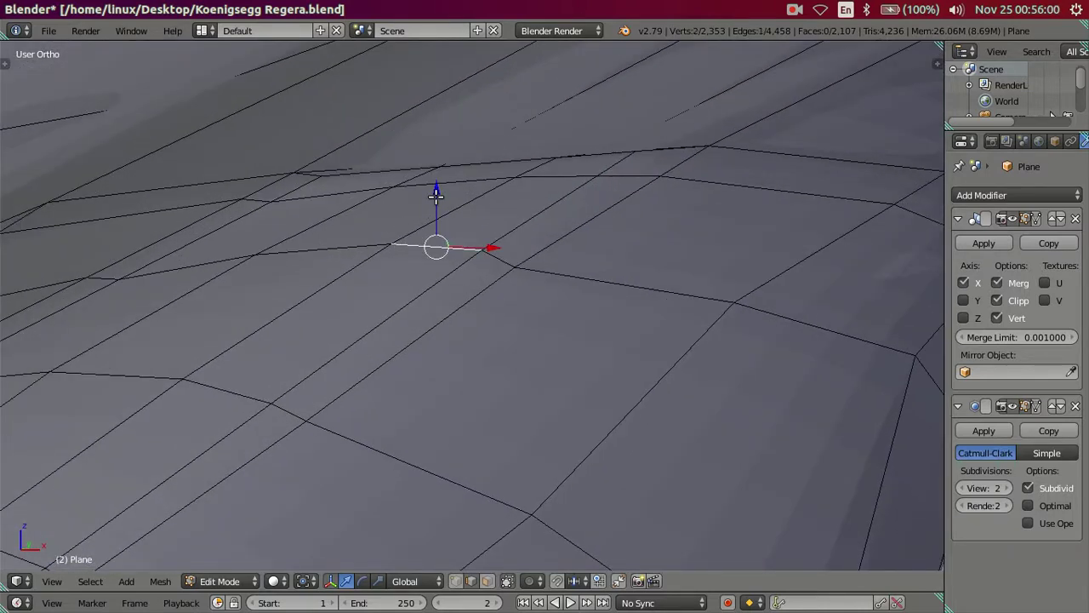
key(g)
key(z)
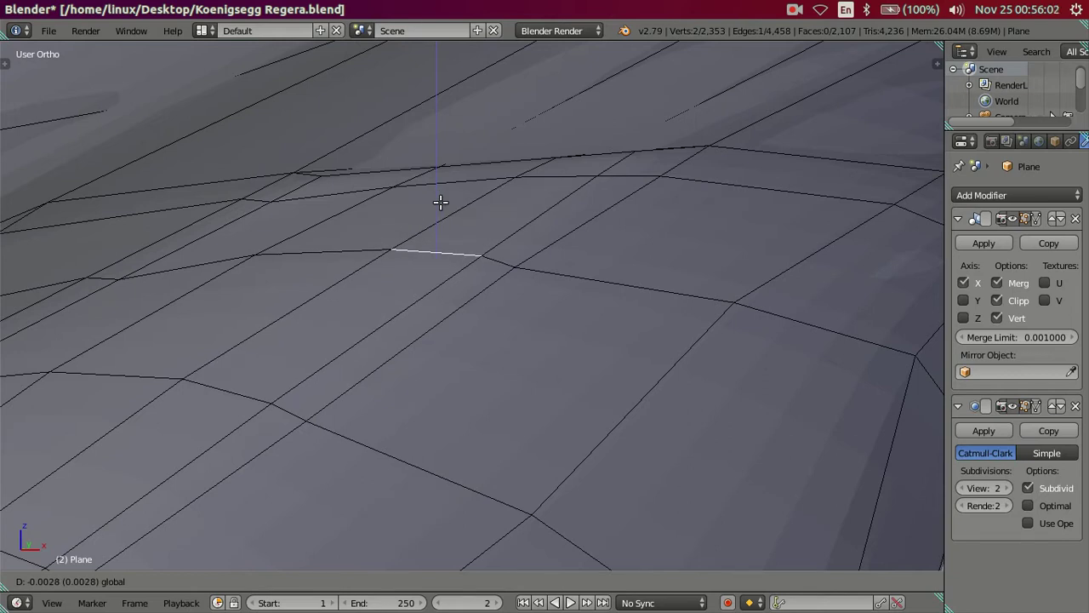
key(Escape)
scroll(443, 258, down, 2)
Step: Orbit the smoothed body in Object Mode, then return to the edit cage
key(Tab)
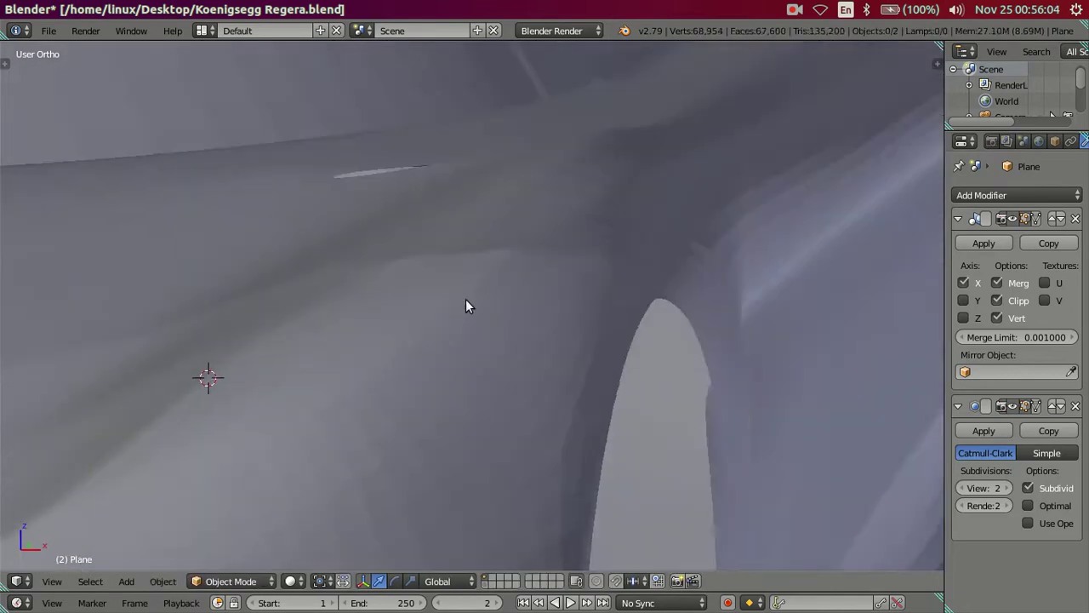
scroll(477, 311, up, 3)
mouse_move(498, 328)
middle_down()
mouse_move(421, 377)
mouse_move(440, 397)
mouse_move(447, 389)
mouse_move(455, 407)
mouse_move(331, 220)
mouse_move(316, 246)
mouse_move(285, 187)
mouse_move(269, 121)
mouse_move(269, 297)
mouse_move(479, 367)
mouse_move(414, 341)
mouse_move(418, 331)
middle_up()
key(Tab)
scroll(315, 246, up, 2)
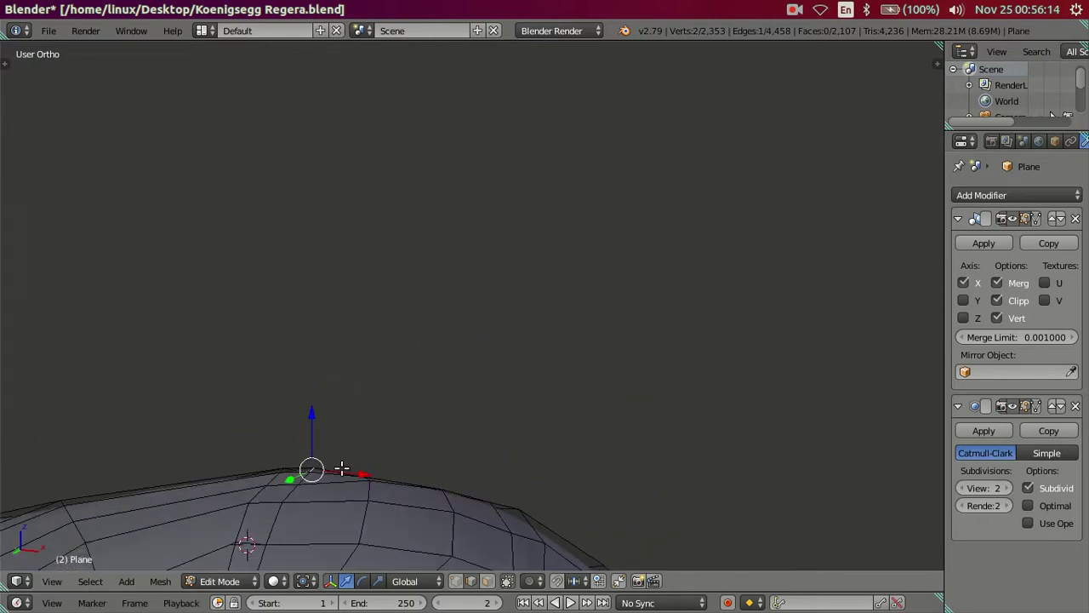
shift+middle_drag(342, 468, 388, 422)
Step: Toggle between smoothed preview and edit cage a few more times, ending in Edit Mode along the top edge
key(Tab)
scroll(421, 425, up, 2)
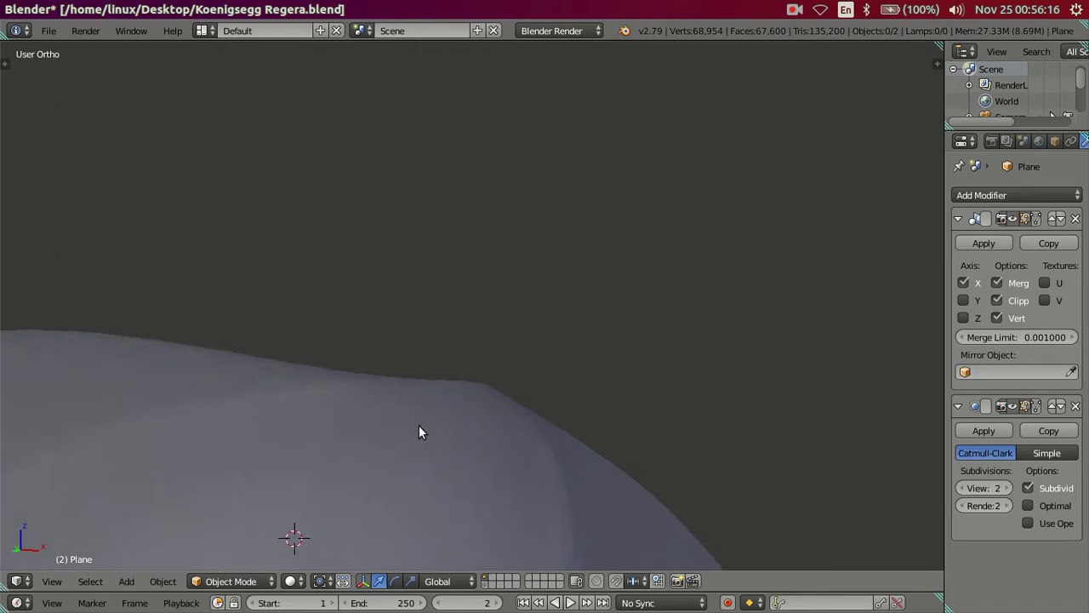
scroll(421, 430, up, 2)
scroll(430, 442, up, 3)
key(Tab)
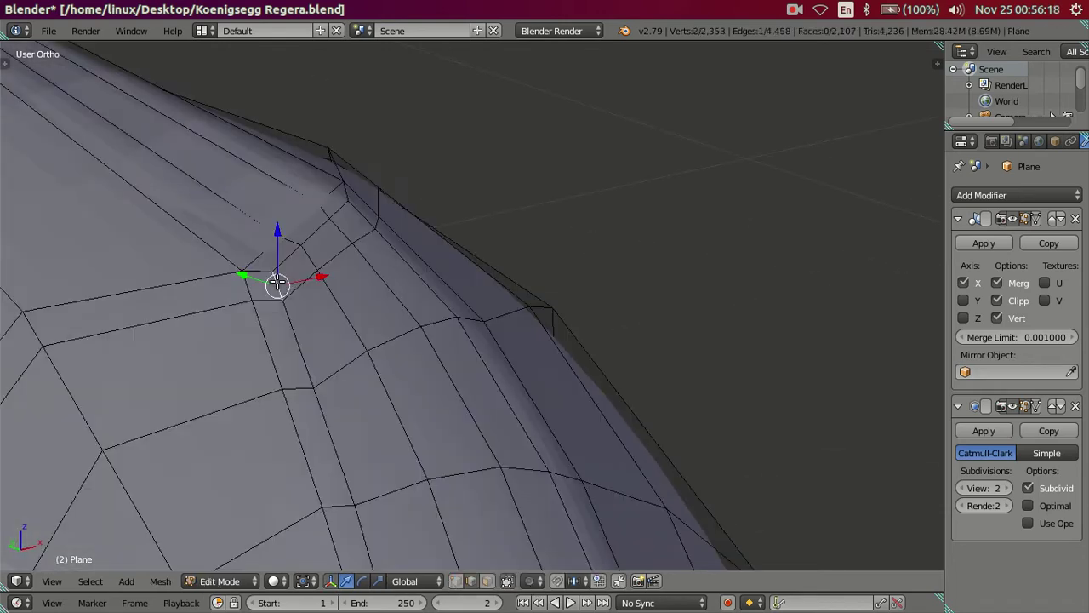
key(Tab)
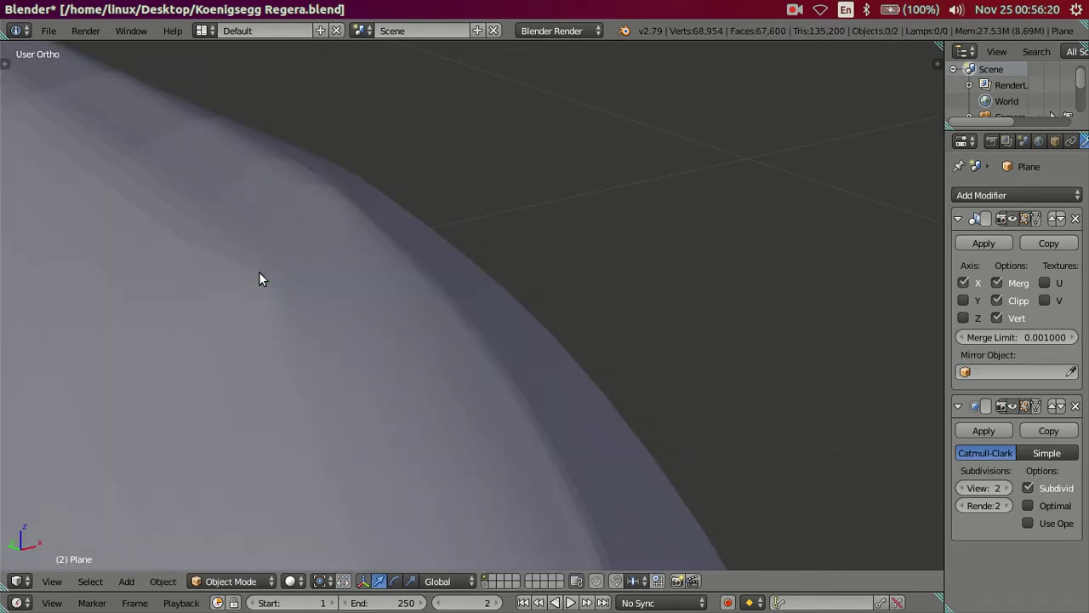
key(Tab)
middle_drag(312, 314, 327, 383)
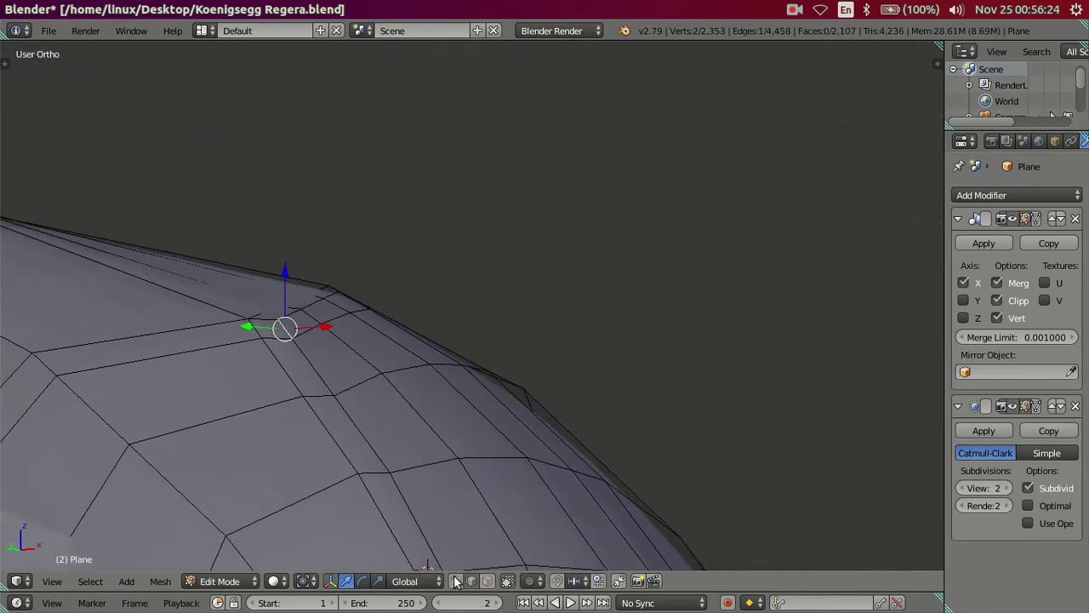
mouse_move(380, 439)
middle_down()
mouse_move(388, 346)
mouse_move(384, 358)
mouse_move(466, 301)
mouse_move(397, 336)
middle_up()
Step: Nudge adjacent vertices on the hood's top edge vertically along the Z axis
right_click(309, 353)
right_click(379, 355)
key(g)
key(z)
click(383, 300)
right_click(406, 372)
key(g)
key(z)
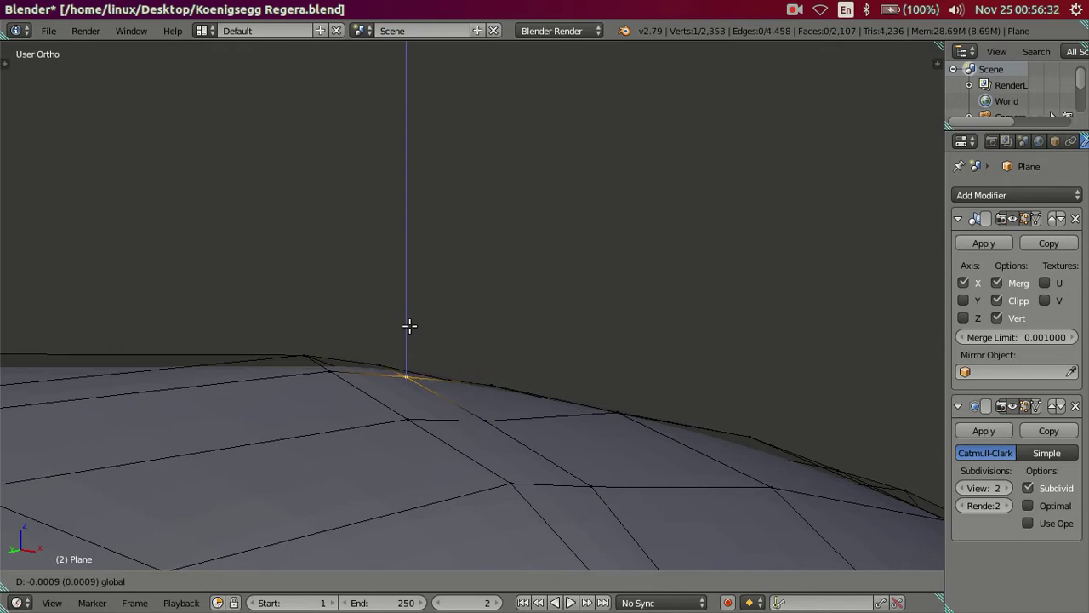
click(409, 326)
scroll(415, 337, down, 3)
scroll(482, 366, up, 3)
Step: Move a top-edge segment vertically along Z, then check the smoothed body in Object Mode
right_click(482, 401)
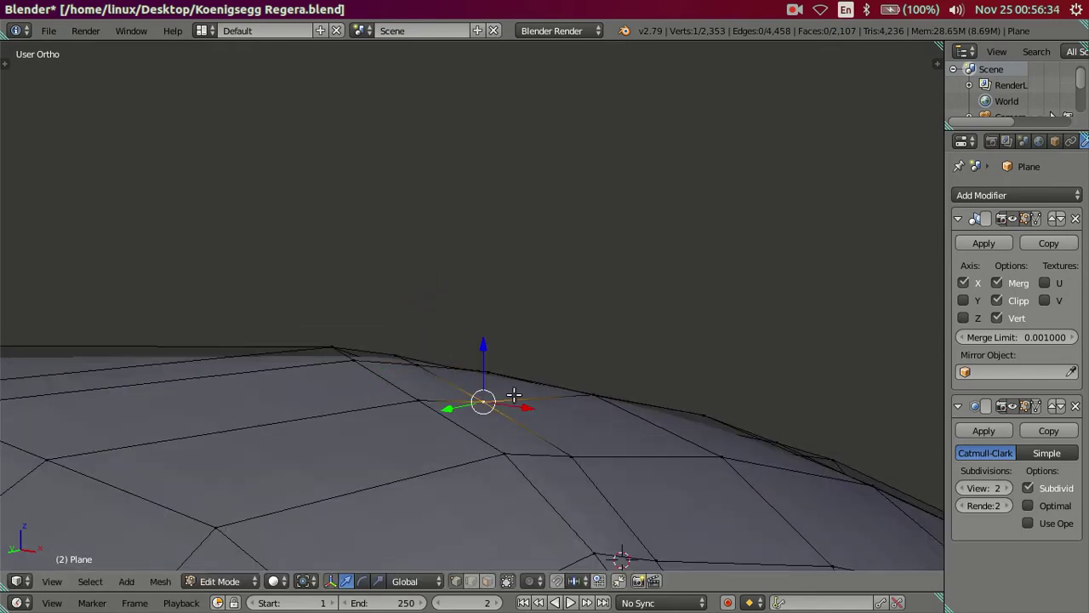
shift+right_click(562, 449)
key(g)
key(z)
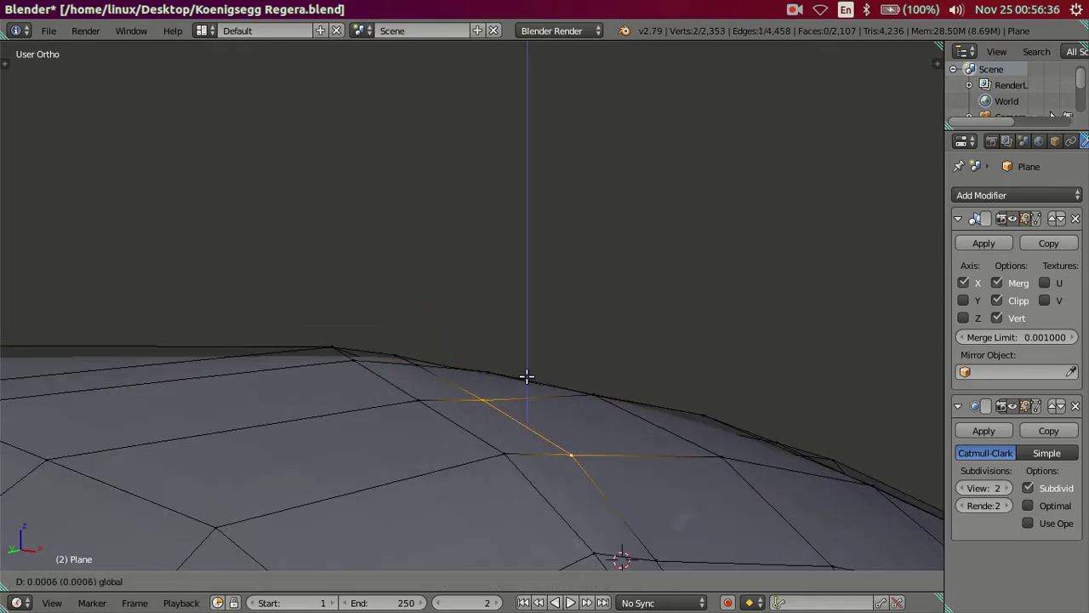
click(527, 374)
scroll(595, 388, down, 5)
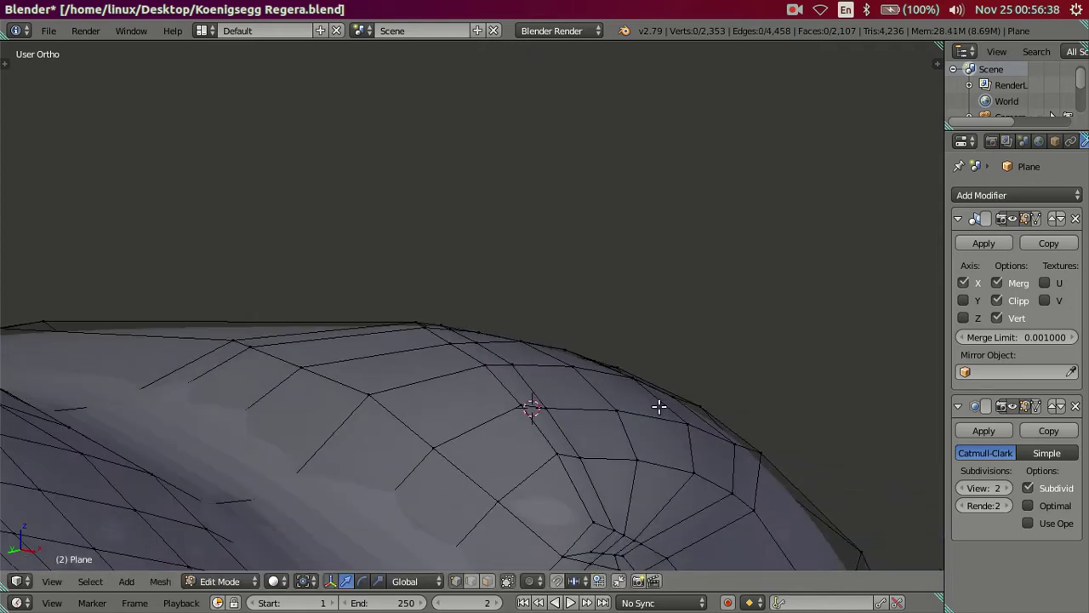
key(Tab)
mouse_move(639, 437)
middle_down()
mouse_move(631, 408)
mouse_move(583, 403)
mouse_move(516, 340)
middle_up()
key(Tab)
Step: Raise another edge near the top of the body slightly and recheck the smooth nose
right_click(526, 362)
scroll(548, 381, up, 2)
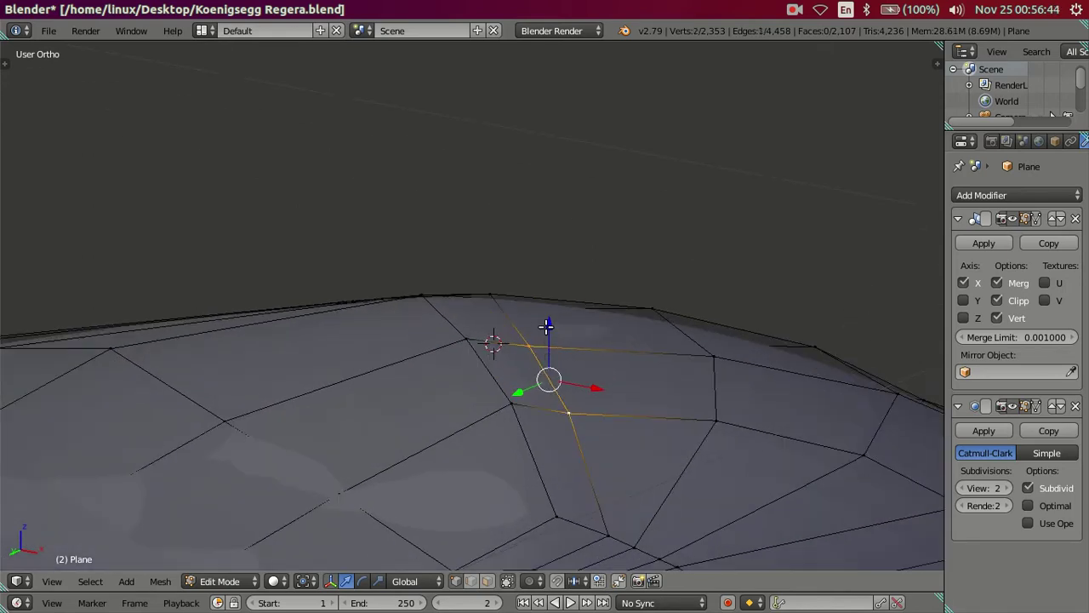
drag(545, 326, 549, 321)
click(549, 321)
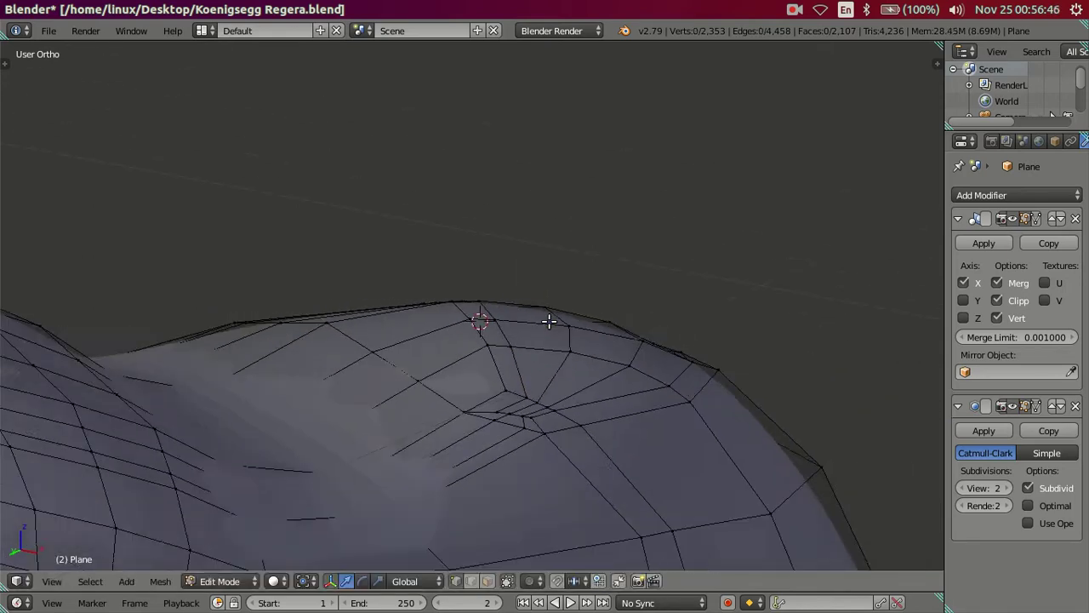
key(Tab)
mouse_move(632, 353)
middle_down()
mouse_move(625, 358)
mouse_move(611, 330)
mouse_move(656, 321)
mouse_move(566, 340)
middle_up()
key(Tab)
Step: Lift a short path of hood vertices slightly and inspect the smoothed surface from around the car
ctrl+right_click(594, 325)
click(574, 338)
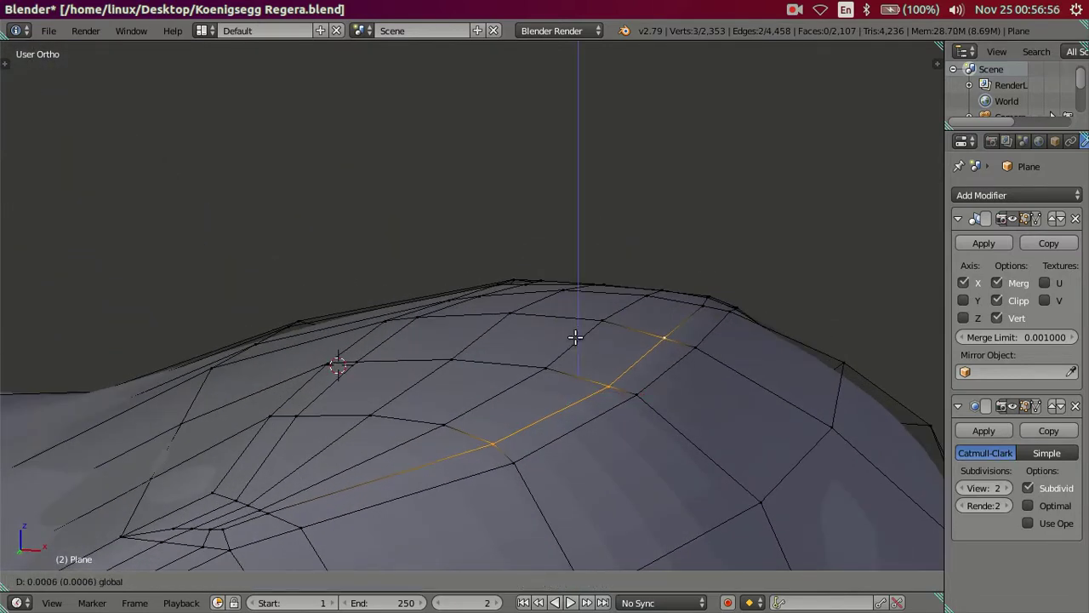
click(577, 336)
middle_drag(577, 336, 576, 333)
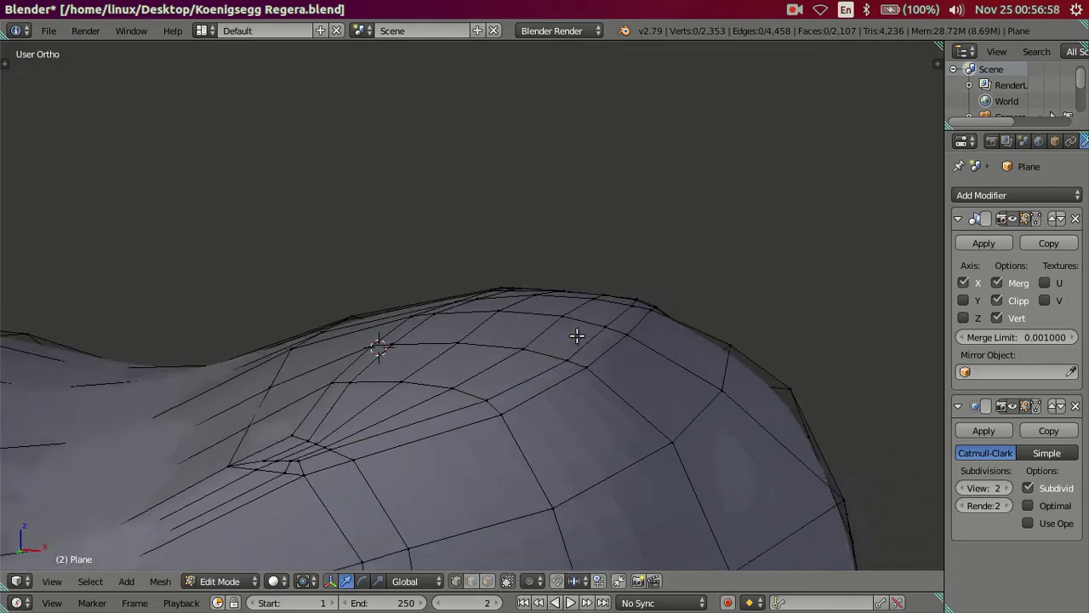
key(Tab)
scroll(591, 348, up, 5)
mouse_move(606, 398)
middle_down()
mouse_move(527, 407)
mouse_move(497, 491)
mouse_move(506, 418)
middle_up()
mouse_move(364, 438)
middle_down()
mouse_move(413, 372)
mouse_move(493, 352)
mouse_move(474, 409)
mouse_move(587, 235)
mouse_move(579, 287)
mouse_move(564, 250)
mouse_move(591, 277)
mouse_move(494, 269)
middle_up()
key(Tab)
scroll(545, 279, up, 2)
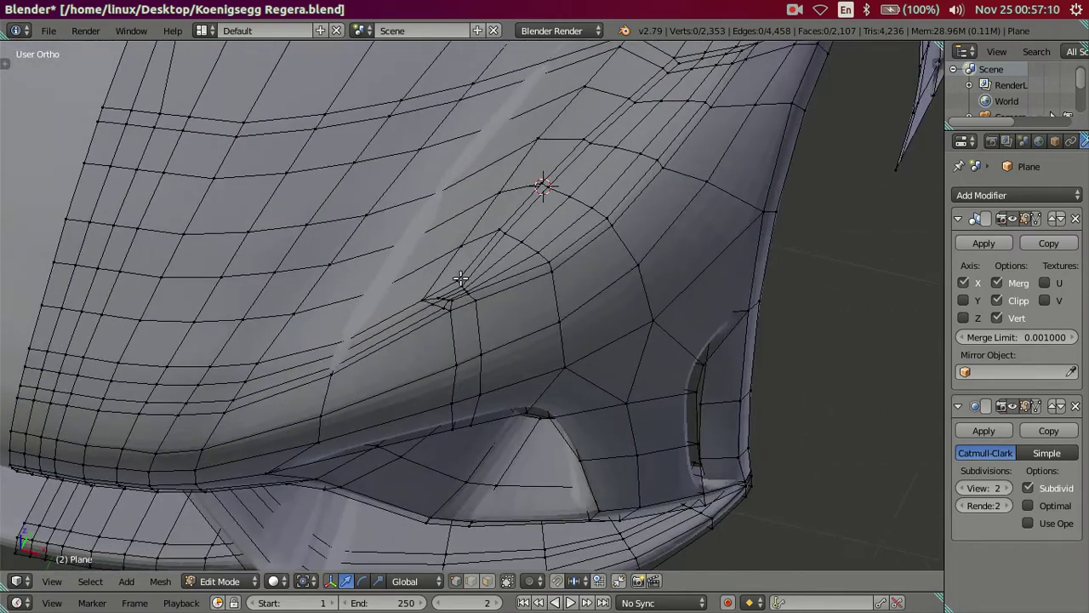
scroll(462, 280, up, 2)
mouse_move(493, 316)
middle_down()
mouse_move(479, 348)
mouse_move(417, 311)
mouse_move(400, 332)
mouse_move(341, 355)
mouse_move(616, 241)
mouse_move(456, 482)
middle_up()
mouse_move(678, 181)
middle_down()
mouse_move(420, 299)
mouse_move(548, 263)
mouse_move(584, 240)
mouse_move(598, 246)
mouse_move(599, 272)
mouse_move(523, 287)
mouse_move(555, 364)
mouse_move(582, 347)
mouse_move(554, 364)
mouse_move(590, 294)
middle_up()
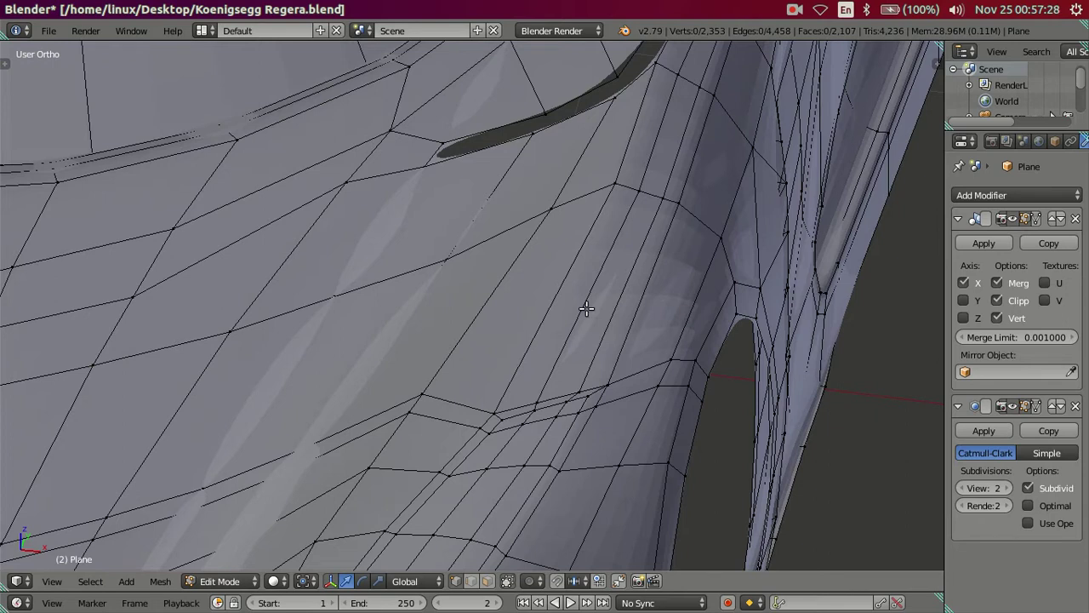
middle_drag(631, 259, 585, 310)
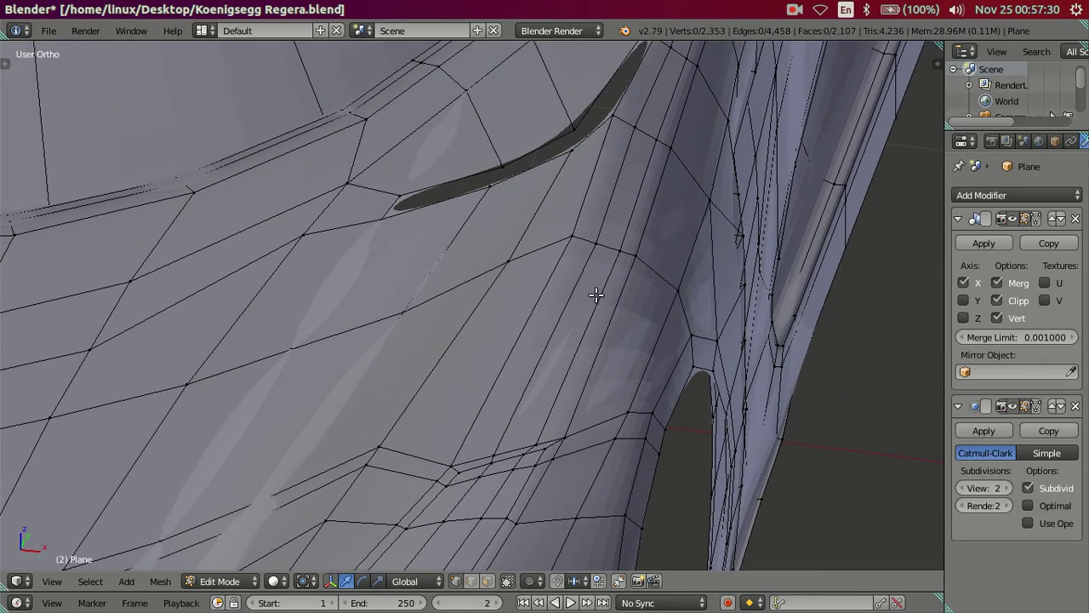
mouse_move(607, 259)
middle_down()
mouse_move(607, 243)
mouse_move(598, 281)
mouse_move(576, 302)
middle_up()
Step: Merge two stray vertices beside the side vent slot into one
shift+right_click(582, 296)
key(alt+m)
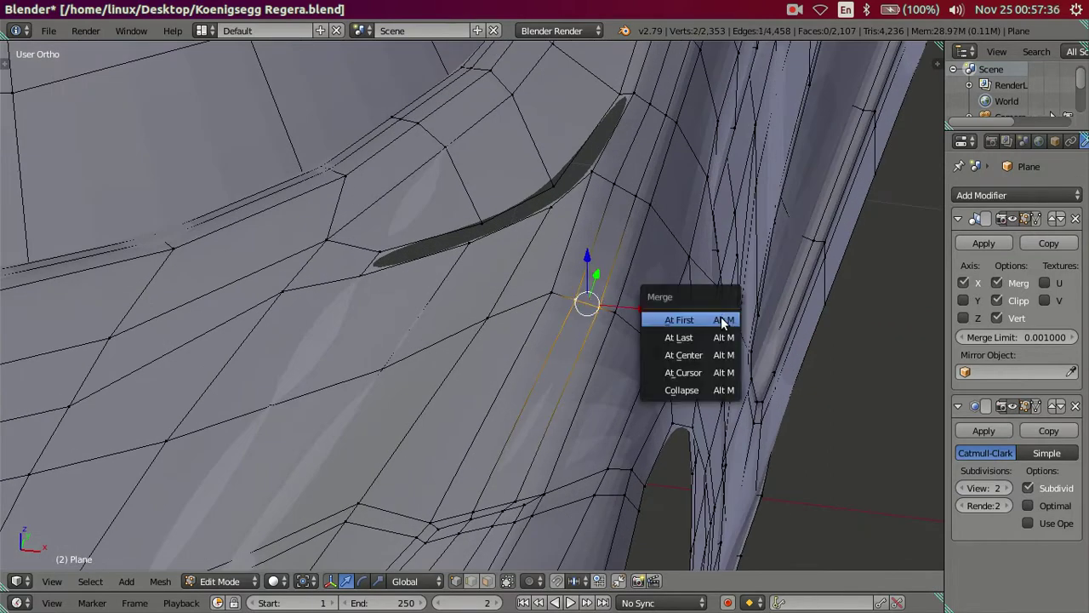
click(713, 353)
key(a)
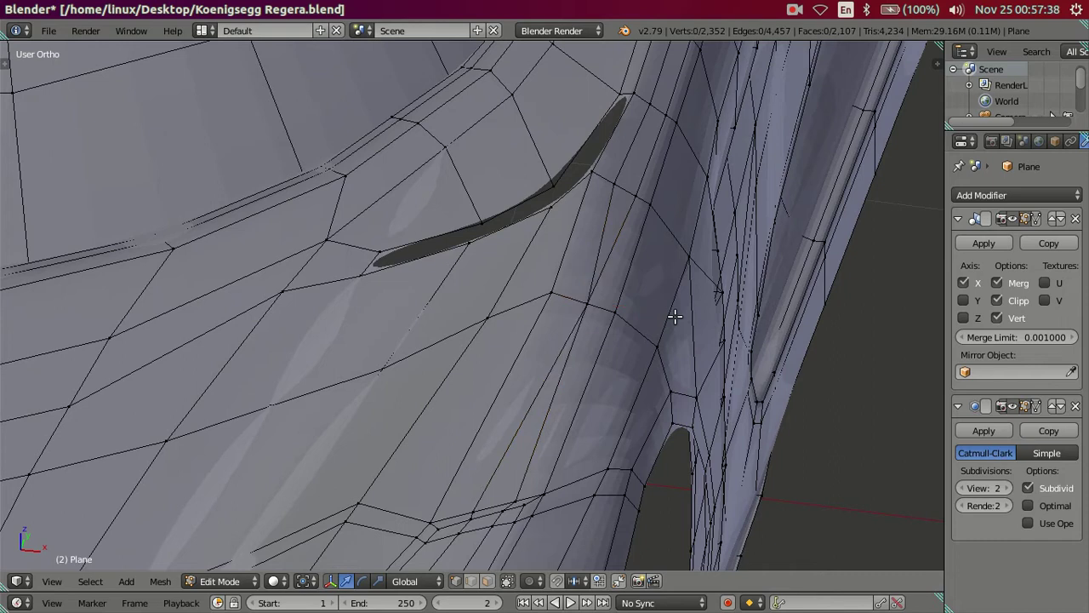
mouse_move(546, 391)
middle_down()
mouse_move(503, 445)
mouse_move(529, 343)
middle_up()
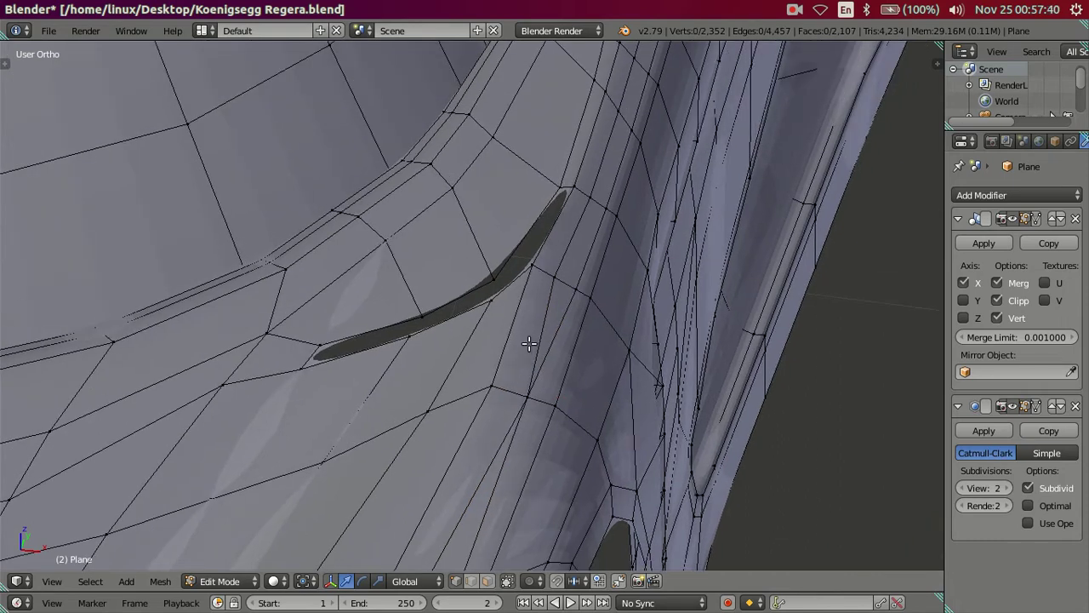
middle_drag(593, 297, 563, 381)
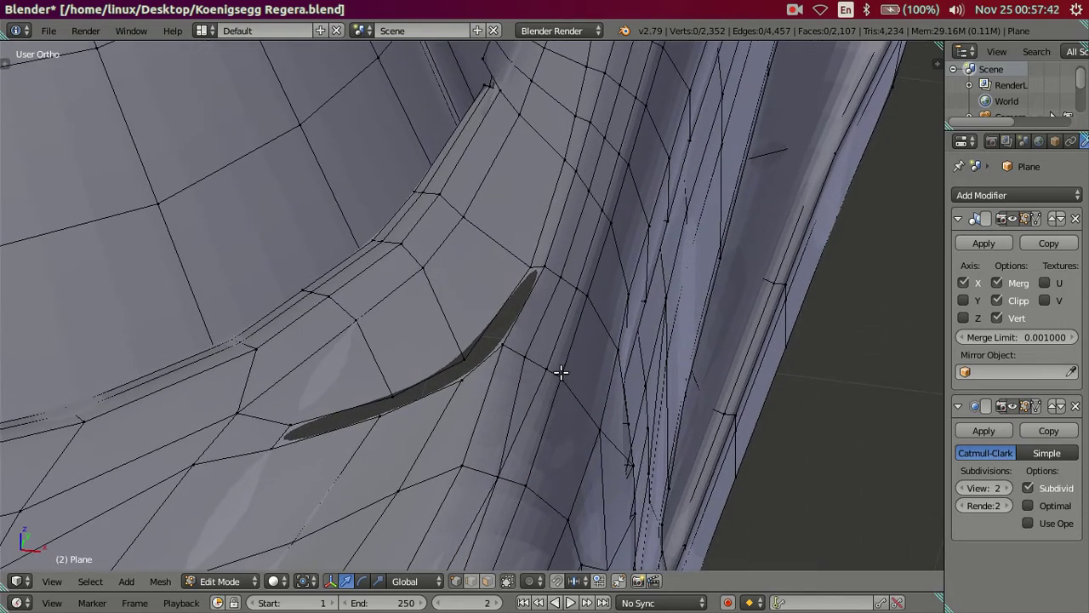
Step: Add an edge loop beside the vent and knife-cut a new edge down to the vertex below
key(ctrl+r)
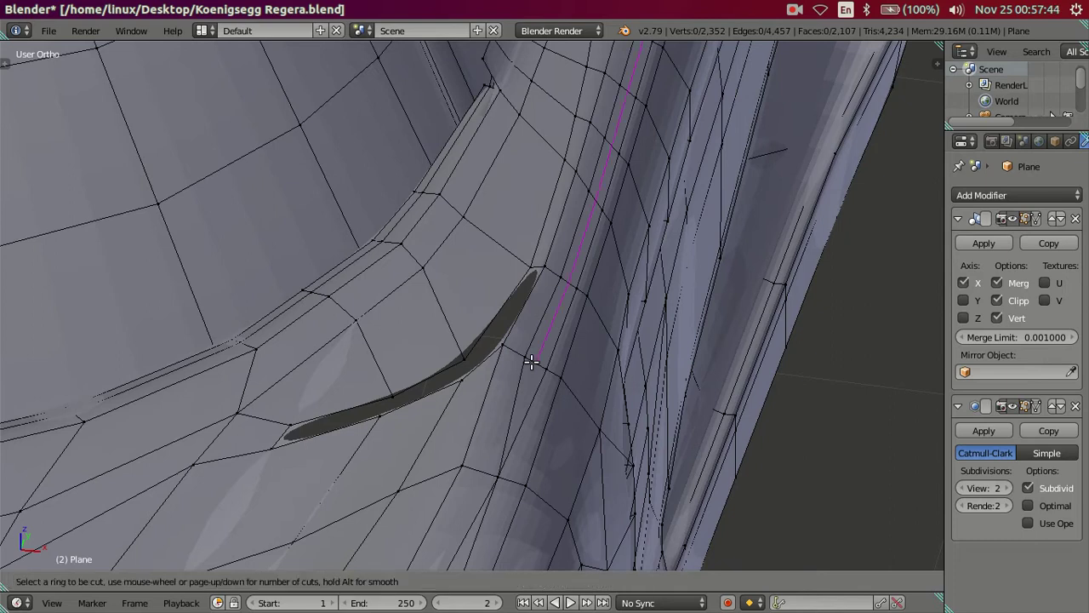
click(531, 362)
middle_drag(527, 357, 588, 396)
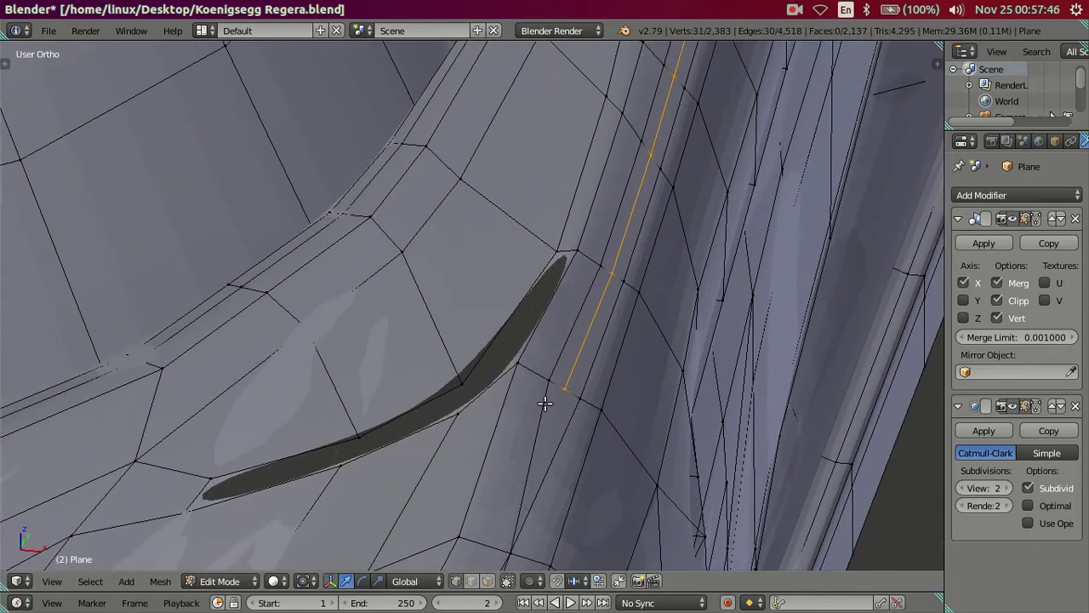
shift+scroll(550, 396, down, 3)
key(k)
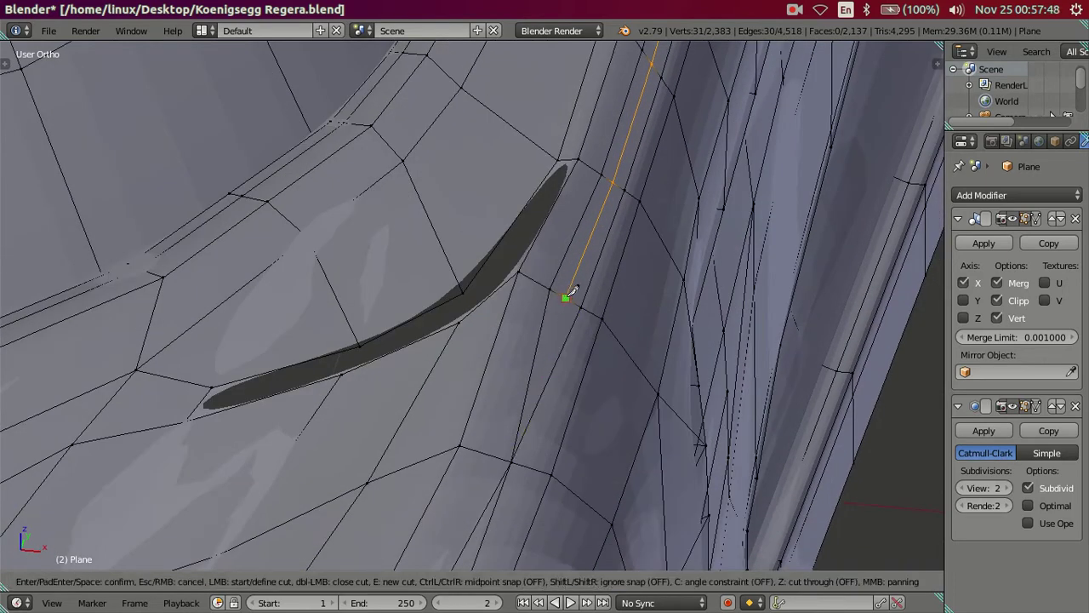
click(569, 295)
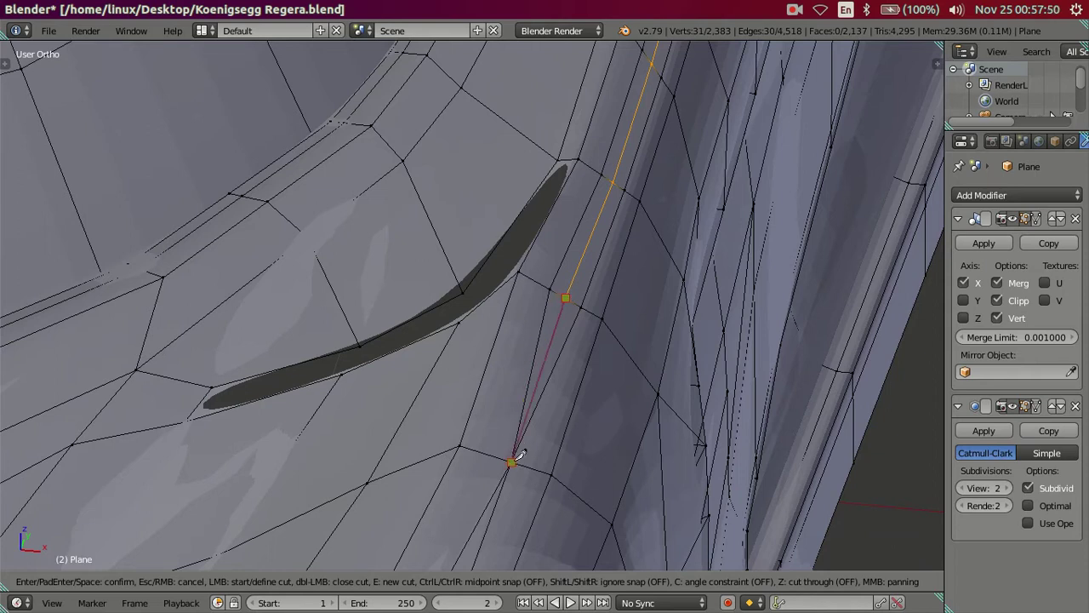
click(512, 462)
key(Return)
Step: Dissolve the two parallel extra edge loops near the vent
alt+click(585, 287)
key(ctrl+z)
alt+shift+click(566, 250)
key(x)
click(695, 326)
mouse_move(691, 330)
middle_down()
mouse_move(570, 371)
mouse_move(641, 190)
mouse_move(645, 283)
mouse_move(645, 227)
mouse_move(659, 229)
mouse_move(672, 261)
mouse_move(584, 321)
mouse_move(567, 348)
middle_up()
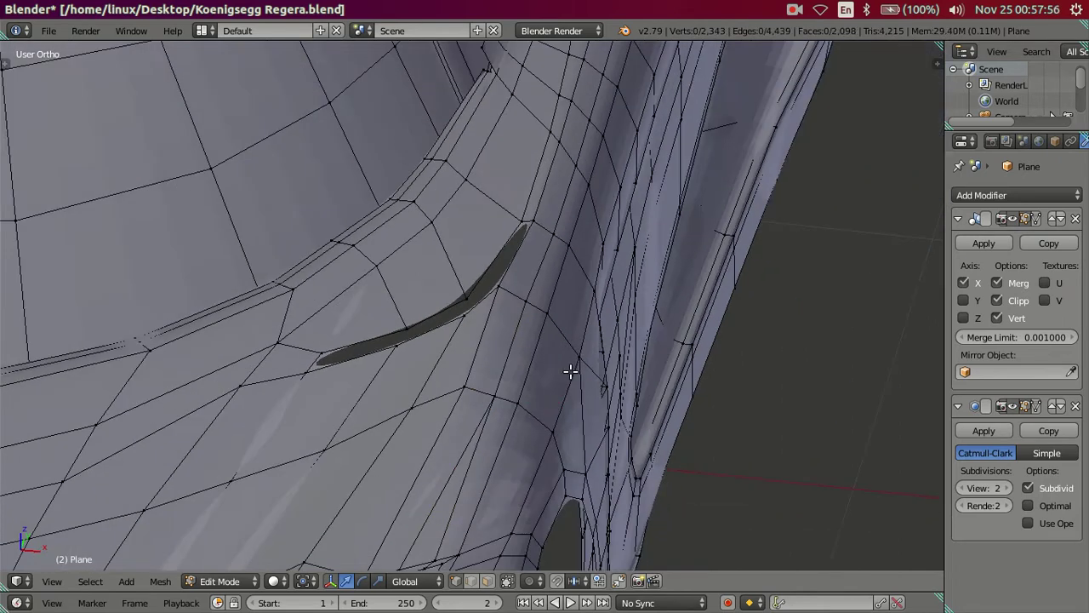
Step: Inspect the side vent and door-side intake in the smoothed Object Mode preview
key(Tab)
key(Tab)
mouse_move(480, 397)
middle_down()
mouse_move(509, 383)
mouse_move(523, 403)
mouse_move(479, 452)
mouse_move(578, 288)
middle_up()
mouse_move(647, 268)
middle_down()
mouse_move(613, 204)
mouse_move(565, 229)
mouse_move(545, 275)
mouse_move(541, 265)
middle_up()
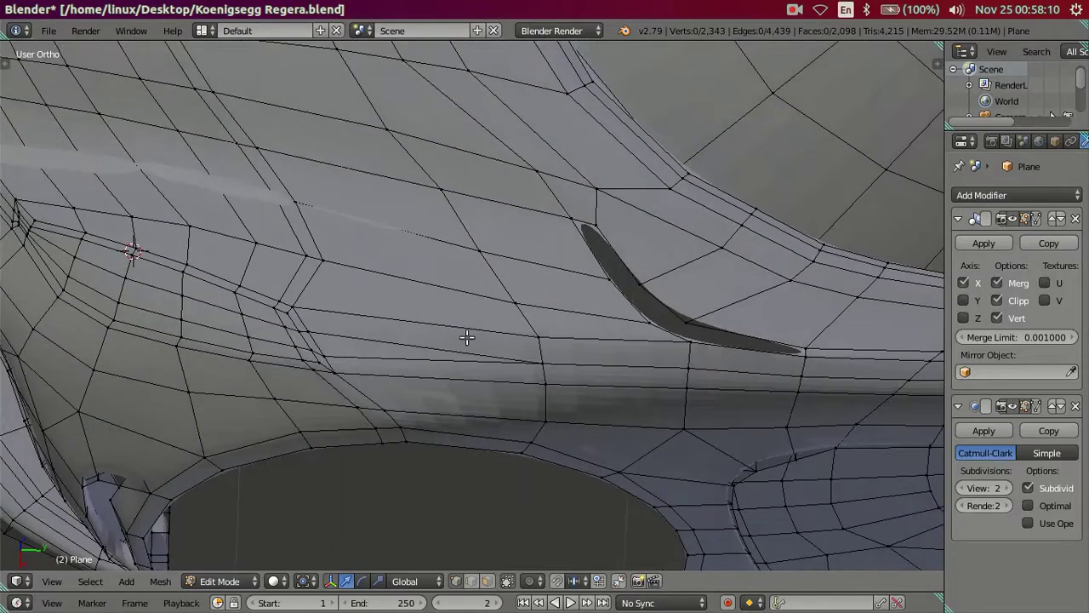
shift+middle_drag(467, 272, 681, 377)
scroll(610, 377, up, 3)
mouse_move(502, 343)
middle_down()
mouse_move(608, 377)
mouse_move(523, 309)
mouse_move(578, 279)
mouse_move(584, 236)
mouse_move(608, 315)
mouse_move(571, 324)
mouse_move(586, 337)
mouse_move(529, 318)
mouse_move(540, 360)
mouse_move(525, 355)
mouse_move(577, 375)
mouse_move(511, 323)
mouse_move(467, 333)
mouse_move(450, 360)
mouse_move(431, 304)
middle_up()
key(Tab)
middle_drag(499, 334, 509, 388)
key(Tab)
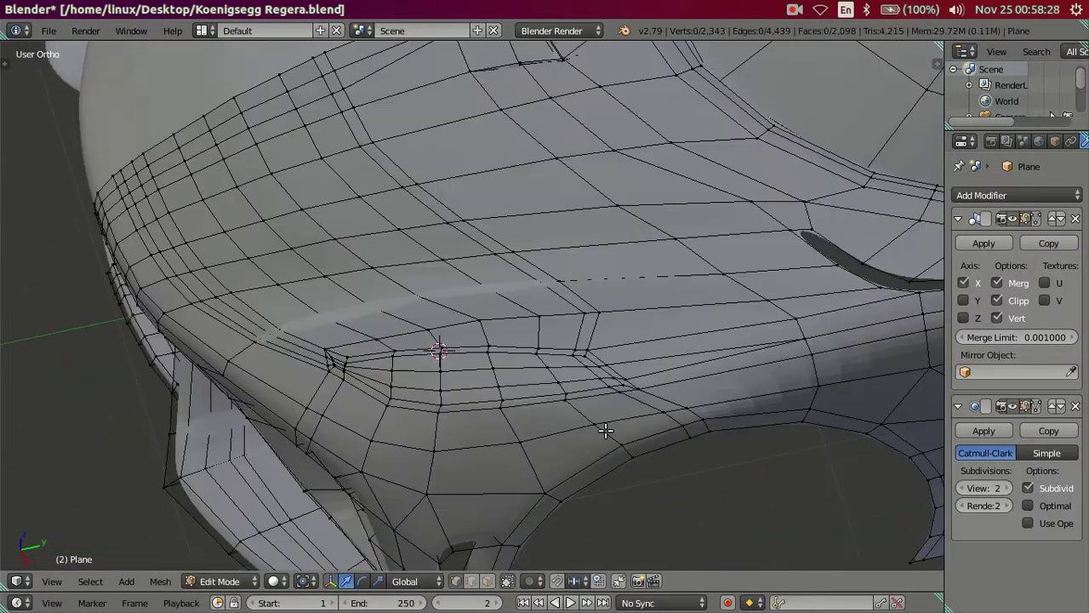
Step: Merge the selected vertices beside the vent at their center
scroll(605, 430, up, 2)
scroll(605, 430, up, 1)
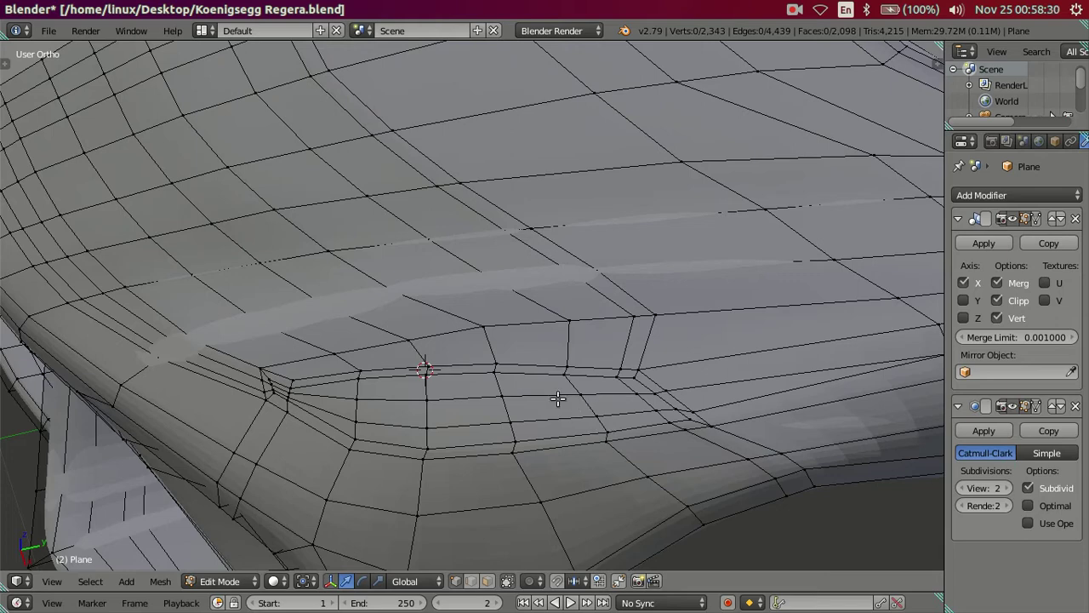
mouse_move(467, 400)
middle_down()
mouse_move(531, 392)
mouse_move(564, 346)
mouse_move(562, 377)
mouse_move(587, 452)
mouse_move(612, 431)
middle_up()
scroll(620, 417, up, 2)
scroll(628, 406, up, 1)
scroll(727, 309, up, 1)
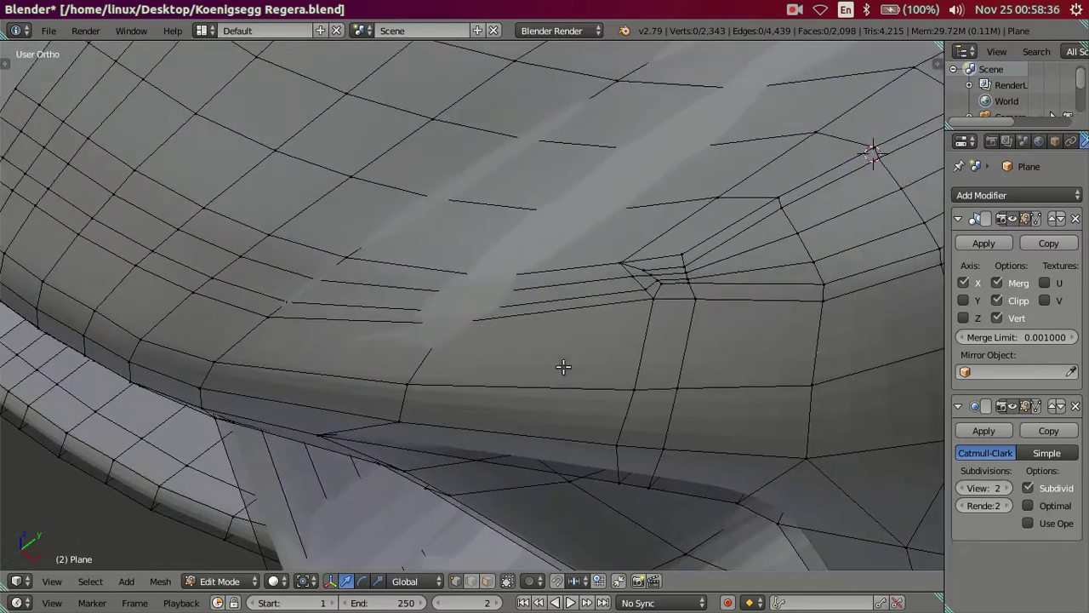
scroll(588, 350, up, 2)
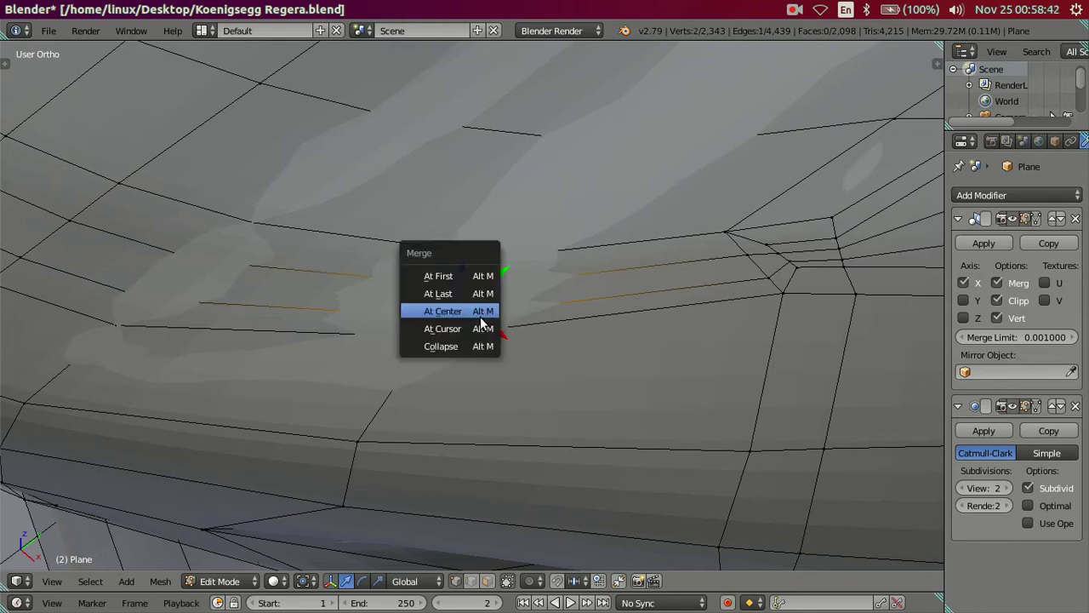
click(479, 312)
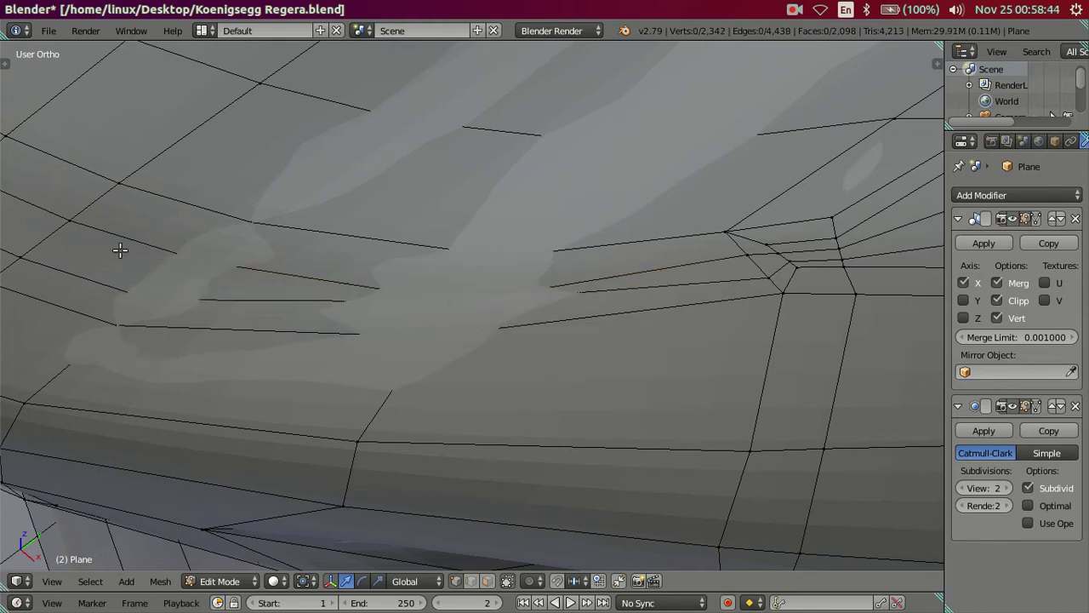
scroll(136, 222, down, 2)
middle_drag(151, 189, 311, 318)
scroll(287, 303, up, 2)
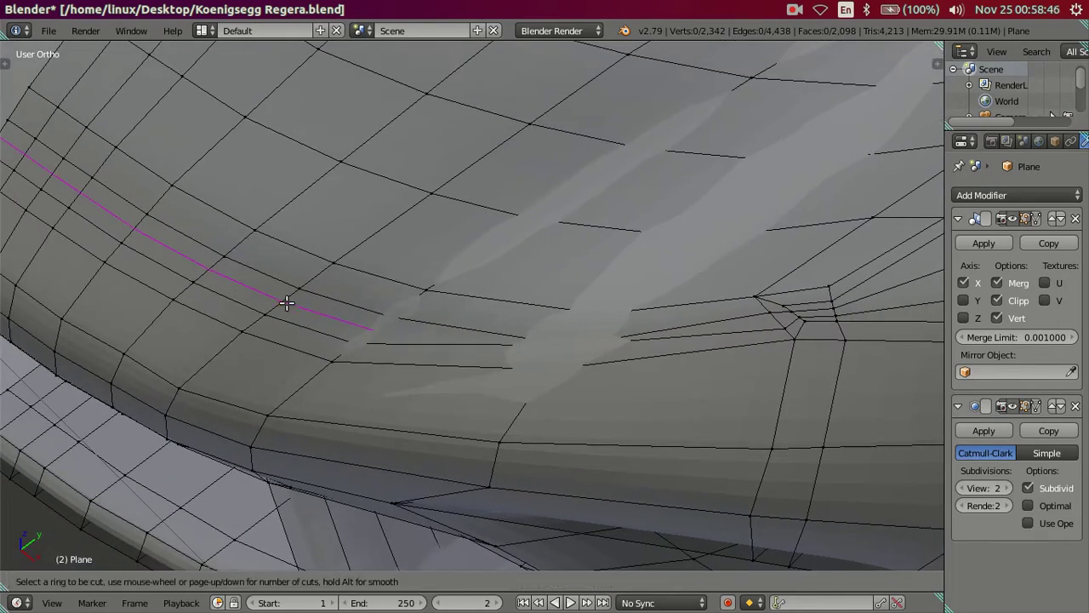
Step: Set the viewport subdivision to 0 and dissolve the selected edge loop
double_click(966, 488)
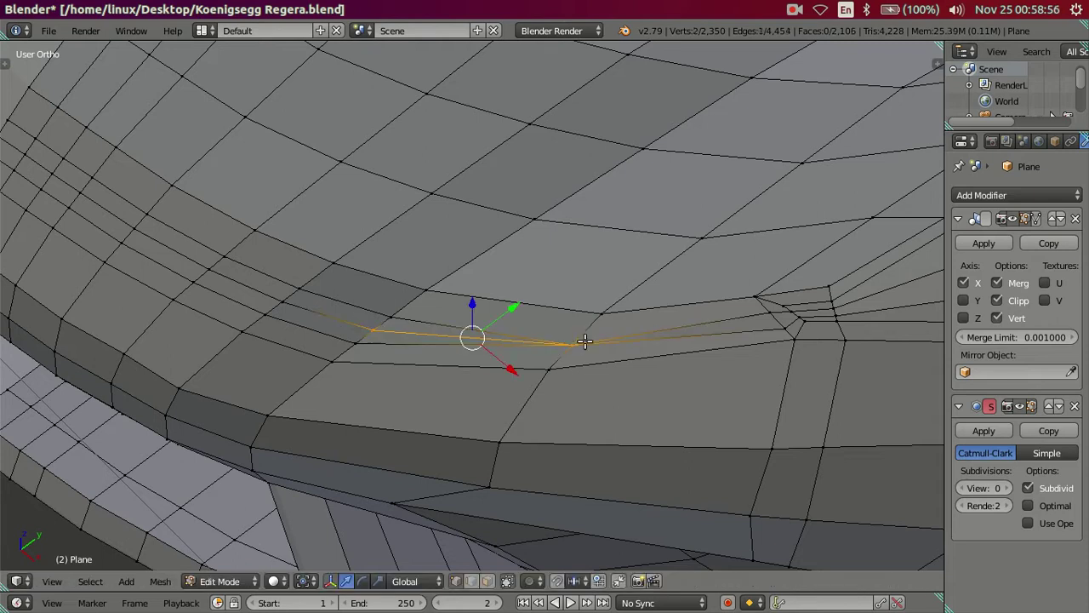
key(x)
click(532, 319)
mouse_move(523, 319)
middle_down()
mouse_move(479, 377)
mouse_move(511, 445)
mouse_move(540, 374)
middle_up()
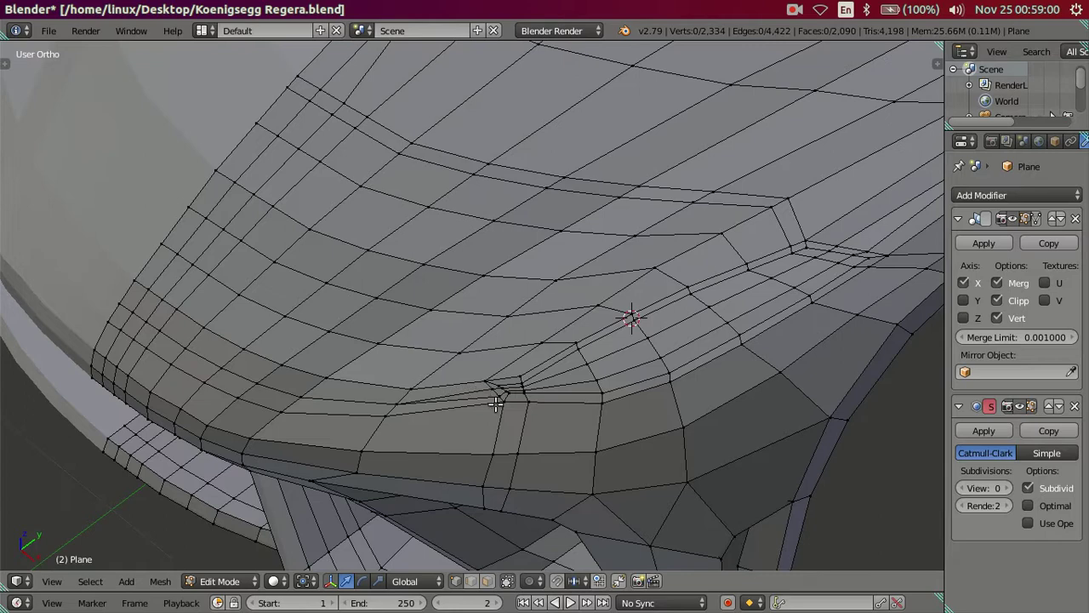
Step: Restore subdivision preview level 2 in Object Mode, inspect the hood and fender, then return to Edit Mode
key(Tab)
scroll(527, 375, up, 1)
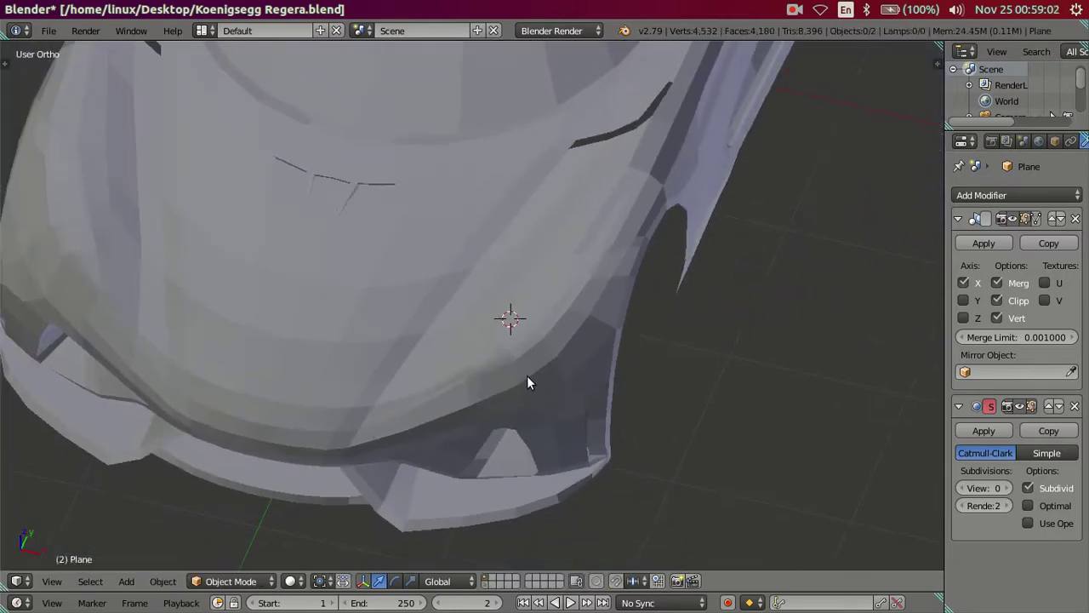
shift+scroll(527, 375, up, 2)
key(ctrl+2)
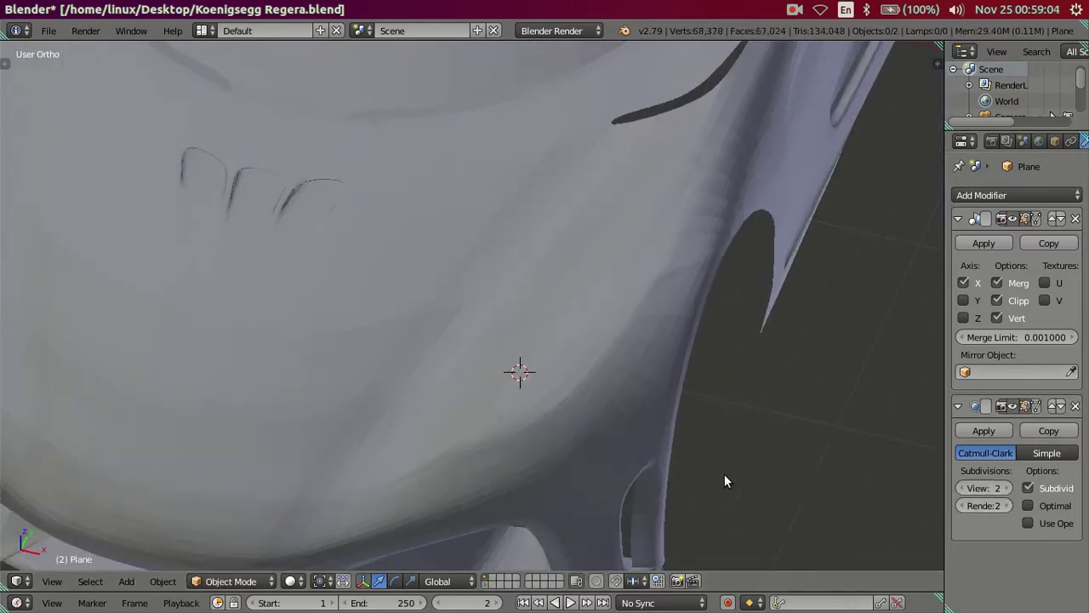
middle_drag(724, 474, 637, 436)
middle_drag(668, 318, 739, 208)
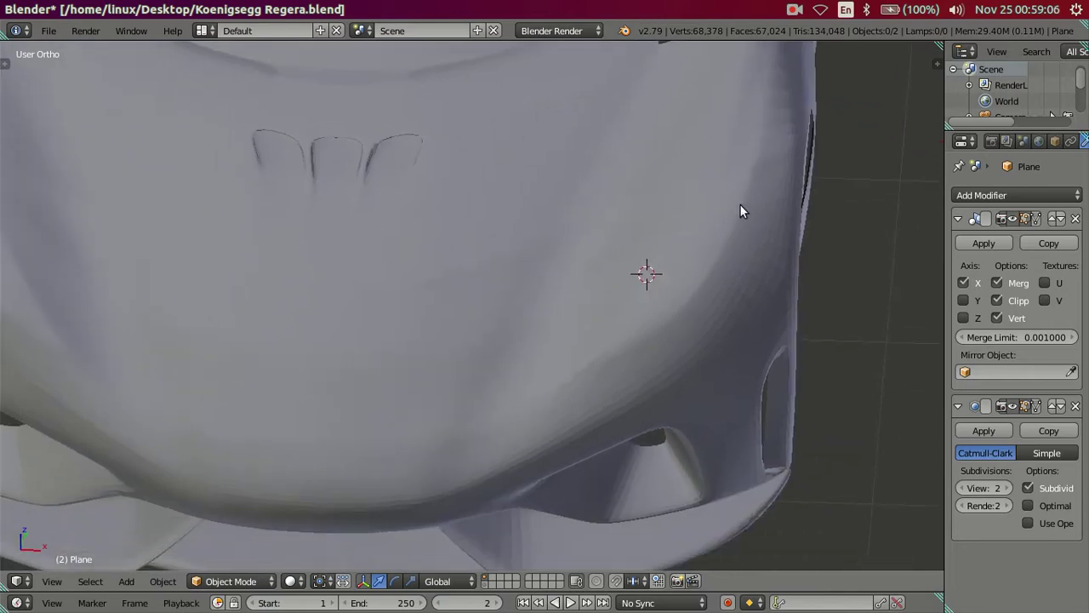
scroll(744, 280, up, 4)
key(Tab)
middle_drag(744, 280, 488, 324)
scroll(533, 344, up, 2)
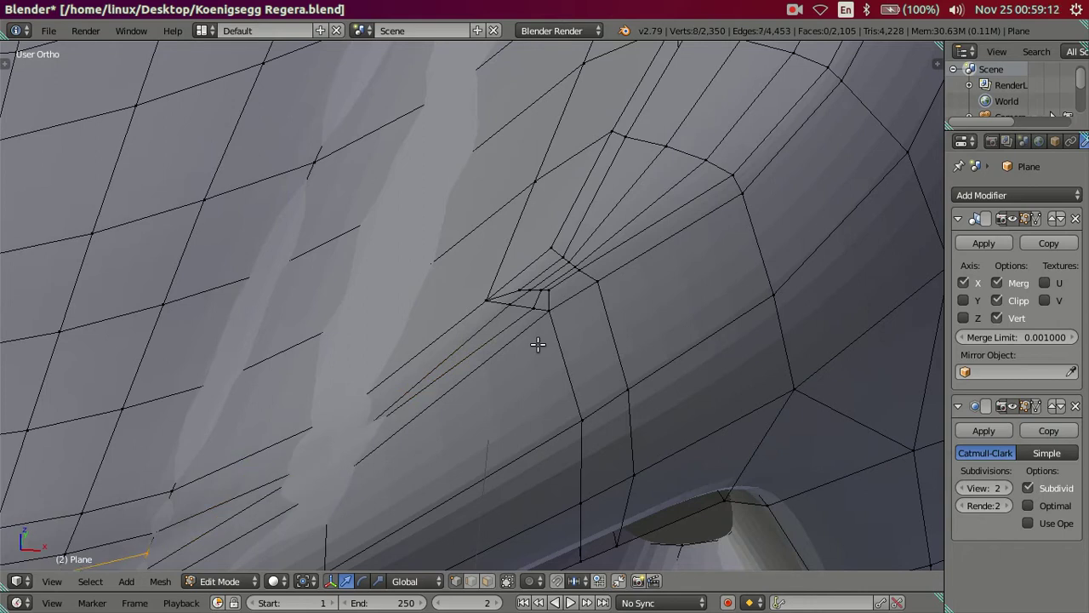
Step: Inspect the side panel and wheel arch, then view the smoothed body in Object Mode
scroll(538, 343, down, 2)
mouse_move(607, 255)
middle_down()
mouse_move(513, 372)
mouse_move(616, 324)
mouse_move(607, 380)
mouse_move(571, 445)
mouse_move(584, 360)
mouse_move(576, 392)
mouse_move(491, 360)
mouse_move(550, 311)
mouse_move(440, 341)
mouse_move(418, 391)
middle_up()
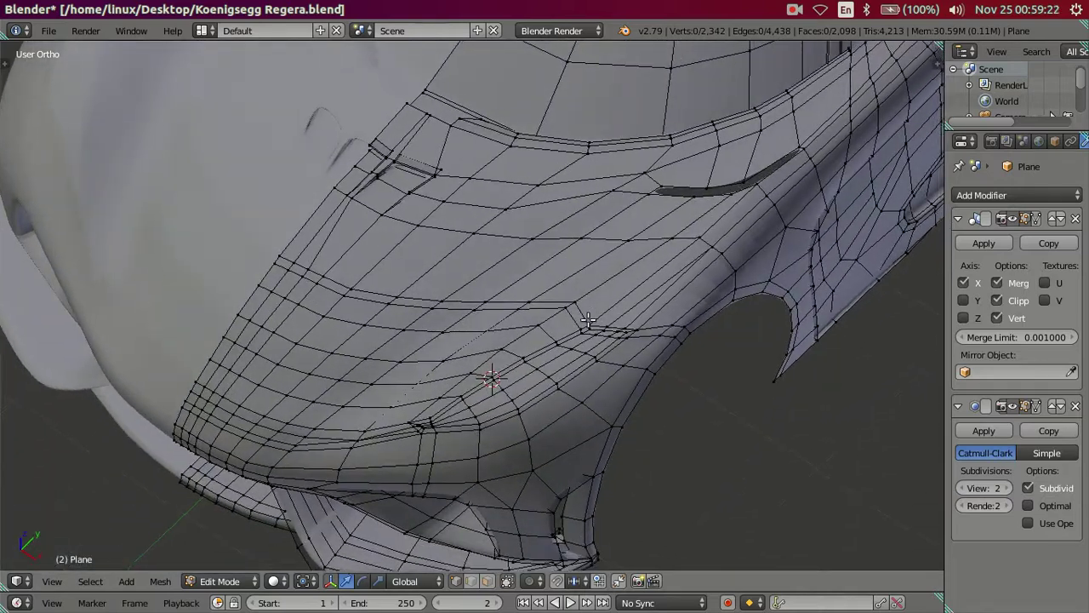
middle_drag(657, 280, 495, 334)
mouse_move(468, 385)
middle_down()
mouse_move(451, 299)
mouse_move(909, 480)
middle_up()
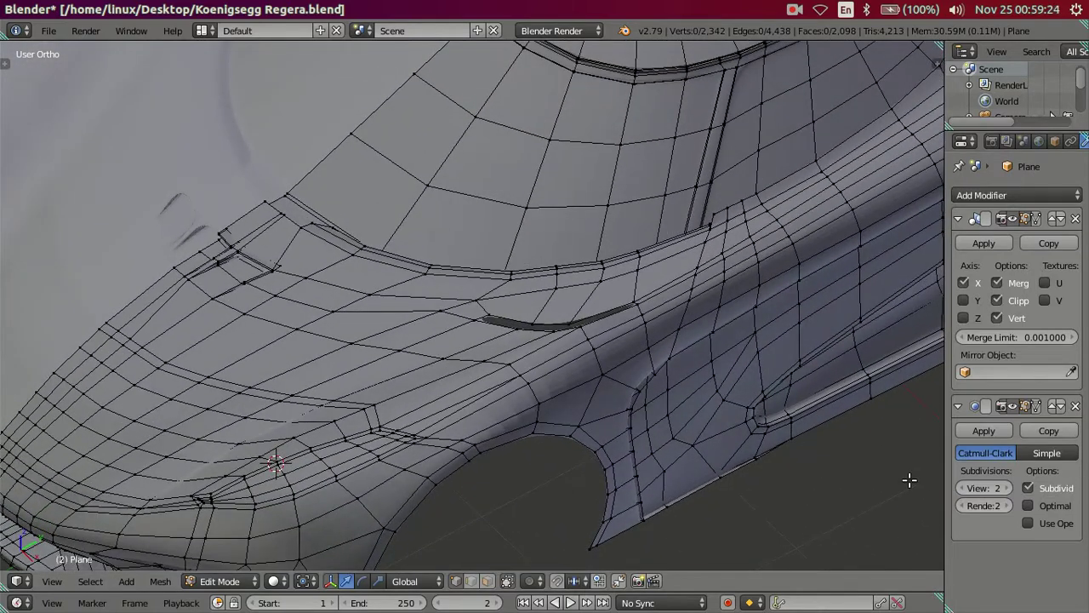
key(Tab)
mouse_move(591, 424)
middle_down()
mouse_move(520, 409)
mouse_move(512, 335)
mouse_move(503, 407)
mouse_move(613, 282)
mouse_move(508, 394)
mouse_move(940, 488)
middle_up()
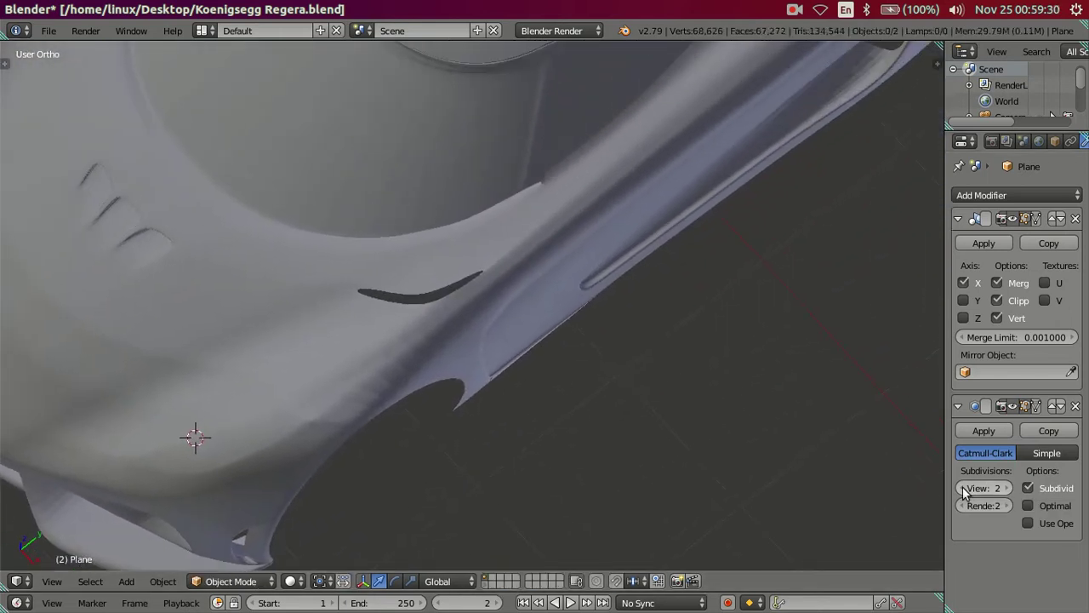
Step: Set viewport subdivision to 0, return to Edit Mode at an angled side view, and go fullscreen
double_click(964, 492)
shift+middle_drag(723, 335, 534, 465)
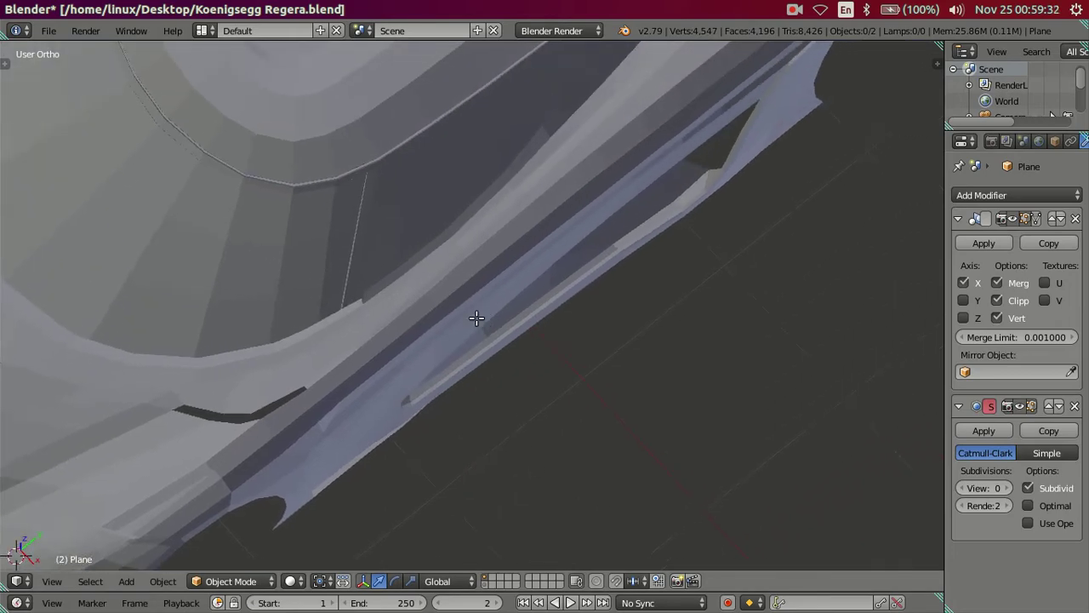
key(Tab)
mouse_move(477, 319)
middle_down()
mouse_move(384, 316)
mouse_move(379, 296)
middle_up()
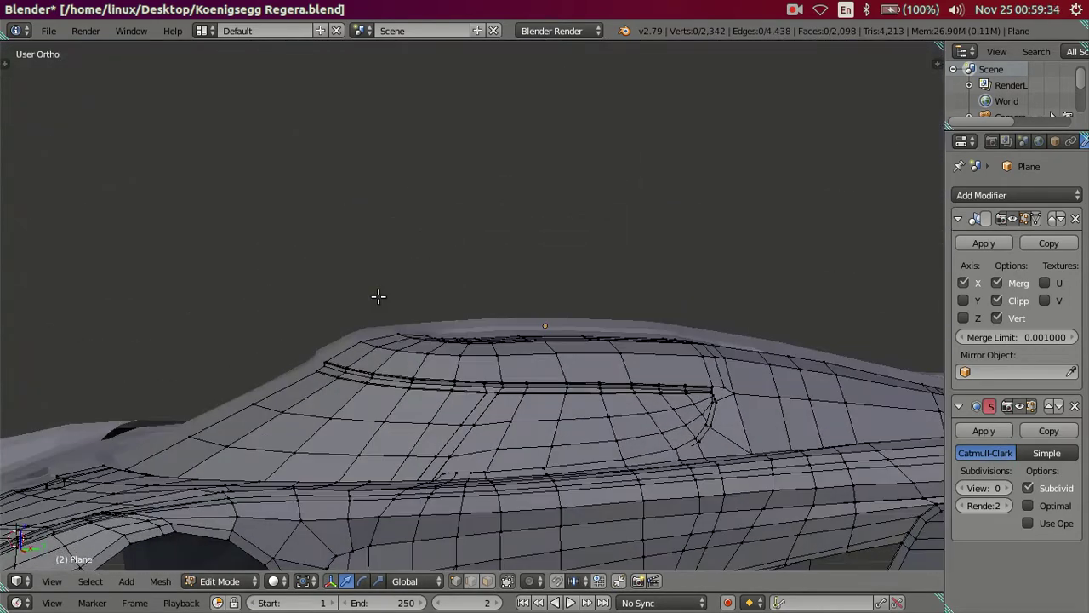
middle_drag(417, 345, 307, 273)
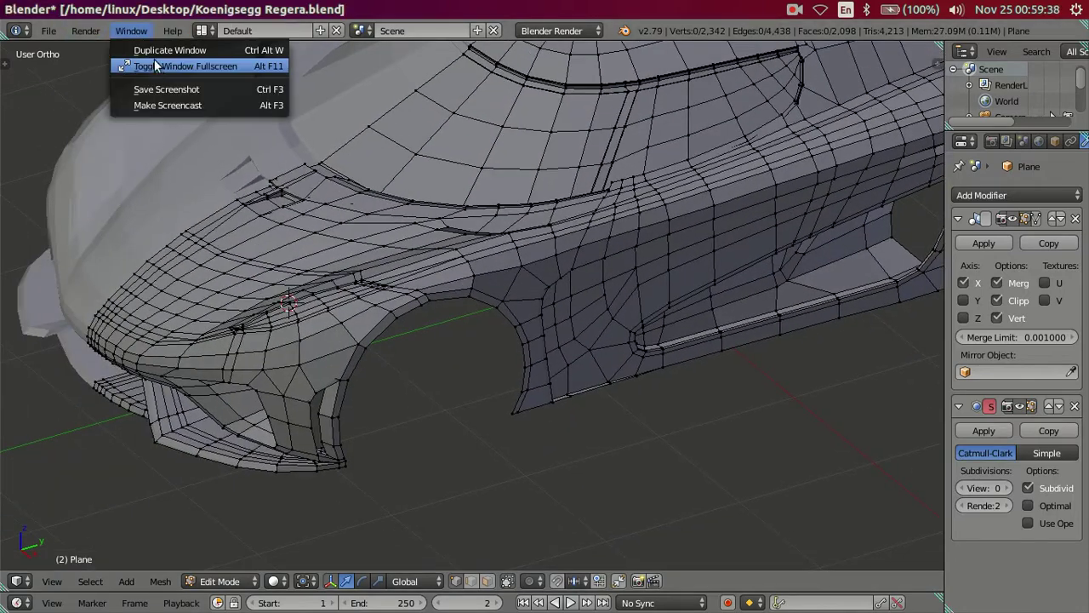
click(156, 66)
Step: Zoom in on the front wheel arch and dissolve the lower-body edge loop there
scroll(460, 307, up, 3)
scroll(455, 324, up, 2)
scroll(462, 361, up, 2)
mouse_move(462, 373)
middle_down()
mouse_move(430, 329)
mouse_move(513, 282)
mouse_move(567, 287)
mouse_move(474, 260)
mouse_move(394, 275)
mouse_move(383, 292)
mouse_move(382, 326)
mouse_move(431, 336)
mouse_move(453, 316)
middle_up()
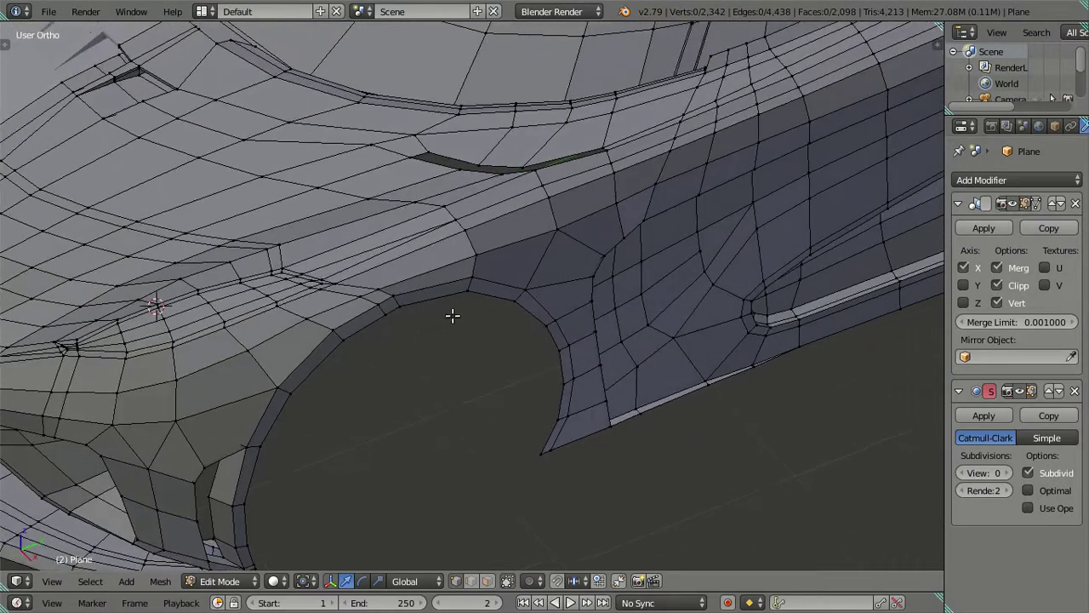
mouse_move(519, 209)
middle_down()
mouse_move(452, 294)
mouse_move(525, 294)
mouse_move(538, 311)
middle_up()
mouse_move(559, 257)
middle_down()
mouse_move(556, 224)
mouse_move(580, 274)
mouse_move(570, 321)
mouse_move(525, 354)
mouse_move(510, 328)
mouse_move(500, 332)
mouse_move(504, 304)
mouse_move(538, 291)
mouse_move(512, 280)
mouse_move(531, 311)
mouse_move(489, 355)
mouse_move(461, 344)
mouse_move(413, 352)
mouse_move(415, 365)
middle_up()
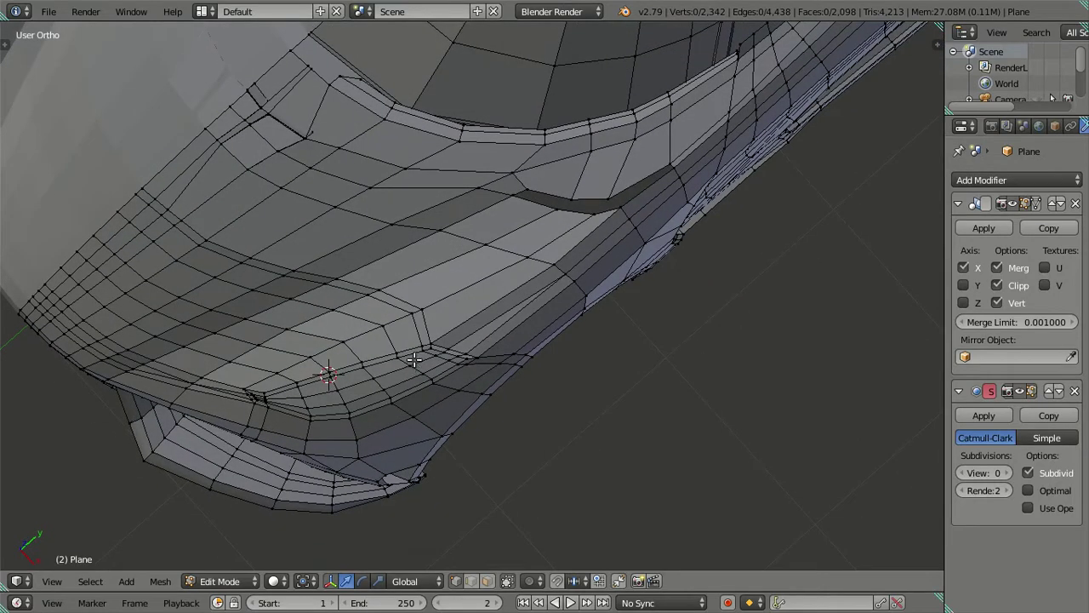
scroll(476, 324, up, 2)
scroll(518, 284, up, 1)
scroll(524, 307, up, 2)
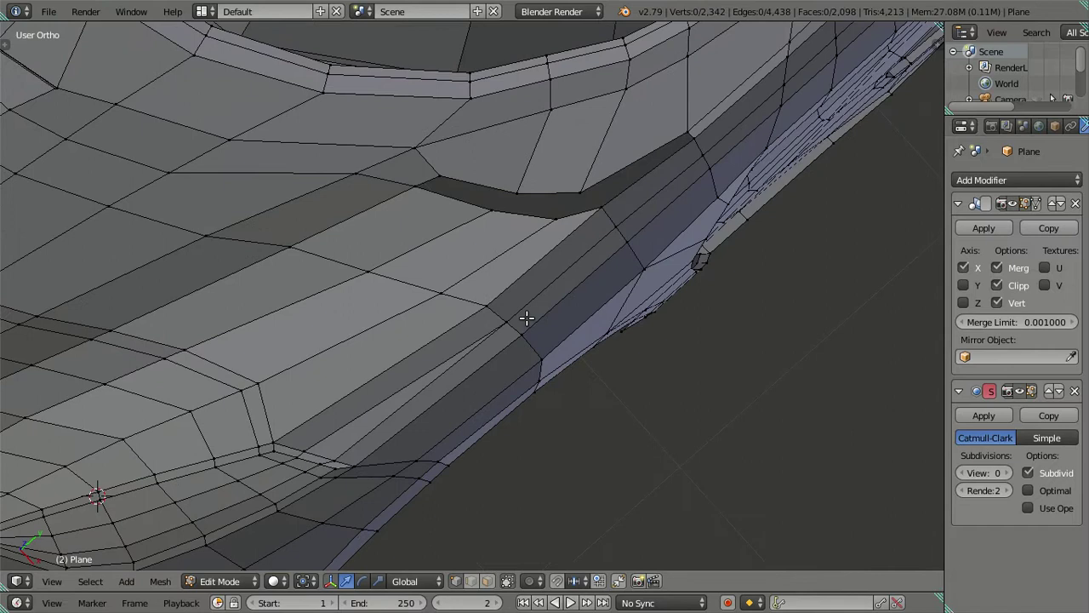
mouse_move(535, 272)
middle_down()
mouse_move(567, 261)
mouse_move(553, 244)
middle_up()
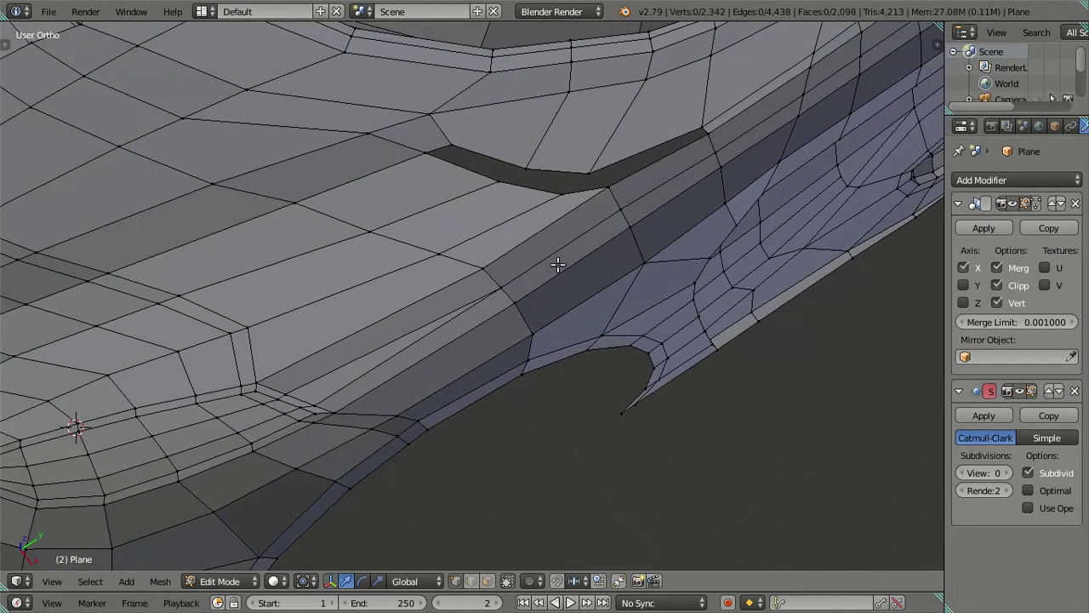
key(x)
click(676, 260)
mouse_move(675, 261)
middle_down()
mouse_move(525, 319)
mouse_move(513, 294)
mouse_move(537, 261)
mouse_move(573, 243)
mouse_move(473, 353)
mouse_move(457, 352)
middle_up()
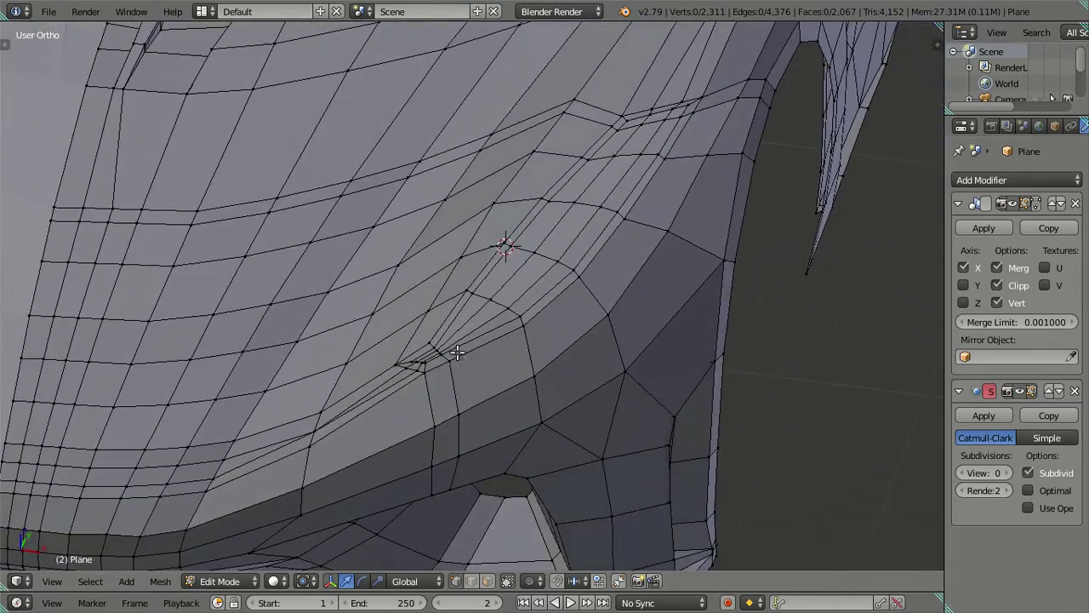
Step: Dissolve two successive edge loops along the lower fender
key(x)
click(292, 452)
alt+click(260, 456)
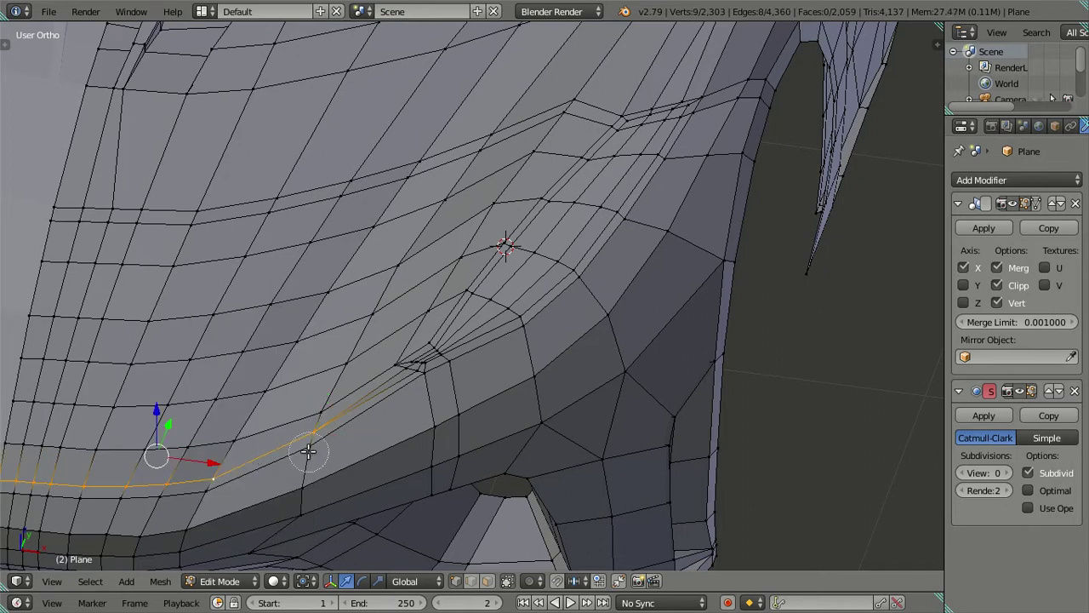
key(x)
click(309, 451)
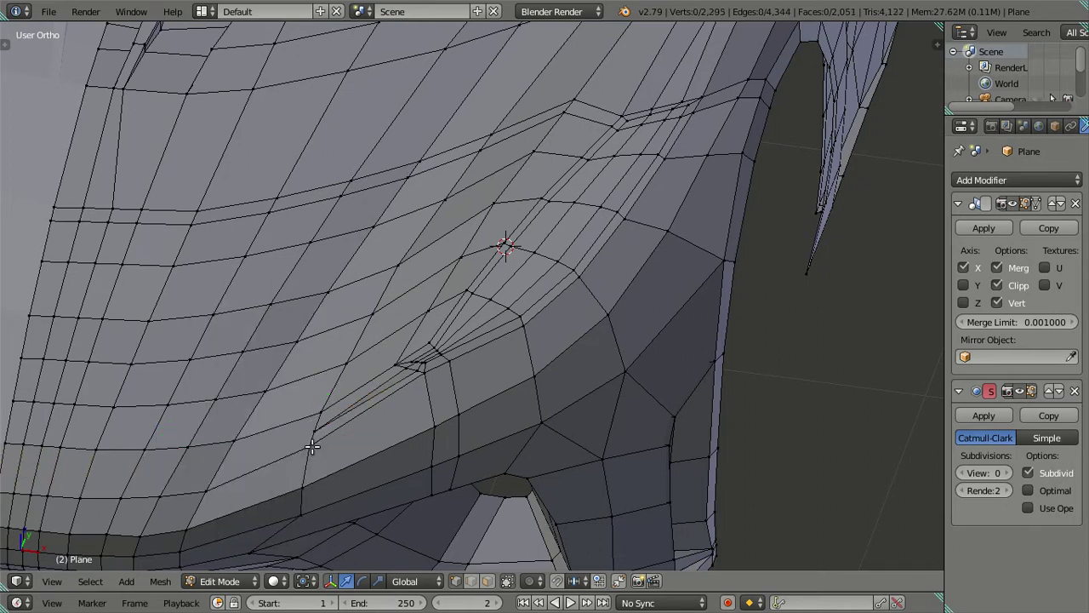
Step: Check the smoothed fender in Object Mode, zooming in closely
key(Tab)
key(Tab)
mouse_move(467, 394)
middle_down()
mouse_move(474, 403)
mouse_move(570, 360)
mouse_move(401, 421)
mouse_move(644, 398)
middle_up()
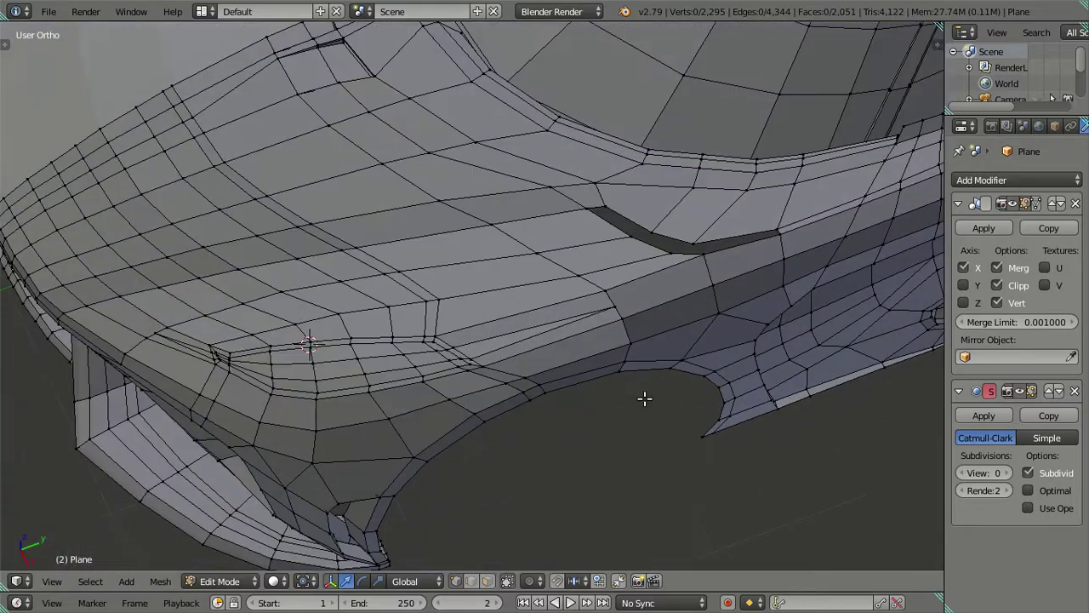
scroll(452, 404, up, 1)
scroll(443, 401, up, 1)
scroll(477, 383, up, 1)
scroll(433, 384, up, 1)
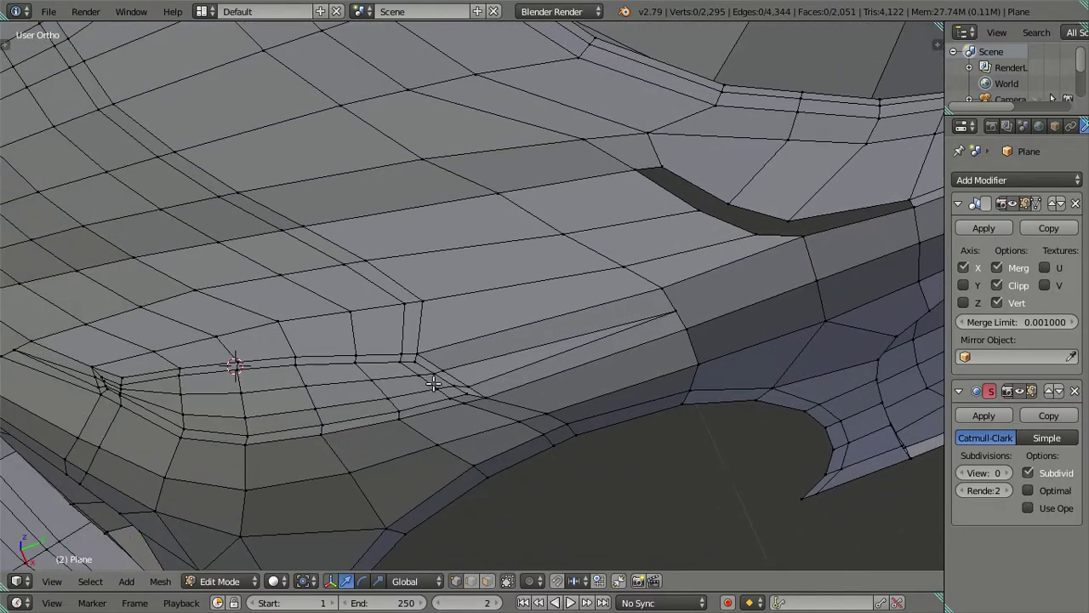
scroll(377, 368, up, 1)
scroll(414, 360, up, 1)
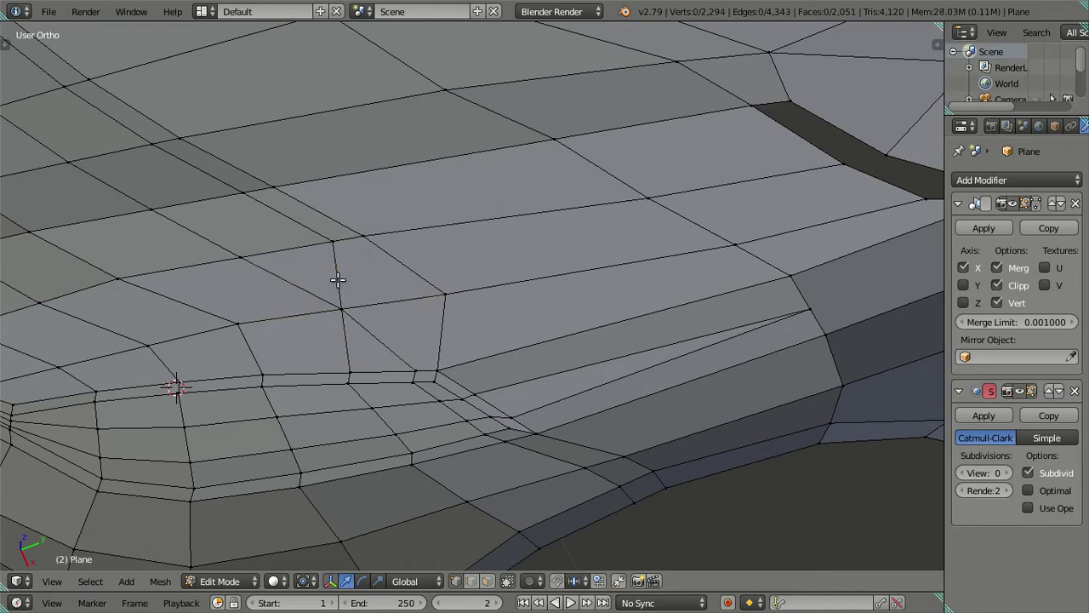
Step: Dissolve the edge loop near the hood edge and check the smoothed result
alt+right_click(338, 268)
key(x)
click(469, 289)
scroll(398, 321, down, 2)
key(Tab)
scroll(426, 335, up, 2)
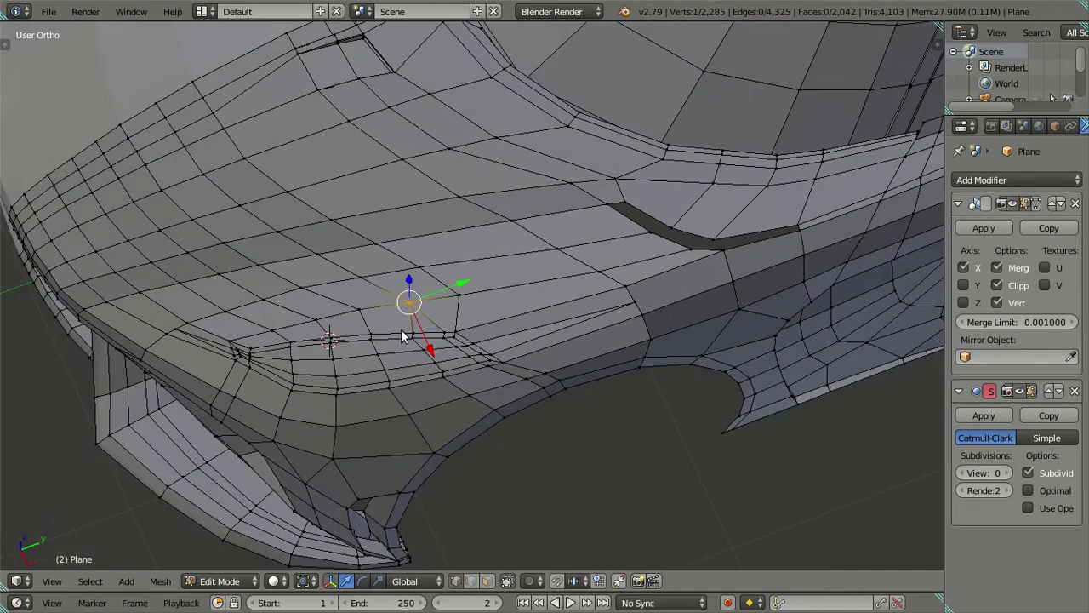
key(Tab)
middle_drag(425, 340, 474, 334)
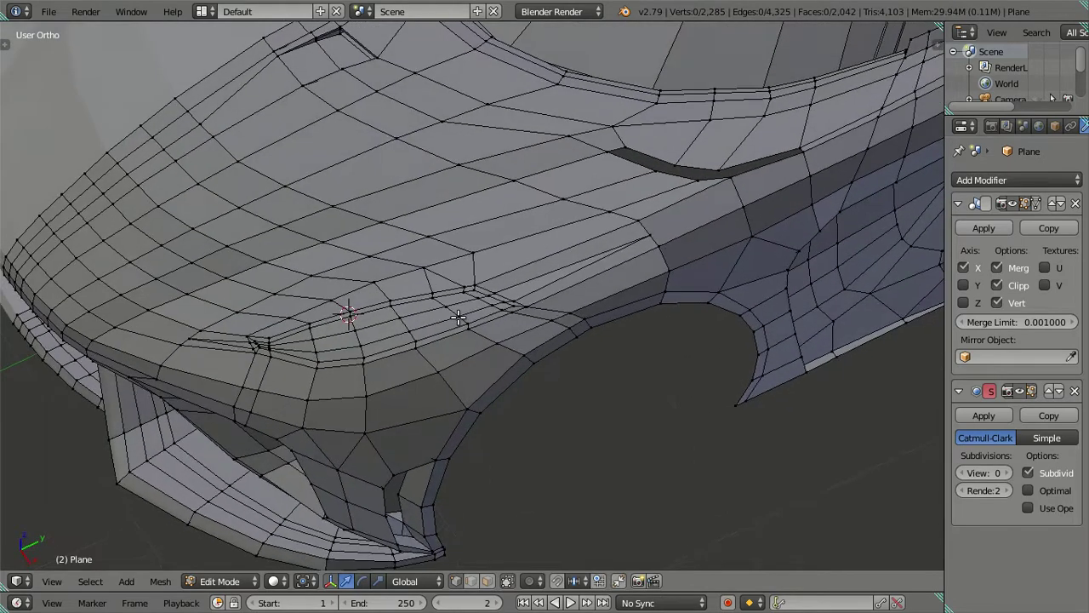
scroll(577, 415, up, 2)
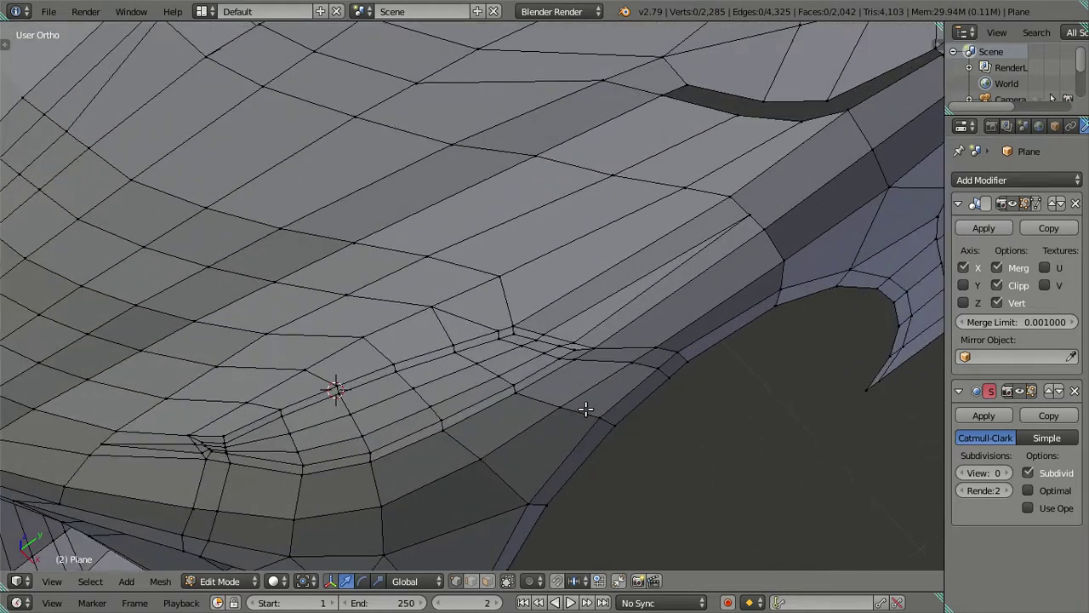
mouse_move(586, 408)
middle_down()
mouse_move(537, 428)
mouse_move(589, 392)
mouse_move(618, 352)
mouse_move(579, 382)
middle_up()
Step: Set the Subdivision Surface viewport level to 2 and compare the smoothed front body in and out of Edit Mode
key(Tab)
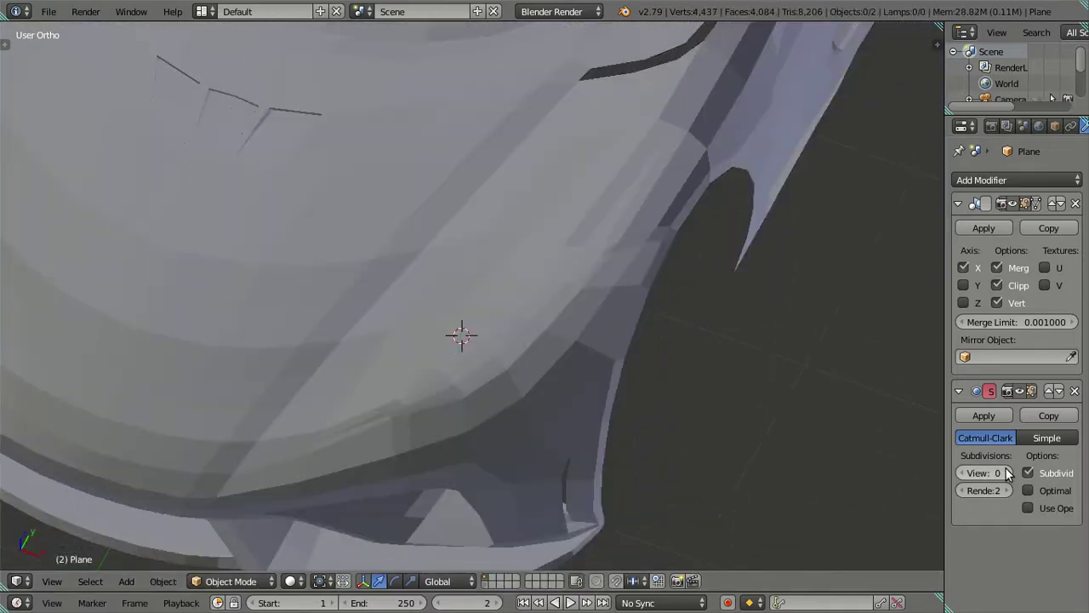
click(1009, 474)
click(1009, 474)
mouse_move(755, 433)
middle_down()
mouse_move(578, 413)
mouse_move(587, 435)
mouse_move(613, 417)
mouse_move(392, 405)
middle_up()
key(Tab)
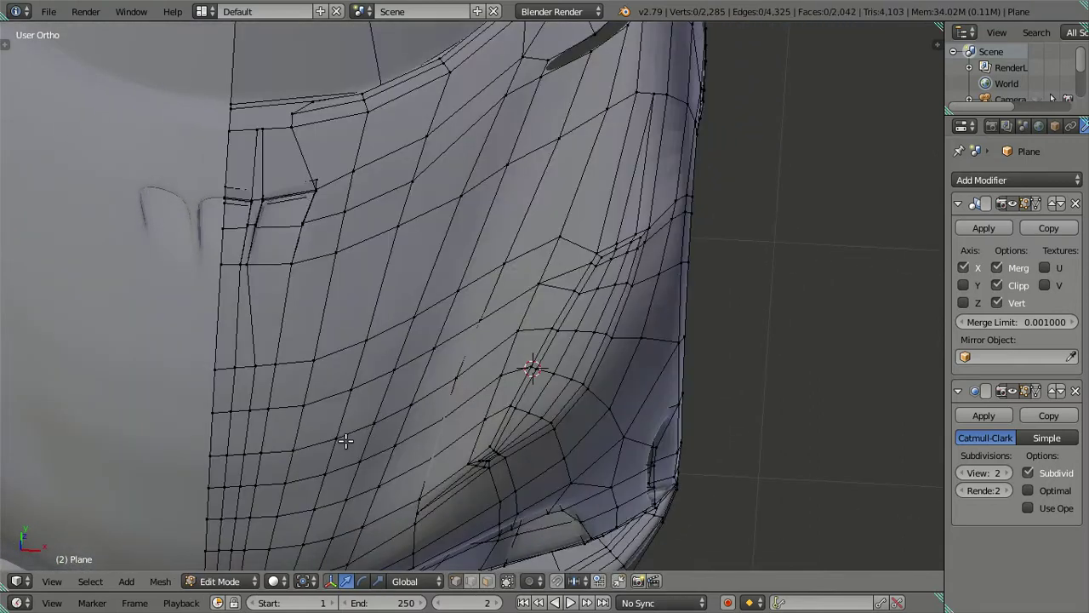
key(Tab)
mouse_move(345, 440)
middle_down()
mouse_move(411, 434)
mouse_move(512, 381)
mouse_move(499, 360)
mouse_move(426, 329)
mouse_move(404, 398)
mouse_move(345, 397)
mouse_move(323, 369)
mouse_move(319, 302)
mouse_move(372, 340)
mouse_move(280, 247)
middle_up()
key(Tab)
Step: Inspect the front fender and wheel arch wireframe from several angles in Edit Mode
scroll(311, 317, up, 2)
middle_drag(312, 318, 323, 327)
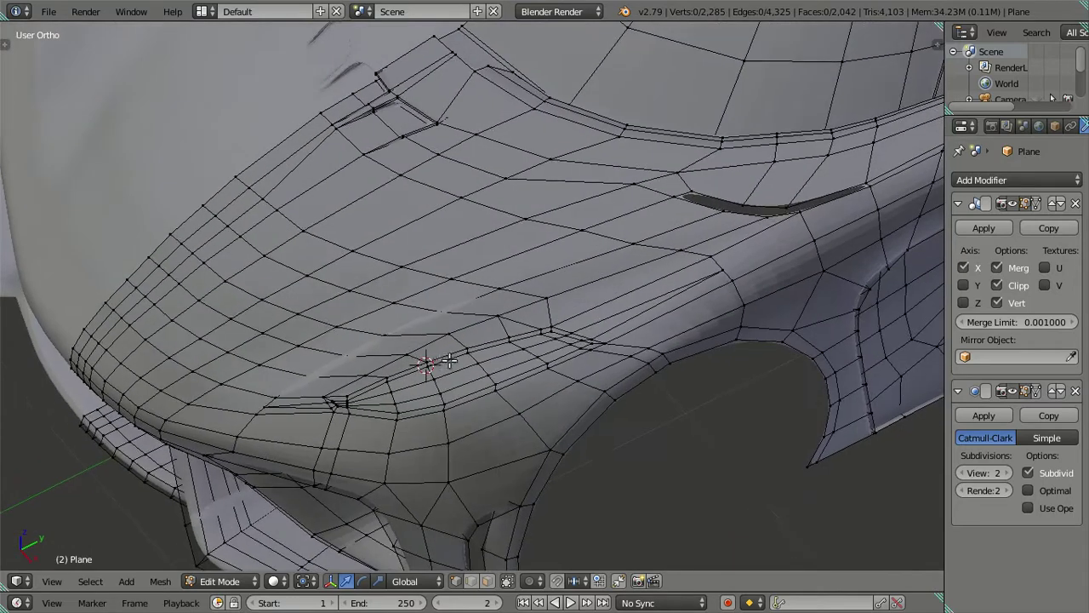
scroll(257, 287, down, 3)
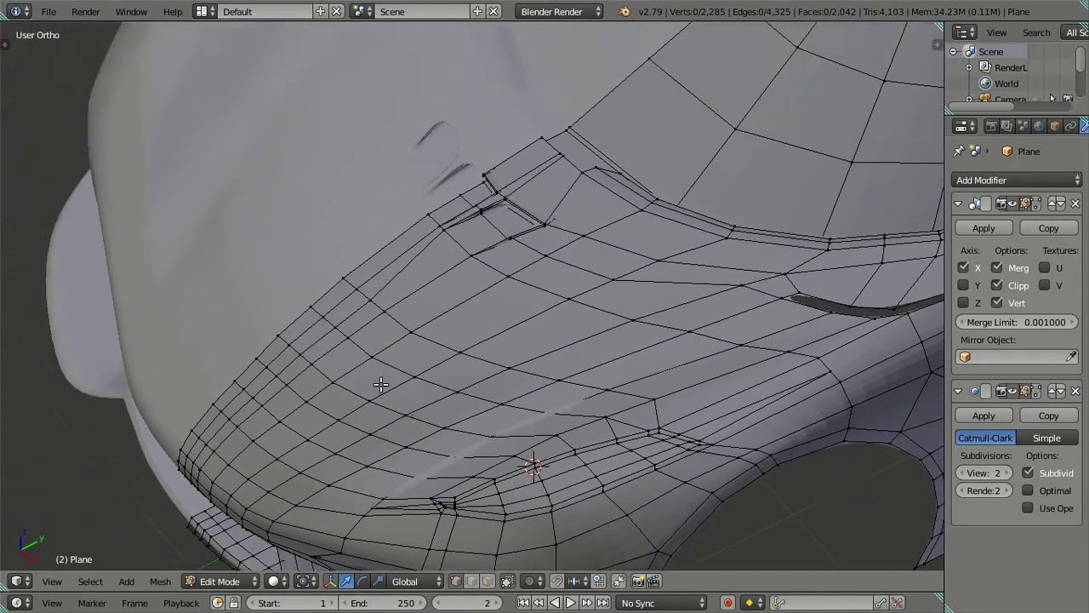
scroll(258, 286, down, 2)
mouse_move(258, 287)
middle_down()
mouse_move(338, 287)
mouse_move(389, 273)
mouse_move(447, 290)
middle_up()
scroll(338, 287, up, 2)
mouse_move(440, 296)
middle_down()
mouse_move(572, 346)
mouse_move(626, 429)
middle_up()
Step: Preview the smooth surface again, then view the selected loops on the car front in Edit Mode
key(Tab)
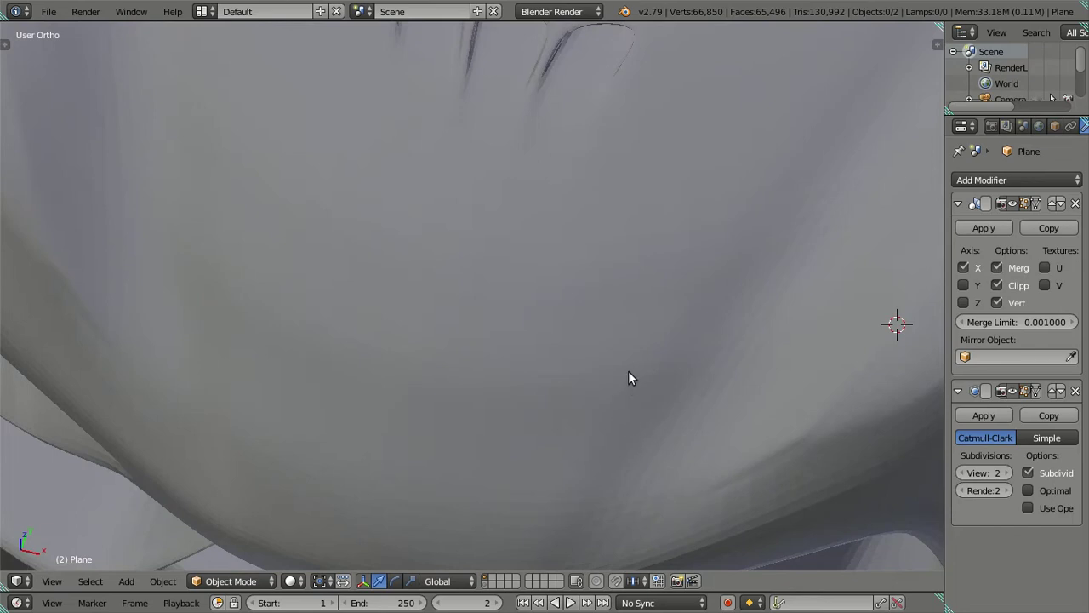
key(Tab)
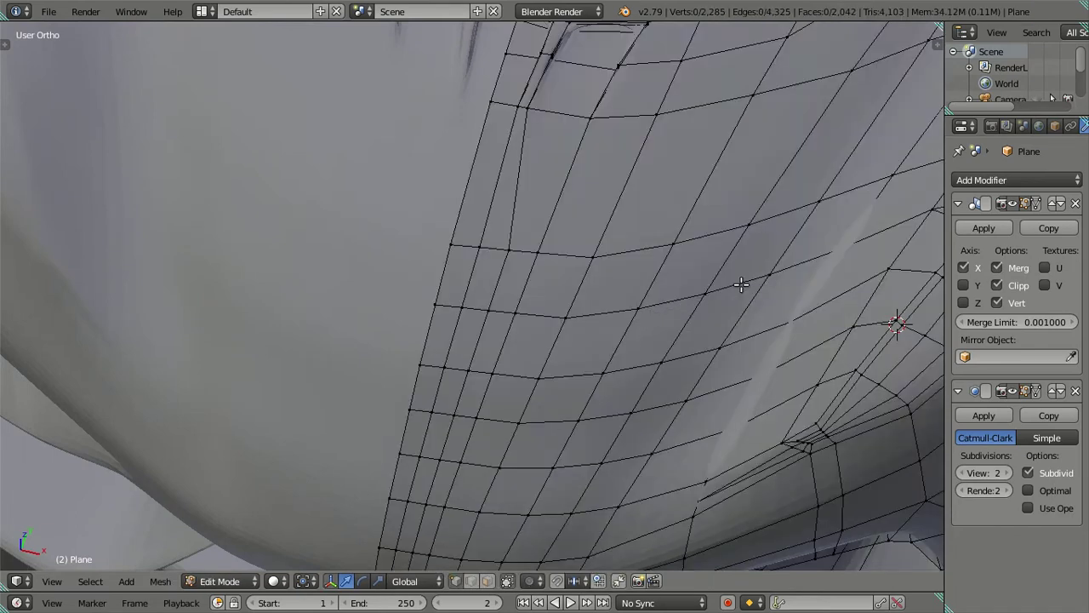
scroll(761, 275, down, 3)
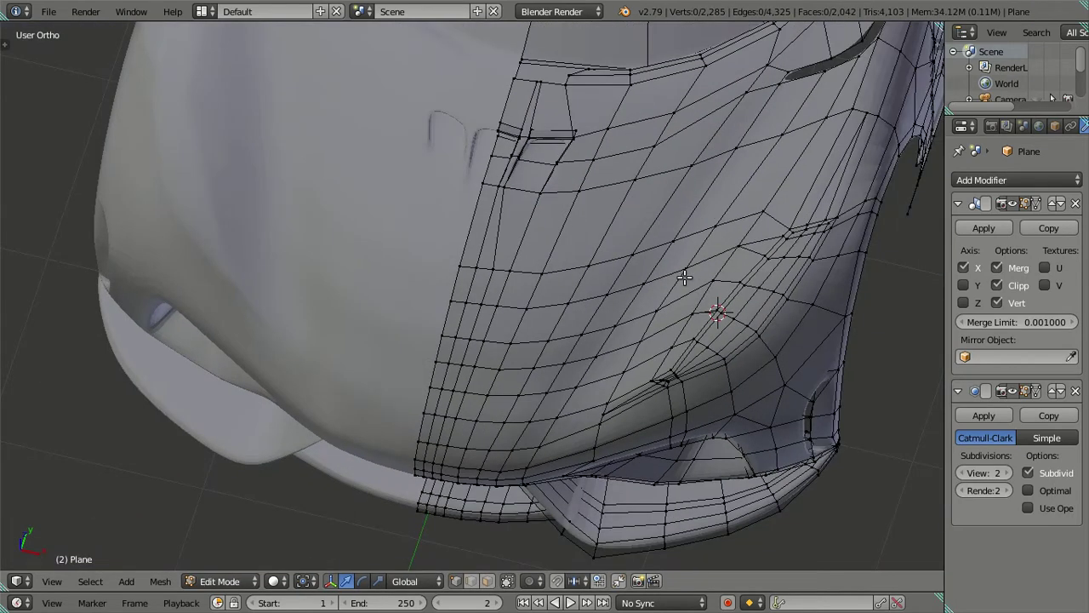
scroll(684, 277, up, 2)
scroll(708, 293, down, 1)
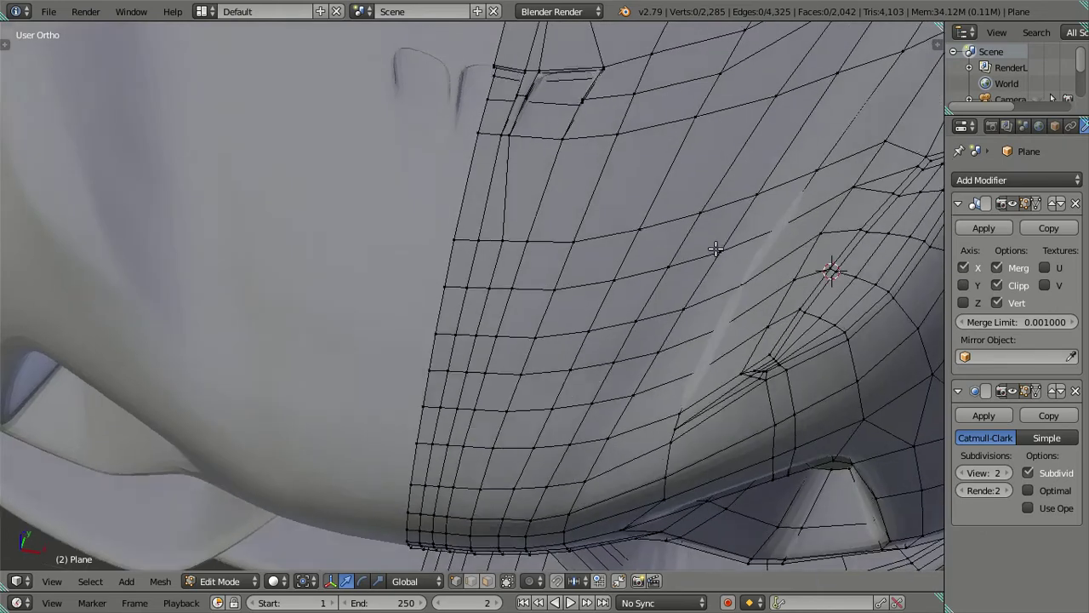
scroll(712, 246, down, 3)
scroll(730, 190, up, 1)
scroll(730, 187, up, 2)
middle_drag(709, 201, 647, 299)
mouse_move(634, 373)
middle_down()
mouse_move(649, 408)
mouse_move(568, 396)
mouse_move(608, 401)
middle_up()
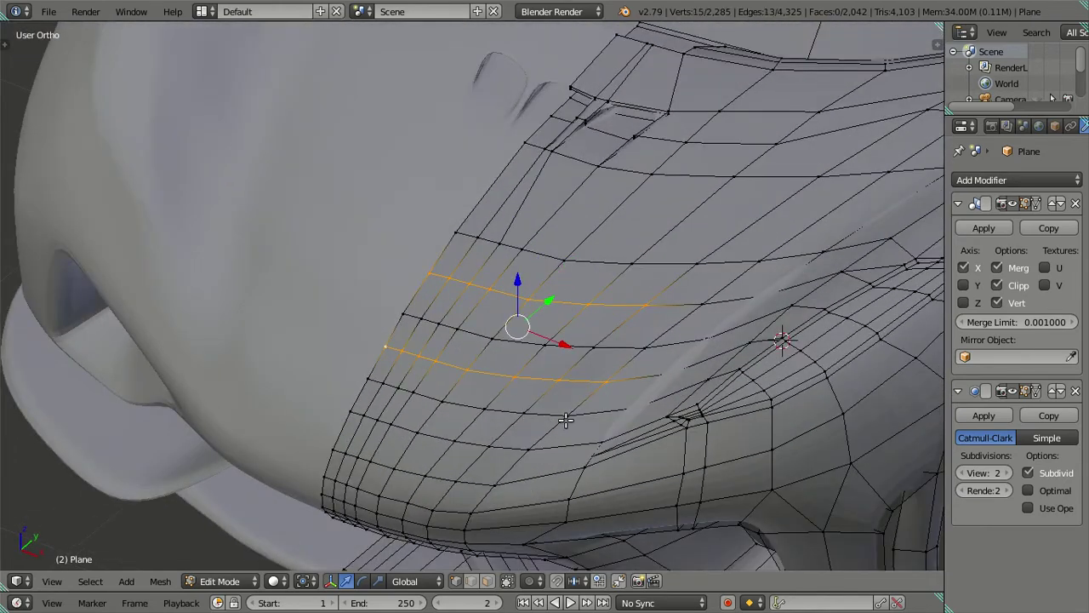
Step: Select two face bands on the front body and raise them 0.0083 along Z
alt+shift+click(383, 378)
mouse_move(617, 415)
middle_down()
mouse_move(530, 308)
mouse_move(399, 357)
mouse_move(511, 344)
middle_up()
scroll(621, 341, up, 2)
scroll(583, 294, up, 2)
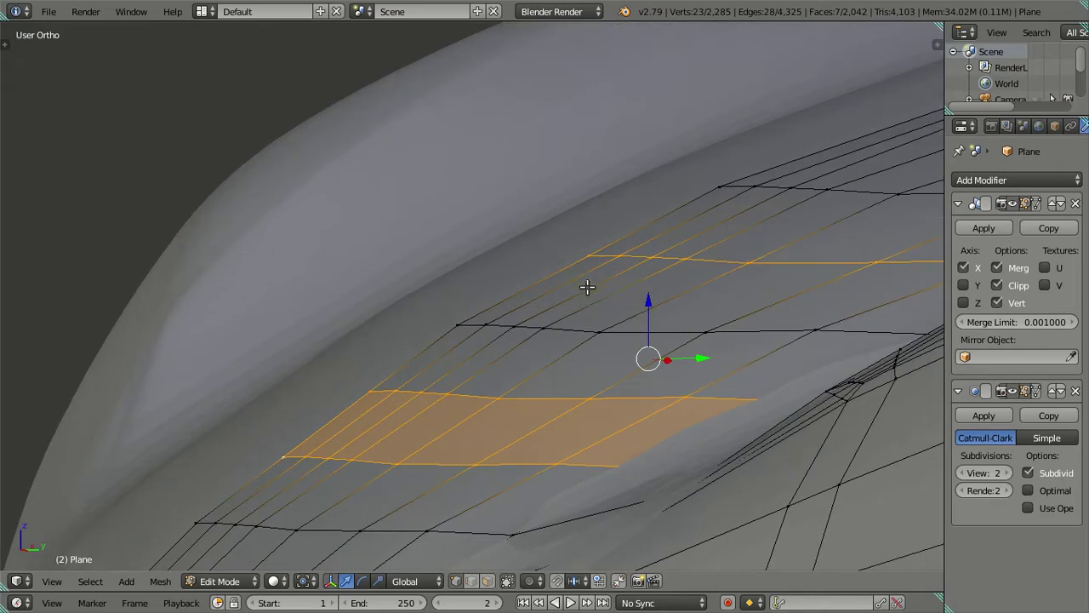
drag(651, 298, 639, 275)
scroll(635, 268, down, 1)
shift+middle_drag(635, 267, 508, 289)
scroll(508, 289, down, 1)
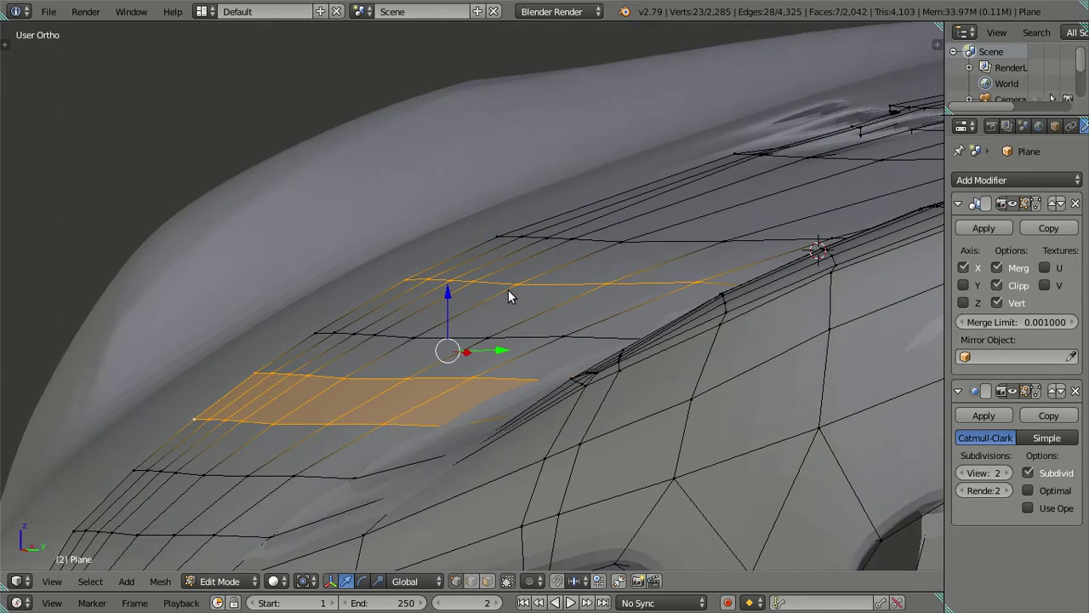
Step: Preview the smoothed body in Object Mode, looking toward the front hood vent
key(Tab)
scroll(576, 404, up, 2)
scroll(616, 440, up, 2)
mouse_move(698, 415)
middle_down()
mouse_move(741, 370)
mouse_move(746, 343)
mouse_move(685, 343)
middle_up()
scroll(741, 320, down, 2)
middle_drag(741, 321, 532, 369)
scroll(512, 442, up, 3)
mouse_move(511, 436)
middle_down()
mouse_move(613, 328)
mouse_move(445, 294)
mouse_move(896, 433)
middle_up()
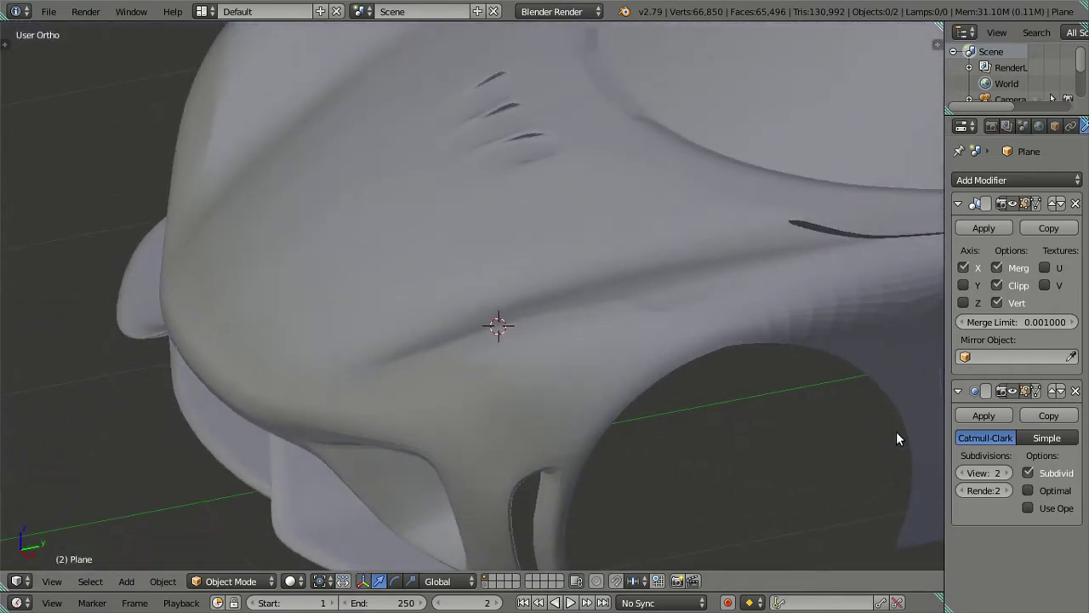
Step: Back in Edit Mode, lower the selected edge very slightly and confirm it
scroll(659, 384, up, 2)
scroll(542, 350, up, 3)
scroll(540, 349, up, 2)
key(Tab)
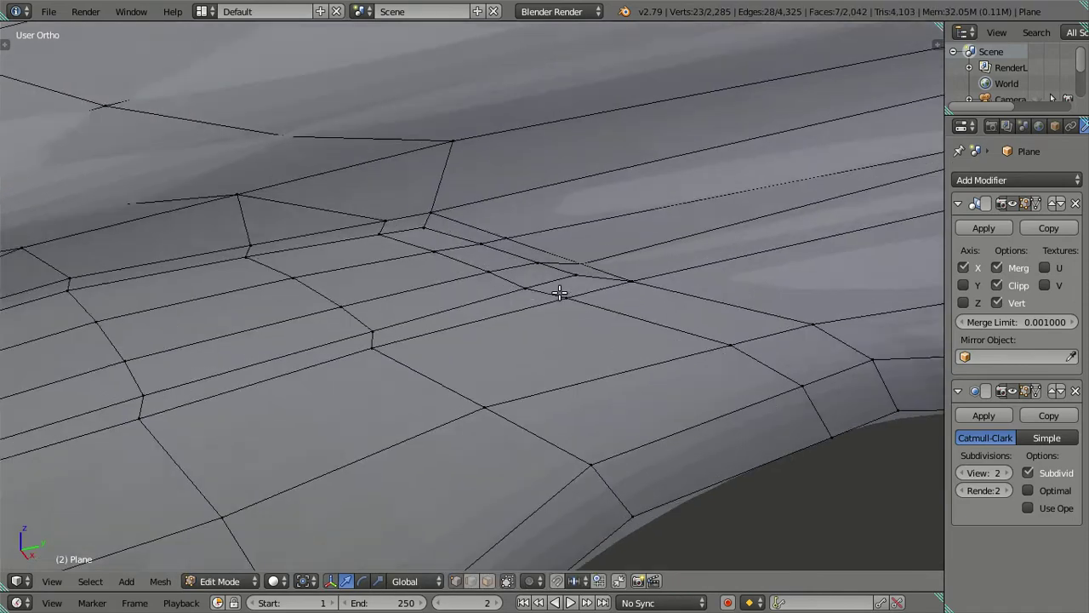
scroll(560, 293, up, 2)
scroll(576, 336, up, 1)
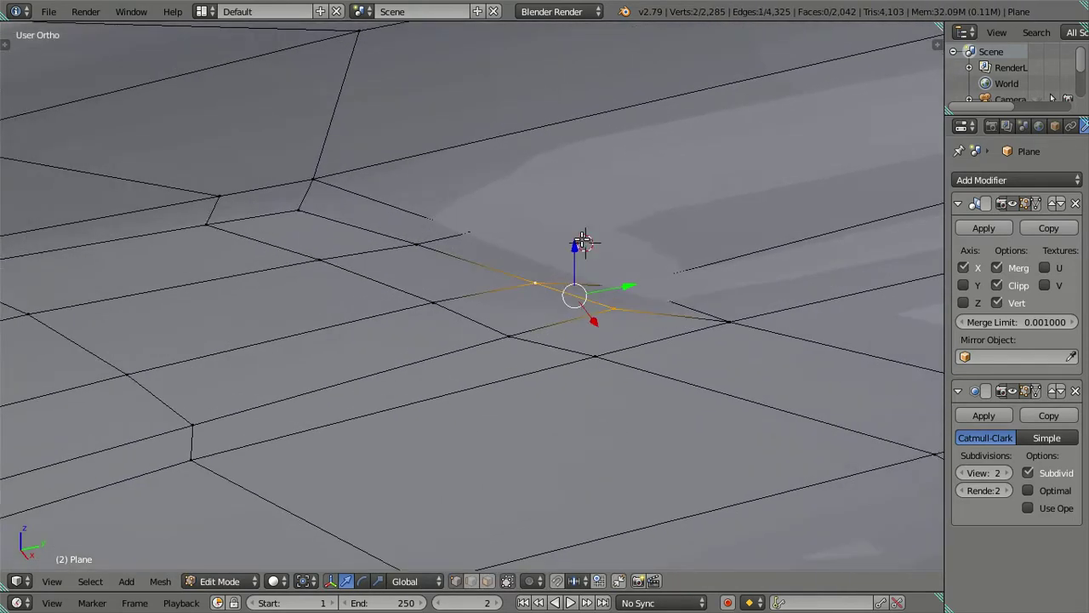
drag(584, 243, 584, 244)
click(584, 244)
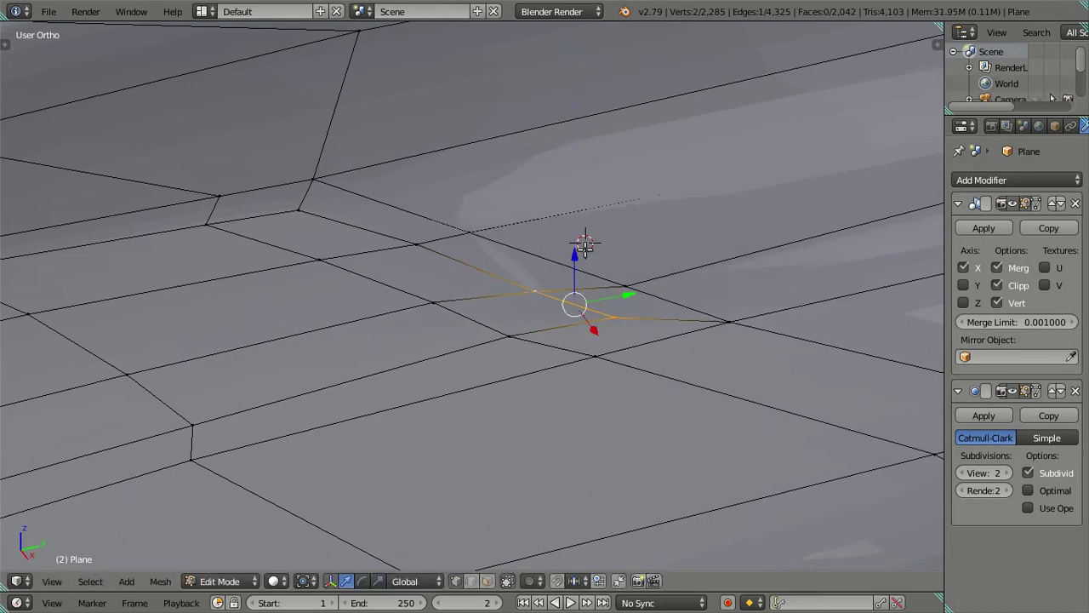
scroll(579, 269, down, 2)
Step: Check the smoothed surface, then nudge the selected vertices slightly downward
key(Tab)
mouse_move(589, 337)
middle_down()
mouse_move(469, 304)
mouse_move(545, 337)
mouse_move(540, 360)
mouse_move(431, 334)
mouse_move(534, 322)
mouse_move(701, 382)
mouse_move(596, 382)
mouse_move(638, 318)
mouse_move(687, 414)
mouse_move(674, 438)
mouse_move(649, 392)
middle_up()
key(Tab)
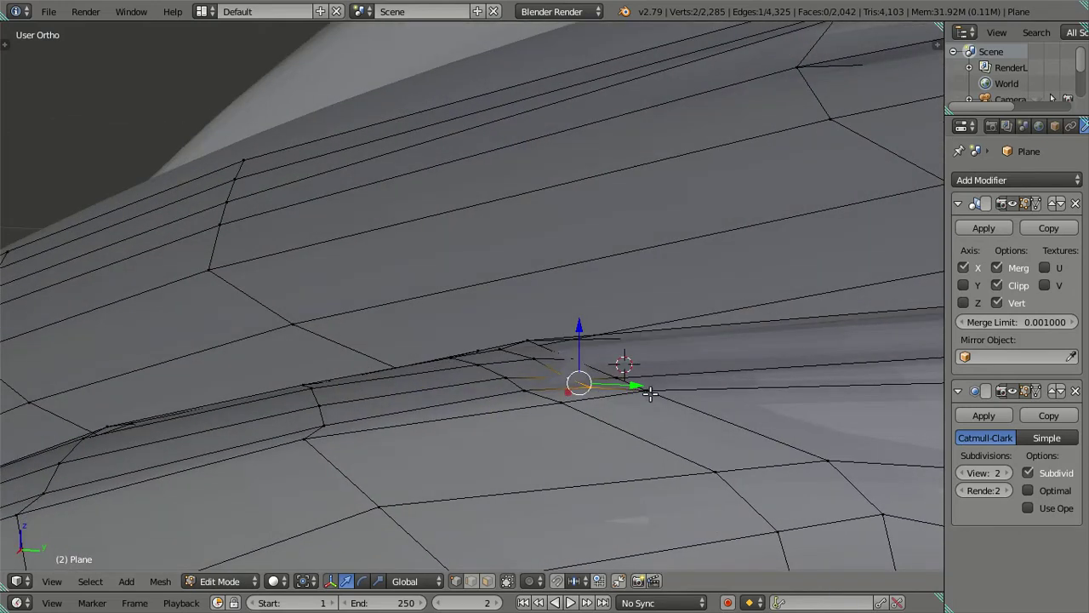
drag(645, 340, 648, 350)
mouse_move(588, 382)
middle_down()
mouse_move(692, 389)
mouse_move(676, 435)
mouse_move(604, 458)
mouse_move(609, 467)
middle_up()
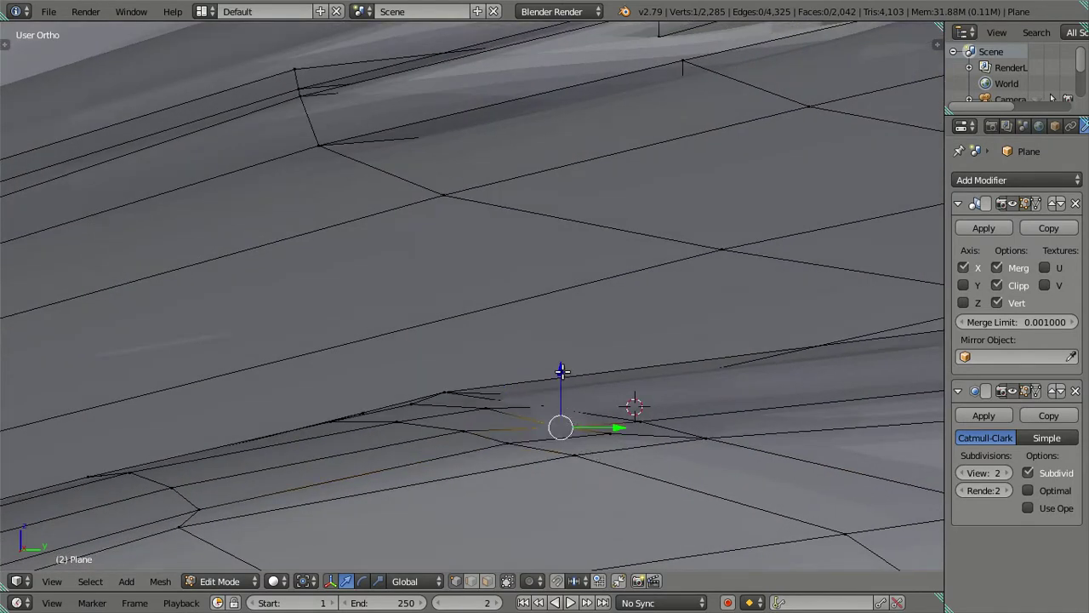
Step: Raise the pinched vertex about 0.0013 along Z and preview the smoothed result
drag(562, 370, 560, 367)
click(561, 368)
mouse_move(561, 369)
middle_down()
mouse_move(564, 384)
mouse_move(593, 394)
mouse_move(635, 467)
mouse_move(605, 418)
mouse_move(530, 414)
mouse_move(494, 426)
mouse_move(487, 477)
mouse_move(518, 396)
mouse_move(582, 433)
mouse_move(625, 394)
mouse_move(523, 275)
mouse_move(509, 316)
mouse_move(667, 389)
mouse_move(556, 382)
mouse_move(557, 306)
mouse_move(501, 345)
mouse_move(620, 314)
mouse_move(584, 370)
mouse_move(649, 287)
mouse_move(594, 312)
middle_up()
key(Tab)
key(Tab)
key(Tab)
key(Tab)
scroll(586, 354, up, 2)
mouse_move(566, 372)
middle_down()
mouse_move(530, 366)
mouse_move(528, 338)
mouse_move(570, 323)
mouse_move(627, 326)
mouse_move(620, 352)
mouse_move(615, 324)
mouse_move(605, 324)
mouse_move(512, 411)
mouse_move(606, 287)
mouse_move(530, 360)
mouse_move(548, 336)
mouse_move(531, 335)
mouse_move(518, 352)
mouse_move(604, 394)
mouse_move(537, 497)
middle_up()
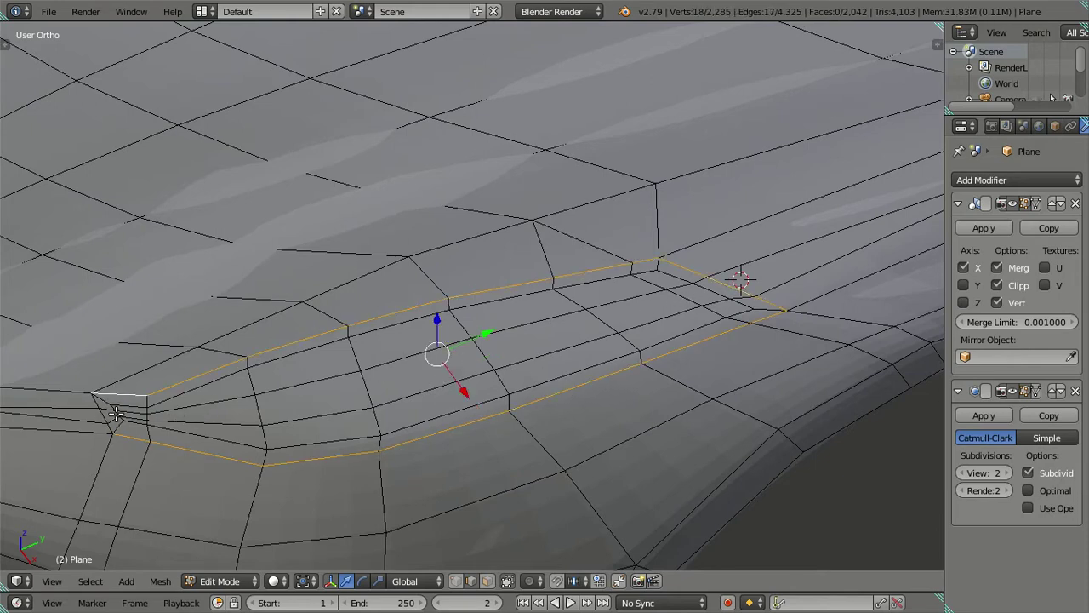
Step: Start and cancel an edge extrusion, then preview the smoothed front corner
mouse_move(115, 415)
middle_down()
mouse_move(213, 406)
mouse_move(229, 391)
middle_up()
key(e)
right_click(670, 351)
scroll(628, 359, down, 1)
key(Tab)
mouse_move(626, 355)
middle_down()
mouse_move(641, 383)
mouse_move(736, 347)
mouse_move(764, 315)
mouse_move(741, 308)
mouse_move(710, 376)
mouse_move(717, 304)
mouse_move(698, 267)
mouse_move(591, 349)
middle_up()
key(Tab)
Step: Dissolve the selected edge loop at the front corner, then undo it
middle_drag(534, 389, 511, 400)
scroll(503, 405, up, 2)
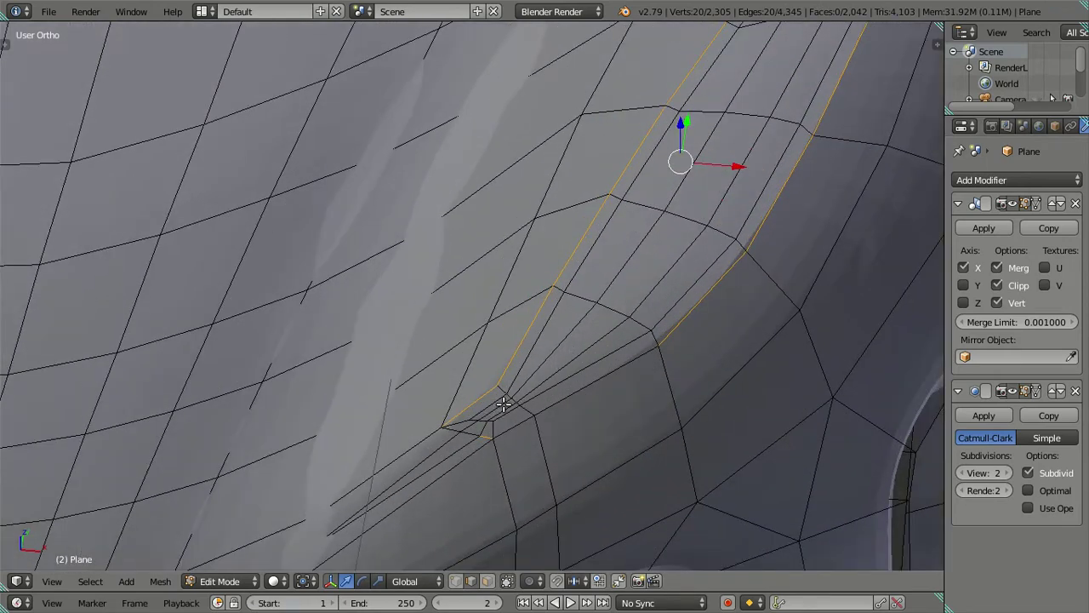
key(x)
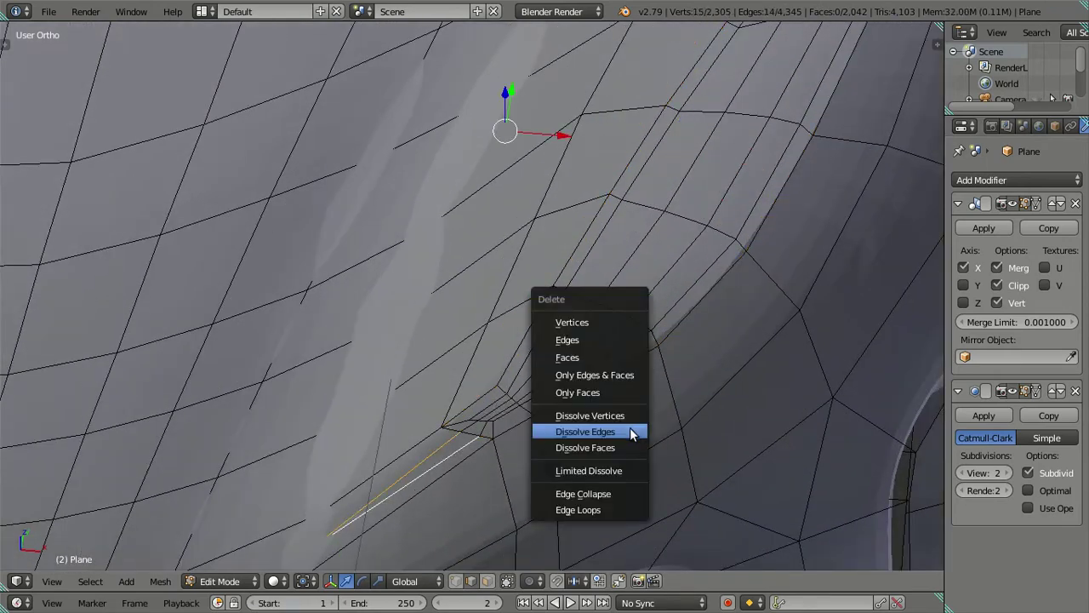
click(634, 432)
middle_drag(610, 415, 611, 413)
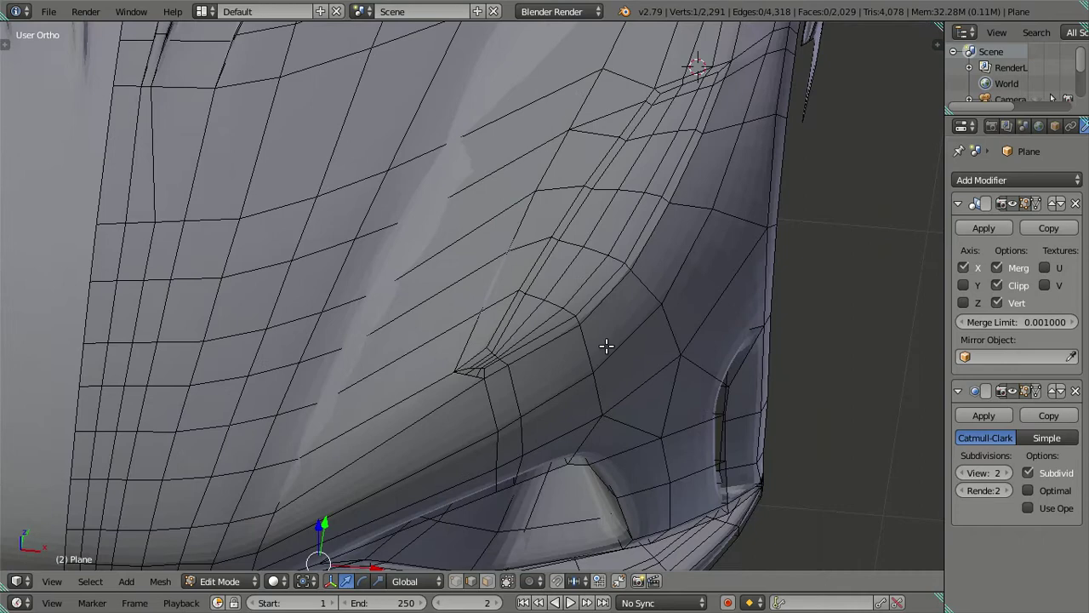
mouse_move(606, 346)
middle_down()
mouse_move(570, 370)
mouse_move(627, 272)
middle_up()
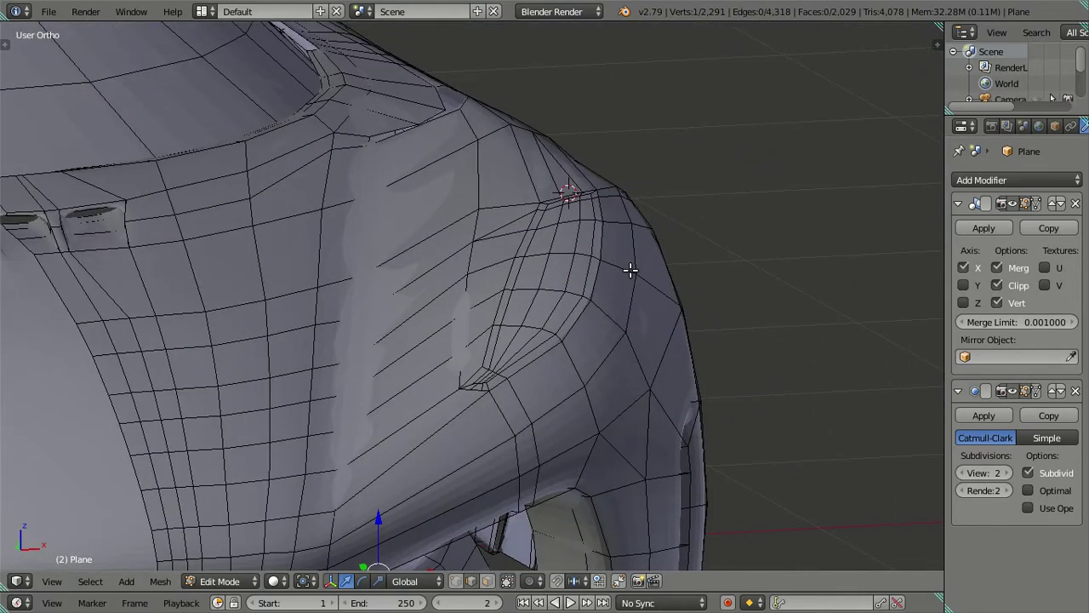
key(ctrl+z)
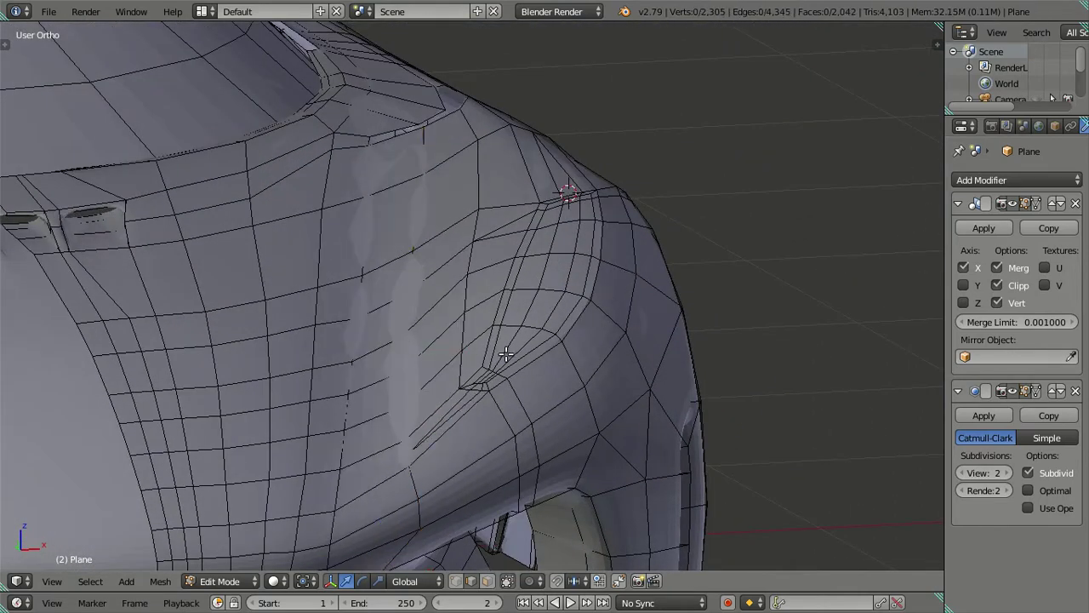
Step: Dissolve only the stray edge running into the pinch instead
scroll(452, 414, up, 1)
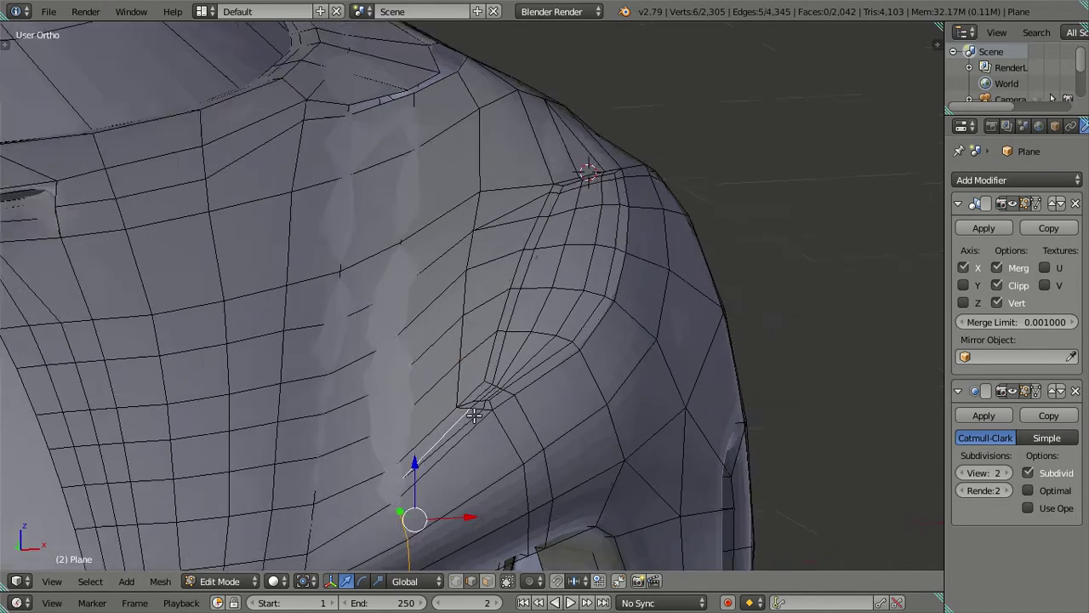
scroll(490, 393, up, 2)
scroll(531, 372, up, 2)
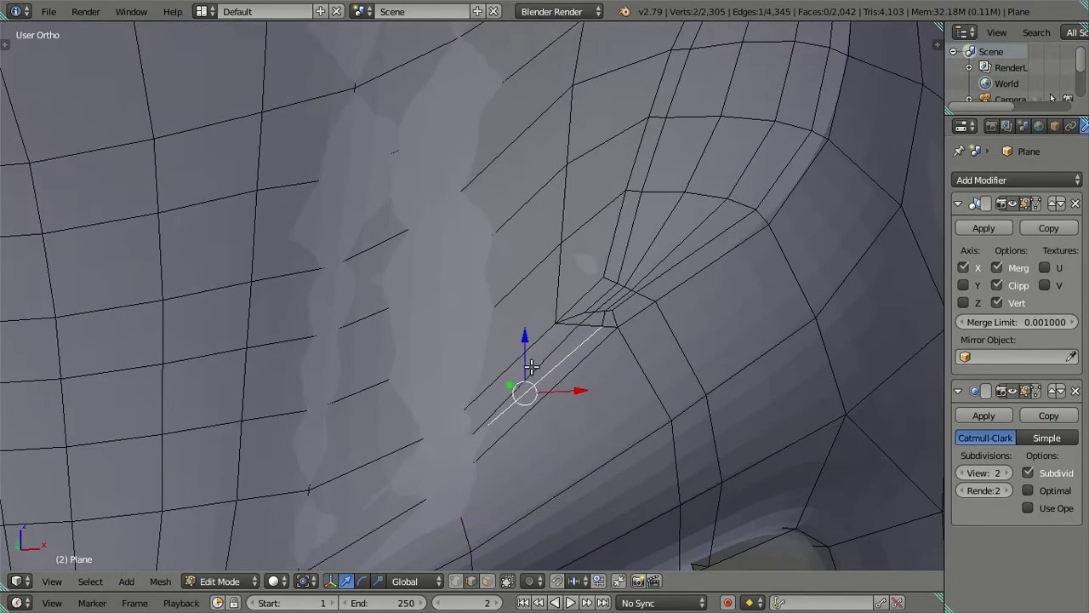
key(x)
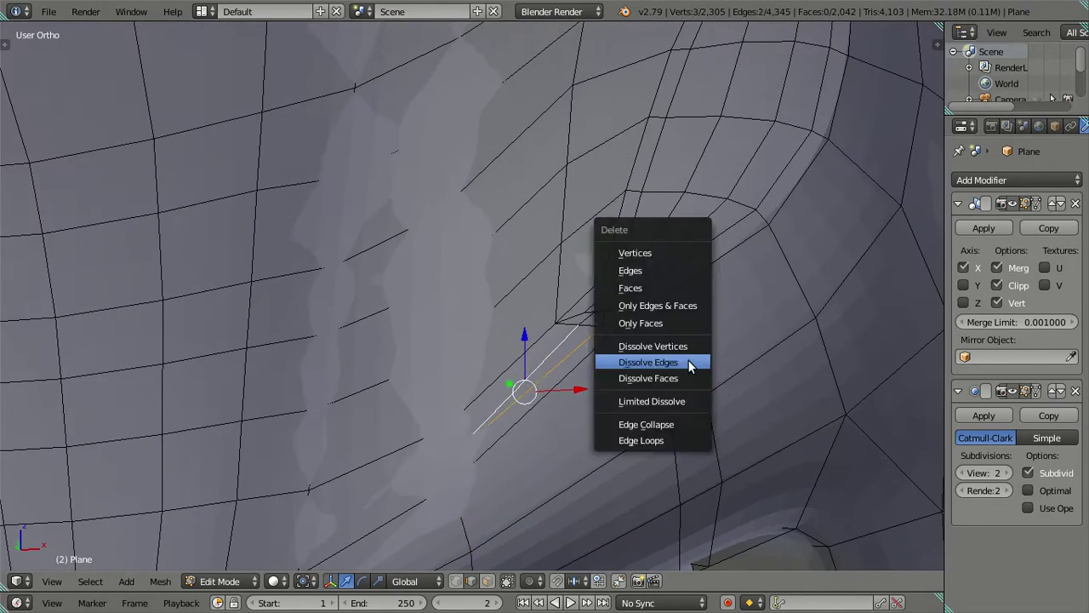
click(689, 360)
scroll(686, 341, down, 5)
Step: Compare the smoothed front corner in Object and Edit Mode
key(Tab)
scroll(694, 332, up, 2)
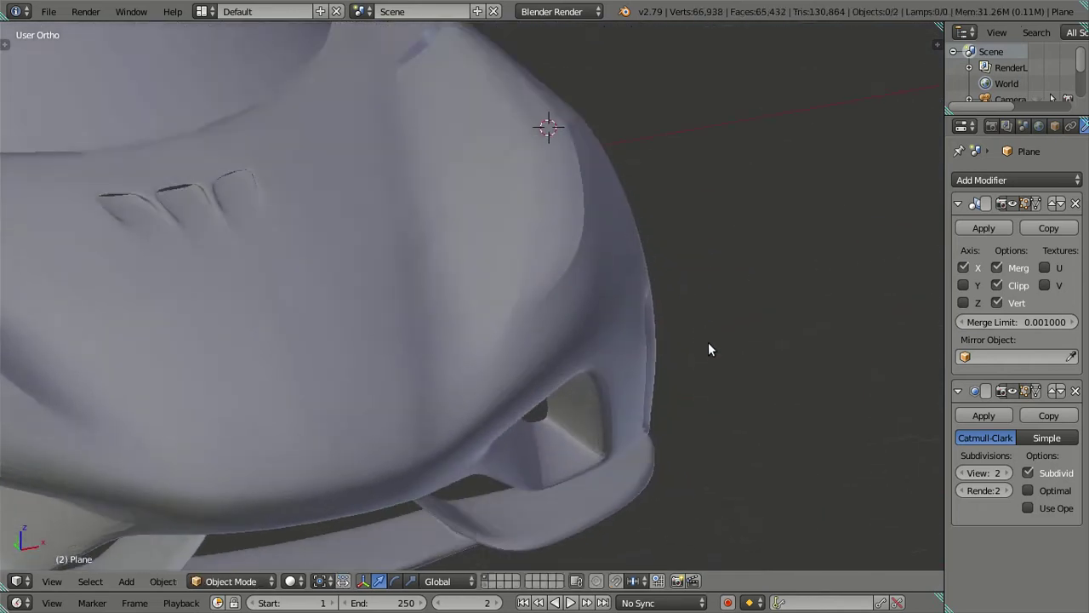
scroll(707, 349, up, 2)
key(Tab)
scroll(699, 282, up, 2)
scroll(699, 282, up, 2)
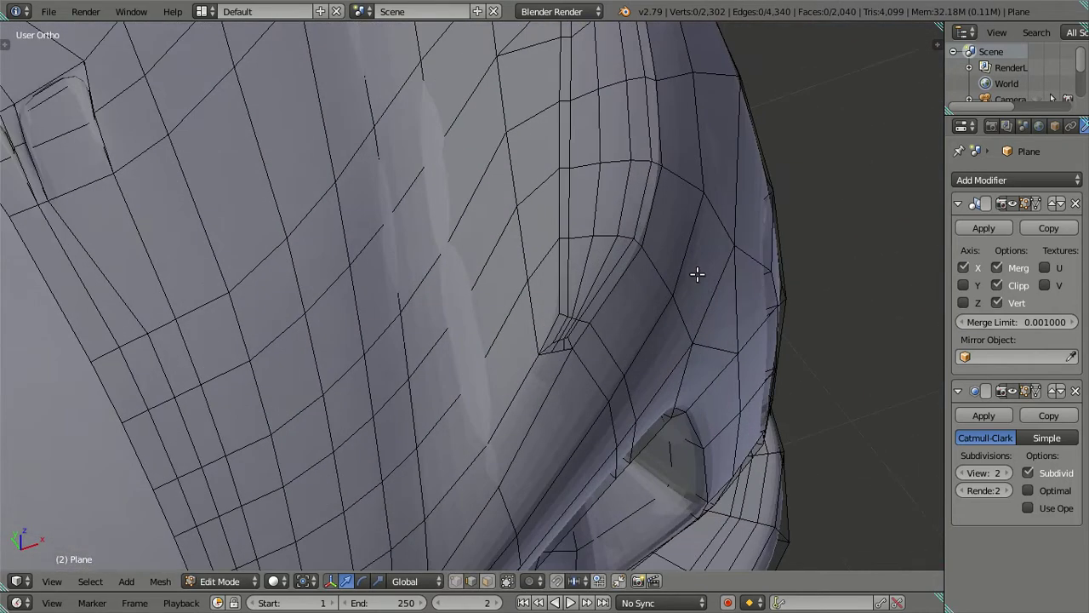
key(Tab)
scroll(692, 259, down, 2)
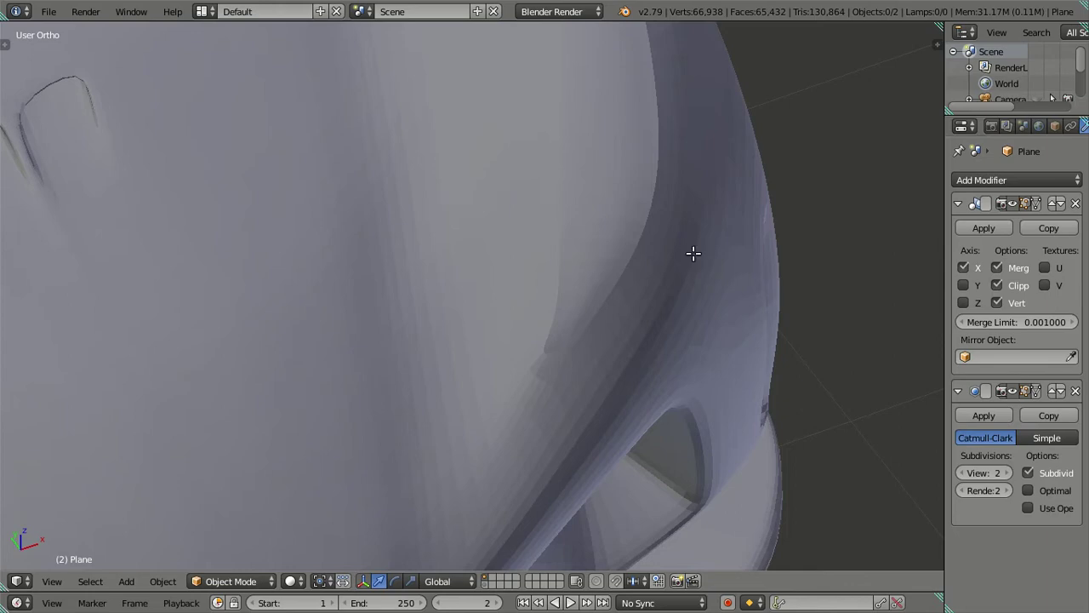
key(Tab)
mouse_move(693, 252)
middle_down()
mouse_move(516, 323)
mouse_move(445, 339)
mouse_move(574, 311)
mouse_move(513, 318)
mouse_move(527, 308)
middle_up()
Step: Dissolve the partial edges across the front panel and preview the subdivision
scroll(527, 307, up, 2)
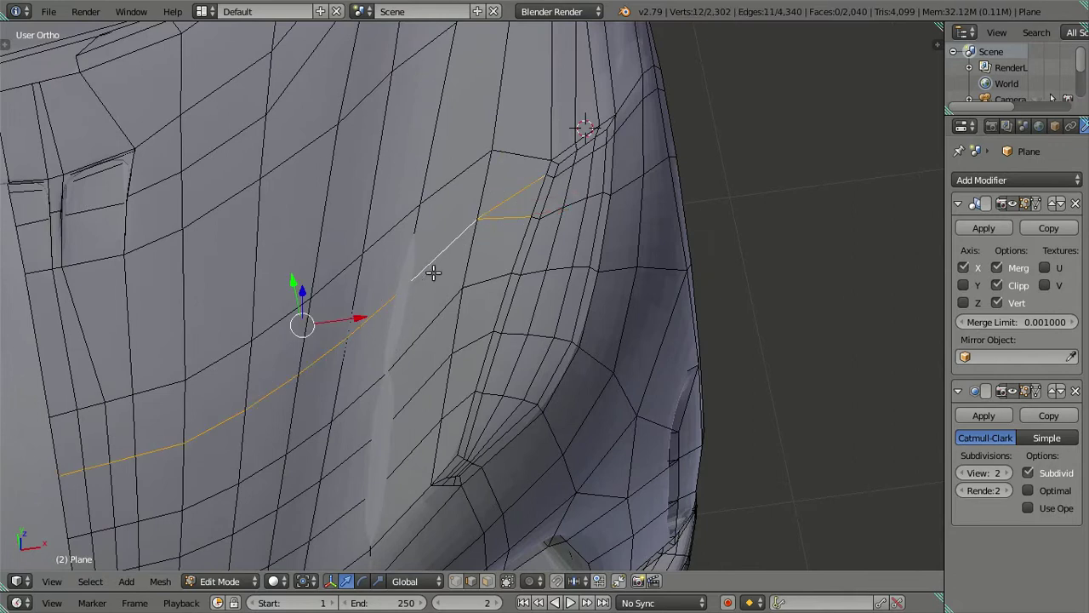
mouse_move(463, 341)
middle_down()
mouse_move(413, 324)
mouse_move(367, 371)
mouse_move(377, 382)
mouse_move(668, 345)
mouse_move(492, 357)
mouse_move(584, 370)
mouse_move(457, 330)
middle_up()
key(x)
click(613, 360)
key(Tab)
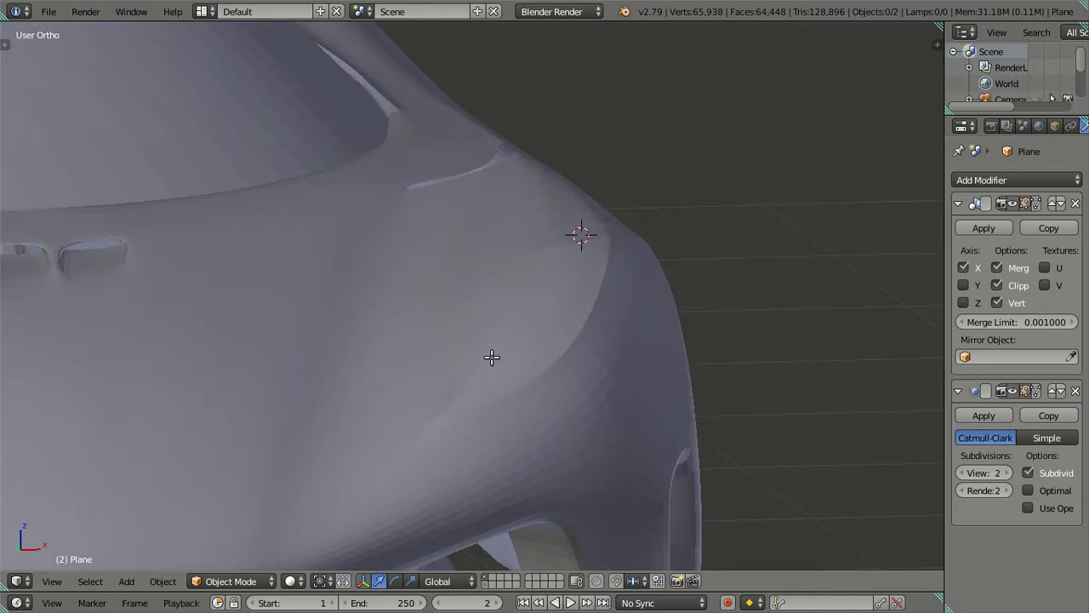
key(Tab)
Step: Add a test loop cut across the panel, dissolve it, and preview the smoothed surface
key(ctrl+r)
click(510, 346)
right_click(510, 346)
key(a)
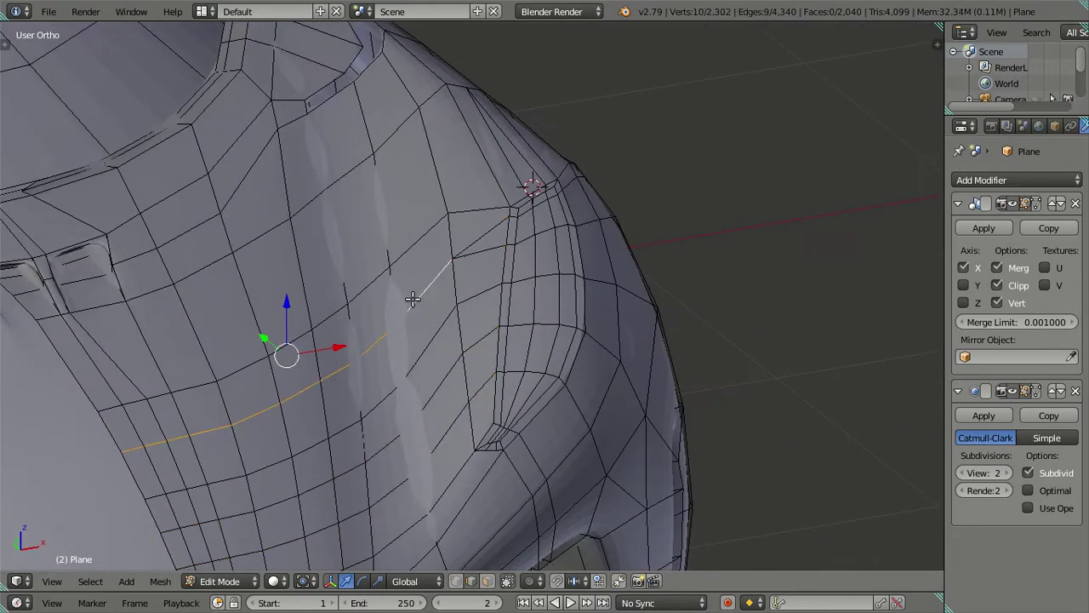
key(x)
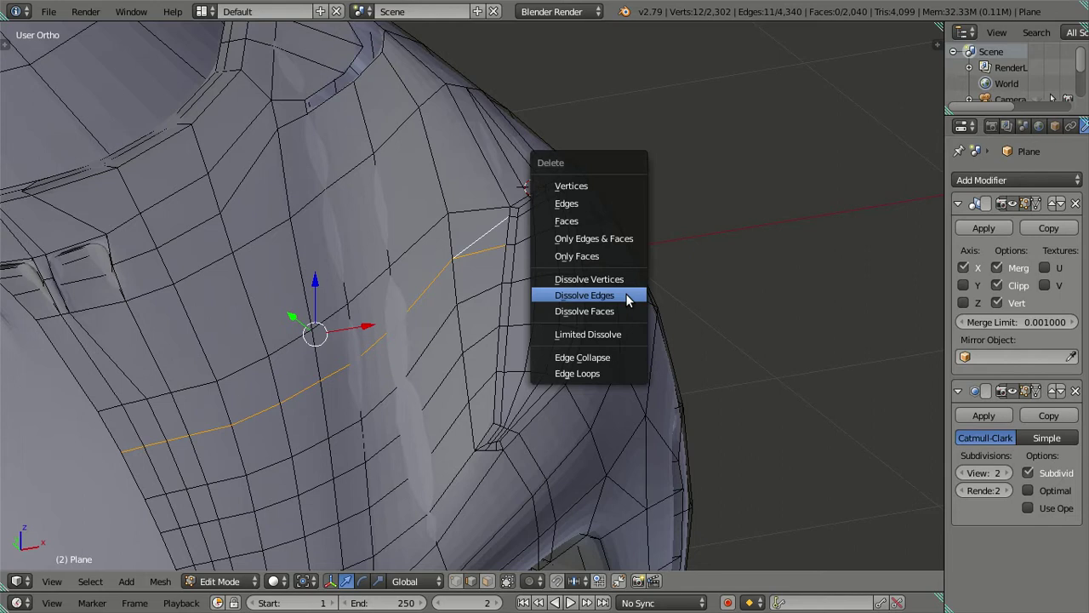
click(626, 295)
mouse_move(596, 315)
middle_down()
mouse_move(621, 286)
mouse_move(515, 343)
mouse_move(489, 440)
mouse_move(308, 300)
mouse_move(365, 301)
mouse_move(419, 396)
mouse_move(469, 388)
middle_up()
key(Tab)
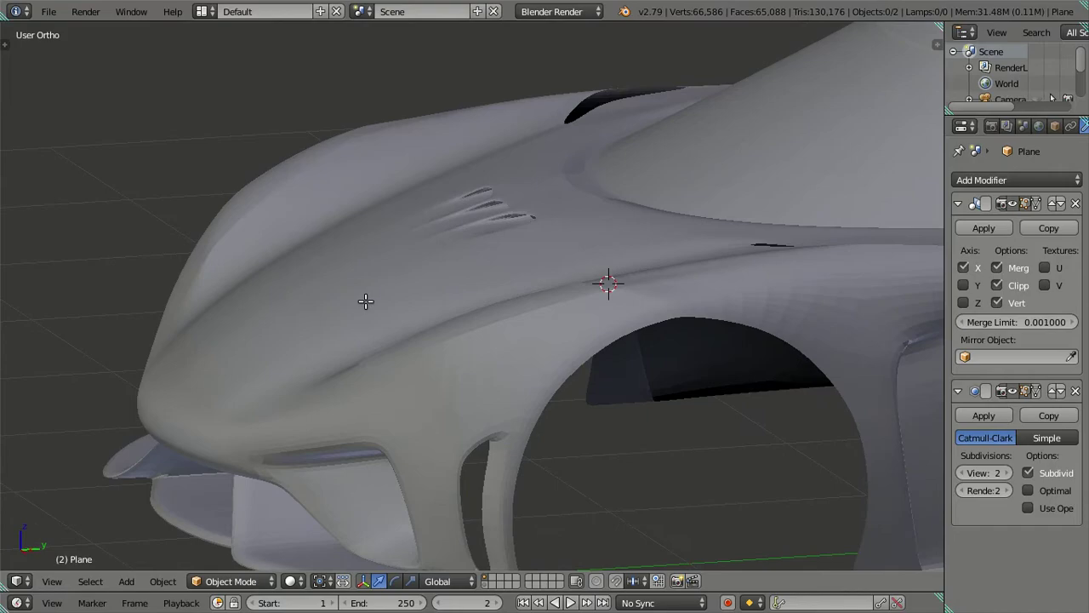
key(Tab)
Step: Add a loop cut beside the crease above the front wheel arch, then dissolve it
scroll(524, 381, up, 2)
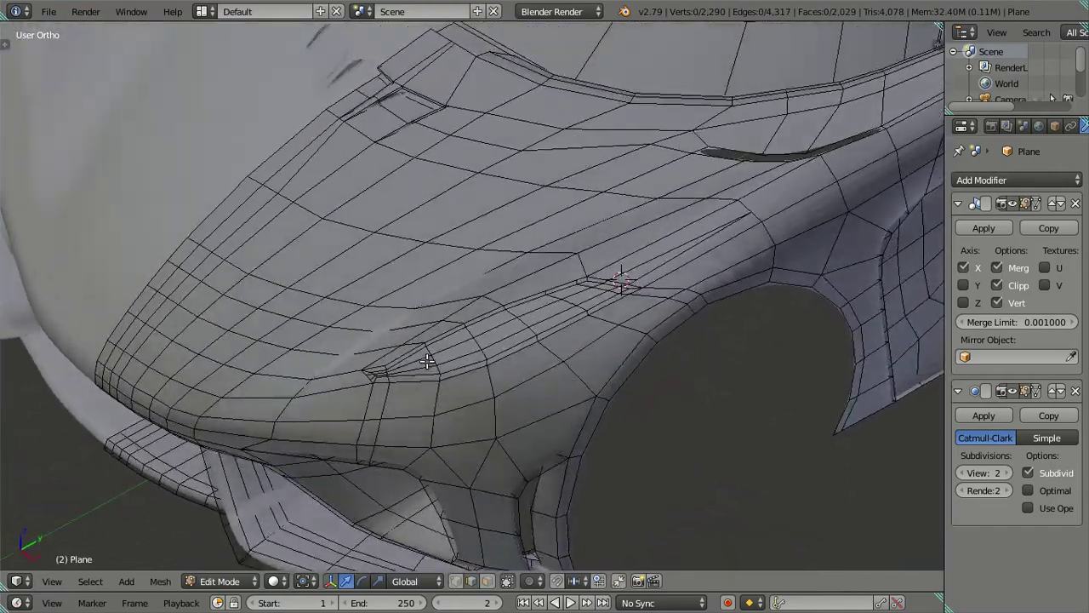
scroll(574, 373, up, 2)
mouse_move(630, 365)
middle_down()
mouse_move(516, 400)
mouse_move(528, 430)
middle_up()
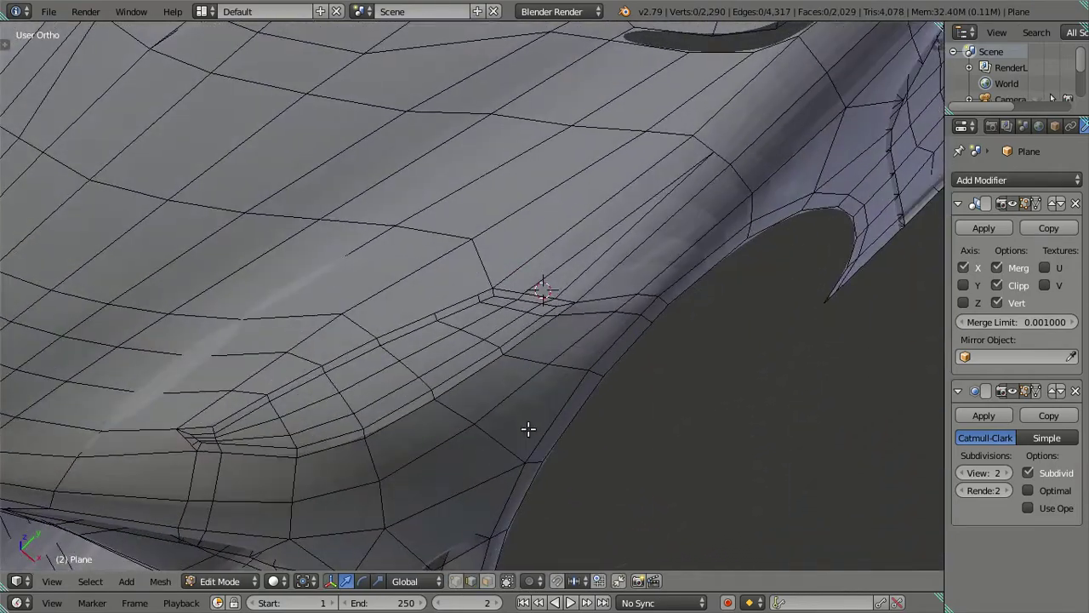
scroll(490, 373, up, 2)
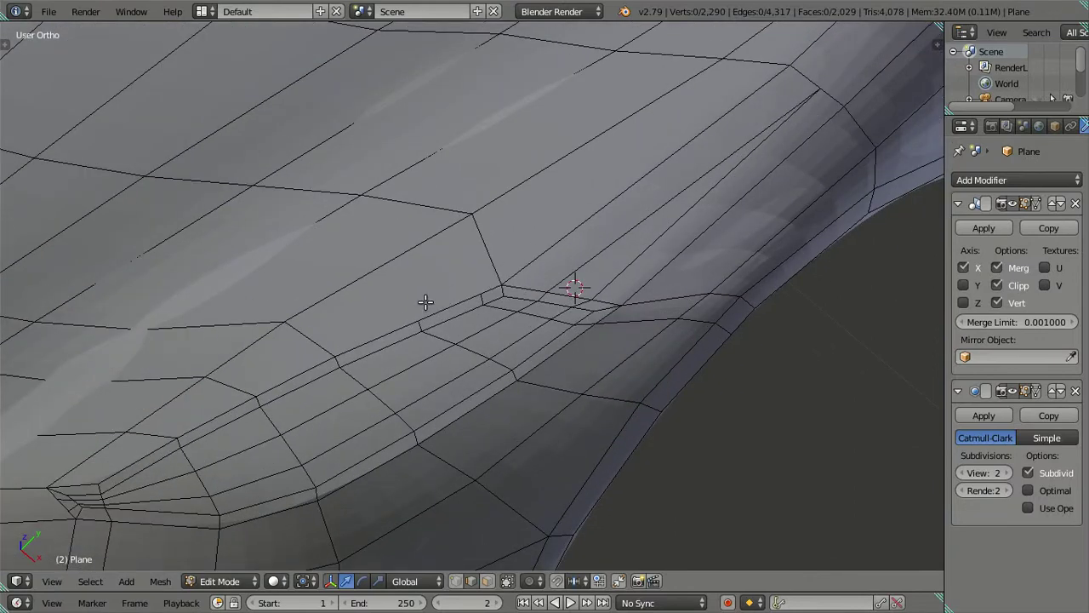
key(ctrl+r)
click(440, 273)
key(x)
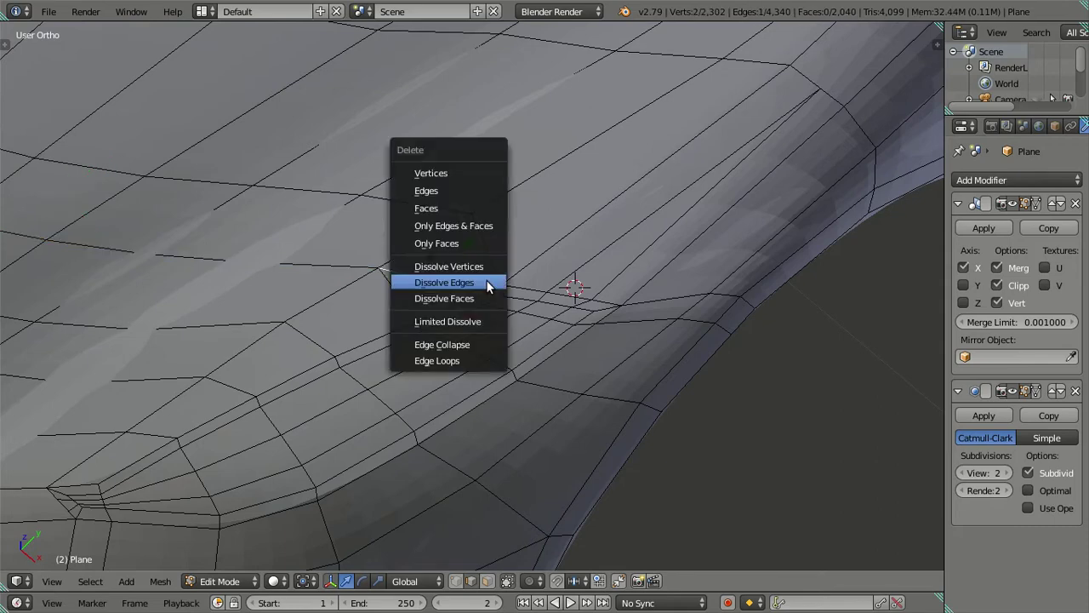
click(486, 285)
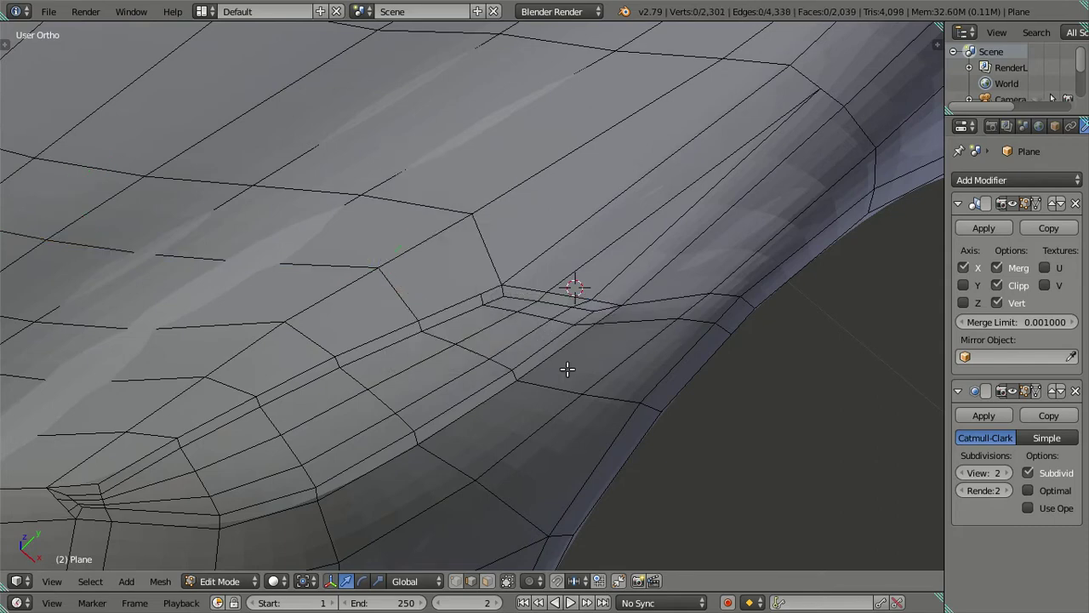
Step: Dissolve two more stray edges at the crease and preview the smoothed surface
middle_drag(567, 368, 521, 315)
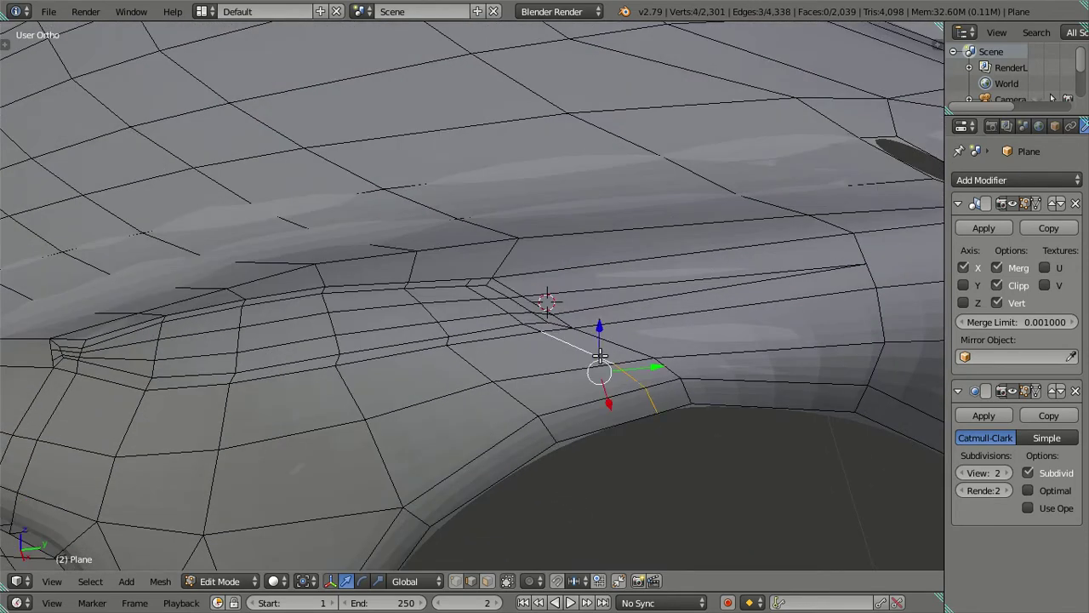
key(x)
click(646, 360)
mouse_move(586, 428)
middle_down()
mouse_move(587, 459)
mouse_move(579, 307)
mouse_move(536, 309)
mouse_move(513, 357)
mouse_move(511, 416)
mouse_move(536, 378)
mouse_move(559, 382)
mouse_move(593, 367)
middle_up()
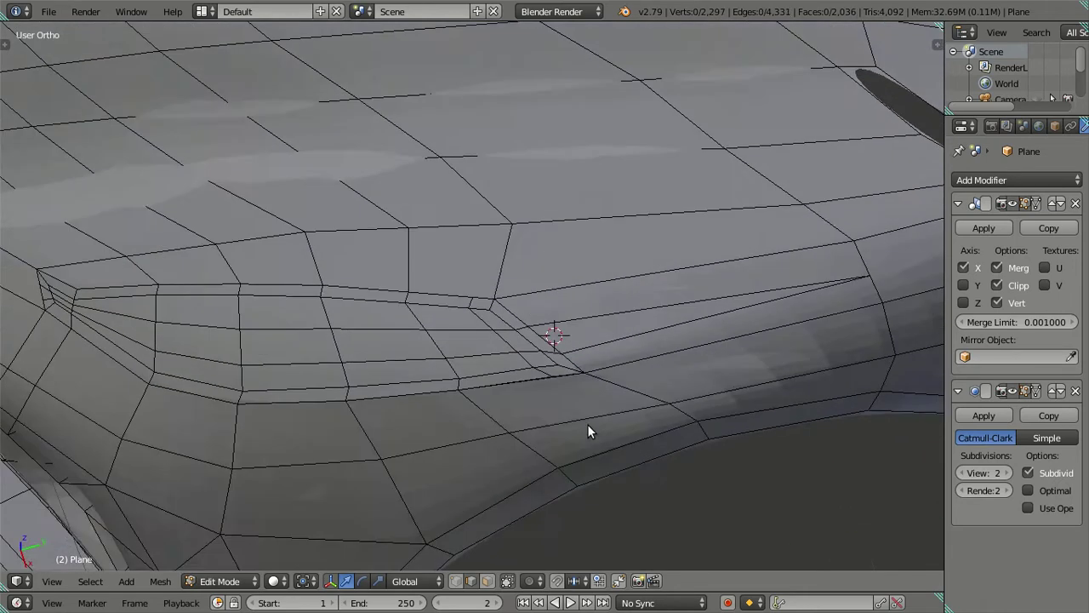
key(Tab)
key(Tab)
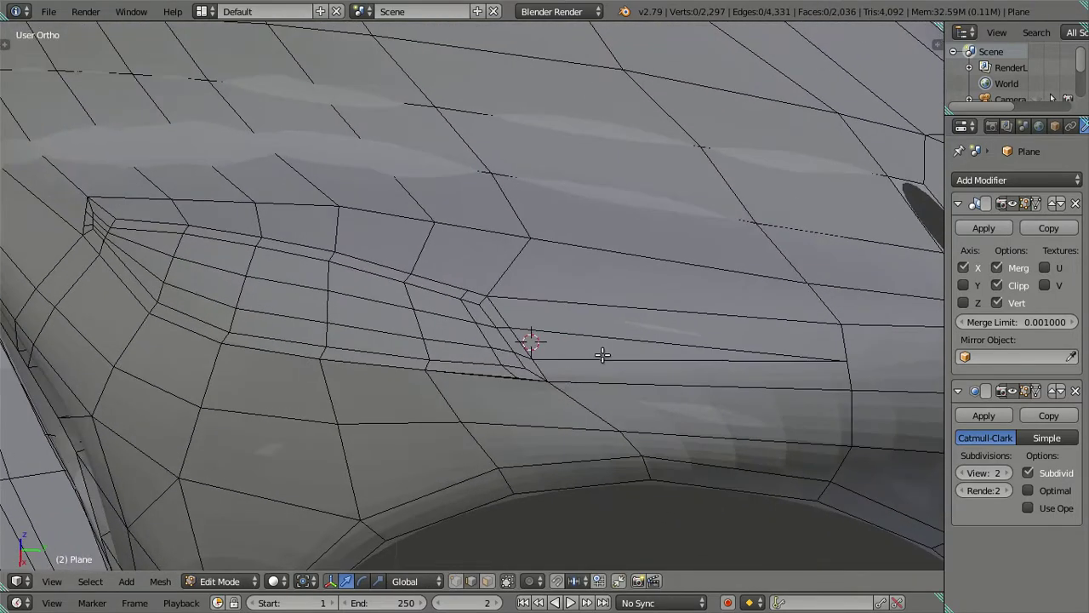
key(x)
click(695, 349)
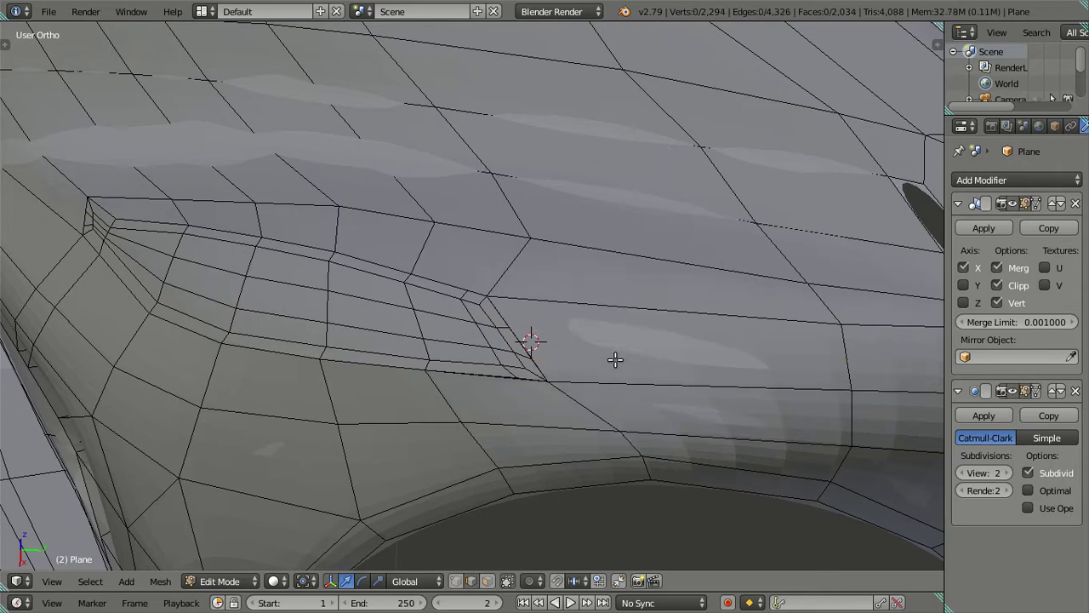
key(Tab)
Step: Inspect the crease area in Object and Edit Mode, then deselect everything
mouse_move(529, 409)
middle_down()
mouse_move(542, 362)
mouse_move(584, 363)
mouse_move(639, 387)
mouse_move(666, 418)
mouse_move(438, 332)
mouse_move(383, 350)
middle_up()
scroll(665, 419, down, 5)
scroll(383, 347, up, 2)
key(Tab)
scroll(379, 358, up, 2)
scroll(387, 383, up, 2)
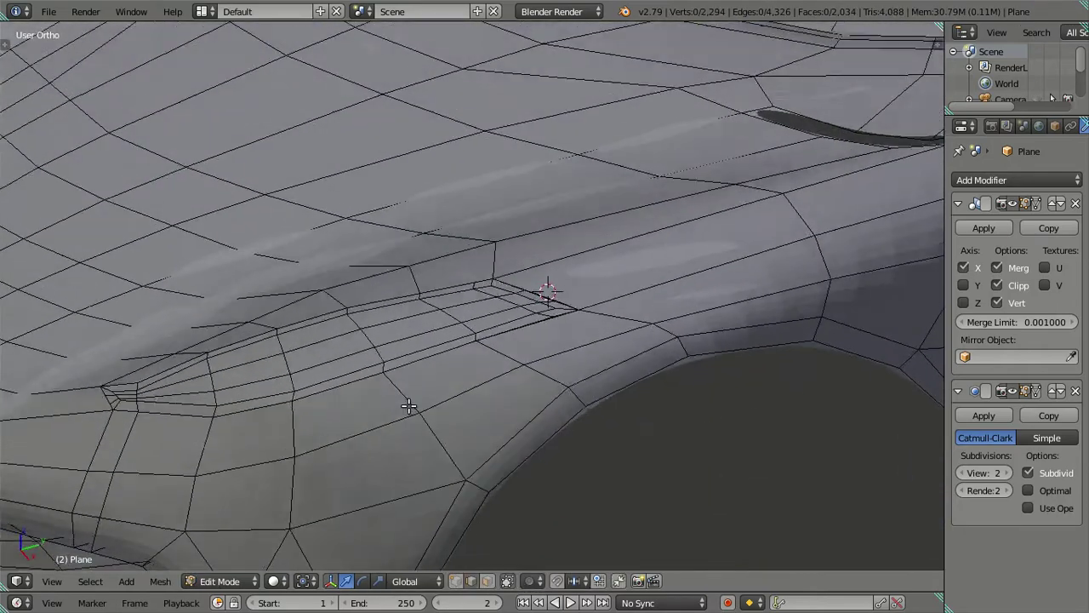
scroll(394, 418, up, 2)
mouse_move(431, 394)
middle_down()
mouse_move(450, 355)
mouse_move(440, 323)
mouse_move(455, 384)
mouse_move(497, 396)
middle_up()
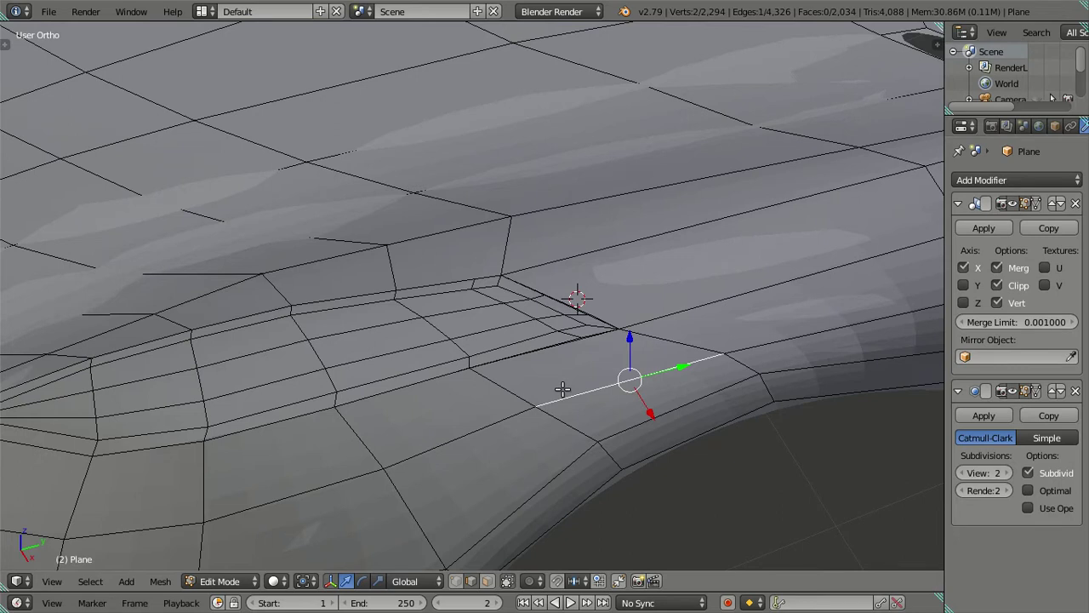
key(a)
scroll(560, 389, down, 5)
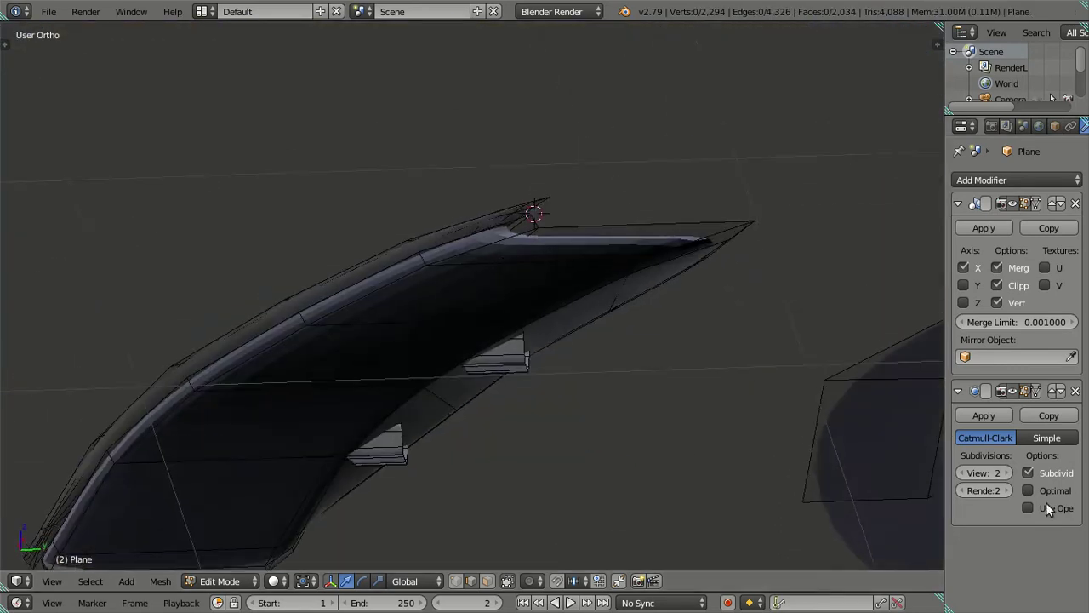
Step: Drop the viewport subdivision level to 0 and select the blade's top edge loop
click(961, 473)
mouse_move(754, 408)
middle_down()
mouse_move(465, 383)
mouse_move(448, 360)
mouse_move(457, 357)
mouse_move(446, 367)
middle_up()
scroll(512, 428, up, 5)
mouse_move(512, 427)
middle_down()
mouse_move(545, 440)
mouse_move(392, 373)
middle_up()
alt+shift+right_click(429, 288)
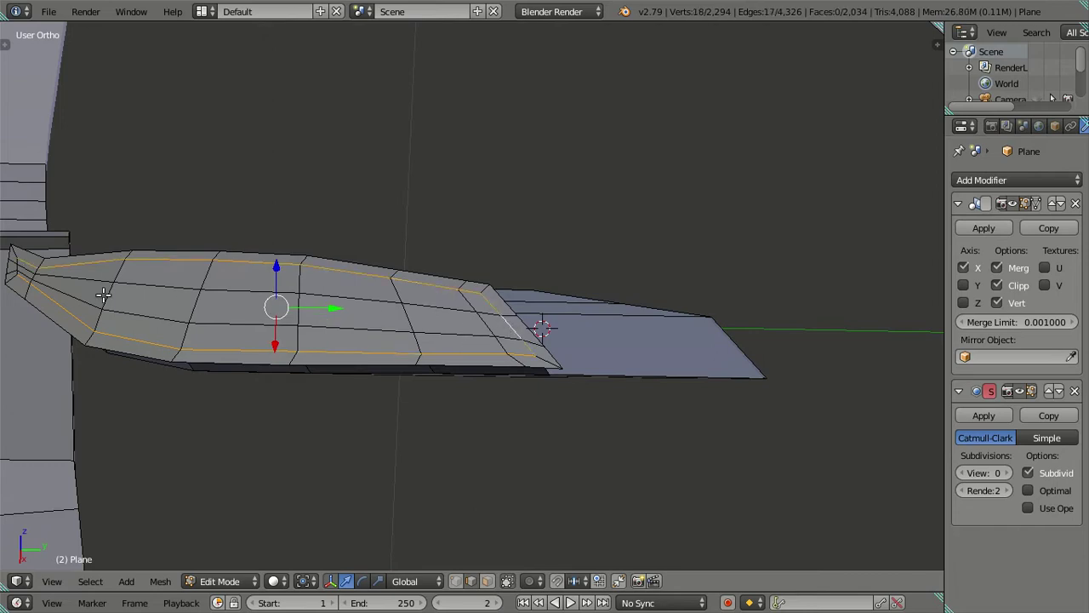
middle_drag(30, 268, 170, 307)
scroll(294, 342, up, 2)
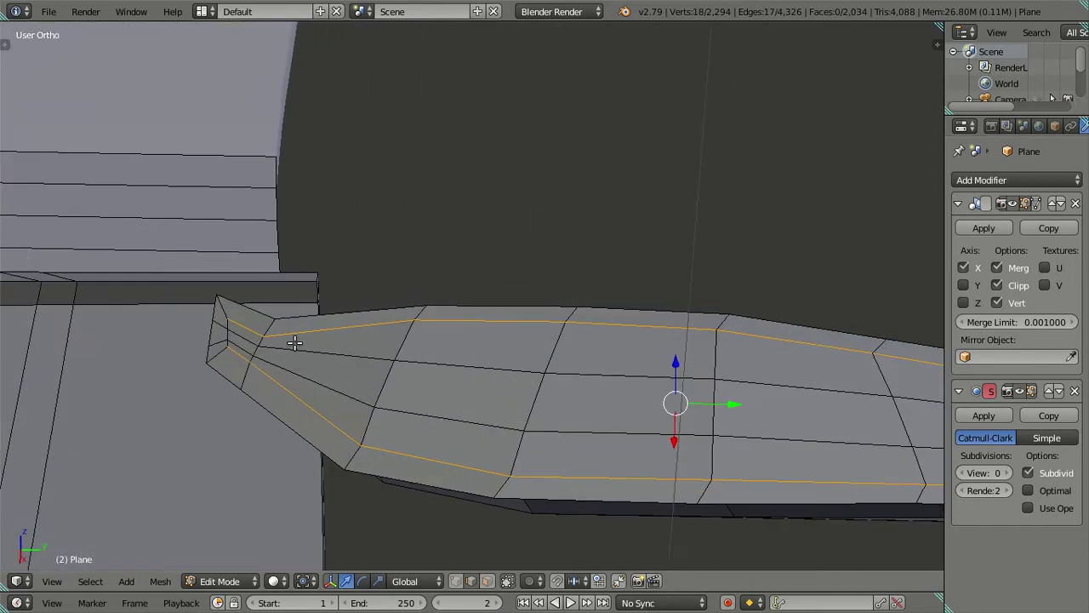
Step: Duplicate the blade's top edge loop in place, then hide the block mesh
key(shift+d)
right_click(615, 342)
right_click(538, 399)
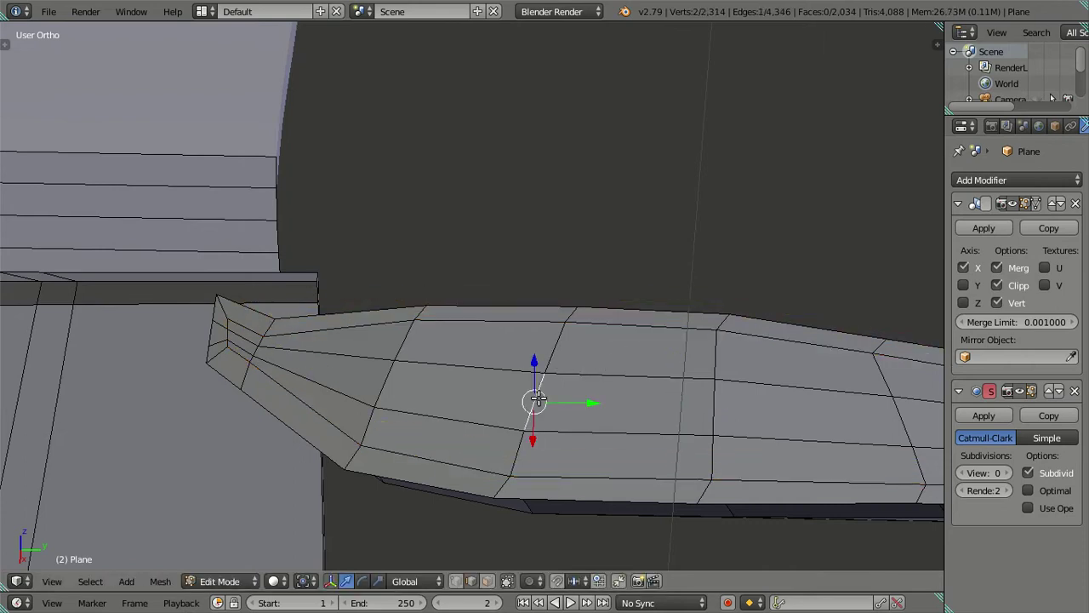
key(ctrl+l)
key(a)
middle_drag(538, 399, 155, 493)
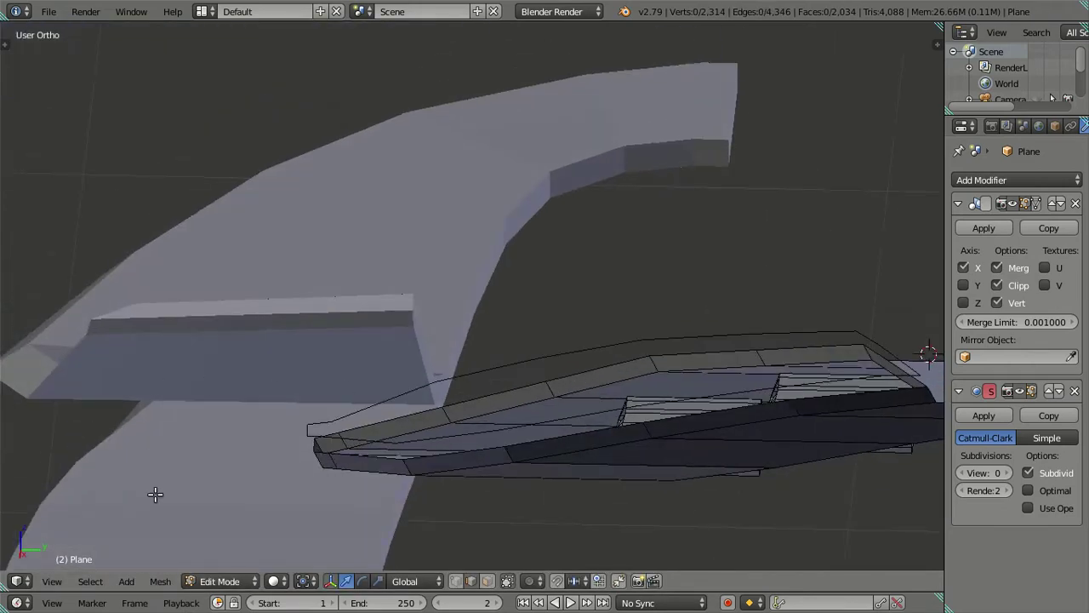
scroll(233, 468, down, 2)
key(ctrl+l)
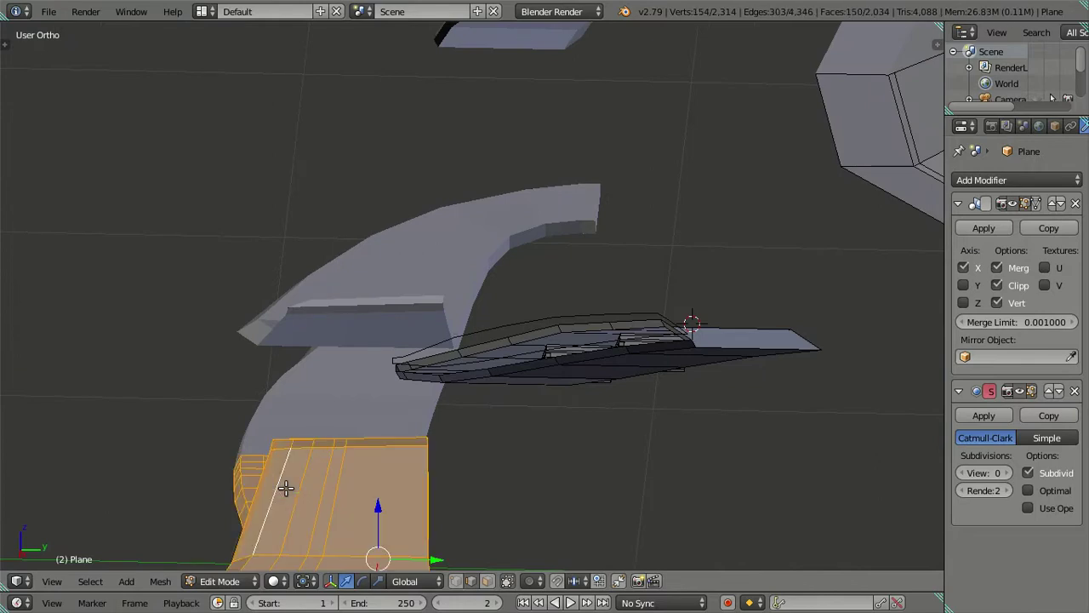
key(h)
Step: Dissolve the selected edge loop across the wing with Dissolve Edges
mouse_move(450, 498)
middle_down()
mouse_move(437, 491)
mouse_move(477, 467)
middle_up()
scroll(497, 402, up, 3)
mouse_move(498, 402)
middle_down()
mouse_move(479, 382)
mouse_move(538, 433)
mouse_move(438, 382)
middle_up()
scroll(503, 386, up, 2)
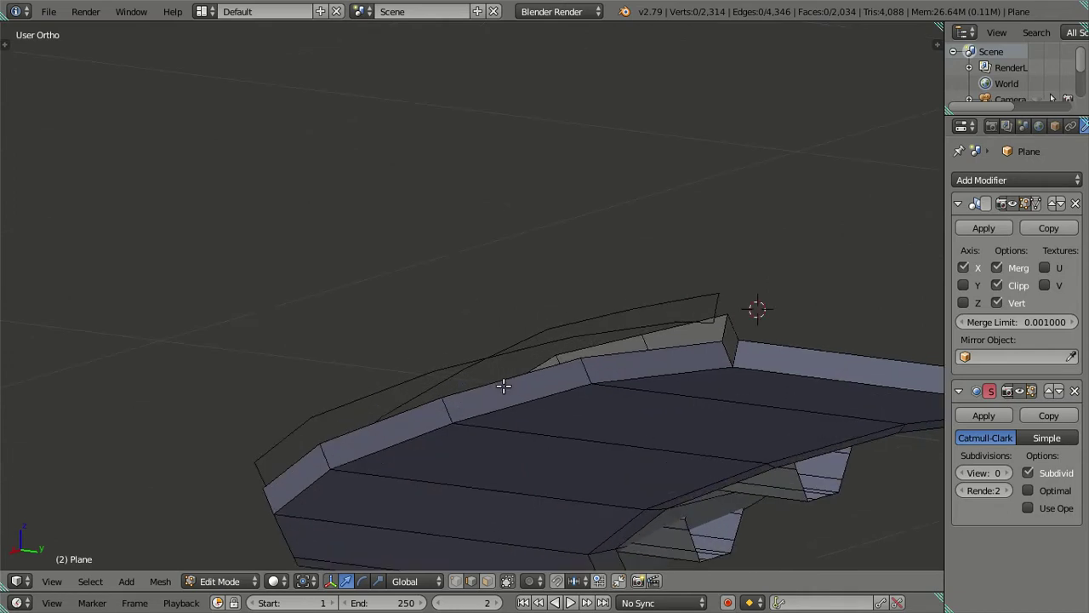
key(x)
click(655, 426)
mouse_move(652, 425)
middle_down()
mouse_move(591, 431)
mouse_move(584, 420)
mouse_move(484, 439)
mouse_move(489, 420)
mouse_move(570, 508)
mouse_move(594, 477)
mouse_move(578, 435)
mouse_move(465, 578)
mouse_move(605, 440)
mouse_move(605, 428)
mouse_move(530, 445)
mouse_move(479, 479)
mouse_move(470, 466)
mouse_move(485, 465)
mouse_move(492, 427)
middle_up()
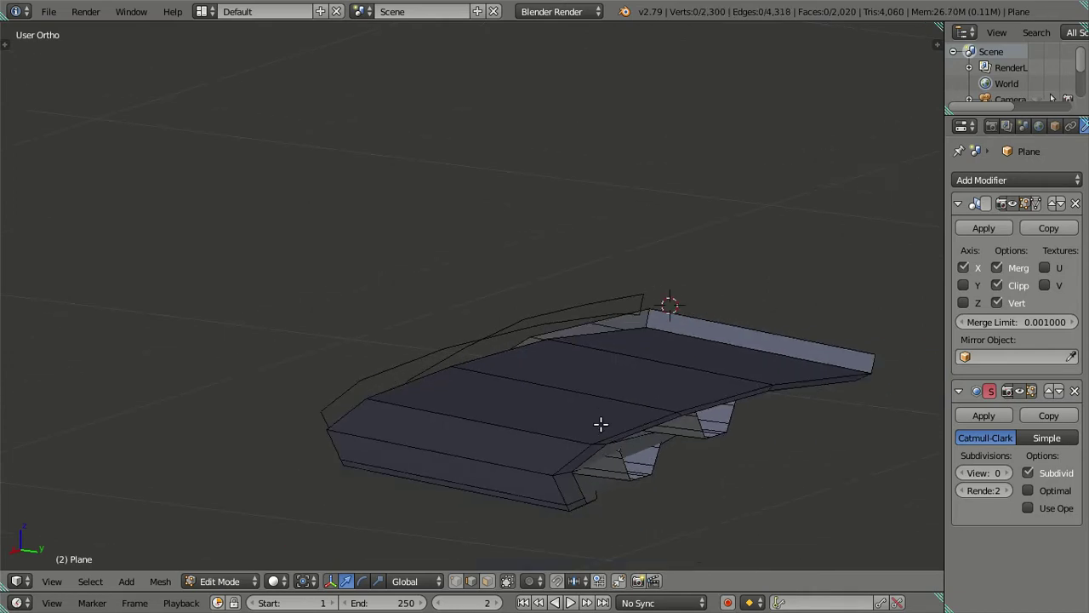
scroll(570, 419, up, 2)
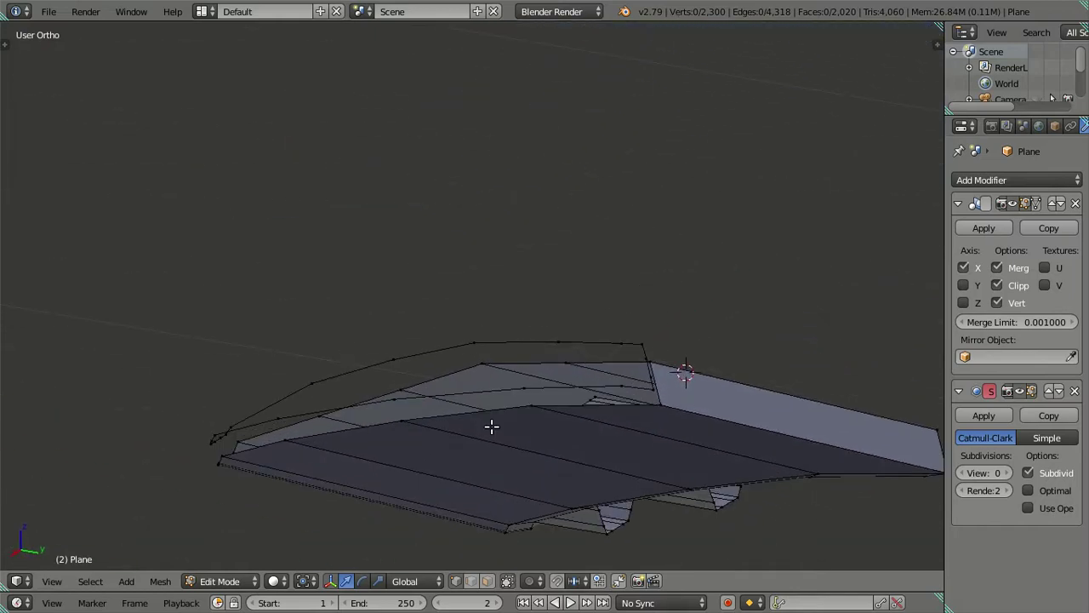
Step: Fill a face between the two selected edges on the wing
scroll(492, 428, up, 1)
scroll(485, 447, up, 1)
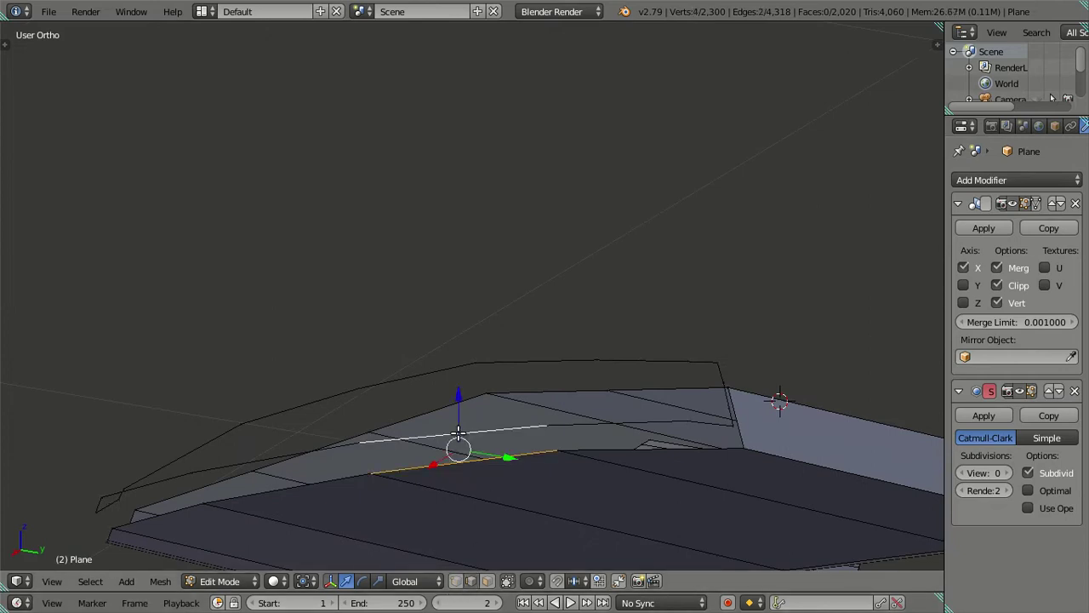
key(f)
click(597, 444)
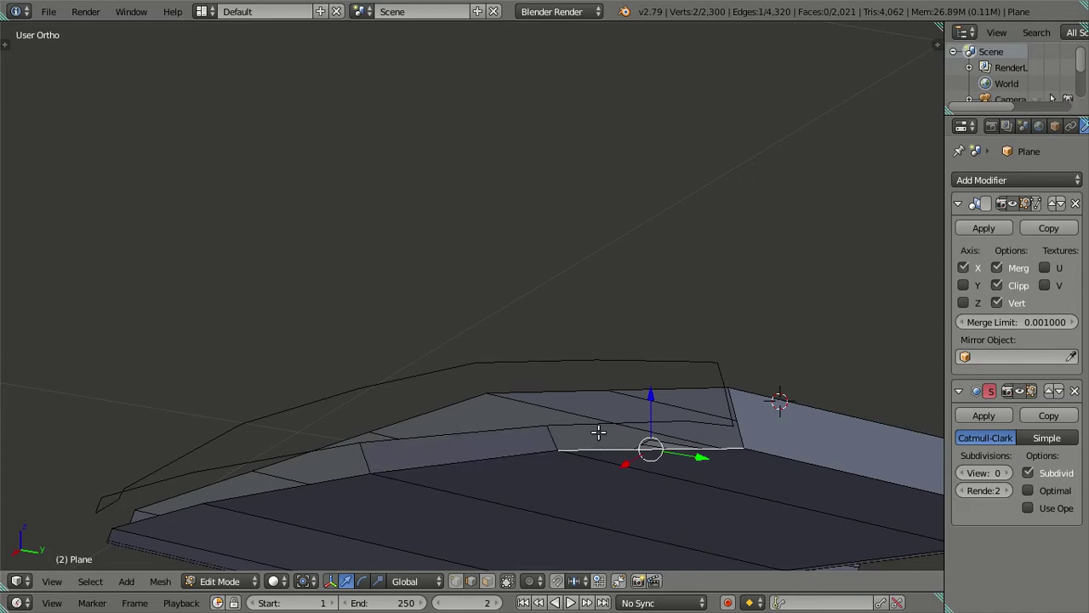
scroll(598, 432, down, 2)
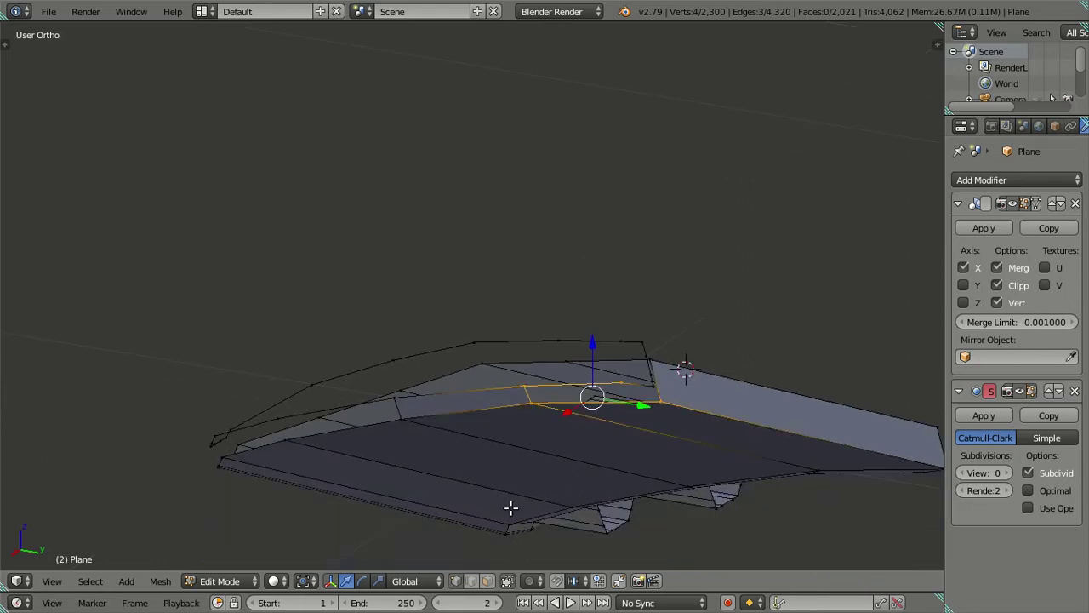
middle_drag(511, 508, 573, 516)
Step: Delete a stray vertex on the wing's underside edge
key(a)
shift+middle_drag(673, 516, 469, 443)
scroll(506, 446, up, 2)
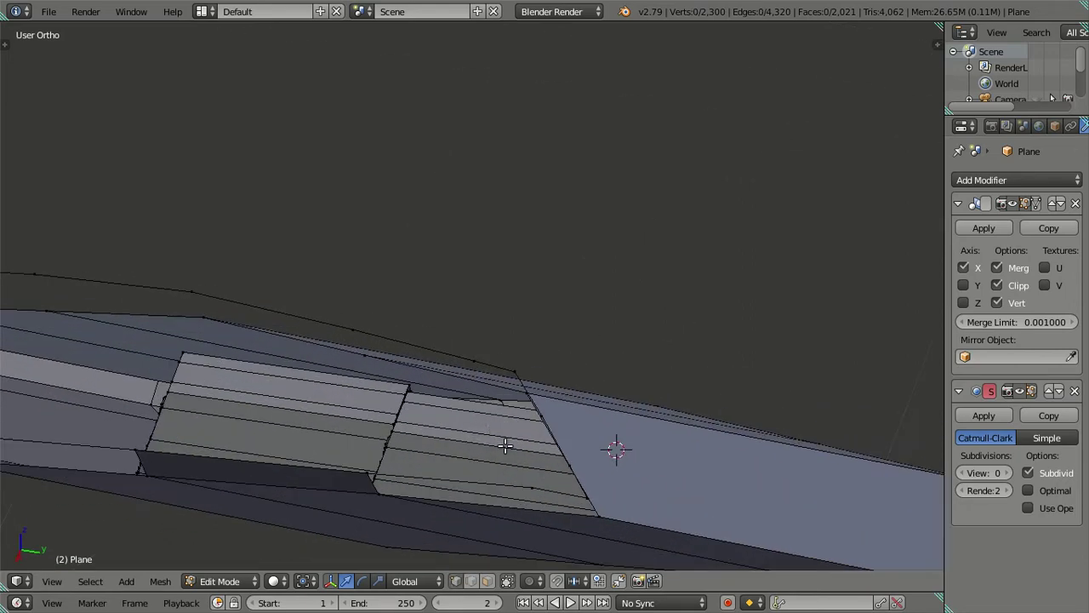
middle_drag(534, 481, 518, 452)
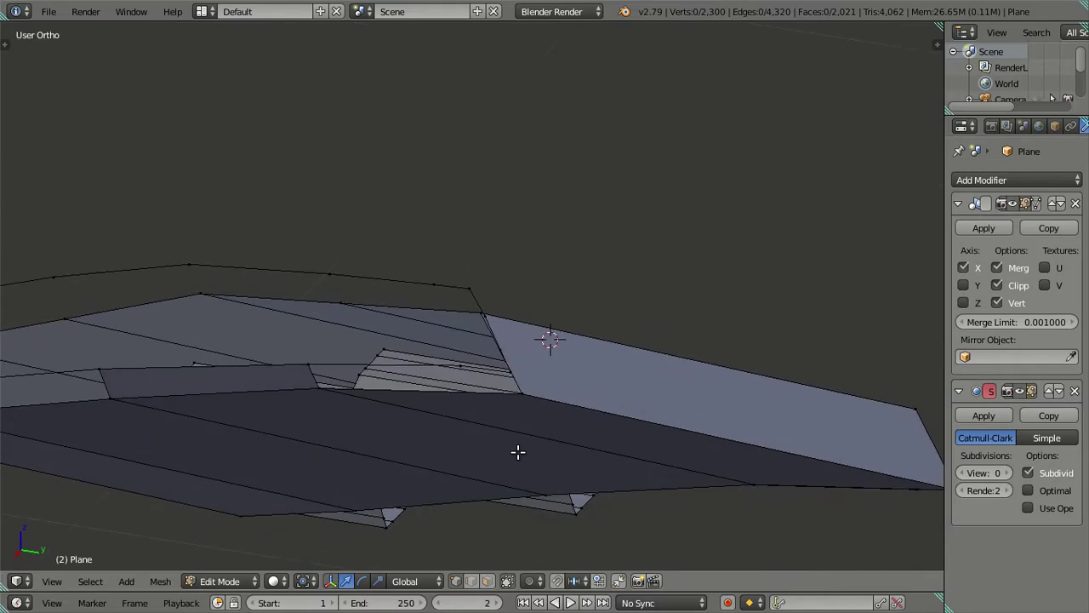
right_click(461, 364)
middle_drag(461, 364, 604, 394)
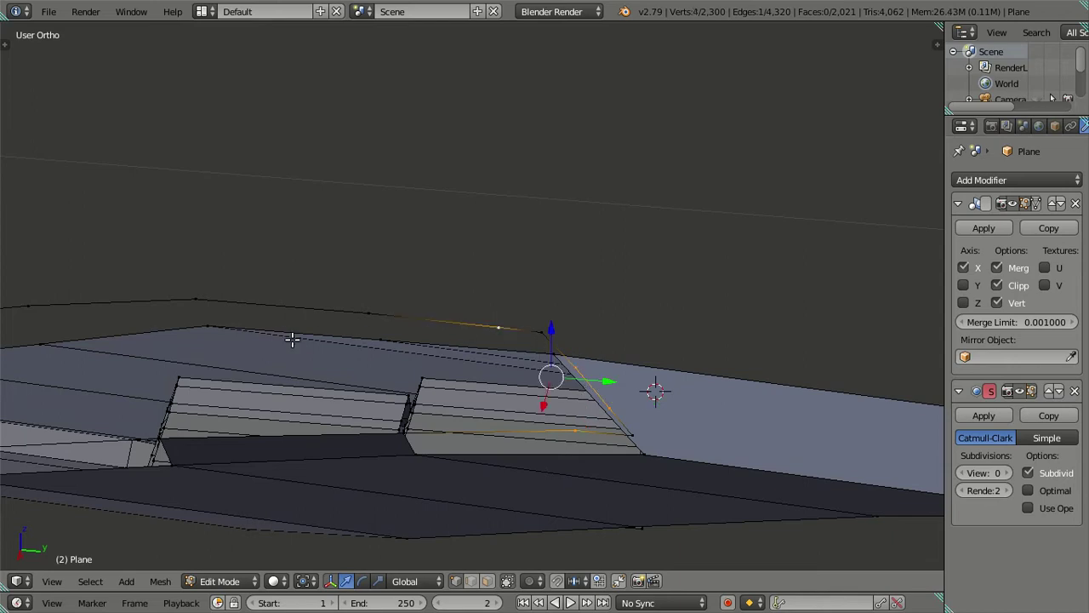
shift+middle_drag(292, 340, 516, 320)
key(x)
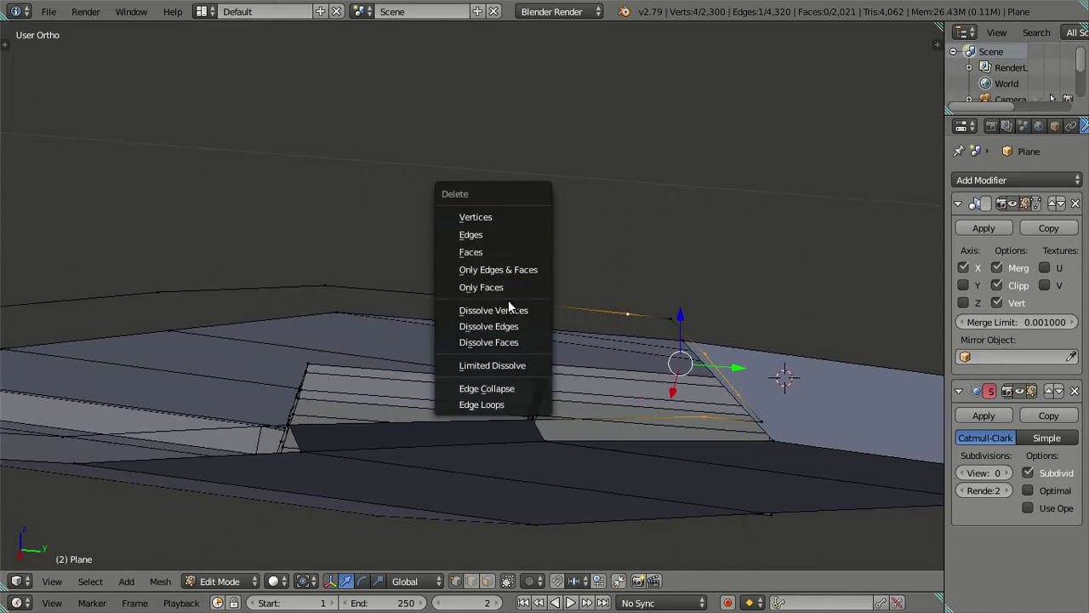
click(509, 305)
Step: Fill a quad face between the vertices at the wing corner
scroll(723, 376, up, 1)
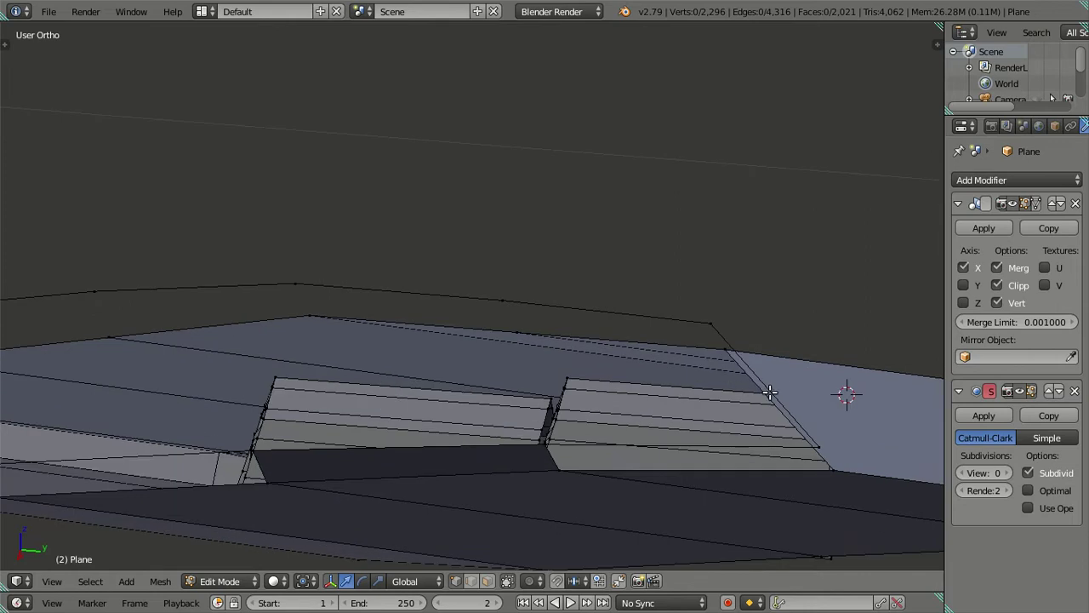
shift+middle_drag(770, 392, 624, 343)
middle_drag(659, 412, 620, 334)
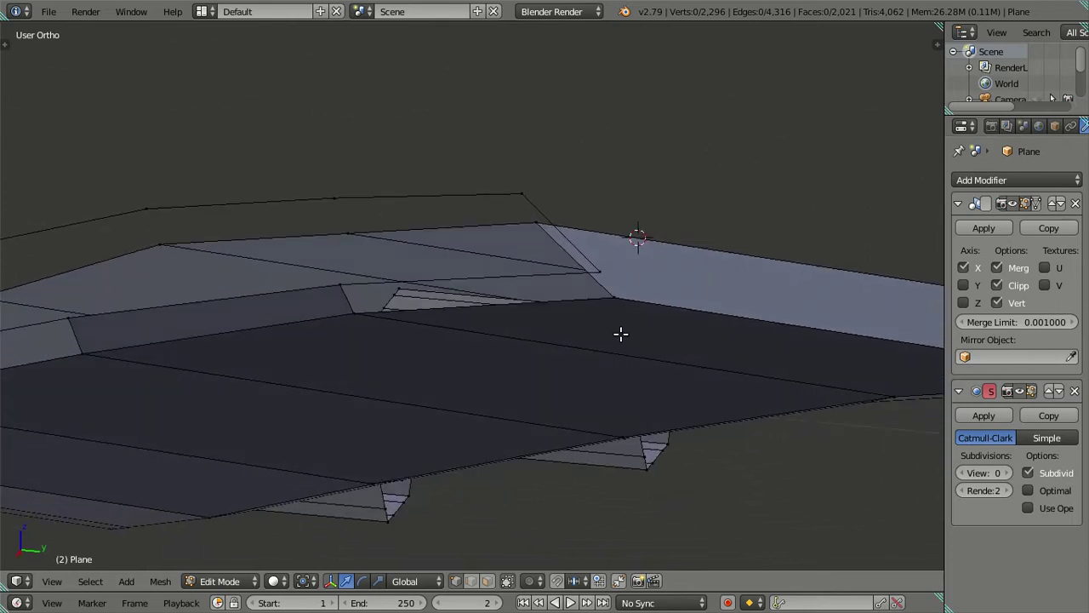
ctrl+right_click(608, 271)
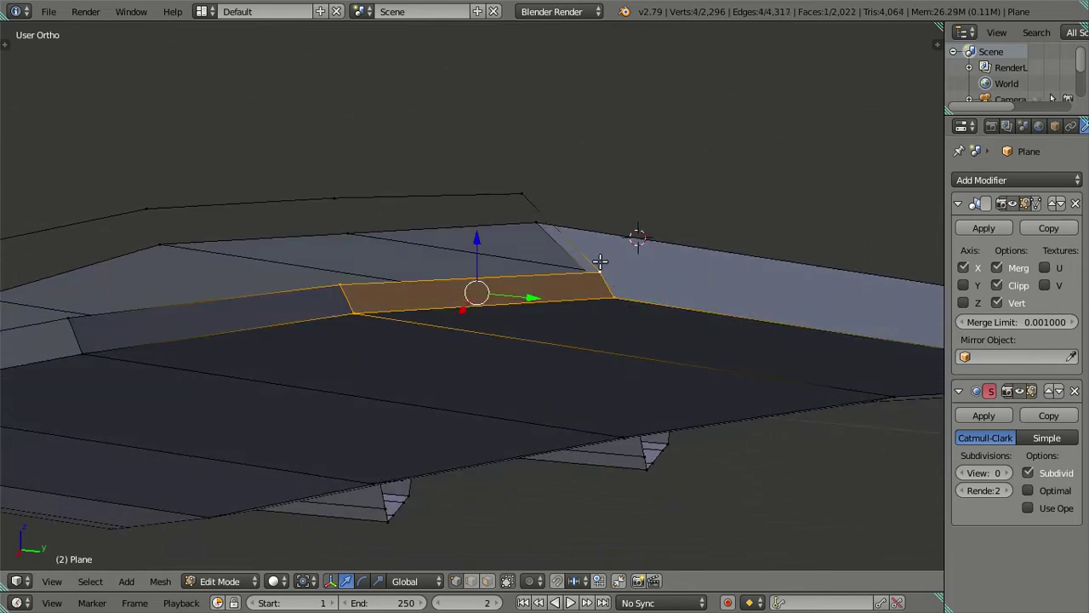
right_click(529, 223)
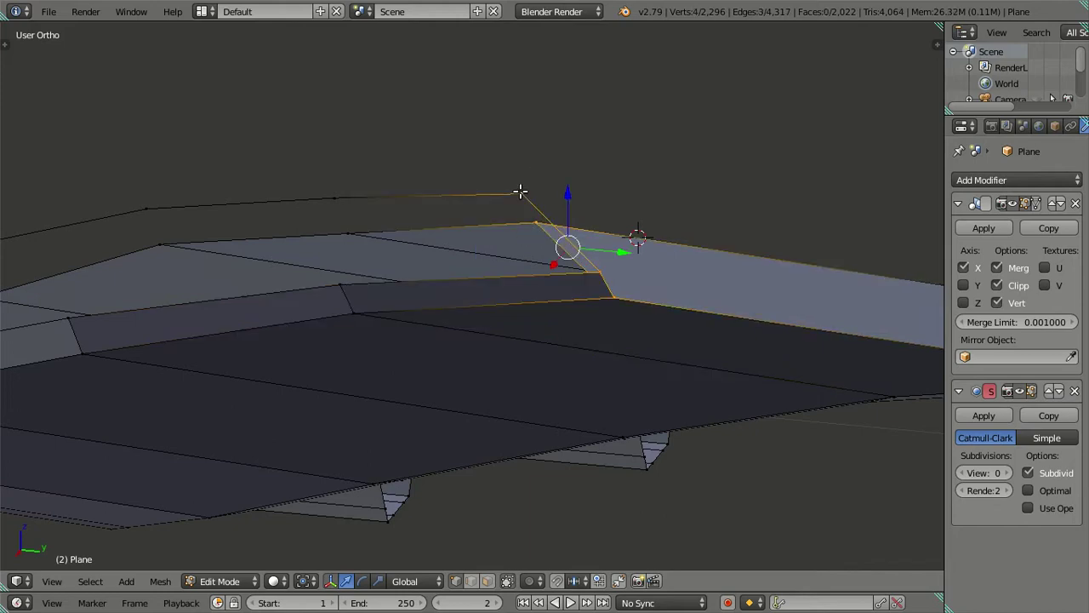
middle_drag(365, 230, 418, 235)
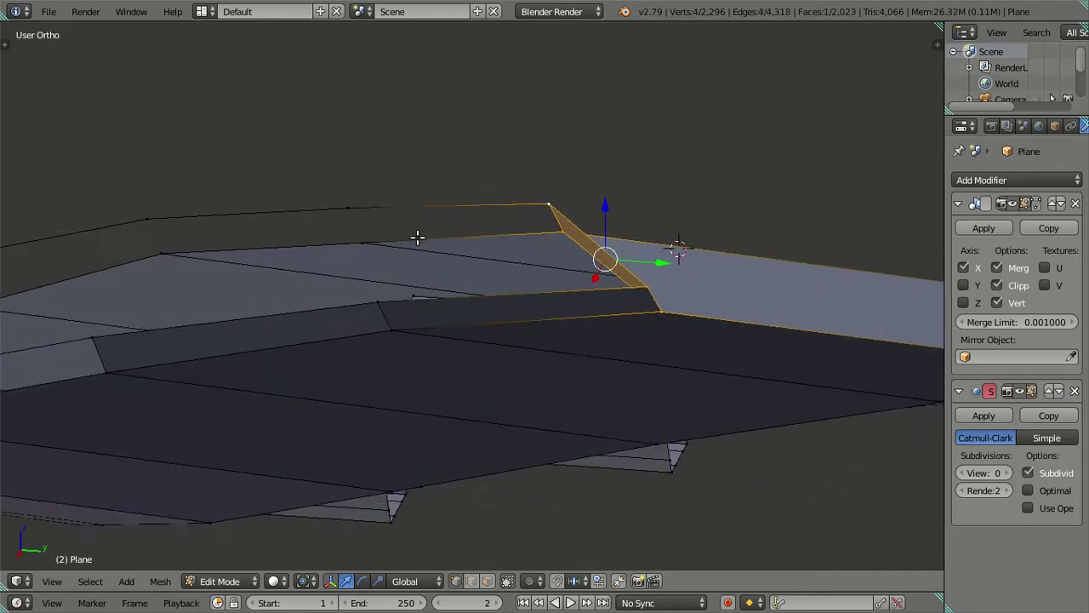
scroll(404, 239, up, 3)
right_click(283, 205)
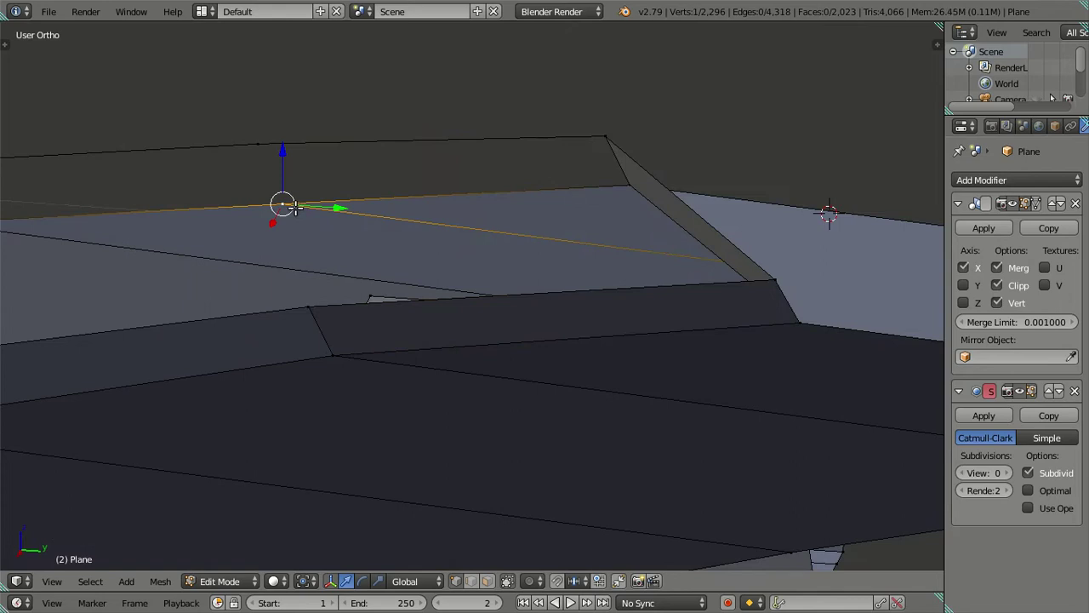
ctrl+right_click(262, 152)
mouse_move(312, 165)
middle_down()
mouse_move(316, 224)
mouse_move(517, 291)
mouse_move(437, 311)
mouse_move(595, 365)
mouse_move(554, 357)
middle_up()
key(f)
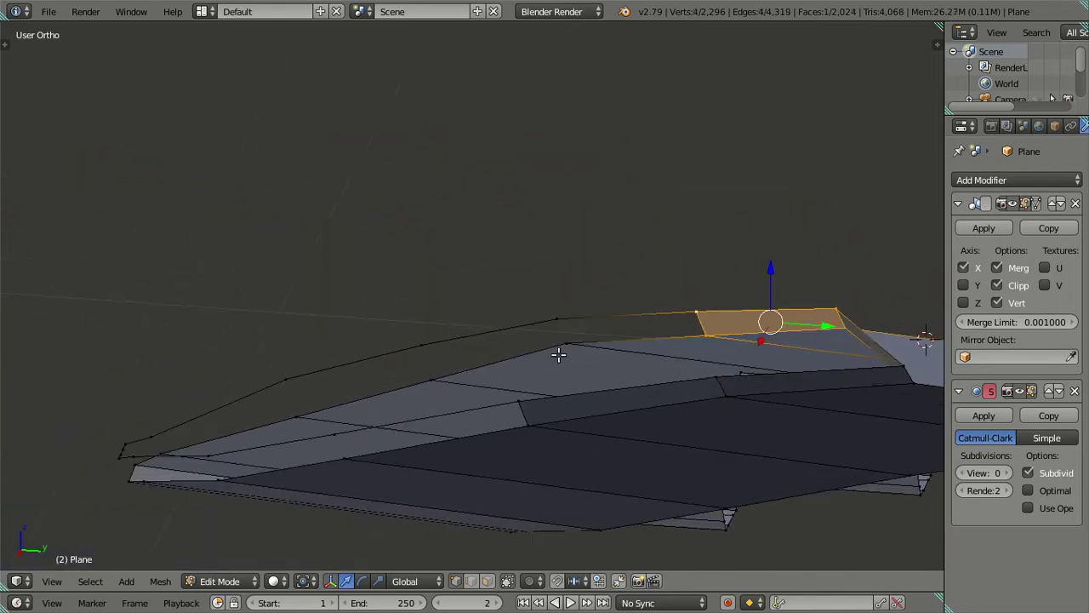
Step: Fill a series of faces vertex by vertex along the wing's front edge
right_click(561, 346)
key(f)
right_click(438, 373)
key(f)
right_click(300, 400)
key(f)
key(a)
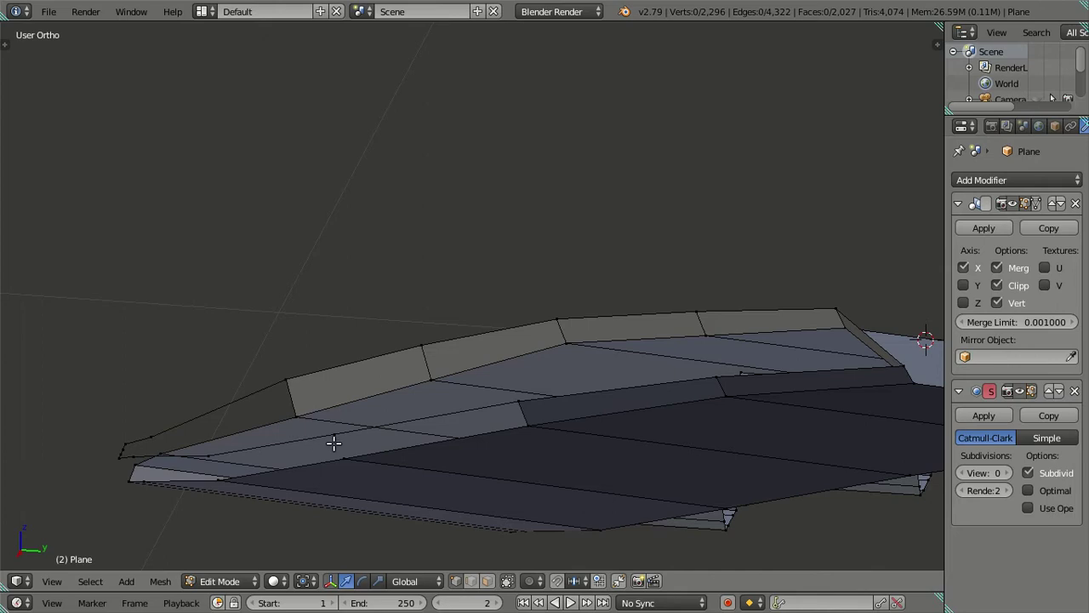
Step: Close the gap in the wing by filling faces between its bordering edges
alt+right_click(332, 434)
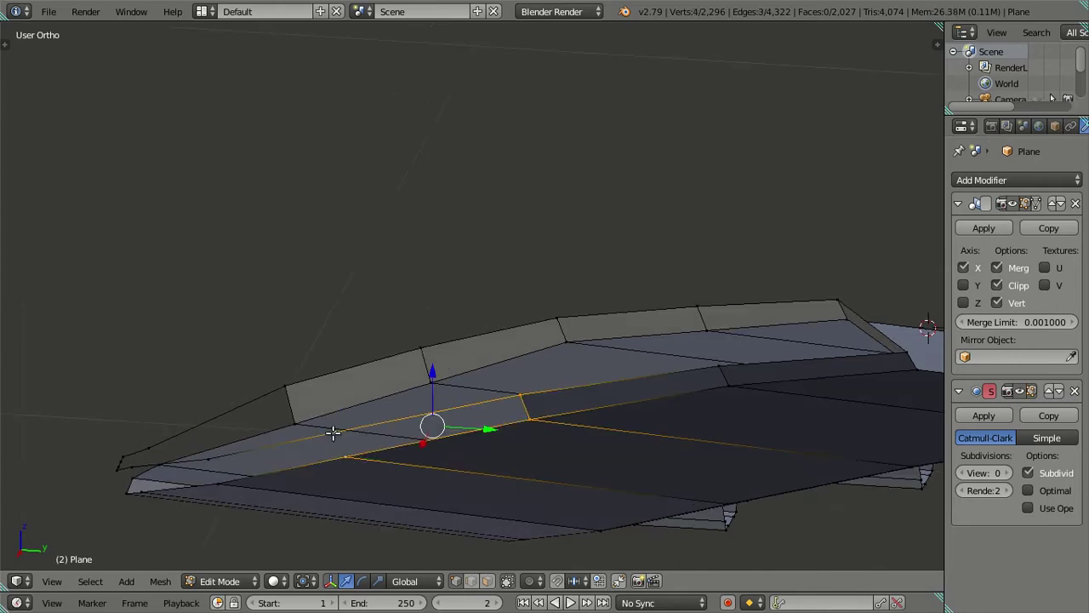
mouse_move(322, 442)
middle_down()
mouse_move(298, 451)
mouse_move(419, 391)
middle_up()
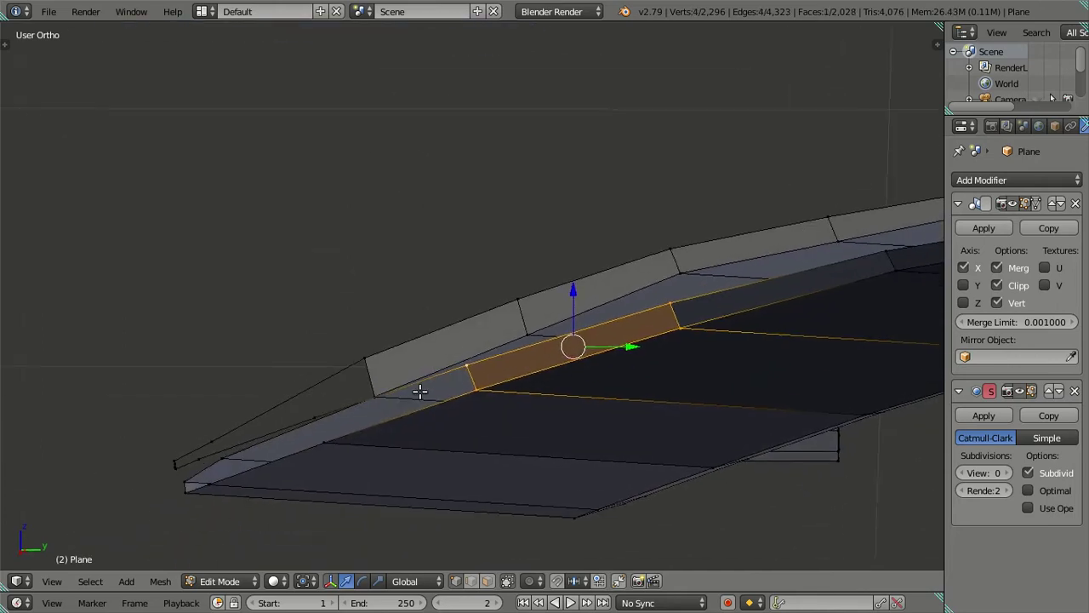
right_click(332, 441)
ctrl+right_click(319, 409)
key(f)
mouse_move(316, 450)
middle_down()
mouse_move(428, 372)
mouse_move(349, 457)
mouse_move(331, 374)
middle_up()
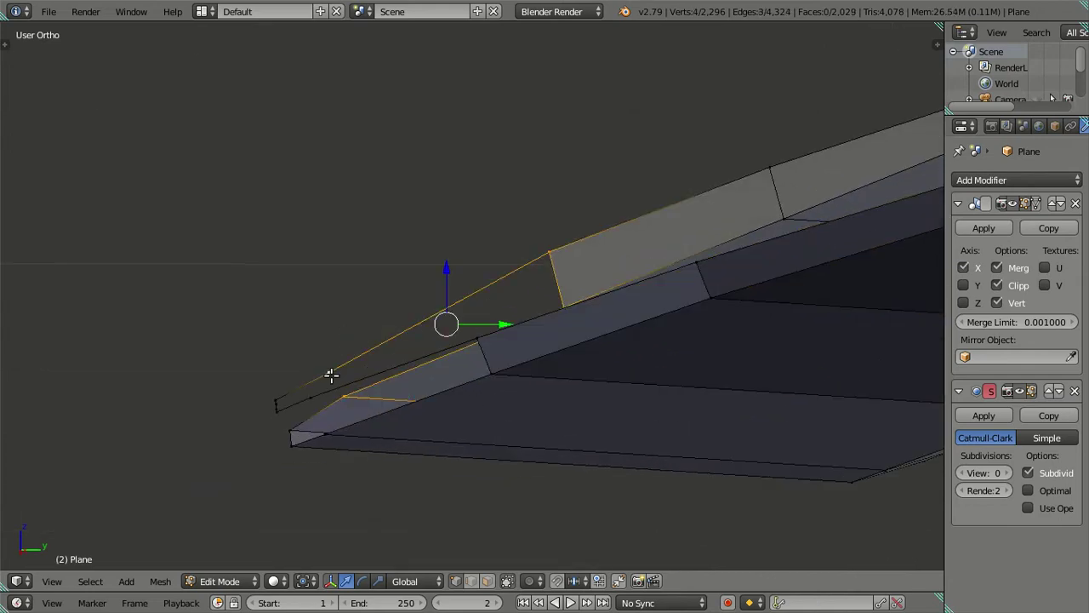
key(f)
Step: Fill a face between the edges at the wing tip
right_click(325, 437)
ctrl+right_click(349, 407)
mouse_move(357, 413)
middle_down()
mouse_move(384, 438)
mouse_move(536, 406)
mouse_move(401, 382)
mouse_move(456, 364)
mouse_move(458, 414)
middle_up()
key(a)
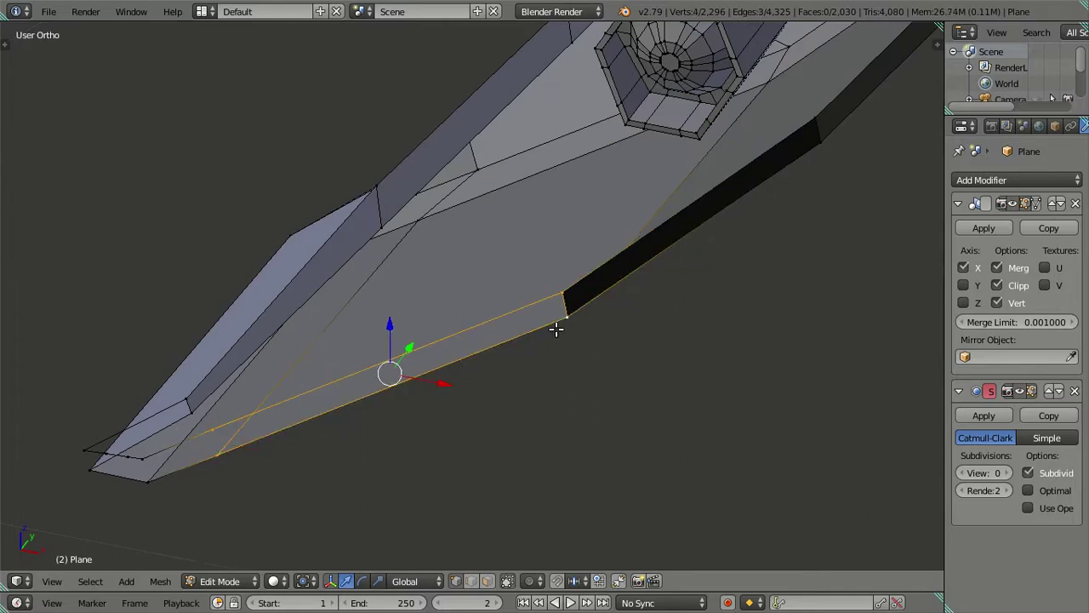
key(f)
key(a)
mouse_move(263, 454)
middle_down()
mouse_move(482, 416)
mouse_move(383, 457)
mouse_move(539, 343)
mouse_move(529, 357)
middle_up()
Step: Merge a tip vertex onto its neighbour and dissolve the leftover tip vertex
right_click(441, 383)
key(g)
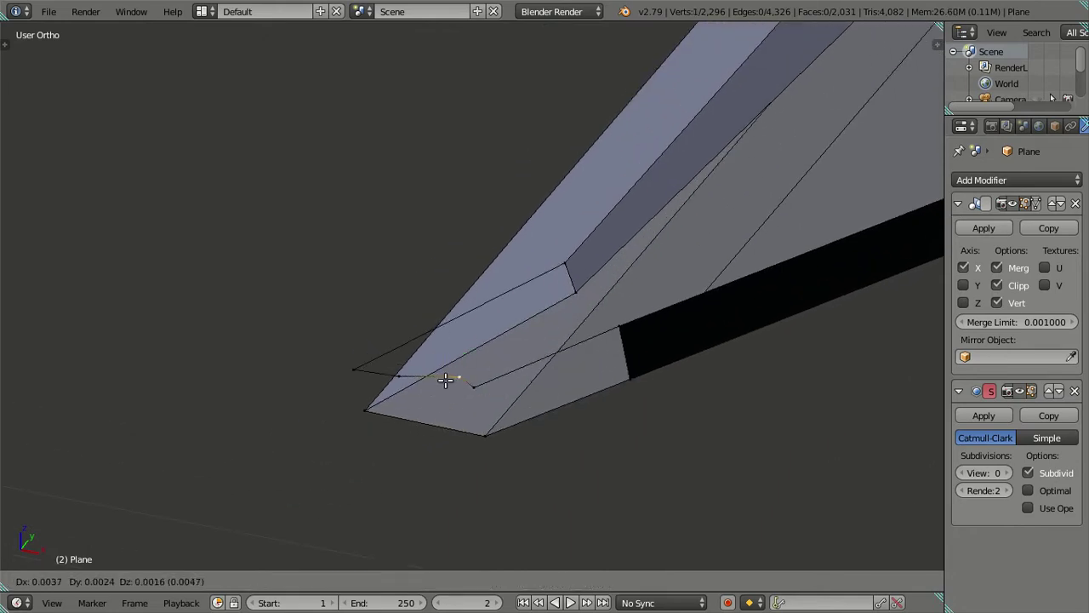
click(461, 376)
key(x)
key(Escape)
key(x)
click(458, 360)
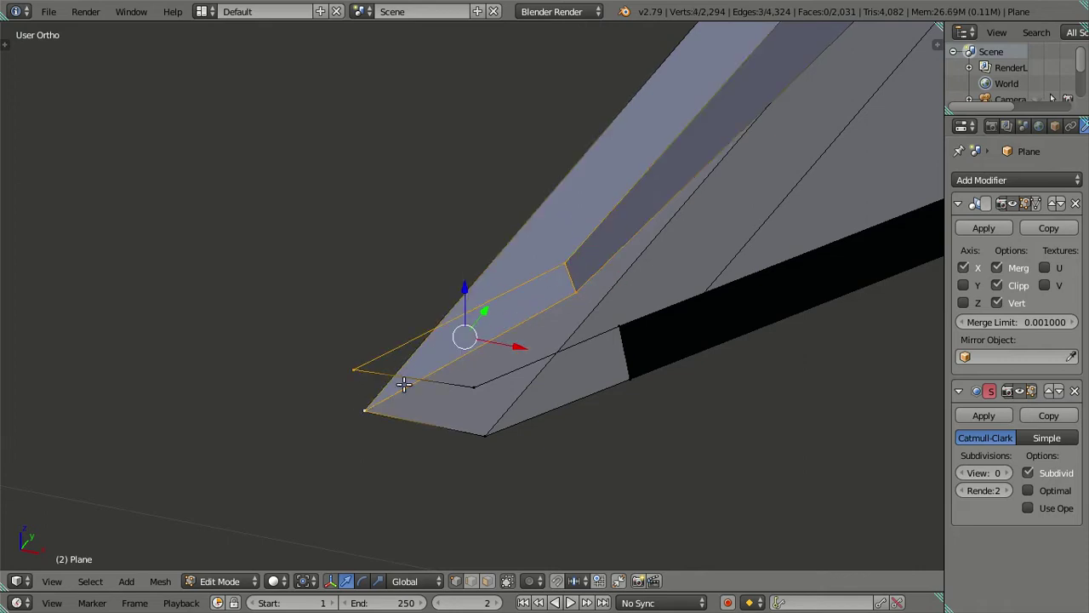
Step: Fill the tip quad with a face, undoing an unwanted tip deletion
key(f)
key(ctrl+z)
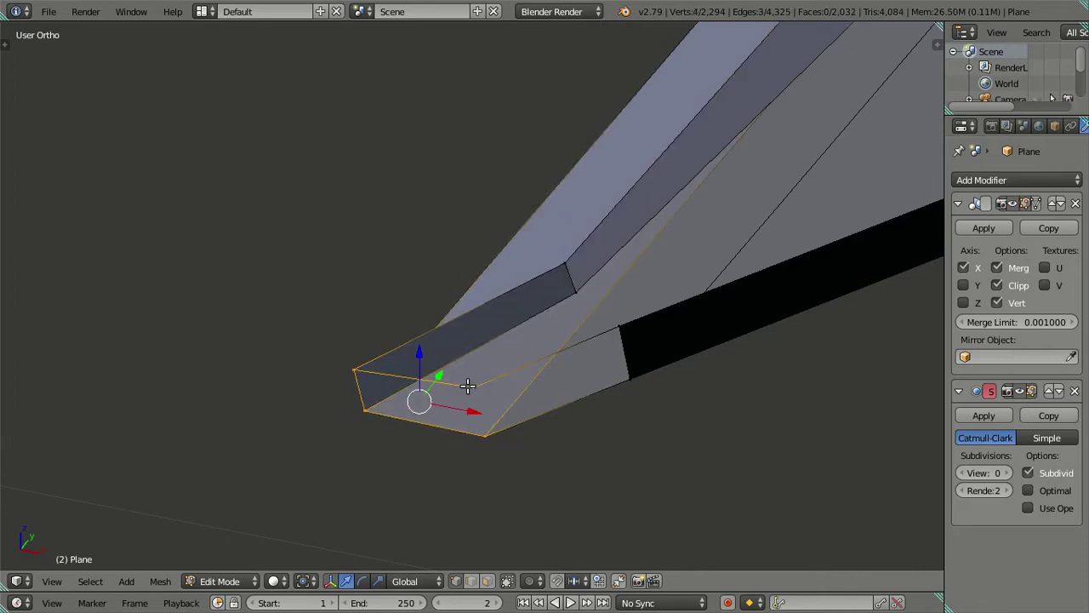
key(f)
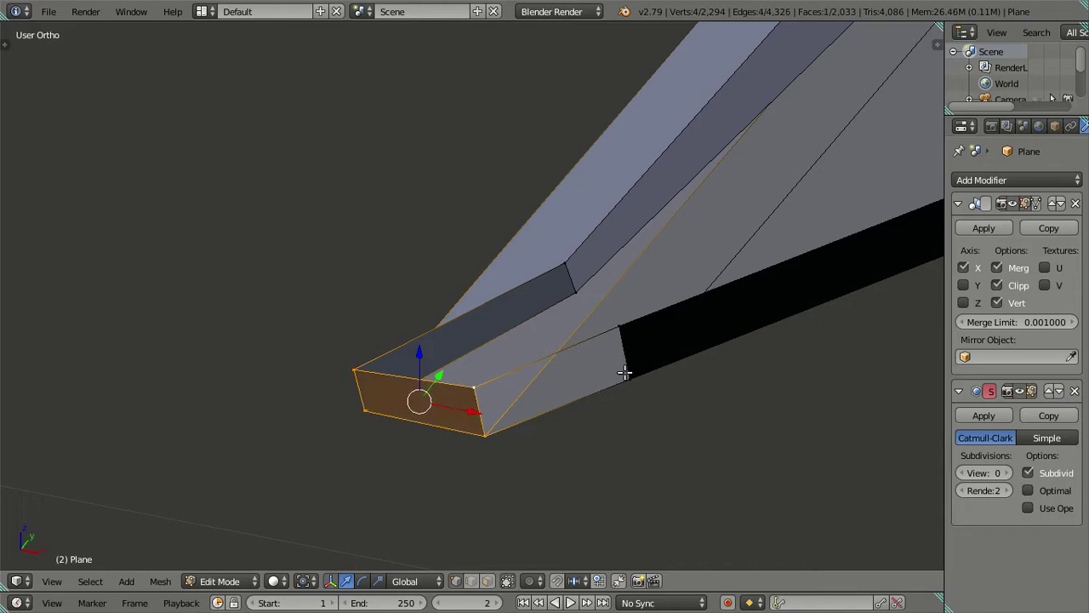
right_click(612, 336)
key(x)
click(723, 406)
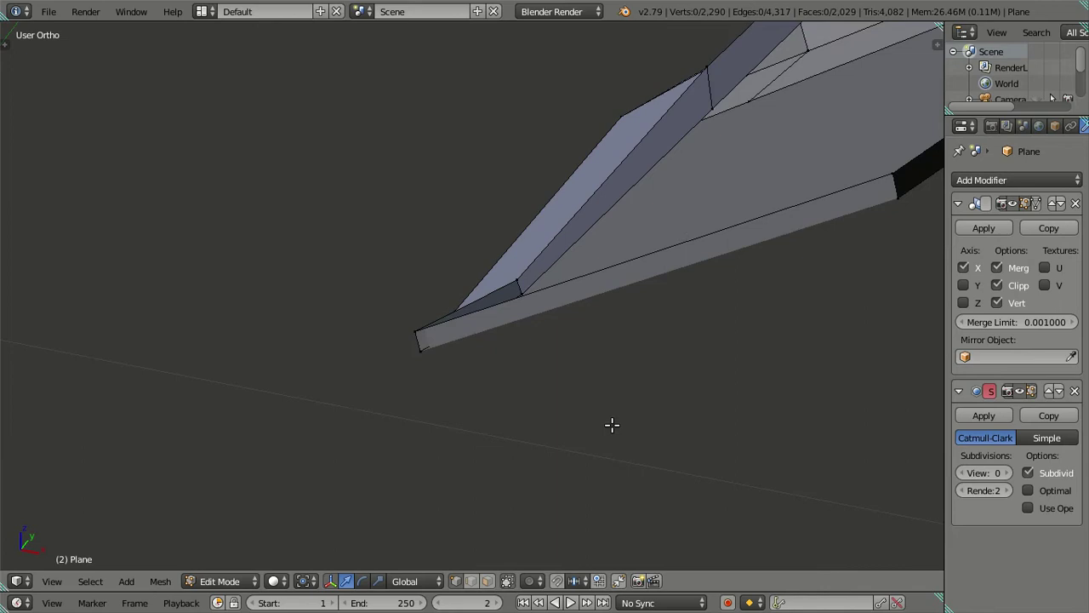
key(ctrl+z)
key(ctrl+z)
Step: Cap the wing tip opening with a face and dissolve the old edge loop across the wing
key(f)
key(a)
mouse_move(516, 382)
middle_down()
mouse_move(644, 321)
mouse_move(443, 401)
mouse_move(597, 275)
mouse_move(501, 258)
mouse_move(449, 313)
mouse_move(632, 396)
middle_up()
alt+right_click(637, 332)
key(x)
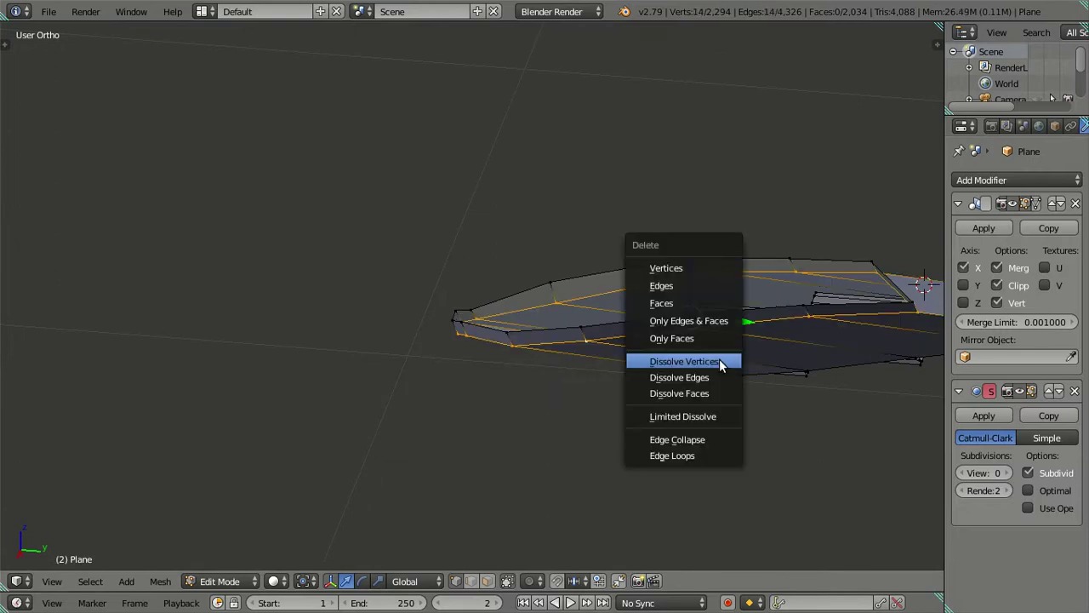
click(647, 378)
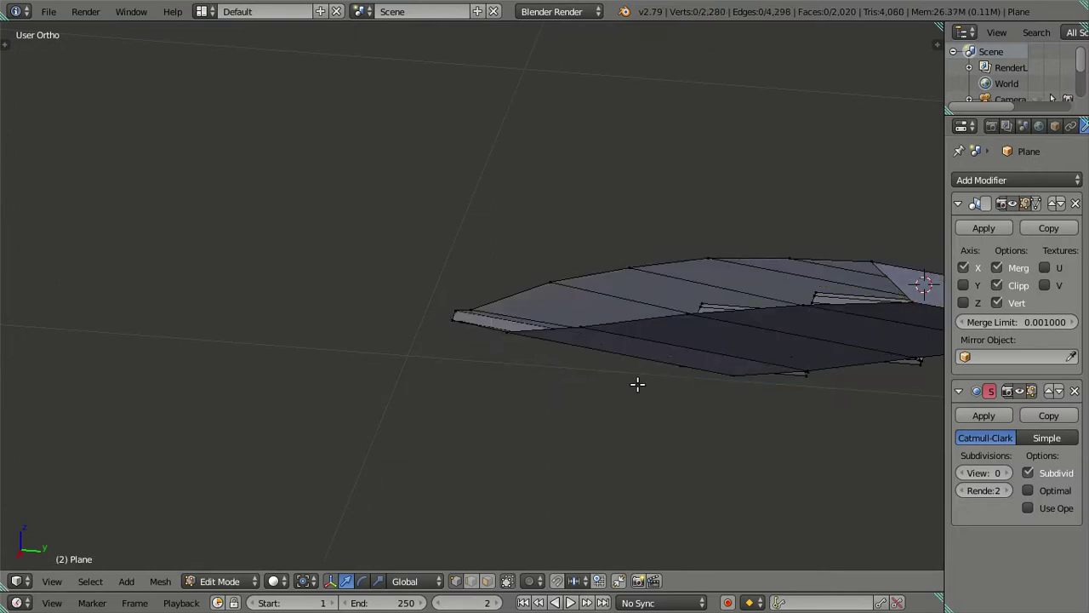
key(a)
key(a)
Step: Add a loop cut running lengthwise along the wing and slide it into place
mouse_move(662, 349)
middle_down()
mouse_move(536, 418)
mouse_move(538, 346)
mouse_move(610, 382)
mouse_move(596, 418)
mouse_move(602, 482)
mouse_move(557, 413)
mouse_move(511, 377)
mouse_move(479, 362)
mouse_move(466, 393)
mouse_move(630, 382)
middle_up()
scroll(641, 379, up, 3)
key(ctrl+r)
click(706, 307)
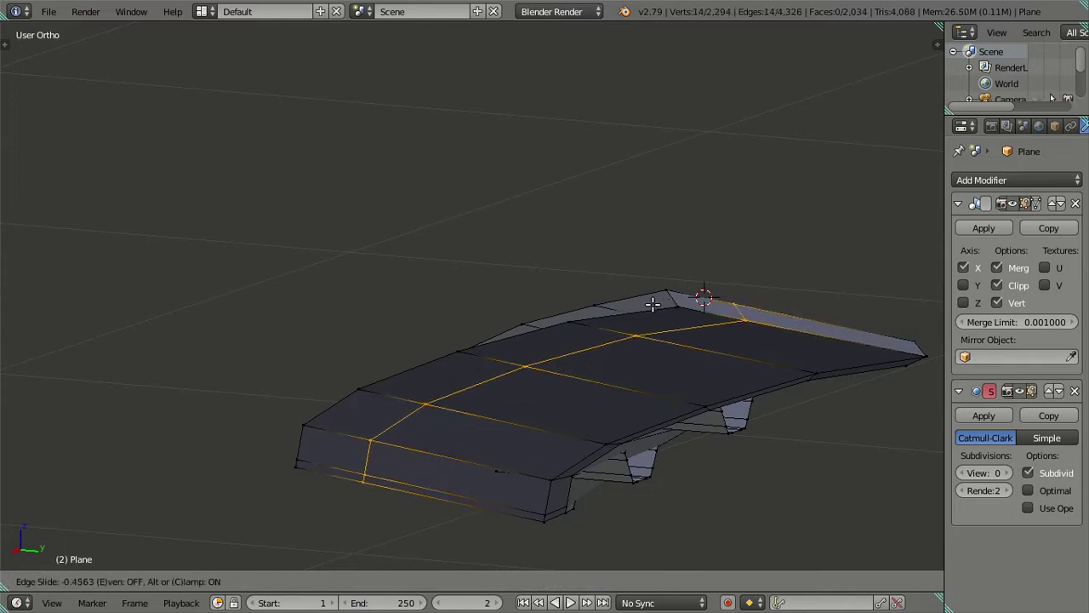
click(598, 298)
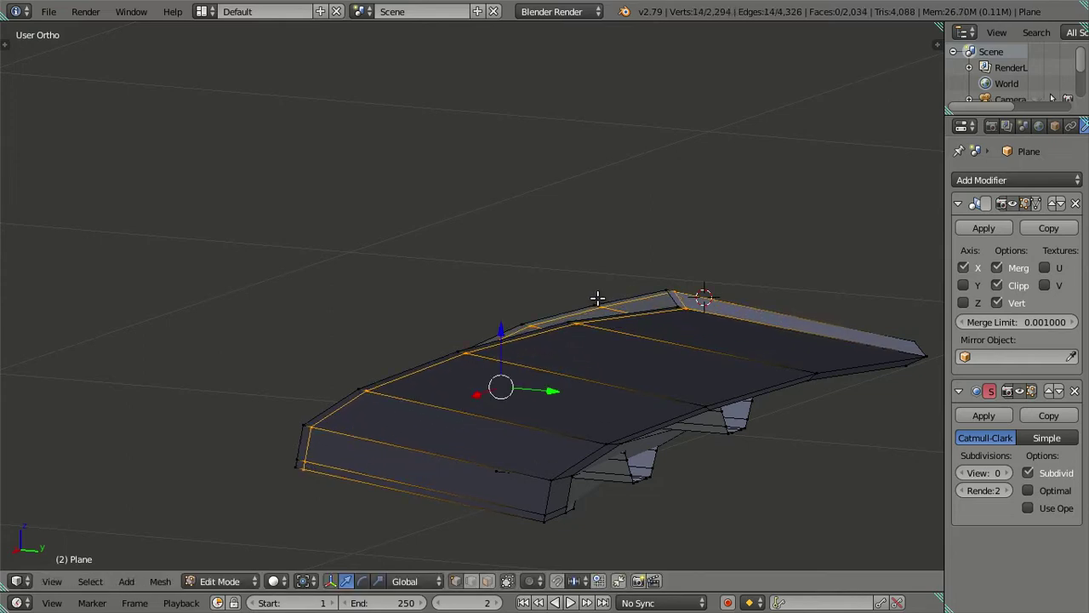
key(a)
scroll(570, 363, down, 3)
mouse_move(570, 363)
middle_down()
mouse_move(608, 443)
mouse_move(603, 478)
mouse_move(462, 414)
mouse_move(465, 373)
mouse_move(666, 434)
mouse_move(720, 401)
mouse_move(756, 400)
middle_up()
scroll(603, 478, up, 3)
scroll(464, 373, down, 5)
key(Tab)
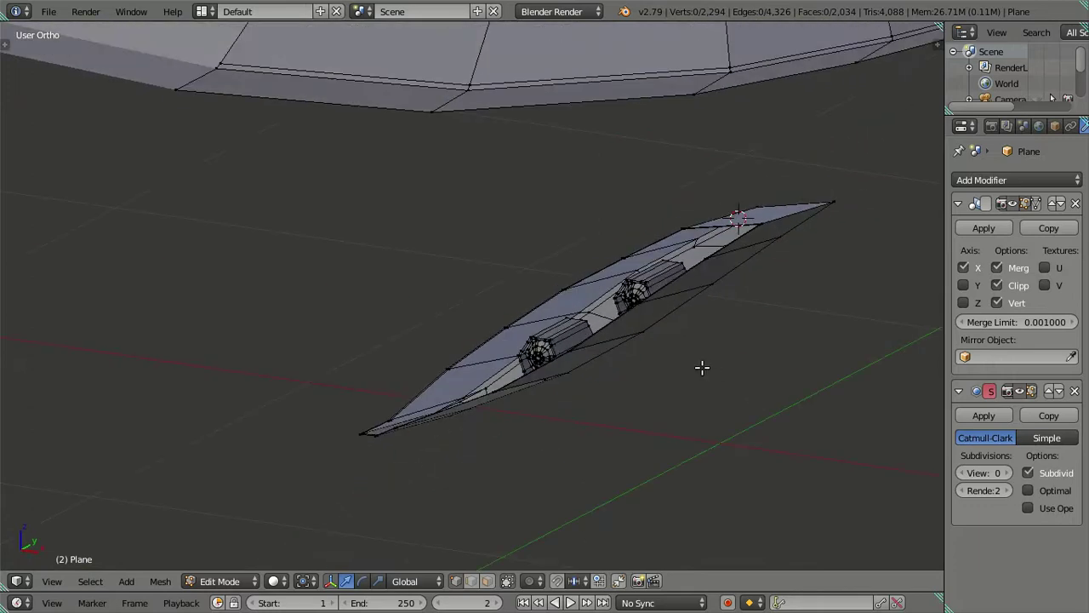
scroll(700, 366, down, 2)
scroll(652, 353, up, 10)
scroll(652, 355, up, 1)
scroll(664, 367, down, 4)
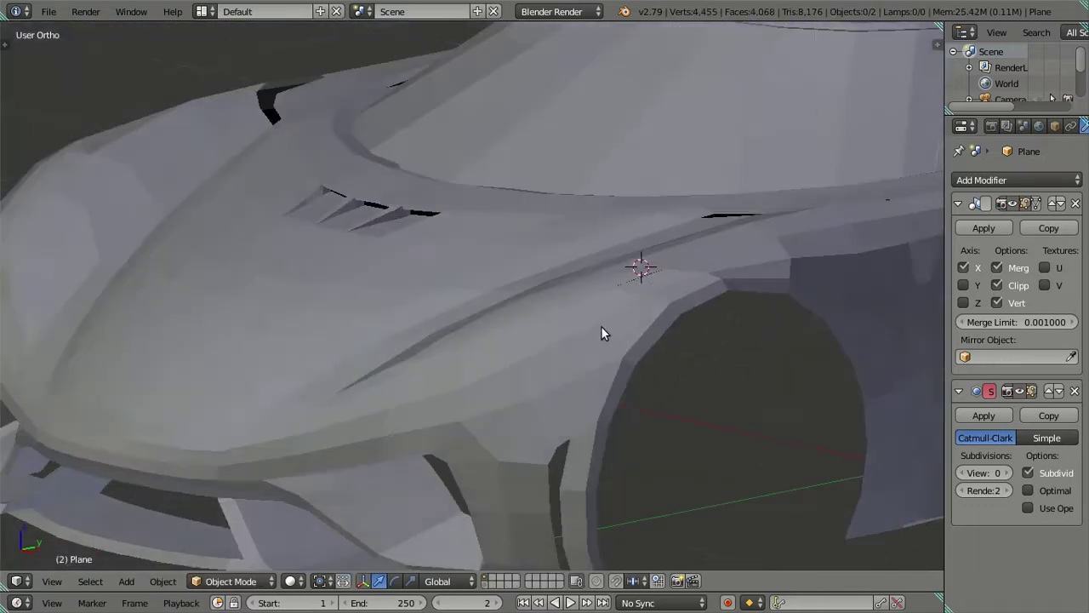
middle_drag(601, 326, 926, 418)
key(ctrl+1)
key(ctrl+2)
mouse_move(913, 460)
middle_down()
mouse_move(610, 377)
mouse_move(637, 413)
mouse_move(593, 338)
mouse_move(451, 223)
mouse_move(414, 256)
mouse_move(423, 293)
mouse_move(423, 233)
middle_up()
scroll(606, 242, up, 3)
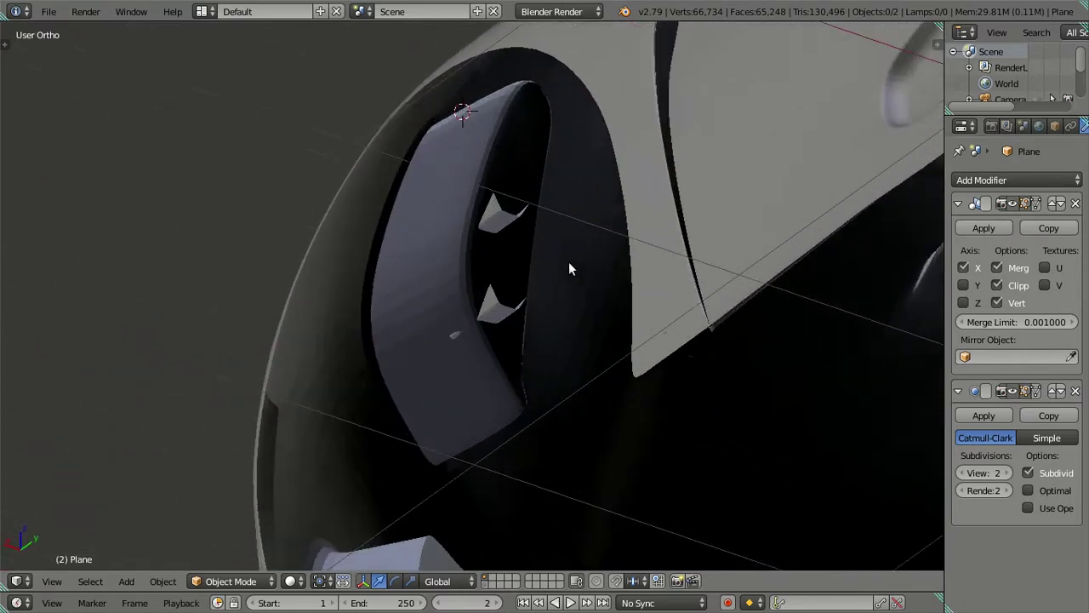
scroll(568, 263, up, 1)
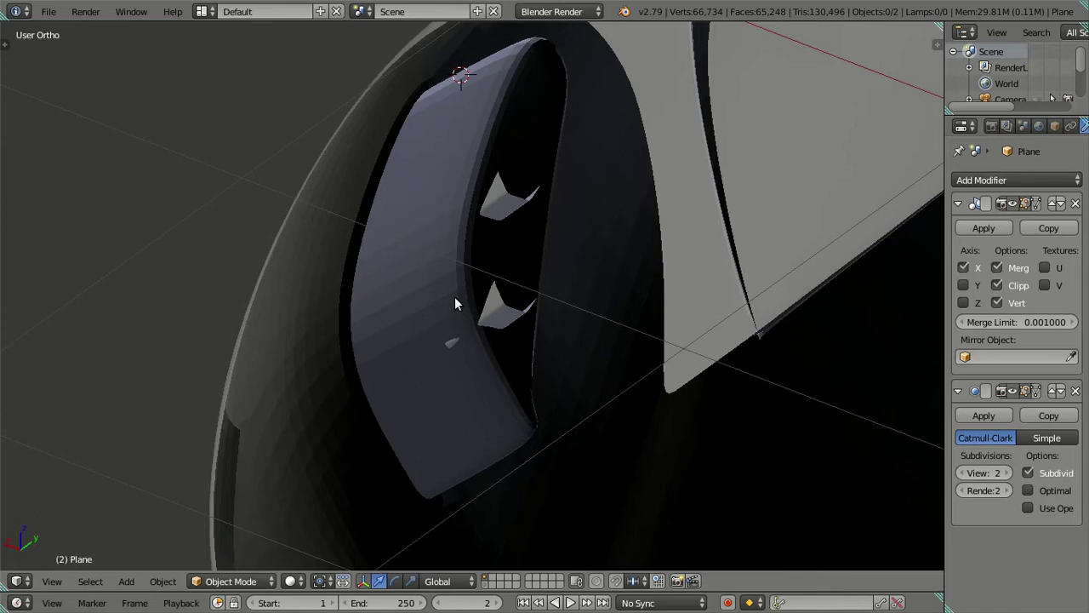
mouse_move(455, 304)
middle_down()
mouse_move(455, 282)
mouse_move(452, 305)
mouse_move(534, 407)
mouse_move(583, 436)
mouse_move(601, 433)
mouse_move(604, 447)
mouse_move(596, 404)
mouse_move(486, 311)
mouse_move(441, 314)
mouse_move(452, 242)
mouse_move(405, 234)
mouse_move(452, 309)
mouse_move(484, 480)
mouse_move(589, 455)
mouse_move(535, 390)
mouse_move(590, 464)
mouse_move(776, 440)
middle_up()
mouse_move(711, 388)
middle_down()
mouse_move(754, 331)
mouse_move(830, 300)
middle_up()
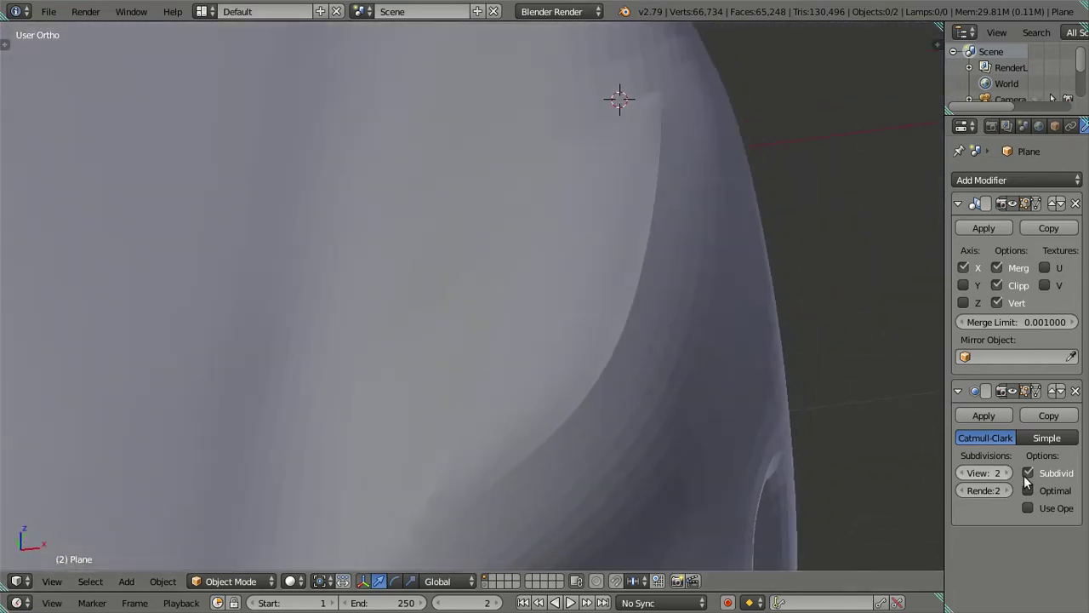
double_click(964, 472)
scroll(518, 380, down, 2)
scroll(551, 365, down, 5)
key(Tab)
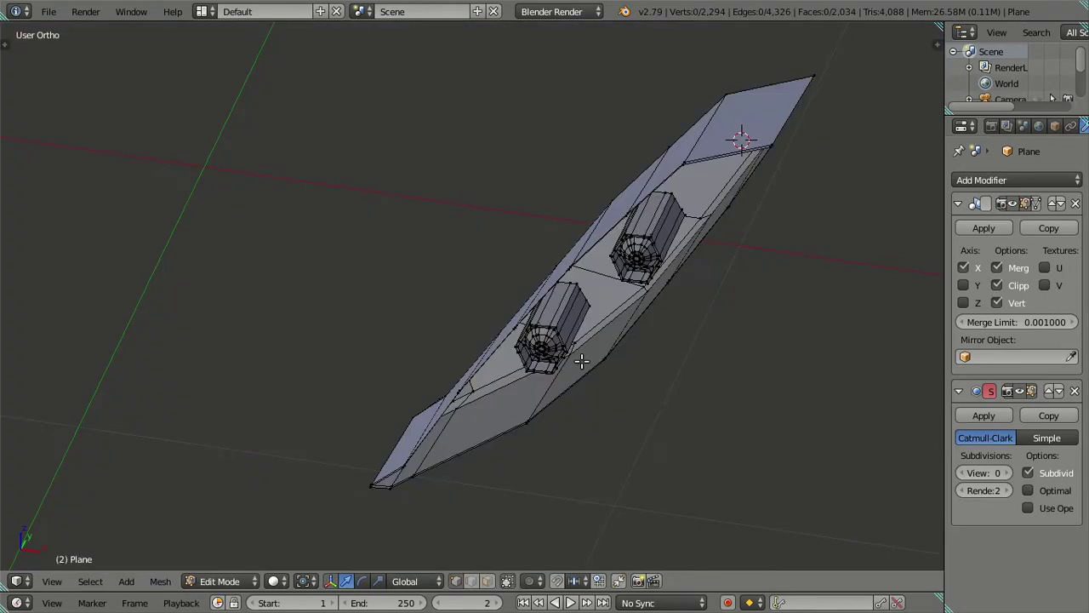
Step: Reveal all hidden geometry, then hide three rows of the vent's faces
key(alt+h)
key(a)
mouse_move(649, 349)
middle_down()
mouse_move(595, 389)
mouse_move(525, 368)
mouse_move(518, 423)
mouse_move(502, 416)
middle_up()
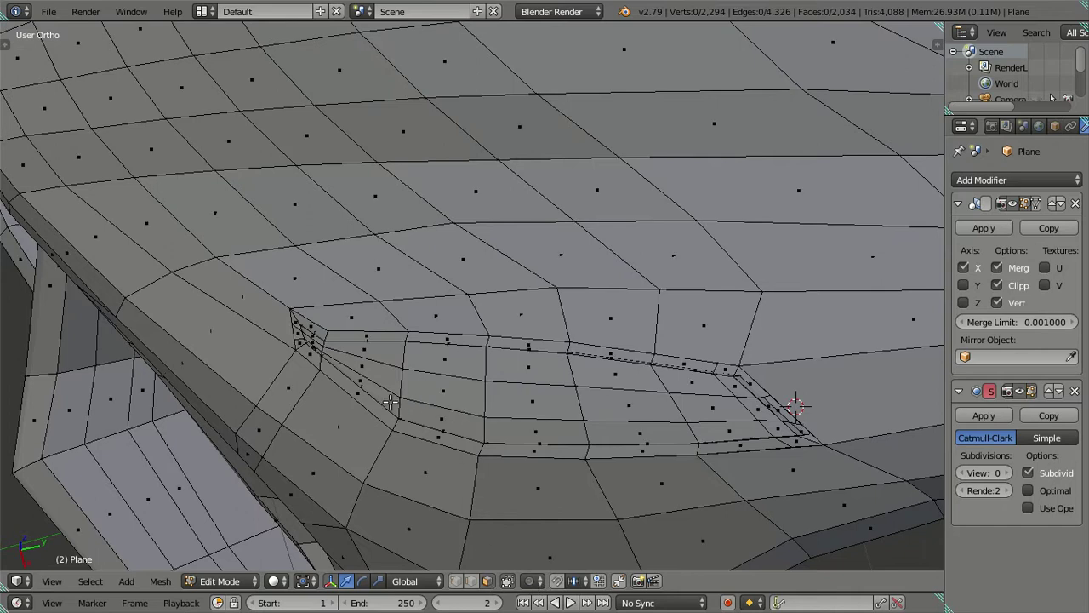
ctrl+right_click(720, 433)
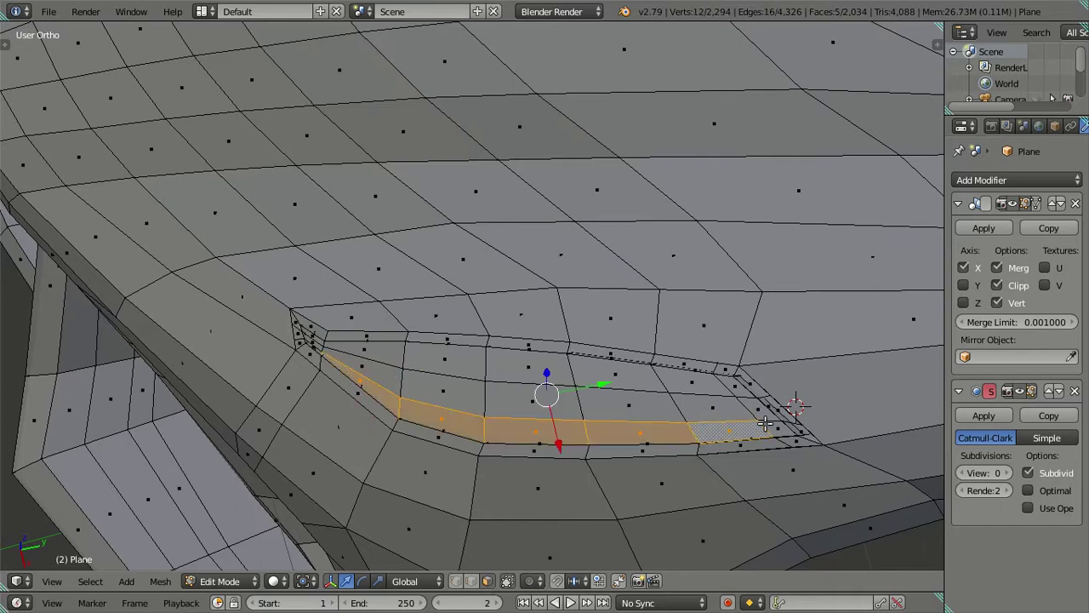
ctrl+shift+right_click(389, 357)
ctrl+shift+right_click(727, 390)
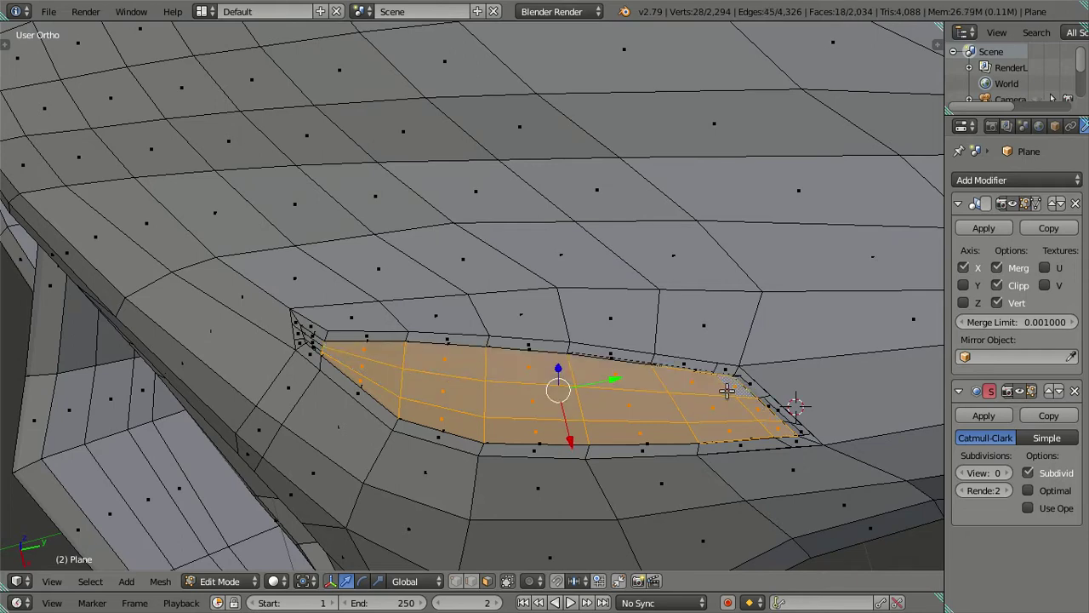
key(h)
mouse_move(686, 409)
middle_down()
mouse_move(764, 337)
mouse_move(800, 333)
mouse_move(822, 377)
mouse_move(711, 348)
mouse_move(676, 457)
mouse_move(639, 394)
mouse_move(646, 462)
mouse_move(578, 425)
middle_up()
Step: Hide the linked hull part below the slot and select the fin's bottom edge loop
middle_drag(512, 386, 516, 352)
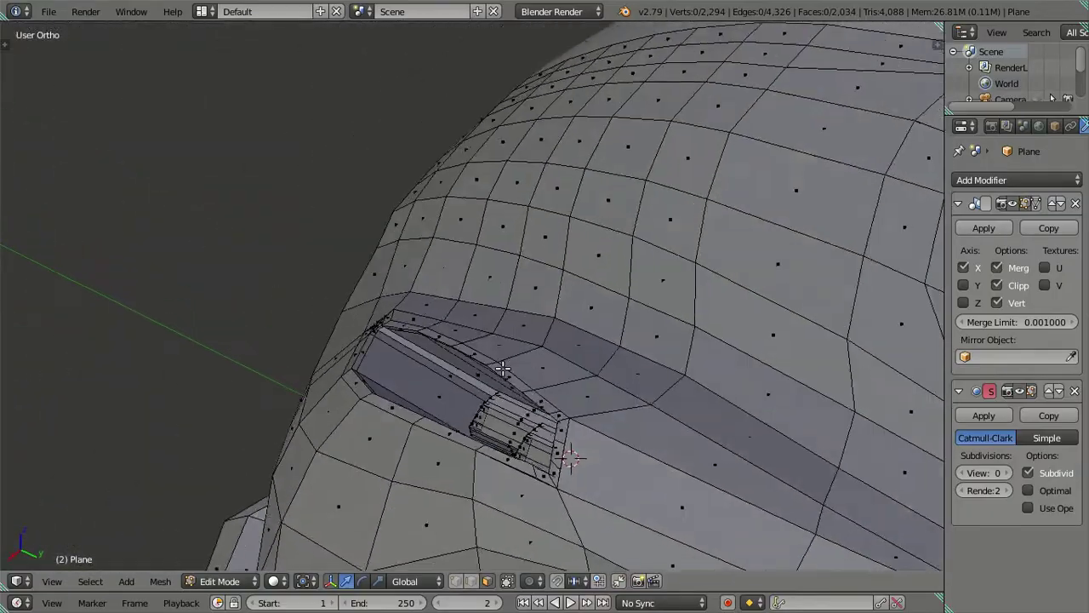
scroll(516, 351, up, 5)
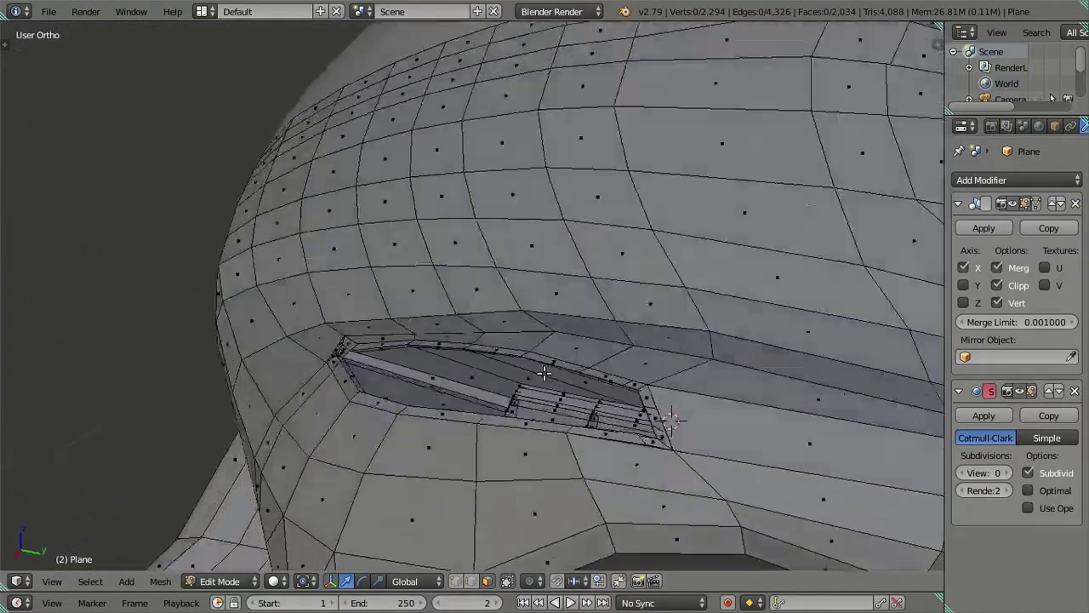
mouse_move(516, 352)
middle_down()
mouse_move(579, 437)
mouse_move(601, 508)
middle_up()
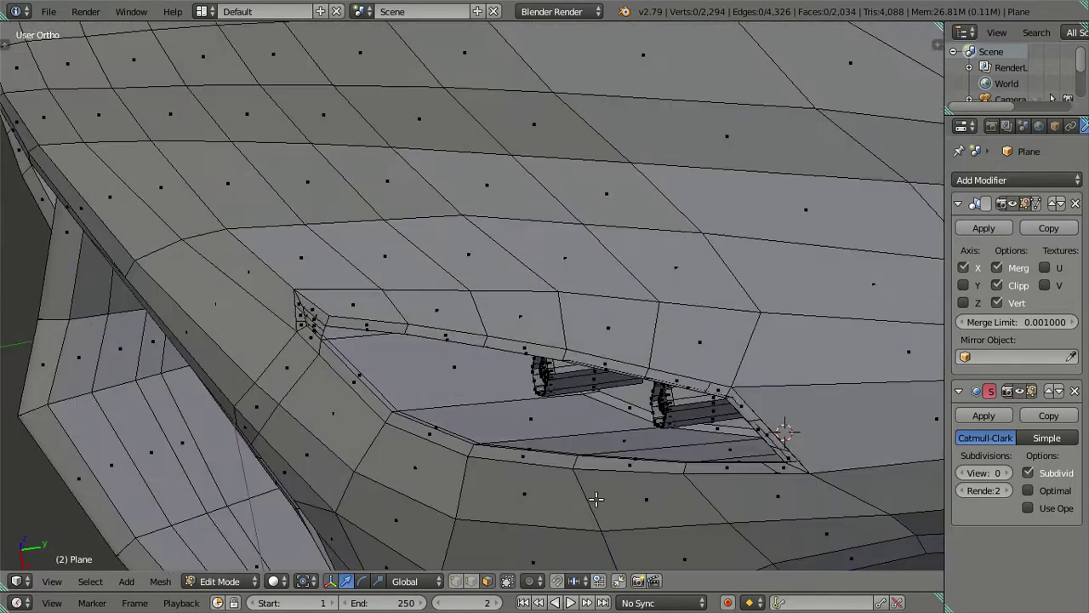
right_click(602, 508)
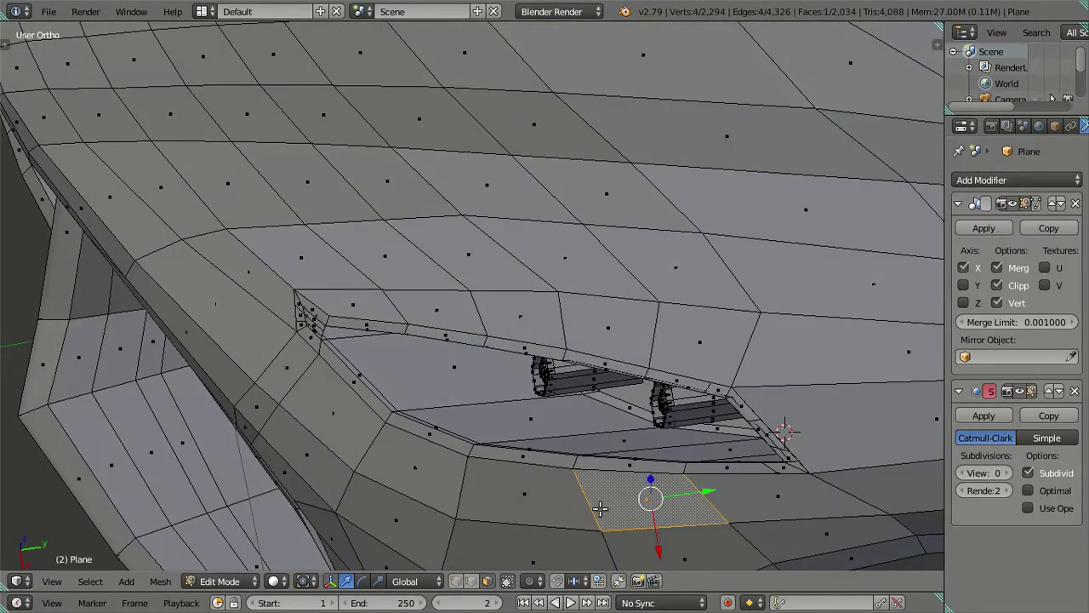
key(l)
key(h)
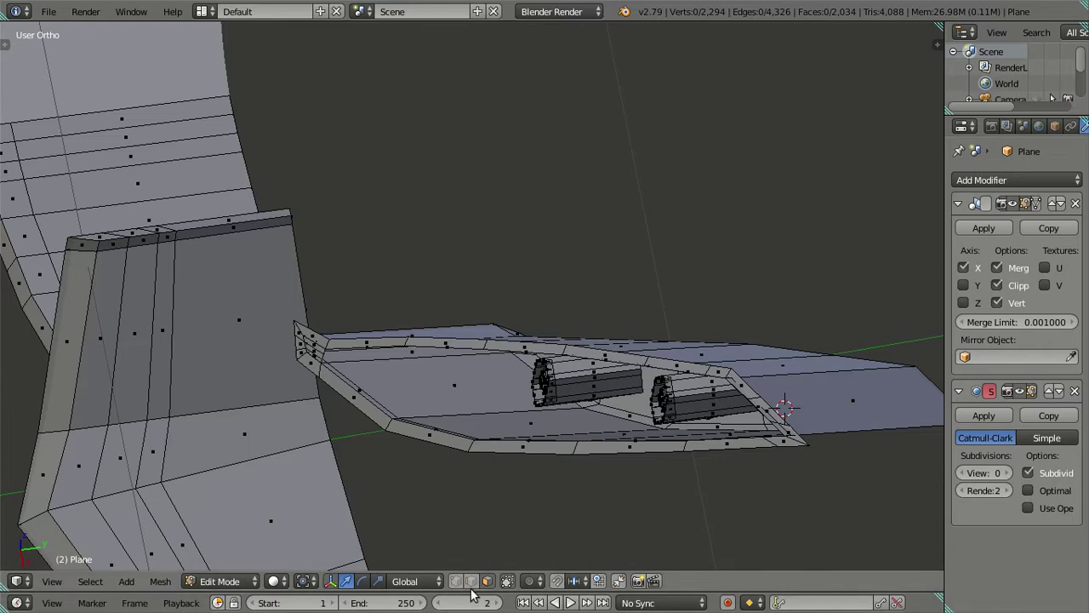
middle_drag(526, 461, 545, 526)
alt+right_click(542, 460)
mouse_move(571, 482)
middle_down()
mouse_move(491, 375)
mouse_move(486, 389)
mouse_move(462, 383)
mouse_move(467, 364)
mouse_move(477, 414)
mouse_move(426, 377)
mouse_move(440, 434)
middle_up()
Step: Extrude the fin's edge loop twice, nudging each new row along Y
scroll(440, 434, up, 1)
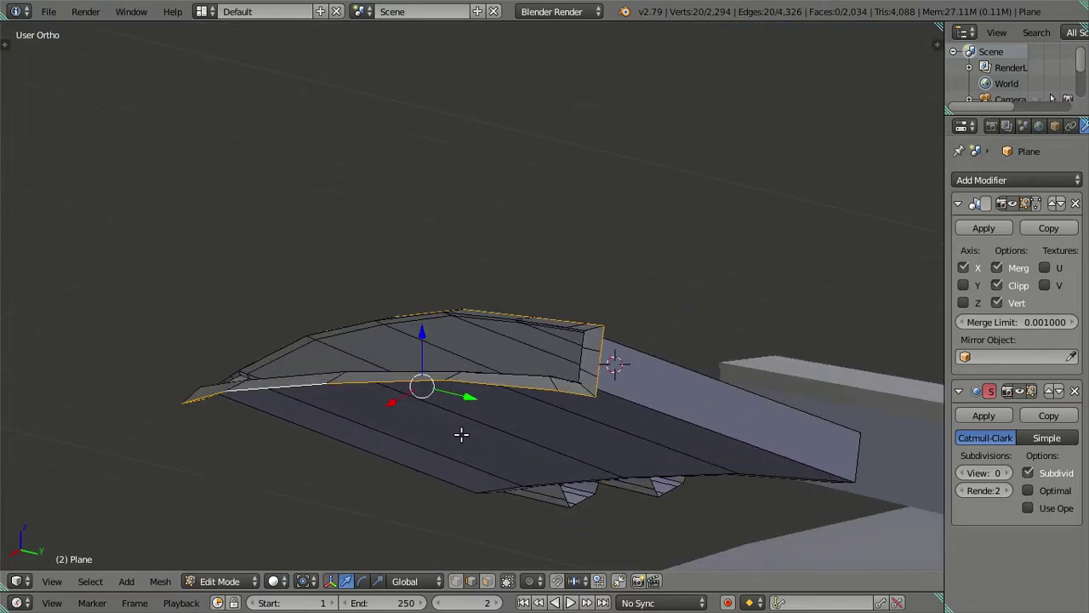
key(e)
right_click(502, 449)
key(g)
key(y)
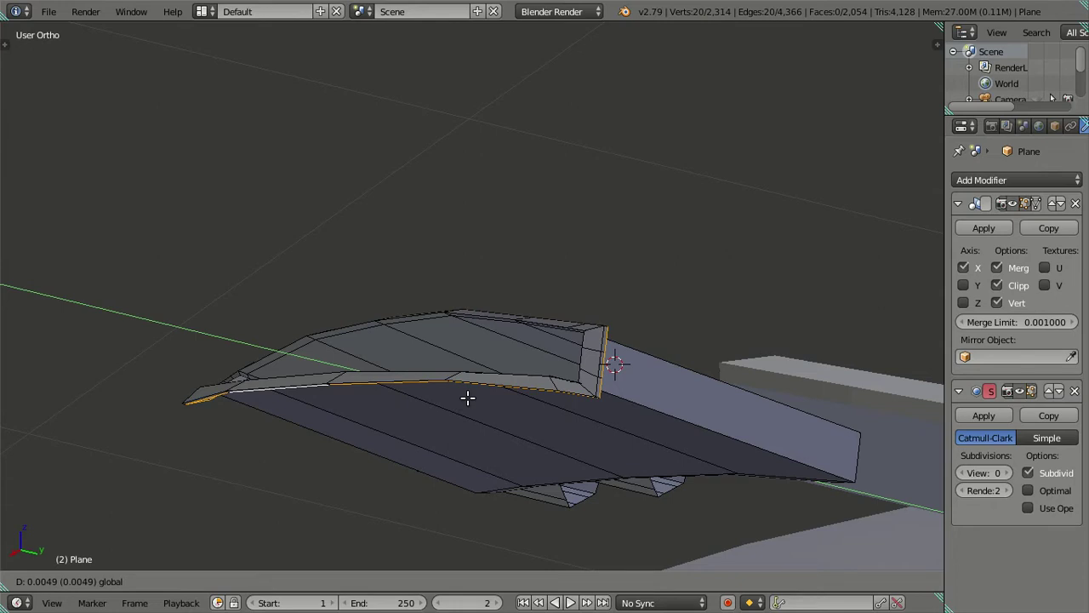
click(468, 397)
key(e)
right_click(490, 411)
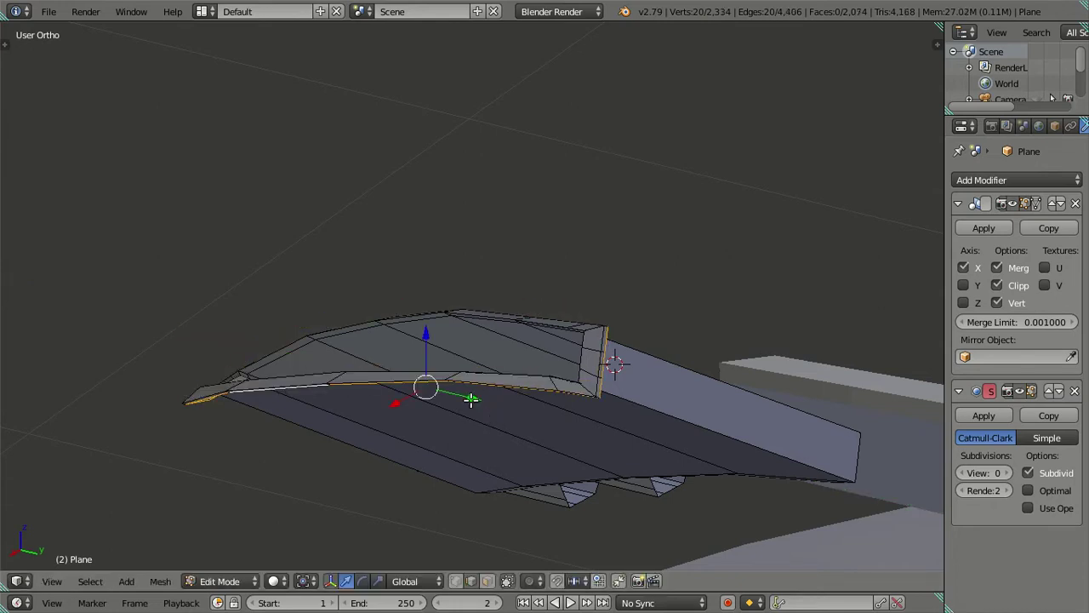
key(g)
key(y)
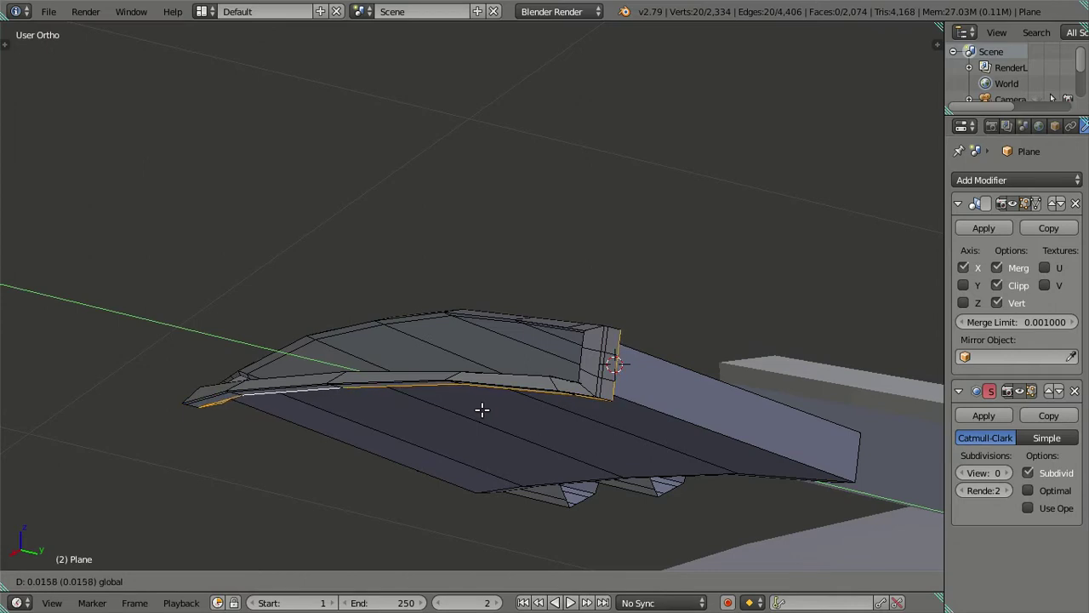
click(482, 410)
Step: Preview the body in Object Mode with viewport subdivision level 2
key(Tab)
scroll(482, 409, up, 6)
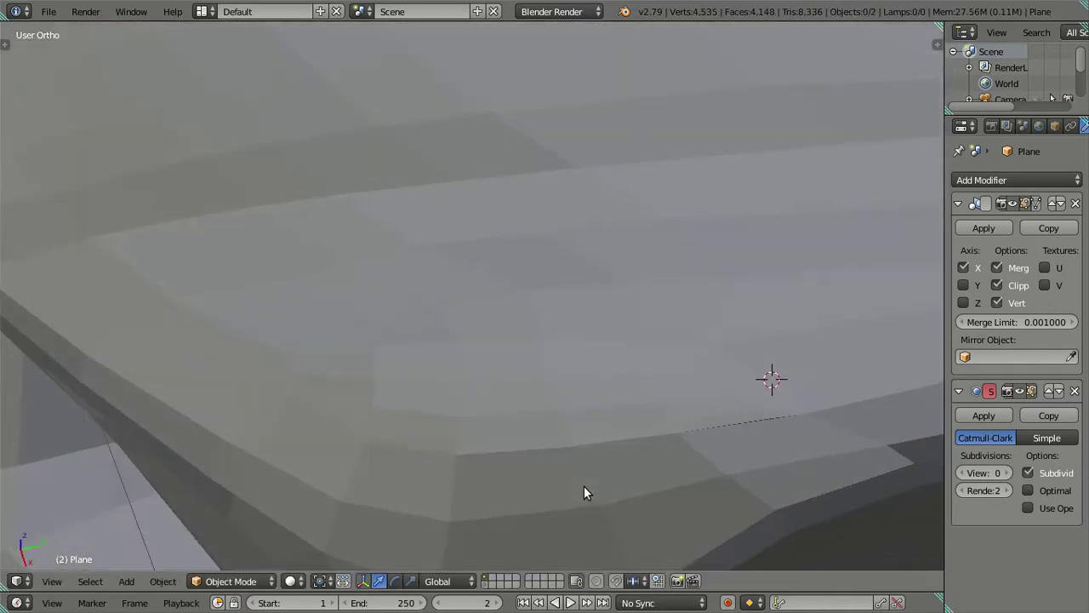
click(1006, 473)
click(1007, 473)
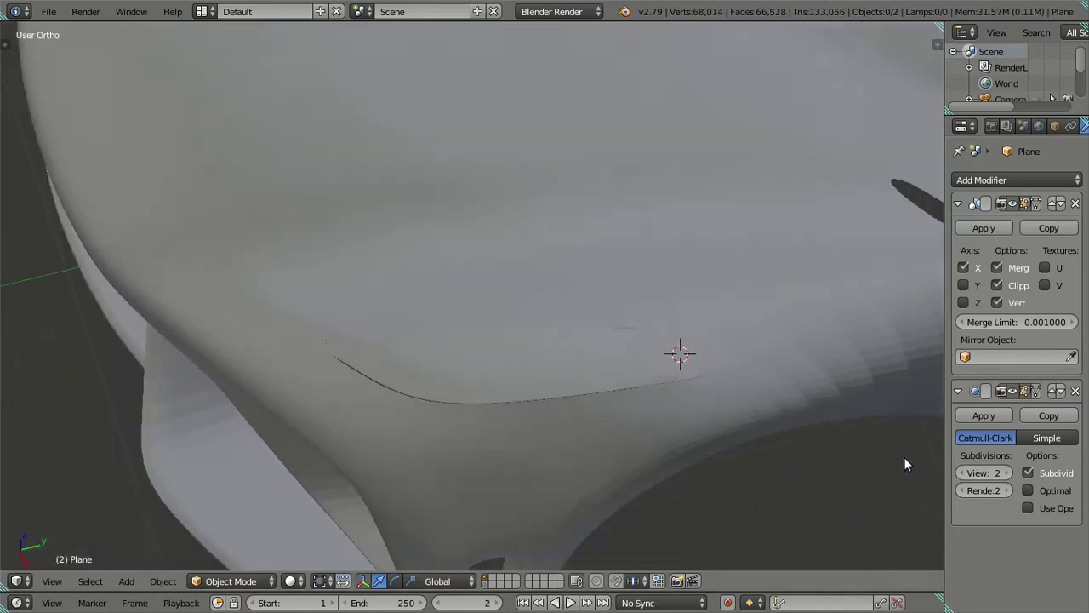
mouse_move(623, 450)
middle_down()
mouse_move(752, 390)
mouse_move(790, 343)
mouse_move(788, 324)
mouse_move(746, 336)
mouse_move(799, 400)
mouse_move(832, 384)
mouse_move(550, 384)
mouse_move(615, 338)
mouse_move(596, 307)
mouse_move(552, 308)
mouse_move(391, 338)
mouse_move(348, 360)
mouse_move(326, 396)
mouse_move(320, 475)
mouse_move(333, 377)
mouse_move(365, 355)
mouse_move(484, 344)
mouse_move(417, 391)
mouse_move(534, 400)
mouse_move(555, 474)
mouse_move(559, 442)
mouse_move(492, 373)
middle_up()
Step: Return to Edit Mode on the car body and clear the current selection
key(Tab)
scroll(485, 344, down, 5)
scroll(417, 391, up, 4)
scroll(492, 373, up, 3)
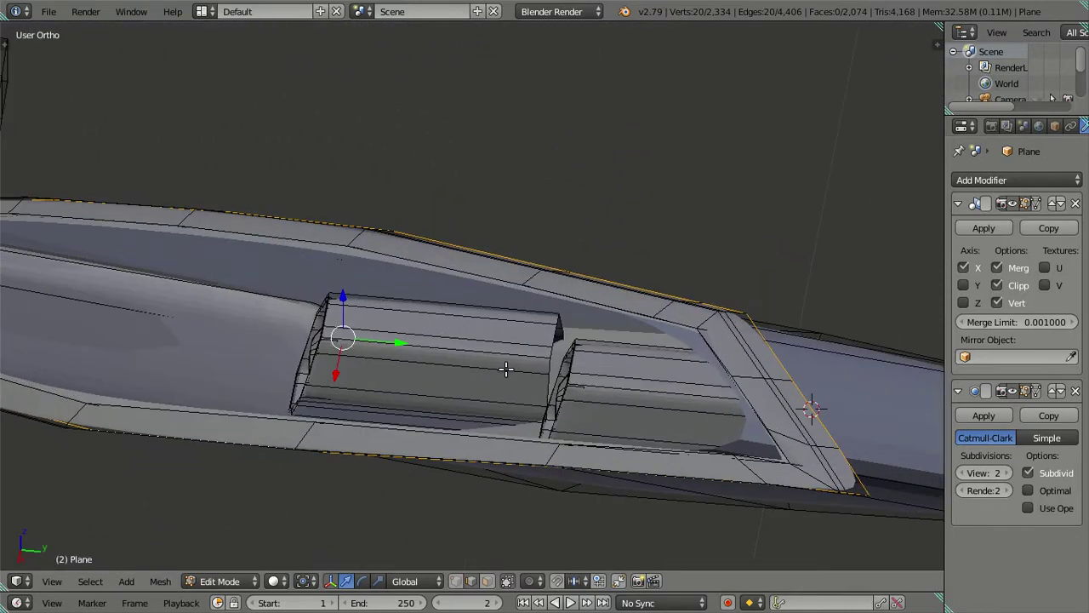
key(a)
scroll(515, 352, down, 3)
scroll(530, 357, down, 1)
Step: Select an edge loop on the lower body panel near the wing root
mouse_move(530, 357)
middle_down()
mouse_move(513, 362)
mouse_move(569, 297)
mouse_move(528, 357)
mouse_move(440, 344)
mouse_move(523, 348)
mouse_move(401, 401)
mouse_move(409, 396)
middle_up()
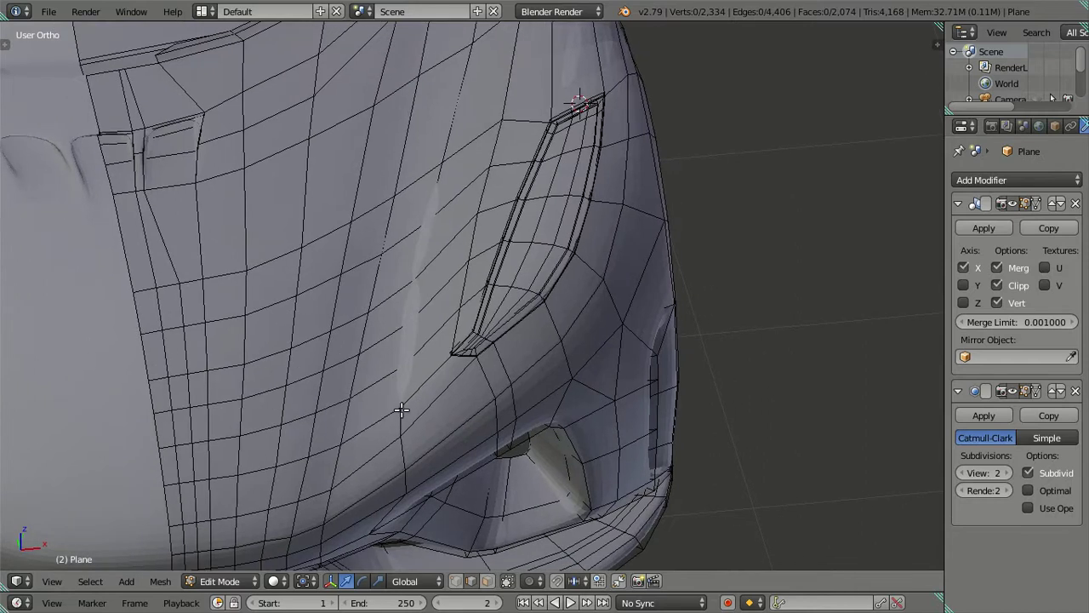
scroll(401, 410, up, 2)
scroll(479, 365, up, 2)
alt+right_click(479, 361)
scroll(493, 360, up, 1)
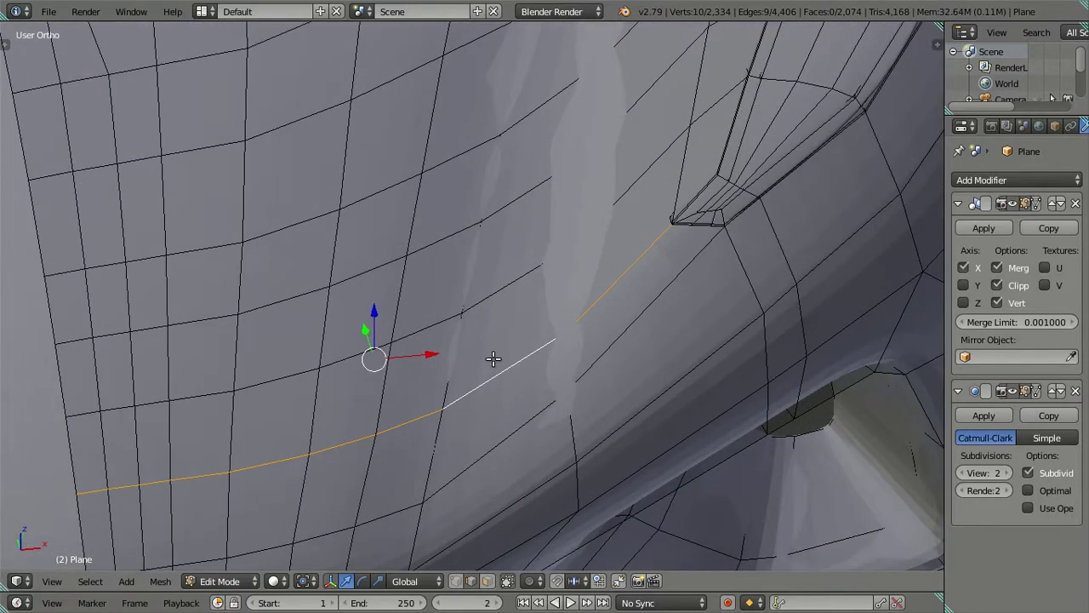
middle_drag(494, 359, 499, 308)
scroll(502, 310, up, 2)
Step: Add a centred loop cut across the body panel and turn off smoothing to show the cage
key(ctrl+r)
click(505, 332)
right_click(680, 346)
drag(979, 472, 961, 473)
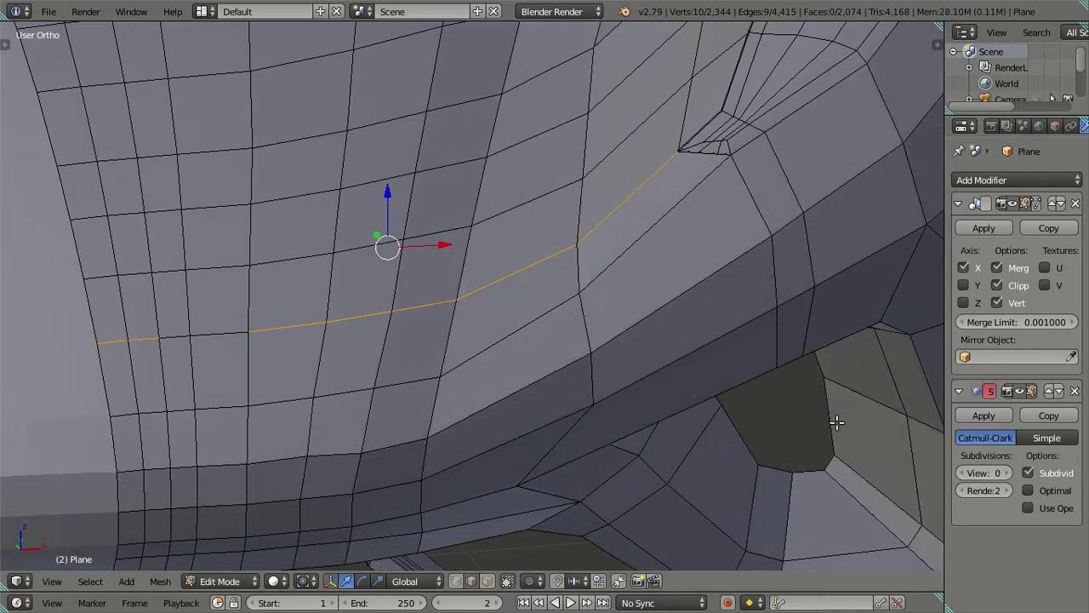
scroll(433, 321, up, 2)
Step: Extend the selection along the panel's lower edge loop and reposition it
alt+shift+right_click(118, 344)
mouse_move(383, 350)
middle_down()
mouse_move(418, 396)
mouse_move(479, 380)
middle_up()
key(g)
click(415, 372)
Step: Extrude the selected lower edge loop and shift the new row slightly along Z
key(KP_2)
key(KP_2)
key(KP_2)
key(KP_2)
mouse_move(443, 366)
middle_down()
mouse_move(488, 355)
mouse_move(449, 380)
mouse_move(553, 338)
mouse_move(400, 380)
middle_up()
scroll(510, 345, up, 3)
middle_drag(599, 336, 618, 325)
key(e)
right_click(642, 330)
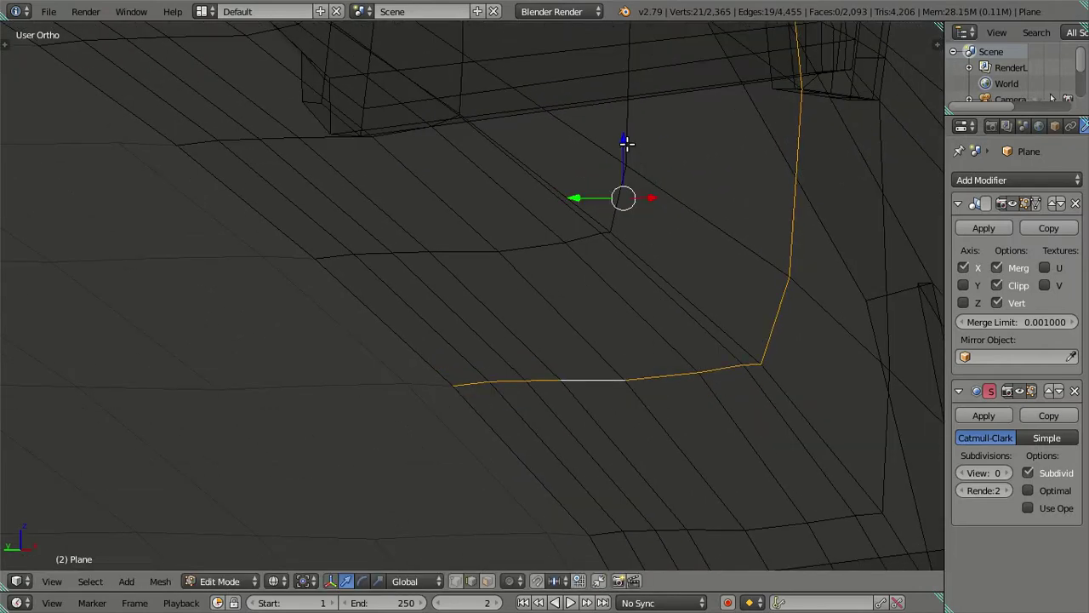
drag(627, 145, 628, 150)
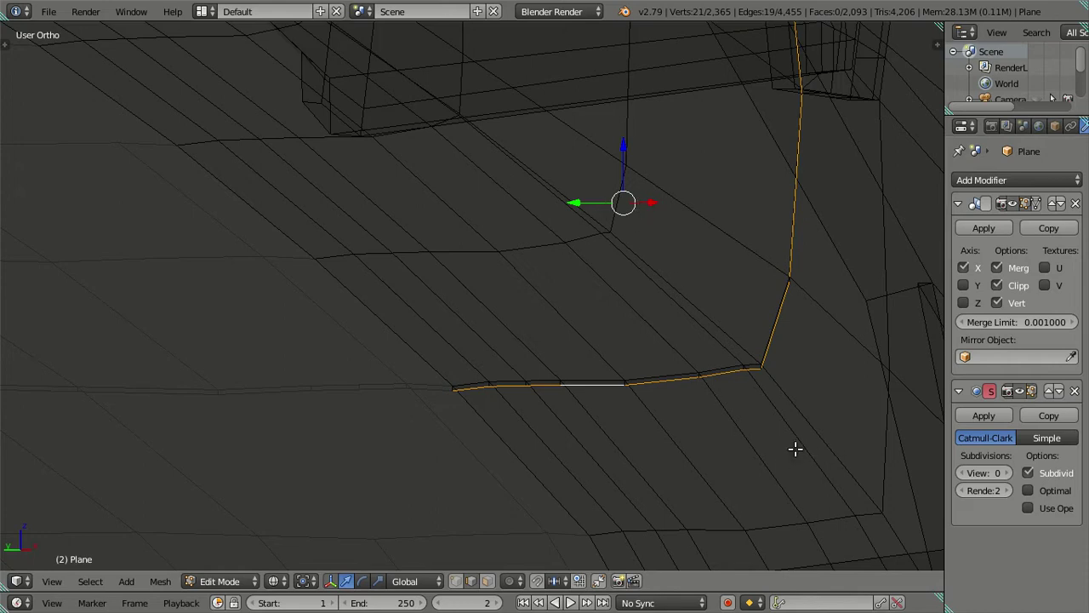
Step: Preview the body with level 2 subdivision smoothing in Object Mode, then turn it off
key(z)
key(ctrl+2)
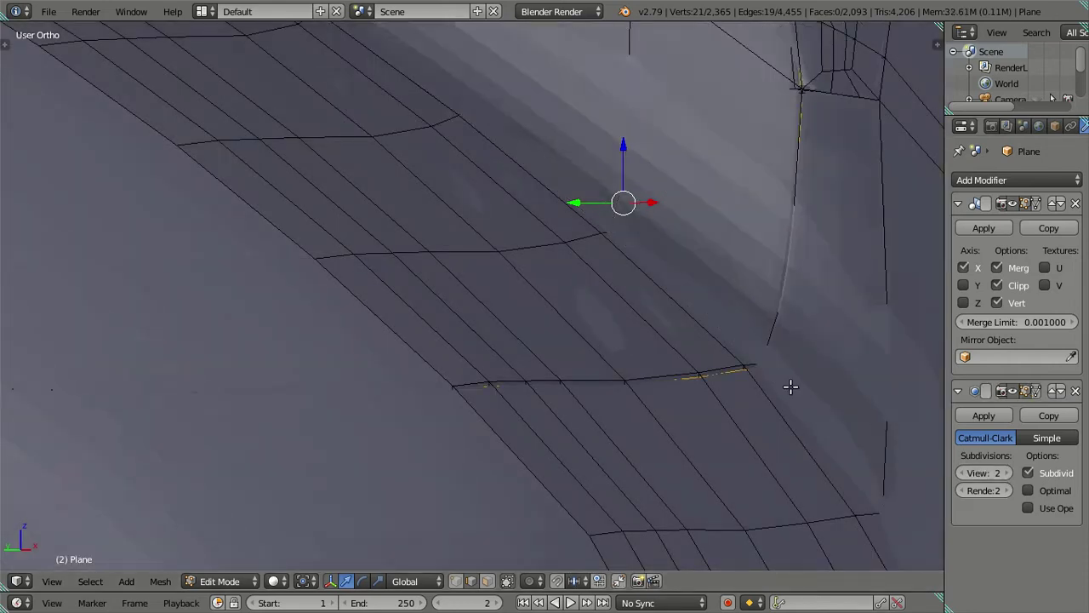
key(Tab)
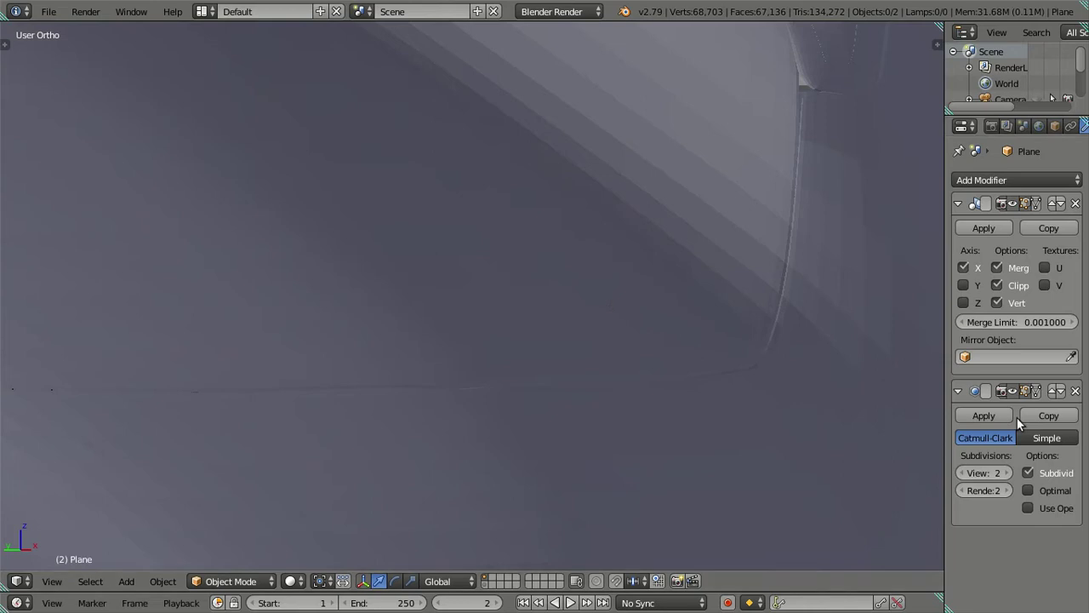
key(ctrl+0)
key(Tab)
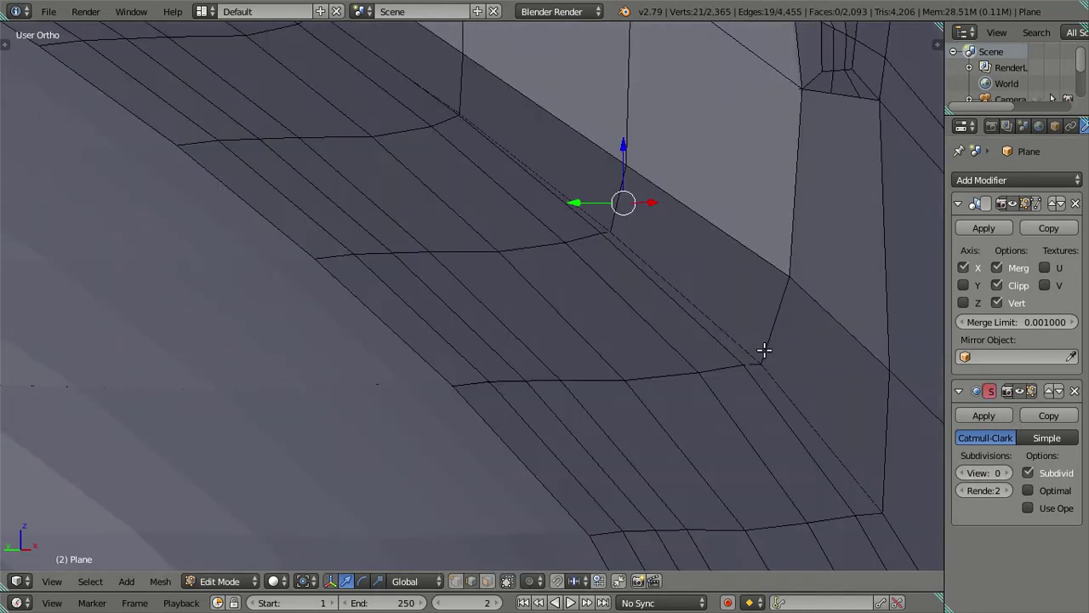
key(z)
Step: Extrude the lower edge loop again and move the new row along Z
alt+right_click(746, 342)
key(z)
key(e)
key(Escape)
key(z)
key(g)
key(z)
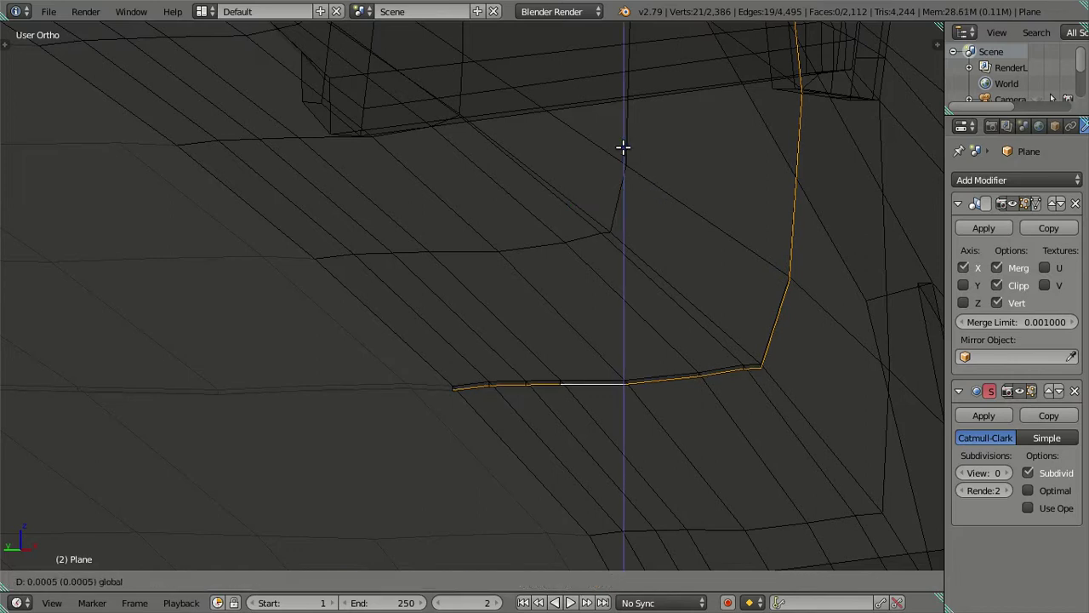
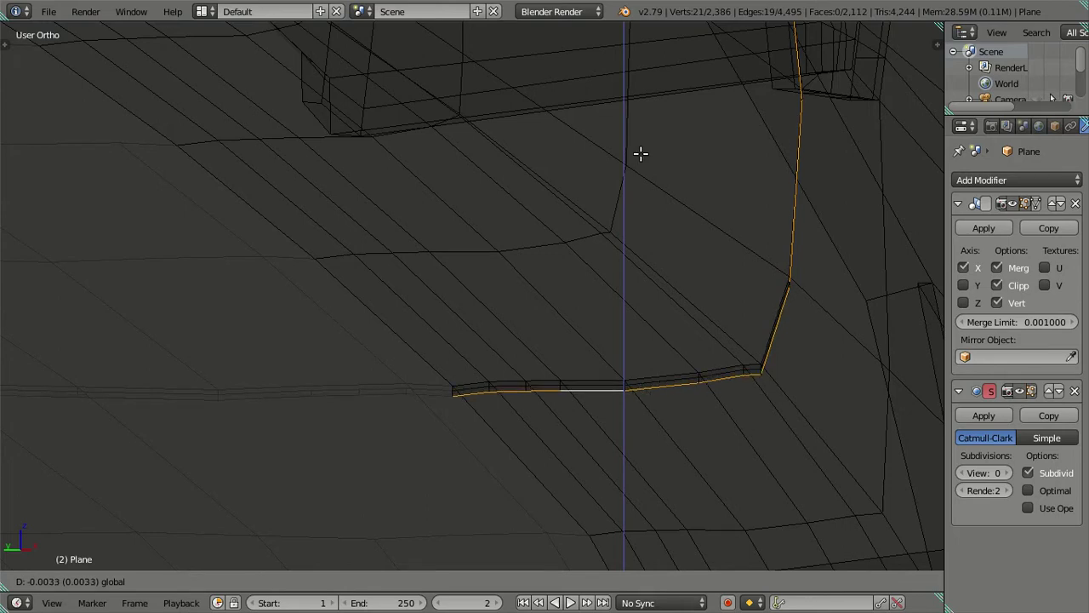
Step: Confirm lowering the groove edges and raise the Subdivision View level to 2
click(641, 153)
key(z)
click(1010, 473)
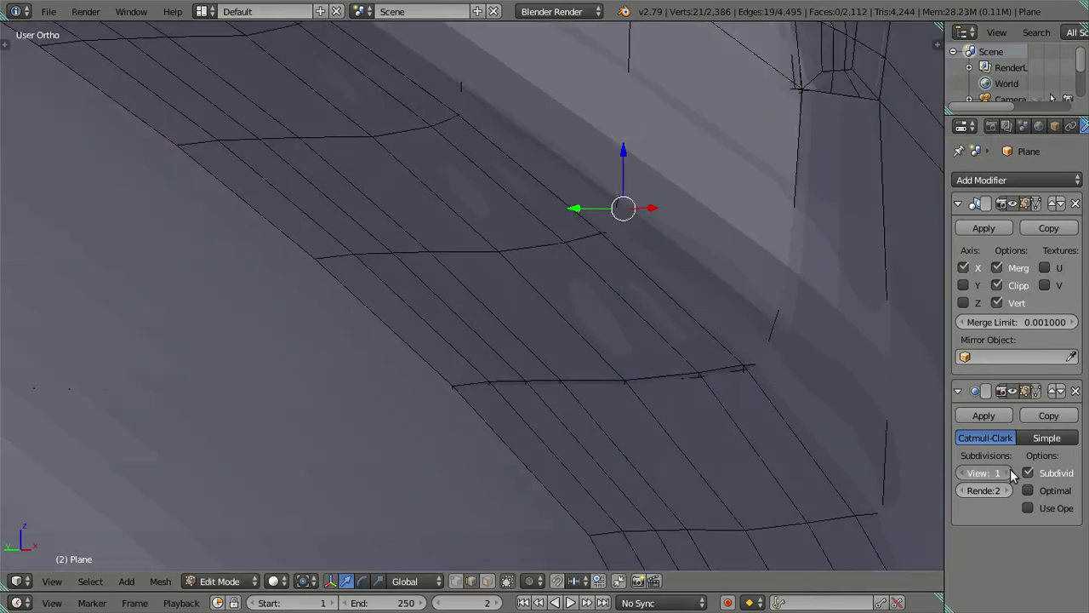
click(1011, 473)
scroll(730, 418, down, 3)
Step: Inspect the smoothed crease in Object Mode, then return to Edit Mode with subdivision preview 0
key(Tab)
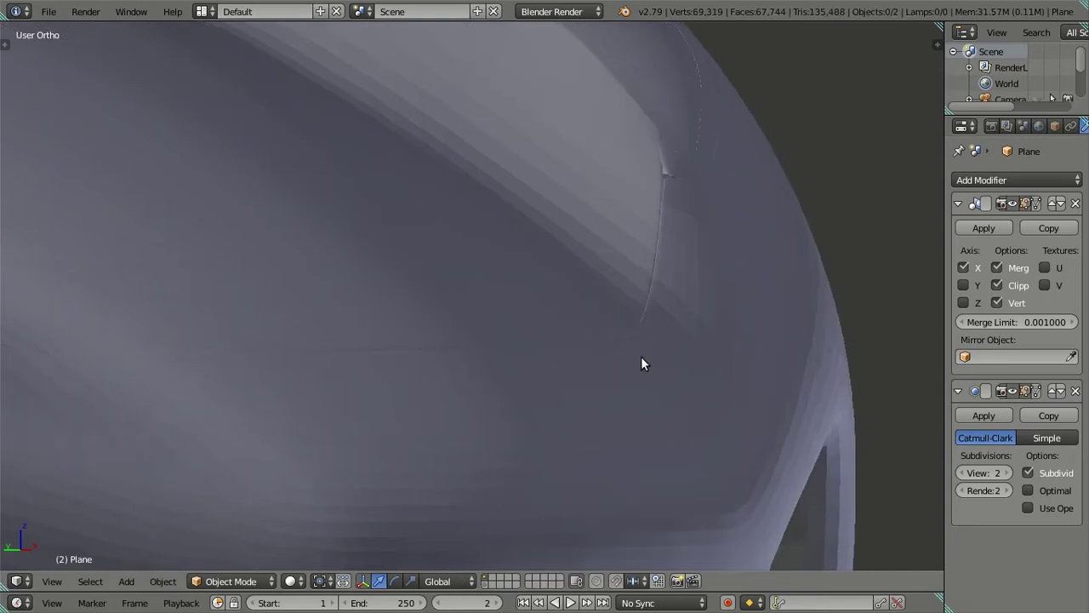
scroll(641, 357, up, 3)
scroll(545, 426, up, 2)
mouse_move(523, 474)
middle_down()
mouse_move(416, 396)
mouse_move(533, 418)
mouse_move(457, 391)
mouse_move(455, 433)
mouse_move(563, 444)
middle_up()
scroll(456, 389, down, 2)
scroll(426, 401, down, 3)
scroll(438, 413, down, 3)
scroll(472, 396, down, 1)
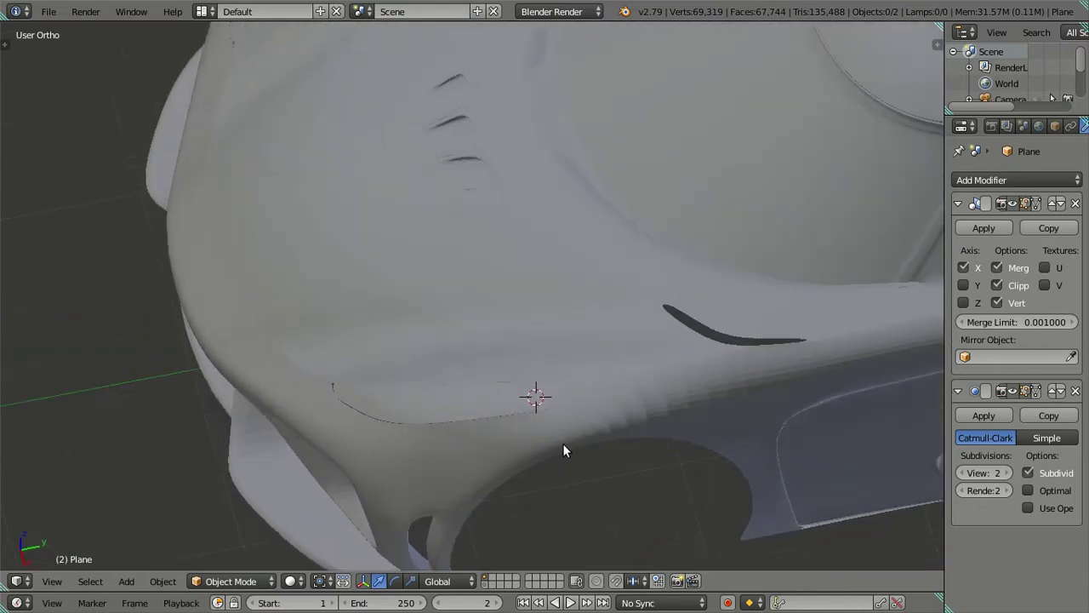
scroll(550, 377, up, 2)
scroll(501, 417, up, 2)
key(Tab)
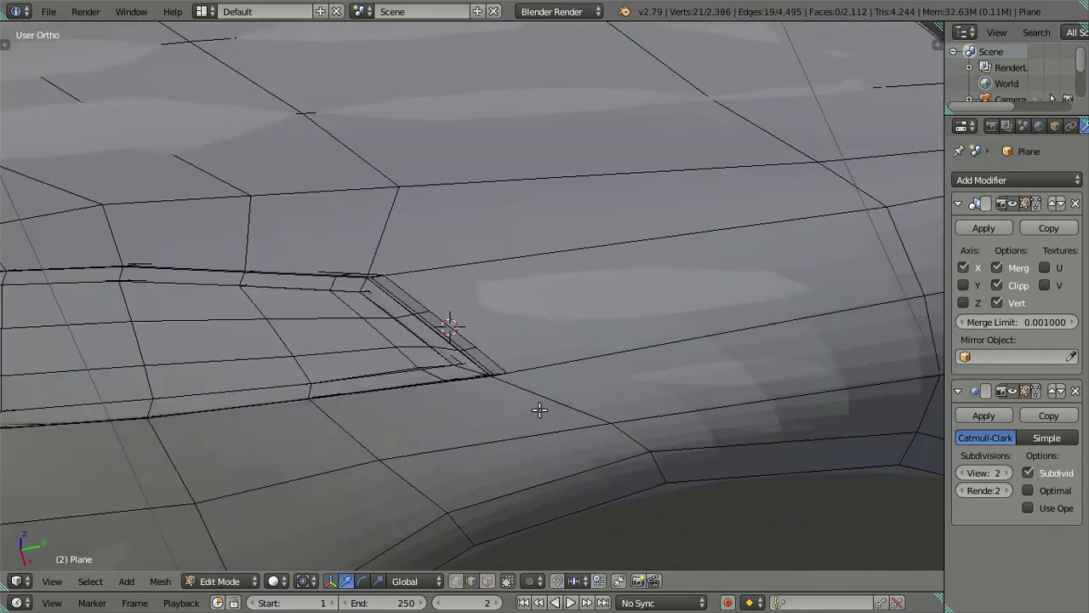
drag(985, 472, 771, 467)
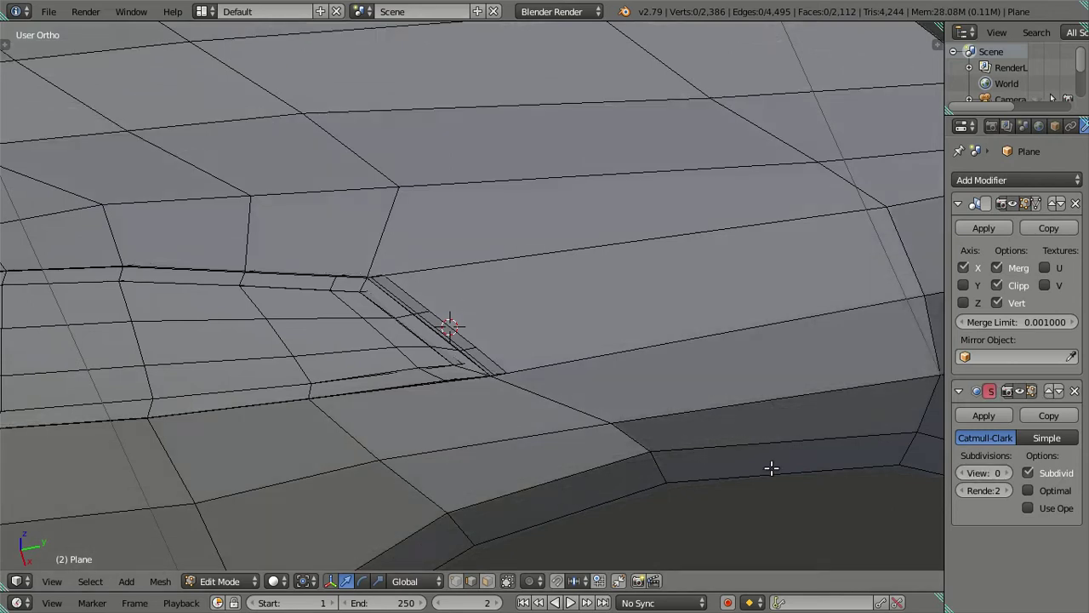
Step: Select the short edge segment along the top ridge and its adjacent face strip
mouse_move(579, 404)
middle_down()
mouse_move(599, 452)
mouse_move(598, 388)
mouse_move(678, 315)
mouse_move(554, 417)
middle_up()
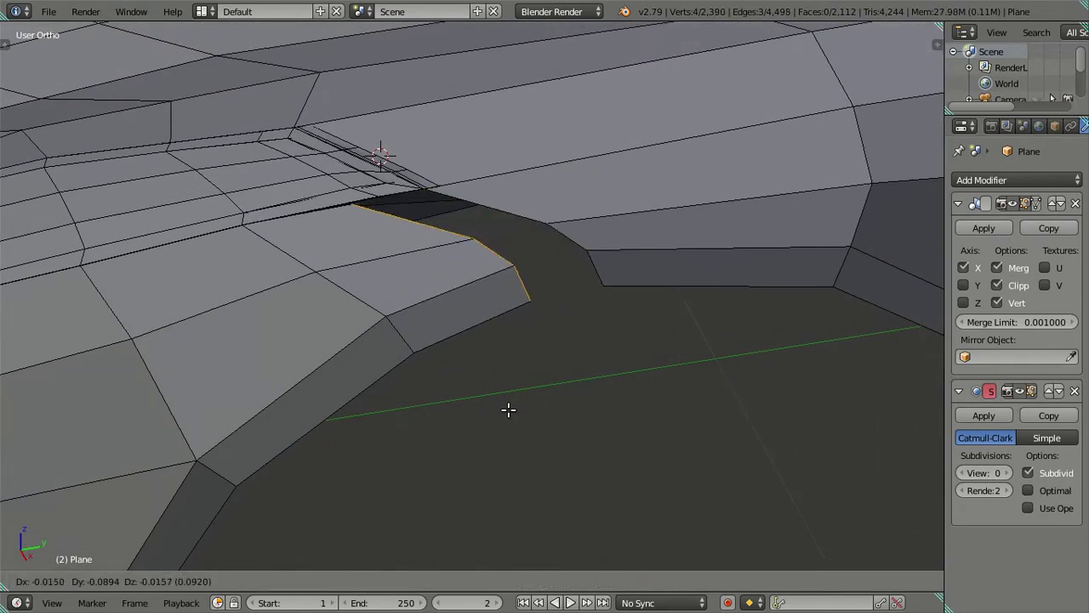
alt+click(596, 265)
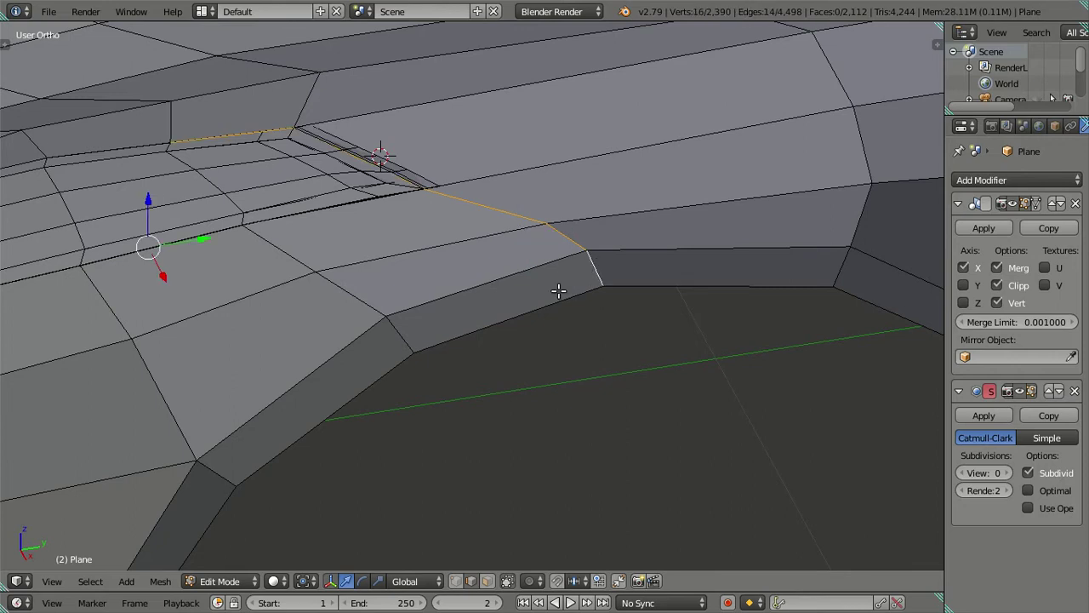
key(ctrl+z)
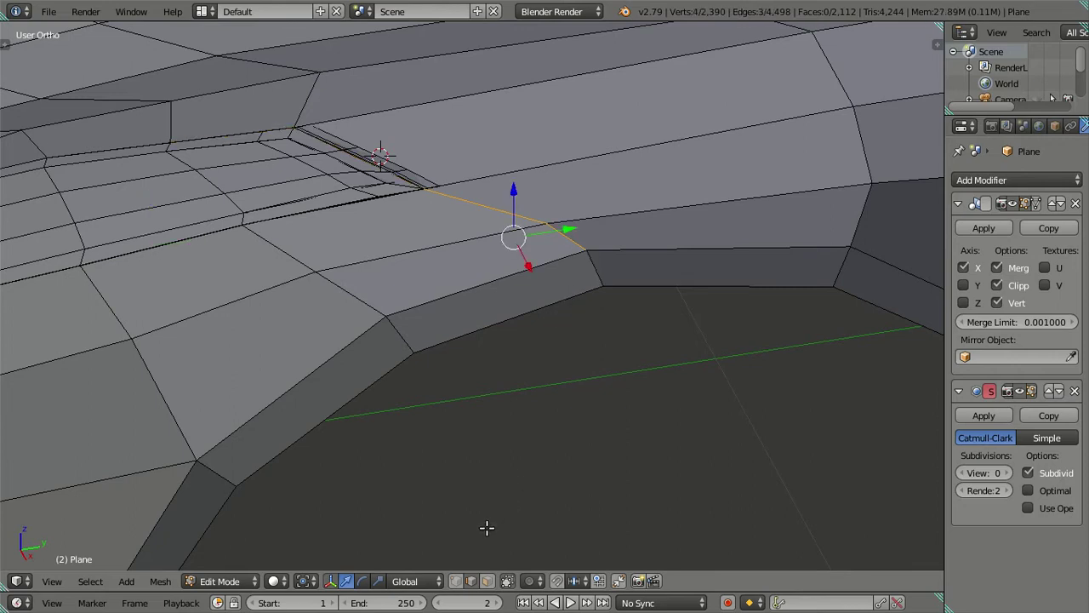
shift+middle_drag(589, 282, 571, 328)
scroll(567, 338, up, 1)
key(x)
click(468, 584)
key(x)
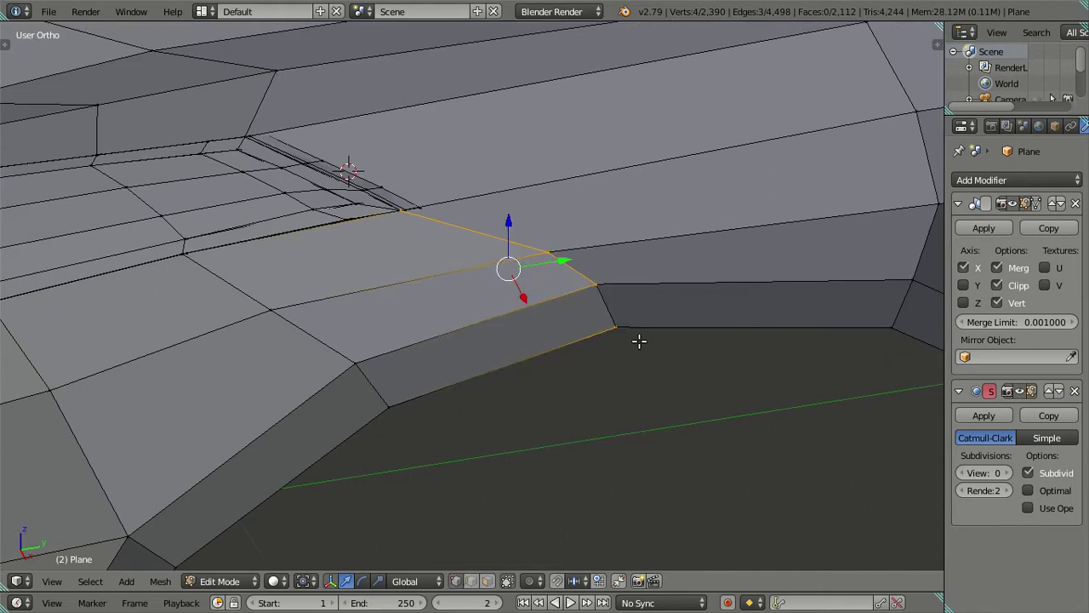
key(z)
Step: Select the full ridge edge loop in wireframe, excluding the lower wing vertices
alt+click(612, 306)
scroll(586, 308, down, 3)
mouse_move(579, 338)
middle_down()
mouse_move(632, 353)
mouse_move(652, 329)
mouse_move(581, 338)
mouse_move(605, 340)
mouse_move(593, 345)
middle_up()
scroll(448, 364, down, 2)
mouse_move(307, 425)
middle_down()
mouse_move(243, 437)
mouse_move(372, 326)
mouse_move(518, 260)
middle_up()
right_click(525, 265)
scroll(525, 264, up, 3)
shift+middle_drag(810, 345, 592, 370)
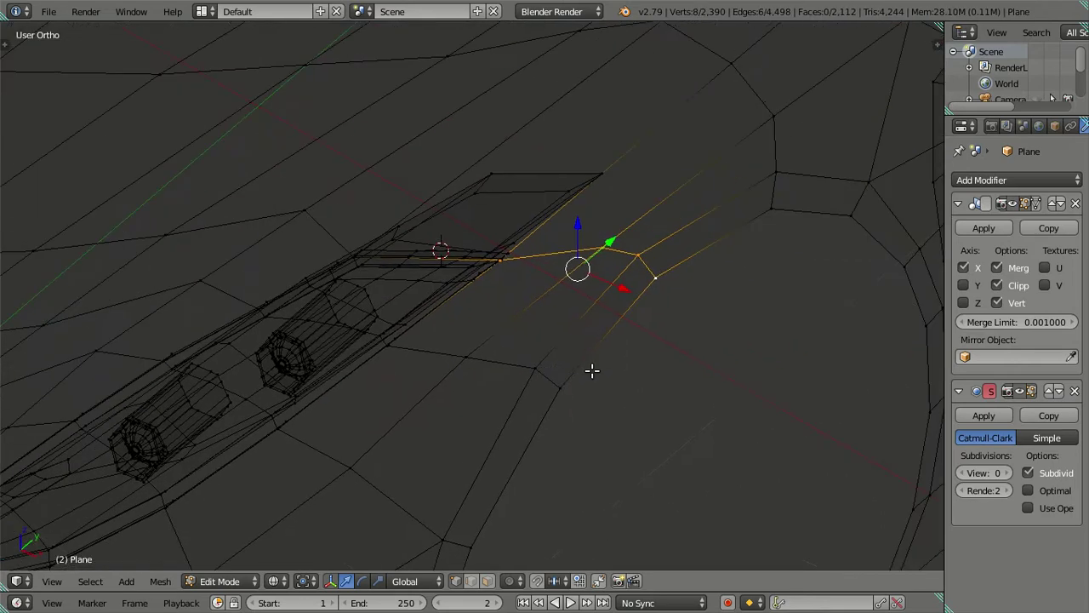
Step: Inspect the selected ridge edge loop in solid shading, trying and cancelling a move
key(x)
key(z)
scroll(715, 391, up, 2)
mouse_move(678, 399)
middle_down()
mouse_move(574, 384)
mouse_move(633, 387)
middle_up()
key(g)
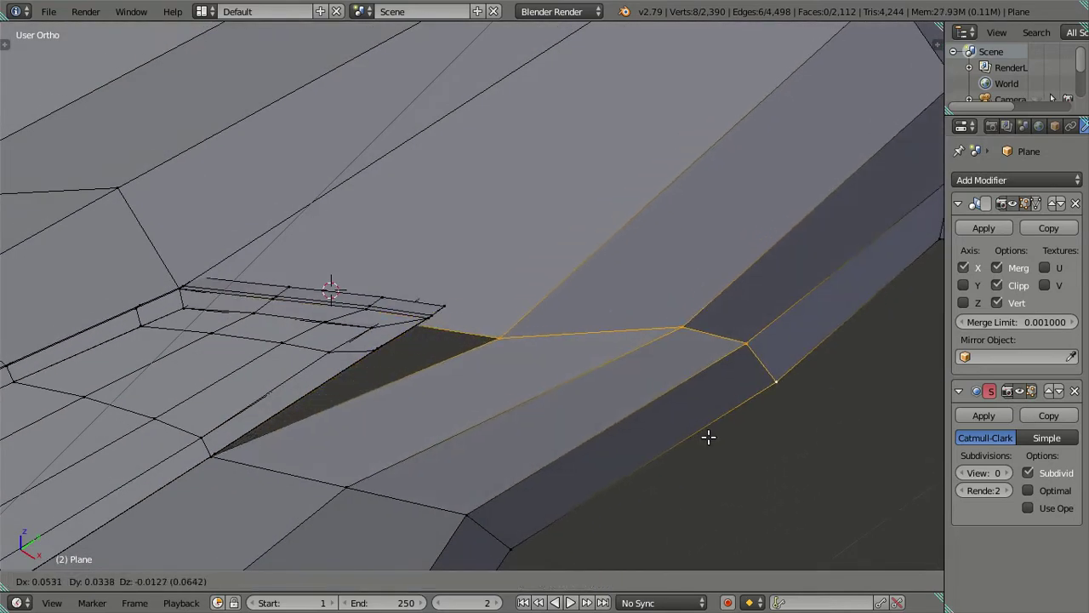
right_click(778, 341)
mouse_move(710, 348)
middle_down()
mouse_move(569, 384)
mouse_move(537, 350)
mouse_move(532, 280)
mouse_move(482, 331)
mouse_move(635, 282)
mouse_move(610, 316)
middle_up()
key(x)
key(Escape)
Step: Extrude the ridge edge chain twice, sinking each new chain slightly downward
key(z)
key(e)
right_click(608, 330)
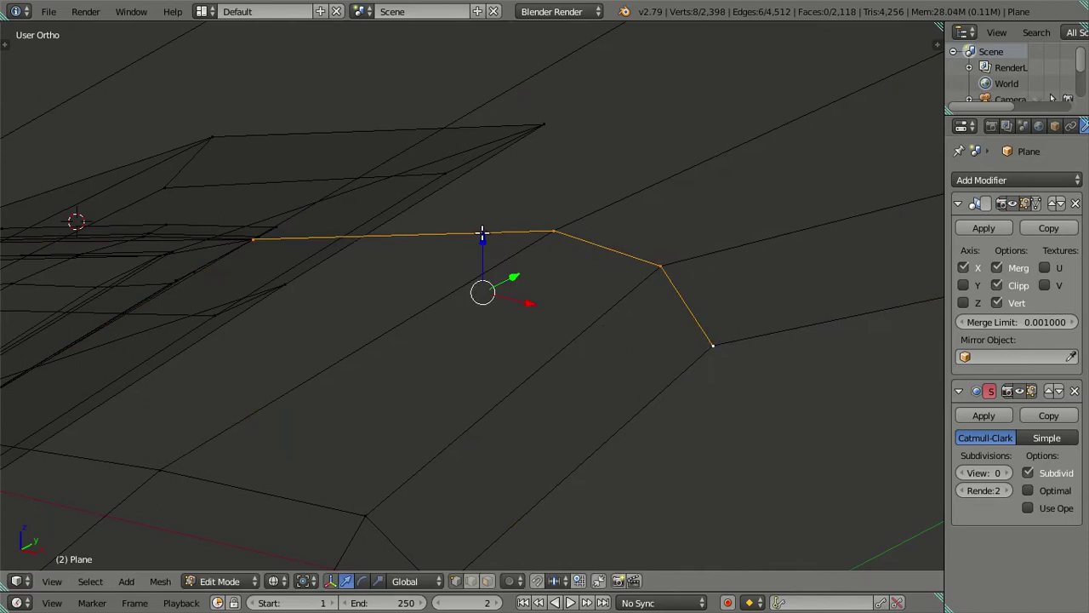
drag(482, 235, 479, 246)
scroll(477, 252, up, 1)
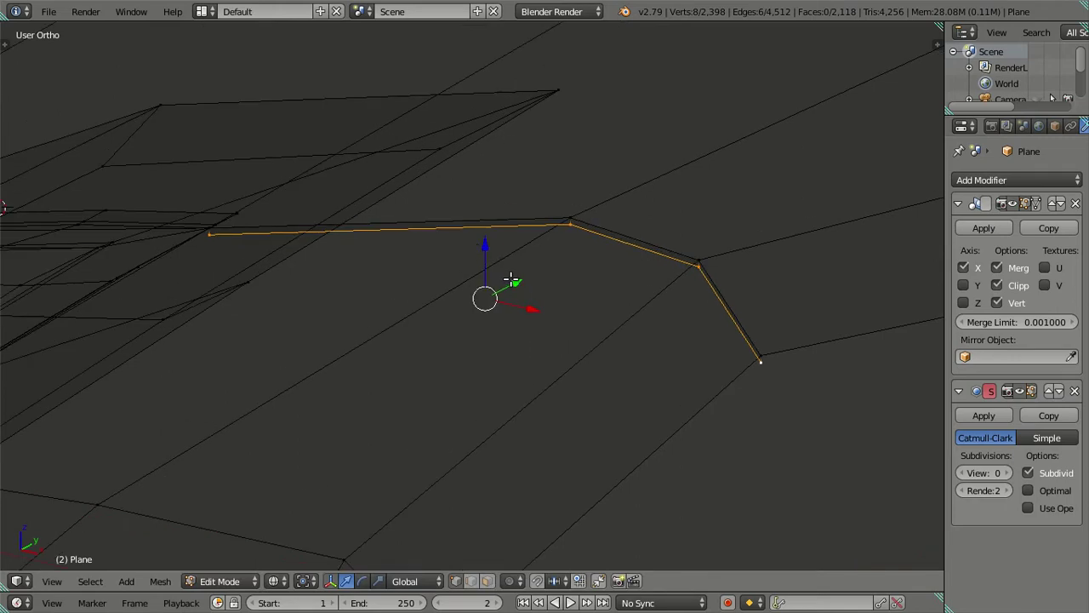
key(e)
right_click(593, 356)
drag(483, 246, 489, 251)
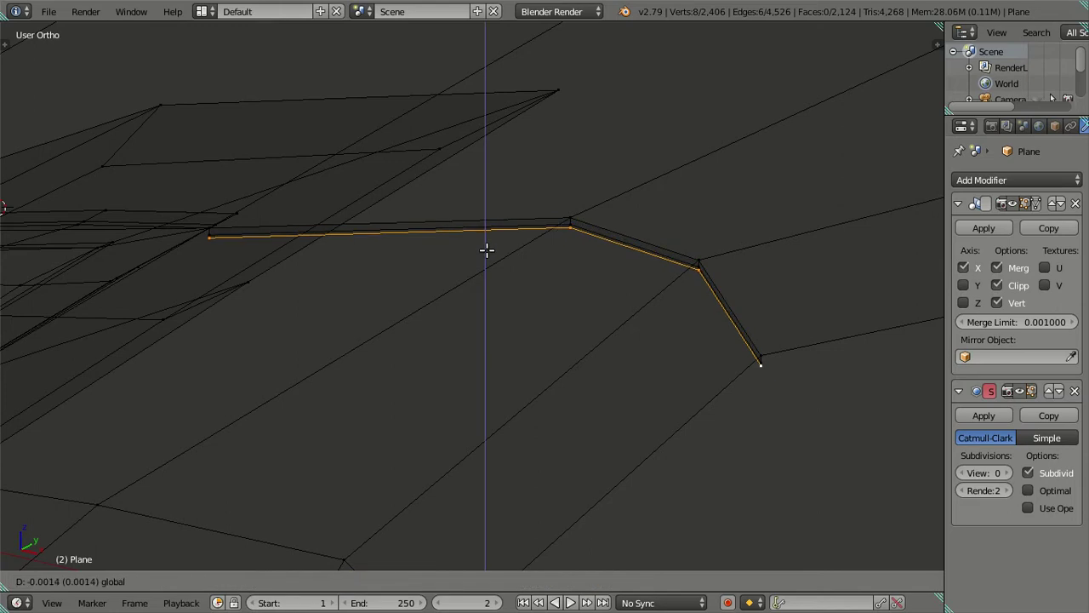
click(489, 251)
Step: Deselect the left edge segment and zoom in on the chain's corner
key(c)
middle_drag(213, 245, 187, 233)
key(Escape)
scroll(685, 305, up, 1)
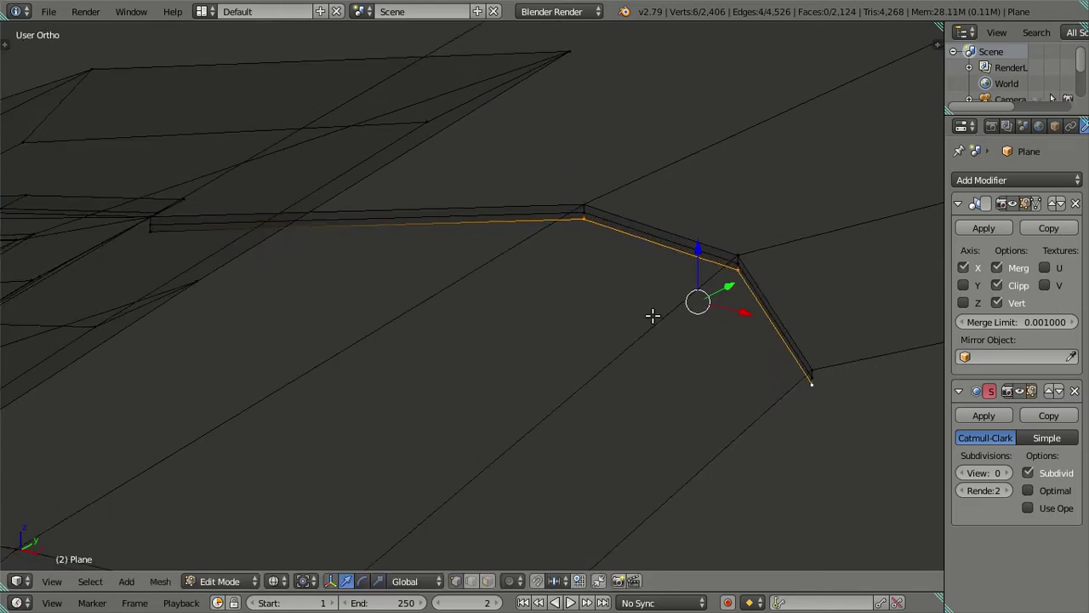
scroll(652, 314, up, 2)
shift+middle_drag(652, 314, 560, 337)
scroll(460, 252, up, 1)
shift+middle_drag(496, 246, 450, 241)
scroll(435, 240, up, 1)
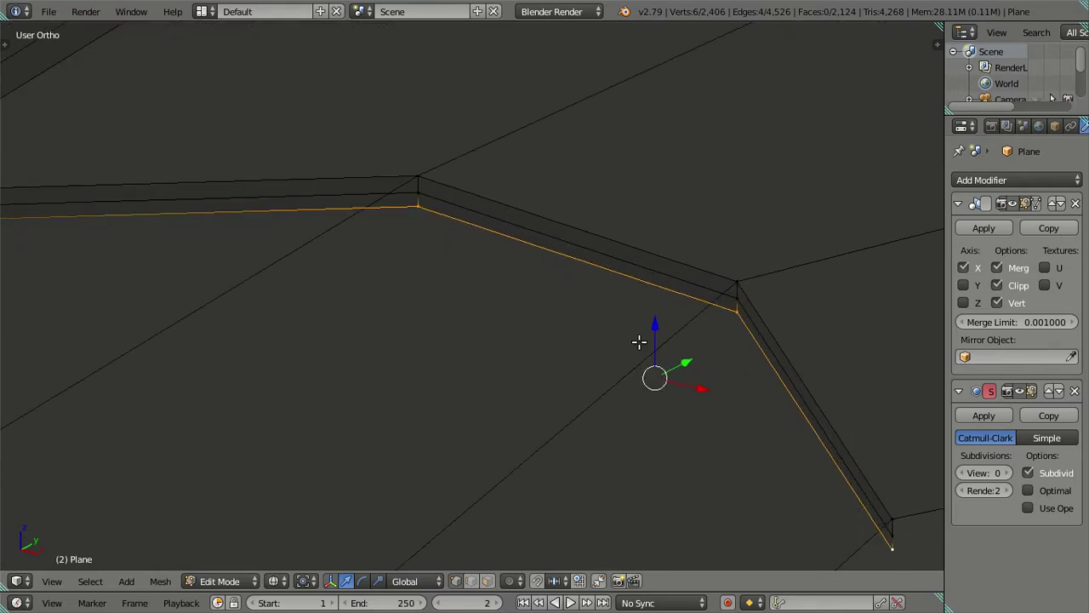
Step: Select the inner chain, corner vertices and lower strip, and shift them slightly along X
key(c)
click(409, 235)
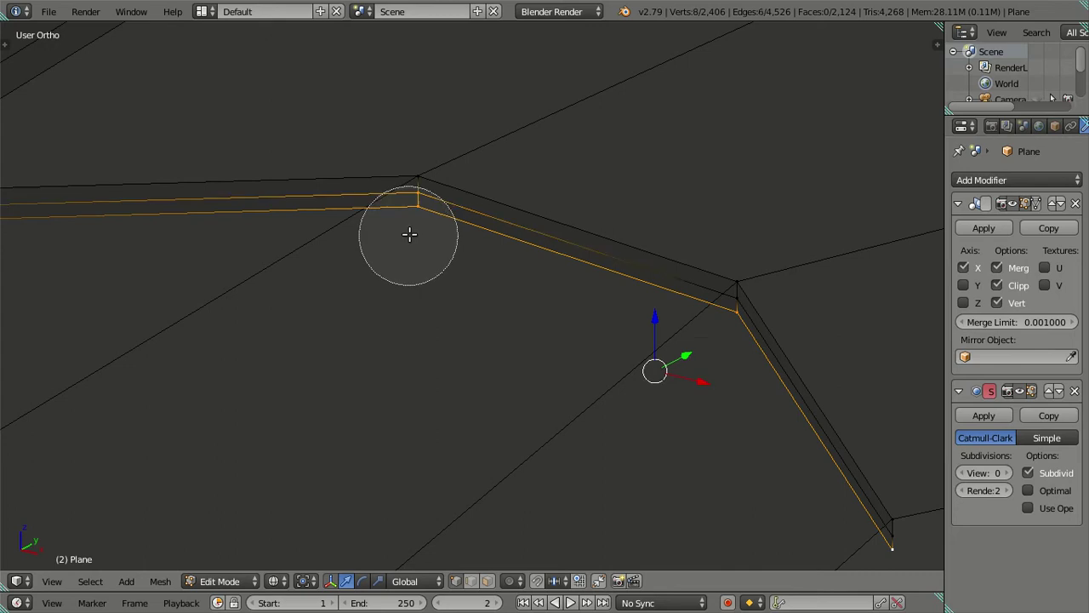
click(718, 332)
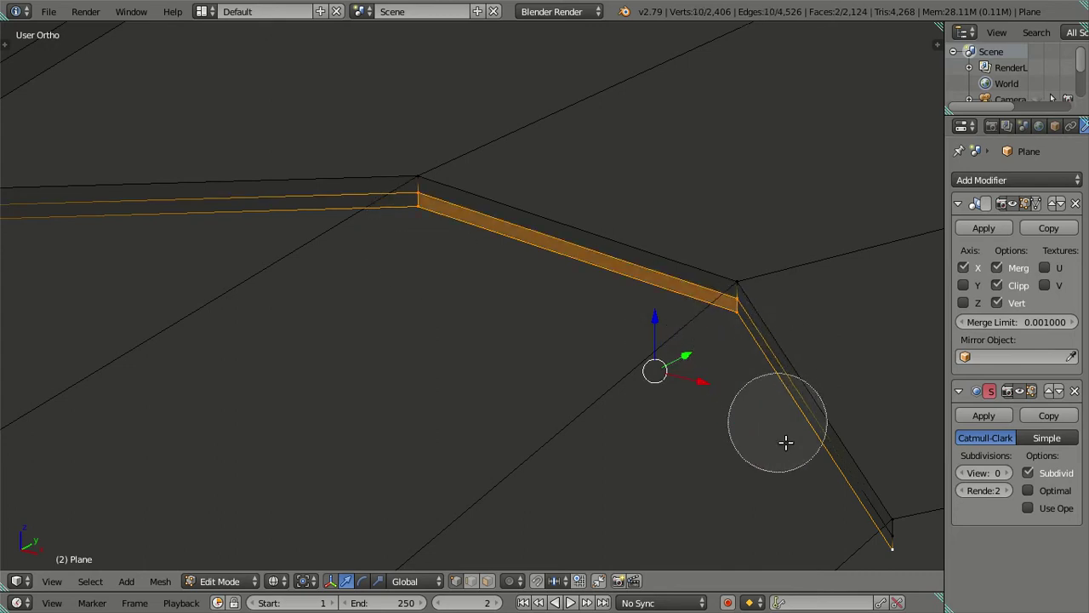
click(861, 536)
right_click(713, 414)
key(g)
key(x)
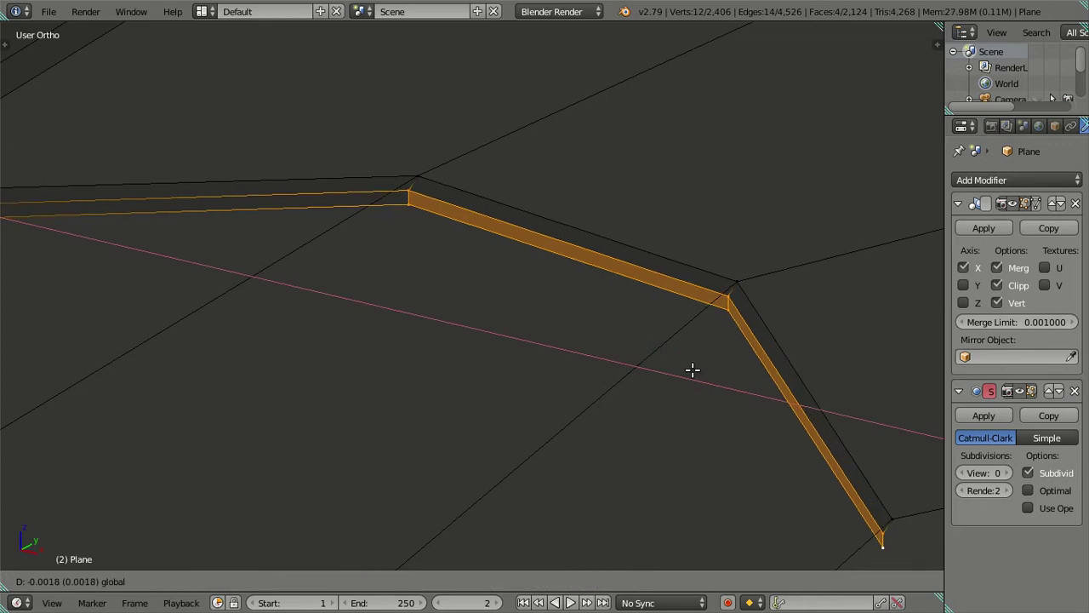
click(688, 362)
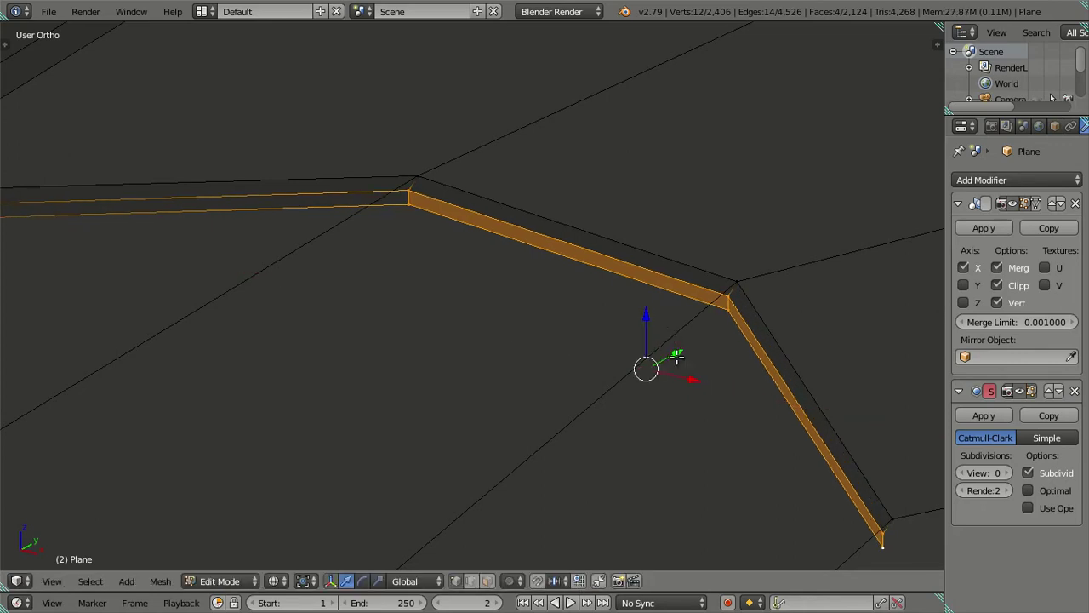
key(g)
key(x)
click(694, 376)
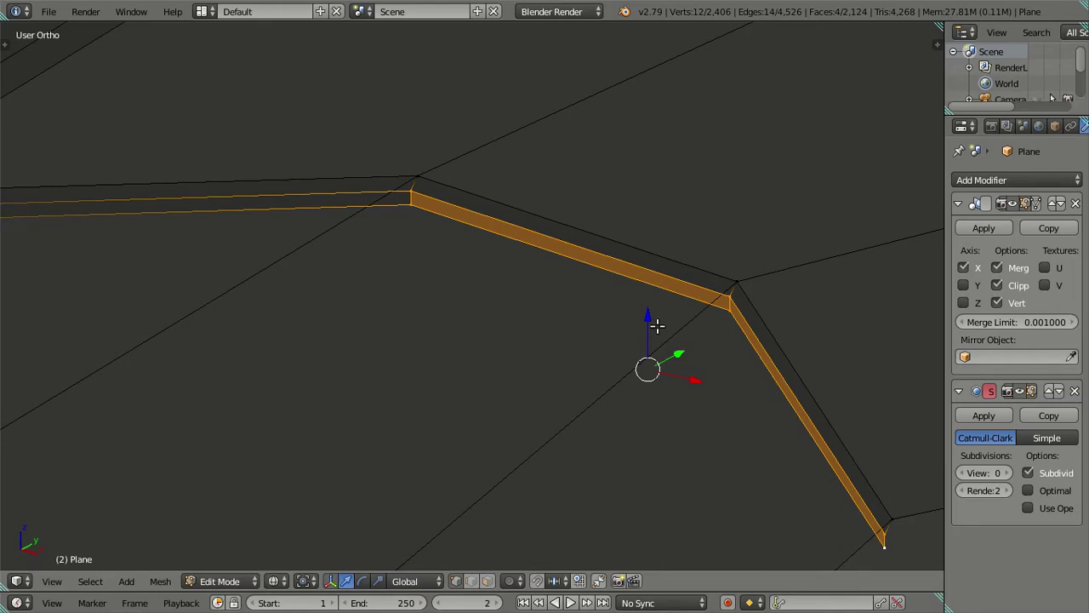
drag(645, 312, 644, 309)
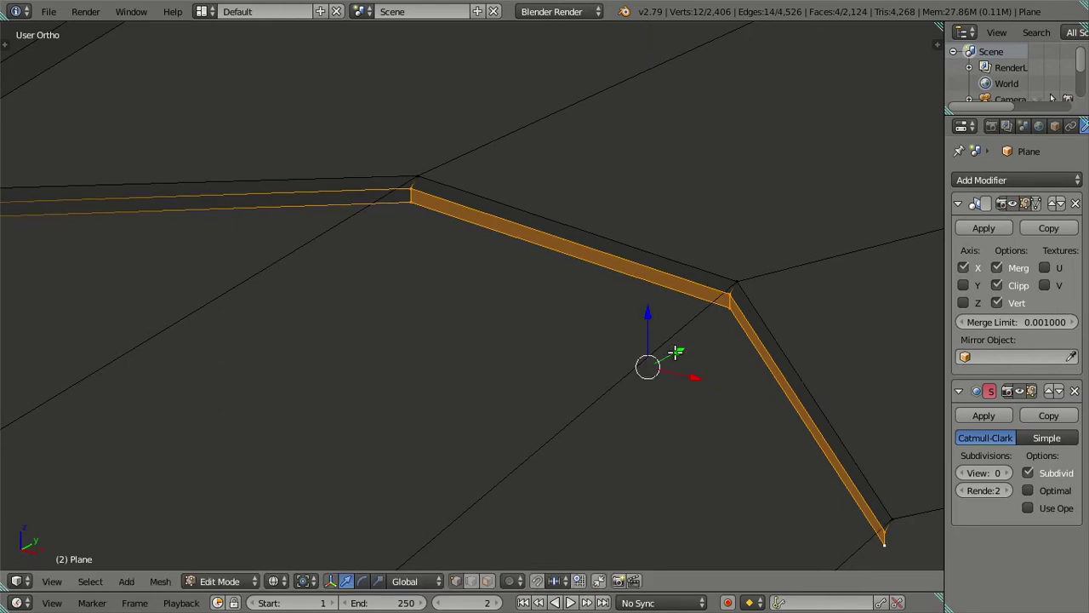
Step: Deselect the left and right face strips, then try and cancel an X move of the inner edges
key(c)
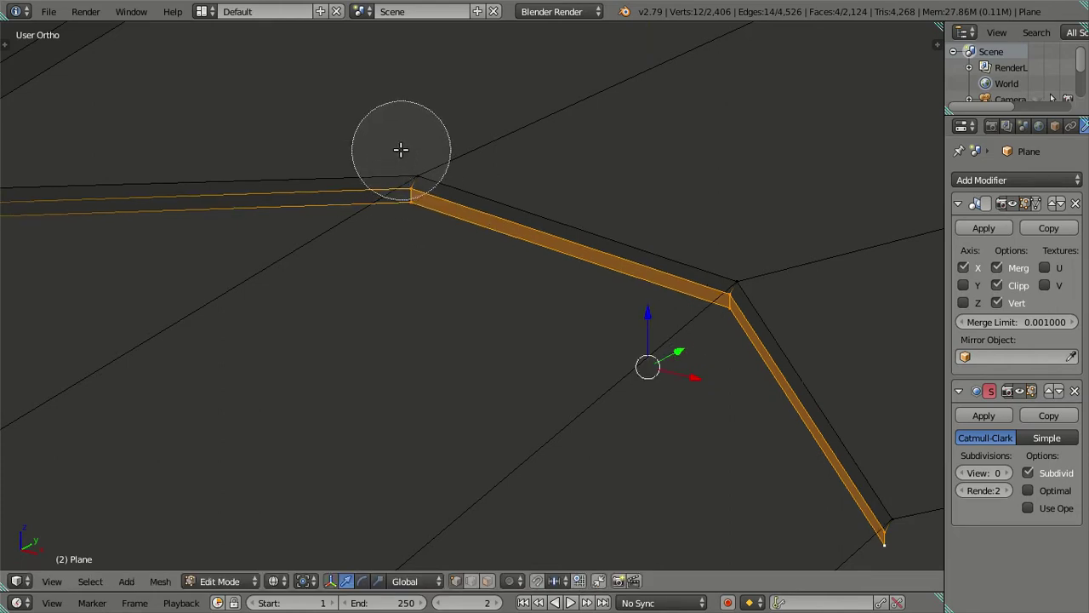
middle_drag(397, 139, 396, 143)
middle_drag(761, 260, 859, 451)
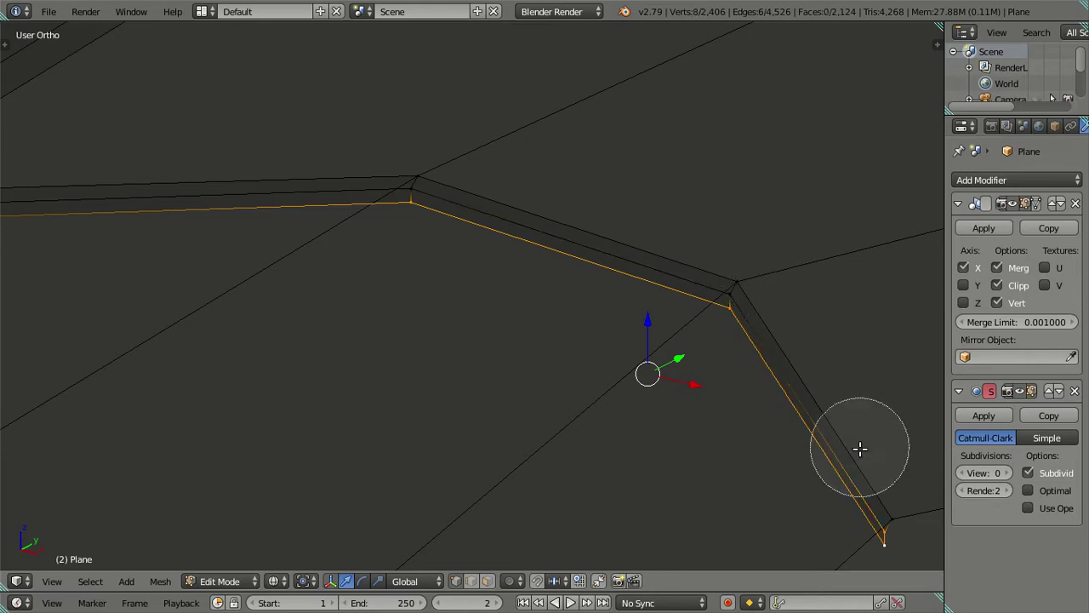
middle_click(906, 489)
key(Escape)
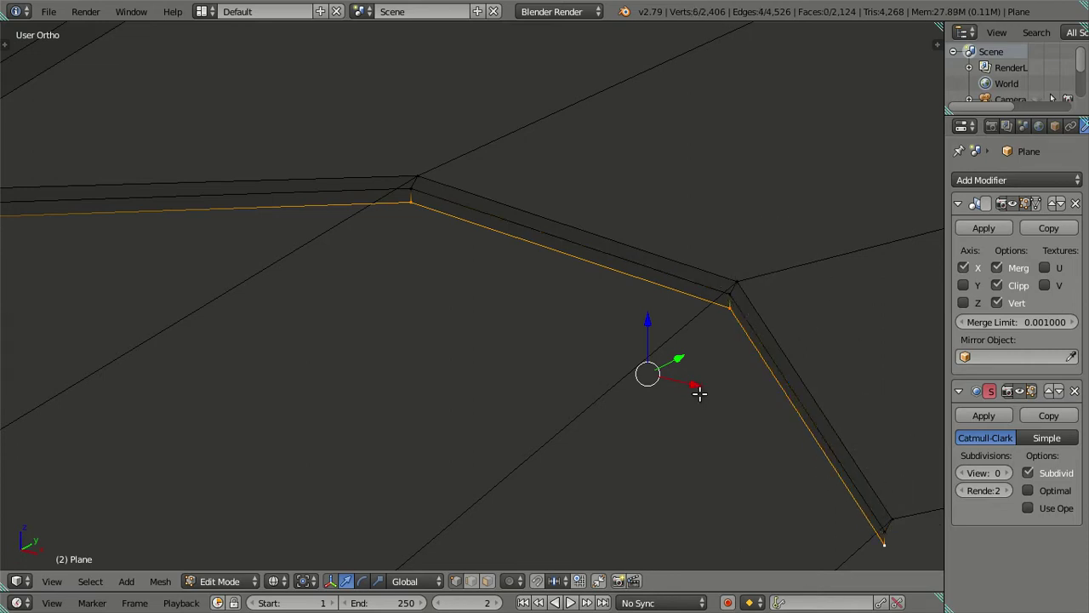
key(g)
key(x)
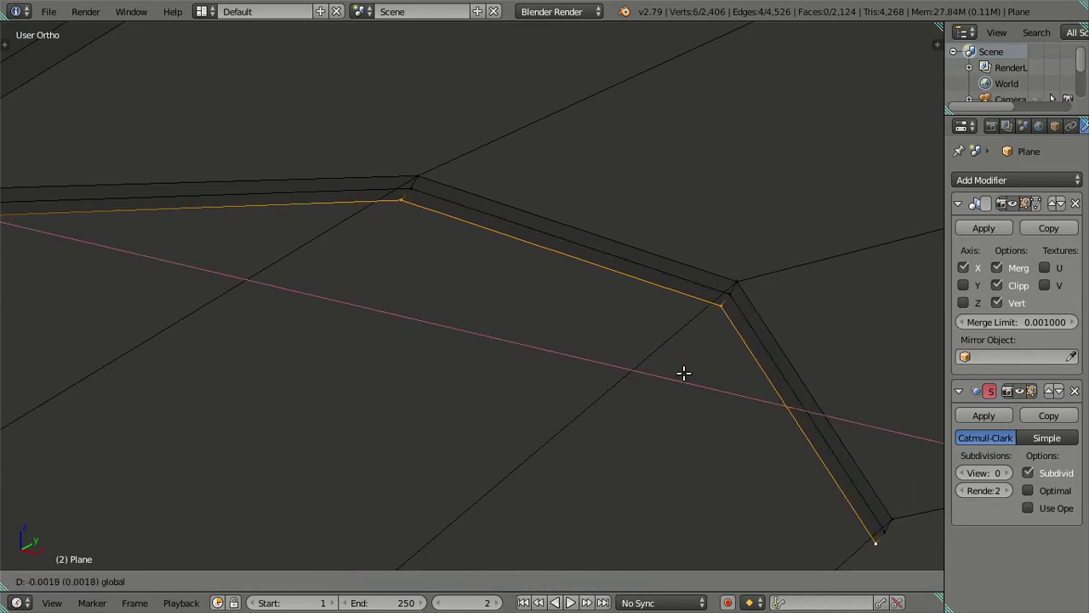
key(Escape)
Step: Try and cancel an X scale of the inner edges, then view the smoothed body in Object Mode
scroll(685, 375, down, 3)
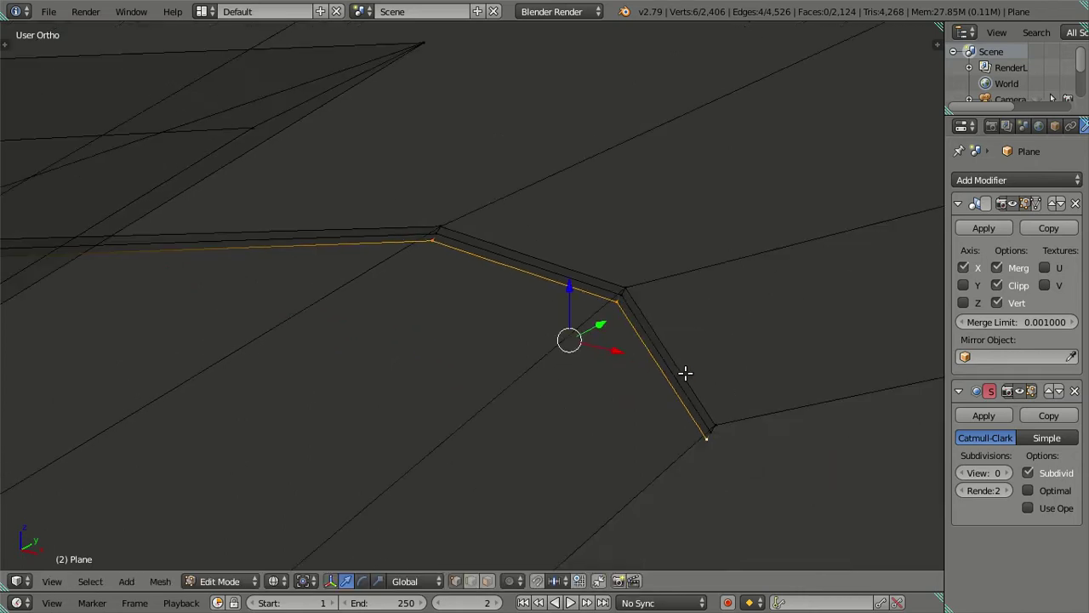
key(s)
key(Escape)
key(x)
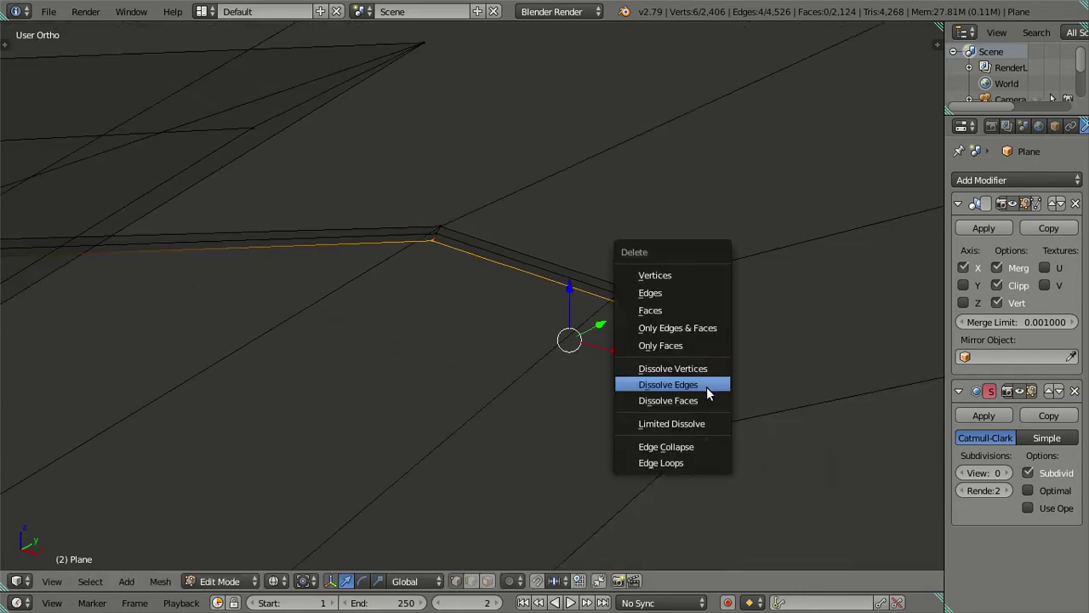
key(x)
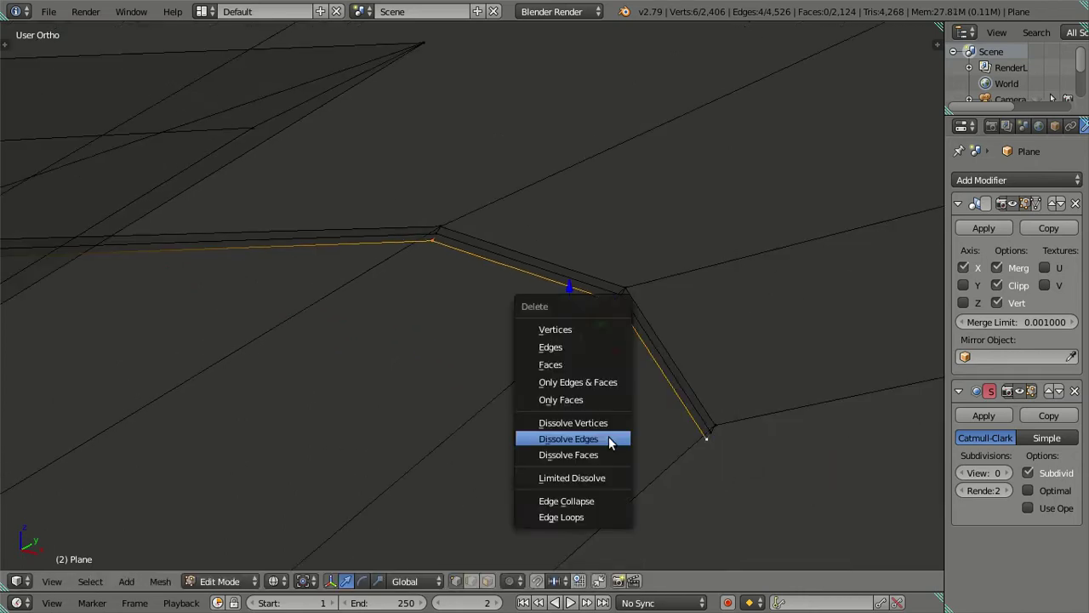
key(z)
scroll(378, 433, down, 2)
key(s)
key(x)
right_click(513, 447)
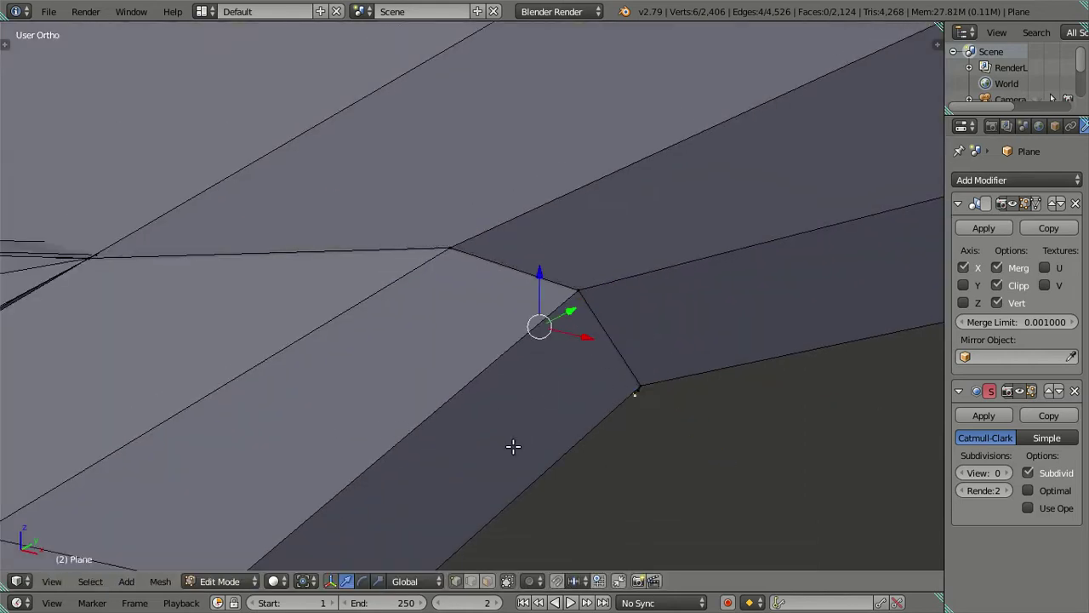
key(z)
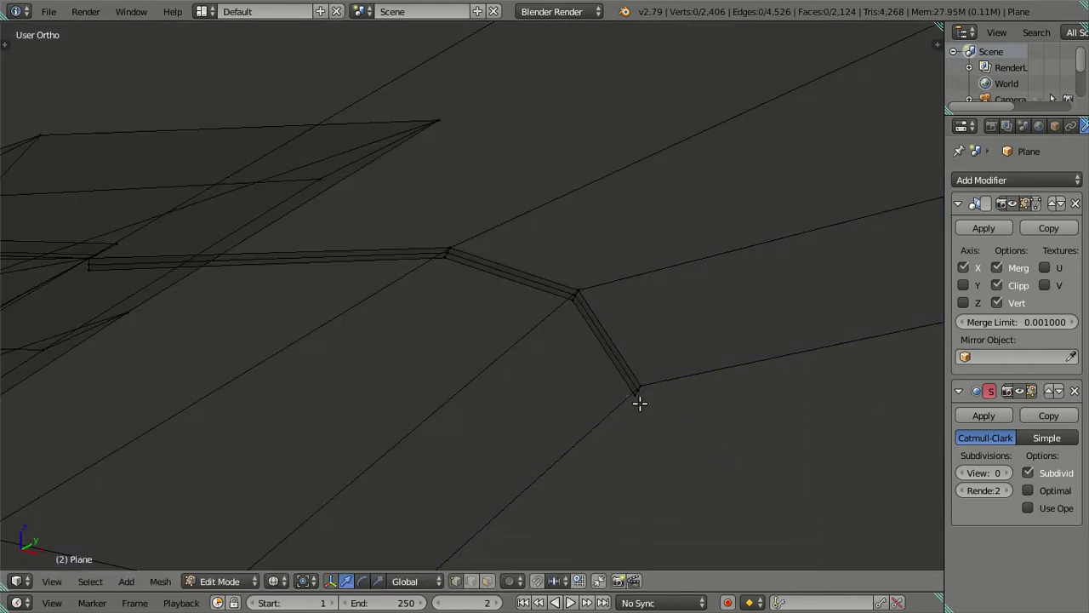
key(z)
key(Tab)
mouse_move(592, 387)
middle_down()
mouse_move(542, 321)
mouse_move(566, 314)
middle_up()
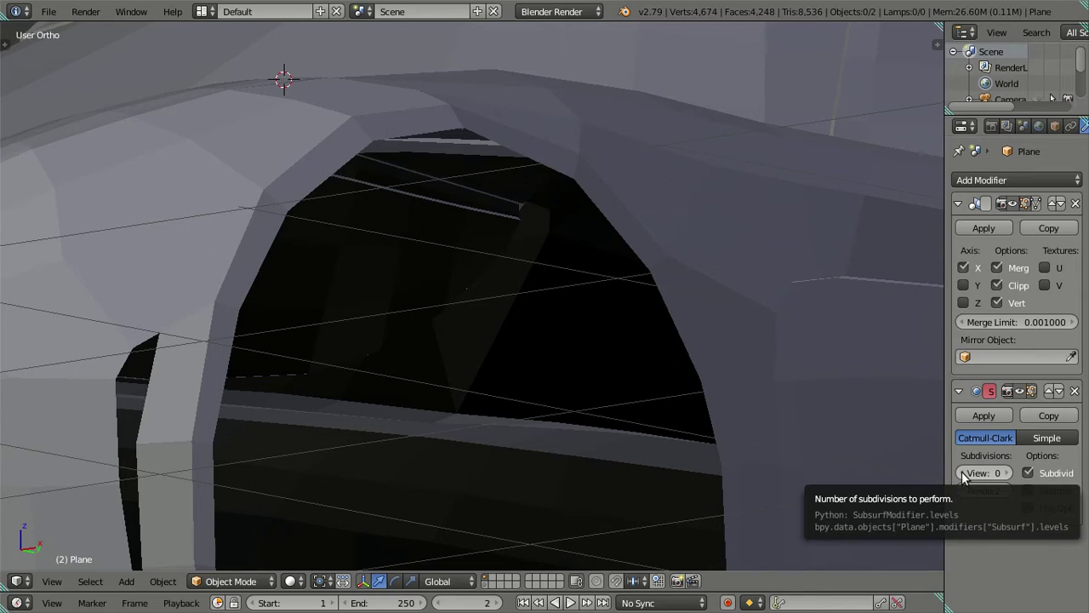
Step: Raise the Subdivision View level from 0 to 2 and inspect the front wheel arch and side intake
click(1009, 471)
click(1009, 471)
scroll(487, 326, down, 3)
mouse_move(487, 326)
middle_down()
mouse_move(467, 358)
mouse_move(455, 445)
mouse_move(369, 414)
mouse_move(304, 360)
mouse_move(357, 309)
middle_up()
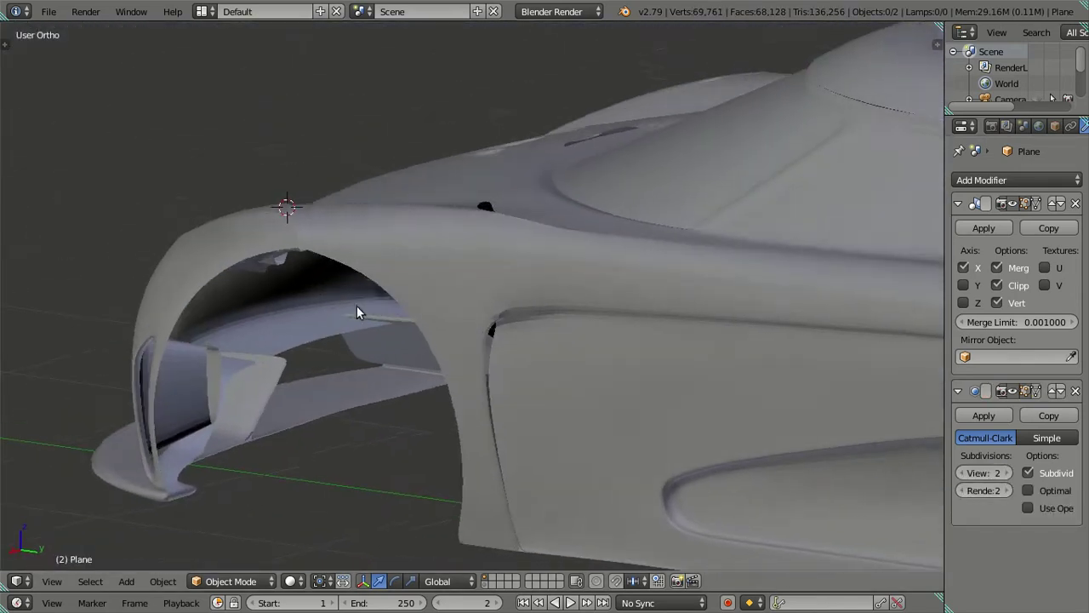
scroll(375, 340, up, 3)
mouse_move(395, 376)
middle_down()
mouse_move(366, 377)
mouse_move(499, 332)
mouse_move(450, 418)
mouse_move(443, 357)
mouse_move(401, 275)
mouse_move(369, 292)
mouse_move(367, 309)
mouse_move(399, 365)
mouse_move(414, 340)
mouse_move(530, 326)
mouse_move(384, 301)
mouse_move(761, 346)
mouse_move(579, 360)
mouse_move(585, 326)
mouse_move(604, 329)
middle_up()
scroll(442, 358, down, 3)
scroll(386, 339, up, 3)
scroll(414, 341, down, 3)
scroll(384, 302, down, 3)
scroll(525, 375, up, 3)
scroll(525, 374, down, 1)
middle_drag(525, 374, 713, 387)
Step: Enter Edit Mode on the body, switch to Right Ortho, and select an edge loop near the side intake
scroll(714, 387, up, 2)
key(Tab)
scroll(777, 383, up, 2)
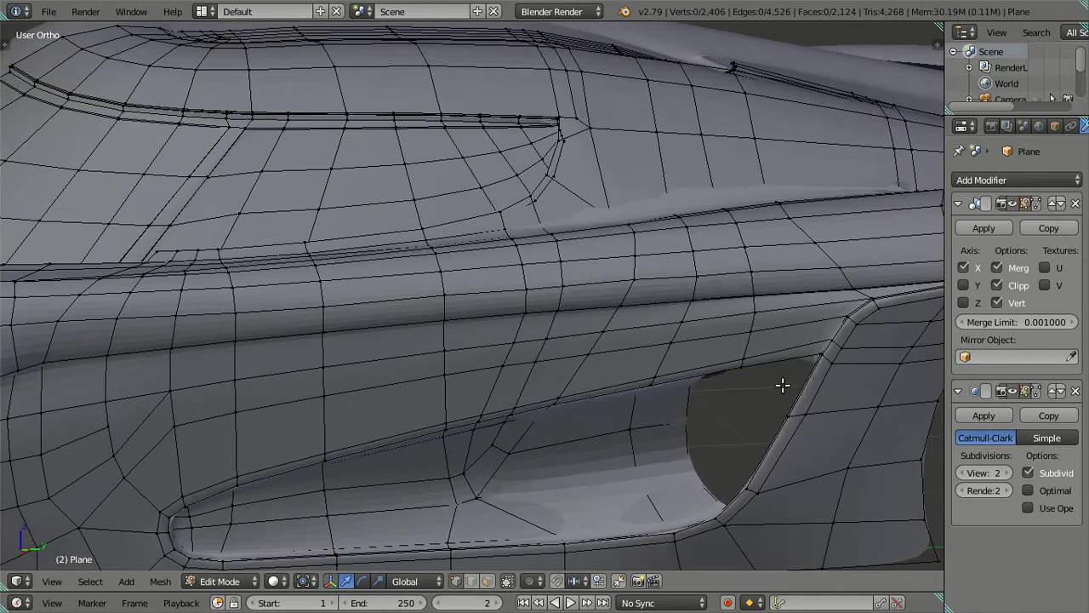
middle_drag(809, 395, 705, 400)
key(KP_3)
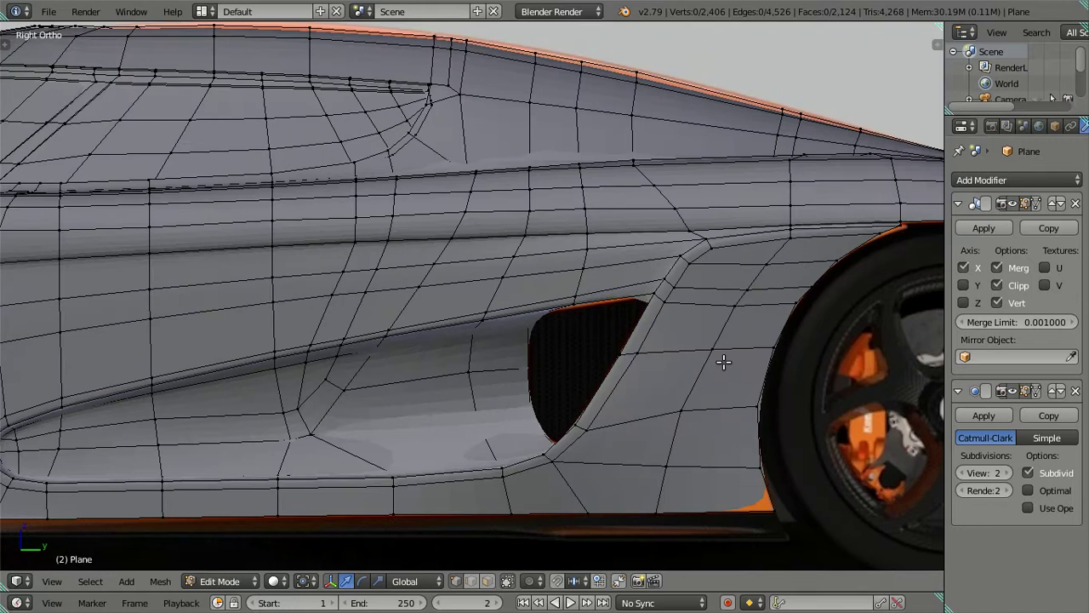
key(a)
key(a)
alt+right_click(676, 354)
Step: Extend the edge selection along the door edge
shift+middle_drag(394, 363, 680, 309)
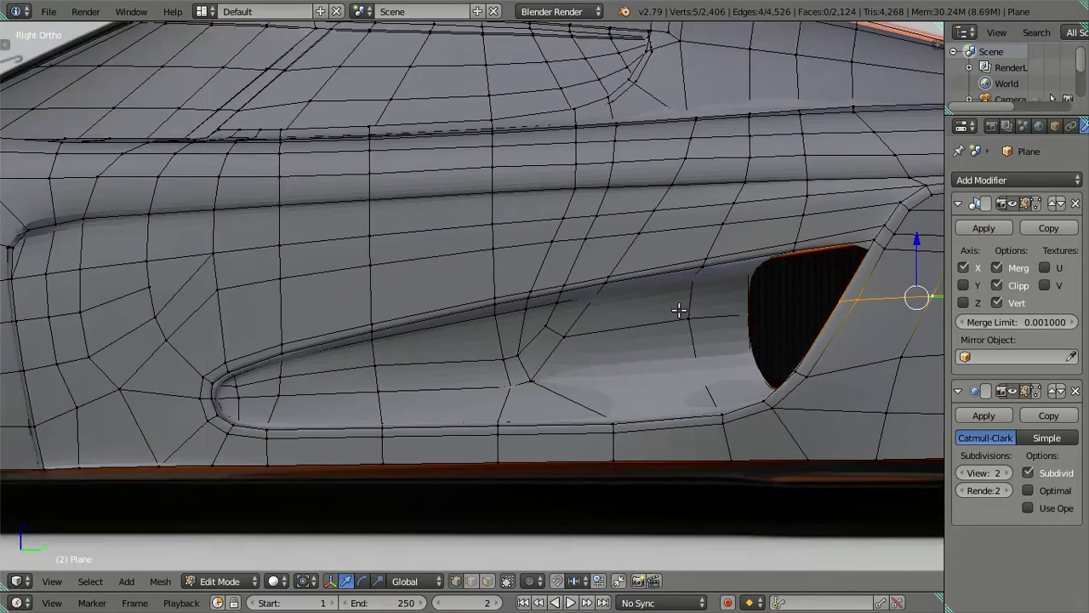
shift+middle_drag(173, 372, 506, 358)
scroll(442, 369, up, 1)
scroll(435, 367, up, 1)
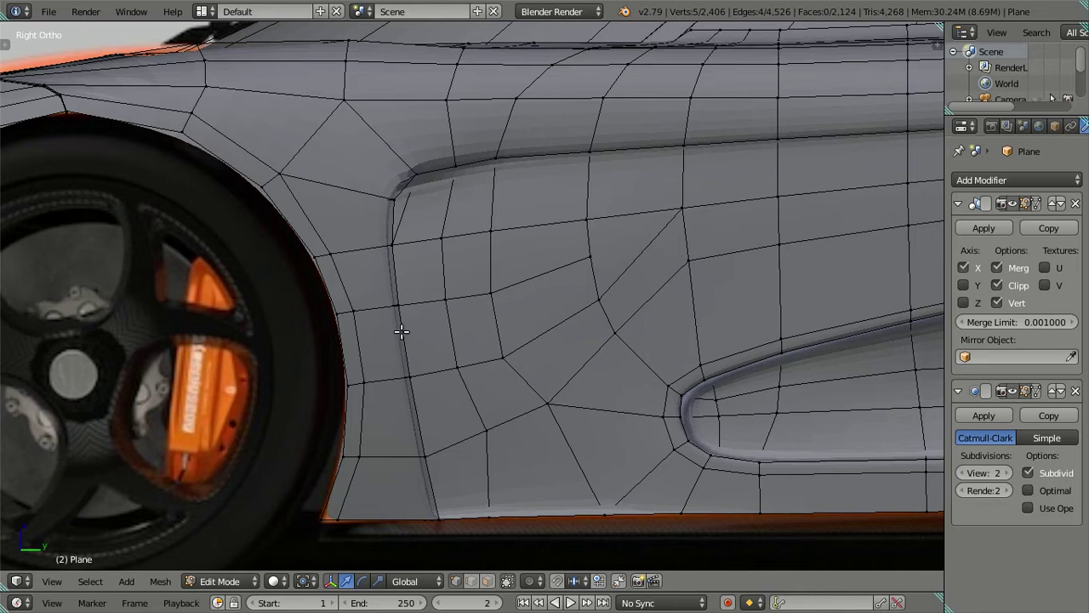
alt+shift+click(369, 308)
scroll(443, 309, down, 2)
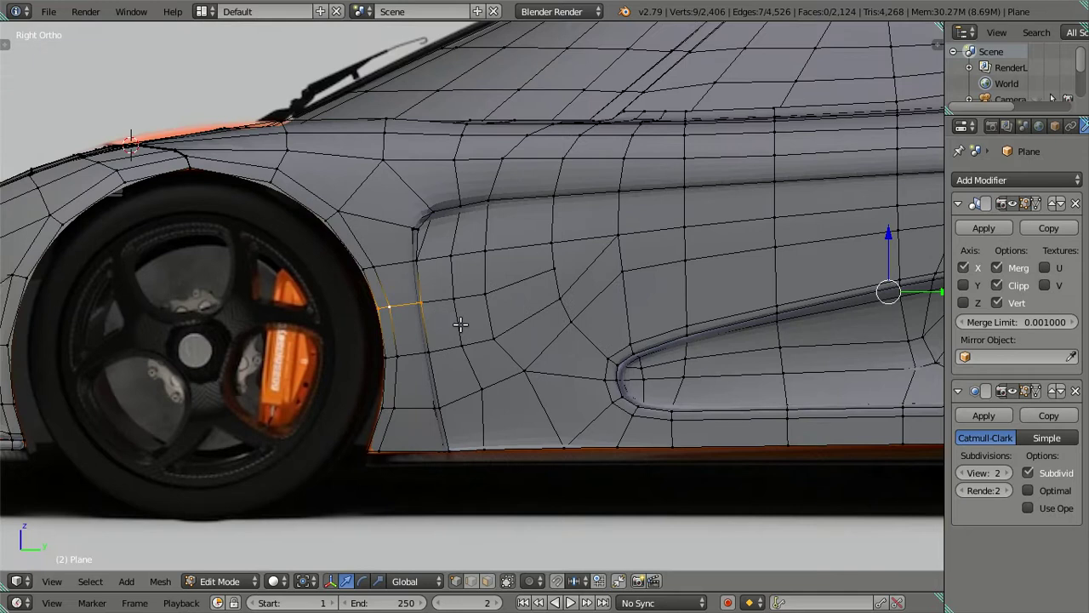
scroll(494, 320, down, 2)
Step: Reselect the door's front vertical, lower and rear edge loops
key(a)
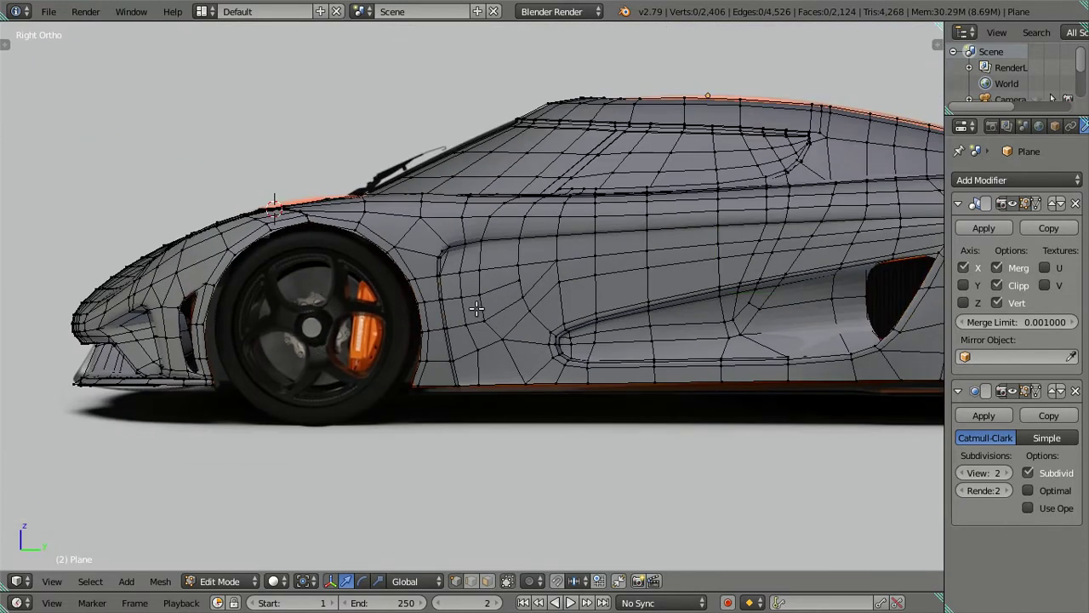
alt+right_click(477, 309)
alt+shift+right_click(618, 340)
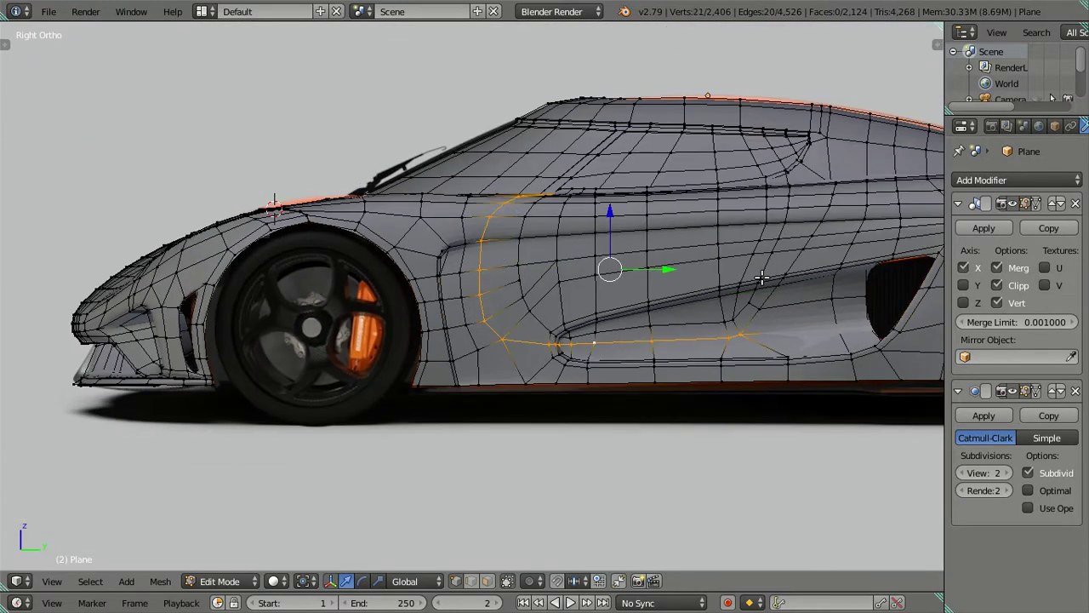
shift+middle_drag(822, 308, 609, 260)
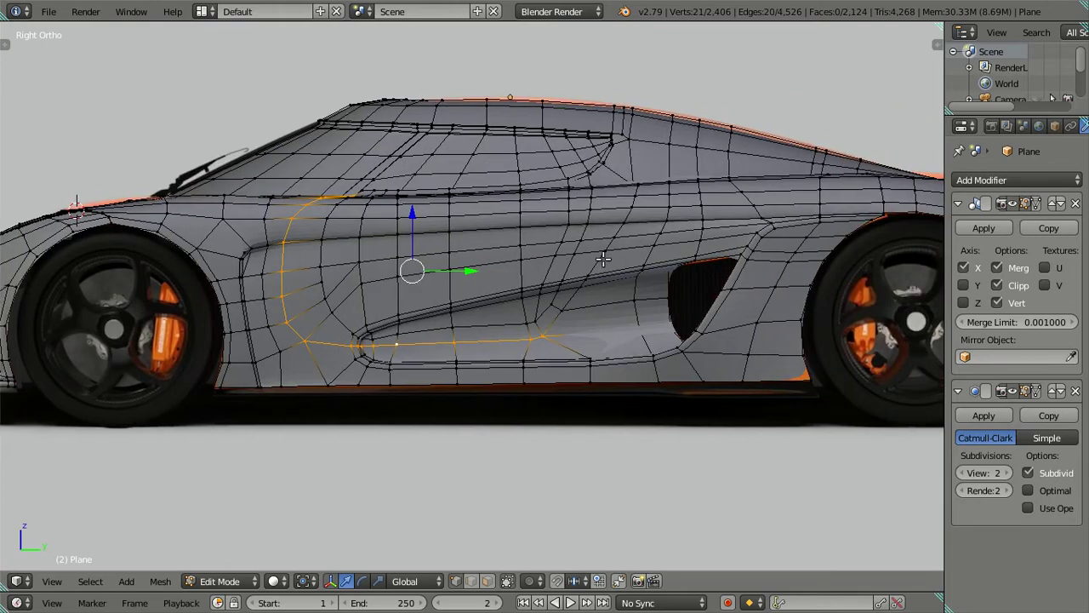
alt+shift+right_click(602, 260)
middle_drag(623, 195, 619, 330)
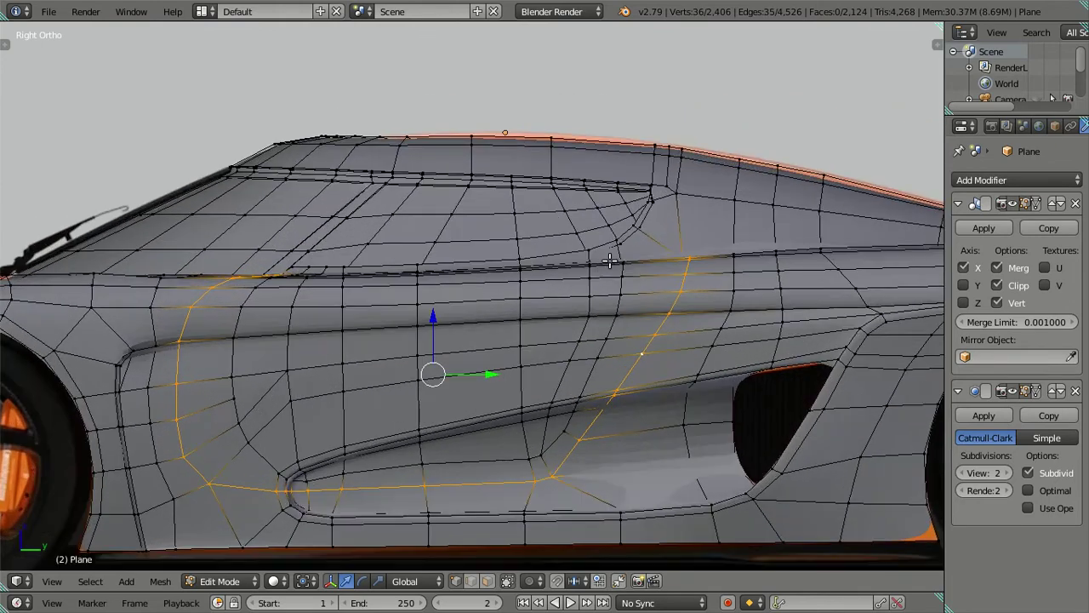
Step: Preview the smoothed body in Object Mode, then return to Edit Mode in Right Ortho
key(Tab)
scroll(606, 341, up, 5)
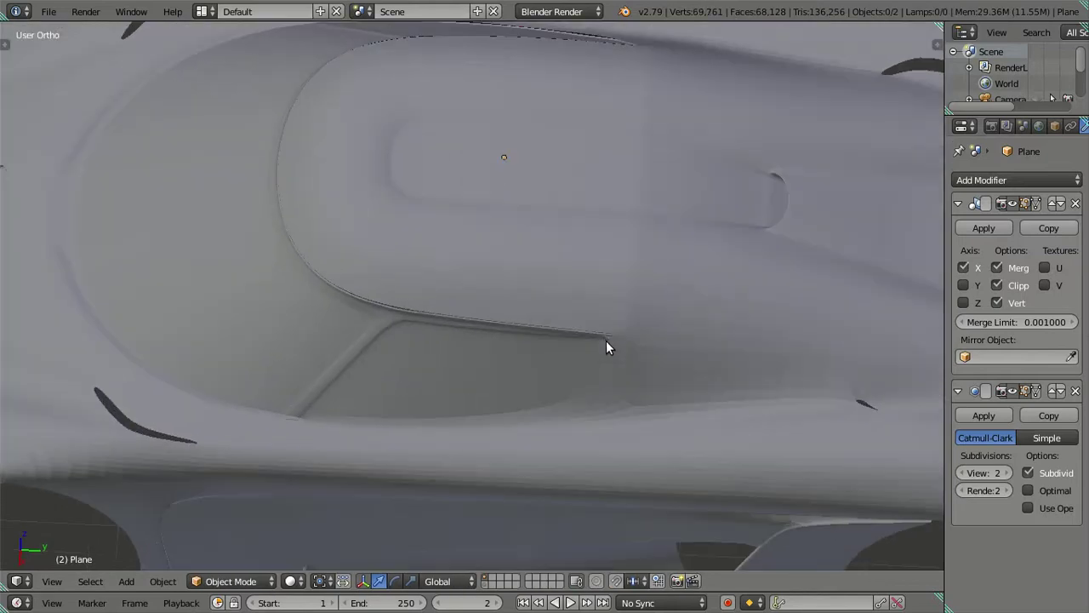
scroll(500, 381, up, 1)
key(Tab)
mouse_move(589, 380)
middle_down()
mouse_move(584, 311)
mouse_move(601, 226)
middle_up()
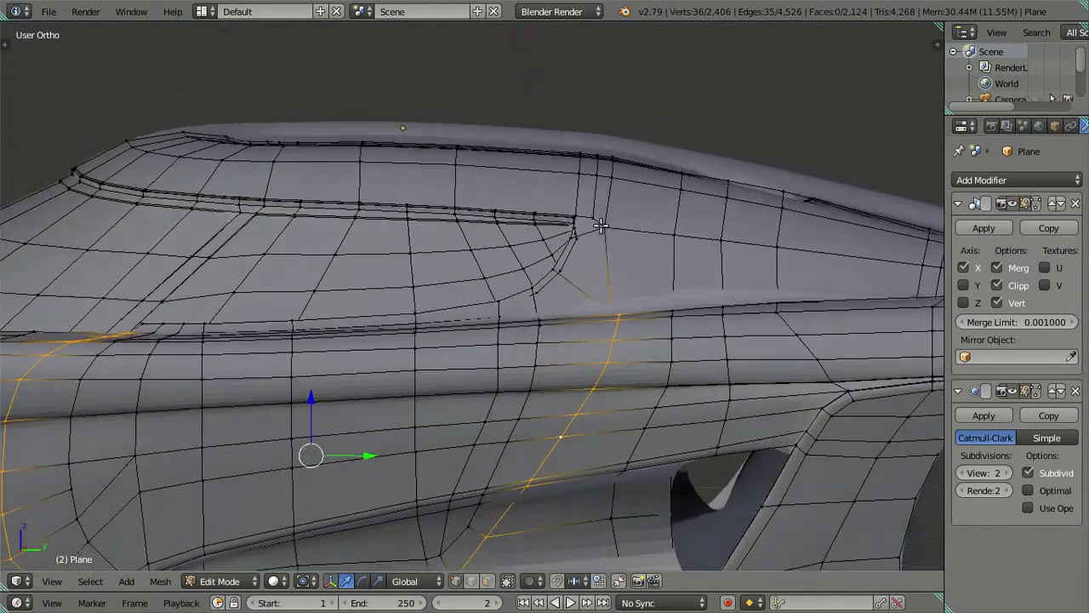
key(KP_3)
Step: Zoom in and select the vertex at the top corner of the door line
scroll(605, 198, up, 2)
scroll(588, 256, up, 2)
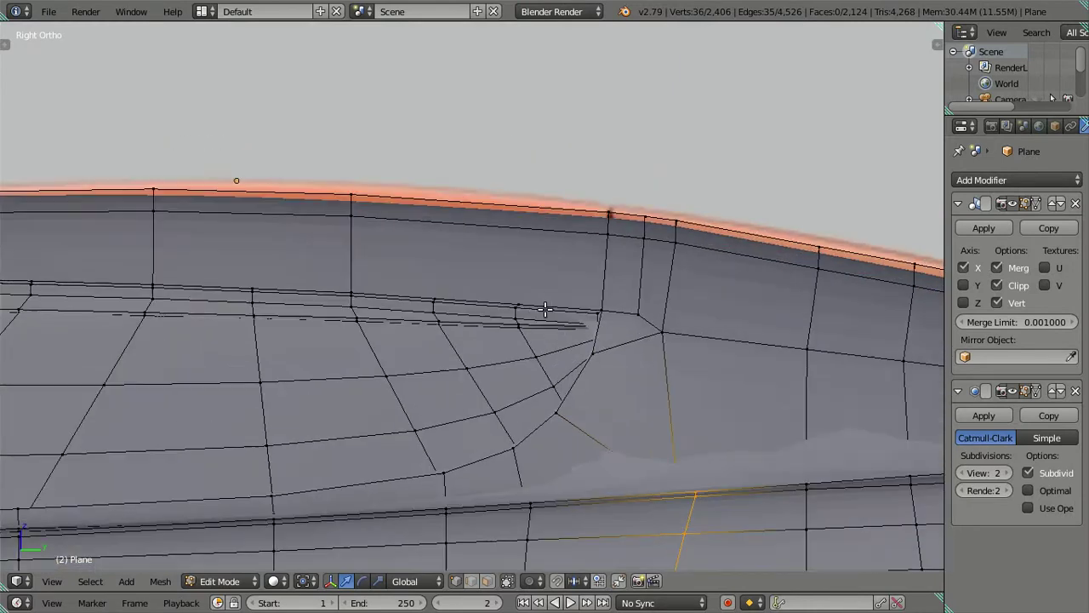
scroll(567, 301, up, 1)
scroll(452, 319, up, 2)
scroll(553, 322, up, 1)
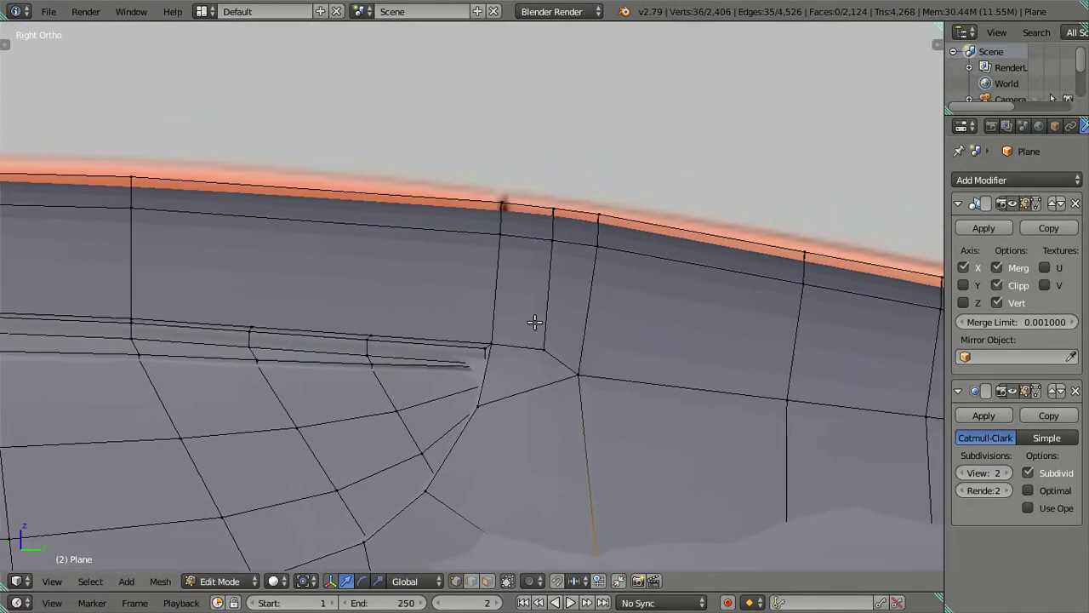
scroll(535, 320, up, 1)
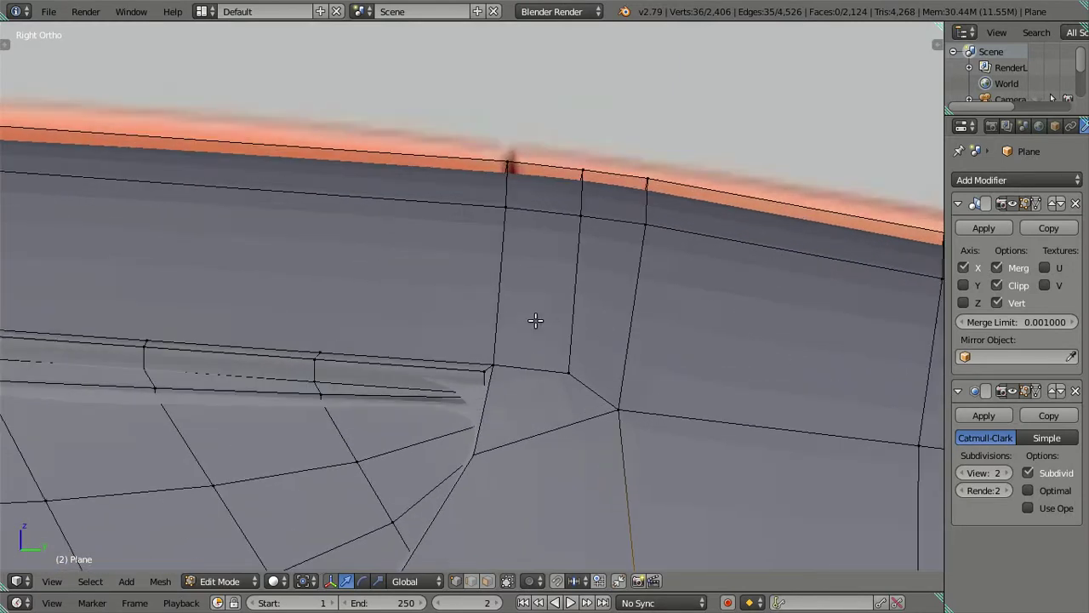
right_click(567, 366)
mouse_move(567, 366)
middle_down()
mouse_move(691, 423)
mouse_move(741, 397)
mouse_move(548, 383)
mouse_move(584, 360)
middle_up()
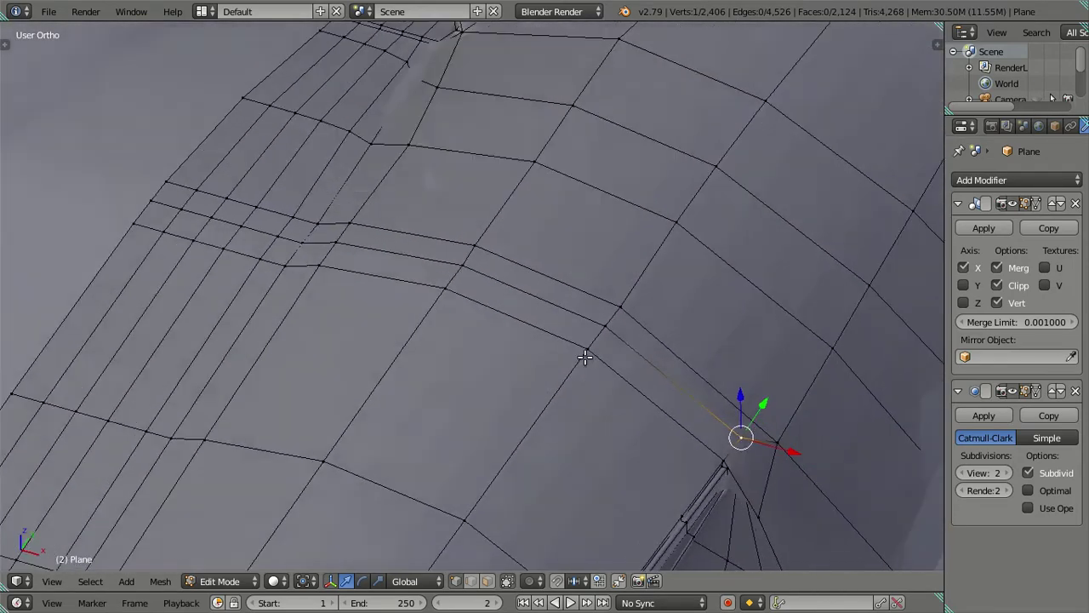
Step: In Top Ortho, select the roof edge loop without its end vertex and move it toward its neighbour
key(KP_7)
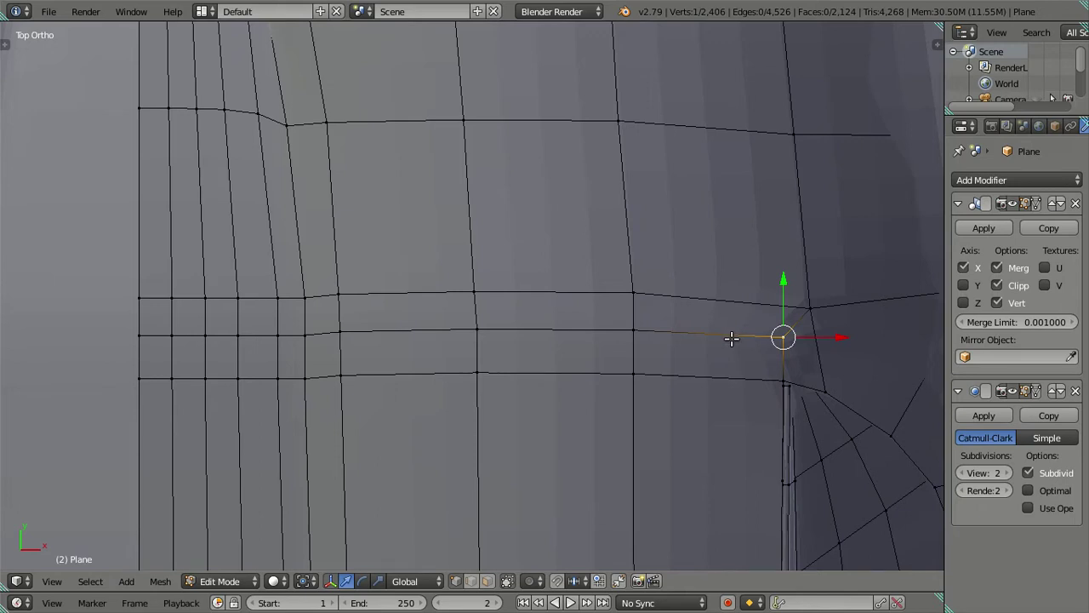
scroll(720, 339, up, 1)
alt+right_click(562, 335)
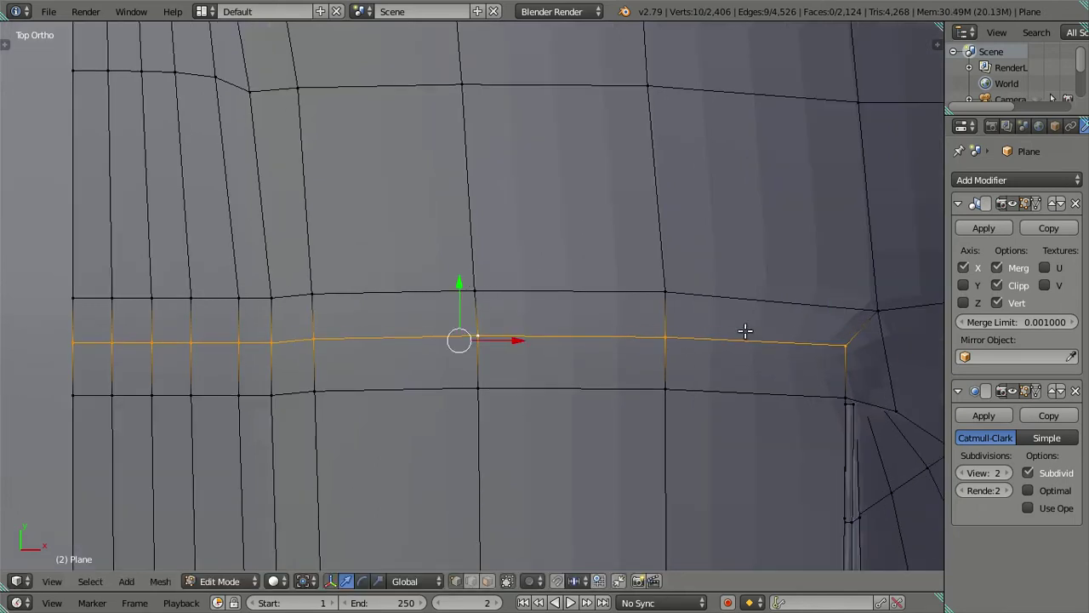
shift+right_click(839, 350)
click(359, 284)
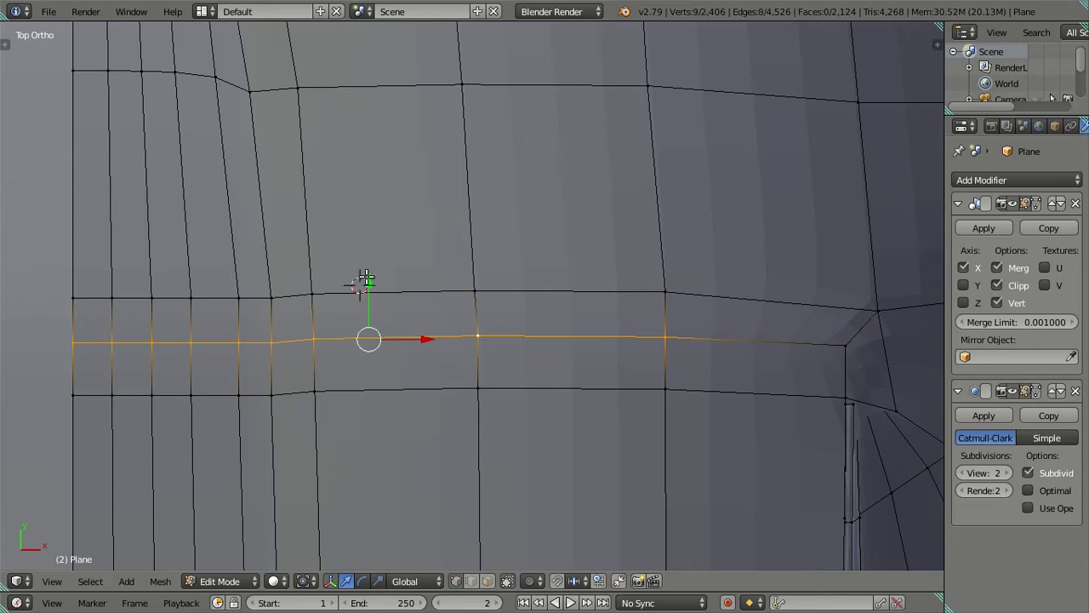
drag(372, 283, 372, 256)
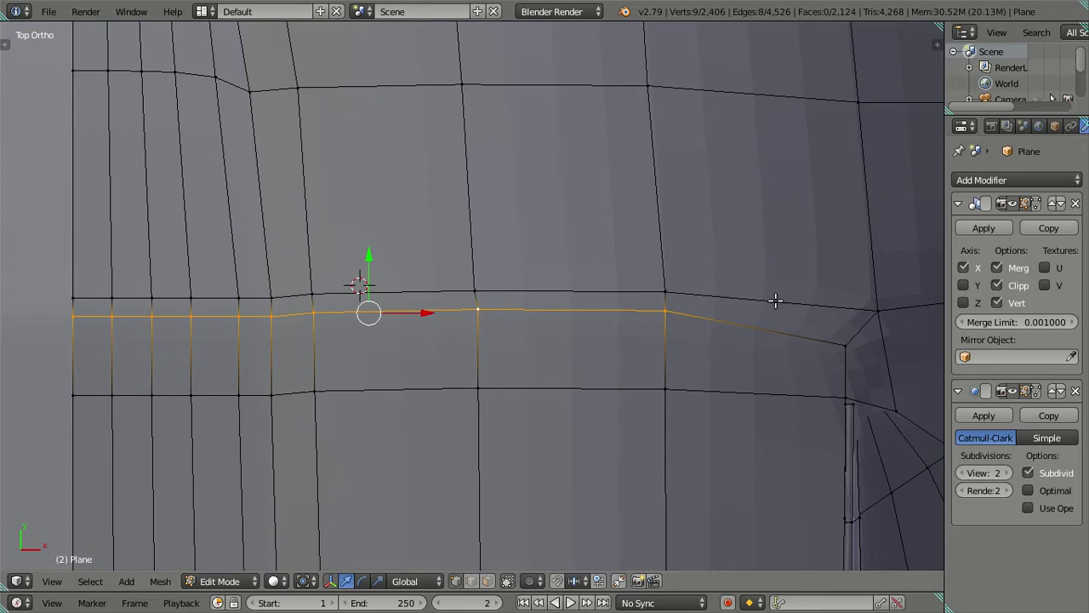
Step: Select the edge path across the roof and raise it by about 0.107
right_click(689, 290)
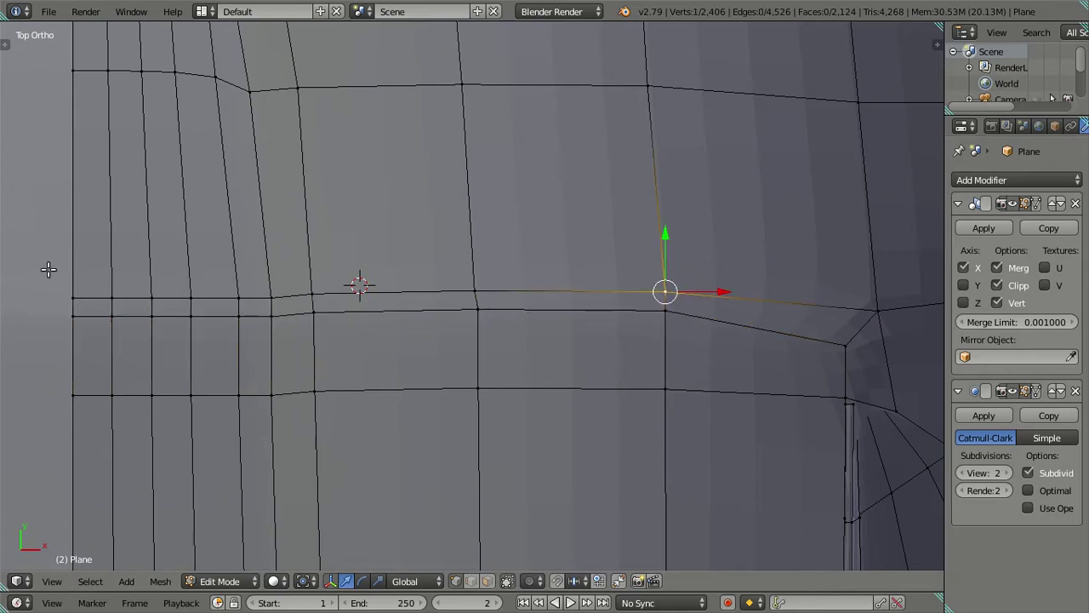
ctrl+right_click(75, 282)
drag(374, 232, 401, 152)
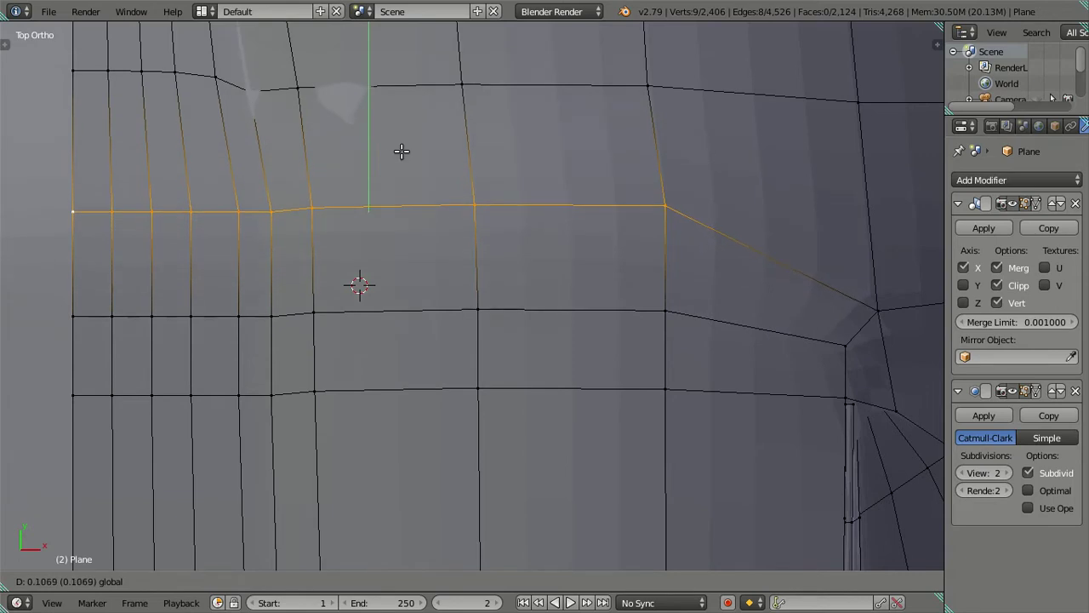
drag(401, 151, 403, 155)
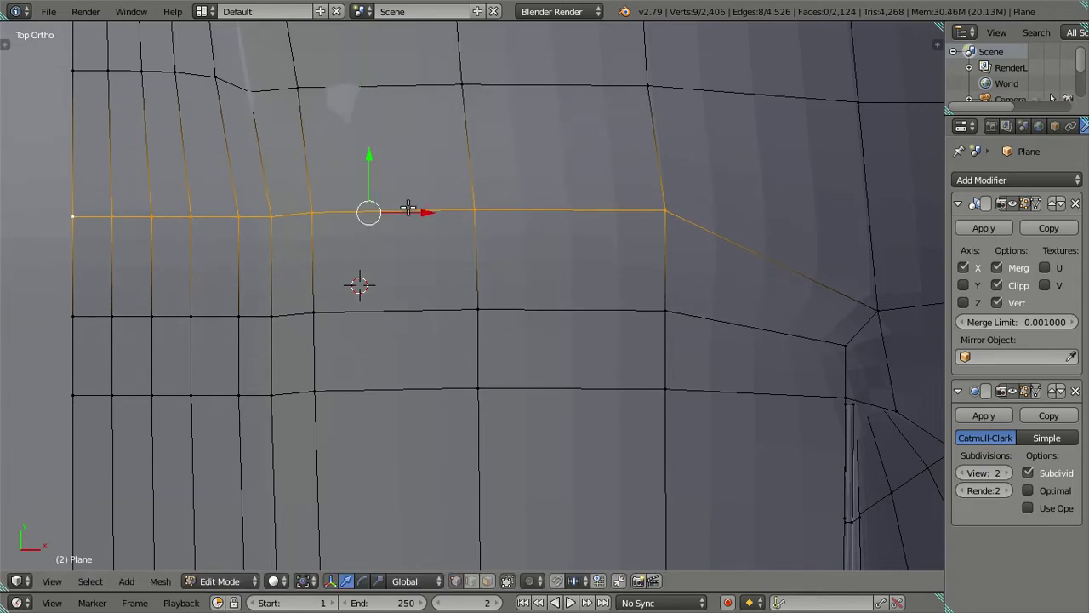
scroll(413, 213, down, 1)
scroll(415, 223, down, 1)
Step: Undo the edge-path moves, briefly checking the body in rendered shading
key(ctrl+z)
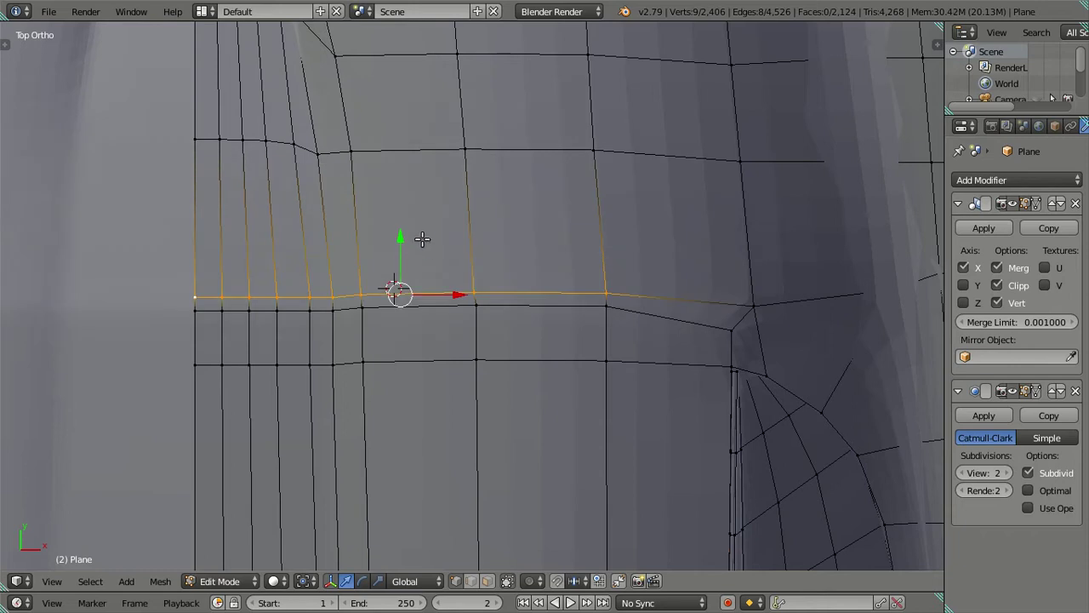
key(shift+z)
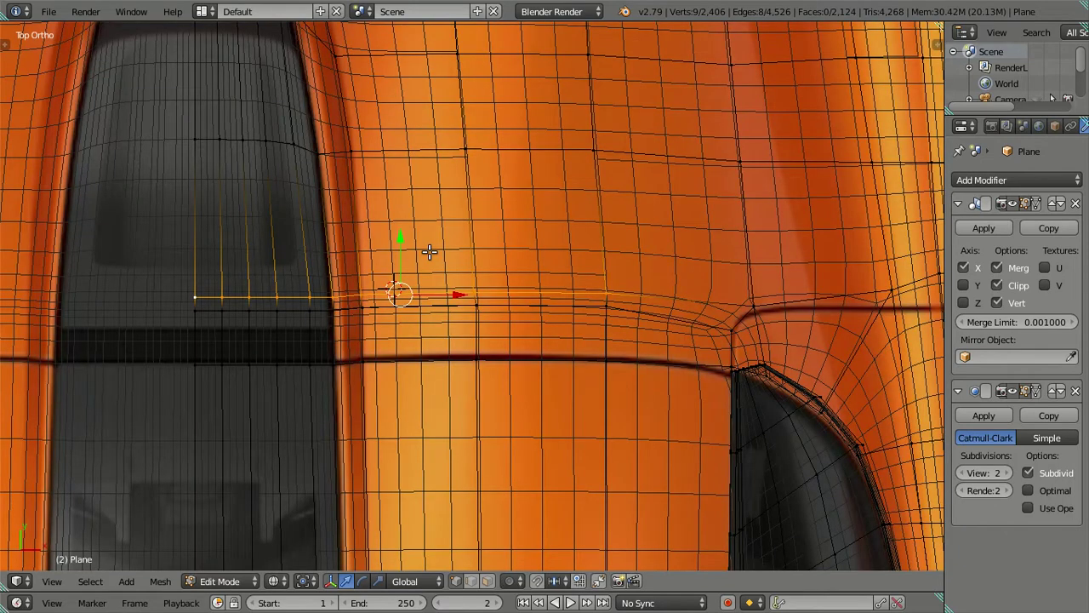
key(shift+z)
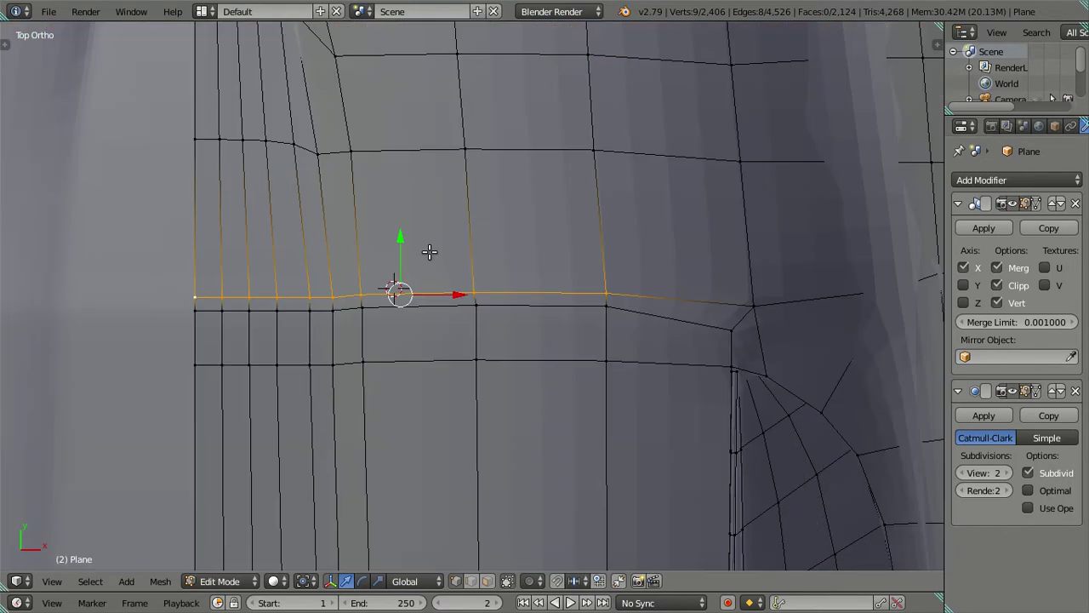
key(ctrl+z)
key(ctrl+z)
key(ctrl+z)
Step: Preview the smoothed roof in Object Mode, then return to Edit Mode in Right Ortho
middle_drag(551, 296, 469, 274)
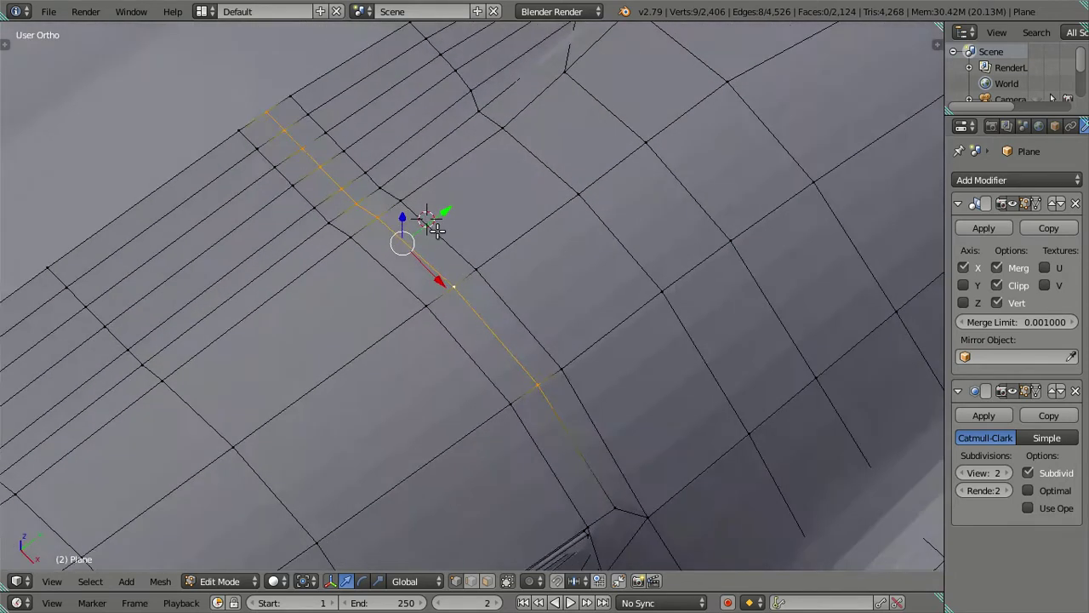
key(Tab)
mouse_move(519, 350)
middle_down()
mouse_move(515, 411)
mouse_move(462, 287)
mouse_move(462, 260)
middle_up()
key(Tab)
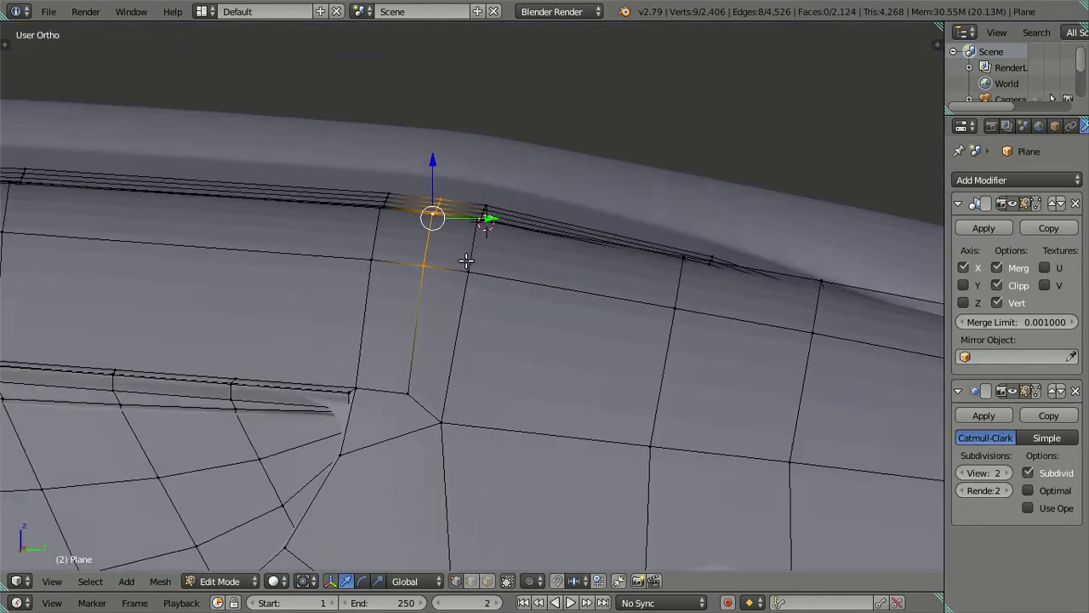
key(KP_3)
scroll(460, 272, up, 1)
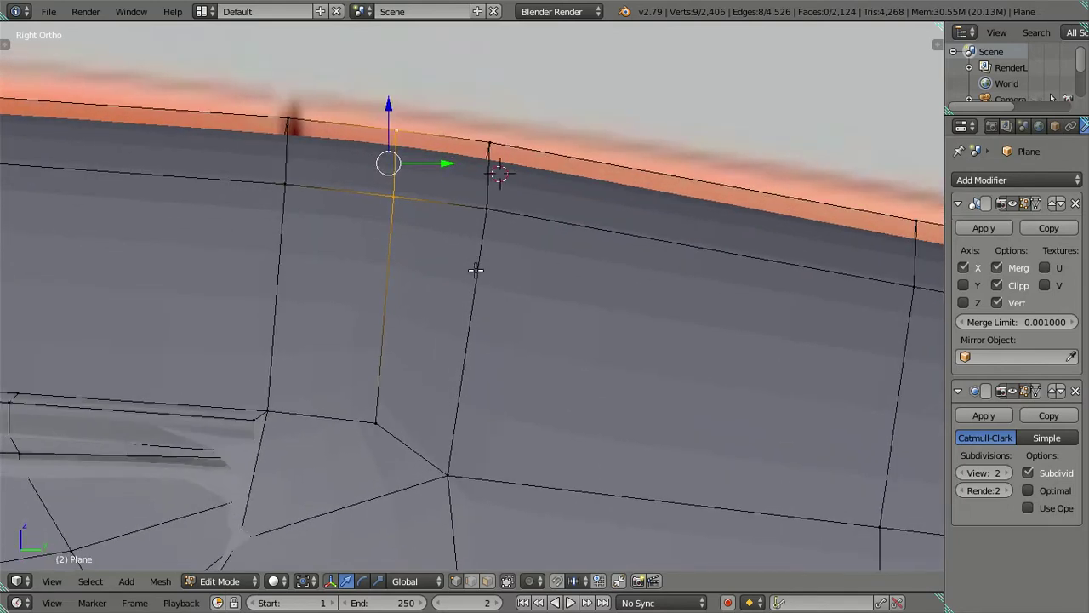
scroll(481, 268, up, 2)
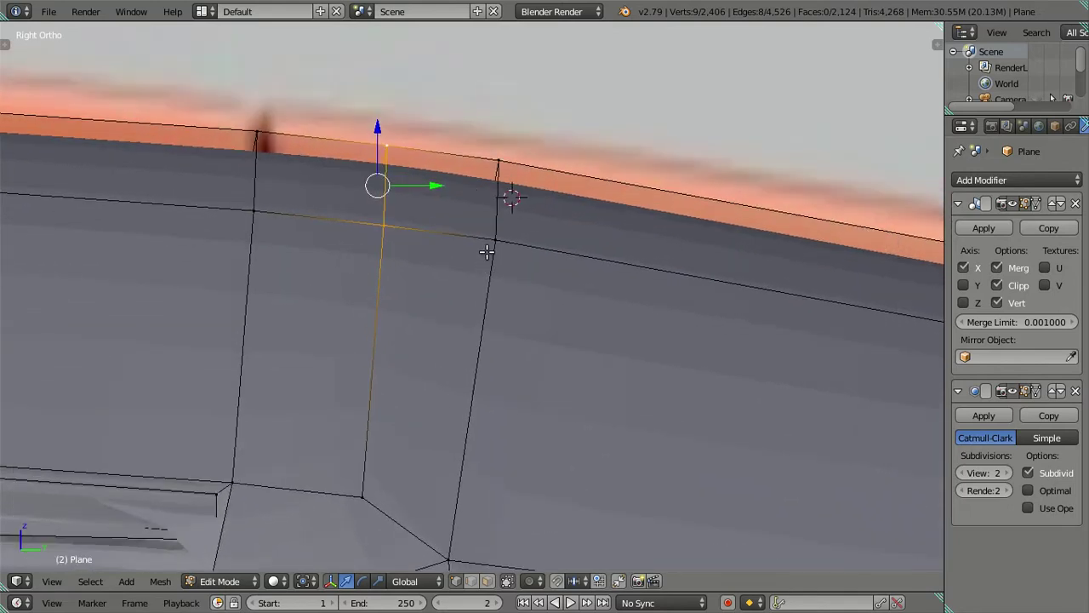
Step: Select the roof-edge face column, check it in wireframe, and cancel a trial vertical move
shift+right_click(491, 245)
mouse_move(494, 241)
middle_down()
mouse_move(515, 294)
mouse_move(494, 238)
middle_up()
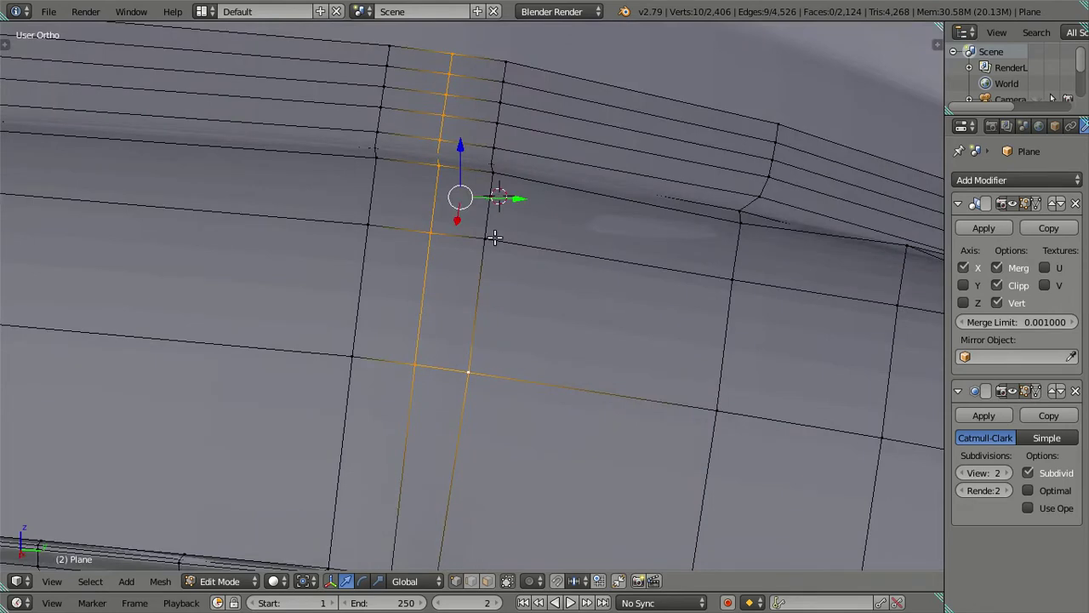
ctrl+right_click(517, 60)
middle_drag(486, 175, 499, 236)
key(KP_3)
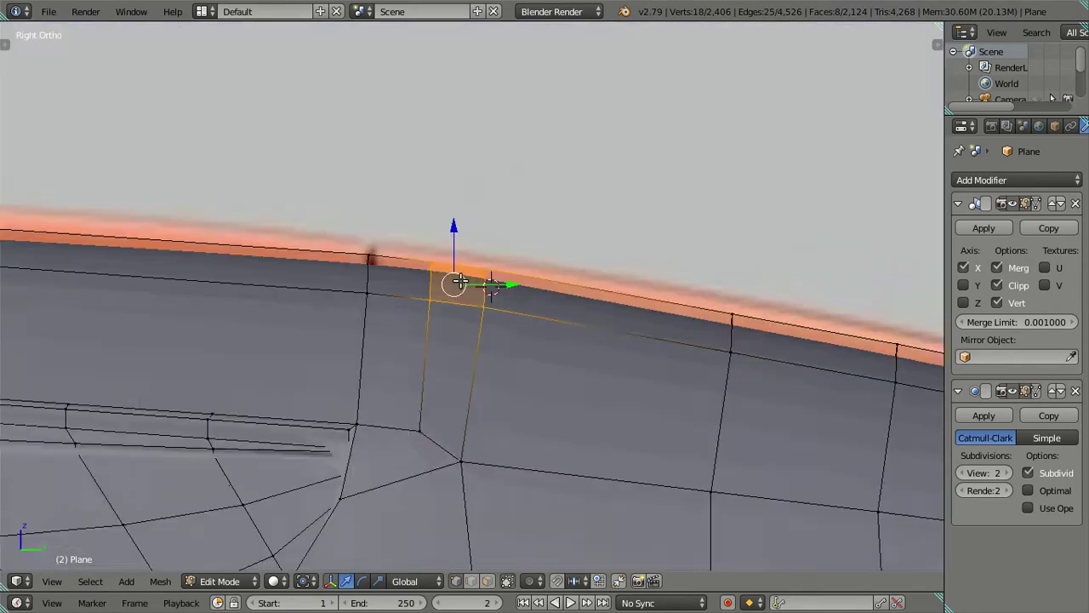
key(z)
scroll(434, 283, up, 2)
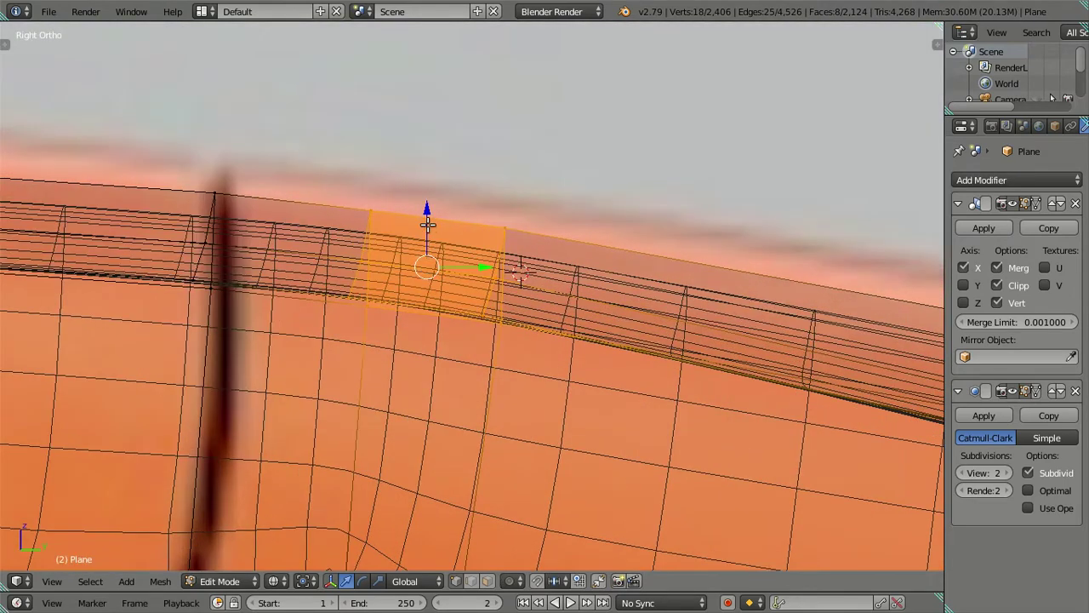
key(z)
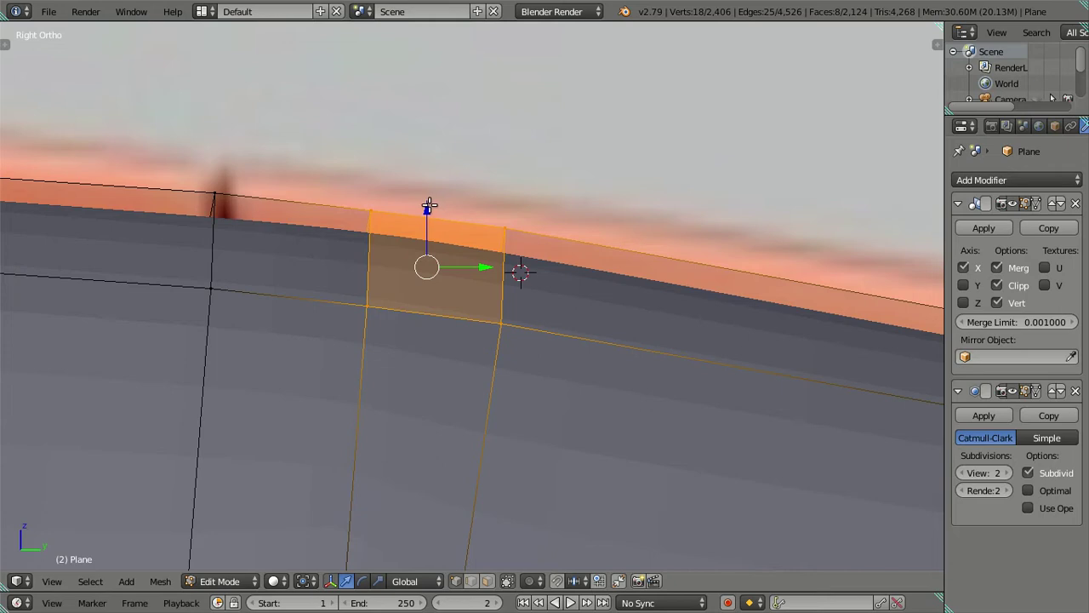
key(g)
key(z)
key(Escape)
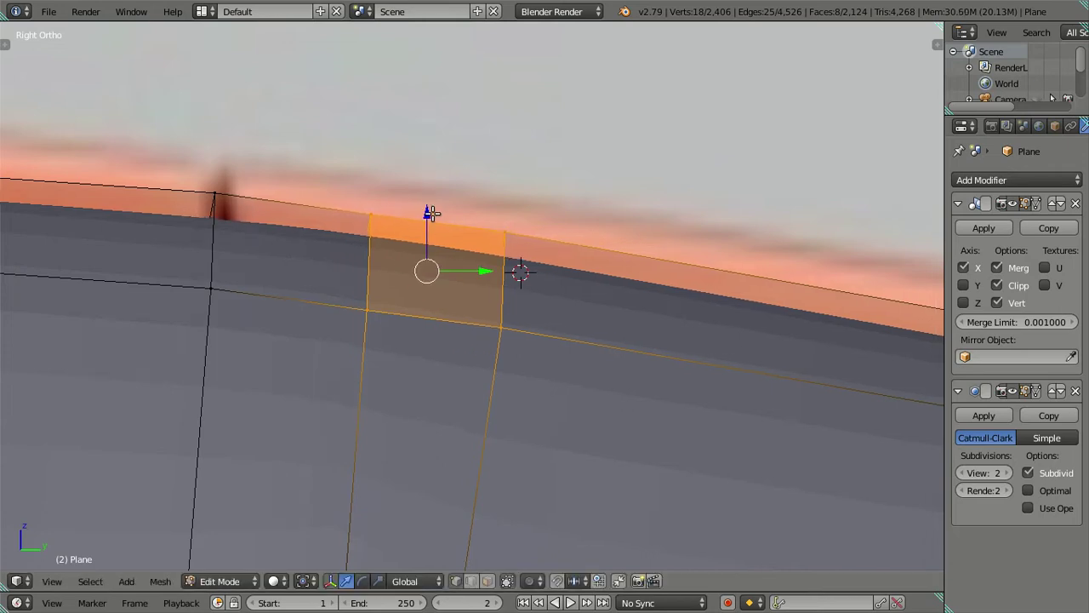
key(a)
Step: Select the vertical vertex path at the roof edge and lower it about 0.0013 along Z
middle_drag(484, 261, 491, 306)
click(506, 382)
ctrl+click(468, 175)
key(KP_3)
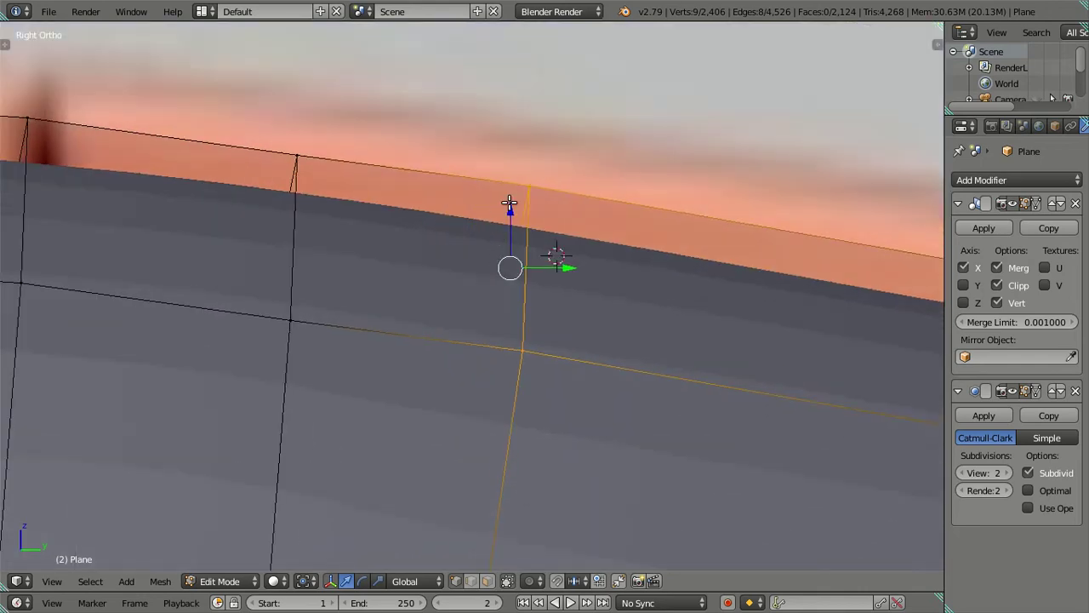
drag(509, 210, 511, 212)
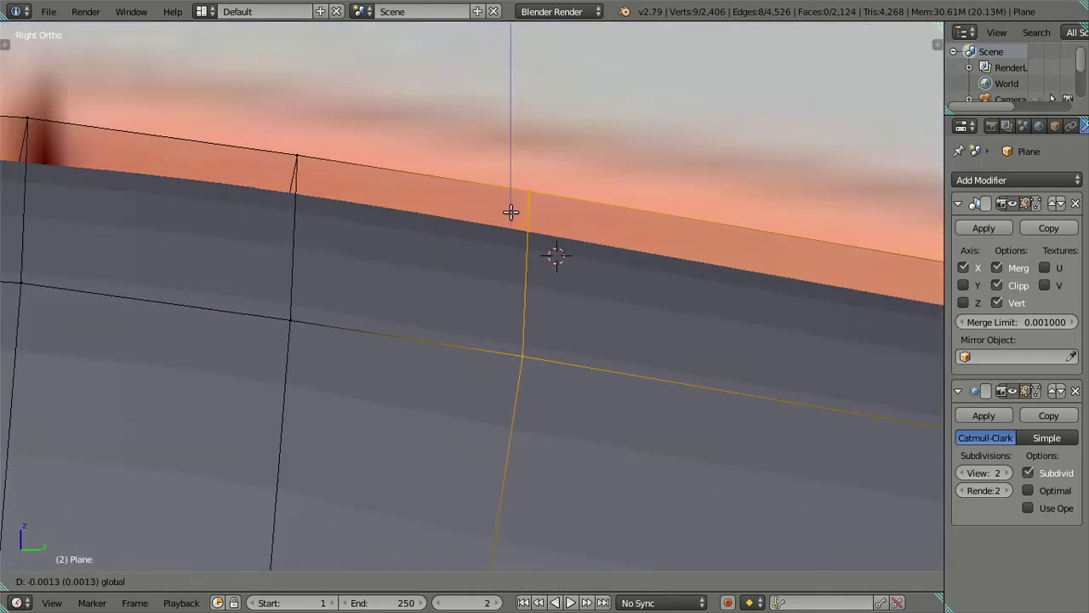
scroll(509, 212, down, 3)
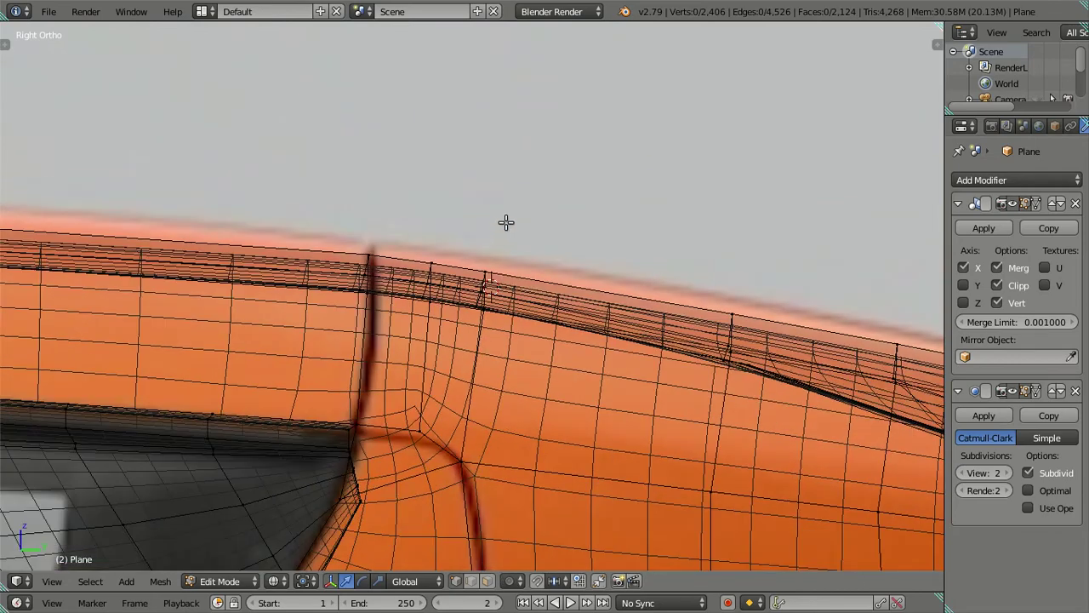
scroll(505, 224, up, 2)
Step: Deselect everything and switch to Object Mode to view the smoothed body
key(a)
mouse_move(492, 262)
middle_down()
mouse_move(502, 318)
mouse_move(467, 417)
mouse_move(486, 430)
mouse_move(503, 414)
mouse_move(508, 372)
mouse_move(489, 352)
mouse_move(497, 303)
mouse_move(480, 320)
middle_up()
scroll(493, 315, down, 3)
key(Tab)
key(Tab)
Step: Select the door-front vertical loop plus the lower intake and rear vertical loops
mouse_move(473, 358)
middle_down()
mouse_move(423, 379)
mouse_move(357, 380)
middle_up()
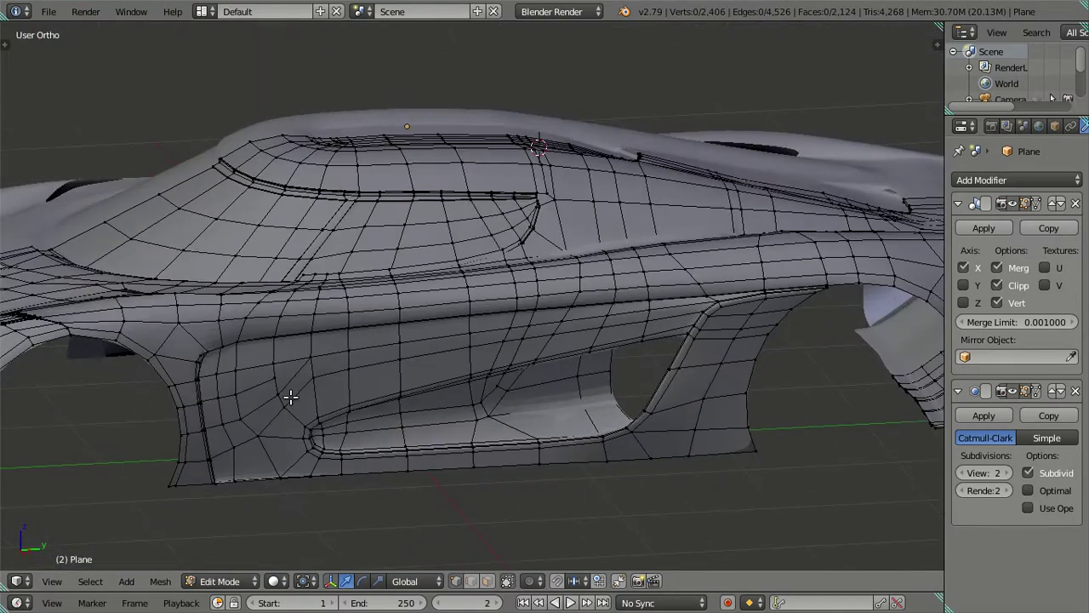
alt+right_click(319, 434)
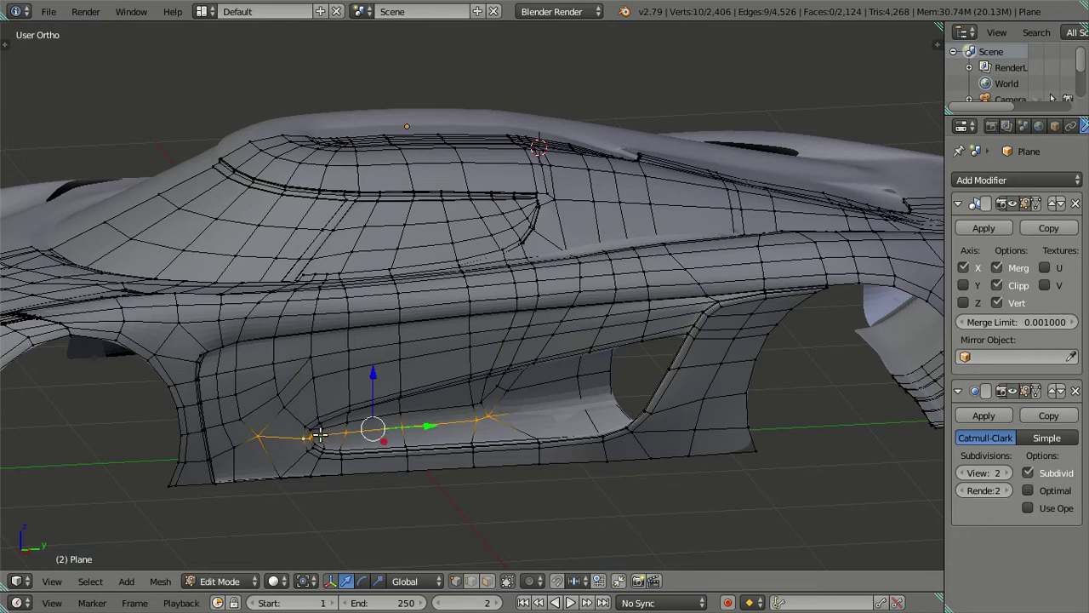
key(a)
alt+right_click(237, 381)
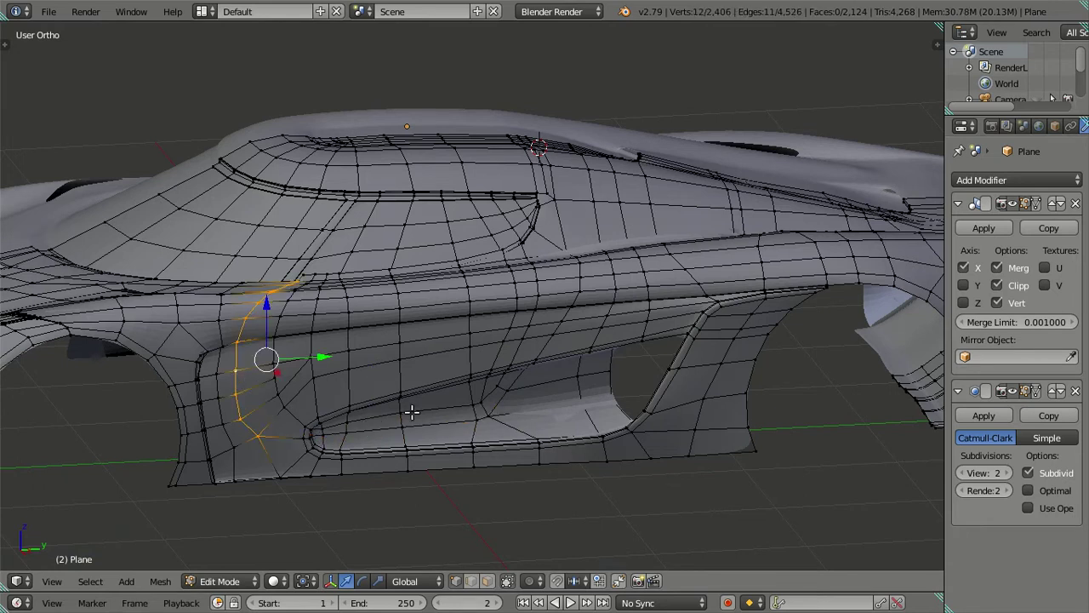
alt+shift+right_click(424, 419)
alt+shift+right_click(566, 315)
Step: Extend the loop selection up toward the roof and add another vertical door-outline loop
scroll(562, 302, up, 2)
scroll(574, 230, up, 2)
shift+right_click(619, 160)
shift+right_click(596, 146)
scroll(607, 147, up, 2)
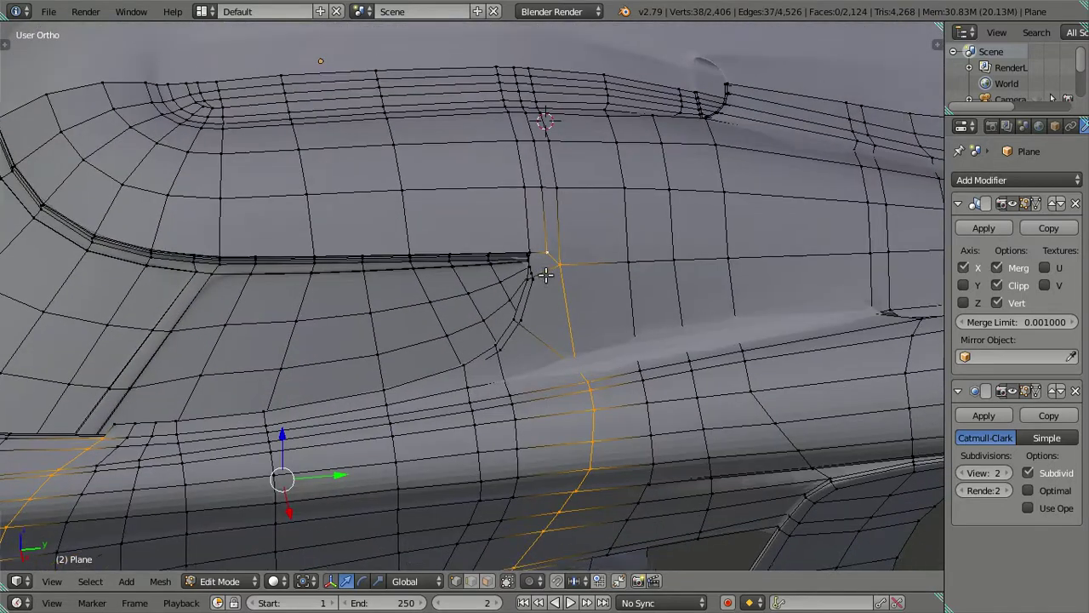
scroll(552, 255, up, 3)
scroll(525, 301, up, 2)
scroll(550, 280, up, 1)
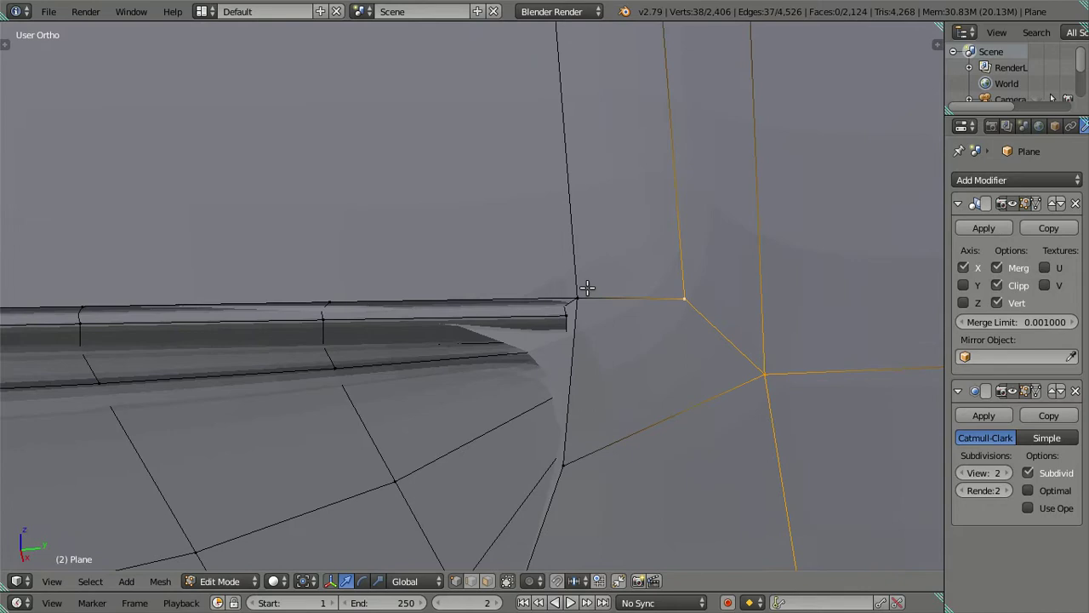
shift+right_click(586, 289)
scroll(577, 277, down, 2)
scroll(557, 287, down, 1)
scroll(564, 301, up, 2)
scroll(568, 316, up, 1)
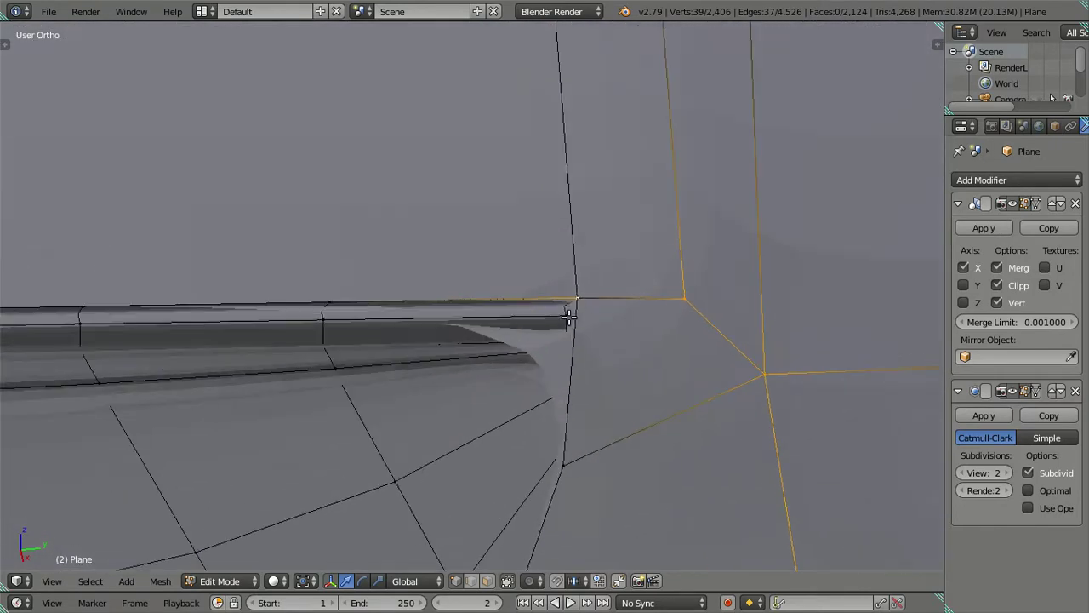
shift+right_click(573, 316)
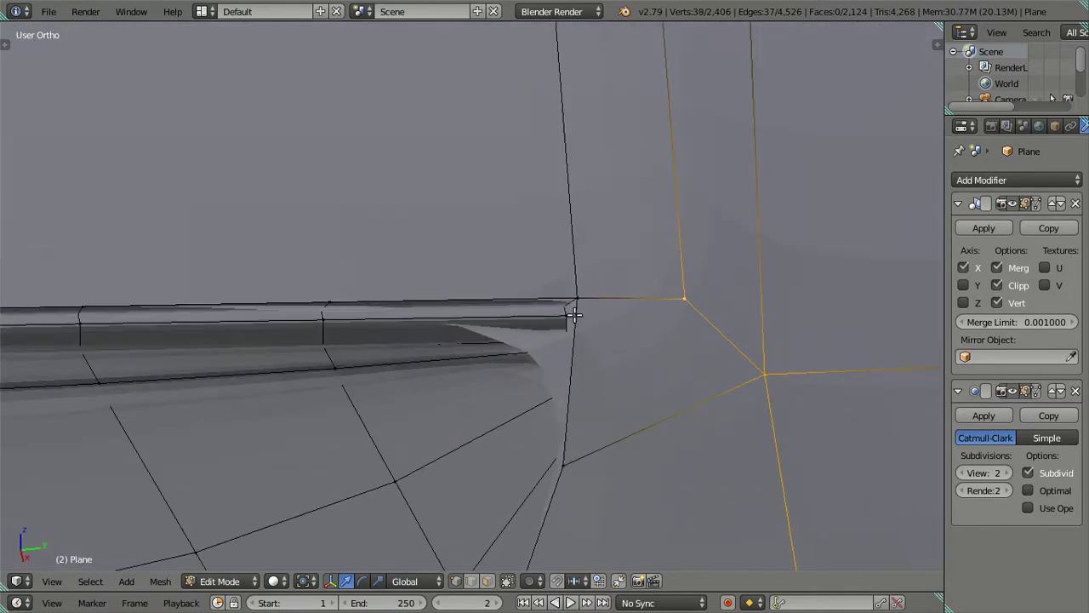
alt+shift+right_click(574, 268)
scroll(577, 267, down, 1)
scroll(577, 267, down, 1)
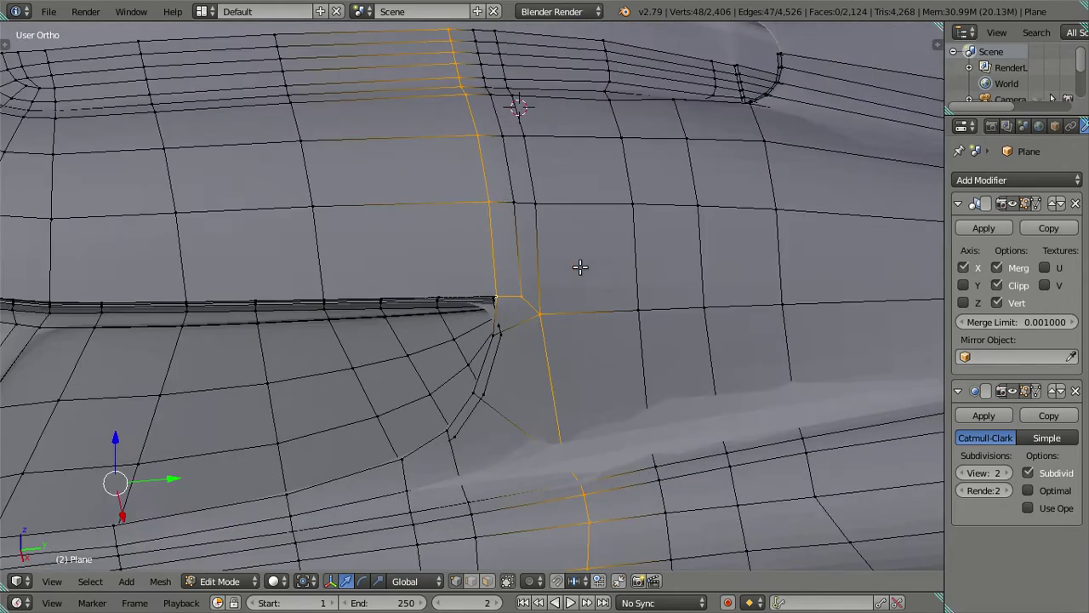
scroll(562, 293, down, 2)
scroll(555, 314, down, 1)
Step: Add the lower rear loop to the door-outline selection
key(KP_7)
scroll(577, 297, down, 3)
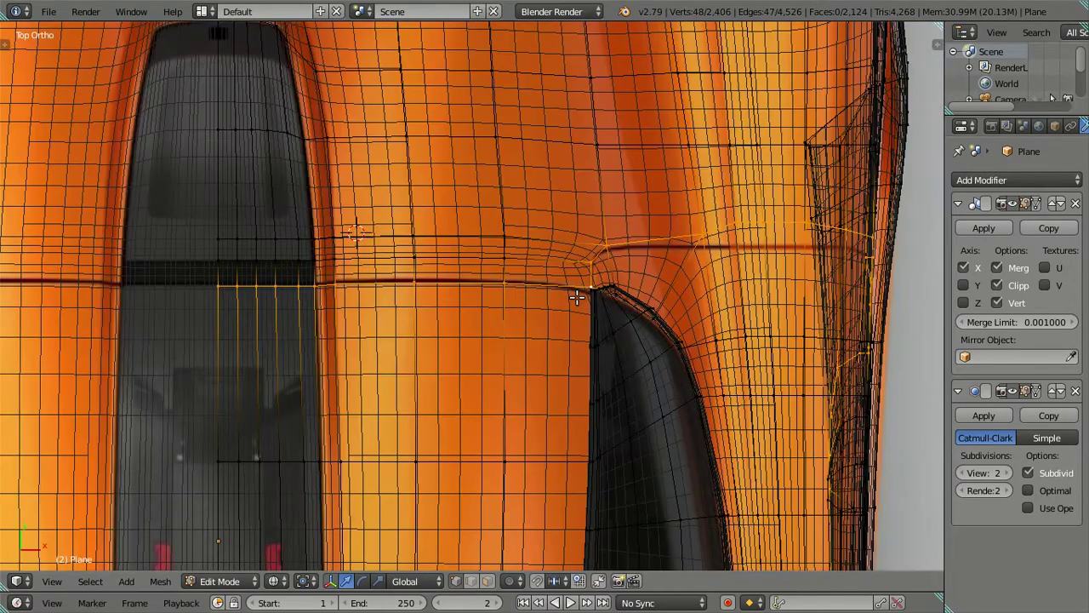
scroll(576, 298, up, 2)
mouse_move(499, 297)
middle_down()
mouse_move(460, 314)
mouse_move(573, 333)
mouse_move(430, 229)
mouse_move(425, 212)
middle_up()
scroll(497, 271, up, 3)
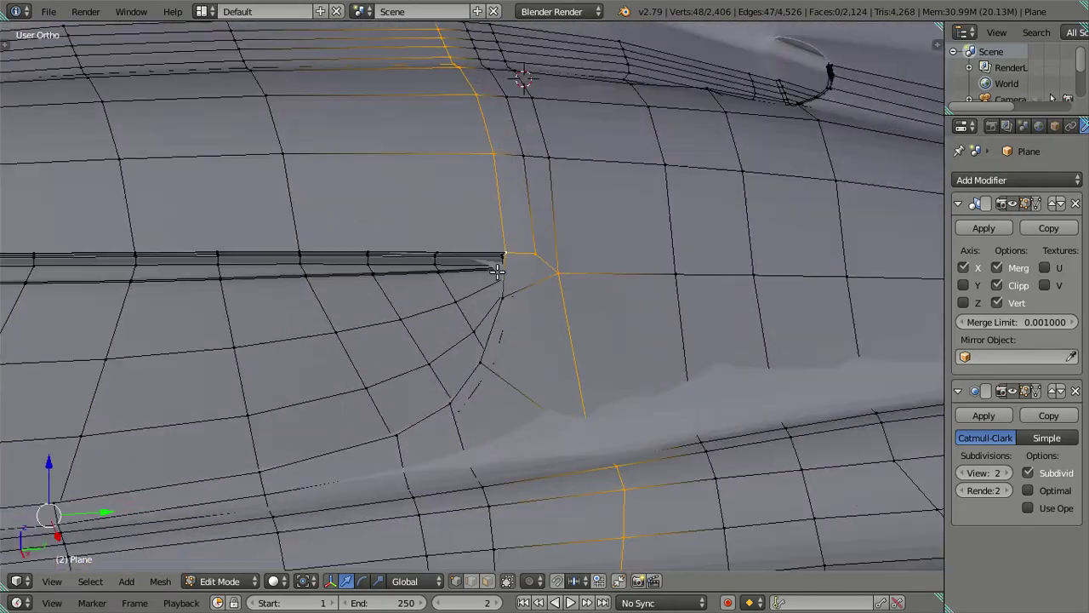
scroll(495, 272, down, 4)
mouse_move(494, 273)
middle_down()
mouse_move(506, 314)
mouse_move(519, 320)
mouse_move(539, 306)
middle_up()
alt+shift+click(747, 445)
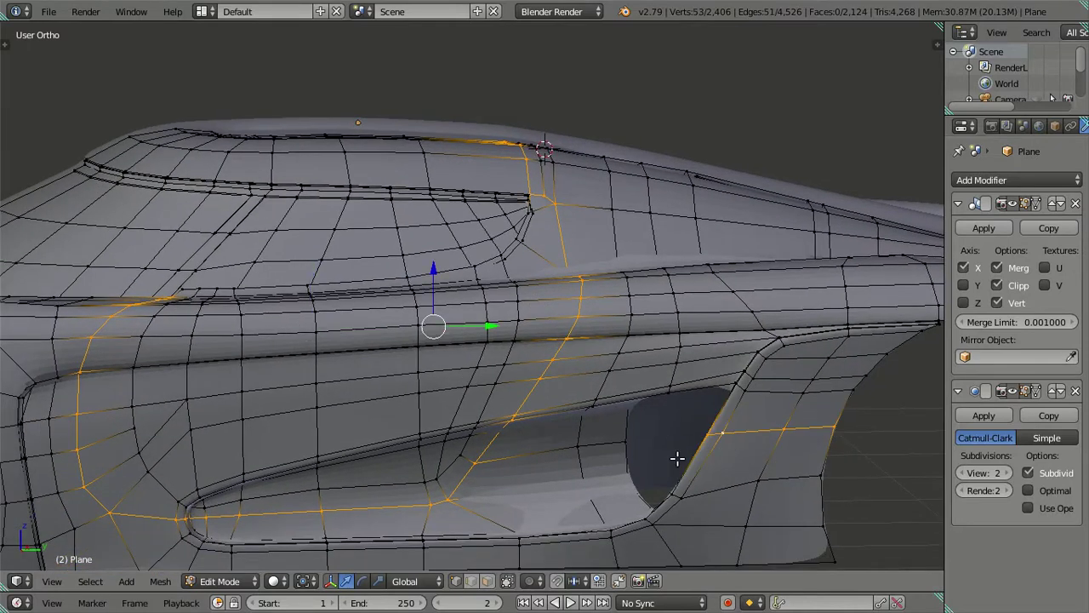
scroll(678, 459, down, 3)
middle_drag(678, 459, 544, 444)
scroll(544, 444, up, 4)
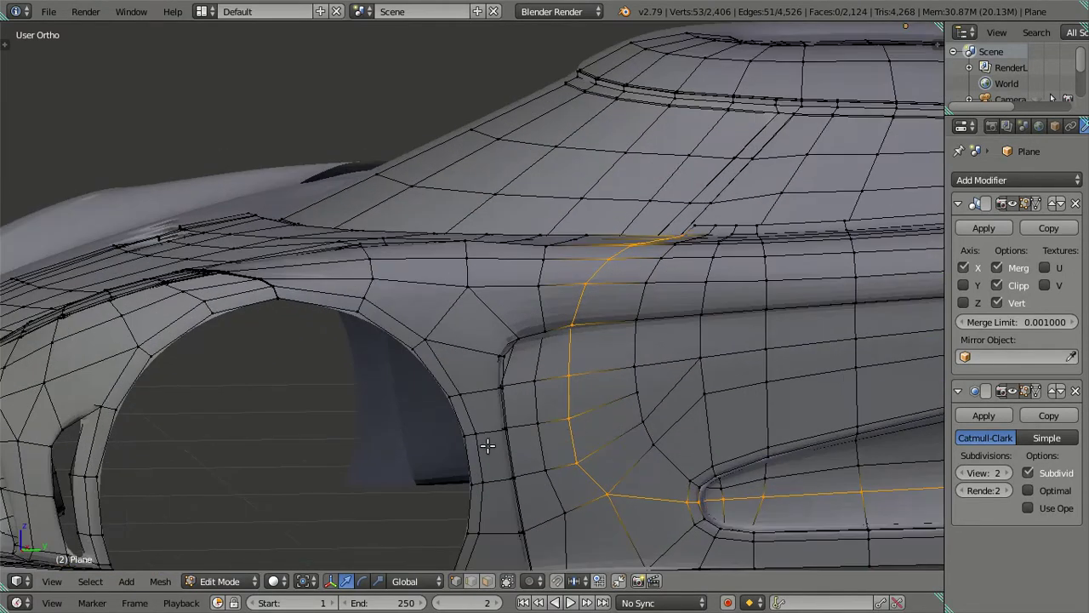
Step: Check the full textured car with wheels, then return to grey solid shading
key(KP_Divide)
scroll(479, 418, up, 2)
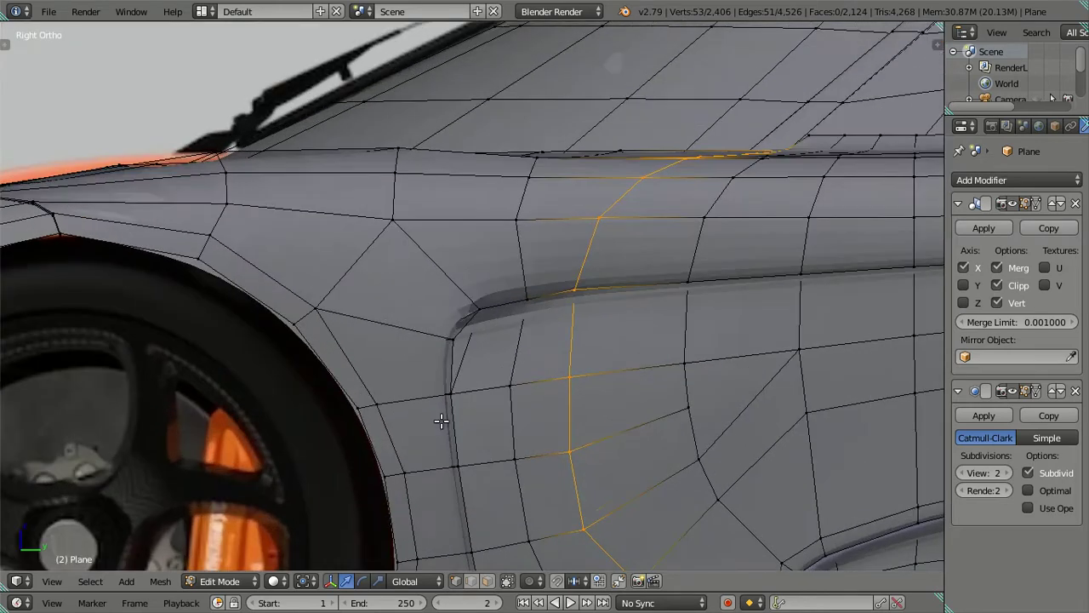
scroll(440, 421, up, 2)
key(alt+z)
scroll(478, 397, down, 3)
mouse_move(477, 397)
middle_down()
mouse_move(581, 360)
mouse_move(540, 360)
mouse_move(632, 382)
mouse_move(511, 334)
middle_up()
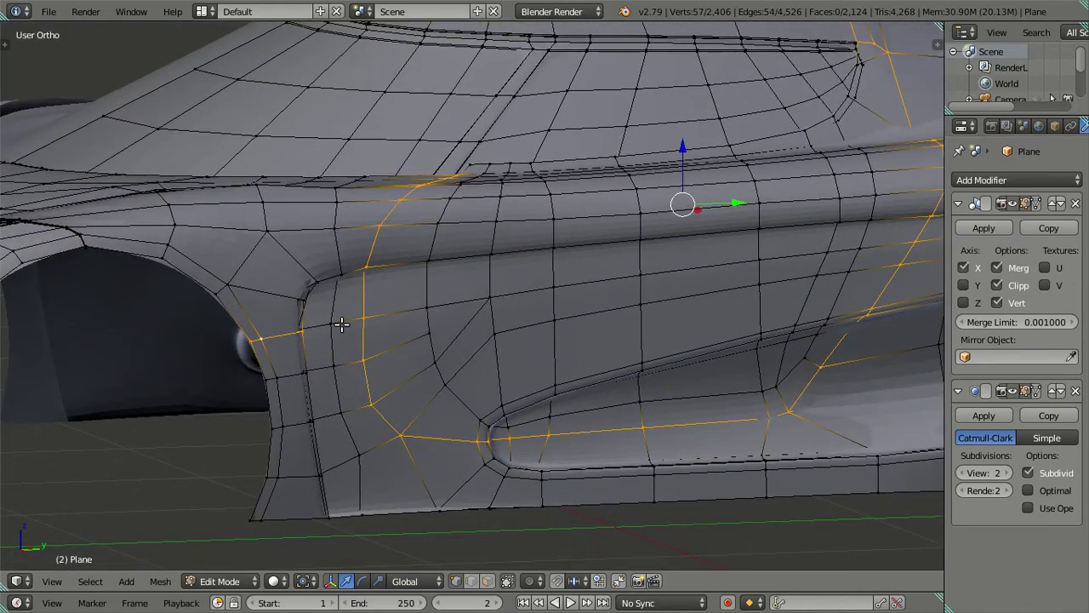
mouse_move(346, 337)
middle_down()
mouse_move(287, 318)
mouse_move(205, 321)
mouse_move(434, 394)
mouse_move(384, 382)
mouse_move(377, 403)
mouse_move(397, 404)
mouse_move(388, 420)
middle_up()
scroll(358, 421, up, 3)
Step: Add the front door-edge vertices, then undo a trial extrusion and trim the extras
shift+right_click(248, 452)
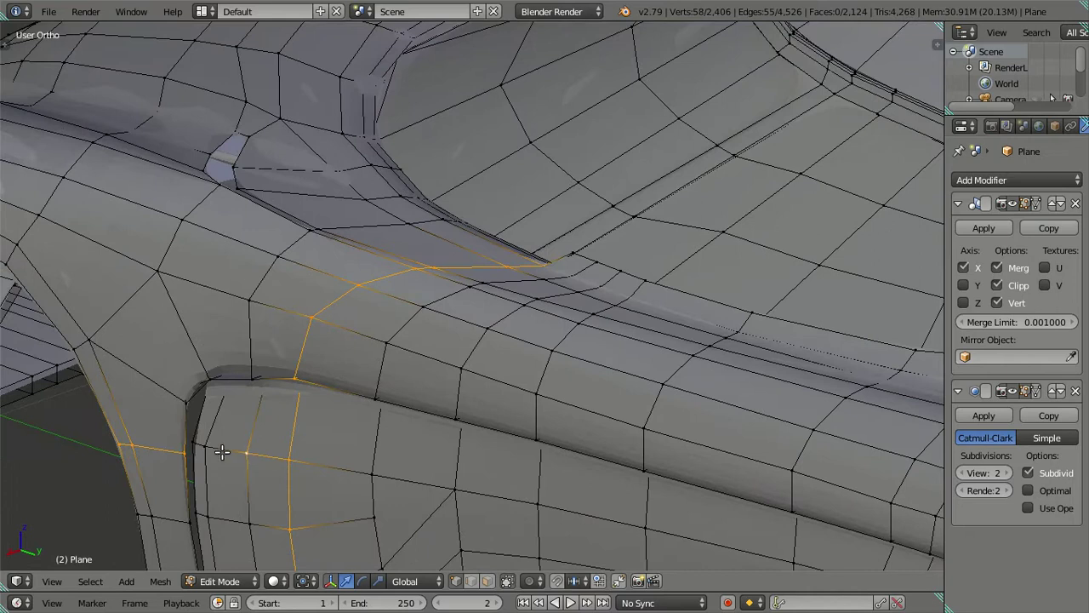
shift+right_click(195, 443)
scroll(313, 436, down, 3)
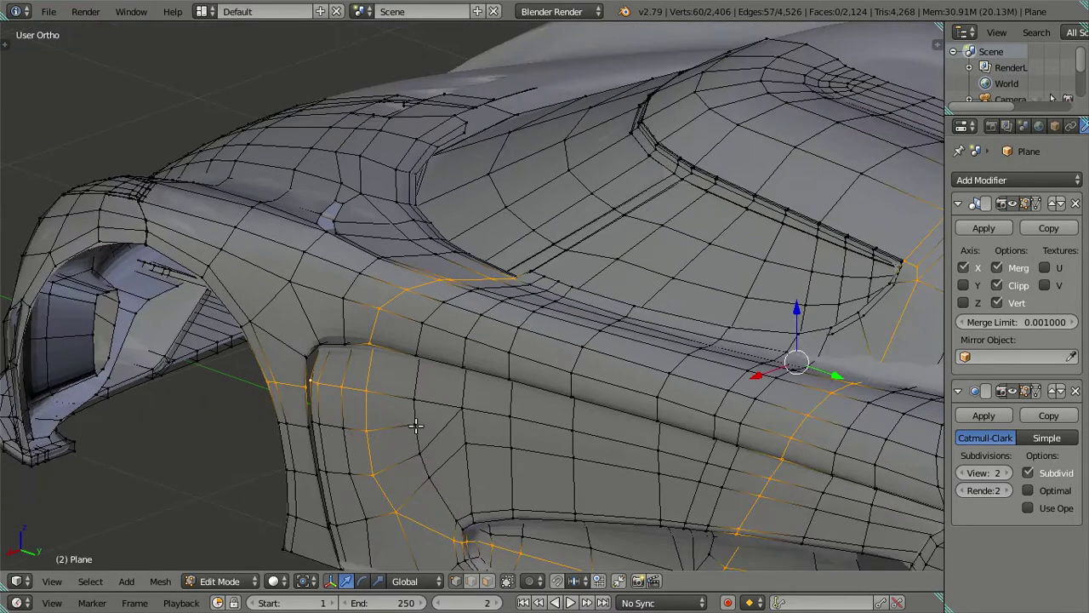
key(e)
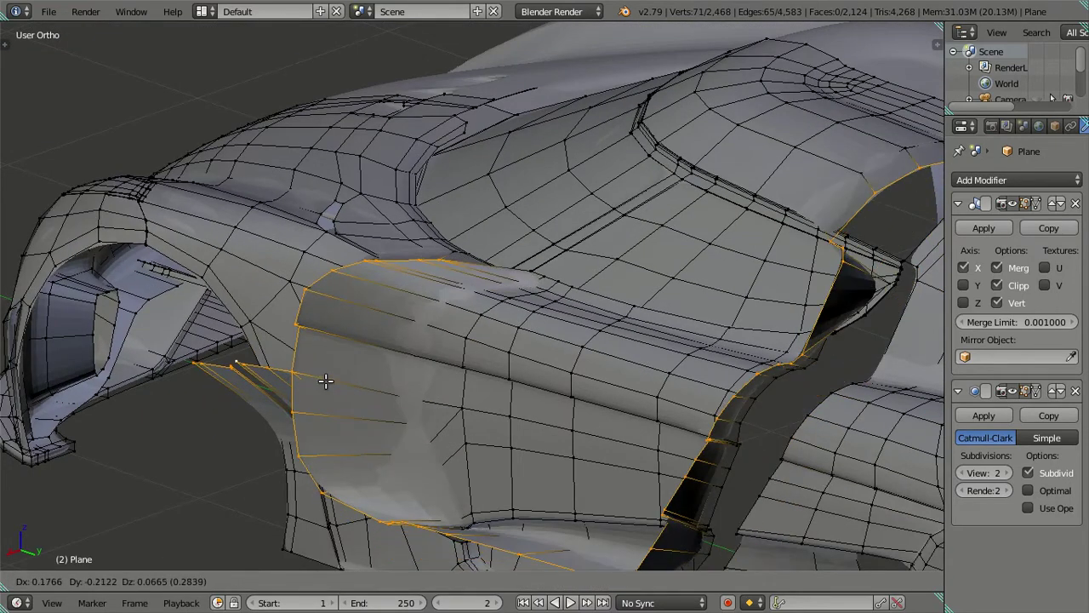
key(Escape)
key(ctrl+z)
scroll(401, 414, up, 3)
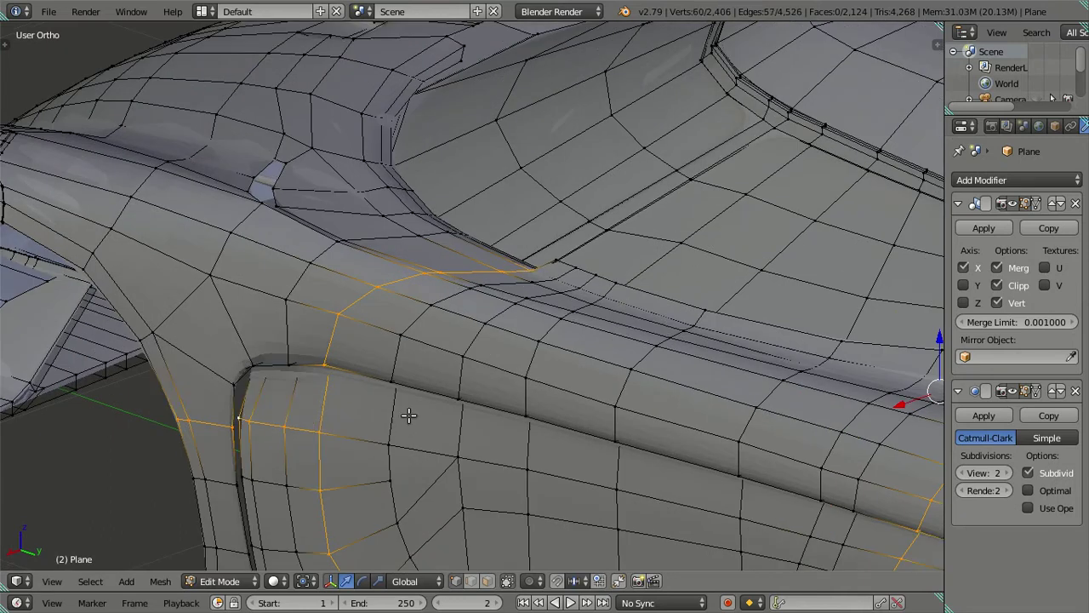
key(ctrl+z)
key(ctrl+z)
key(ctrl+z)
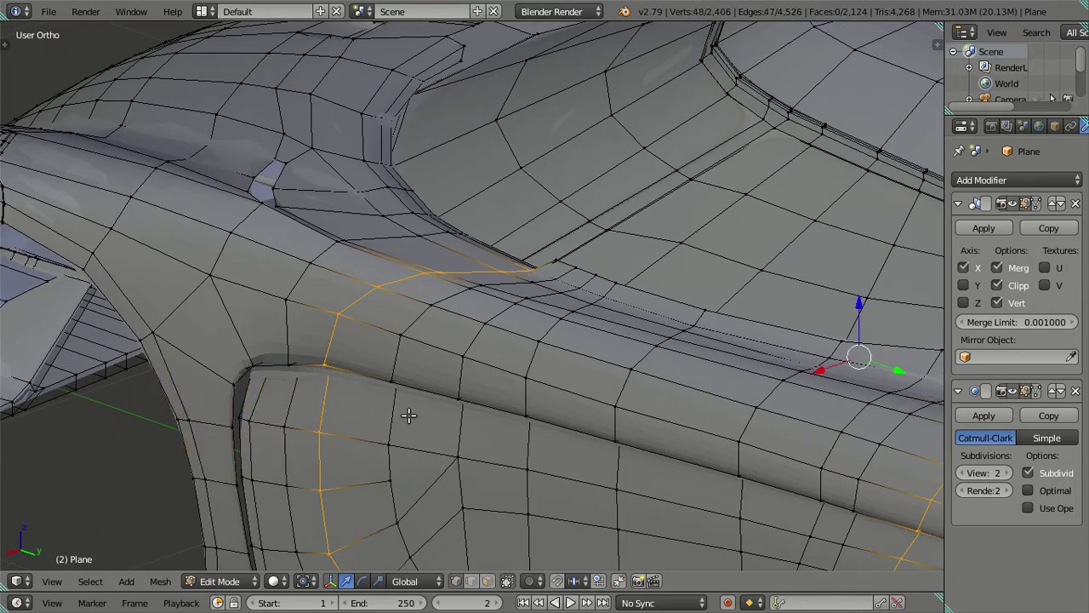
Step: Extrude the door outline edges, raising the mesh to 2,455 vertices
scroll(432, 412, down, 3)
middle_drag(432, 412, 566, 385)
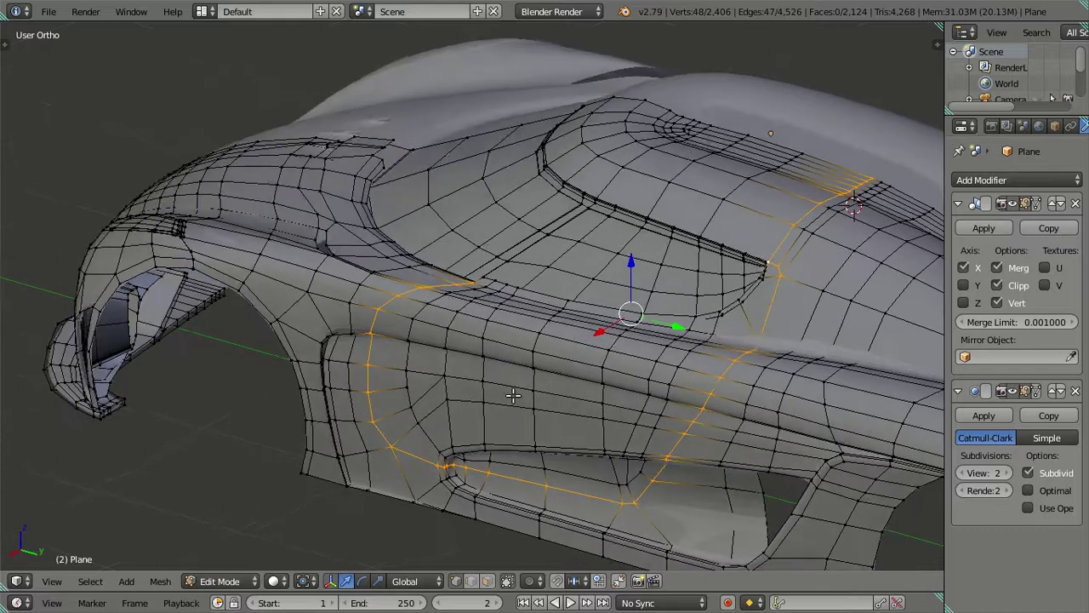
key(e)
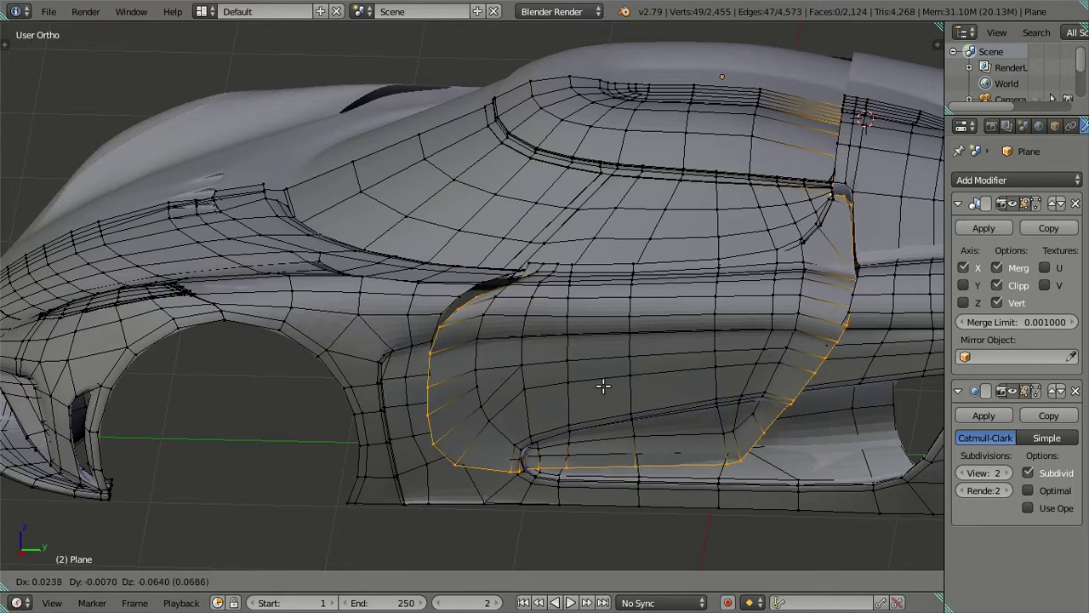
click(624, 344)
scroll(520, 408, up, 1)
scroll(506, 380, up, 2)
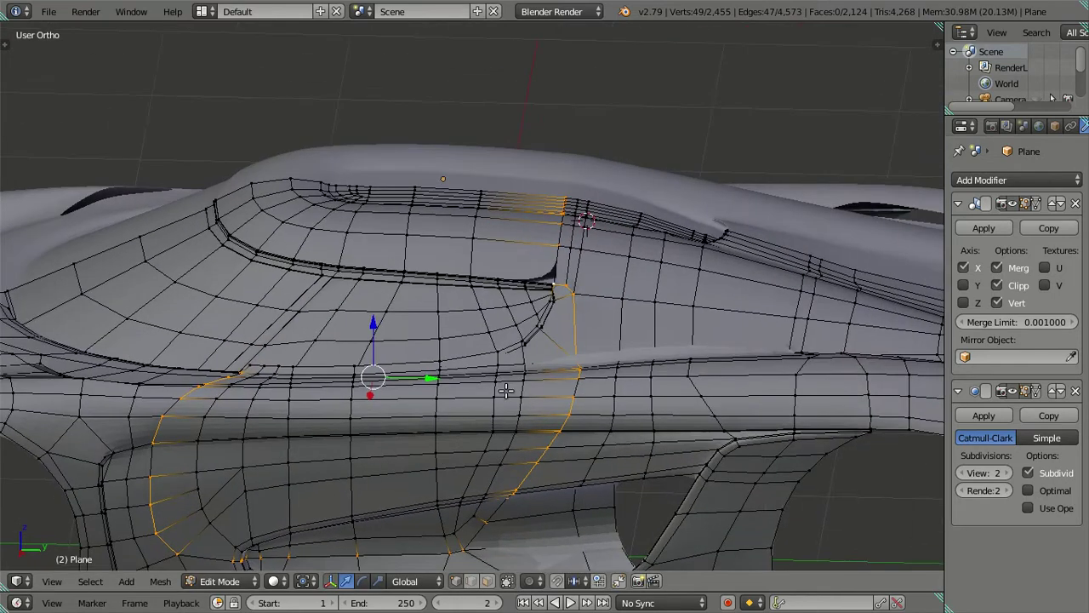
scroll(511, 376, up, 1)
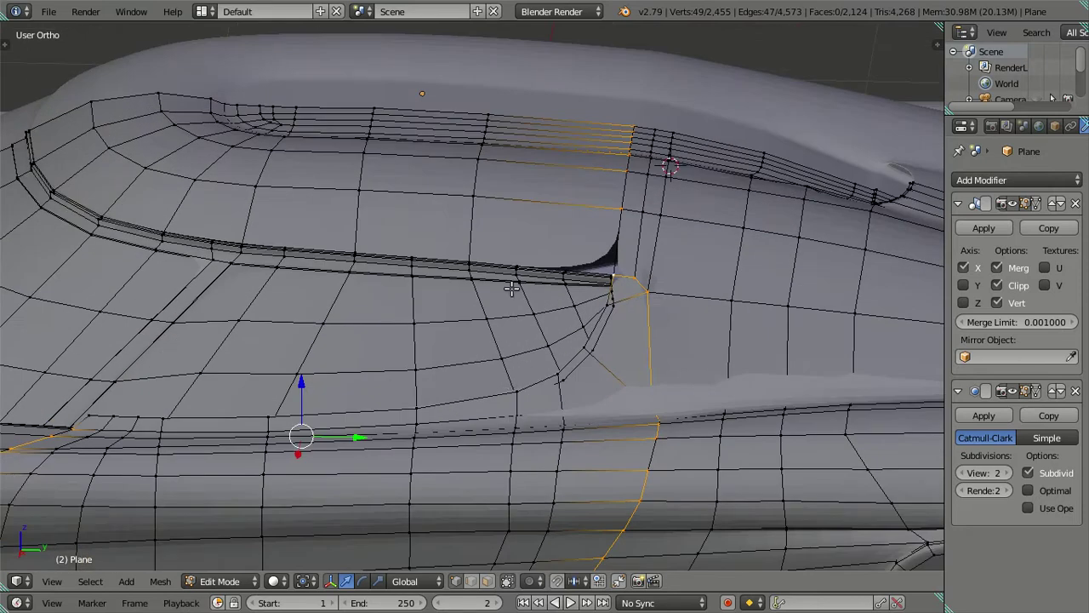
key(KP_3)
key(alt+z)
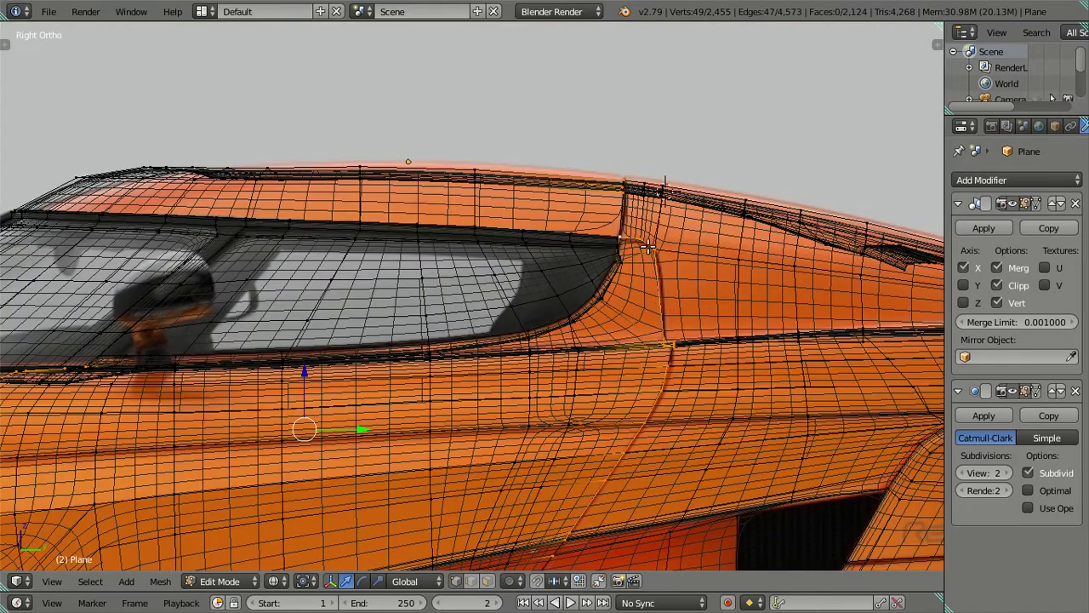
key(alt+z)
middle_drag(656, 248, 636, 300)
right_click(451, 209)
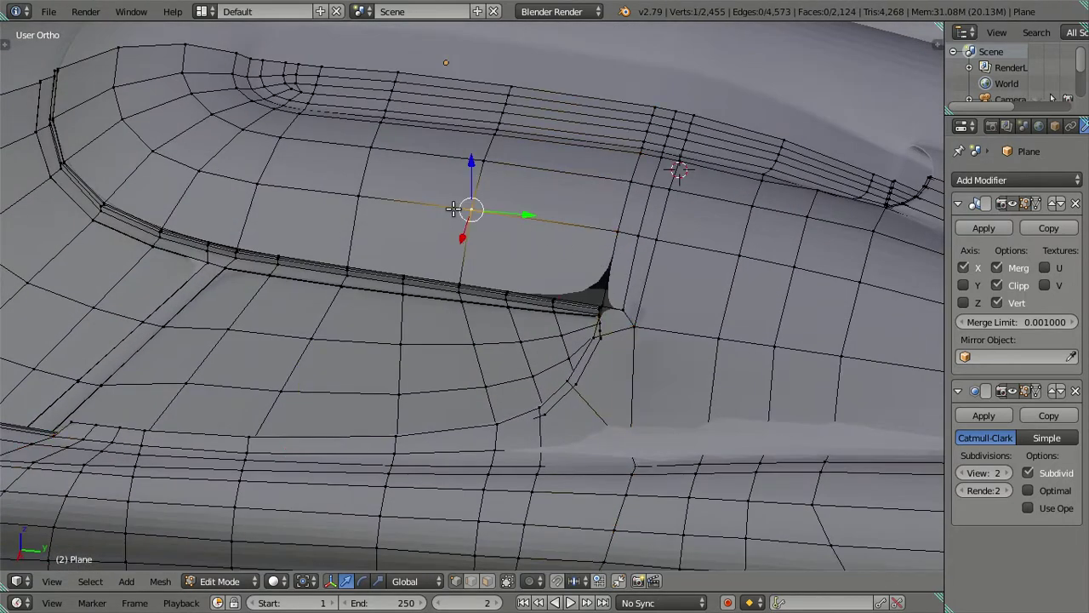
key(ctrl+l)
key(h)
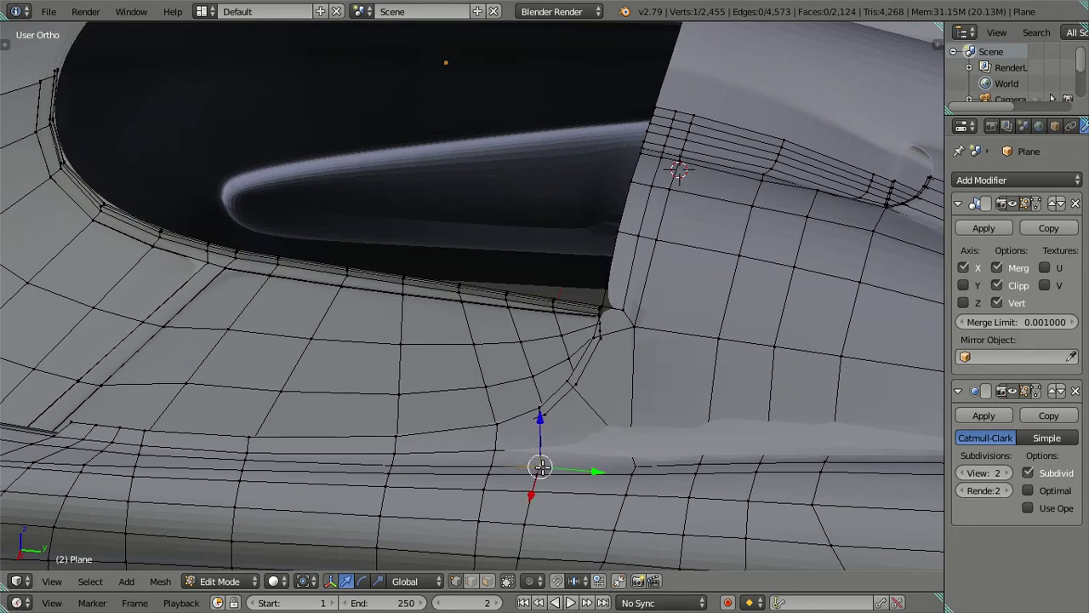
key(ctrl+l)
key(h)
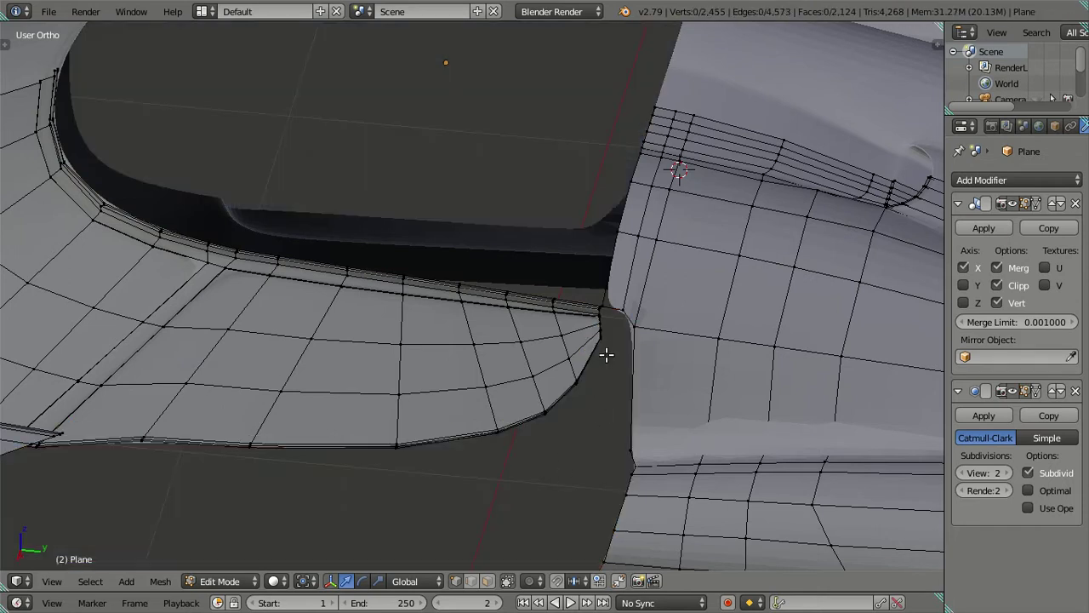
scroll(606, 354, up, 2)
scroll(583, 390, up, 2)
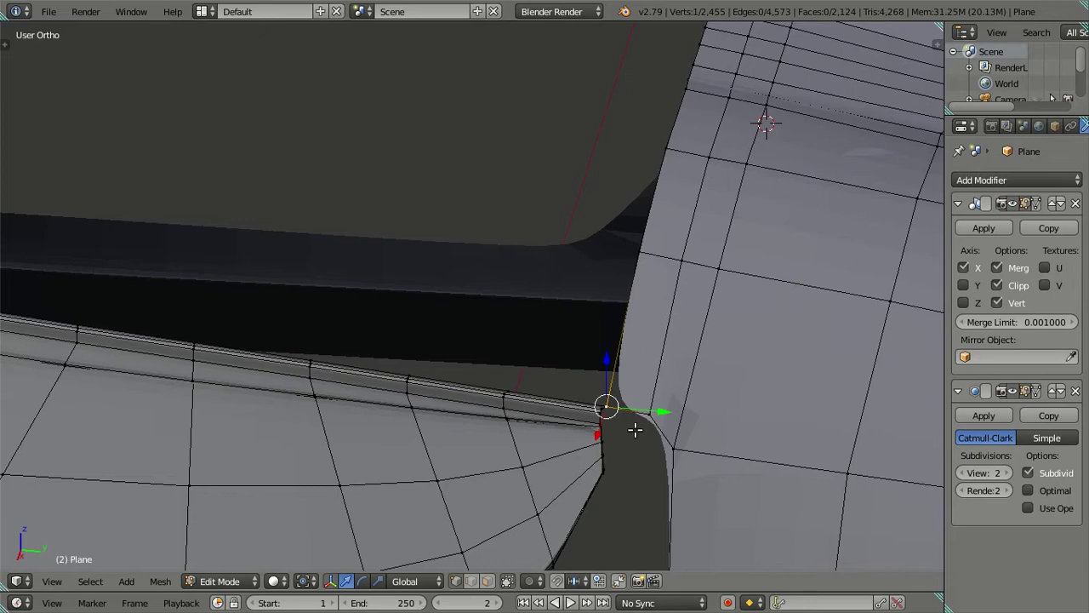
key(g)
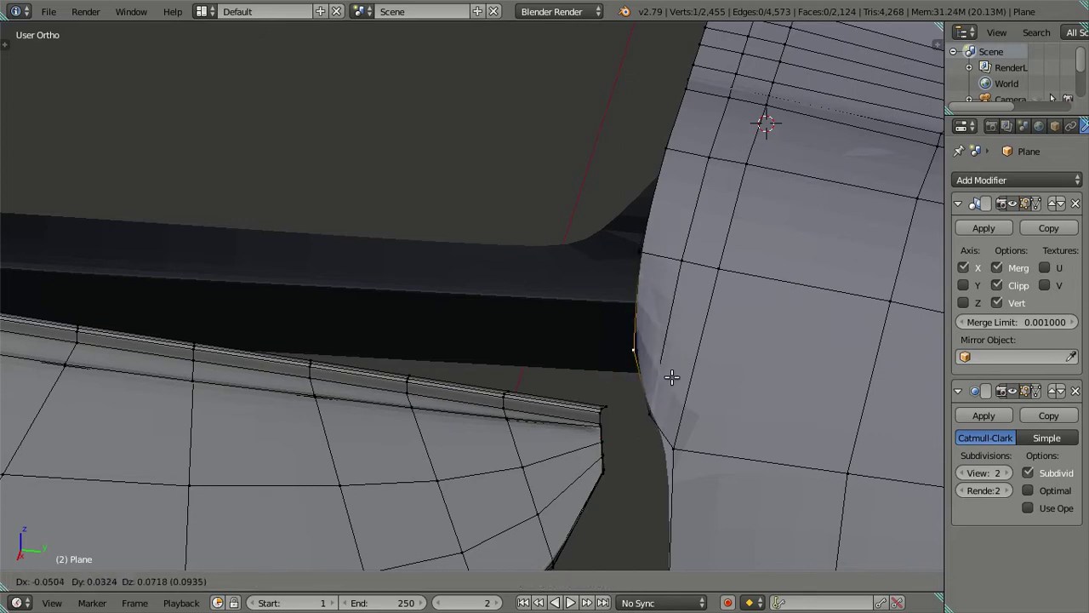
right_click(672, 377)
middle_drag(674, 377, 634, 380)
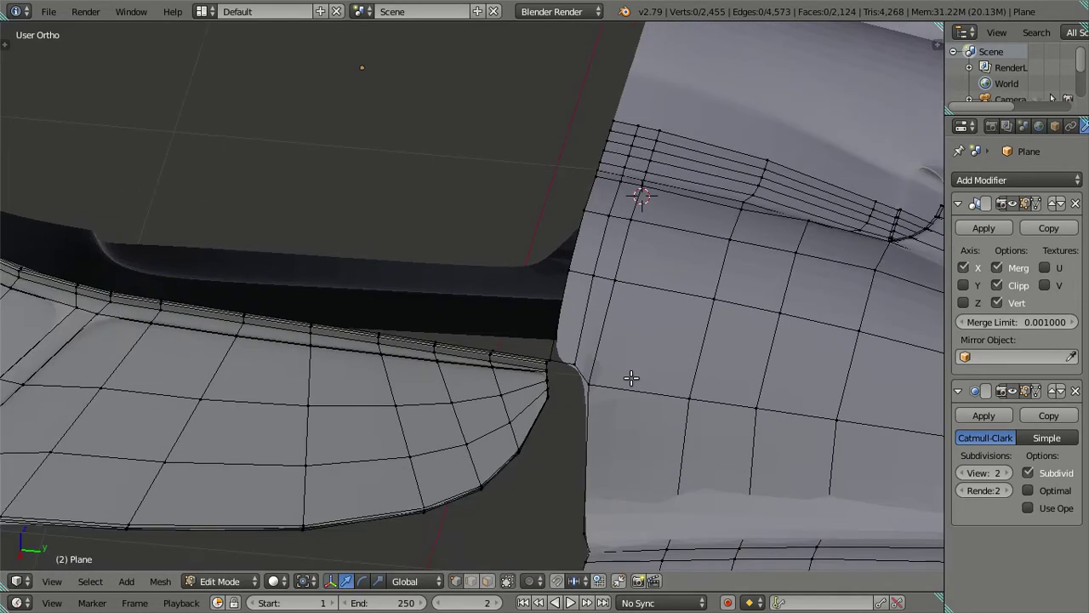
scroll(630, 378, down, 3)
scroll(570, 357, down, 2)
key(a)
Step: Temporarily hide the door panel faces, then deselect them and reveal all hidden faces again
scroll(530, 338, up, 2)
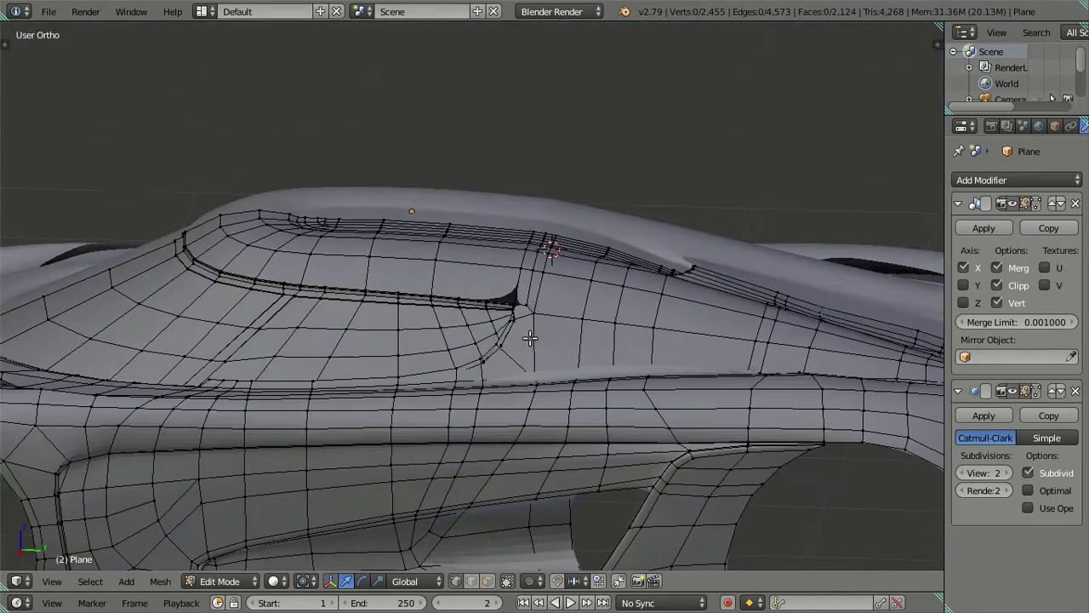
middle_drag(530, 339, 509, 449)
key(l)
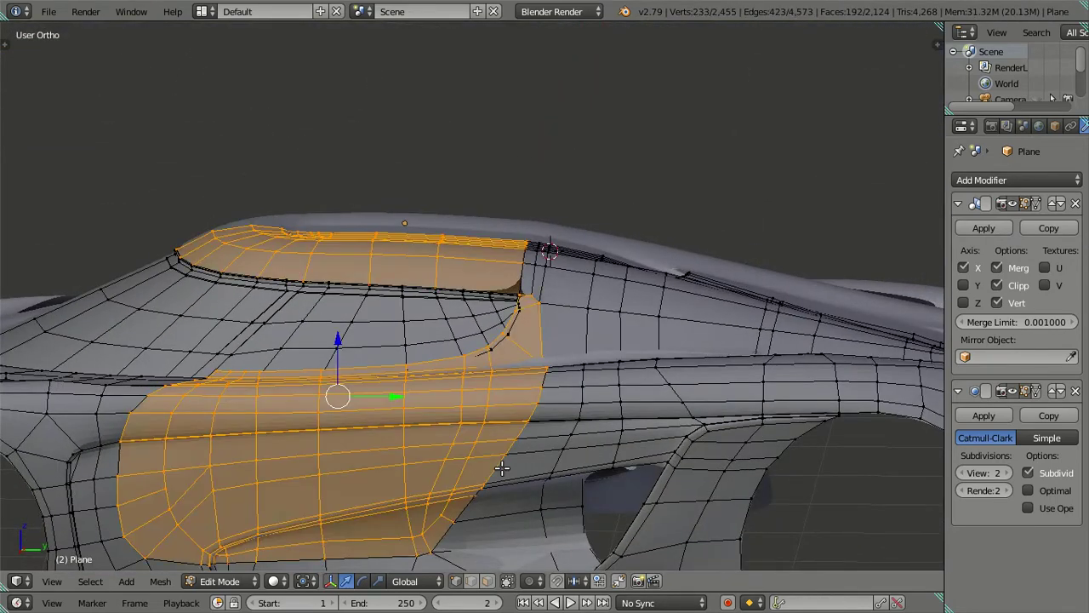
key(h)
key(alt+h)
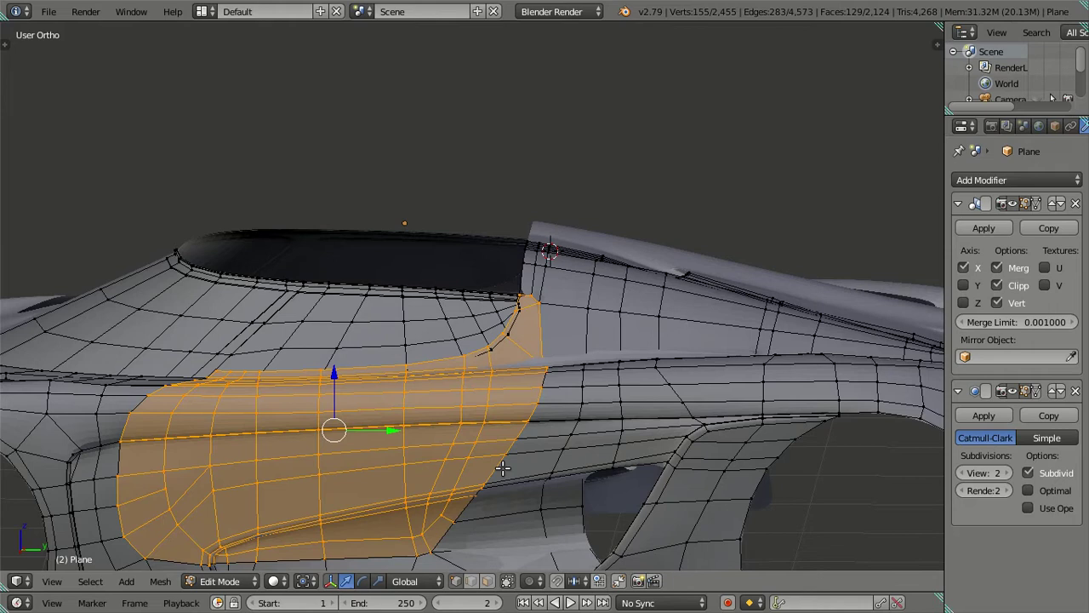
key(shift+l)
key(alt+h)
Step: Select the door outline edge loop and check it over the roof from several angles
alt+right_click(503, 467)
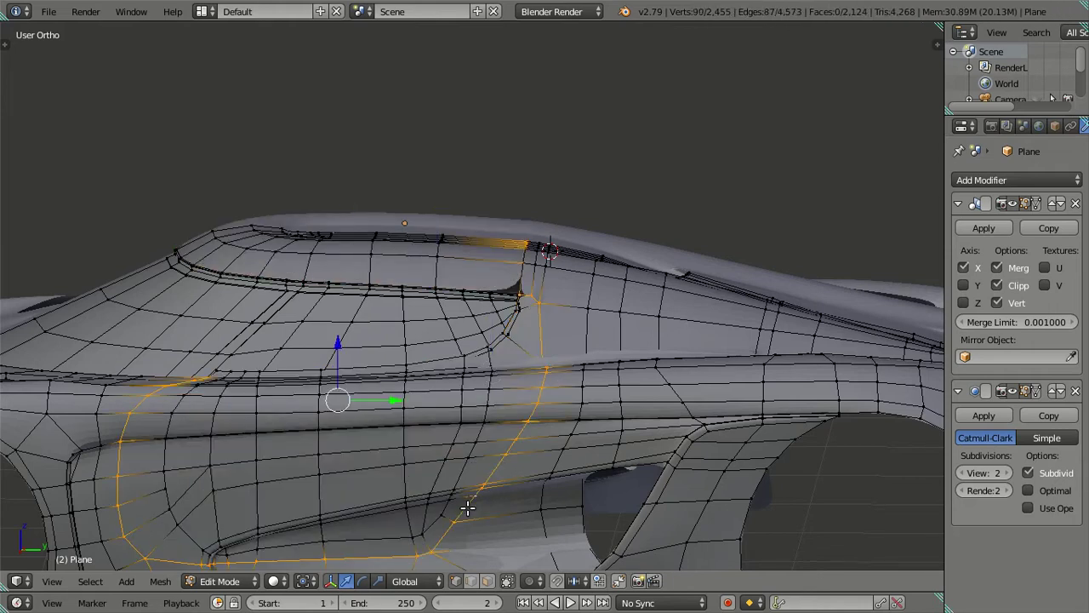
middle_drag(507, 365, 529, 281)
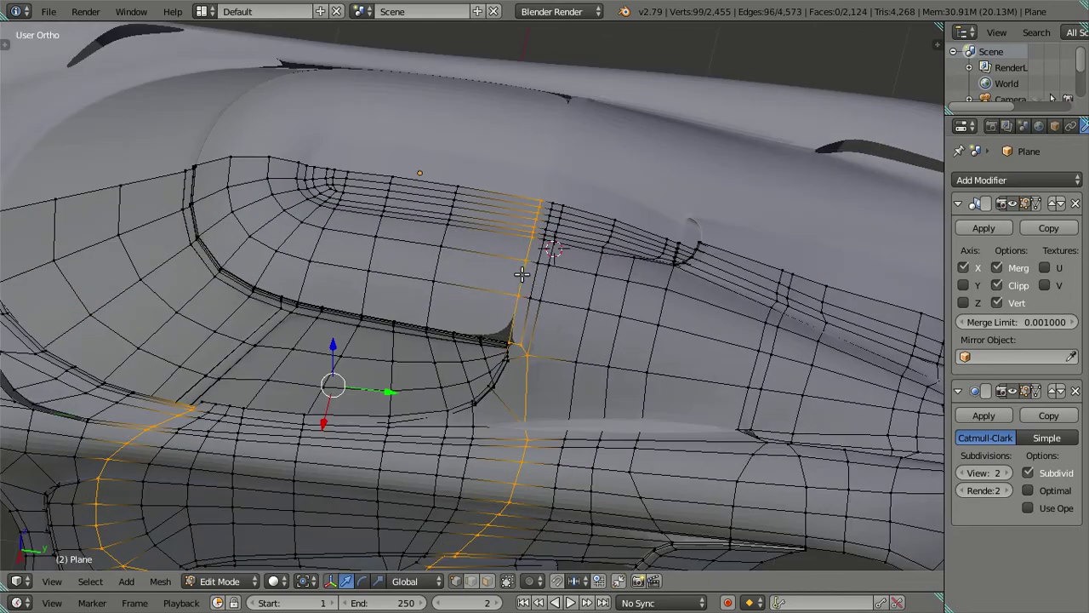
mouse_move(521, 337)
middle_down()
mouse_move(539, 296)
mouse_move(511, 301)
mouse_move(633, 275)
middle_up()
scroll(600, 324, up, 2)
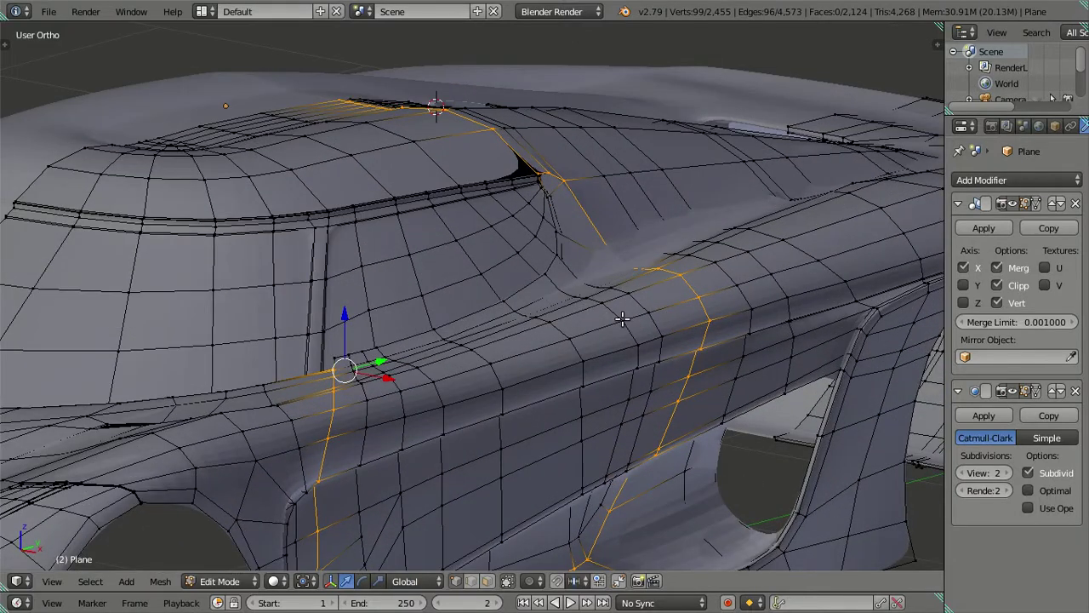
mouse_move(623, 319)
middle_down()
mouse_move(652, 328)
mouse_move(645, 356)
middle_up()
Step: Extrude the selected door outline loops in place
key(e)
right_click(628, 318)
scroll(630, 332, up, 2)
scroll(553, 324, up, 2)
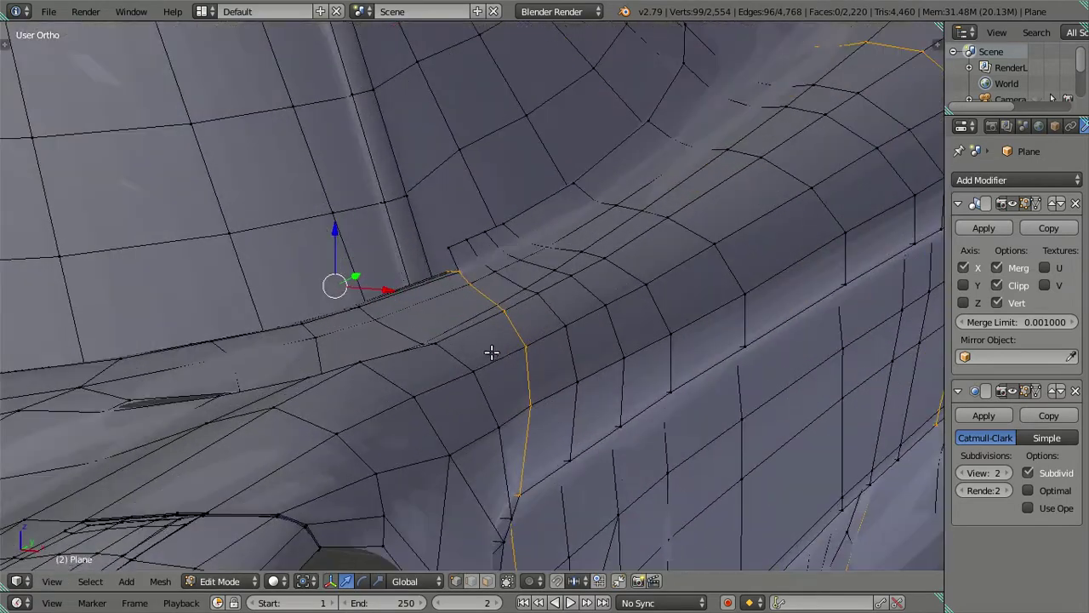
scroll(507, 334, up, 1)
scroll(516, 317, up, 1)
scroll(454, 307, down, 3)
scroll(455, 307, up, 3)
Step: In wireframe, nudge the loop along X, extrude it again, and offset the new loop along X
key(z)
scroll(400, 289, up, 2)
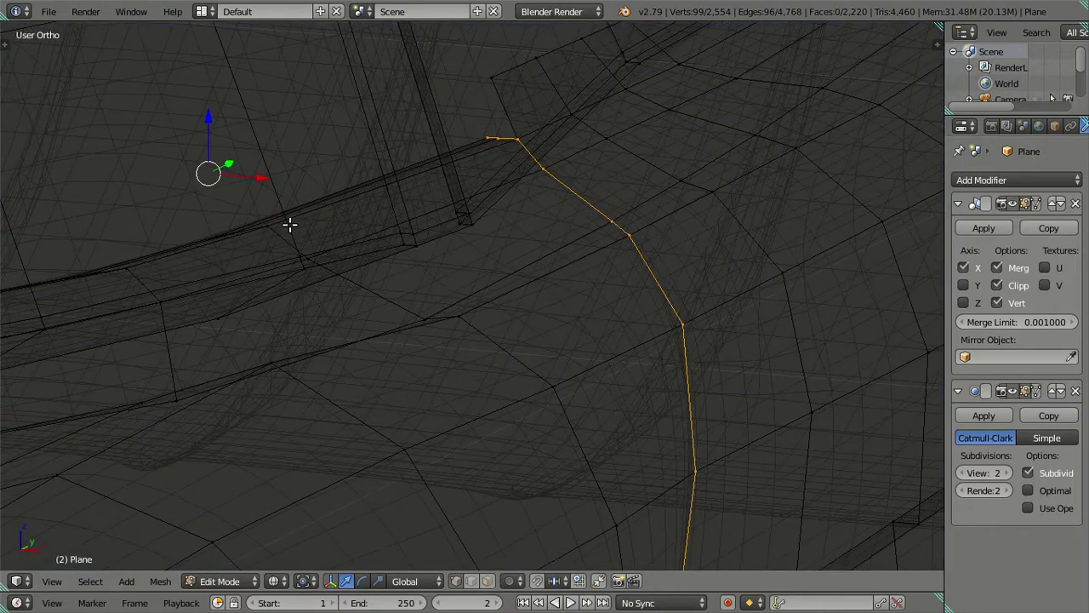
drag(259, 179, 266, 181)
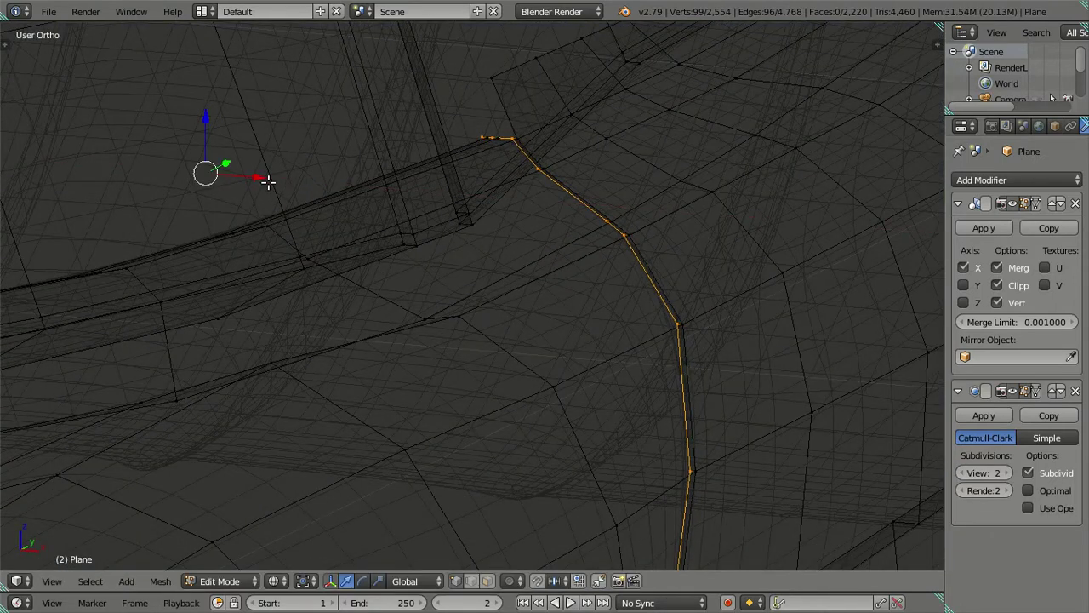
key(e)
drag(262, 178, 255, 189)
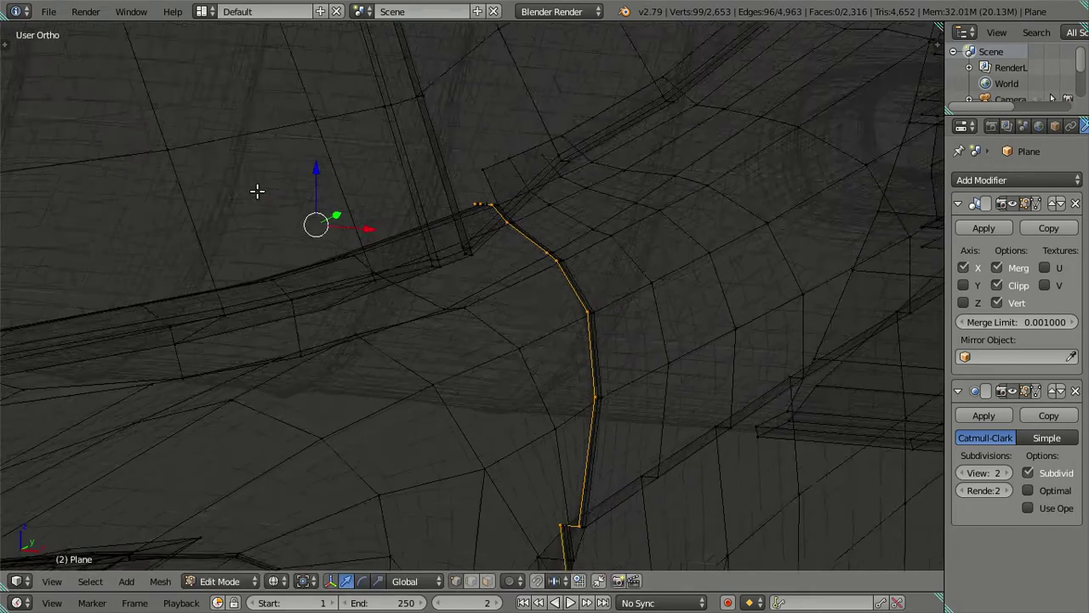
scroll(303, 233, down, 3)
key(z)
Step: Preview the smoothed body with the new groove in Object Mode, then return to Edit Mode
middle_drag(303, 233, 530, 258)
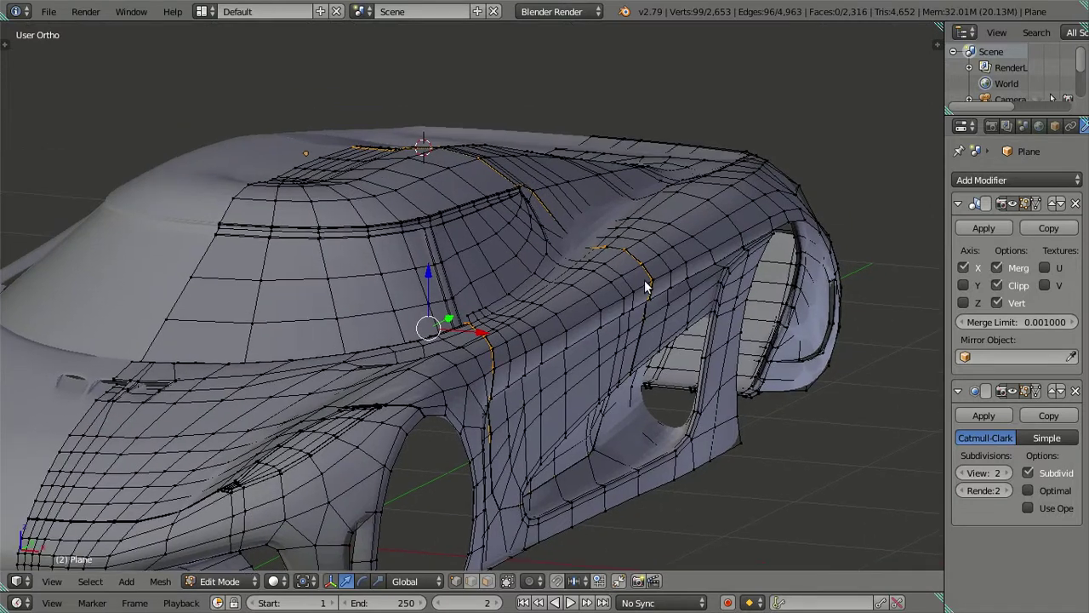
key(Tab)
scroll(617, 282, up, 3)
scroll(570, 310, up, 3)
mouse_move(562, 357)
middle_down()
mouse_move(537, 270)
mouse_move(585, 295)
mouse_move(560, 302)
mouse_move(569, 313)
mouse_move(553, 301)
middle_up()
key(Tab)
Step: In wireframe, deselect the lower part of the door loop and centre the groove loop in view
key(z)
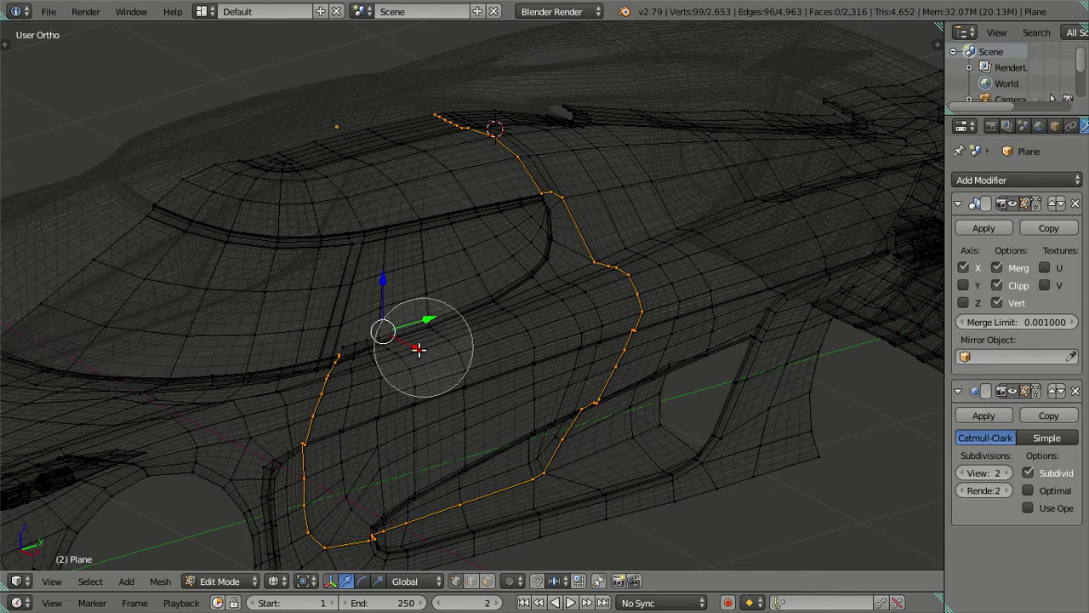
middle_drag(608, 428, 632, 342)
key(Escape)
scroll(596, 302, up, 2)
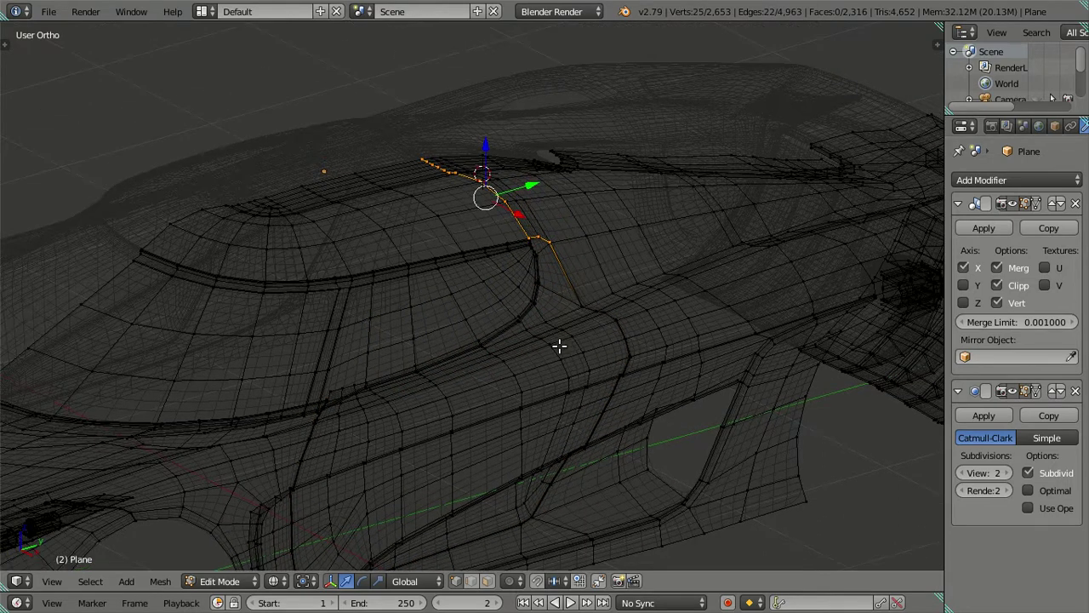
scroll(560, 346, up, 2)
scroll(547, 311, up, 2)
mouse_move(561, 256)
shift+middle_down()
mouse_move(426, 418)
mouse_move(522, 348)
mouse_move(561, 380)
mouse_move(537, 366)
mouse_move(493, 377)
mouse_move(550, 355)
mouse_move(490, 340)
mouse_move(455, 350)
mouse_move(448, 409)
mouse_move(528, 383)
mouse_move(529, 369)
shift+middle_up()
scroll(435, 403, up, 3)
scroll(434, 400, down, 3)
scroll(485, 323, up, 5)
mouse_move(654, 326)
middle_down()
mouse_move(535, 335)
mouse_move(549, 350)
mouse_move(480, 429)
middle_up()
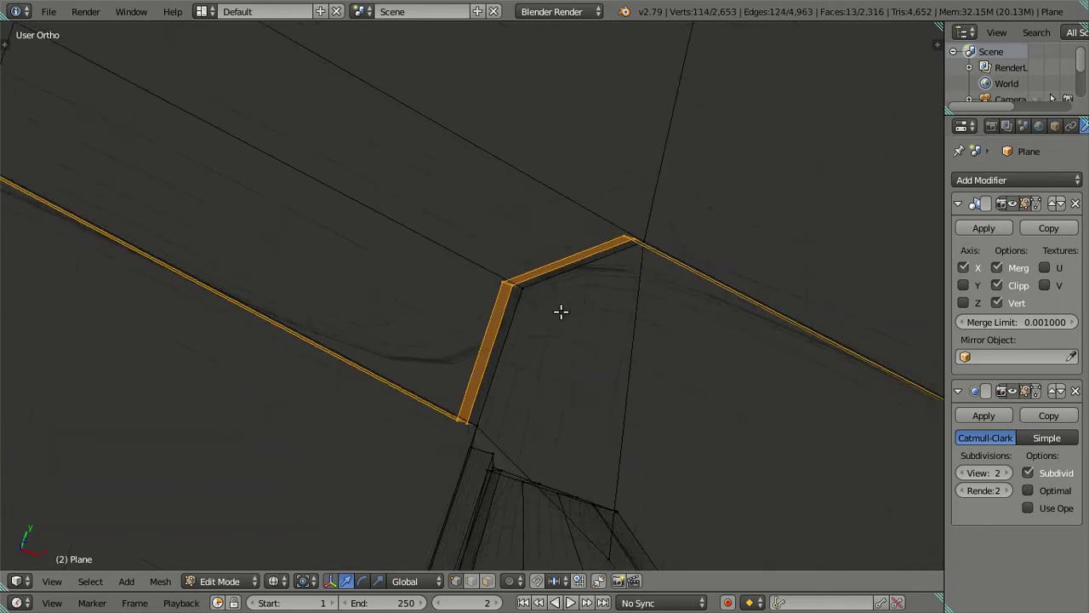
scroll(561, 311, down, 5)
mouse_move(587, 343)
middle_down()
mouse_move(545, 306)
mouse_move(549, 338)
mouse_move(553, 248)
mouse_move(495, 260)
mouse_move(480, 323)
mouse_move(498, 261)
mouse_move(537, 334)
middle_up()
Step: Deselect the lower door loop, leaving the roof seam selected and viewed edge-on
scroll(499, 262, down, 3)
mouse_move(533, 378)
middle_down()
mouse_move(212, 452)
mouse_move(256, 348)
middle_up()
right_click(316, 326)
mouse_move(316, 326)
middle_down()
mouse_move(413, 383)
mouse_move(499, 341)
middle_up()
scroll(460, 357, up, 2)
scroll(408, 331, up, 2)
scroll(409, 331, up, 3)
shift+middle_drag(304, 306, 518, 374)
scroll(458, 359, up, 3)
shift+middle_drag(458, 359, 576, 409)
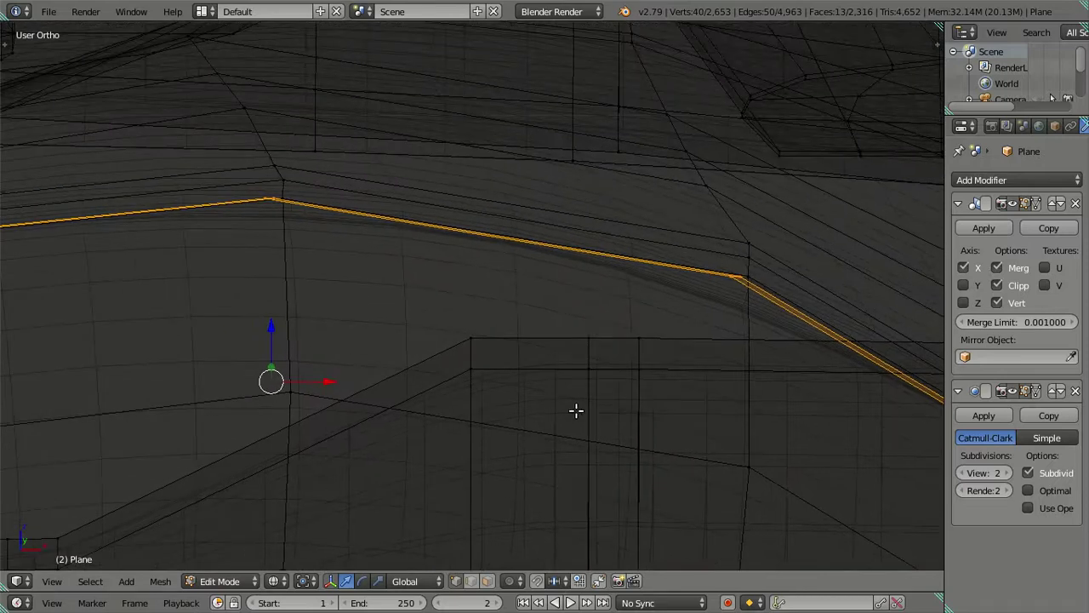
middle_drag(391, 414, 421, 397)
mouse_move(345, 382)
shift+middle_down()
mouse_move(693, 435)
mouse_move(679, 452)
shift+middle_up()
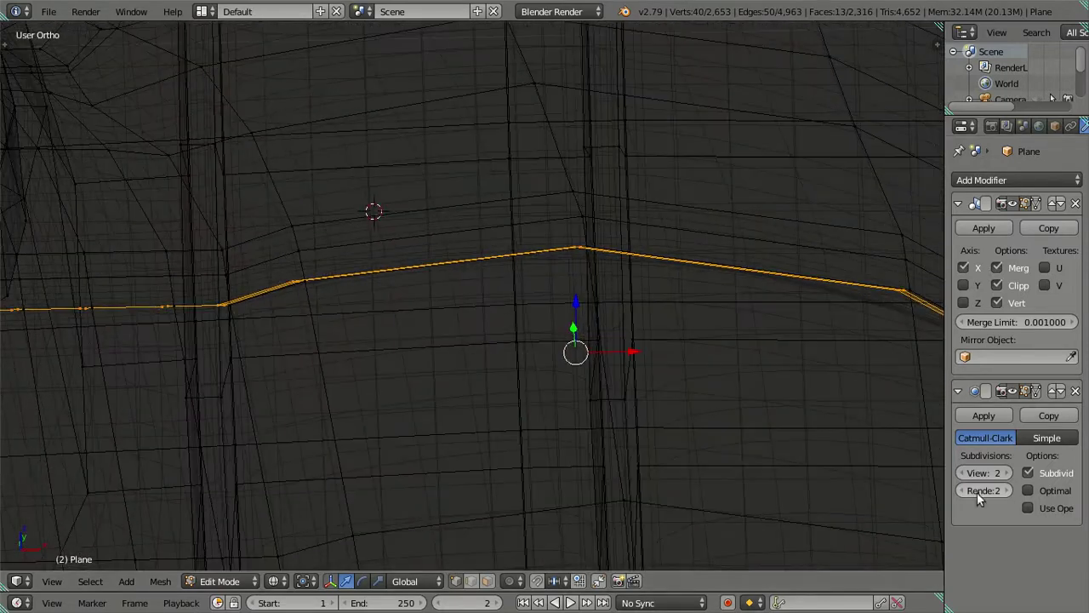
Step: Set the subdivision preview to level 0 and nudge the roof seam edges down in Z and sideways in X
key(ctrl+0)
mouse_move(895, 450)
middle_down()
mouse_move(721, 397)
mouse_move(627, 423)
mouse_move(591, 395)
mouse_move(576, 405)
middle_up()
mouse_move(660, 421)
middle_down()
mouse_move(661, 433)
mouse_move(556, 377)
middle_up()
drag(555, 347, 557, 355)
mouse_move(557, 355)
middle_down()
mouse_move(737, 420)
mouse_move(496, 312)
mouse_move(525, 337)
middle_up()
mouse_move(659, 403)
shift+middle_down()
mouse_move(521, 281)
mouse_move(554, 309)
mouse_move(484, 303)
mouse_move(658, 338)
shift+middle_up()
scroll(534, 286, down, 2)
key(KP_Decimal)
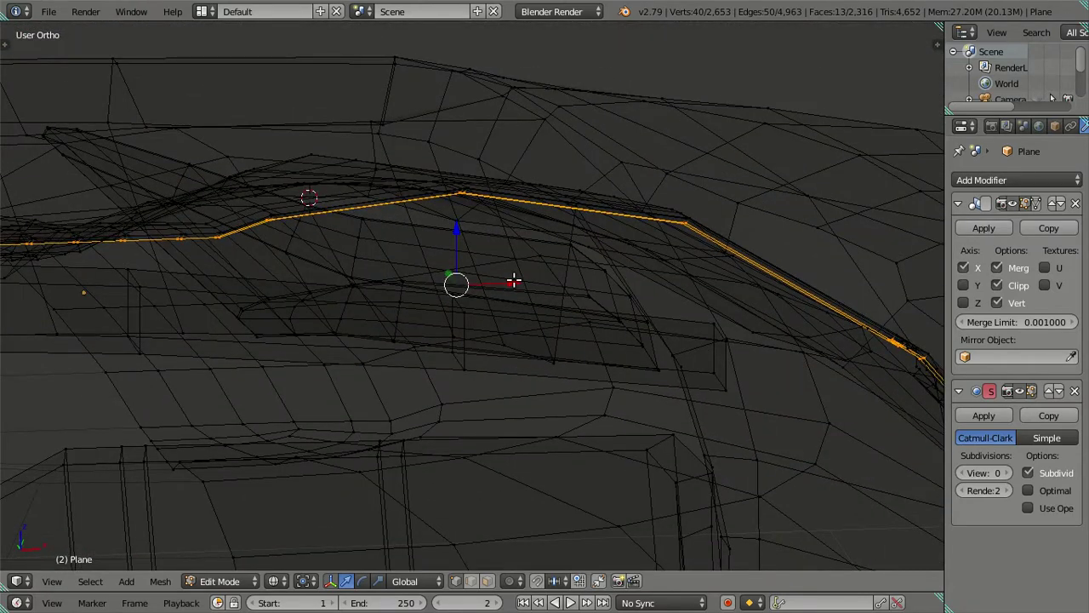
drag(513, 281, 516, 280)
click(519, 280)
Step: Redo the selection with circle select so only the roof seam edges remain selected
mouse_move(518, 280)
middle_down()
mouse_move(735, 372)
mouse_move(613, 364)
mouse_move(747, 432)
mouse_move(584, 316)
middle_up()
scroll(584, 315, up, 3)
scroll(584, 316, up, 2)
mouse_move(584, 235)
middle_down()
mouse_move(628, 452)
mouse_move(525, 409)
middle_up()
scroll(559, 367, up, 2)
scroll(658, 333, up, 2)
scroll(657, 333, up, 2)
middle_drag(658, 326, 580, 310)
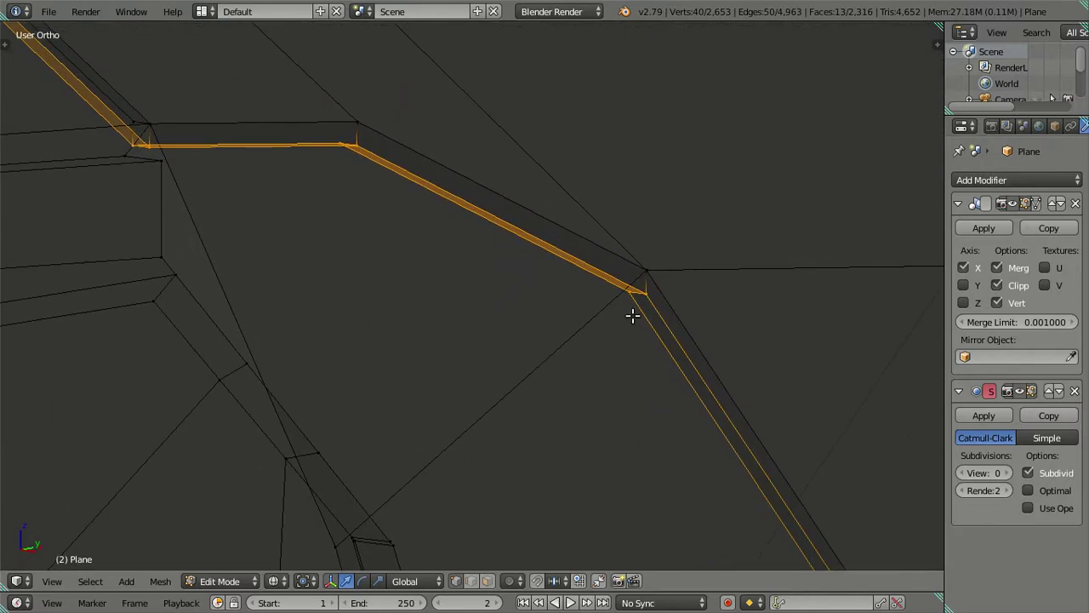
key(a)
scroll(631, 301, down, 2)
scroll(631, 302, down, 2)
scroll(630, 301, down, 2)
scroll(631, 301, down, 3)
mouse_move(631, 351)
middle_down()
mouse_move(610, 338)
mouse_move(656, 224)
mouse_move(646, 236)
middle_up()
key(c)
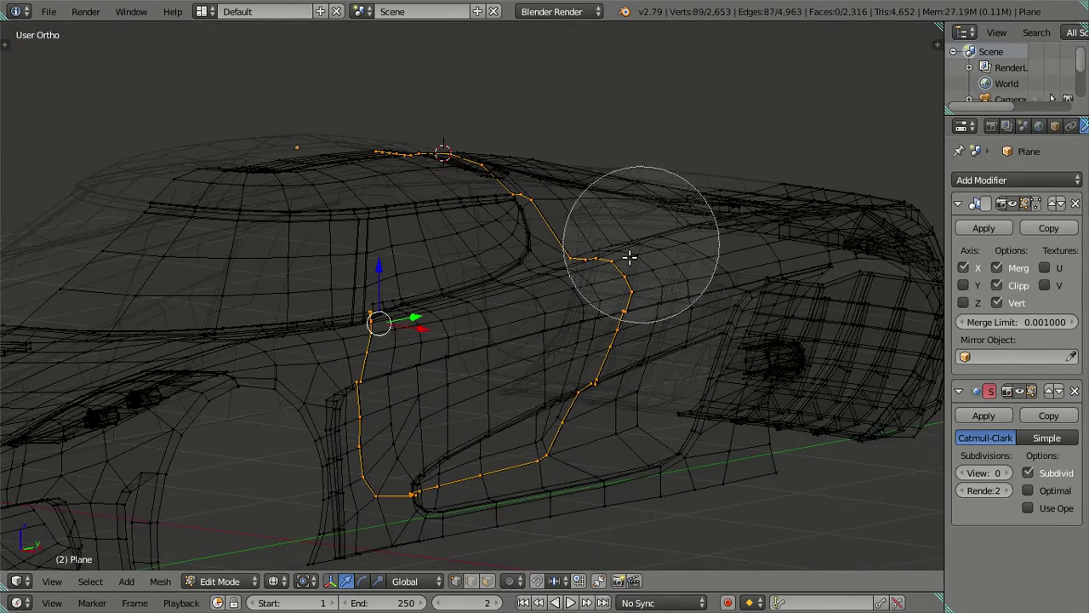
mouse_move(354, 360)
middle_down()
mouse_move(491, 469)
mouse_move(664, 339)
mouse_move(600, 300)
mouse_move(556, 320)
mouse_move(601, 333)
middle_up()
key(Escape)
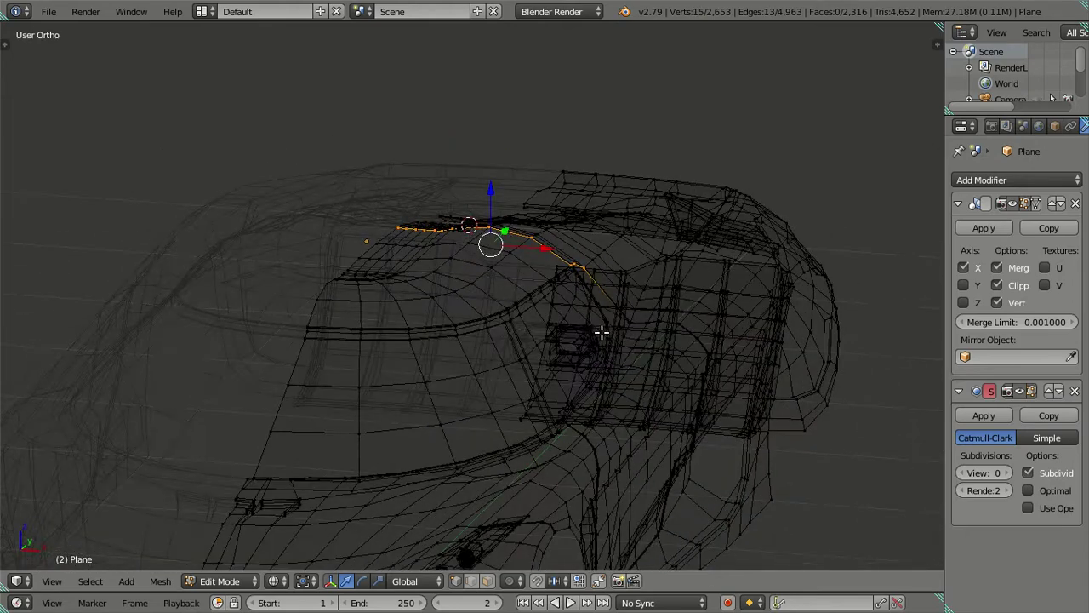
Step: Lower the roof seam edges slightly in Z and shift them along X
scroll(601, 333, up, 6)
mouse_move(554, 287)
middle_down()
mouse_move(559, 355)
mouse_move(563, 345)
middle_up()
mouse_move(757, 306)
middle_down()
mouse_move(523, 369)
mouse_move(491, 366)
mouse_move(511, 366)
middle_up()
drag(528, 396, 543, 412)
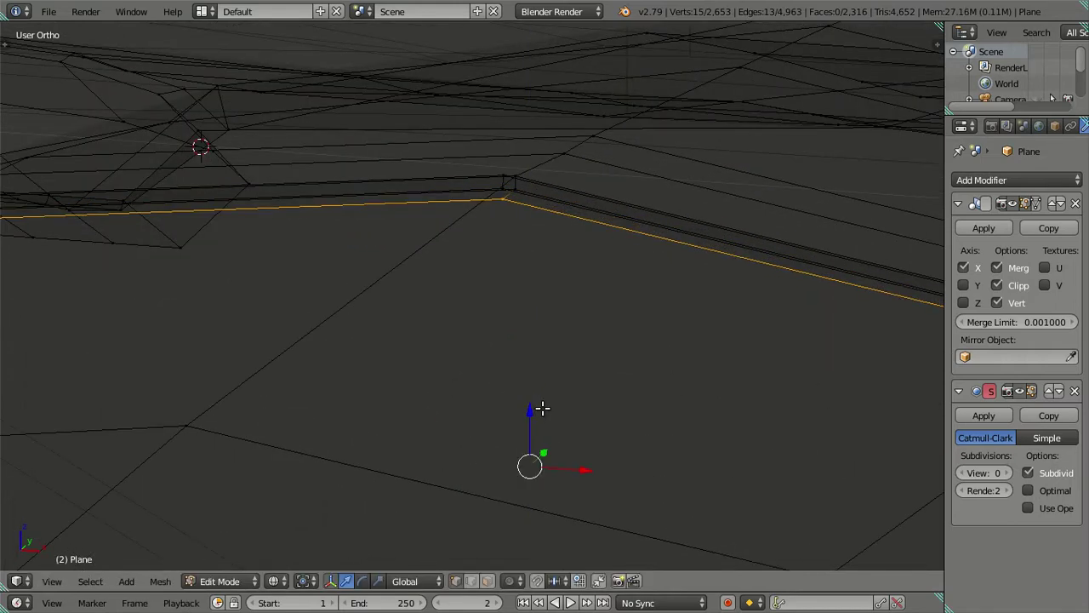
middle_drag(543, 412, 552, 406)
drag(549, 378, 554, 377)
Step: Preview the body in Object Mode at subdivision level 2, then return to Edit Mode
mouse_move(554, 377)
middle_down()
mouse_move(656, 392)
mouse_move(647, 414)
middle_up()
key(z)
key(Tab)
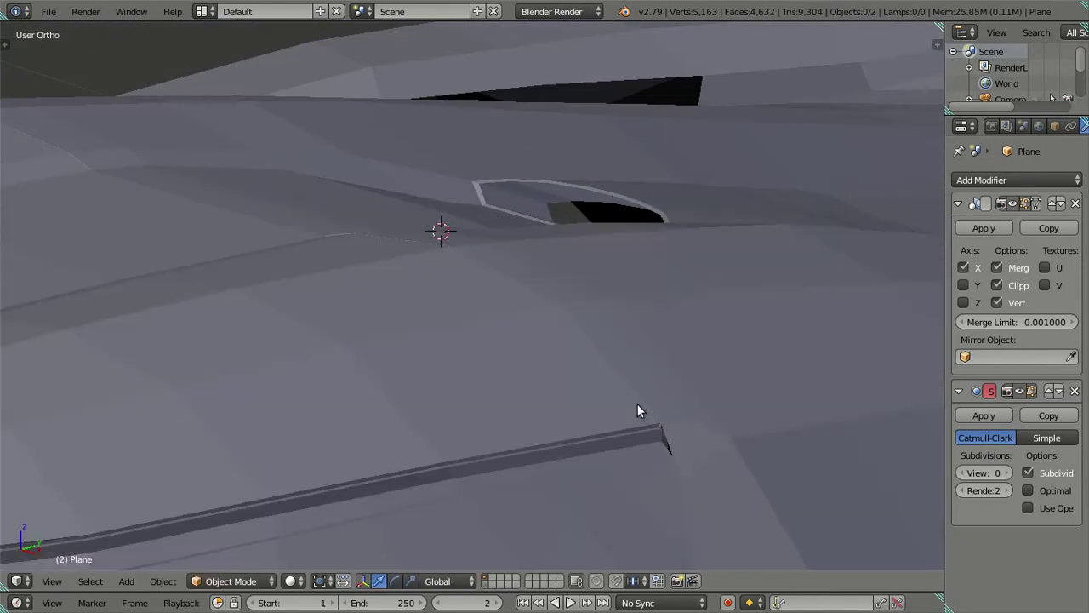
scroll(643, 442, up, 3)
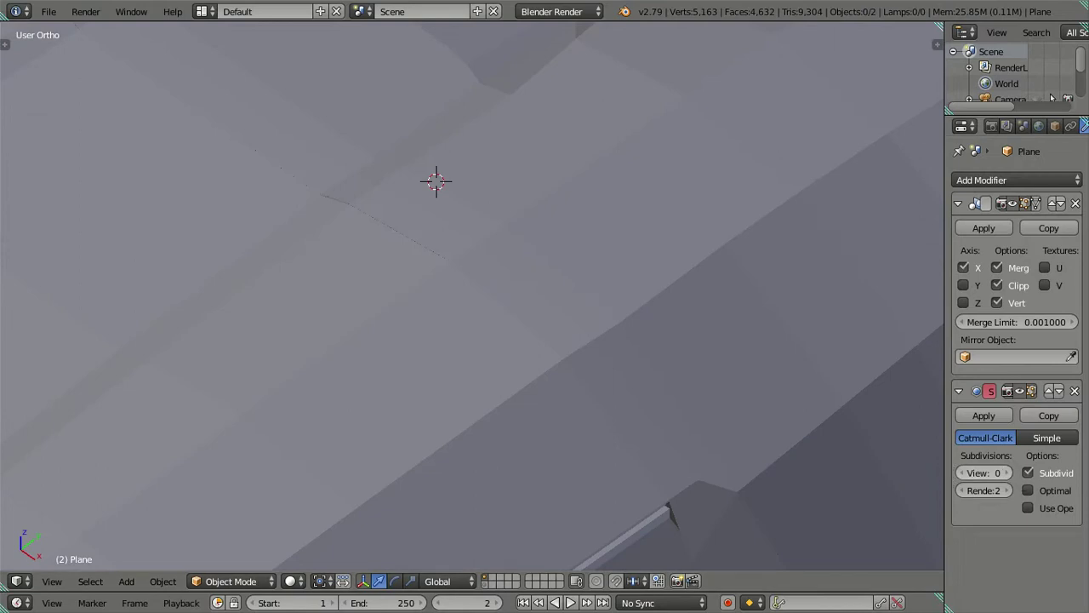
key(ctrl+2)
mouse_move(718, 412)
middle_down()
mouse_move(597, 377)
mouse_move(625, 462)
mouse_move(491, 338)
mouse_move(454, 409)
mouse_move(520, 397)
mouse_move(496, 318)
mouse_move(511, 318)
mouse_move(548, 278)
middle_up()
key(Tab)
Step: Add a loop cut beside the door seam and check the result in Object Mode
key(ctrl+r)
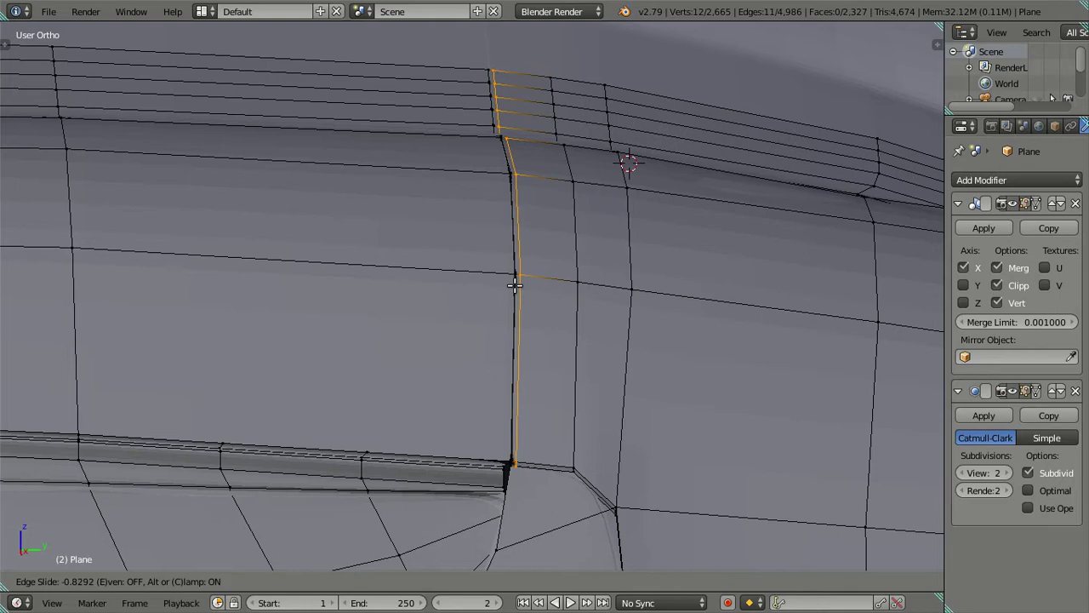
click(515, 285)
scroll(511, 281, down, 2)
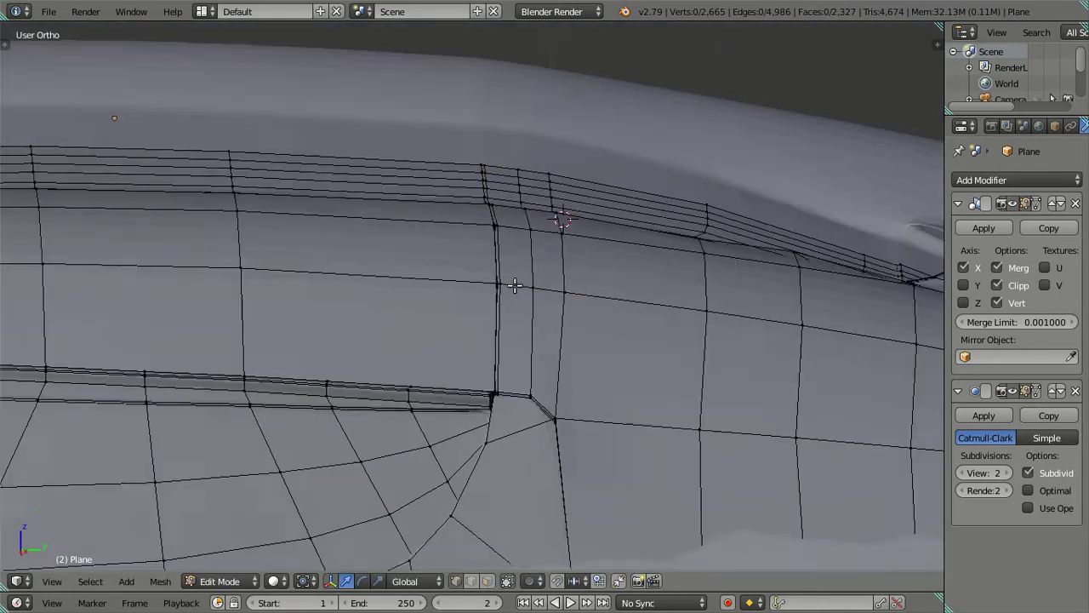
key(Tab)
scroll(547, 341, up, 3)
mouse_move(546, 343)
middle_down()
mouse_move(559, 399)
mouse_move(540, 278)
mouse_move(586, 340)
mouse_move(610, 352)
mouse_move(599, 369)
mouse_move(627, 442)
mouse_move(577, 462)
mouse_move(622, 314)
mouse_move(591, 341)
mouse_move(605, 366)
middle_up()
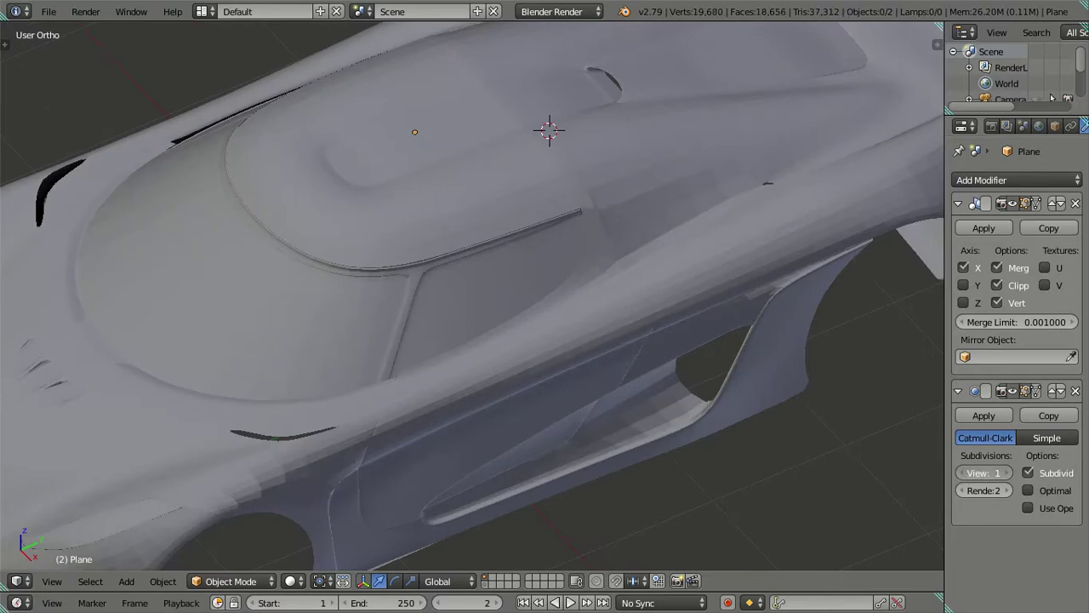
Step: Lower the subdivision preview to level 0 and go back into Edit Mode on the body
key(ctrl+0)
mouse_move(725, 344)
middle_down()
mouse_move(635, 325)
mouse_move(571, 238)
mouse_move(553, 250)
mouse_move(584, 275)
middle_up()
key(Tab)
scroll(440, 318, up, 3)
scroll(465, 326, up, 2)
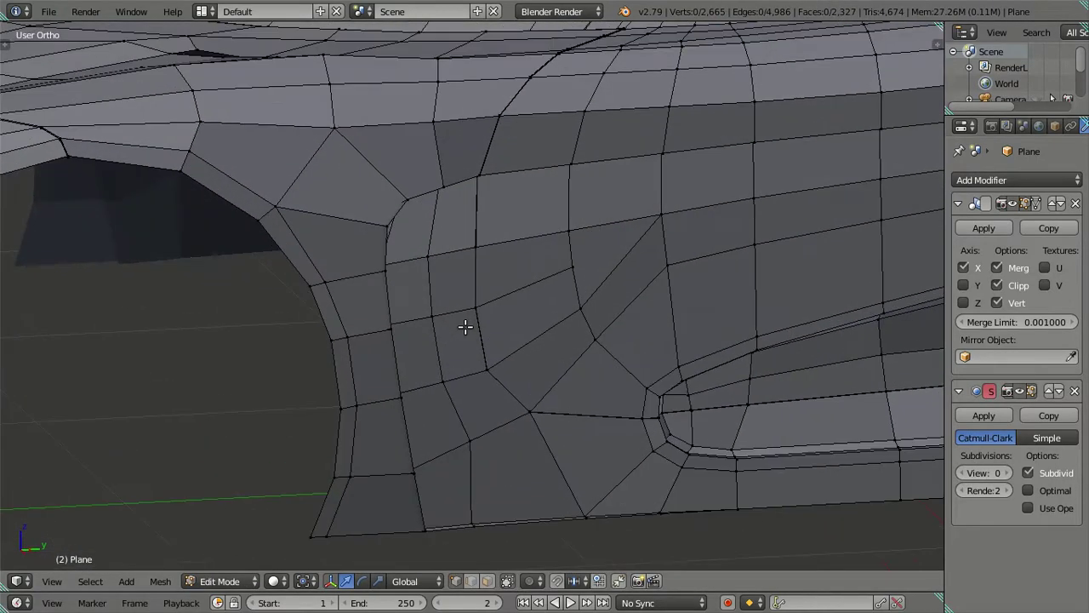
scroll(446, 327, up, 2)
scroll(528, 324, up, 1)
scroll(503, 318, up, 2)
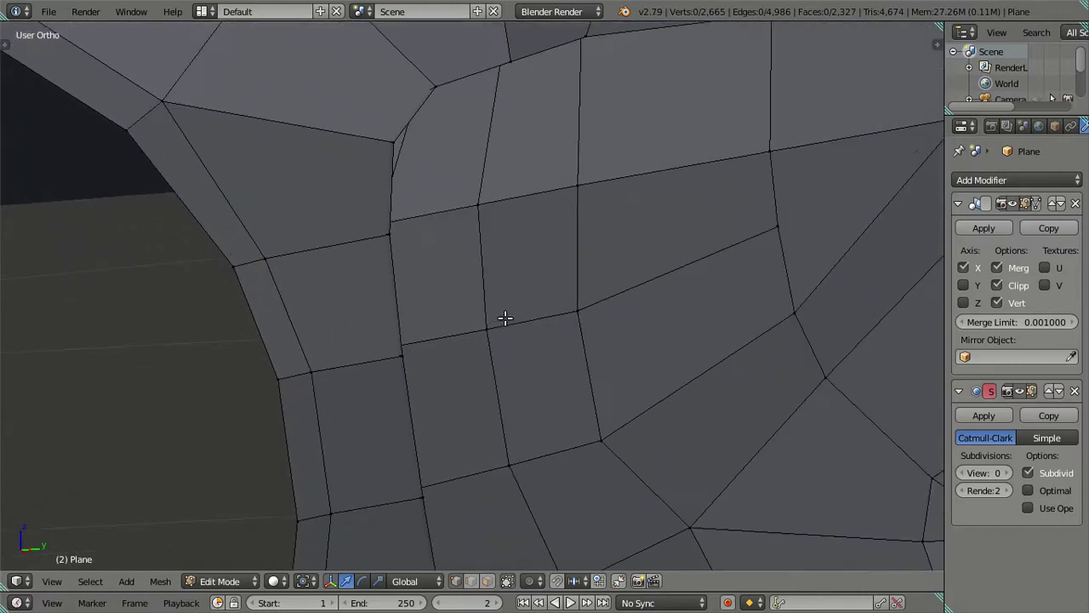
Step: View the door in Right Ortho wireframe, then switch to rendered shading
key(z)
key(KP_3)
scroll(371, 382, down, 2)
scroll(403, 346, down, 1)
key(shift+z)
scroll(334, 308, up, 1)
scroll(399, 289, up, 1)
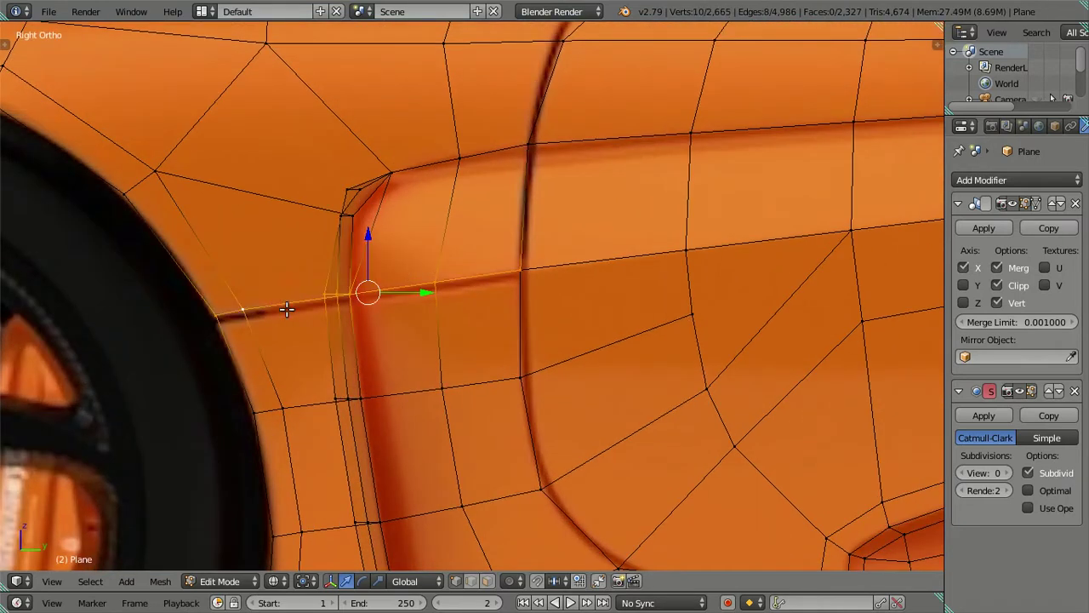
Step: Lower one door-front groove vertex slightly along the Z axis
scroll(287, 309, up, 1)
right_click(257, 282)
key(g)
key(z)
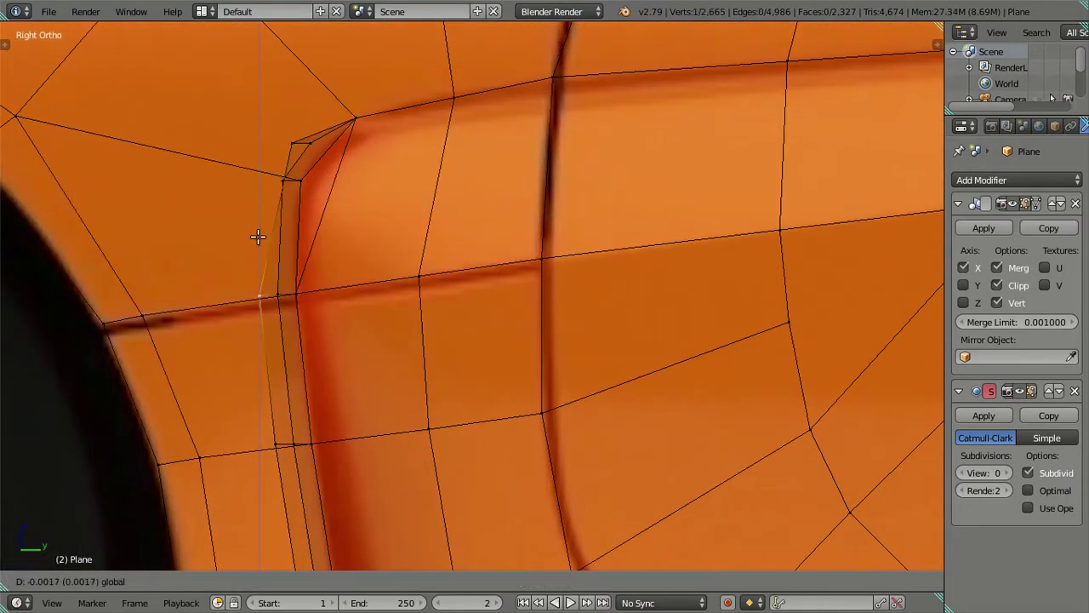
click(260, 240)
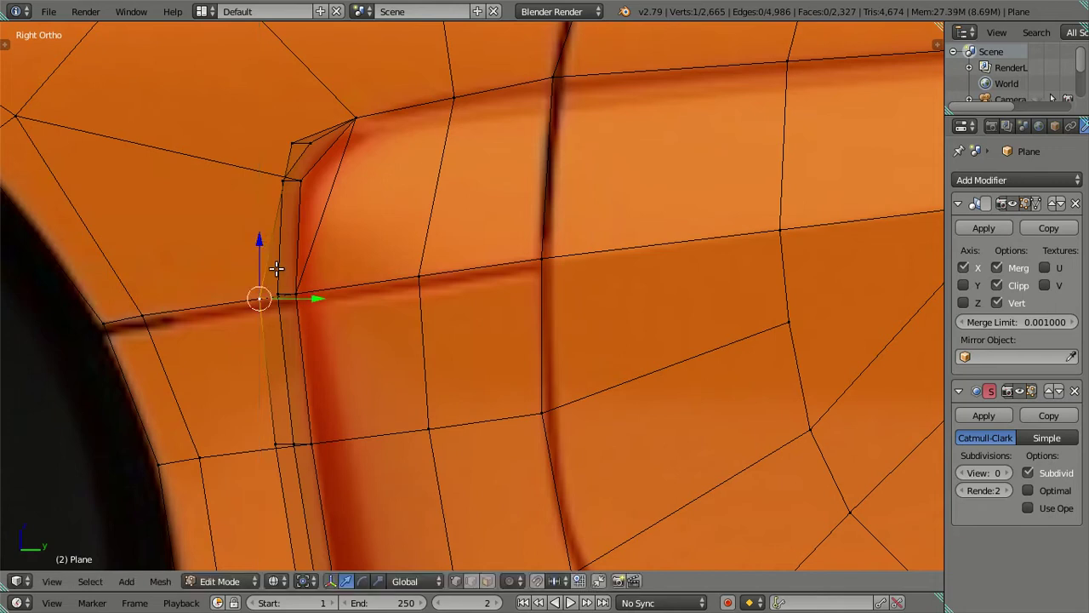
scroll(503, 287, up, 2)
ctrl+scroll(450, 287, up, 2)
drag(434, 241, 440, 243)
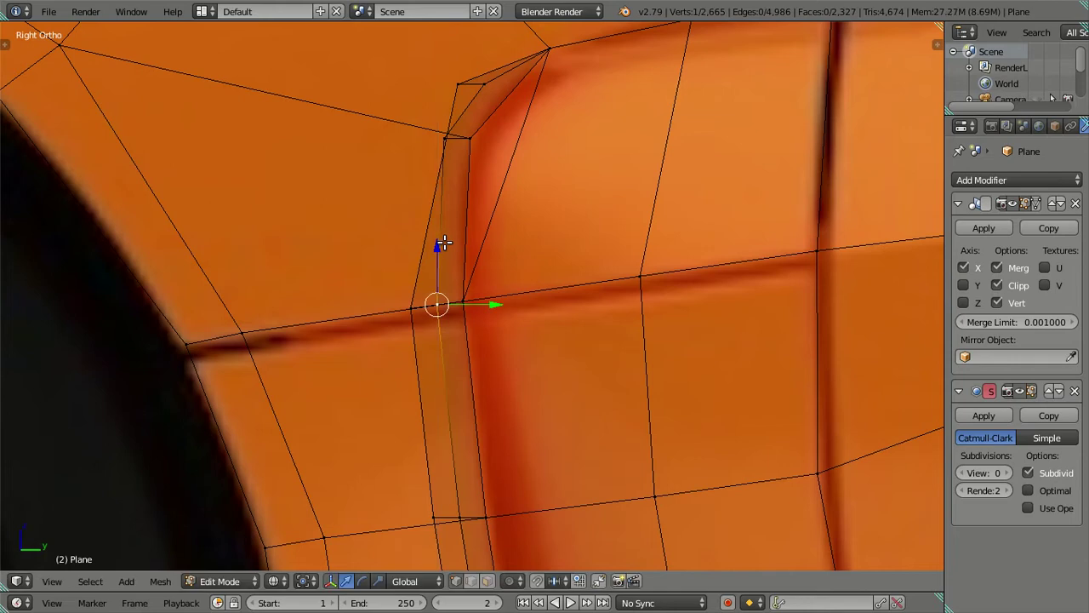
scroll(440, 246, down, 2)
Step: Select four groove vertices near the wheel arch and lower them along Z
key(a)
scroll(480, 398, up, 2)
scroll(502, 315, down, 2)
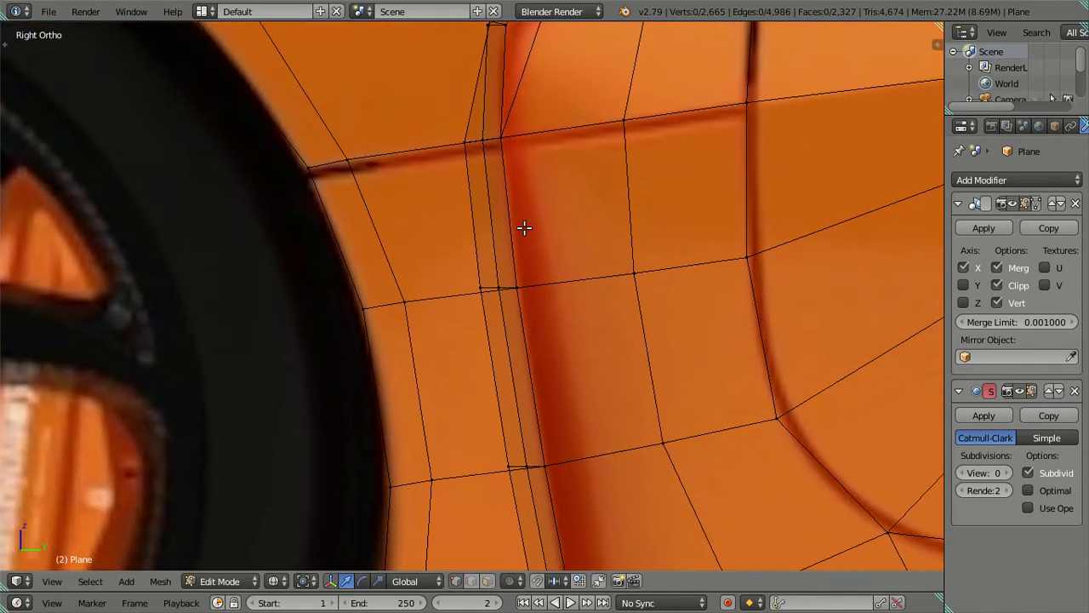
scroll(523, 226, up, 3)
right_click(509, 281)
shift+right_click(487, 284)
scroll(508, 368, down, 2)
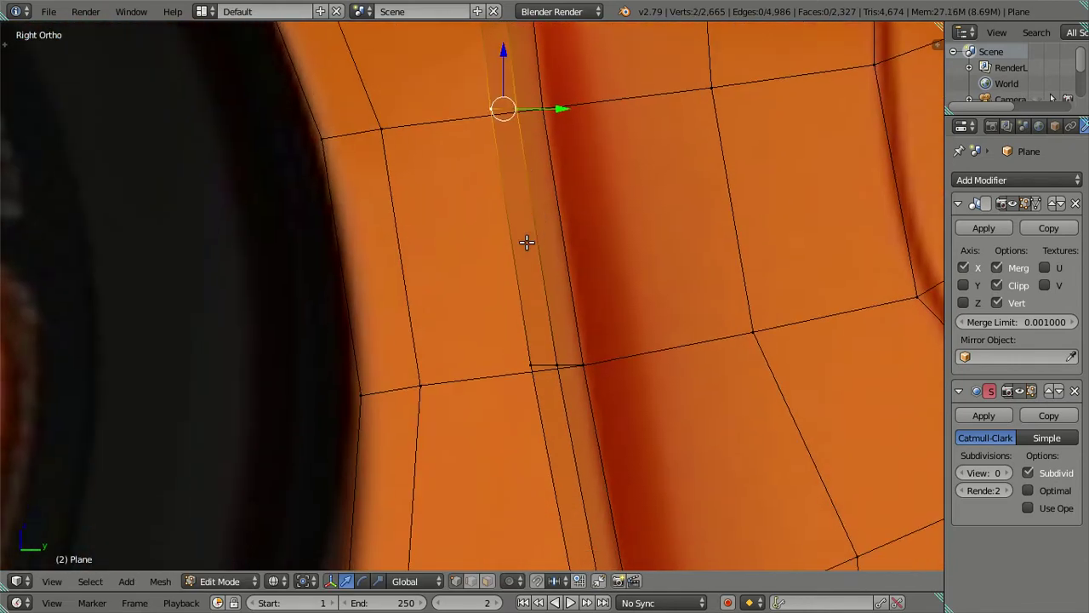
shift+right_click(535, 358)
shift+right_click(545, 359)
scroll(562, 364, up, 2)
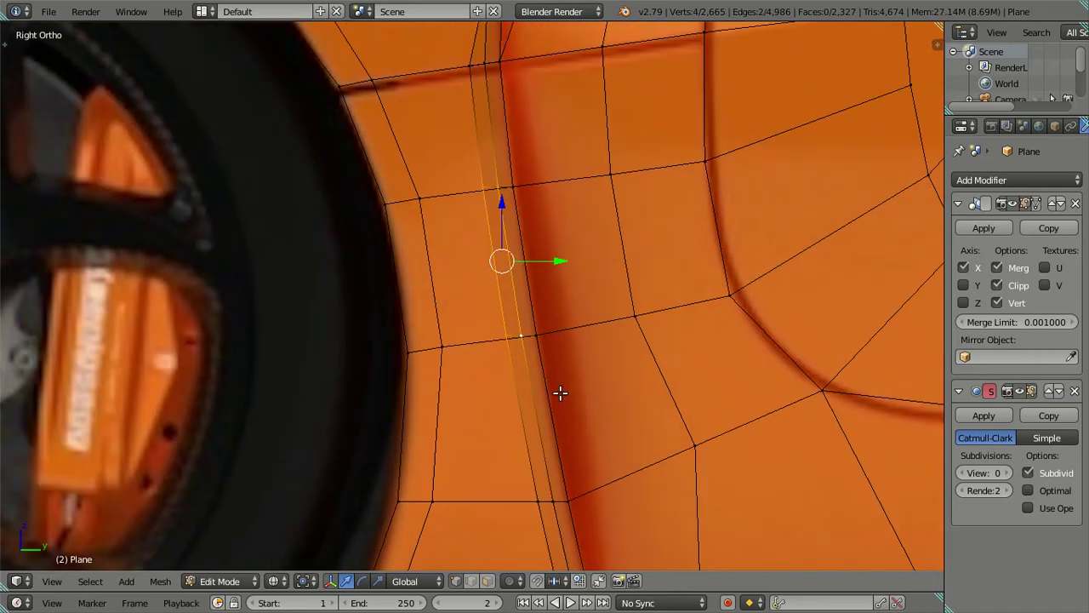
scroll(489, 185, up, 2)
key(g)
key(z)
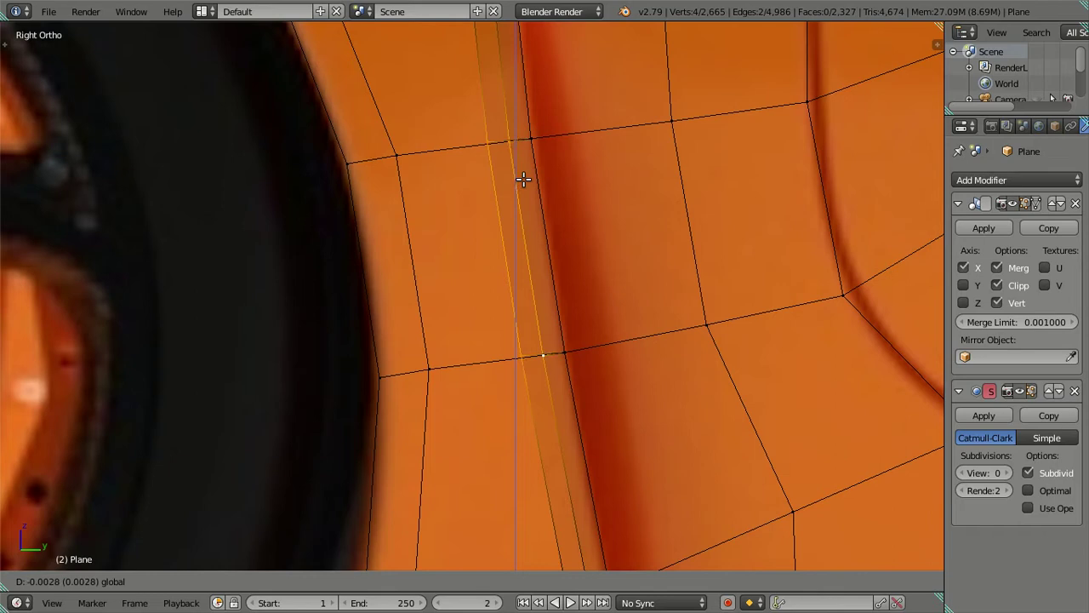
click(513, 145)
Step: Brush an extra vertex out of the selection and lower the remaining groove edge along Z
key(c)
middle_click(603, 333)
right_click(605, 333)
scroll(528, 230, up, 2)
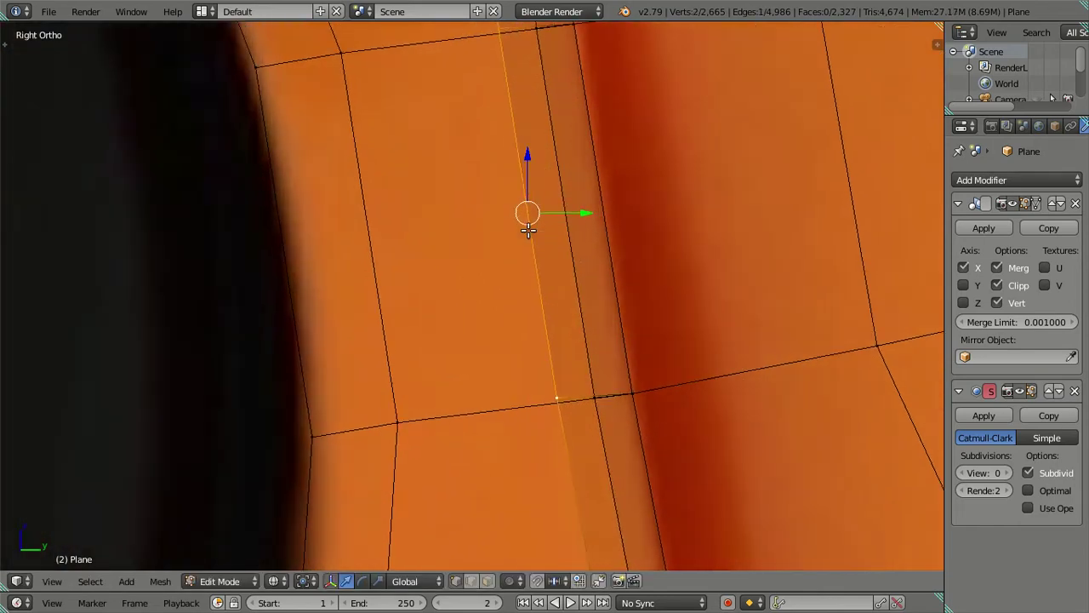
key(g)
key(z)
click(528, 156)
scroll(525, 187, down, 2)
key(a)
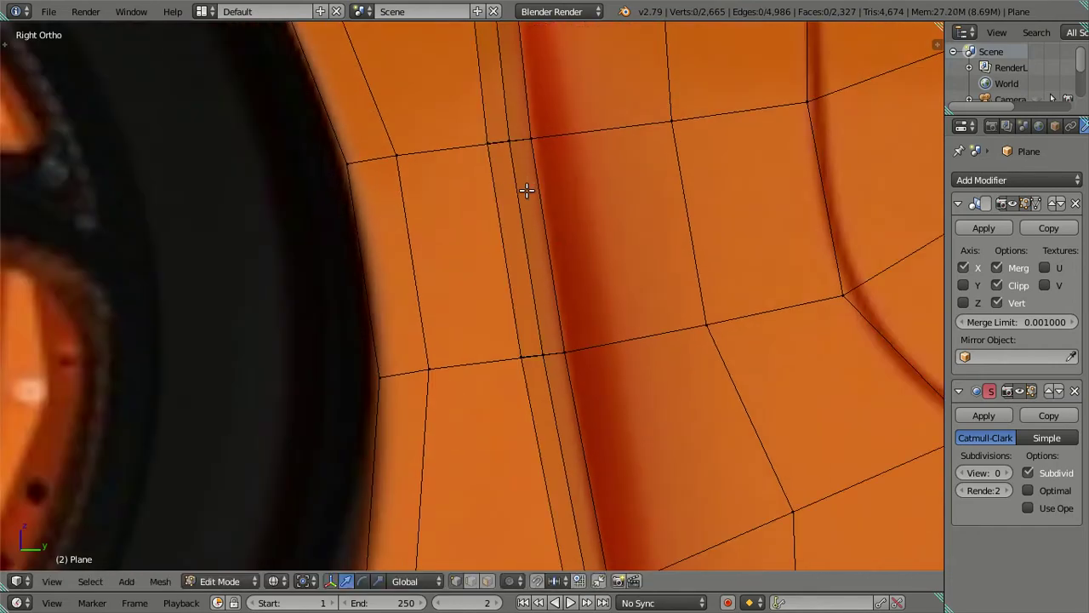
scroll(535, 396, down, 1)
Step: Select the horizontal edge loop along the door line, leaving it in place
shift+middle_drag(536, 397, 385, 208)
alt+right_click(385, 209)
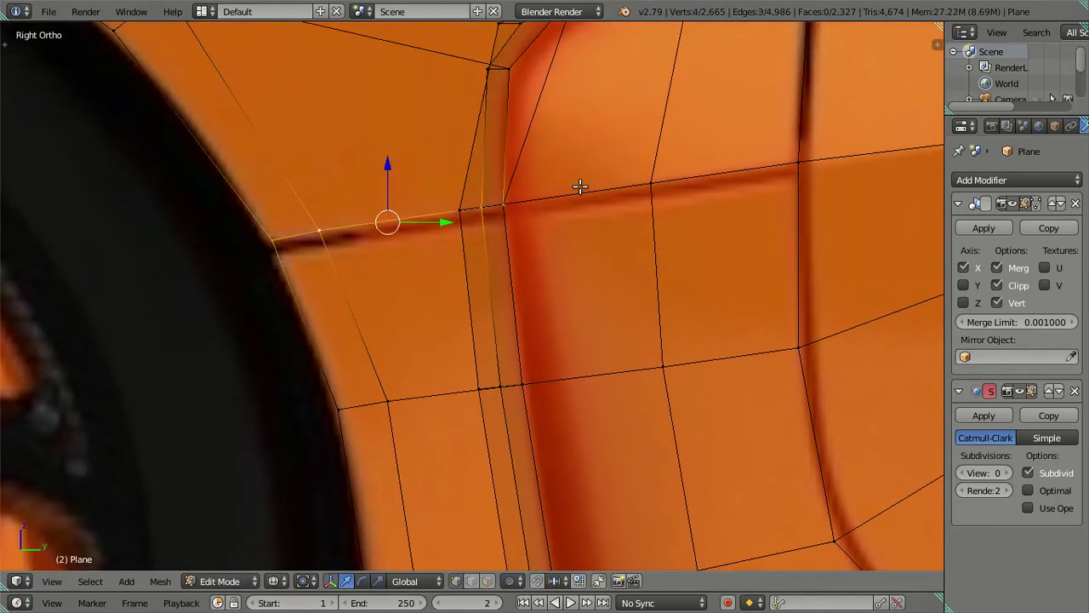
scroll(579, 186, down, 2)
scroll(579, 195, up, 1)
alt+shift+right_click(609, 240)
scroll(581, 261, up, 3)
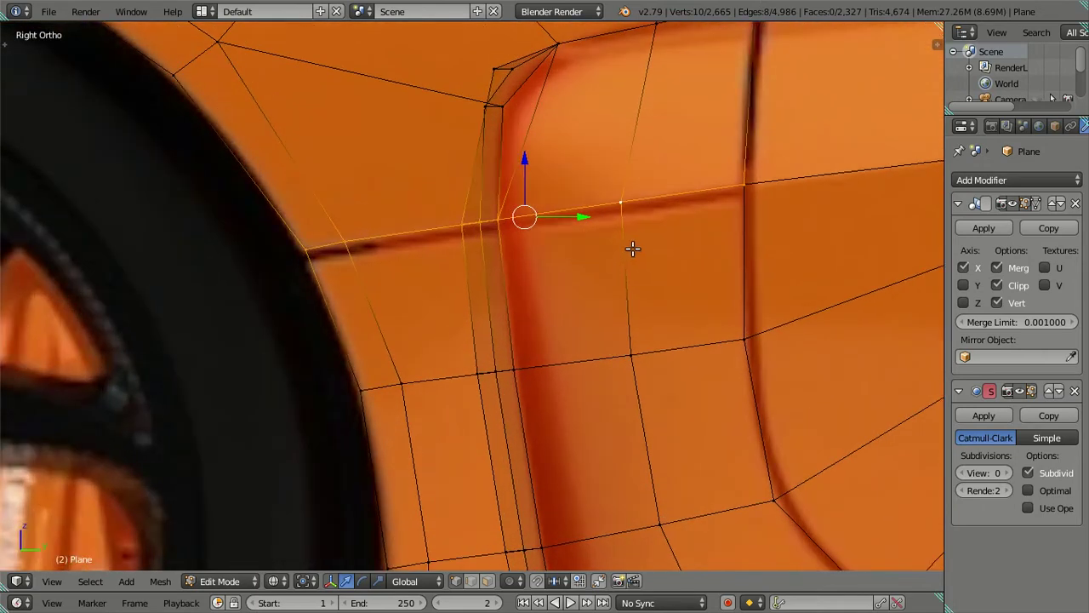
key(g)
right_click(597, 211)
Step: Add a centred loop cut across the door panel, reaching 2,675 vertices
key(ctrl+r)
click(685, 280)
right_click(685, 281)
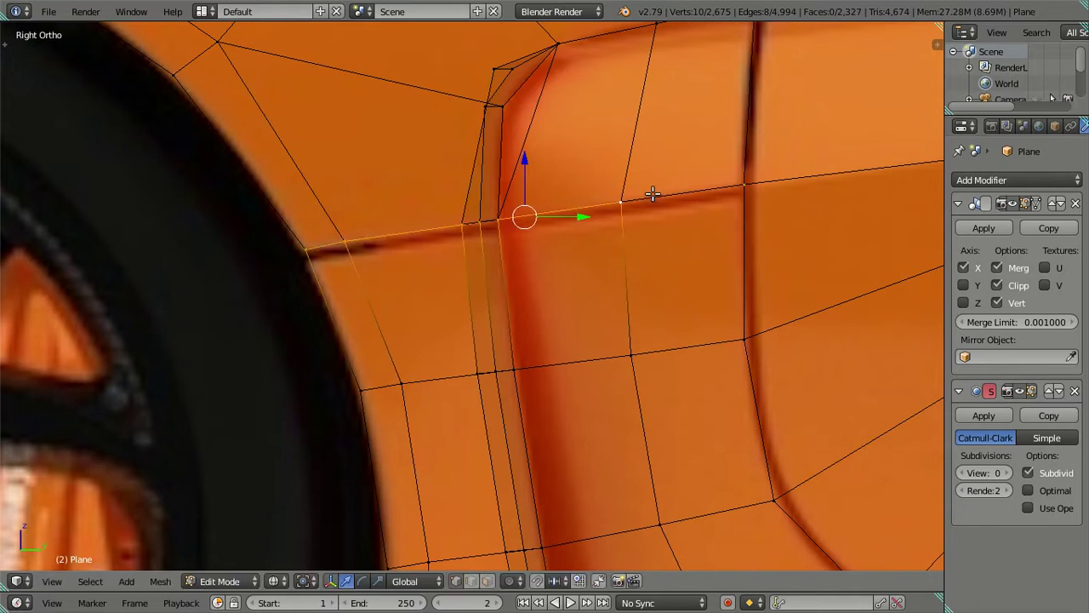
scroll(654, 188, down, 2)
scroll(647, 233, down, 2)
key(z)
mouse_move(647, 233)
middle_down()
mouse_move(581, 264)
mouse_move(658, 263)
mouse_move(646, 318)
mouse_move(658, 284)
mouse_move(584, 313)
mouse_move(584, 326)
mouse_move(550, 340)
middle_up()
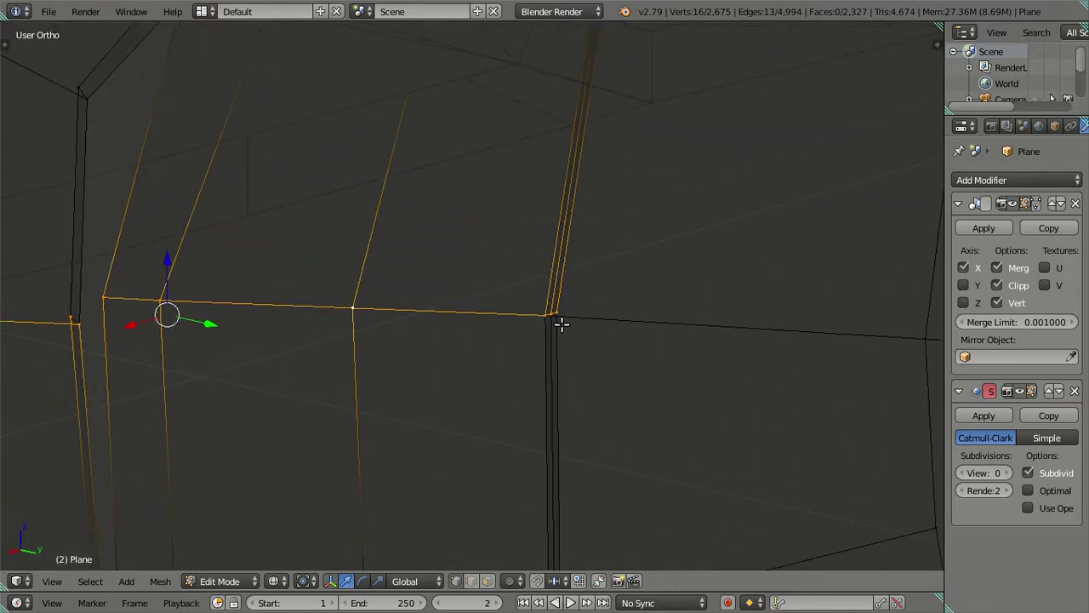
Step: Select the door-line groove edges to be recessed
key(c)
right_click(571, 323)
mouse_move(579, 320)
middle_down()
mouse_move(488, 304)
mouse_move(439, 327)
mouse_move(470, 333)
middle_up()
scroll(470, 333, up, 2)
middle_drag(530, 318, 571, 316)
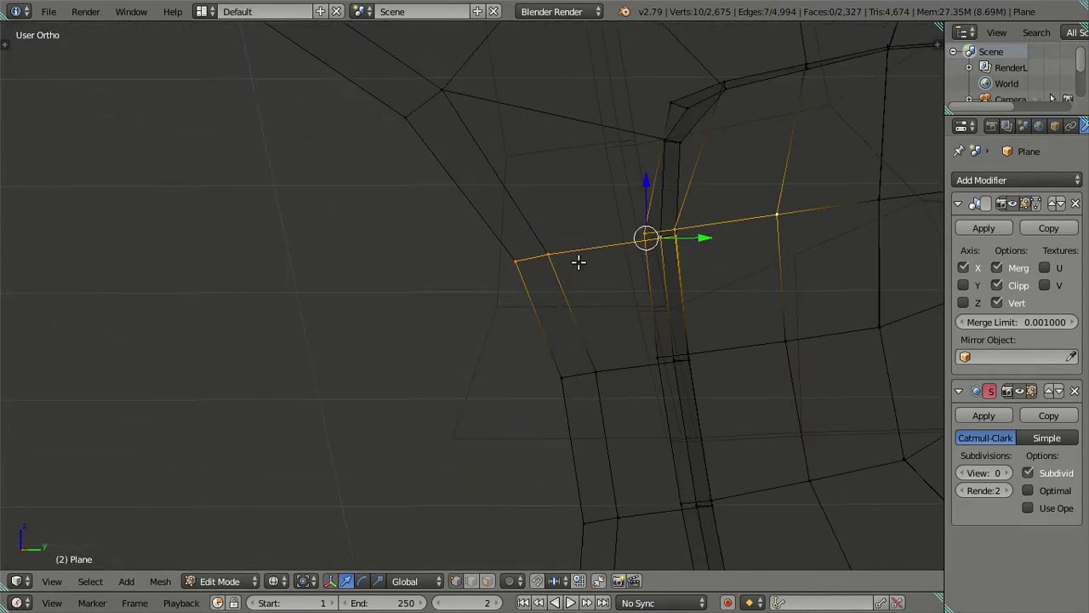
shift+right_click(543, 242)
shift+right_click(542, 247)
alt+shift+right_click(568, 248)
mouse_move(568, 247)
middle_down()
mouse_move(604, 269)
mouse_move(499, 289)
mouse_move(523, 311)
mouse_move(622, 335)
mouse_move(483, 342)
mouse_move(513, 331)
mouse_move(540, 397)
mouse_move(618, 321)
mouse_move(550, 341)
mouse_move(579, 352)
middle_up()
scroll(622, 326, up, 2)
Step: Extrude the groove edges and push them inward along the X axis
key(e)
right_click(607, 340)
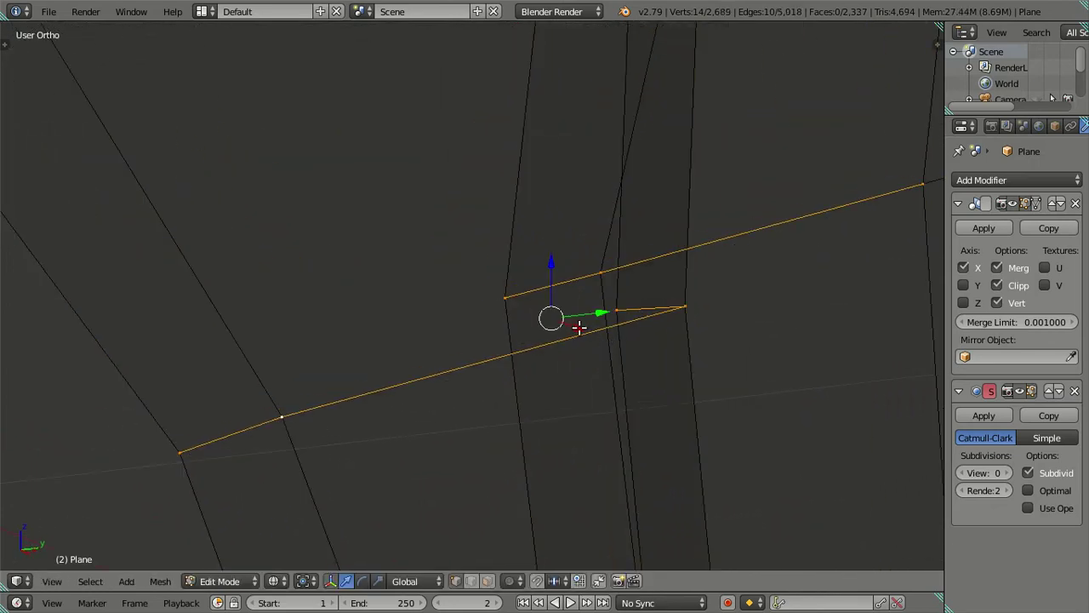
key(g)
key(x)
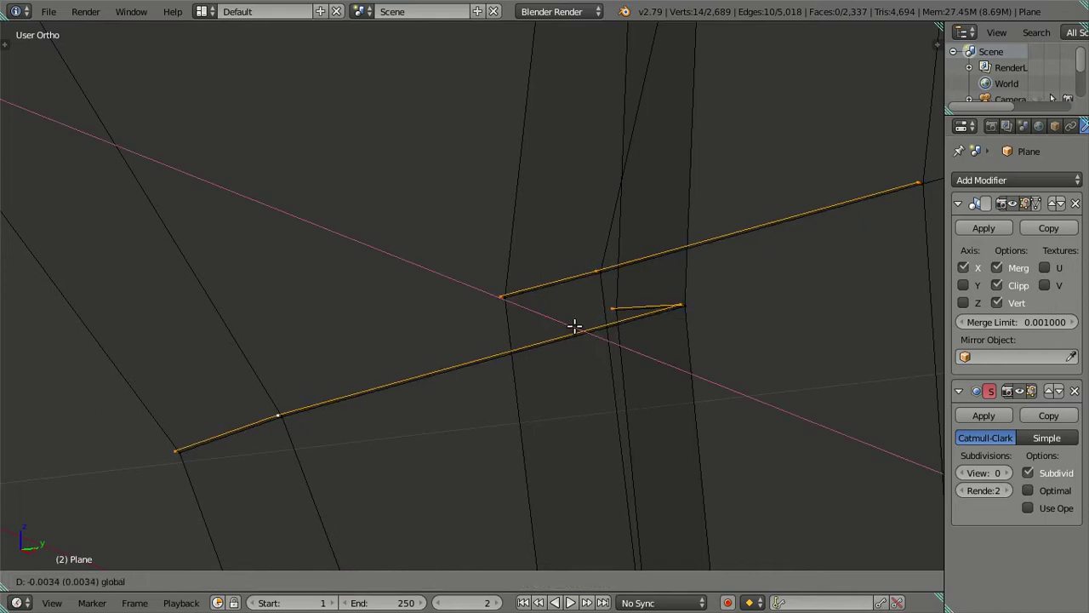
right_click(574, 327)
mouse_move(575, 327)
middle_down()
mouse_move(586, 352)
mouse_move(553, 355)
mouse_move(578, 250)
mouse_move(462, 346)
mouse_move(509, 274)
mouse_move(445, 227)
mouse_move(469, 350)
mouse_move(554, 373)
mouse_move(173, 285)
mouse_move(454, 379)
mouse_move(463, 344)
middle_up()
key(g)
key(x)
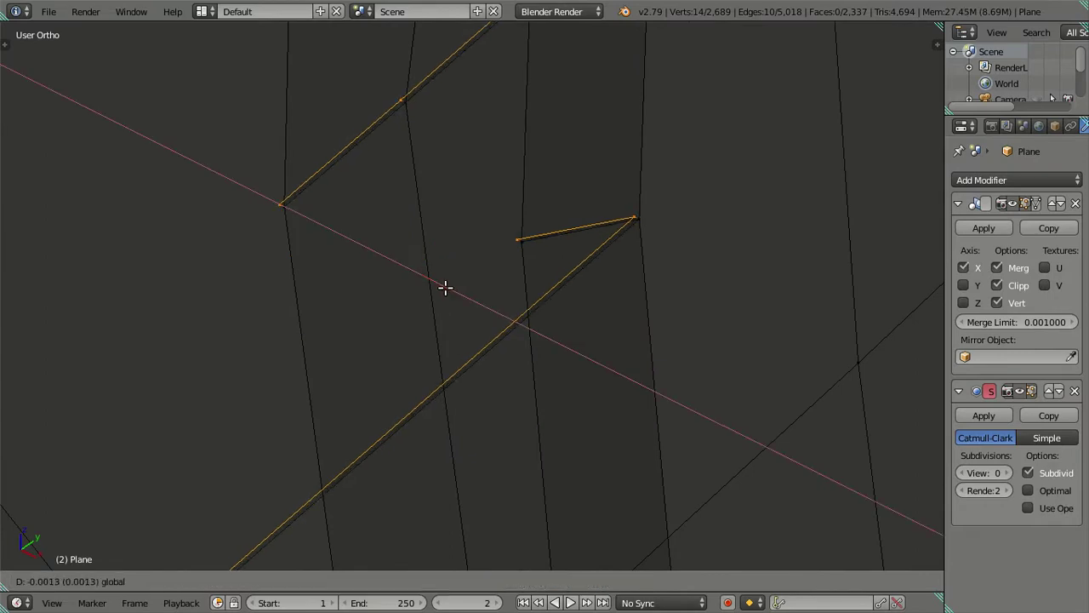
click(448, 287)
Step: Extrude the groove edges a second time and offset them further inward along X
key(e)
right_click(477, 311)
key(g)
key(x)
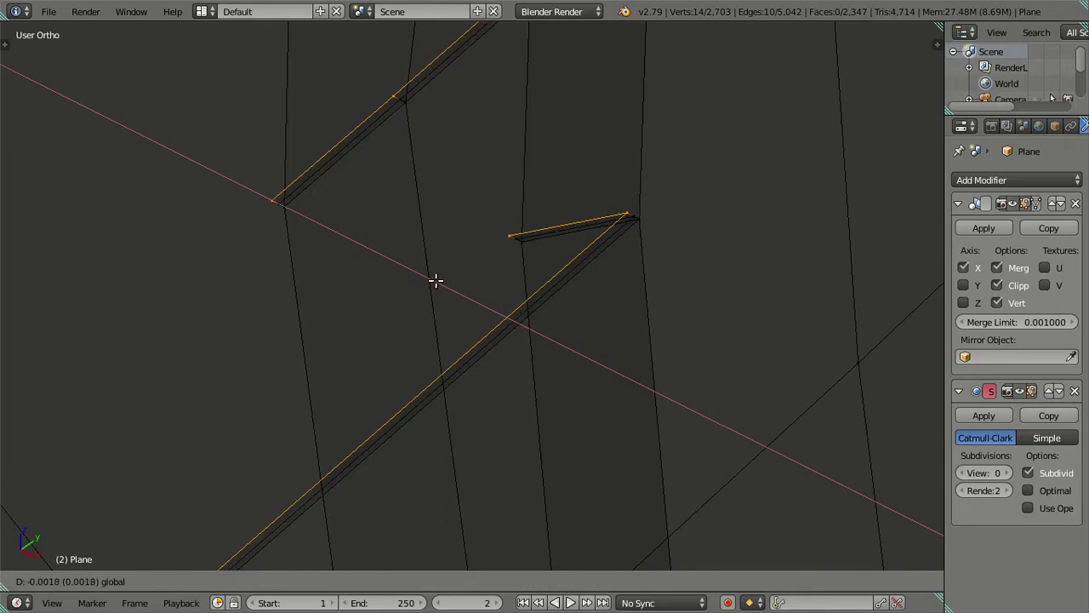
click(437, 281)
mouse_move(436, 281)
middle_down()
mouse_move(448, 377)
mouse_move(455, 365)
middle_up()
Step: Deselect the other edges and shift the short groove-end edge along the Y axis
key(c)
middle_drag(323, 440, 366, 260)
middle_drag(531, 136, 598, 104)
key(Escape)
mouse_move(613, 260)
middle_down()
mouse_move(600, 280)
mouse_move(435, 365)
middle_up()
scroll(435, 364, up, 4)
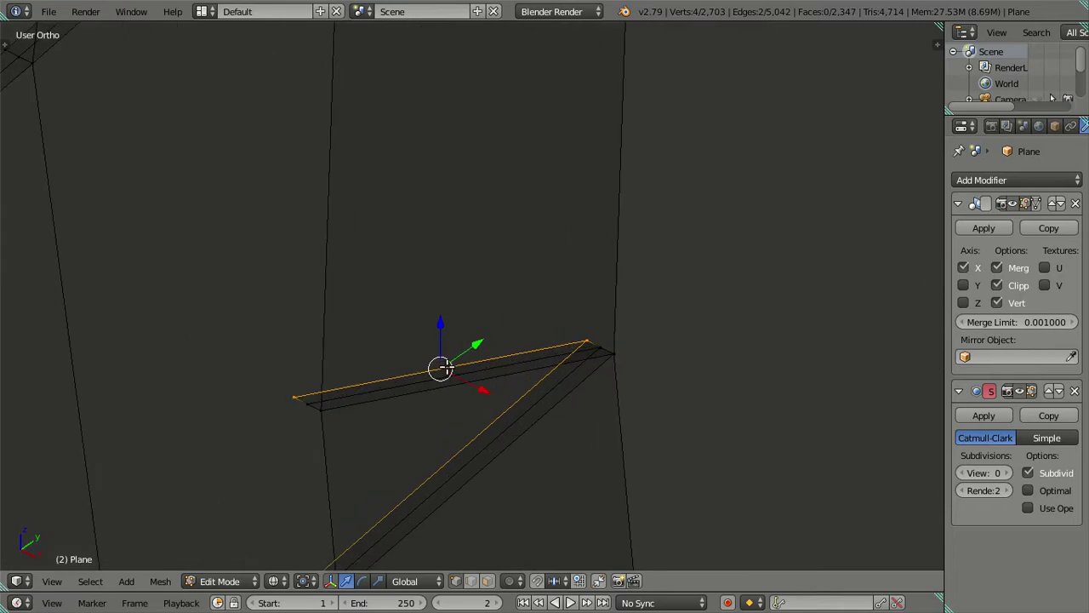
key(g)
key(y)
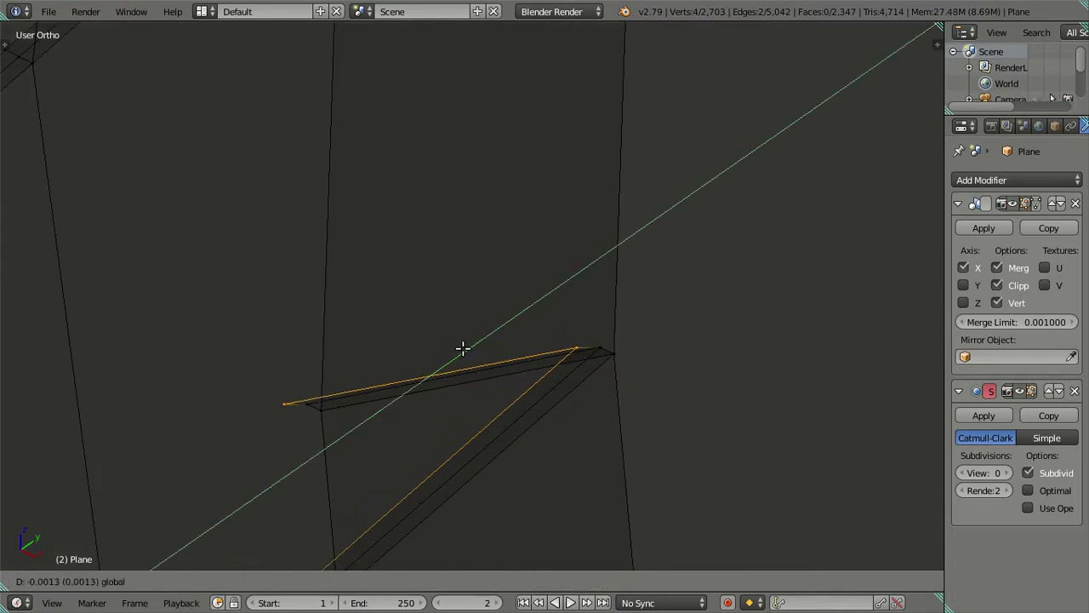
click(461, 350)
Step: Brush-select the left-end and right-end groove vertices
scroll(370, 418, up, 1)
scroll(311, 460, up, 1)
scroll(252, 466, up, 1)
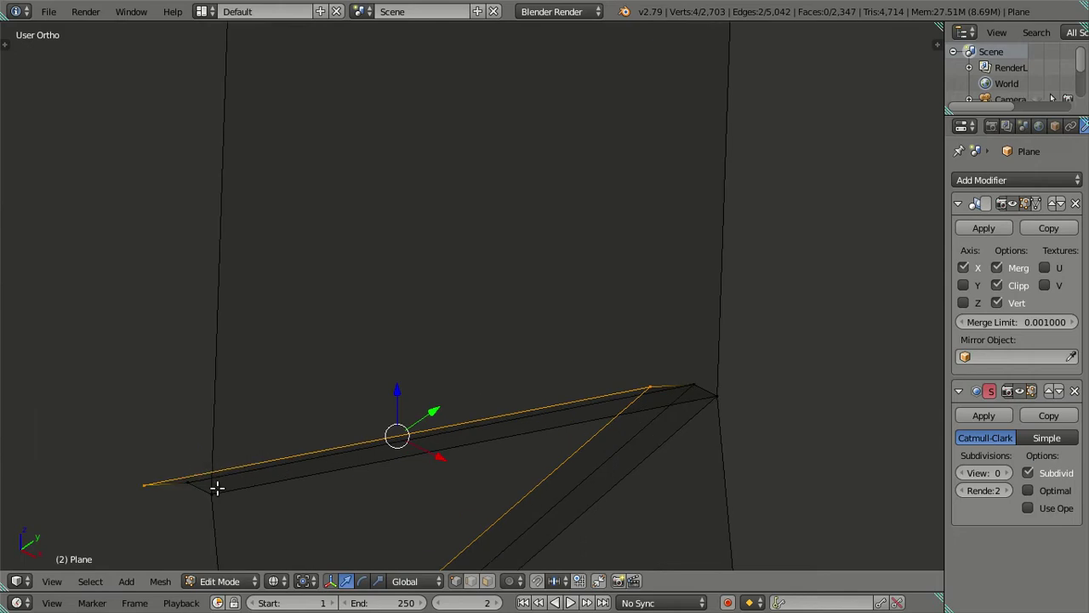
key(c)
click(170, 417)
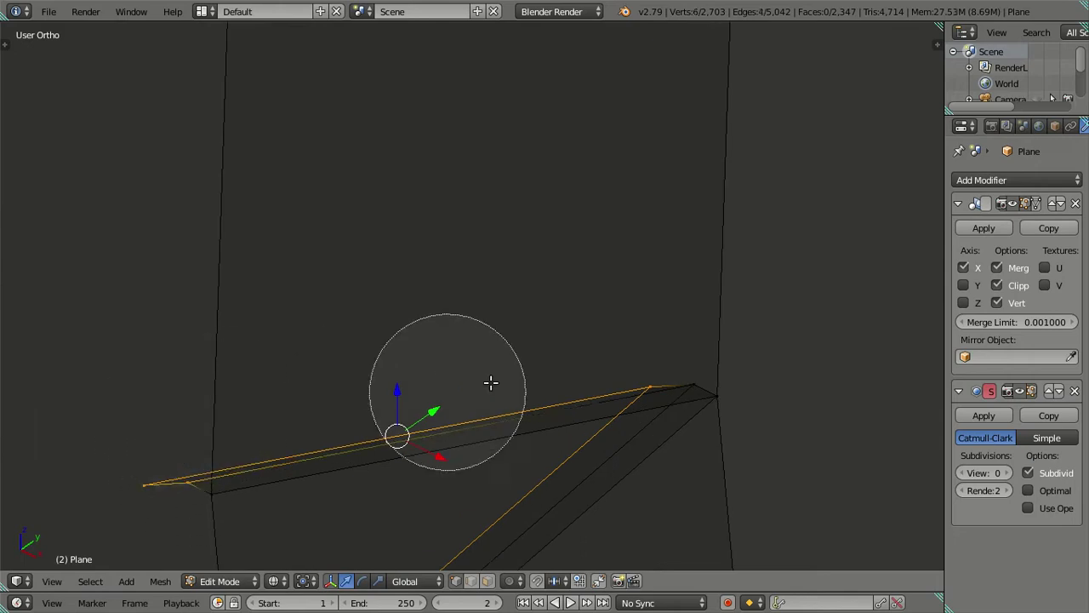
click(660, 325)
right_click(655, 324)
mouse_move(434, 423)
middle_down()
mouse_move(457, 400)
mouse_move(491, 404)
mouse_move(472, 487)
mouse_move(474, 246)
middle_up()
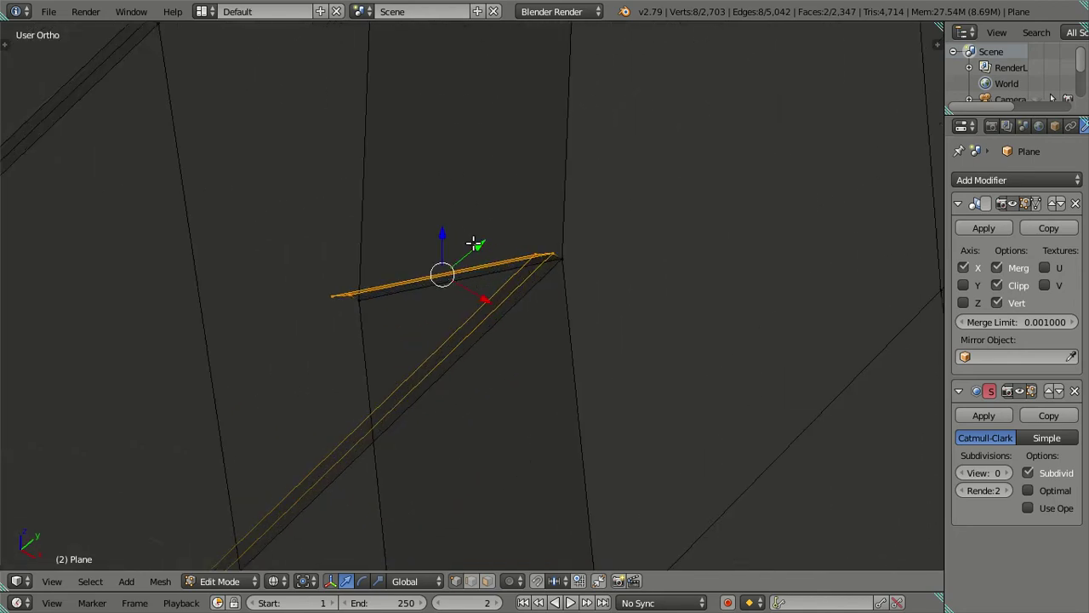
Step: In Top Ortho view, shift the selected groove edge along the Y axis
key(g)
key(y)
key(Return)
key(KP_7)
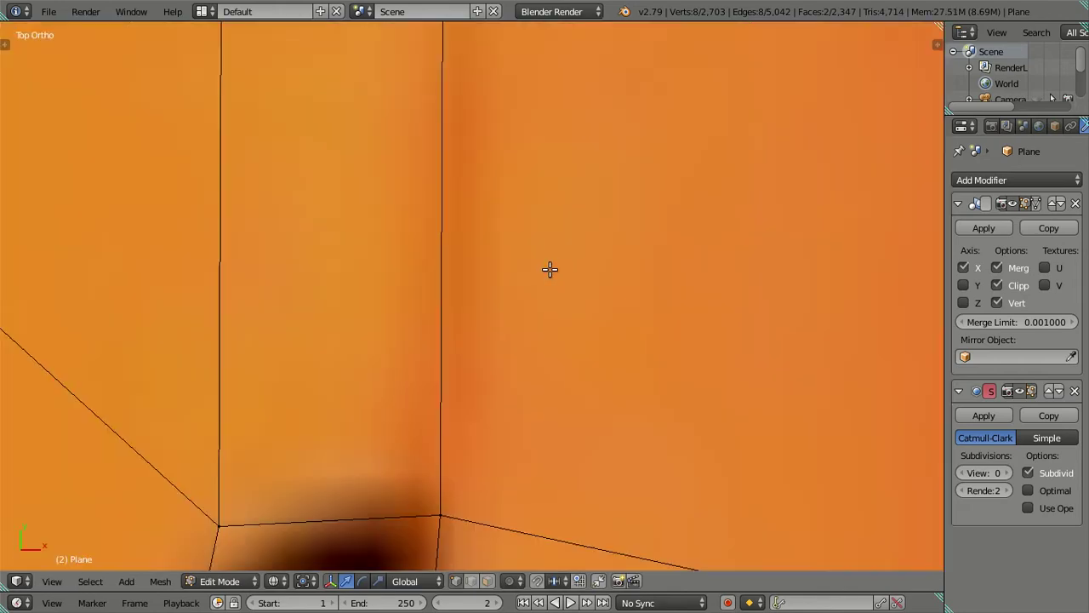
scroll(550, 269, down, 3)
scroll(596, 357, down, 2)
shift+middle_drag(619, 384, 348, 133)
scroll(285, 151, up, 2)
mouse_move(286, 151)
shift+middle_down()
mouse_move(516, 360)
mouse_move(622, 370)
shift+middle_up()
scroll(515, 360, up, 2)
scroll(493, 369, up, 2)
scroll(525, 367, up, 2)
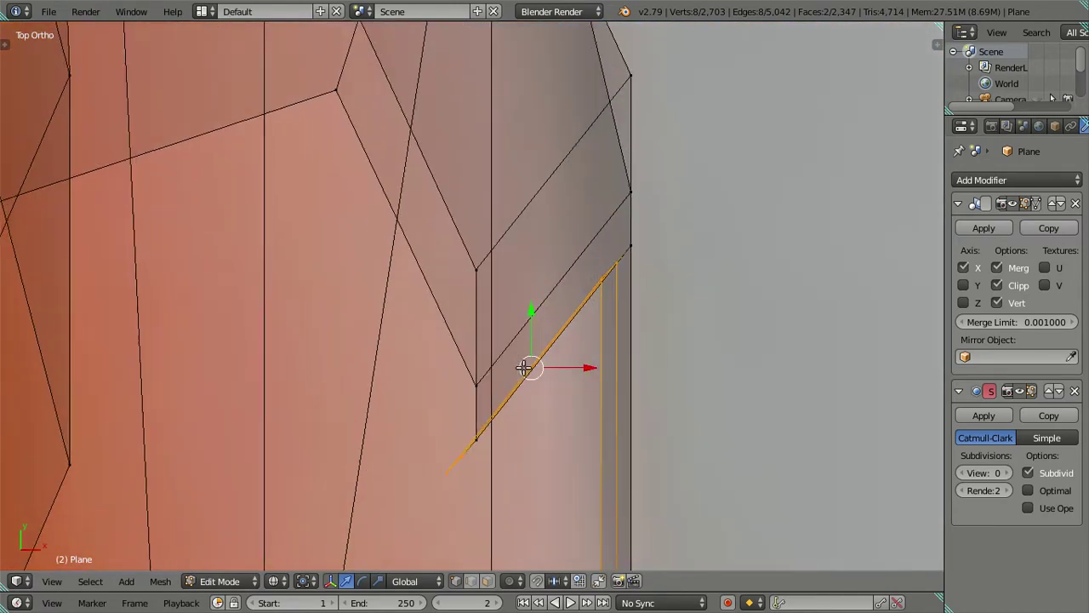
key(g)
key(y)
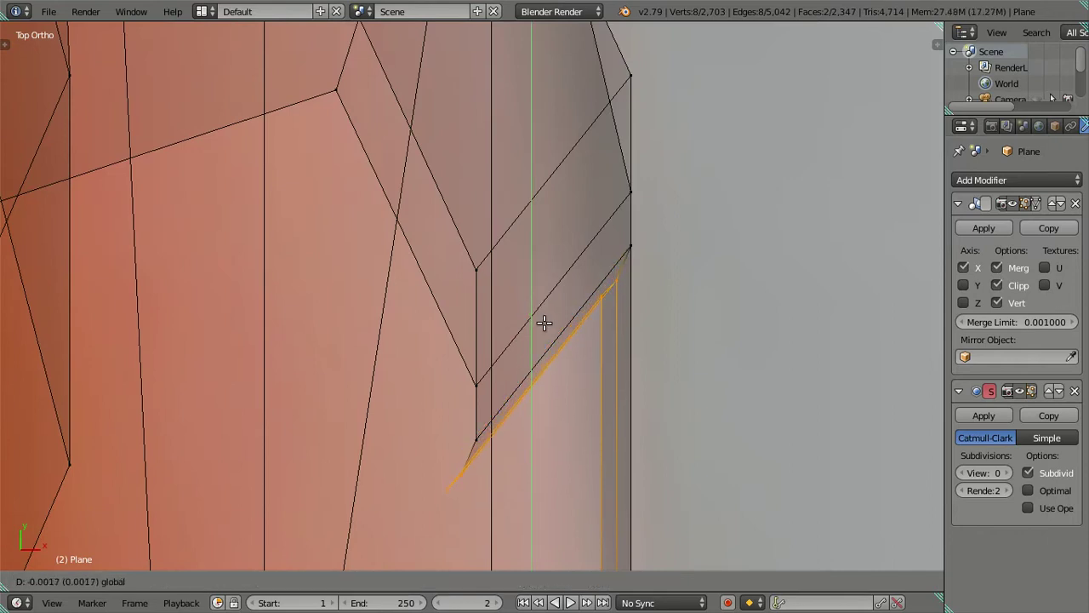
click(545, 323)
Step: Trim the selection to the lower groove edge and slide the groove tip slightly right
scroll(601, 342, up, 2)
shift+middle_drag(601, 343, 587, 223)
scroll(610, 341, down, 3)
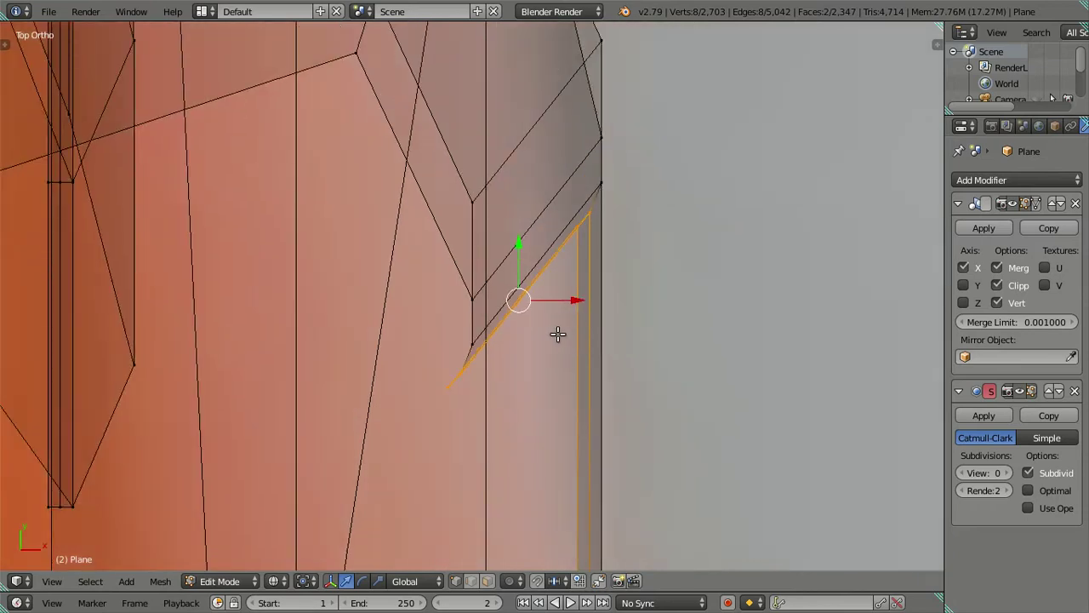
scroll(558, 334, up, 1)
scroll(549, 340, up, 1)
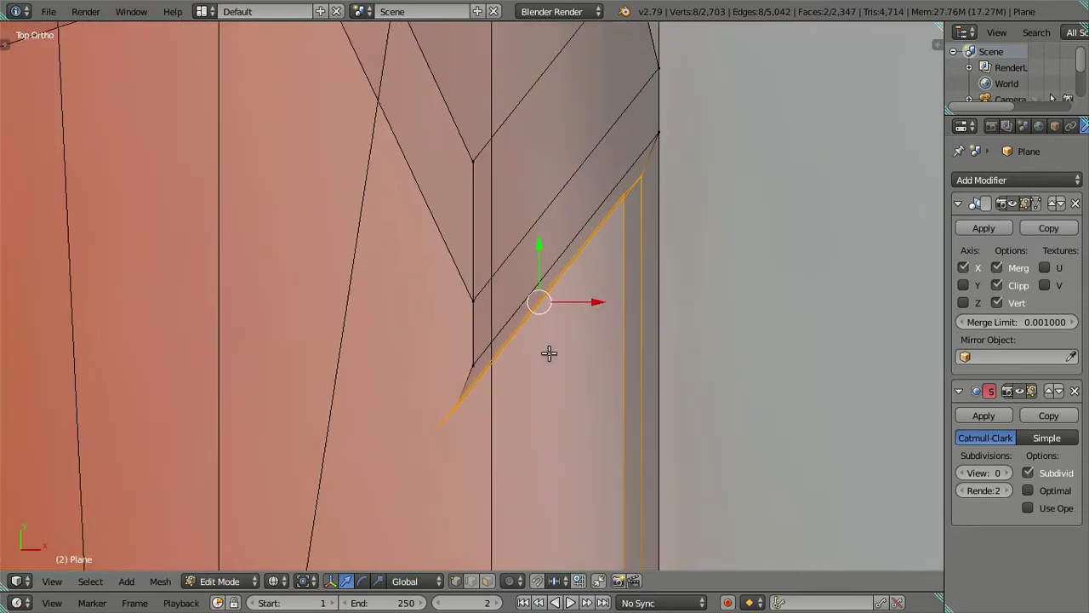
key(c)
middle_drag(645, 182, 624, 243)
right_click(624, 243)
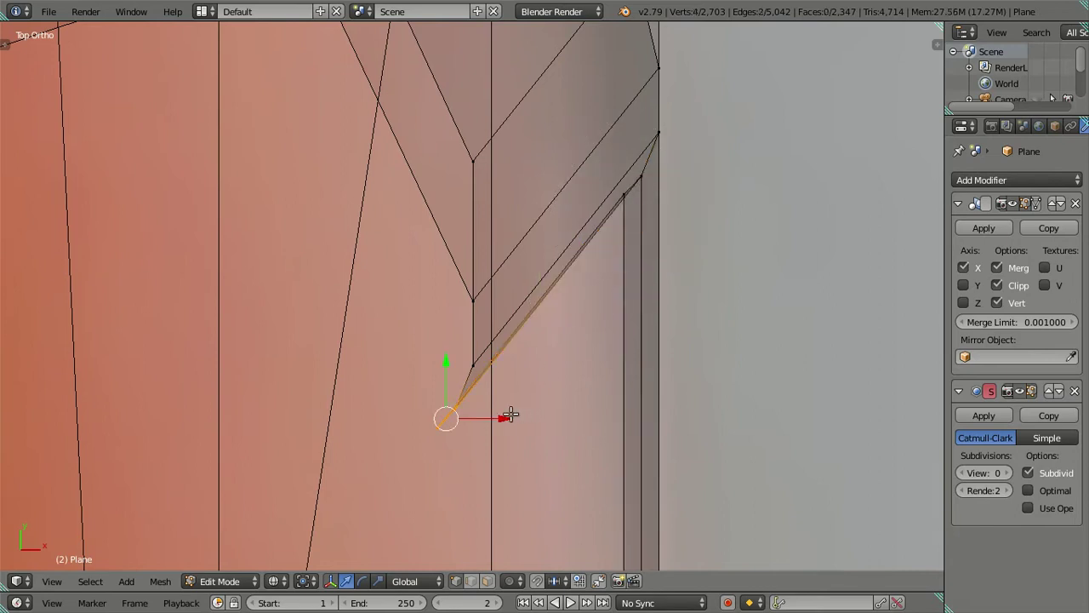
drag(510, 415, 522, 407)
drag(461, 372, 467, 358)
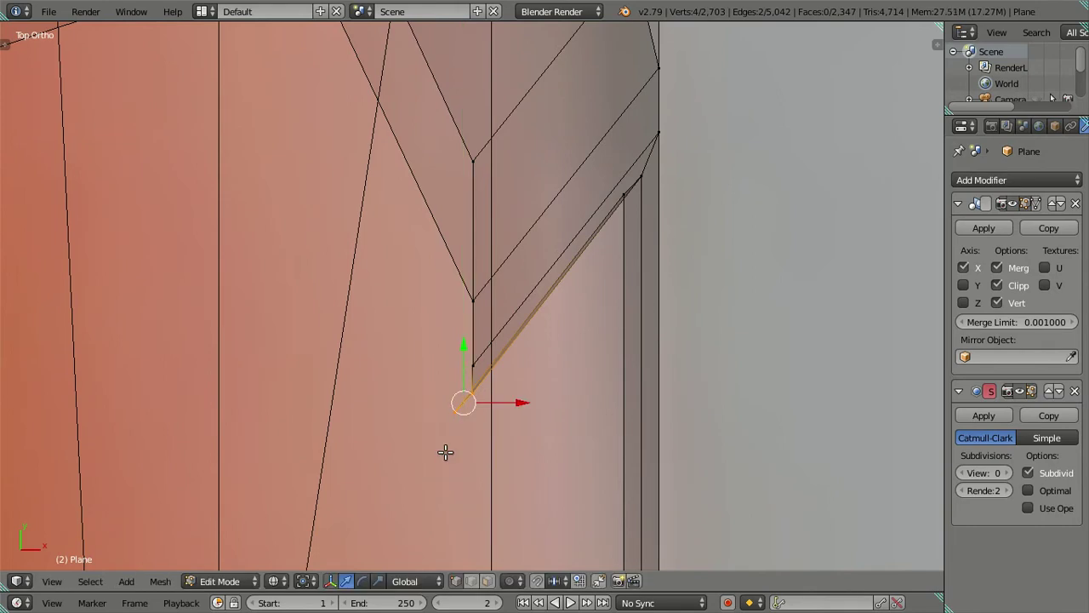
Step: Narrow the selection to the two tip vertices and move them down along Y
scroll(489, 435, up, 1)
middle_click(521, 360)
right_click(522, 360)
drag(458, 379, 454, 411)
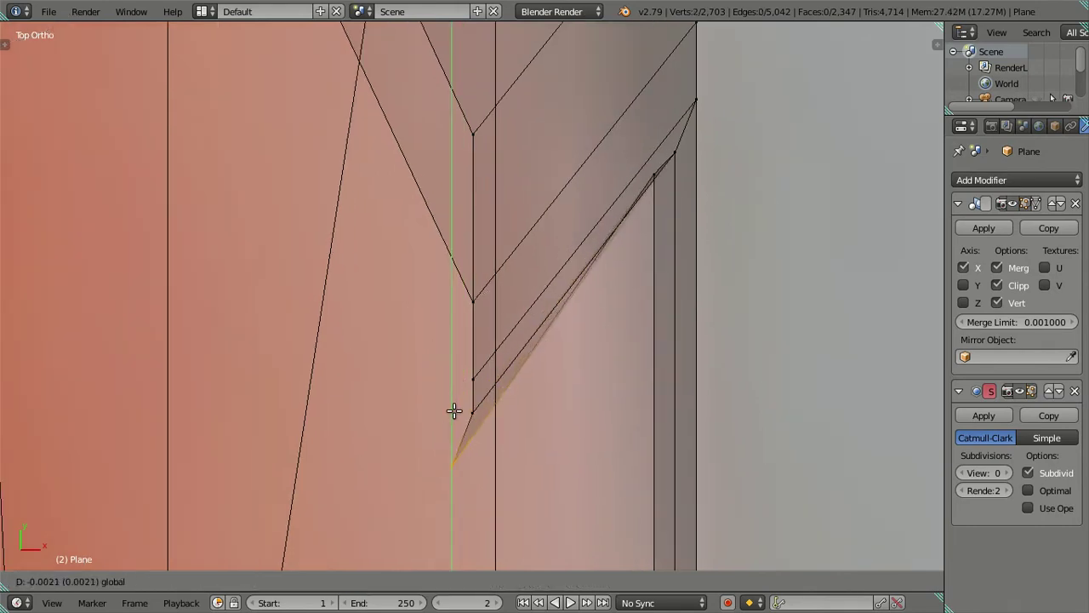
click(454, 411)
right_click(453, 411)
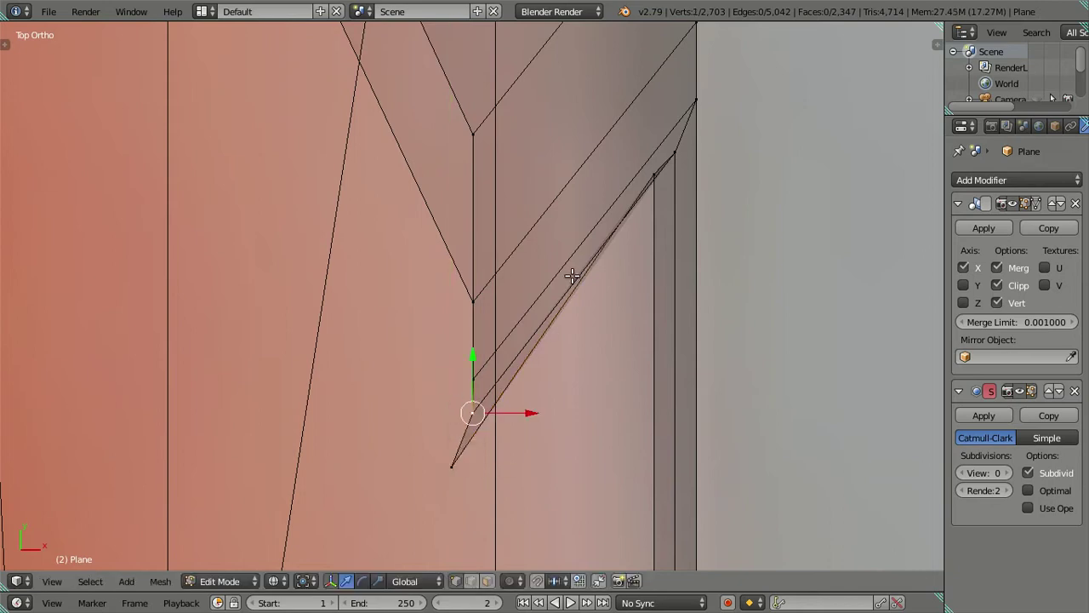
key(ctrl+z)
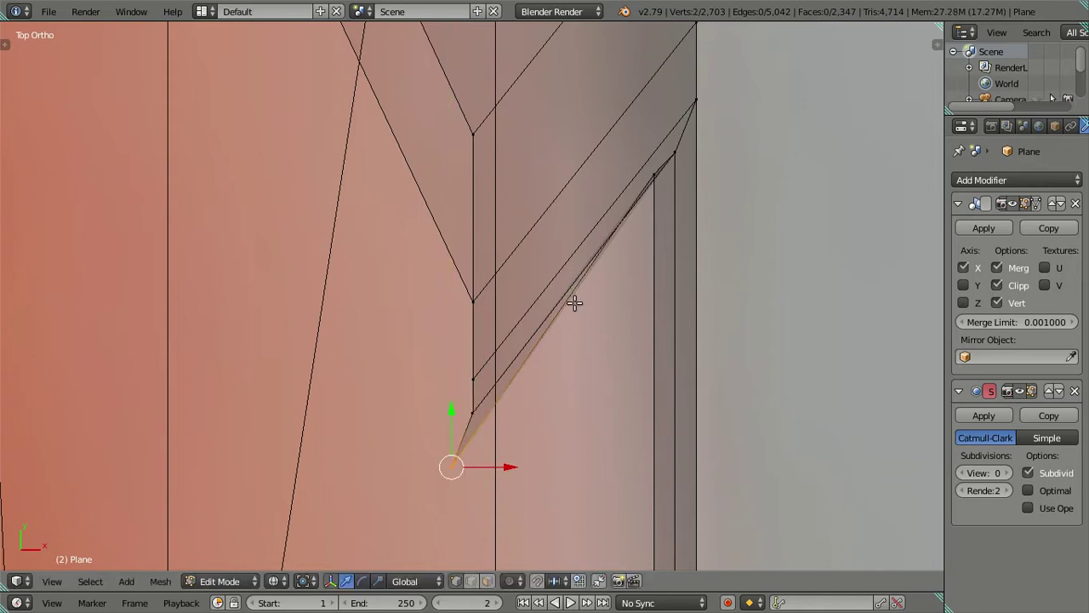
Step: Add the upper-right groove vertices and nudge them down, right along X, then along Y
key(c)
click(609, 214)
right_click(610, 215)
key(g)
key(y)
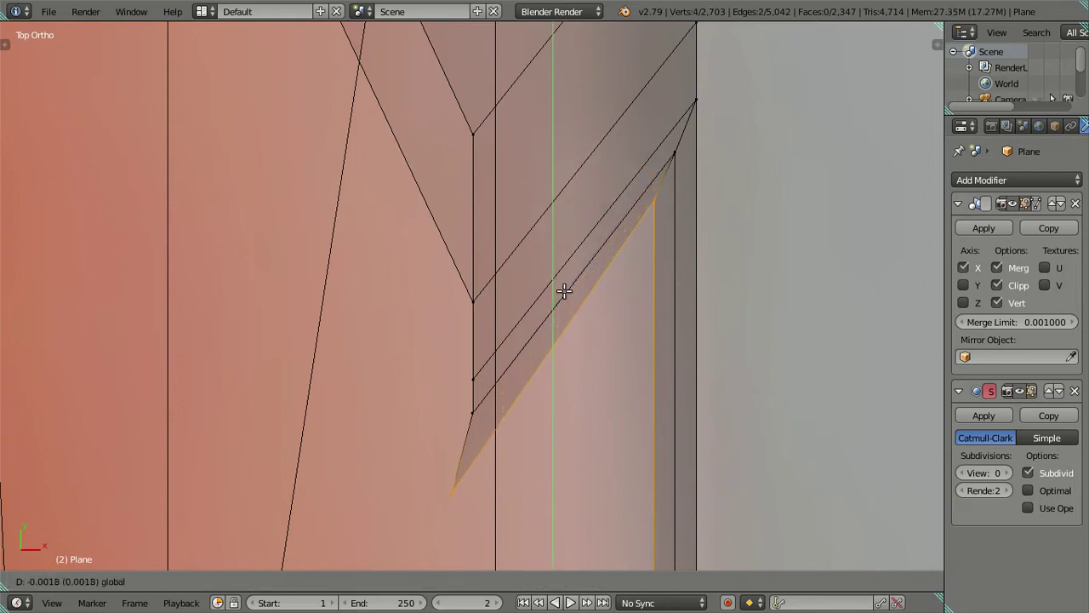
click(565, 294)
key(g)
key(x)
click(593, 344)
key(g)
key(y)
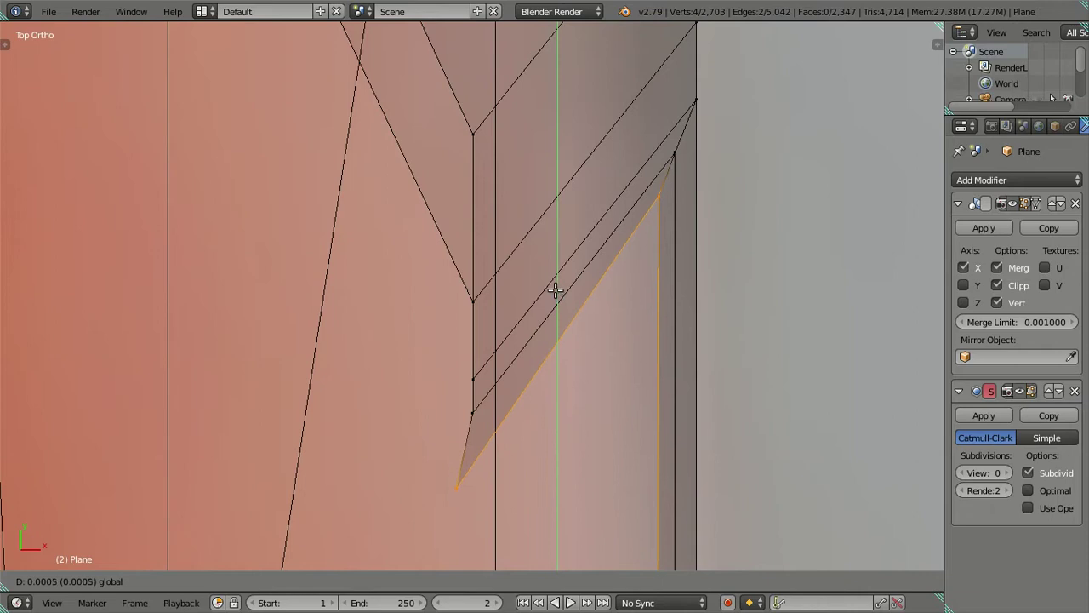
click(555, 290)
Step: Reposition the single bottom tip vertex of the groove, then clear the selection
key(c)
middle_click(638, 199)
key(Escape)
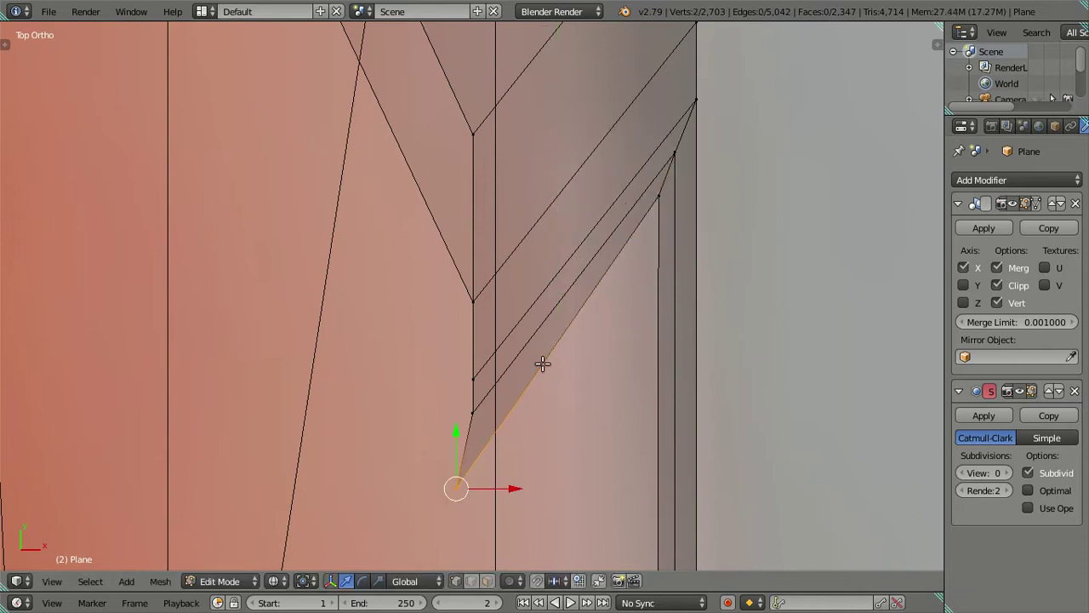
key(g)
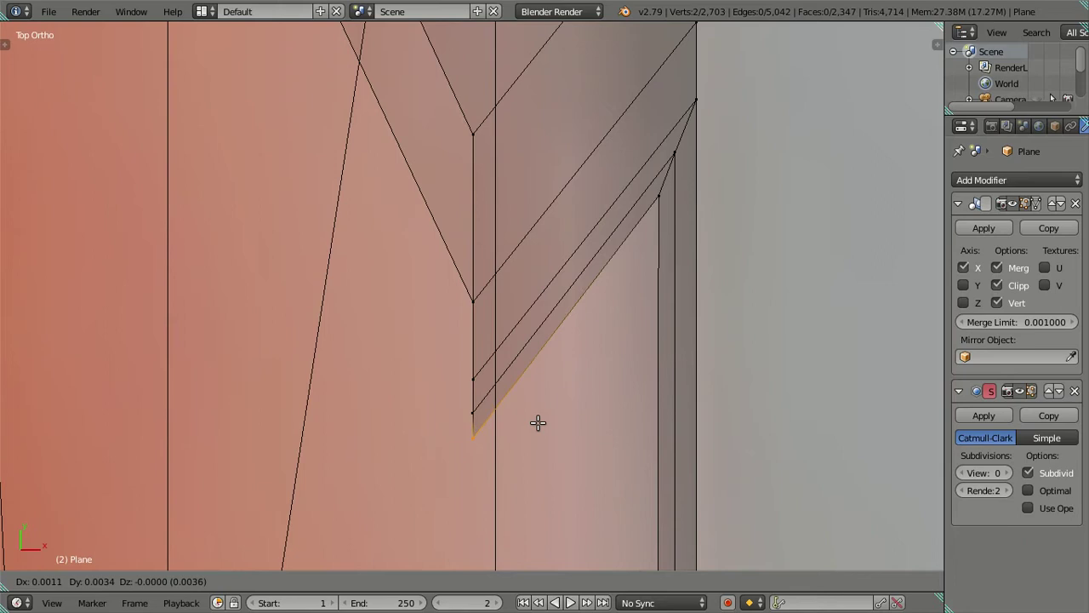
click(538, 423)
scroll(538, 423, down, 4)
key(a)
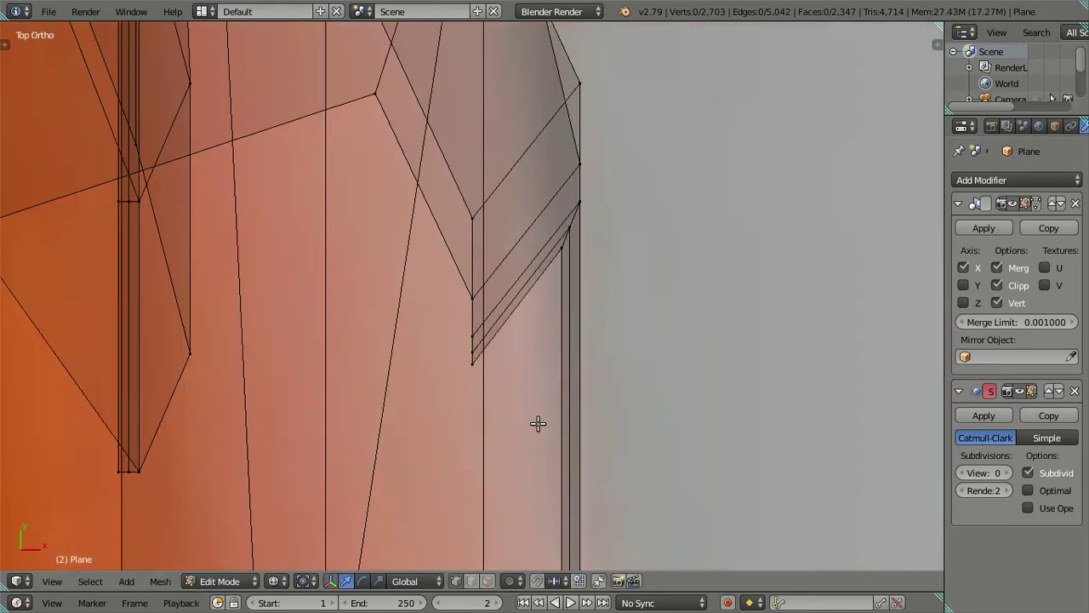
Step: Orbit to a User view over the arch and pick a vertex on the side body panel
mouse_move(565, 385)
middle_down()
mouse_move(574, 397)
mouse_move(443, 289)
mouse_move(435, 299)
middle_up()
scroll(436, 300, down, 2)
mouse_move(503, 426)
middle_down()
mouse_move(552, 363)
mouse_move(406, 342)
middle_up()
right_click(587, 273)
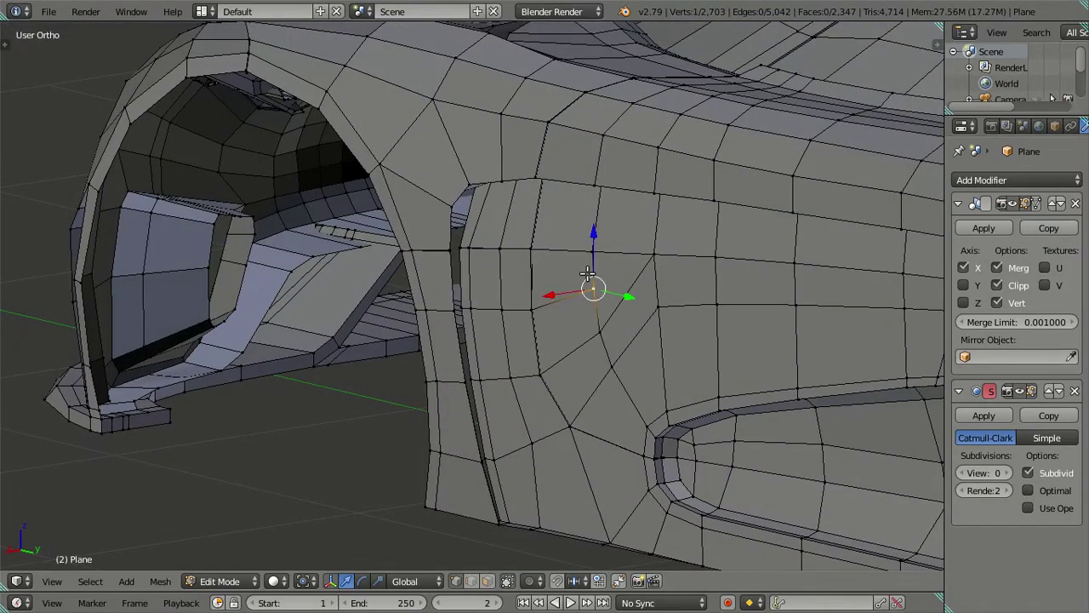
Step: Hide the side body and leg panels and switch to wireframe to expose the gap
key(ctrl+l)
key(h)
mouse_move(596, 319)
middle_down()
mouse_move(587, 318)
mouse_move(592, 328)
middle_up()
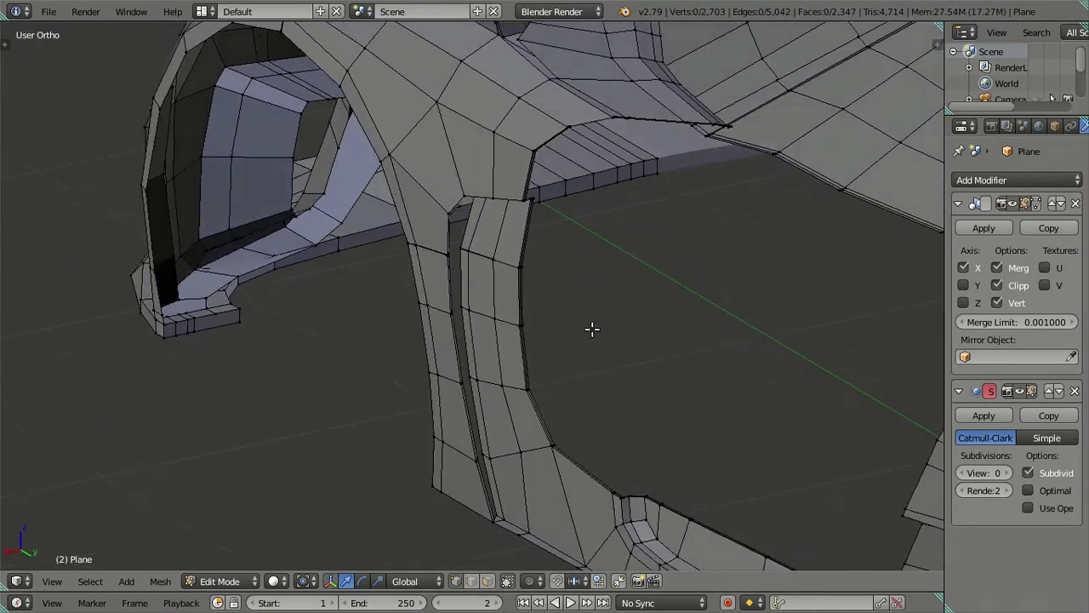
scroll(533, 355, up, 3)
right_click(525, 355)
key(ctrl+l)
key(h)
mouse_move(525, 352)
shift+middle_down()
mouse_move(545, 256)
mouse_move(511, 355)
mouse_move(566, 306)
mouse_move(486, 314)
mouse_move(522, 363)
mouse_move(404, 301)
mouse_move(353, 242)
shift+middle_up()
key(z)
Step: Fill the two open gap edge paths with new faces and return to solid shading
right_click(321, 107)
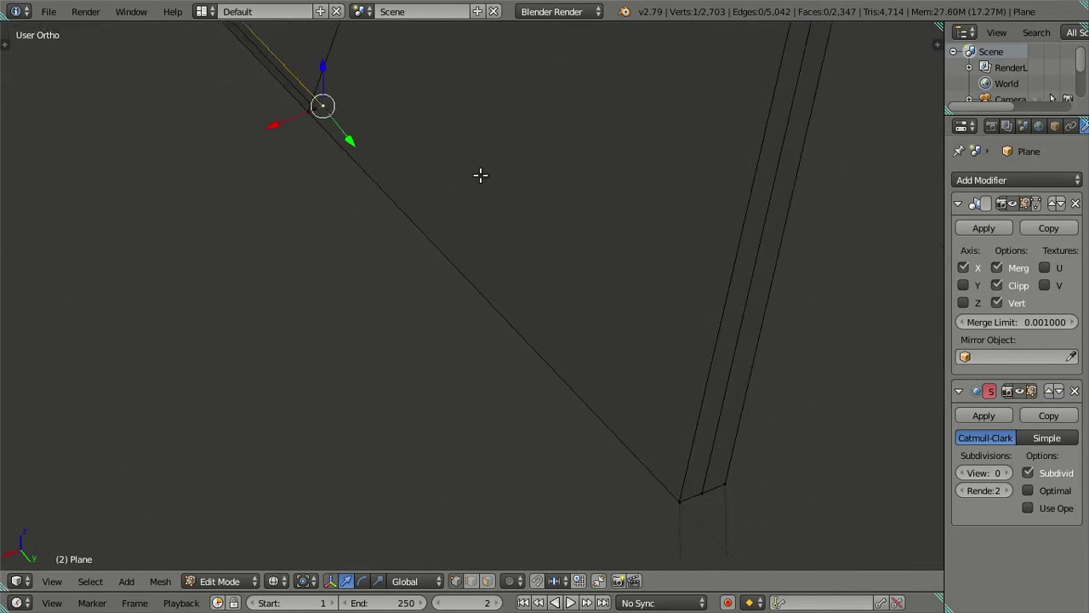
drag(317, 109, 623, 391)
ctrl+right_click(694, 486)
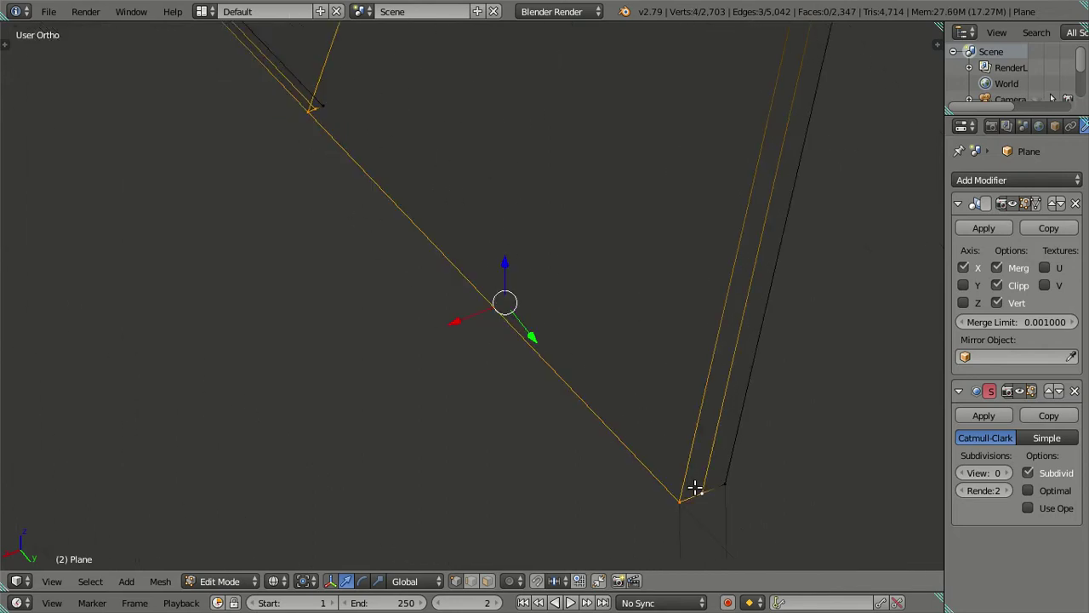
key(f)
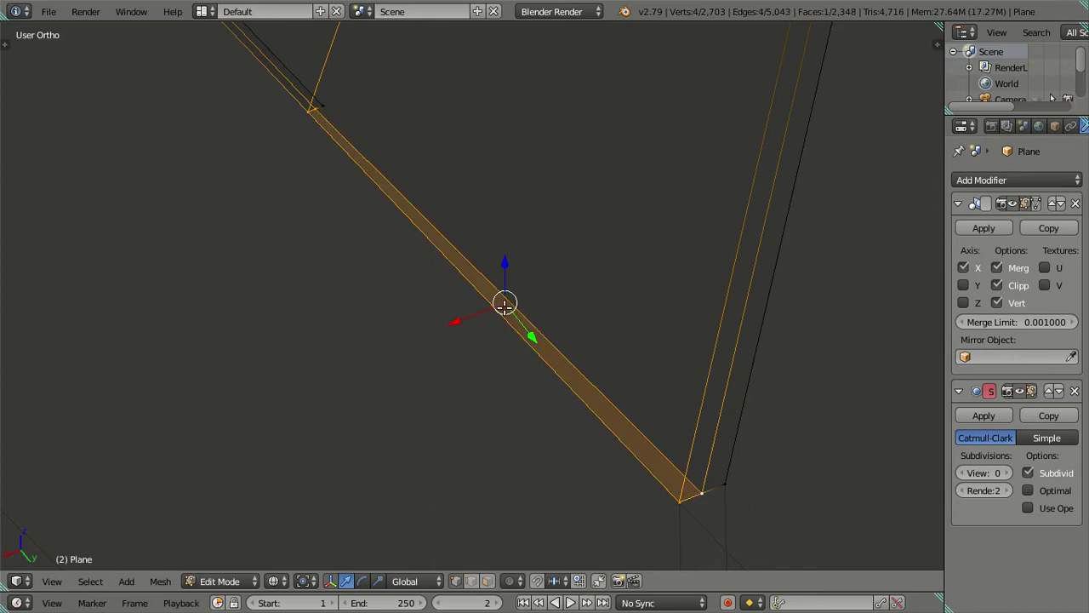
right_click(313, 101)
ctrl+right_click(725, 478)
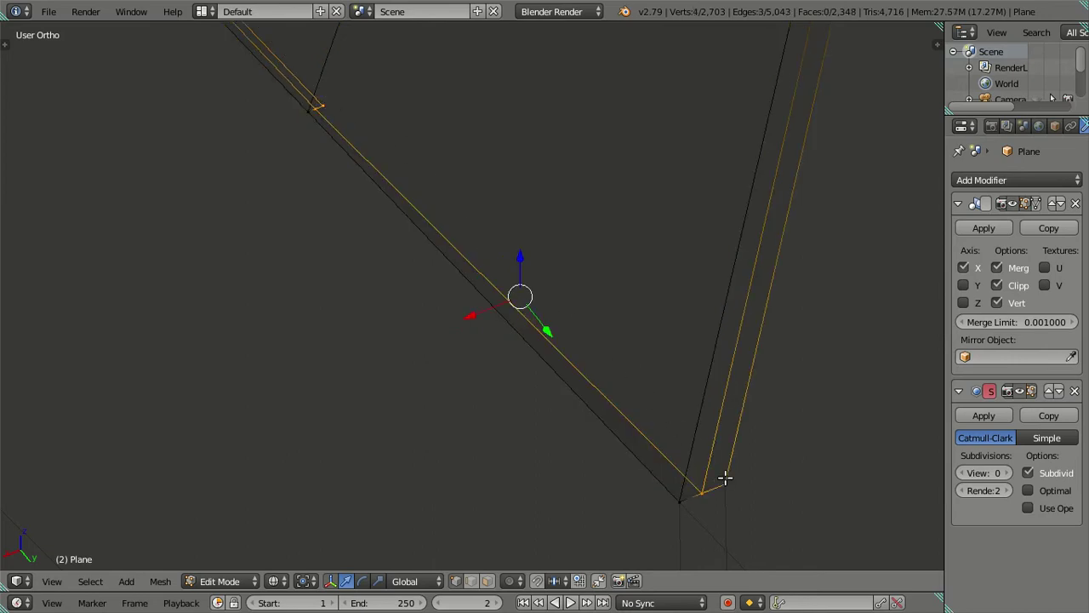
key(ctrl+KP_Add)
scroll(569, 332, down, 4)
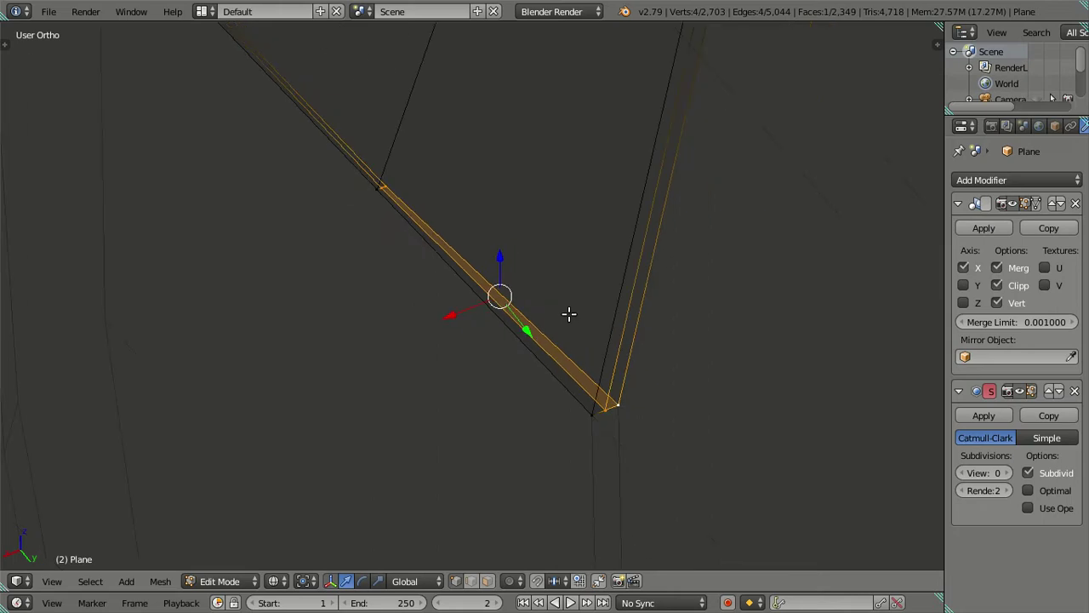
key(ctrl+l)
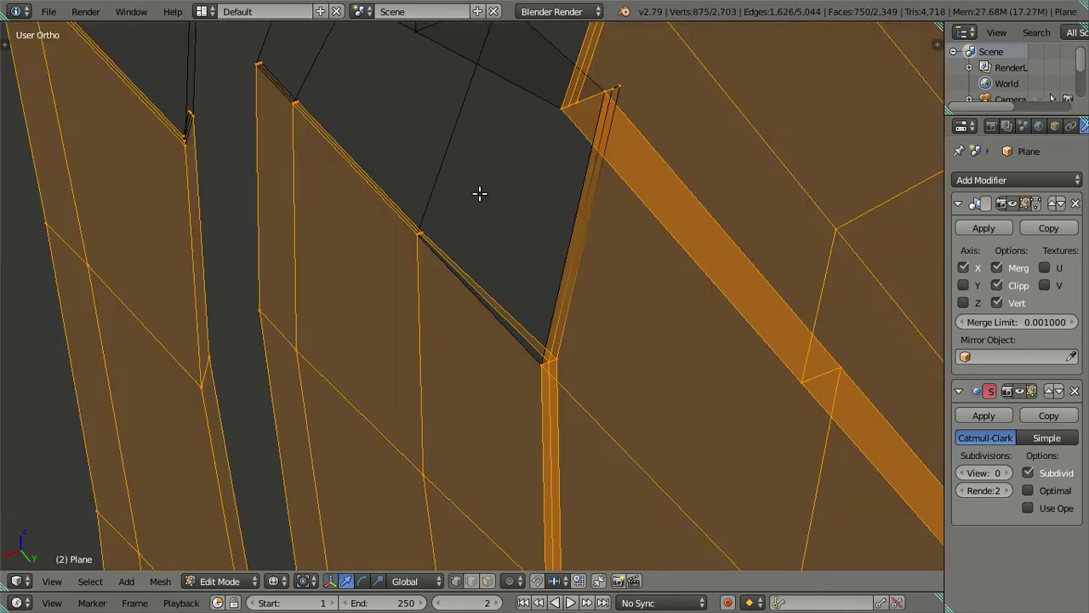
key(z)
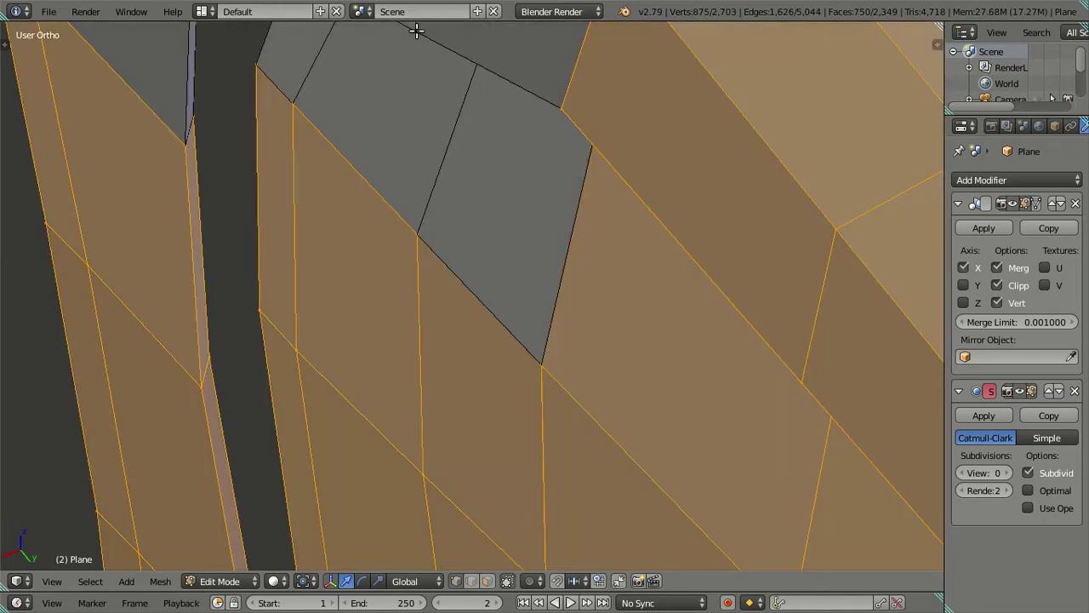
Step: Hide the linked body region and its neighbour to reach the remaining gap
right_click(416, 32)
key(ctrl+l)
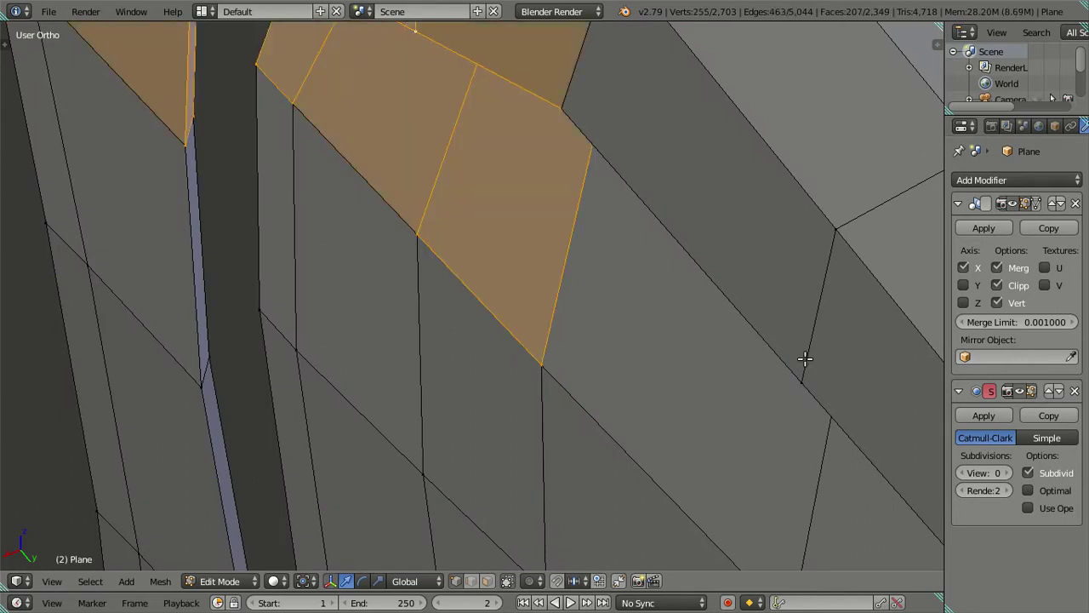
key(l)
key(h)
scroll(378, 238, up, 3)
Step: Fill the last open edge path down to the groove with a face, then orbit back
right_click(341, 134)
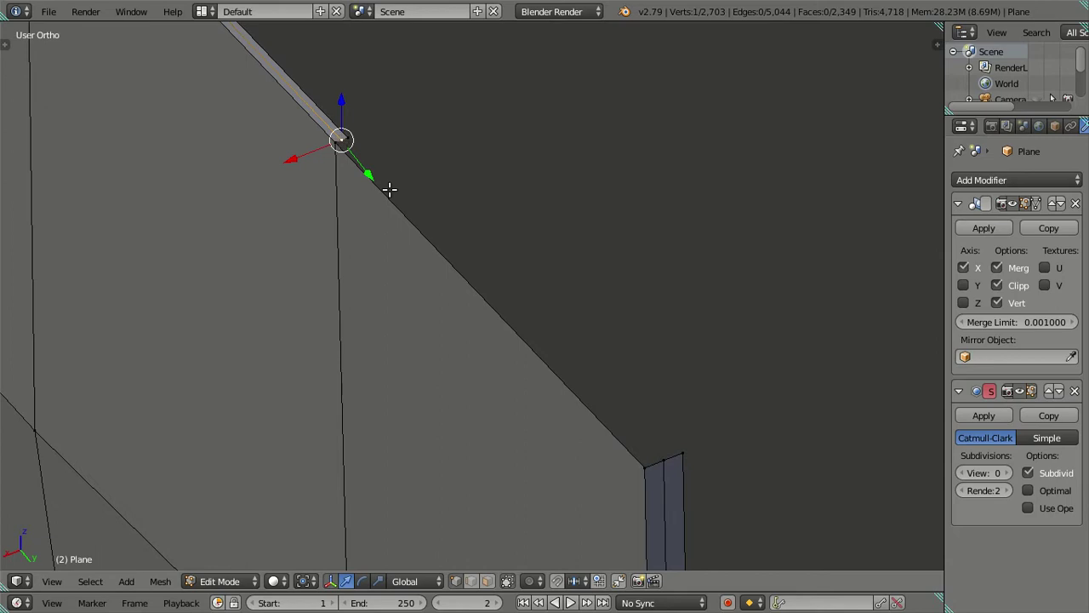
ctrl+right_click(653, 458)
shift+right_click(664, 462)
key(g)
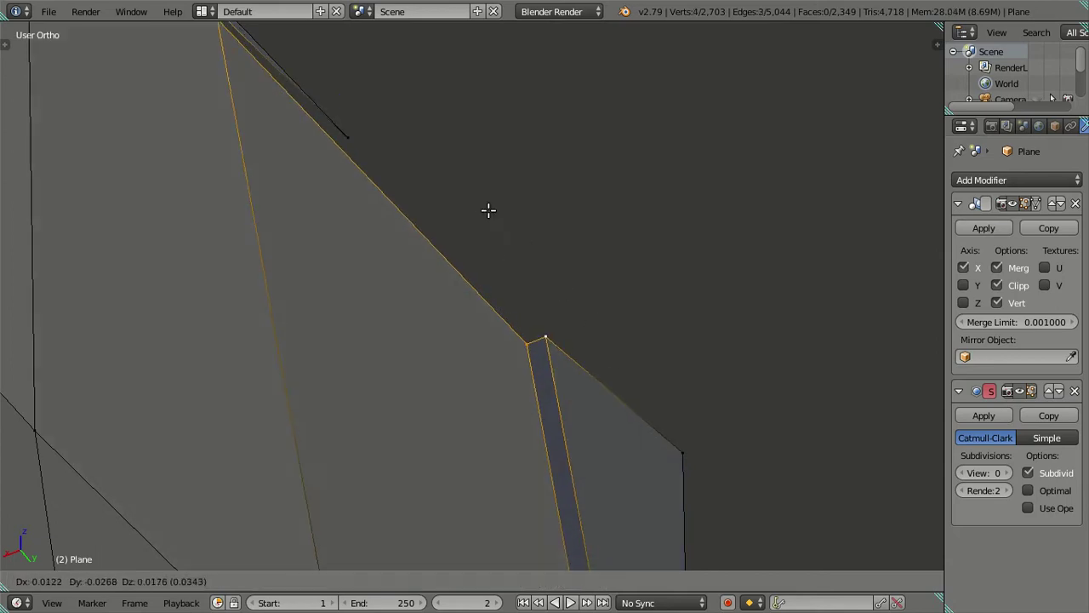
right_click(493, 218)
right_click(354, 132)
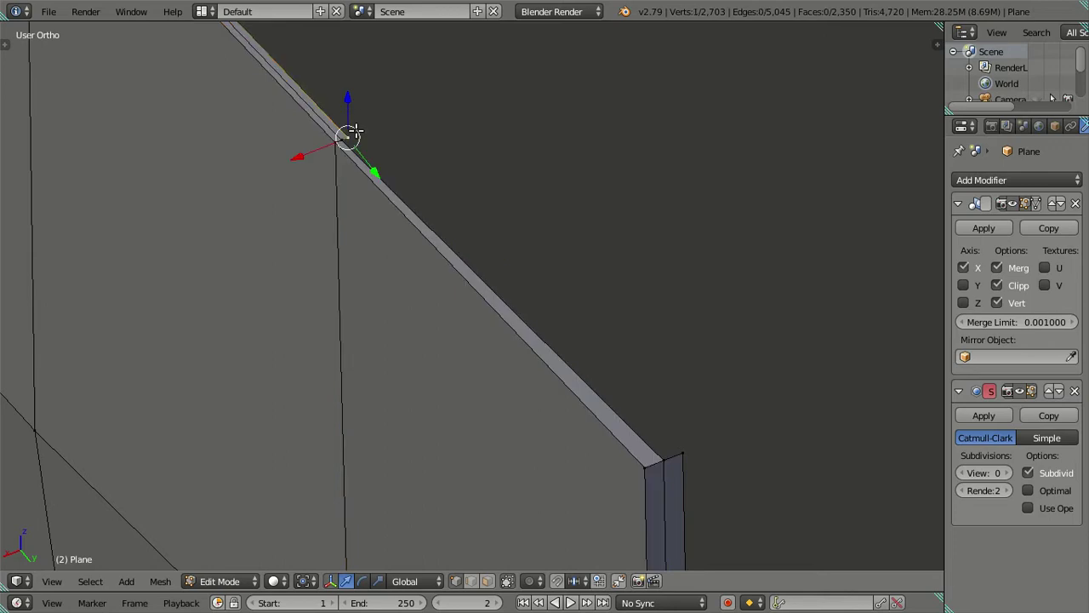
ctrl+right_click(692, 441)
key(f)
key(a)
scroll(681, 430, down, 3)
mouse_move(681, 430)
middle_down()
mouse_move(610, 396)
mouse_move(539, 385)
middle_up()
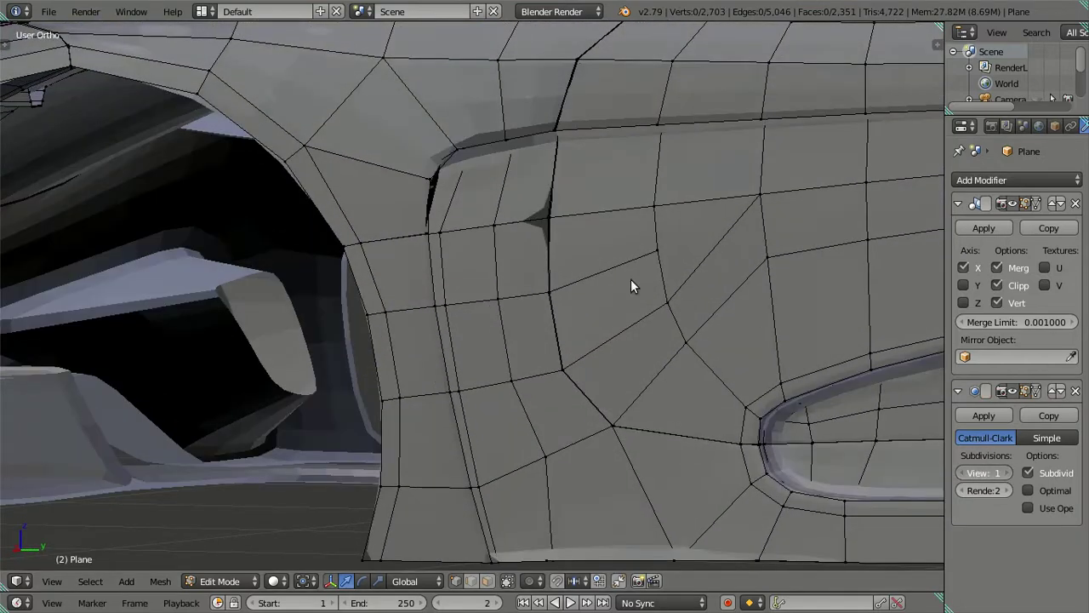
Step: Raise viewport subdivision to level 2 and add four edge loops across the upper strip
key(ctrl+2)
mouse_move(666, 263)
middle_down()
mouse_move(549, 233)
mouse_move(478, 126)
middle_up()
scroll(627, 272, up, 2)
scroll(620, 255, up, 2)
key(ctrl+r)
scroll(491, 124, up, 3)
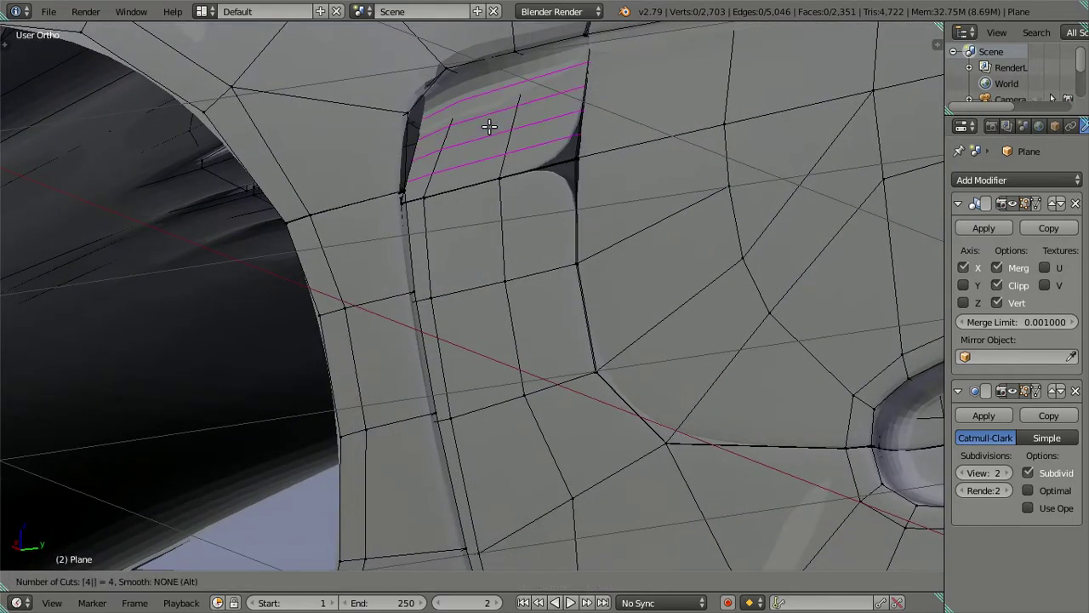
click(491, 123)
right_click(491, 124)
mouse_move(553, 157)
middle_down()
mouse_move(596, 177)
mouse_move(488, 272)
middle_up()
scroll(585, 201, up, 2)
key(a)
key(a)
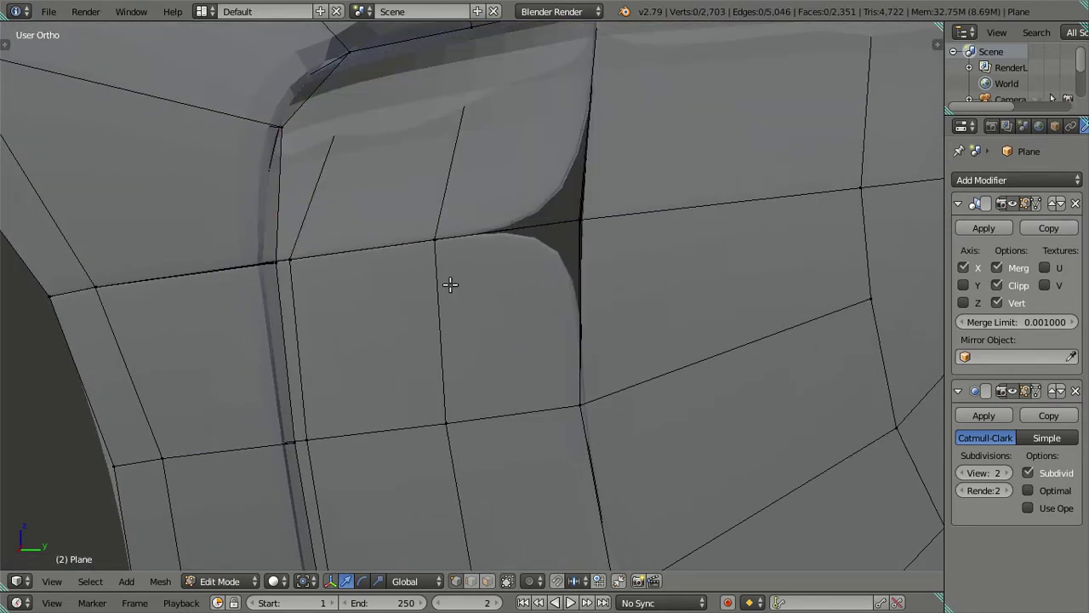
scroll(443, 285, up, 2)
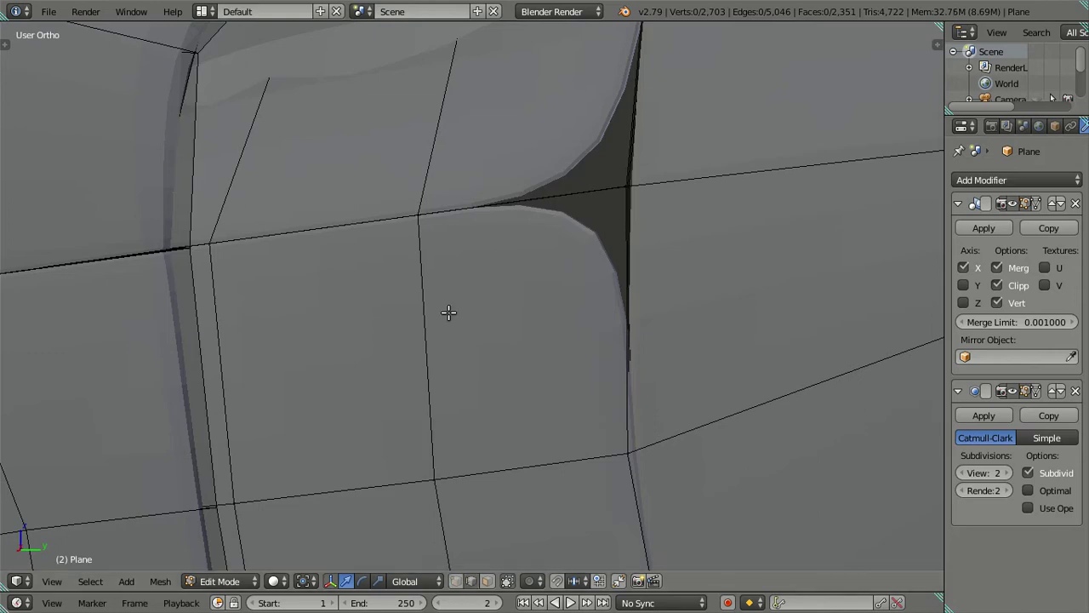
Step: Cut 10 edge loops across the lower panel, then dissolve the selected loops
key(ctrl+r)
text(10)
key(Return)
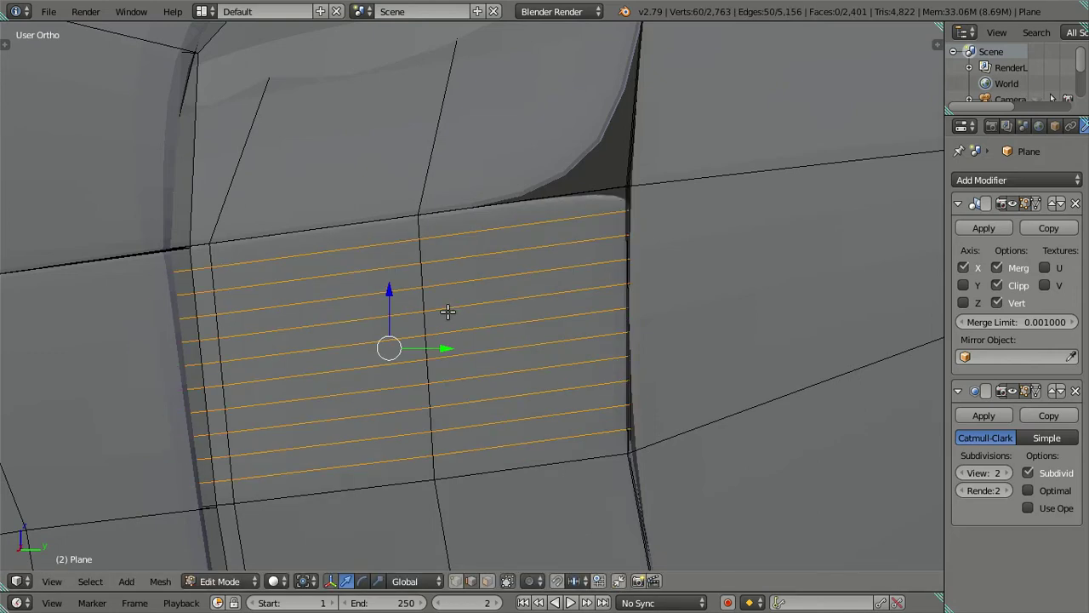
alt+shift+right_click(502, 225)
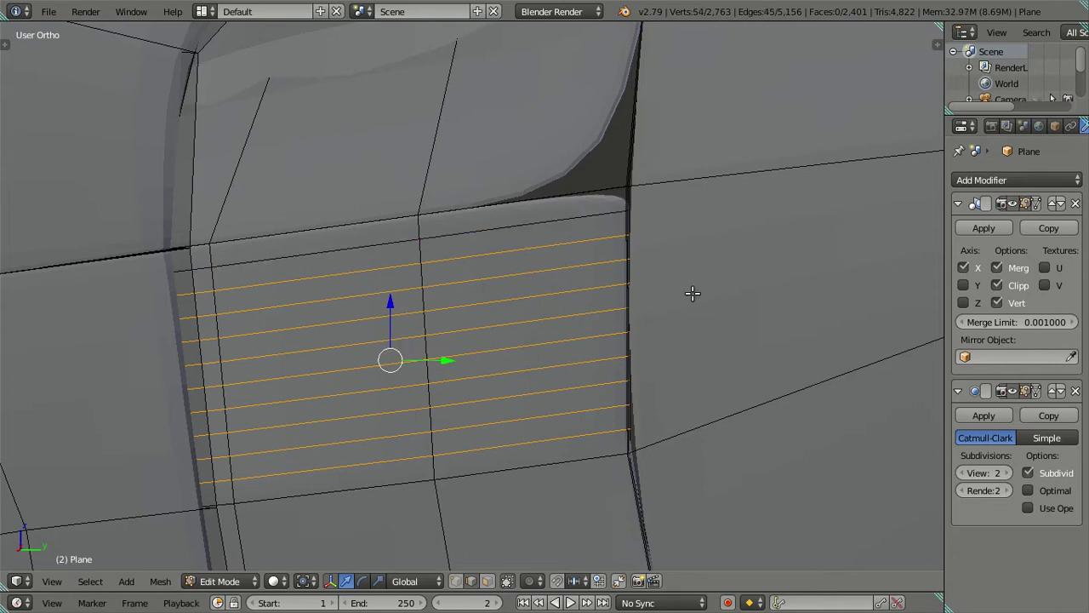
key(x)
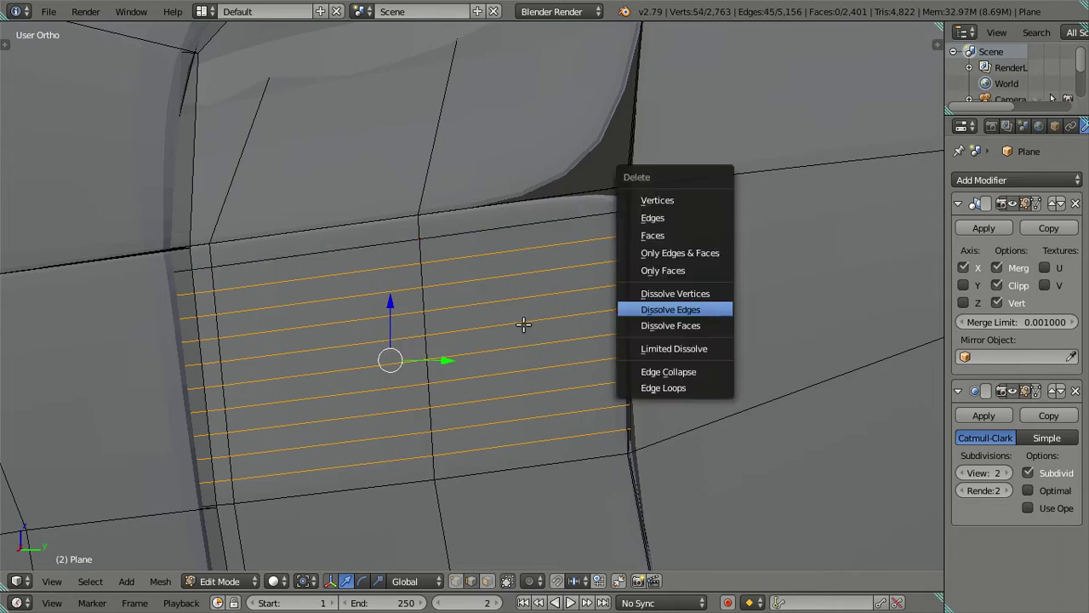
key(Return)
scroll(511, 329, down, 2)
scroll(510, 418, down, 1)
scroll(479, 373, up, 1)
scroll(463, 330, up, 1)
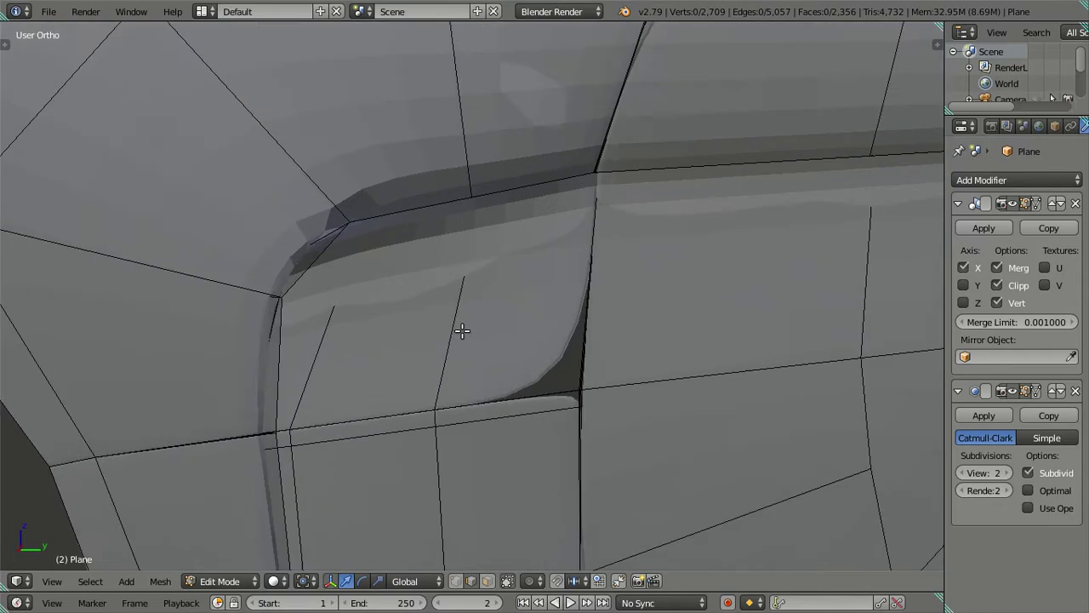
Step: Add 10 loop cuts across the door panel and dissolve them again
key(ctrl+r)
text(10)
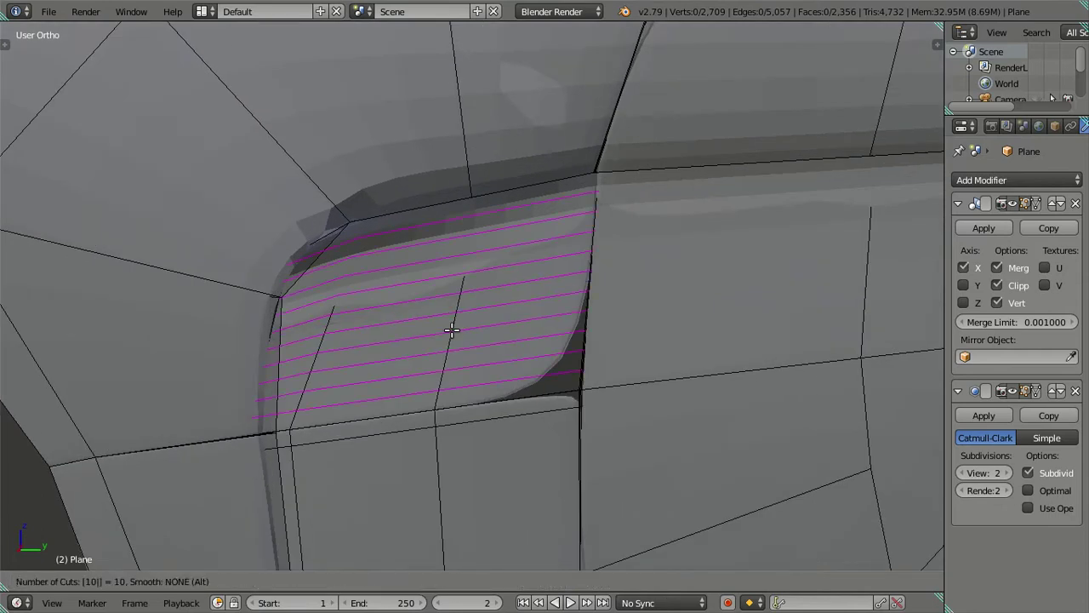
click(451, 330)
right_click(474, 372)
key(x)
click(624, 396)
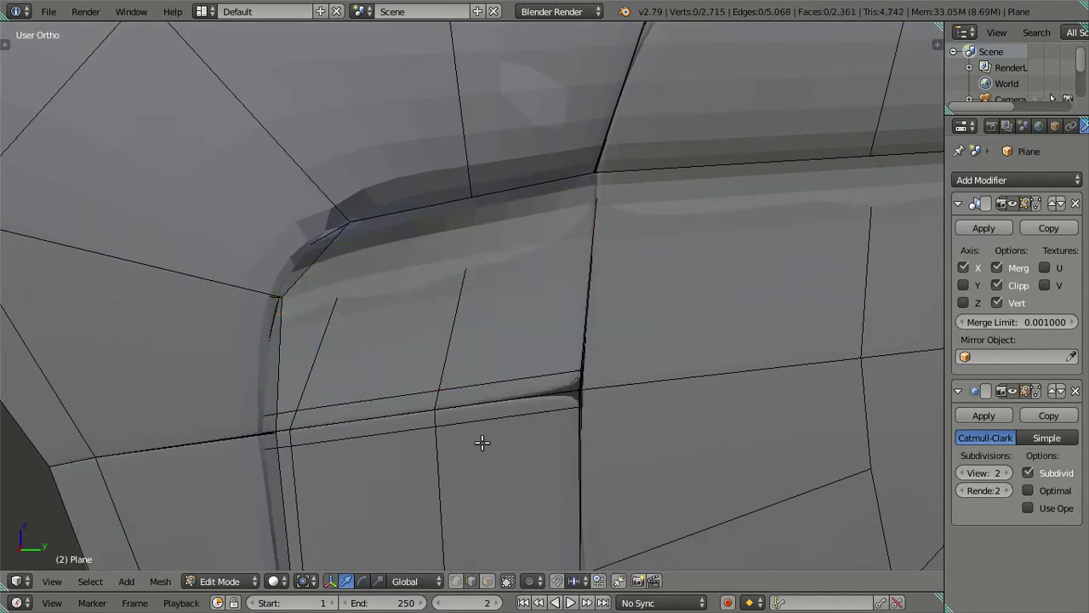
scroll(482, 442, up, 2)
shift+middle_drag(434, 449, 479, 377)
scroll(476, 389, up, 1)
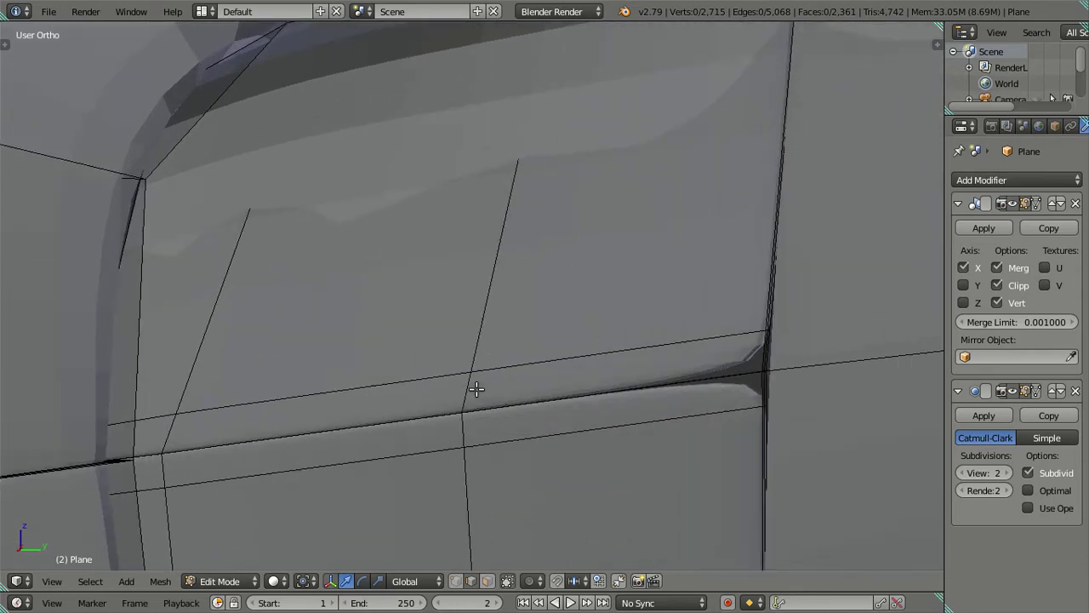
Step: Add two loop cuts at the lower door seam, dissolve two extra loops, and view it in Object Mode
key(ctrl+r)
click(469, 407)
right_click(469, 414)
key(ctrl+r)
click(468, 425)
key(a)
alt+right_click(535, 436)
alt+shift+right_click(545, 362)
key(x)
click(652, 401)
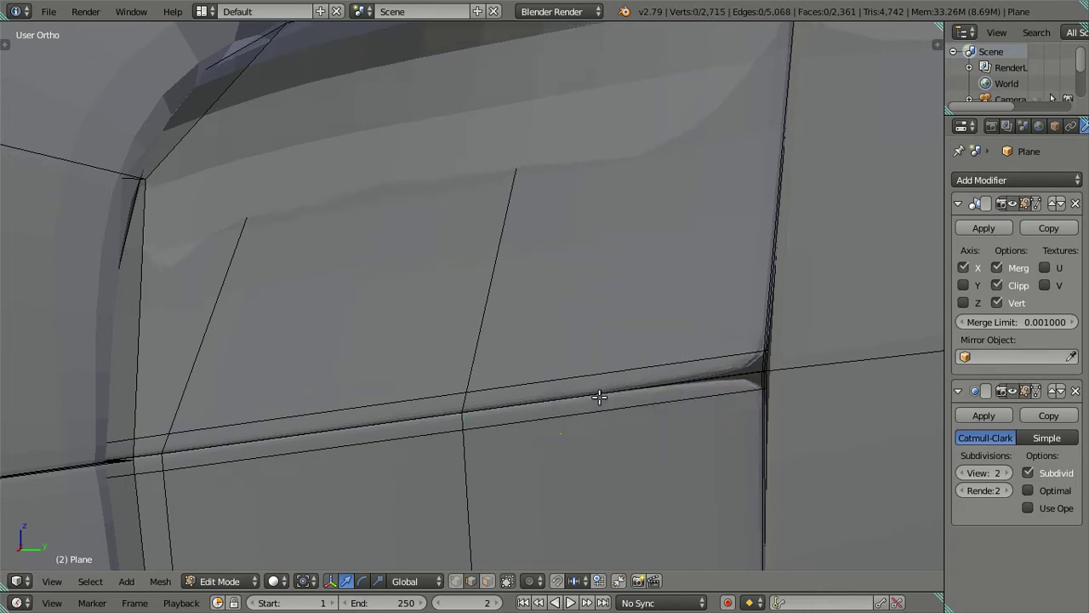
scroll(600, 396, down, 5)
key(Tab)
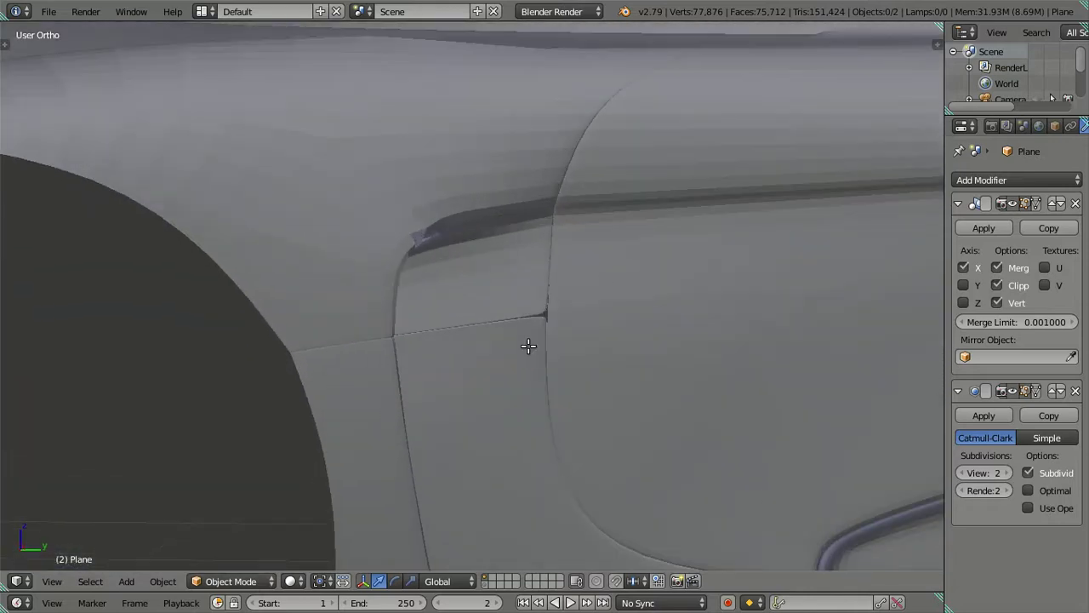
Step: Orbit to a side-on view and compare the smoothed body with the edit mesh
key(Tab)
mouse_move(533, 333)
middle_down()
mouse_move(490, 336)
mouse_move(517, 362)
mouse_move(578, 350)
mouse_move(304, 336)
mouse_move(620, 352)
mouse_move(380, 369)
mouse_move(713, 354)
mouse_move(327, 350)
mouse_move(423, 357)
mouse_move(652, 340)
mouse_move(562, 316)
mouse_move(544, 258)
middle_up()
key(Tab)
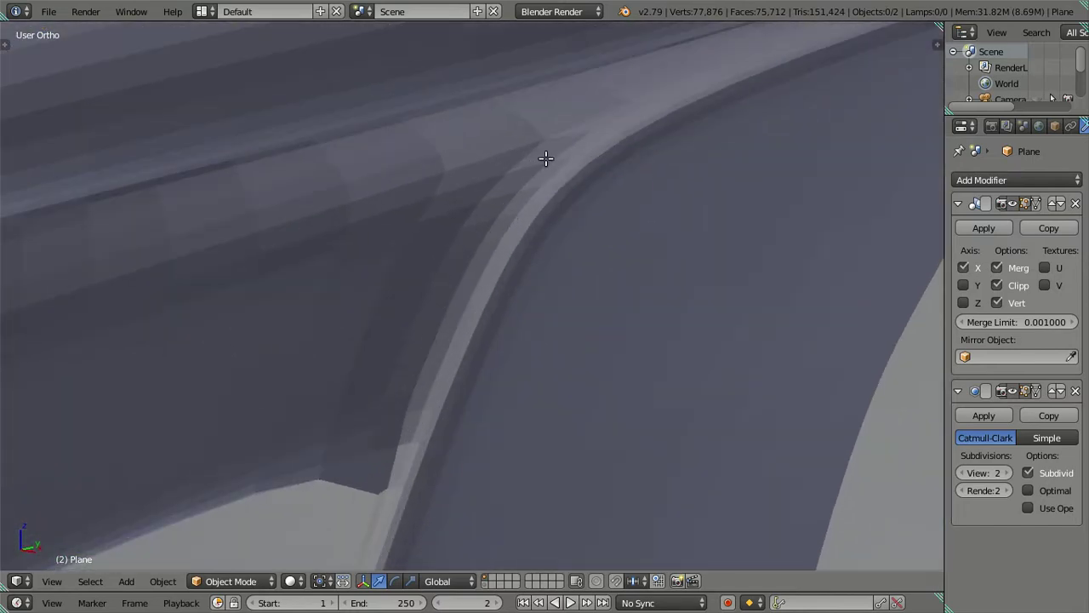
key(Tab)
Step: Add a centred edge loop along the side panel beside the front wheel arch
key(ctrl+r)
click(588, 127)
right_click(587, 128)
scroll(588, 128, down, 4)
mouse_move(537, 241)
middle_down()
mouse_move(488, 312)
mouse_move(576, 340)
mouse_move(525, 298)
mouse_move(341, 289)
mouse_move(583, 352)
middle_up()
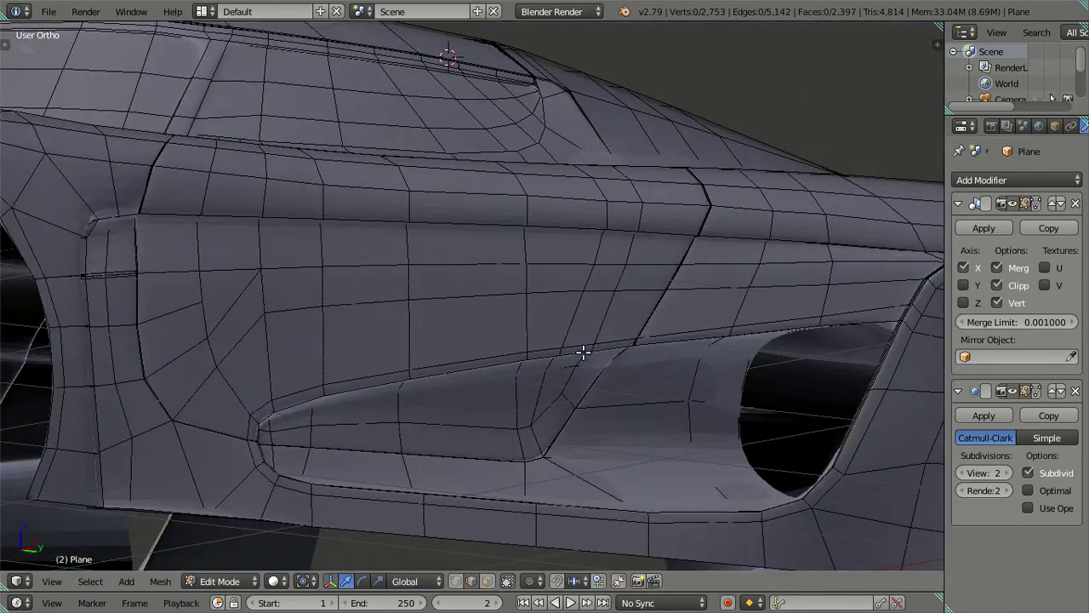
Step: Dissolve the short edge beside the wheel arch
scroll(536, 248, up, 2)
mouse_move(542, 260)
middle_down()
mouse_move(536, 327)
mouse_move(323, 355)
mouse_move(668, 356)
mouse_move(532, 355)
middle_up()
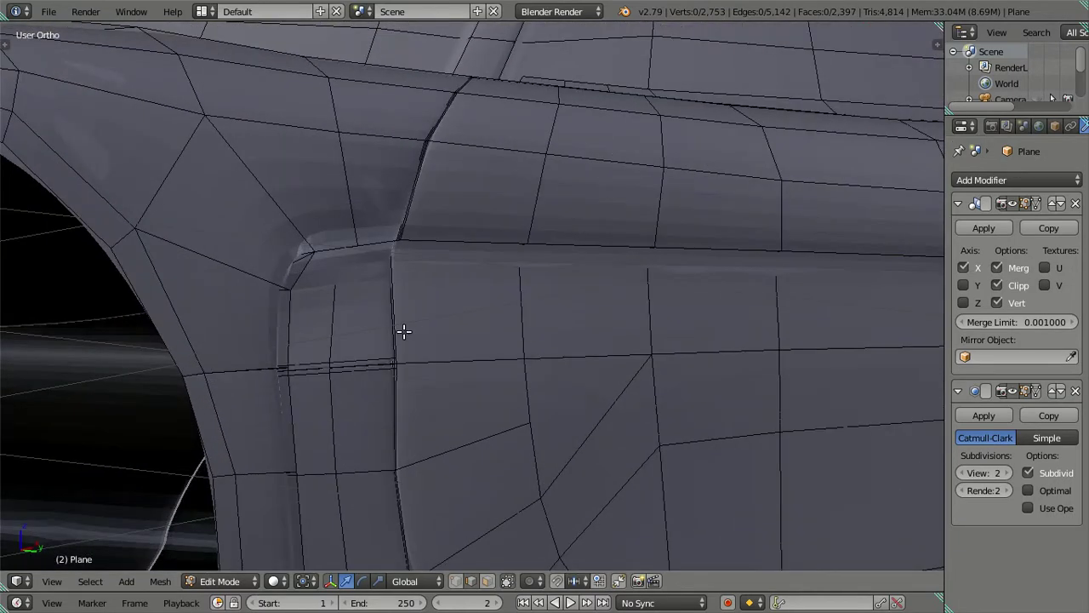
mouse_move(404, 331)
middle_down()
mouse_move(363, 386)
mouse_move(479, 377)
mouse_move(392, 386)
middle_up()
right_click(389, 407)
key(x)
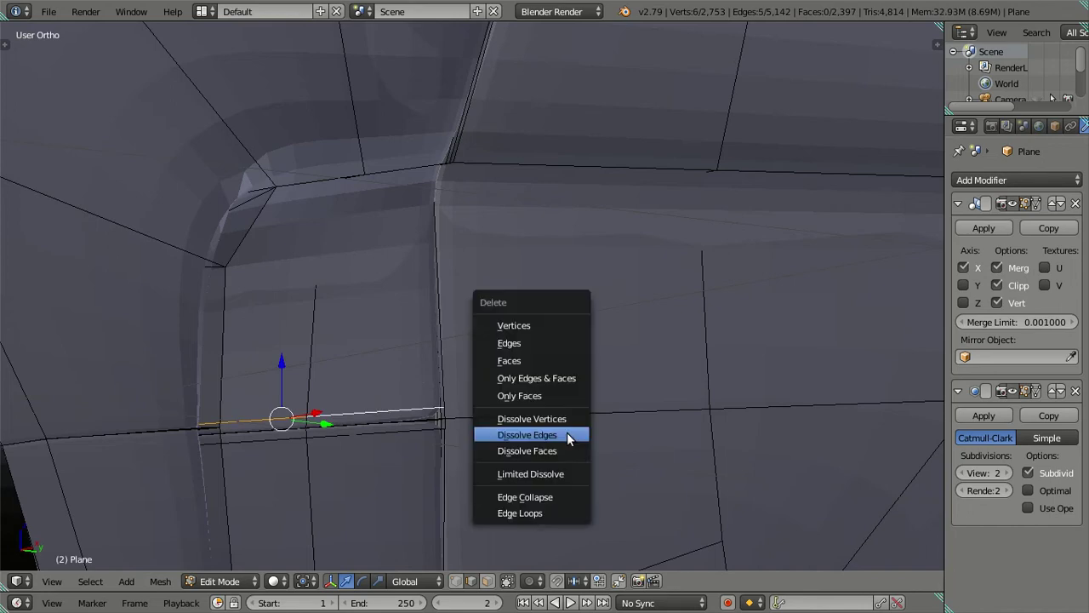
click(566, 434)
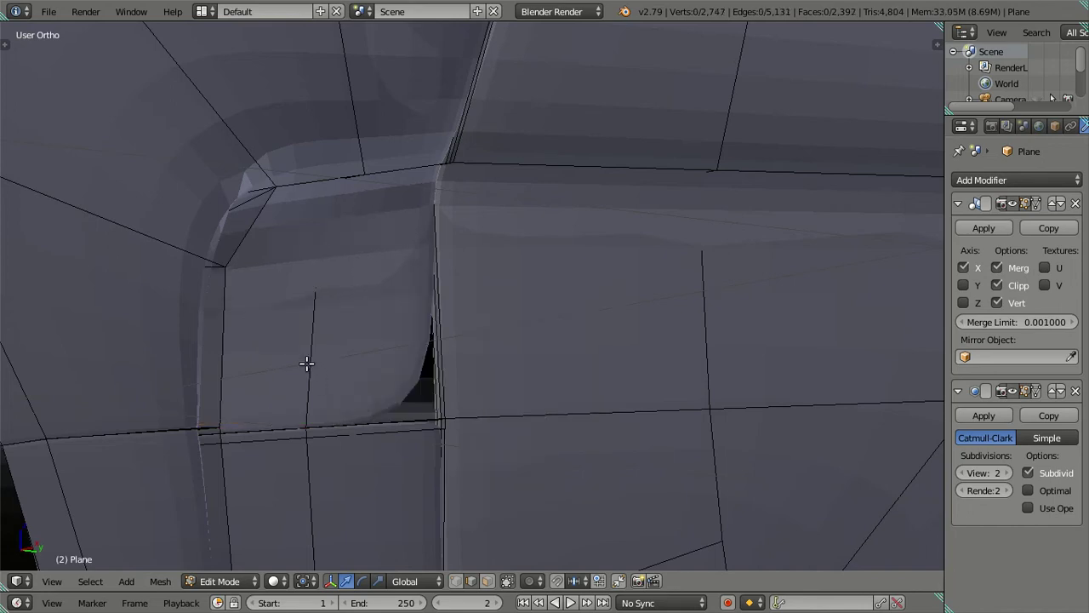
Step: Add three evenly spaced loop cuts on the door panel, then dissolve them again
key(ctrl+r)
scroll(306, 363, up, 2)
click(306, 363)
right_click(336, 372)
key(x)
click(626, 332)
Step: Multi-cut loops along the door, keep the bottom loop and dissolve the rest
mouse_move(412, 410)
middle_down()
mouse_move(323, 417)
mouse_move(554, 341)
mouse_move(480, 371)
middle_up()
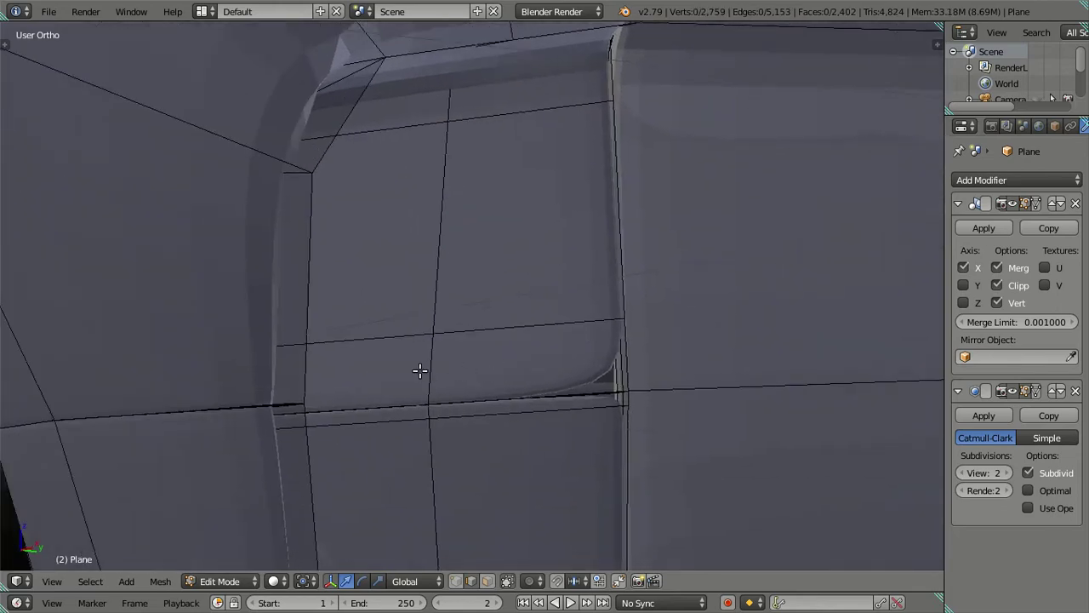
key(ctrl+r)
scroll(418, 369, up, 4)
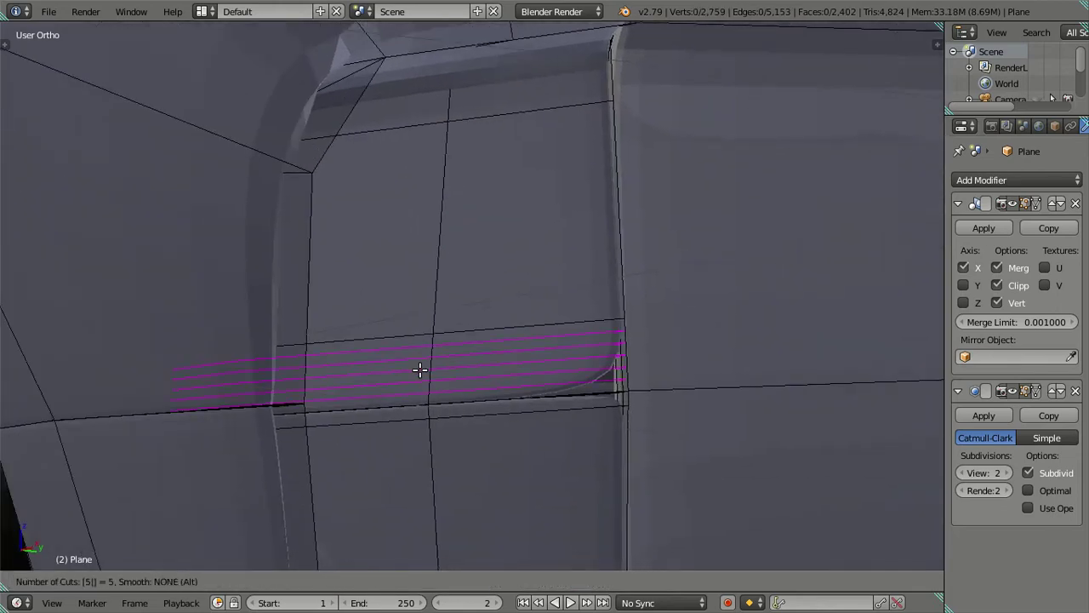
click(419, 370)
right_click(423, 371)
alt+shift+right_click(472, 388)
key(x)
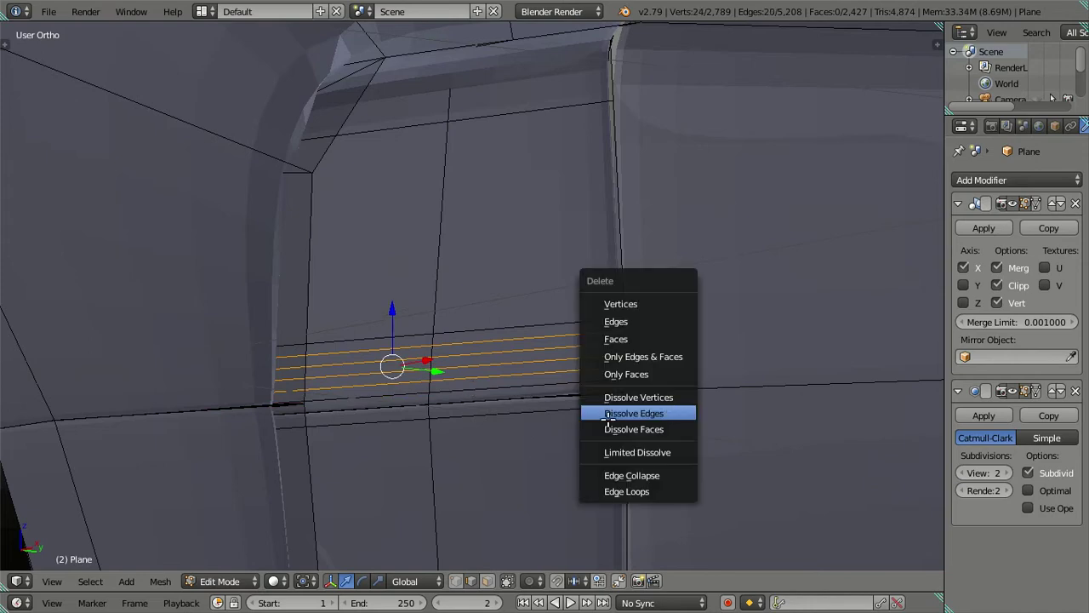
click(608, 414)
Step: Cut four loops on the upper door panel, keeping top and bottom and dissolving the middle two
scroll(579, 418, down, 3)
mouse_move(578, 418)
middle_down()
mouse_move(703, 360)
mouse_move(492, 379)
middle_up()
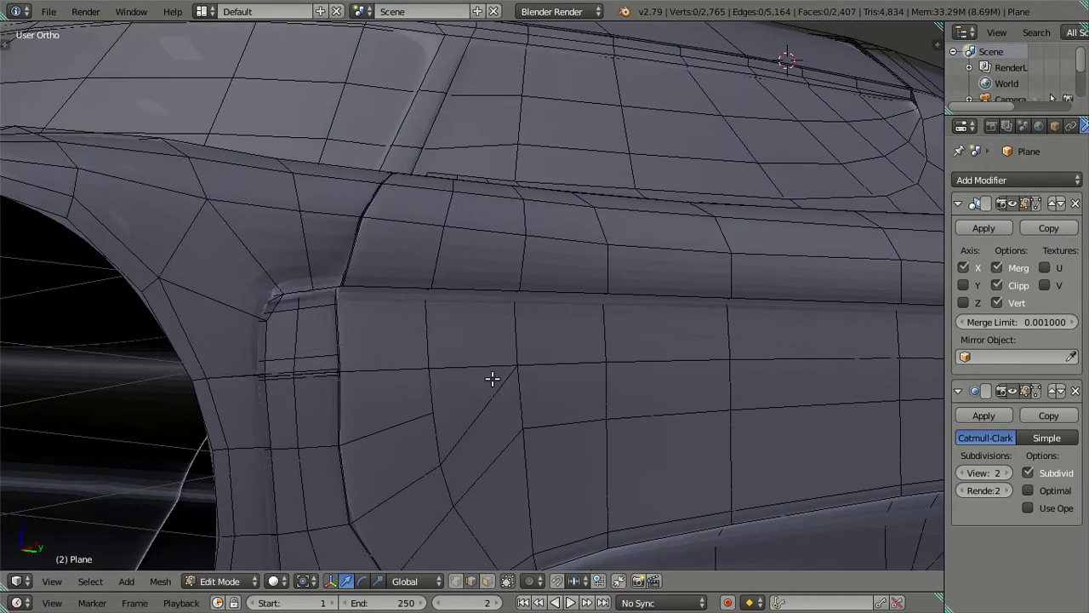
key(ctrl+r)
scroll(418, 333, up, 3)
click(418, 333)
right_click(400, 343)
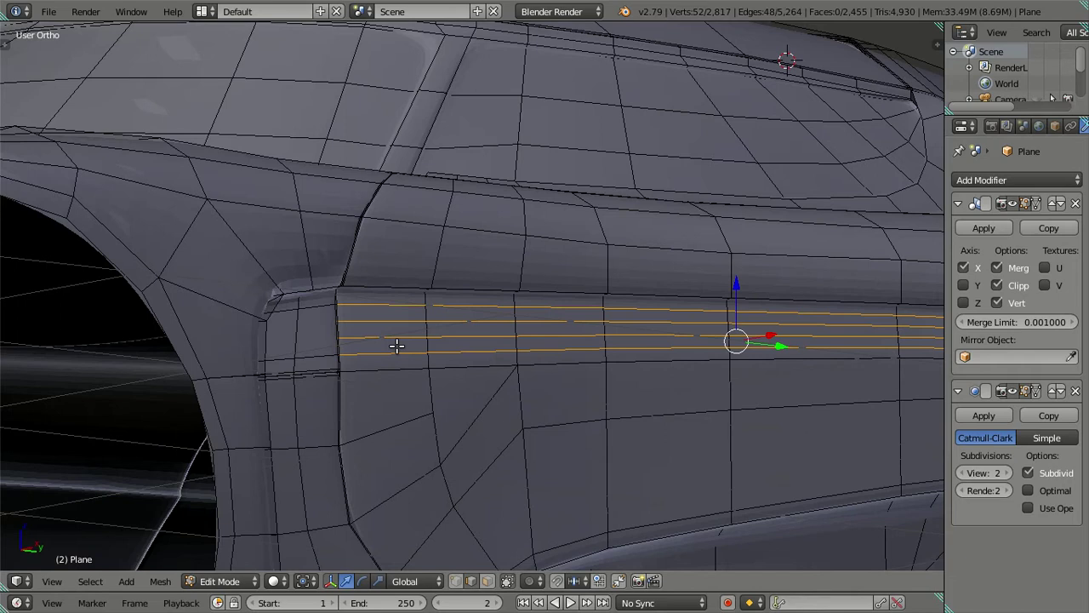
alt+shift+right_click(388, 350)
alt+shift+right_click(388, 305)
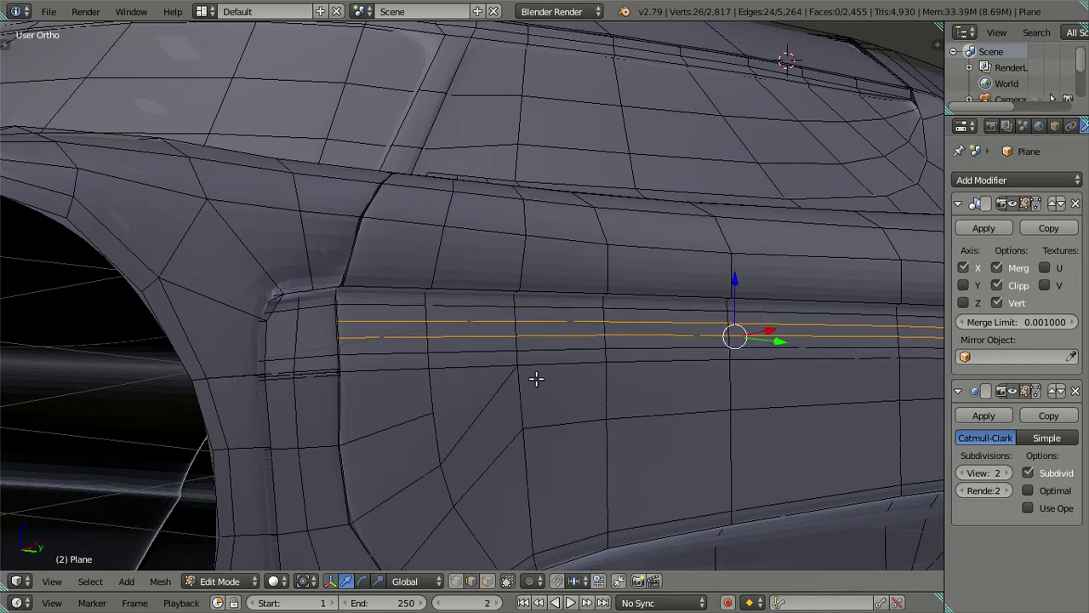
key(x)
click(499, 448)
Step: Cut four loops along the side panel seam, keeping the outer two and dissolving the middle two
mouse_move(498, 445)
middle_down()
mouse_move(794, 406)
mouse_move(433, 392)
middle_up()
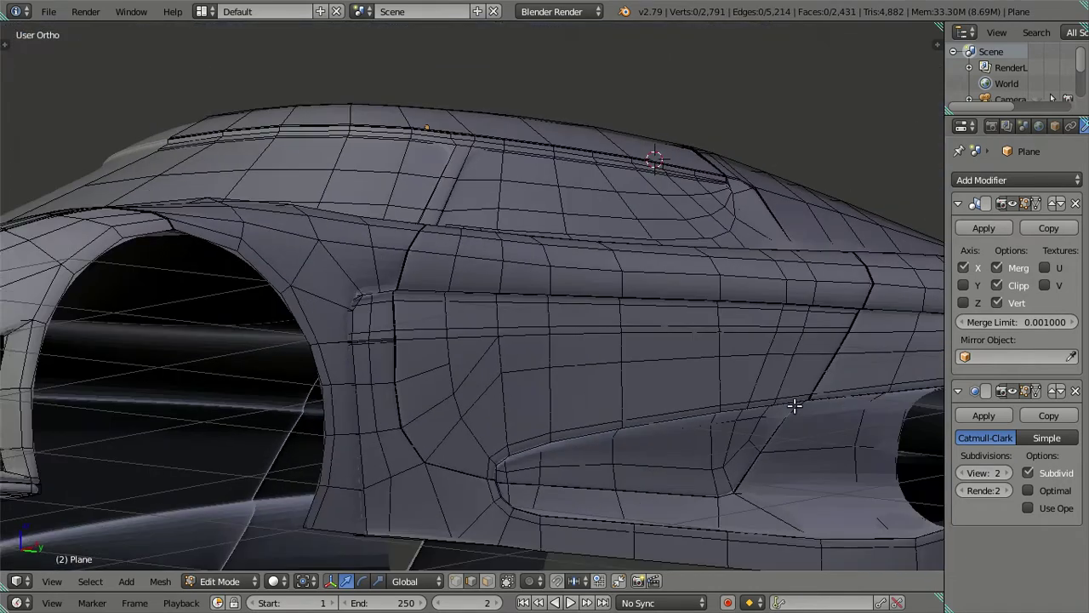
scroll(507, 364, up, 4)
mouse_move(568, 323)
middle_down()
mouse_move(672, 352)
mouse_move(758, 330)
middle_up()
key(ctrl+r)
scroll(760, 326, up, 3)
click(761, 324)
right_click(694, 354)
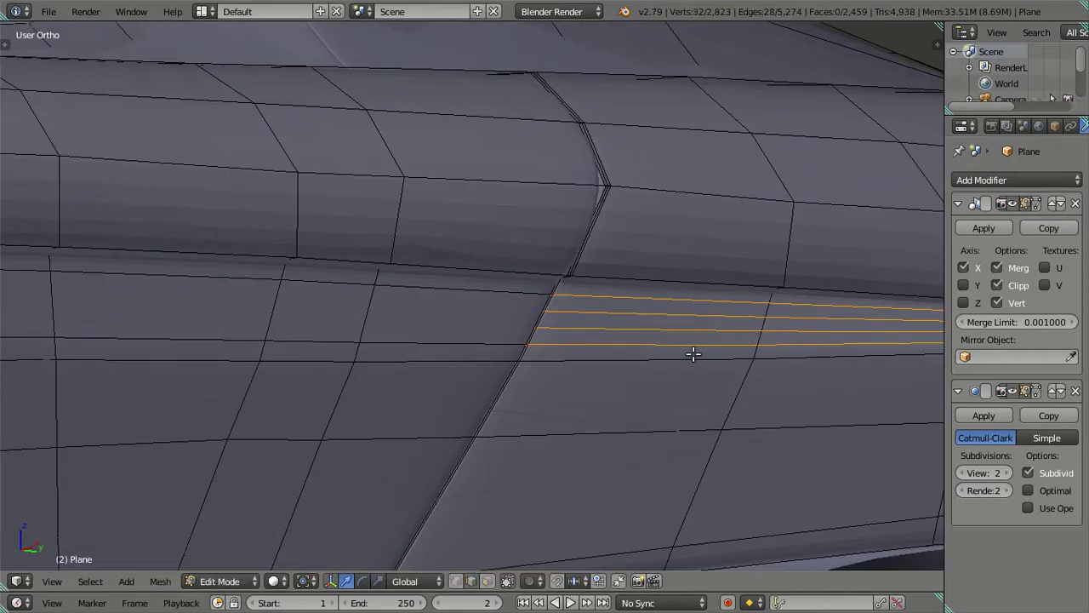
alt+shift+right_click(677, 345)
alt+shift+right_click(686, 300)
right_click(686, 300)
key(ctrl+z)
key(x)
click(709, 310)
Step: Compare the smoothed object view with the edit mesh, turning toward the rear of the car
scroll(584, 357, down, 5)
mouse_move(584, 357)
middle_down()
mouse_move(576, 370)
mouse_move(636, 324)
mouse_move(535, 359)
mouse_move(518, 389)
mouse_move(478, 378)
mouse_move(535, 393)
mouse_move(549, 374)
mouse_move(594, 381)
mouse_move(598, 364)
mouse_move(584, 372)
middle_up()
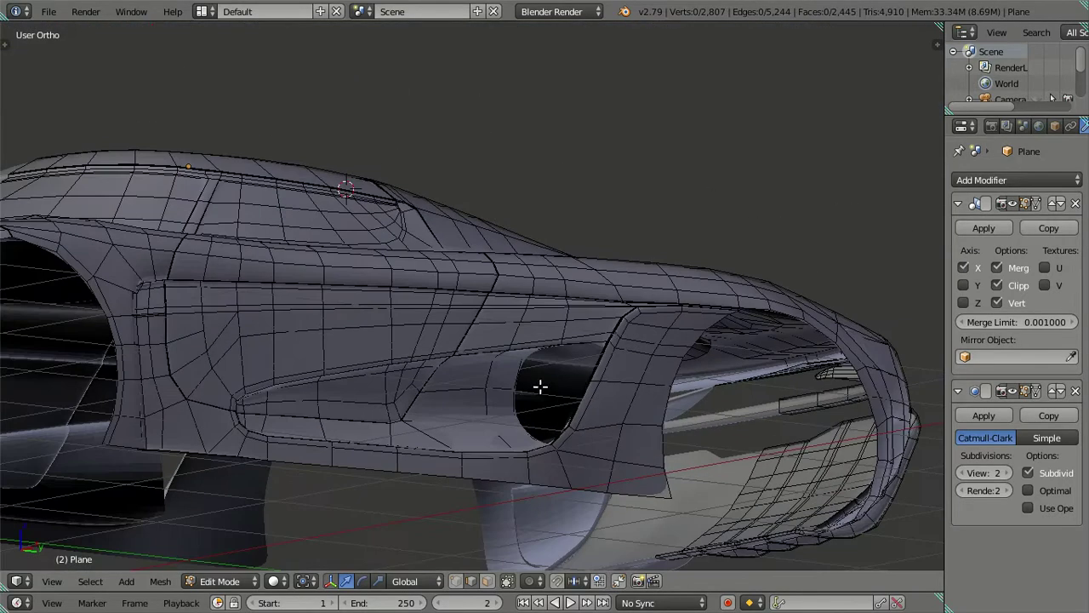
key(Tab)
scroll(479, 378, down, 4)
scroll(546, 383, up, 3)
scroll(546, 377, down, 3)
scroll(584, 372, up, 4)
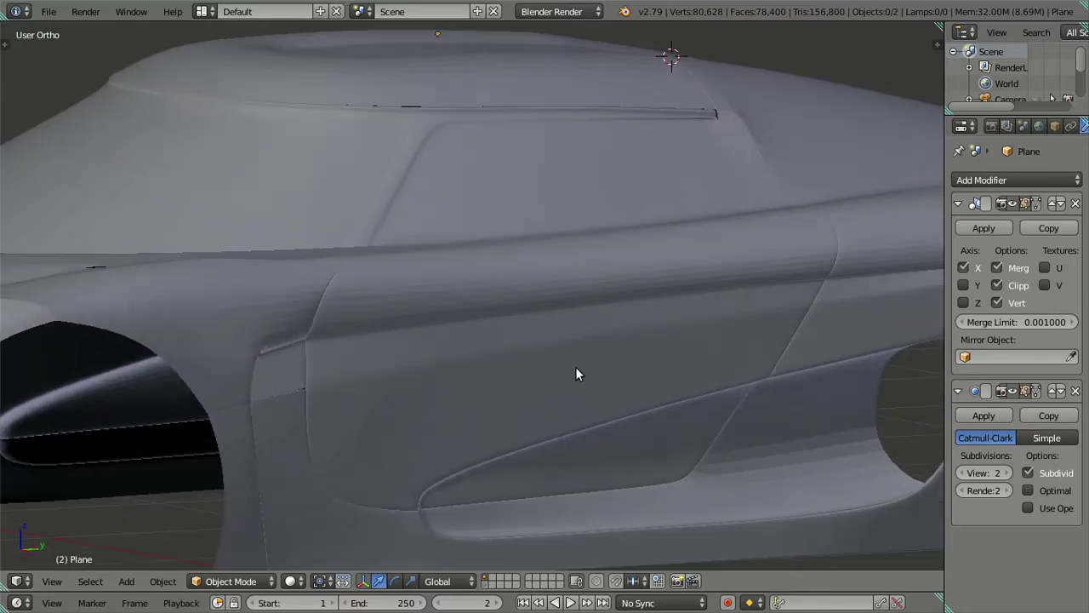
scroll(570, 368, up, 3)
key(Tab)
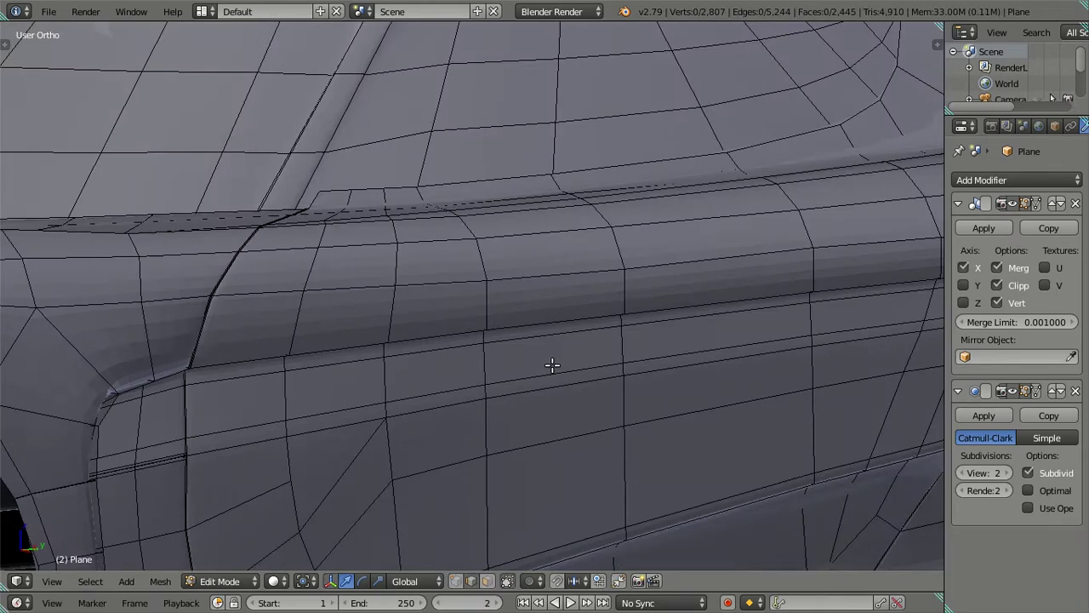
scroll(552, 365, down, 3)
scroll(596, 374, down, 3)
middle_drag(652, 382, 535, 382)
scroll(672, 407, up, 3)
key(Tab)
key(Tab)
scroll(672, 407, up, 2)
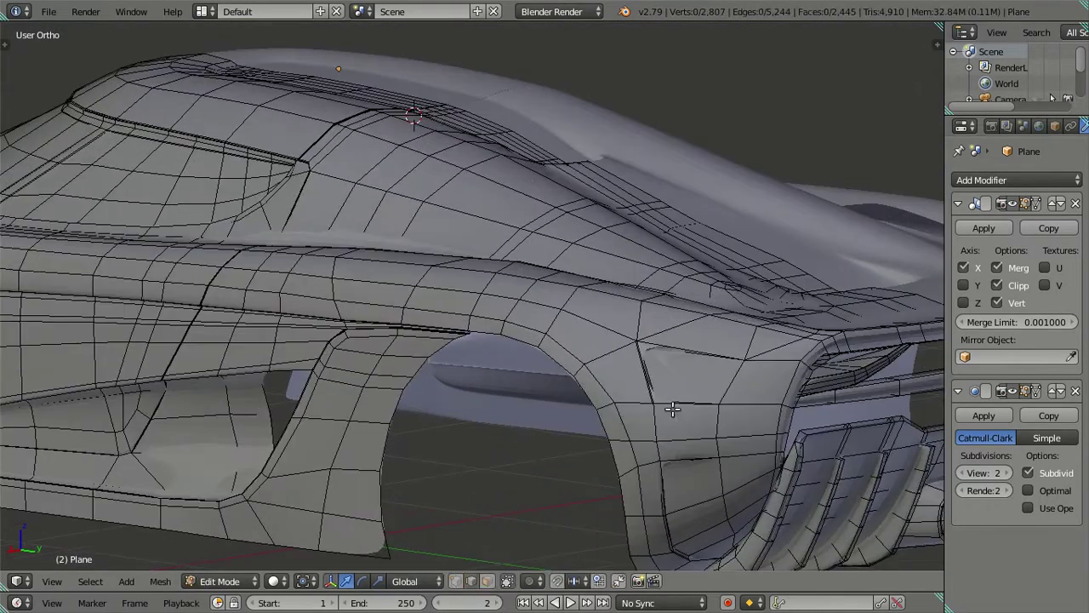
scroll(672, 407, up, 2)
Step: In Right Ortho view over the reference photo, select the rear fender edges around the wheel arch
key(KP_3)
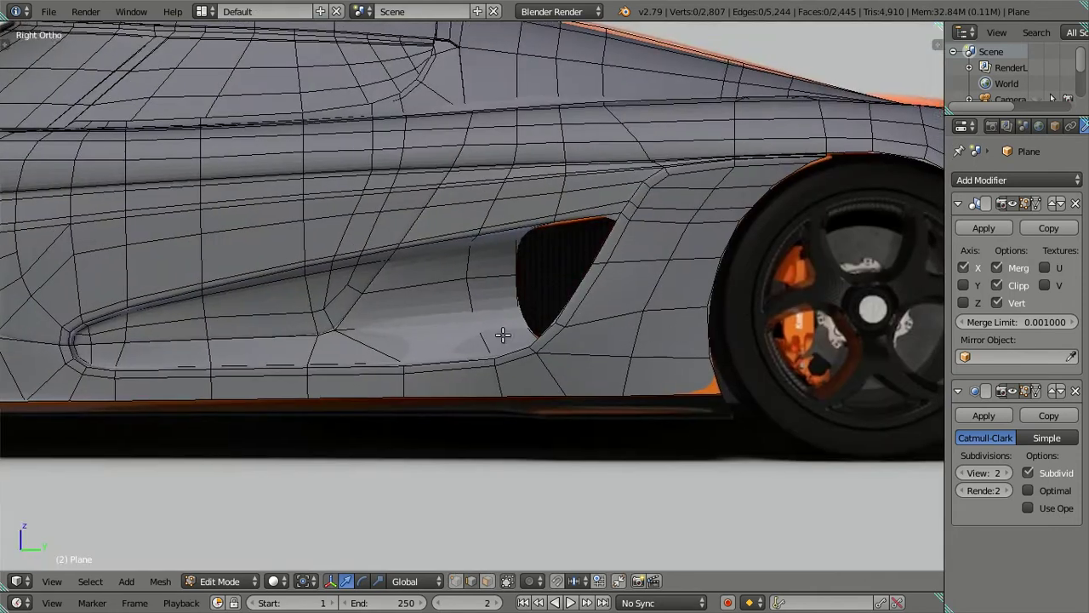
shift+middle_drag(499, 329, 258, 375)
scroll(257, 375, up, 2)
key(z)
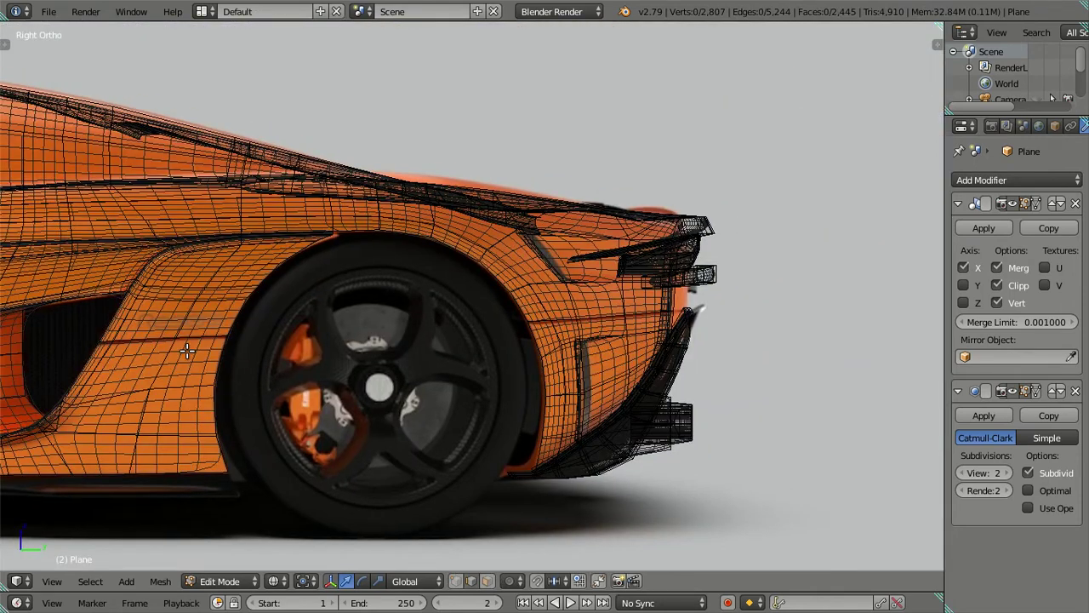
key(z)
key(x)
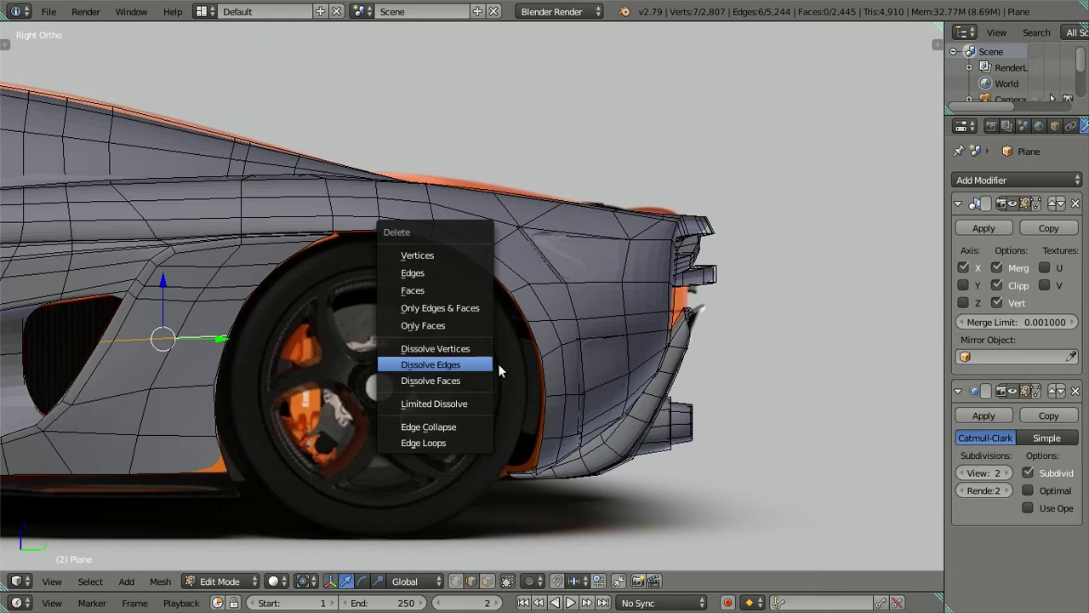
key(z)
key(z)
alt+shift+right_click(606, 315)
scroll(603, 316, down, 2)
mouse_move(588, 361)
middle_down()
mouse_move(608, 412)
mouse_move(699, 461)
mouse_move(583, 368)
middle_up()
Step: Duplicate the selected rear fender edges in place
scroll(579, 374, up, 3)
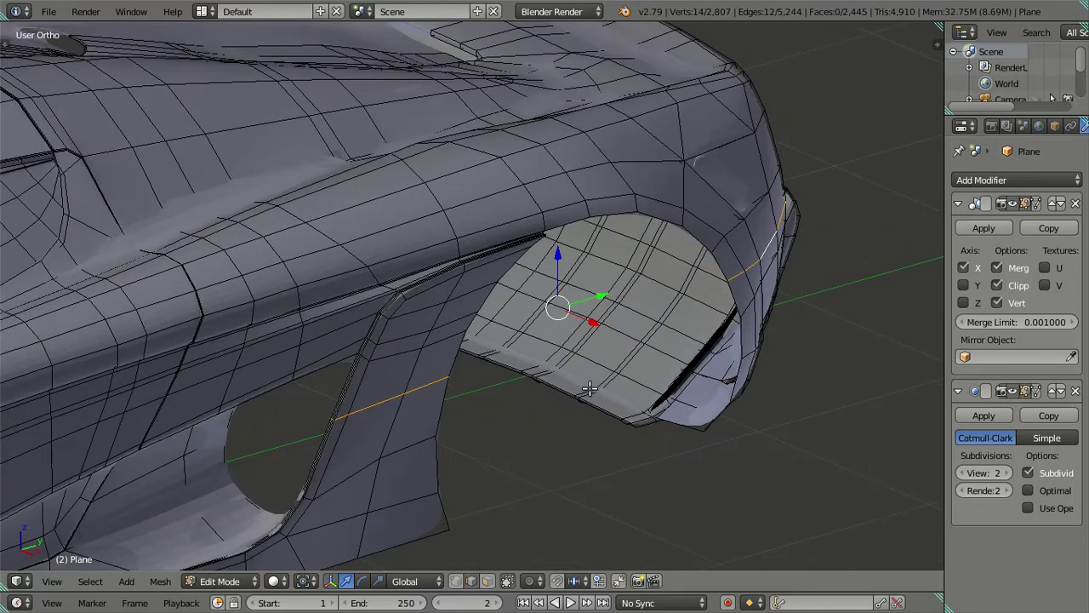
key(shift+d)
click(467, 390)
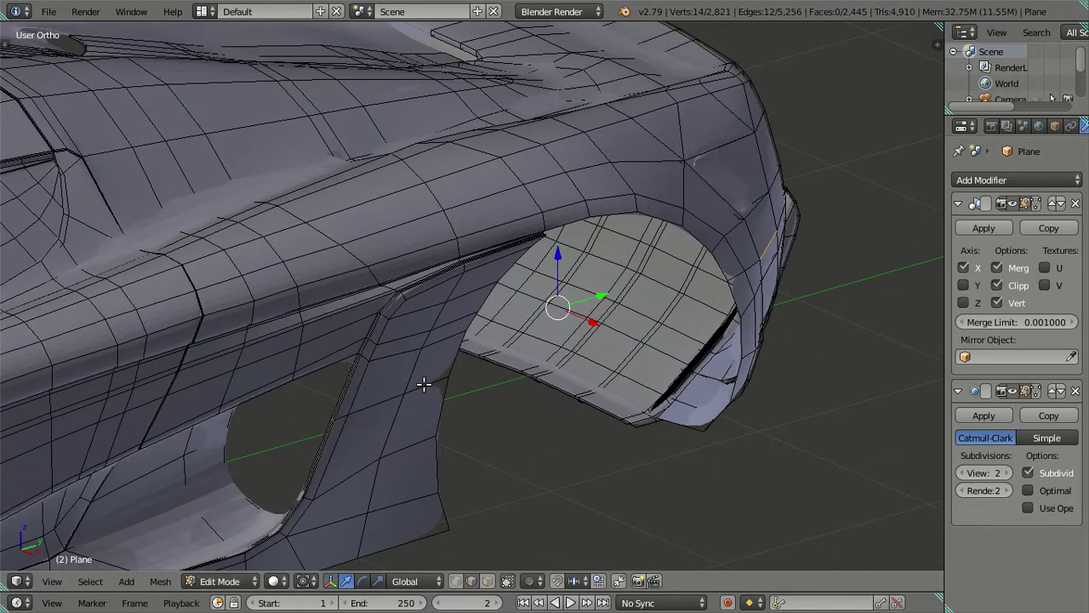
mouse_move(476, 384)
middle_down()
mouse_move(579, 364)
mouse_move(532, 338)
middle_up()
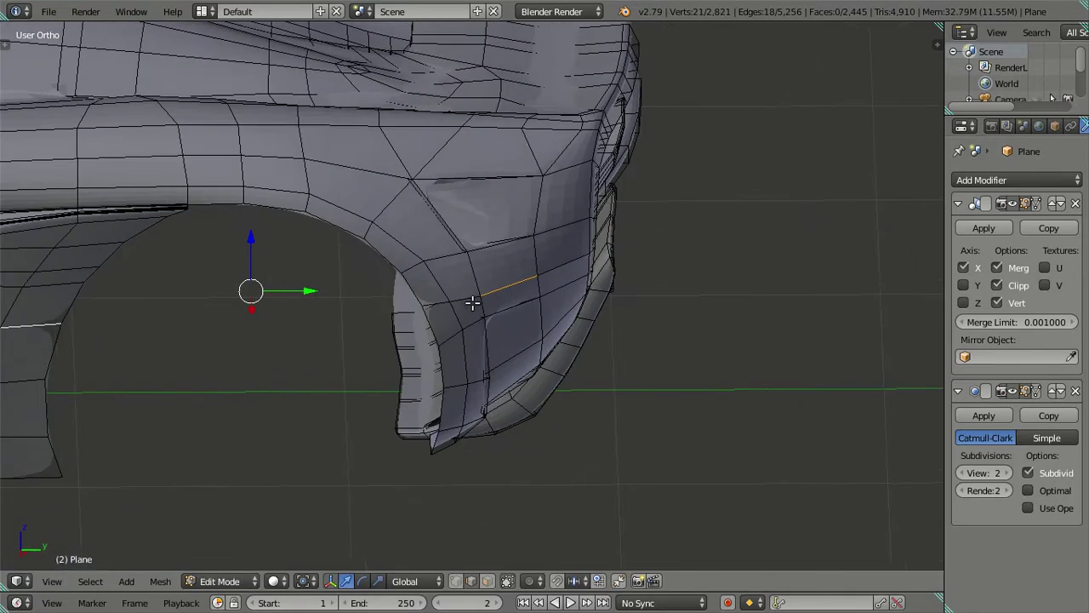
scroll(468, 295, down, 2)
mouse_move(462, 316)
middle_down()
mouse_move(560, 341)
mouse_move(620, 316)
middle_up()
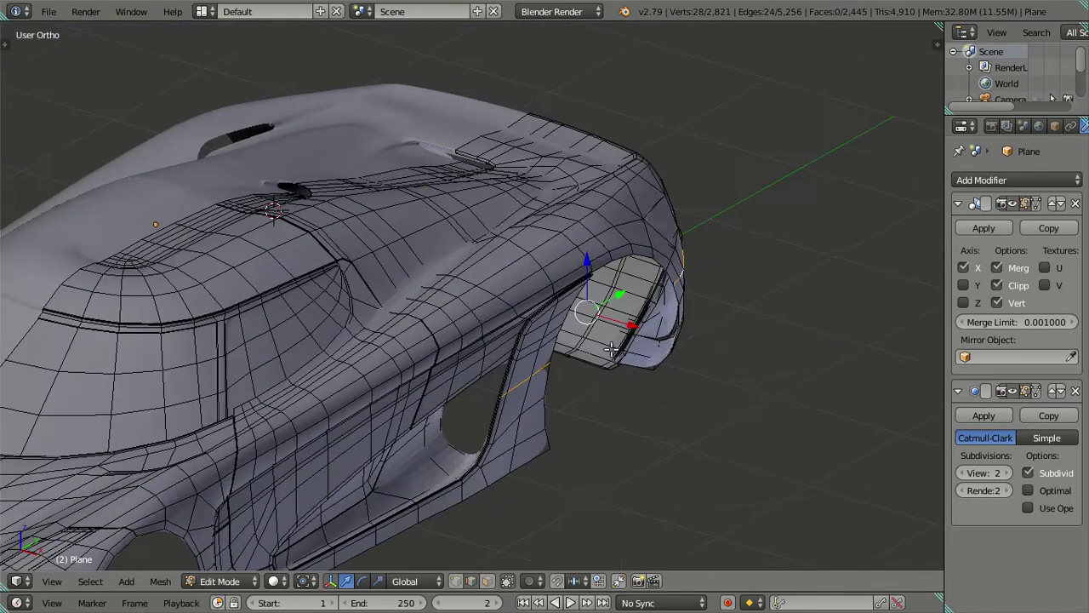
Step: In see-through wireframe, extrude the duplicated edges into faces and shift them along X
key(z)
scroll(647, 392, up, 1)
scroll(579, 284, up, 2)
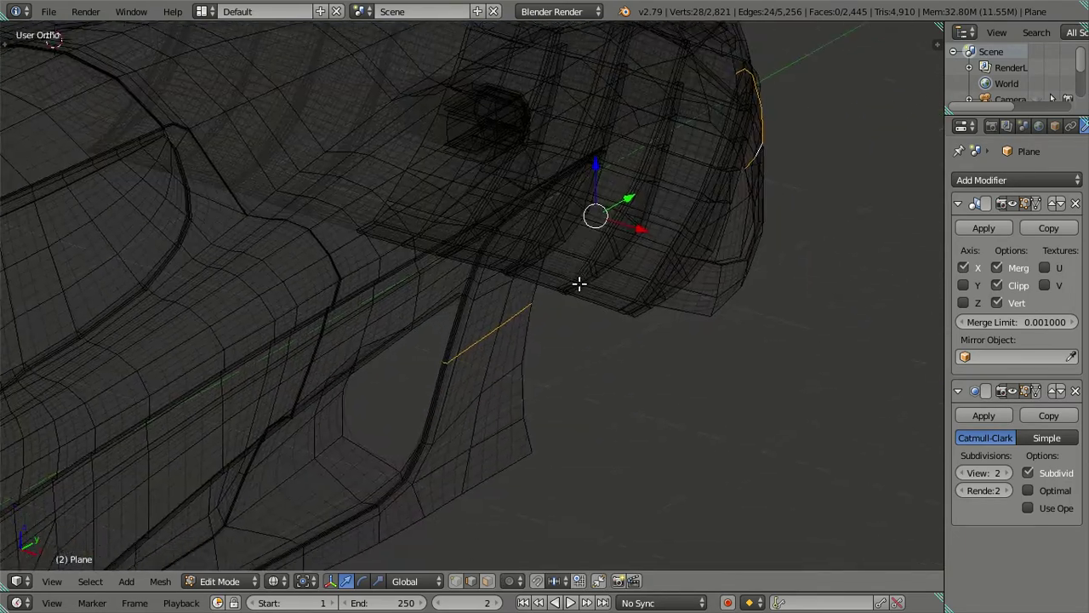
scroll(579, 298, up, 2)
scroll(579, 309, up, 2)
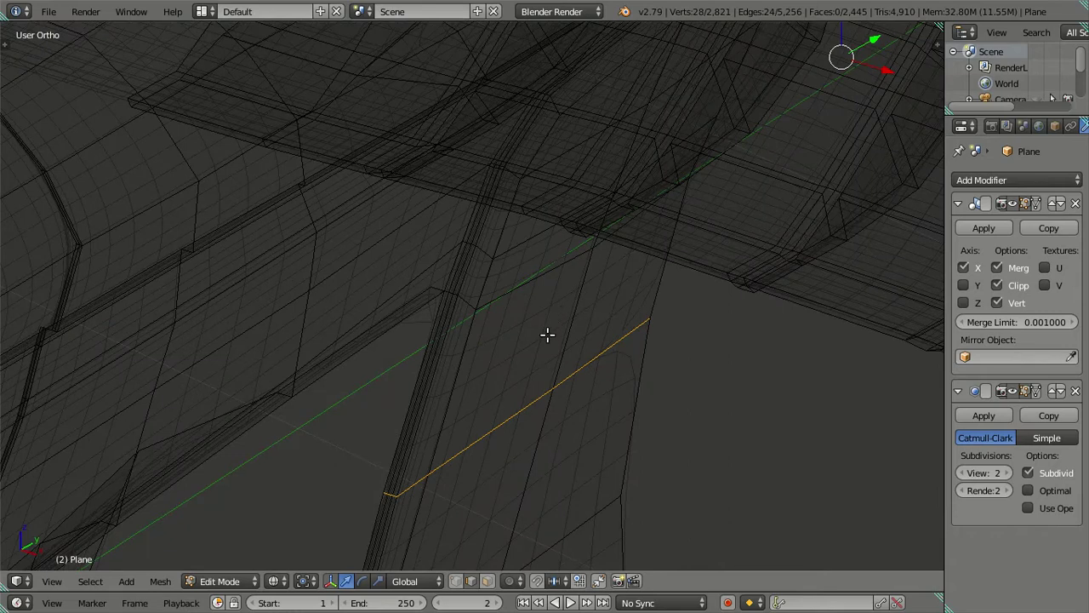
ctrl+scroll(528, 304, down, 2)
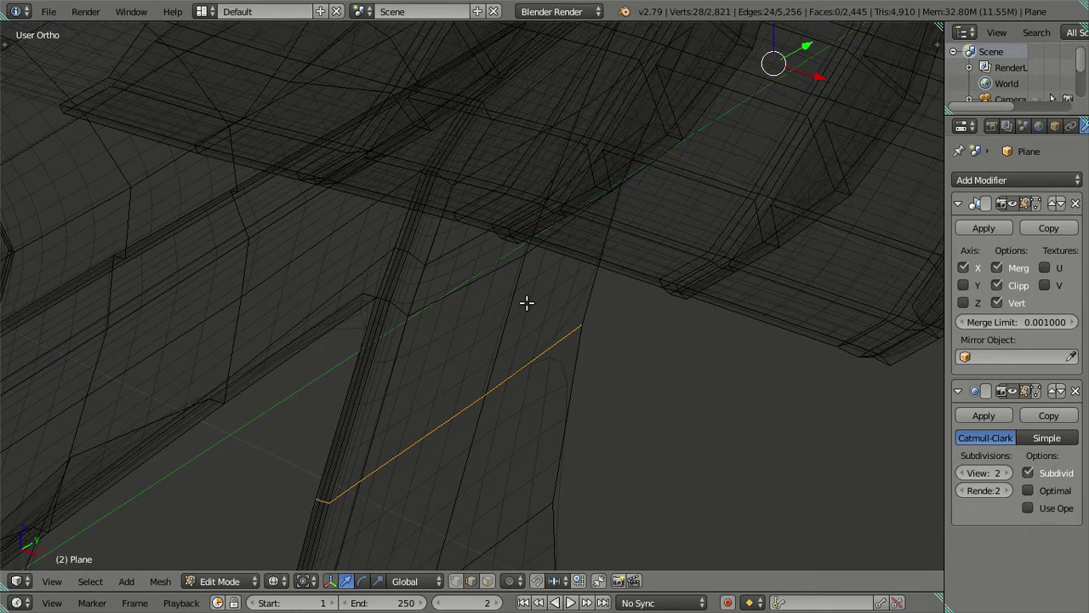
mouse_move(735, 188)
shift+middle_down()
mouse_move(384, 443)
mouse_move(397, 416)
mouse_move(644, 230)
mouse_move(562, 345)
mouse_move(569, 319)
mouse_move(523, 291)
mouse_move(520, 267)
mouse_move(612, 188)
shift+middle_up()
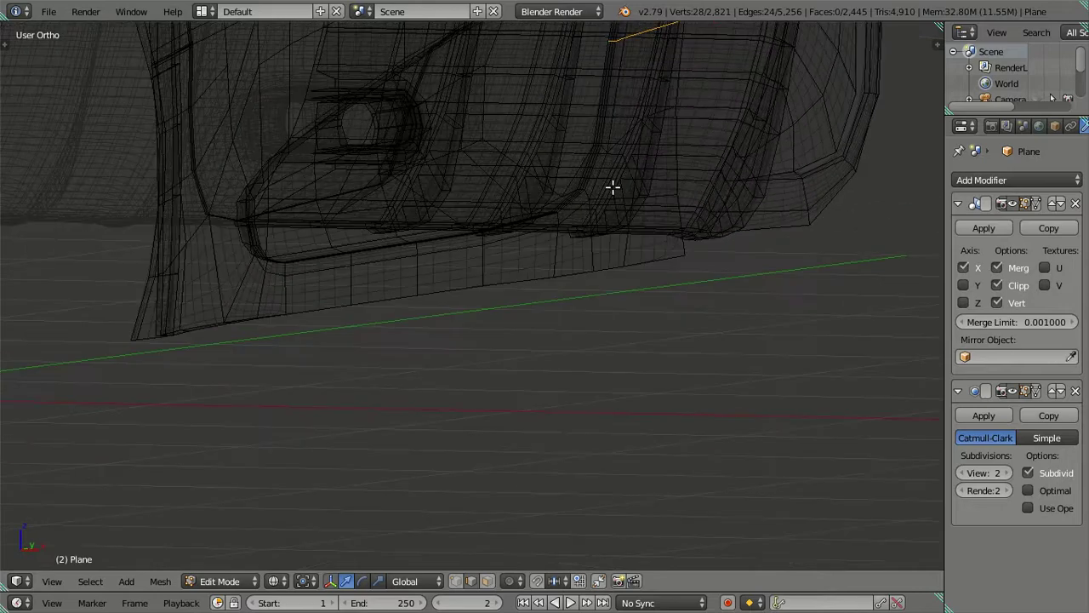
scroll(511, 365, up, 3)
scroll(513, 350, up, 2)
scroll(554, 401, up, 2)
middle_drag(553, 400, 564, 372)
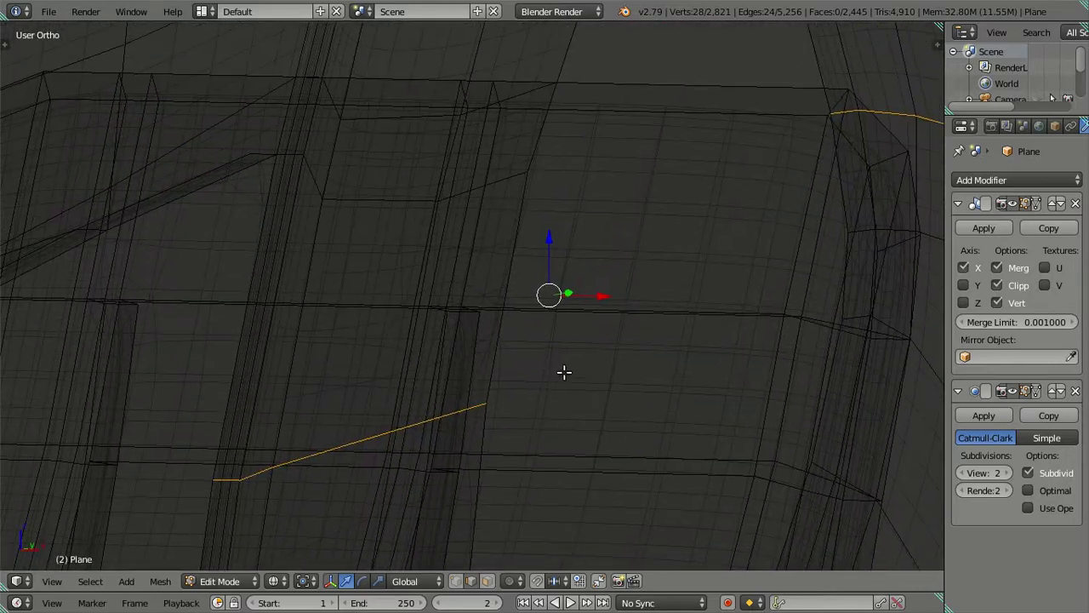
scroll(593, 358, up, 1)
key(e)
key(Escape)
drag(622, 296, 553, 294)
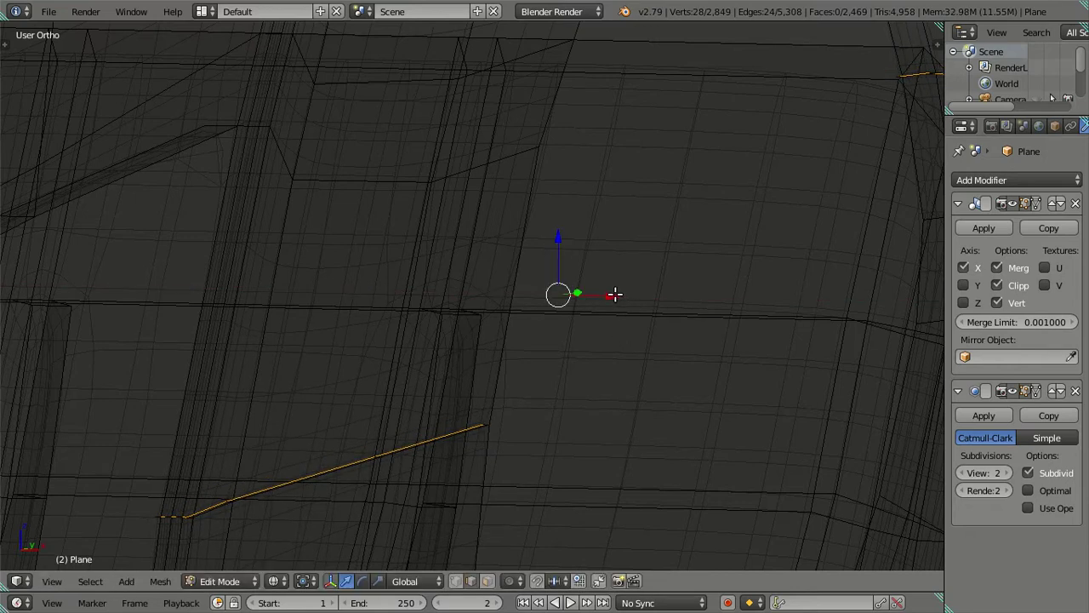
scroll(618, 386, up, 2)
Step: Extrude the vent's upper edge, nudge it about 0.0048 along X, and inspect it in solid shading
key(e)
key(Escape)
drag(673, 295, 662, 295)
scroll(621, 326, down, 2)
mouse_move(549, 367)
shift+middle_down()
mouse_move(575, 315)
mouse_move(540, 343)
mouse_move(674, 329)
mouse_move(553, 335)
mouse_move(471, 312)
shift+middle_up()
key(z)
mouse_move(363, 277)
middle_down()
mouse_move(276, 246)
mouse_move(395, 317)
mouse_move(301, 309)
mouse_move(341, 301)
mouse_move(571, 408)
middle_up()
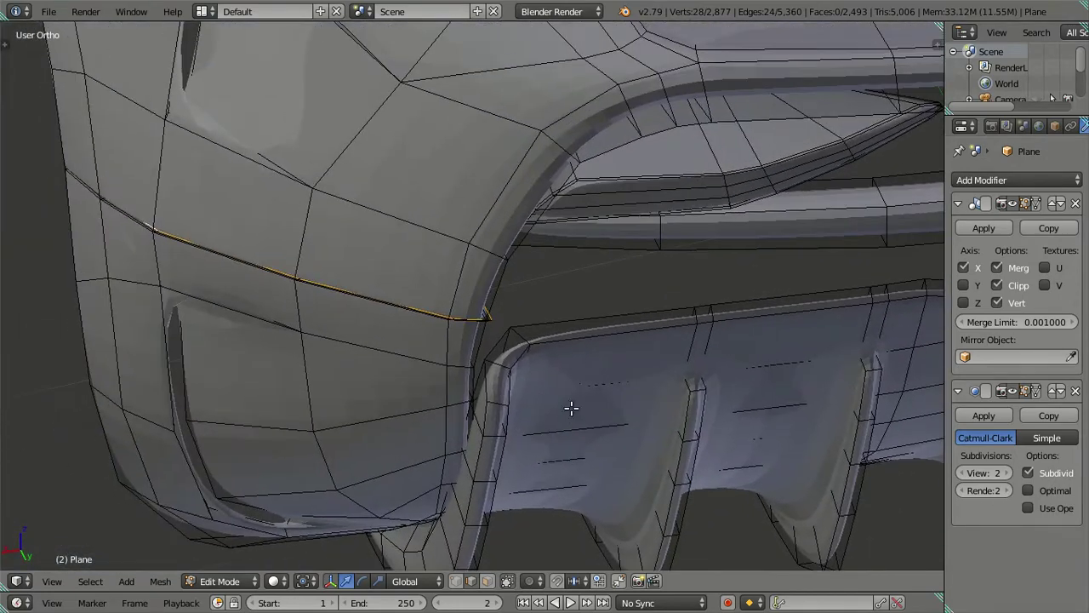
mouse_move(490, 388)
middle_down()
mouse_move(506, 343)
mouse_move(423, 316)
mouse_move(389, 345)
mouse_move(394, 370)
middle_up()
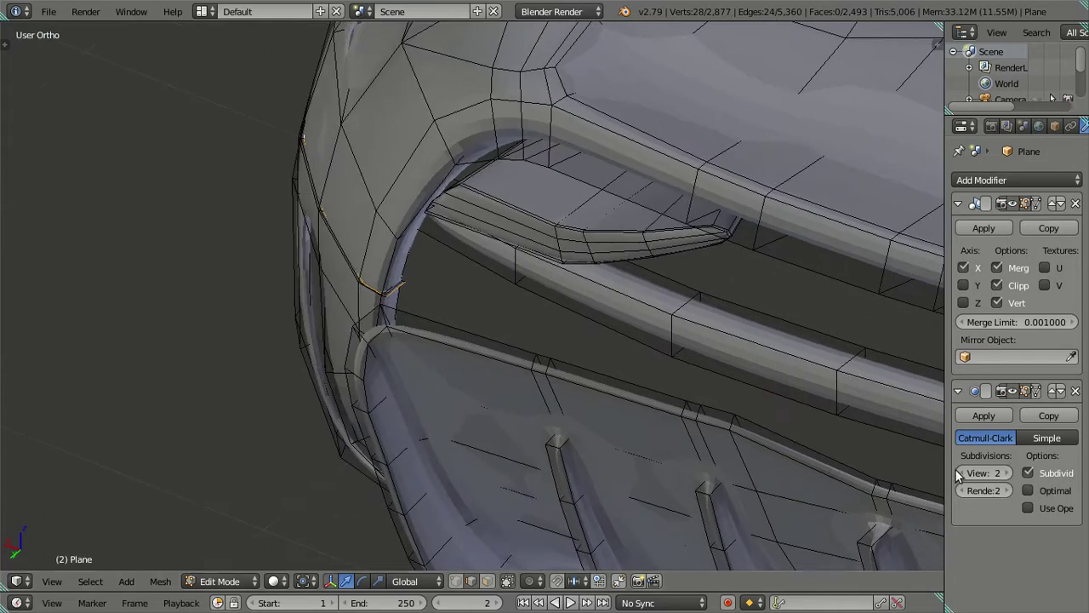
click(959, 473)
Step: Set the Subdivision Surface viewport level to 0 and zoom in on the vent corner in wireframe
click(961, 472)
mouse_move(630, 397)
middle_down()
mouse_move(672, 389)
mouse_move(654, 370)
middle_up()
scroll(654, 370, up, 1)
scroll(518, 358, up, 2)
scroll(756, 394, up, 2)
scroll(713, 372, up, 1)
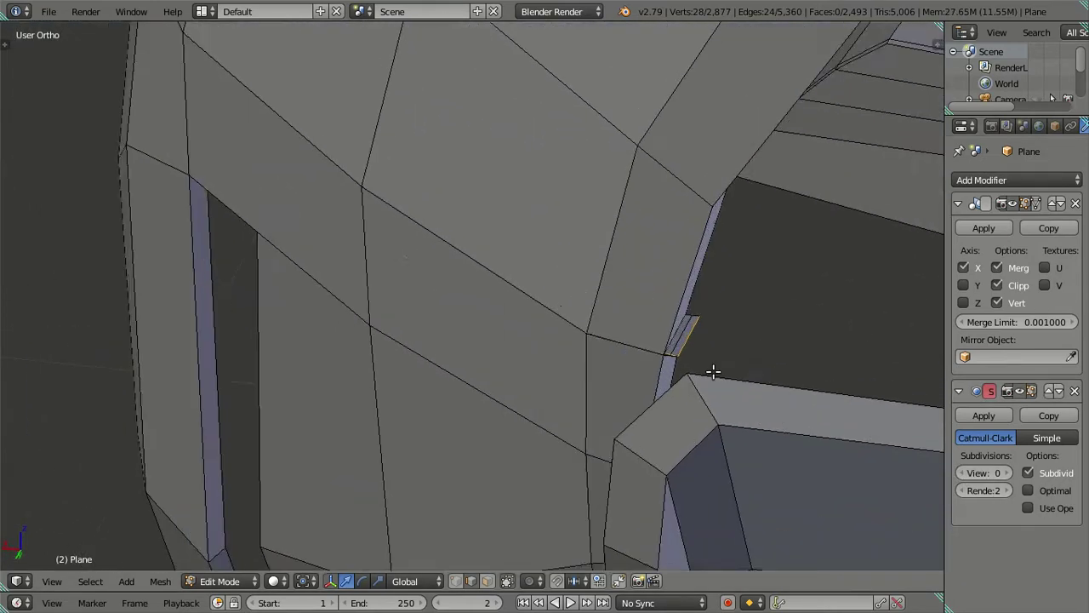
key(z)
middle_drag(924, 360, 741, 355)
scroll(594, 420, up, 2)
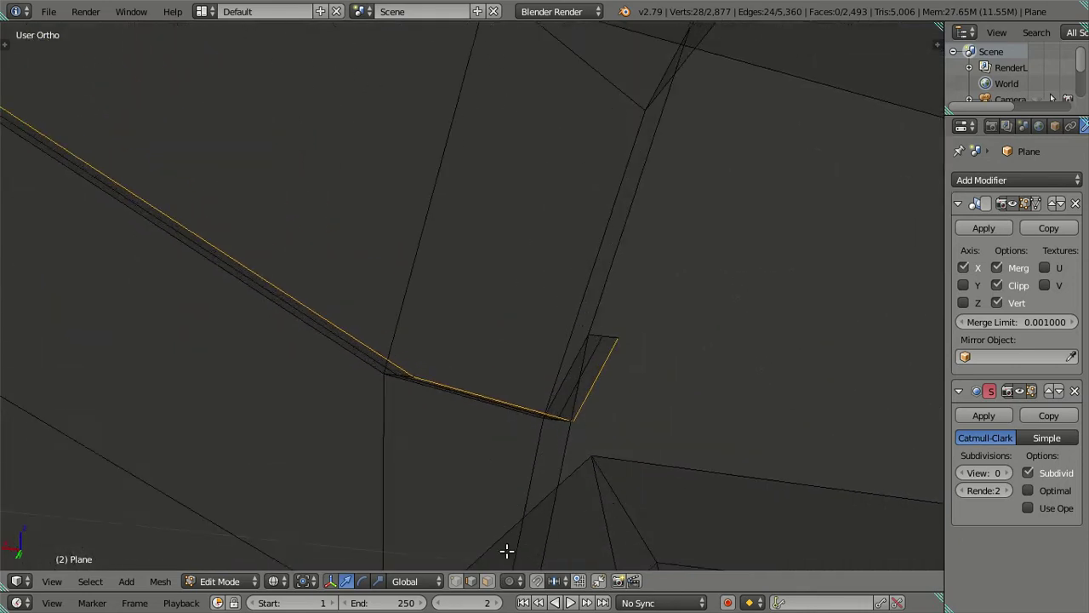
scroll(690, 450, up, 2)
Step: Circle-select the vertical strip's corner edges plus the left long edge and nudge them along X and Y
key(a)
key(c)
scroll(608, 467, up, 5)
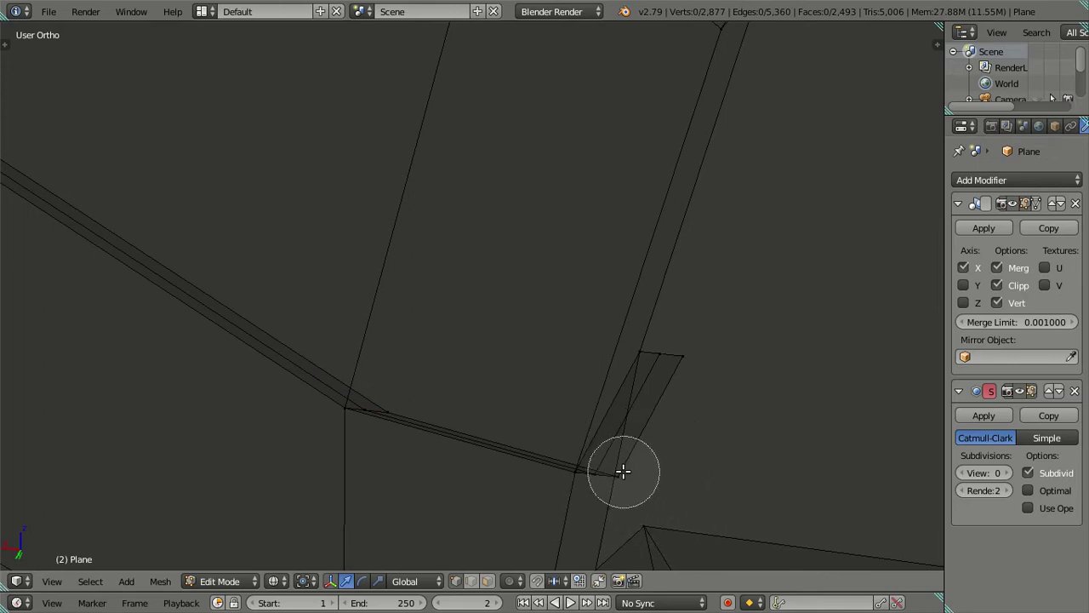
drag(623, 472, 684, 372)
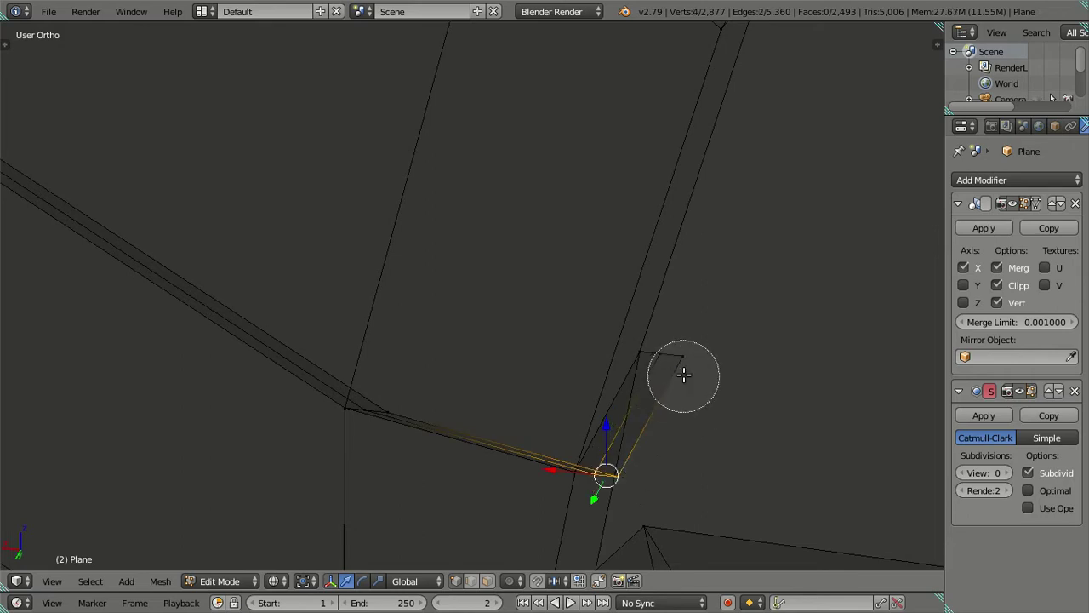
click(400, 396)
right_click(403, 394)
key(g)
key(x)
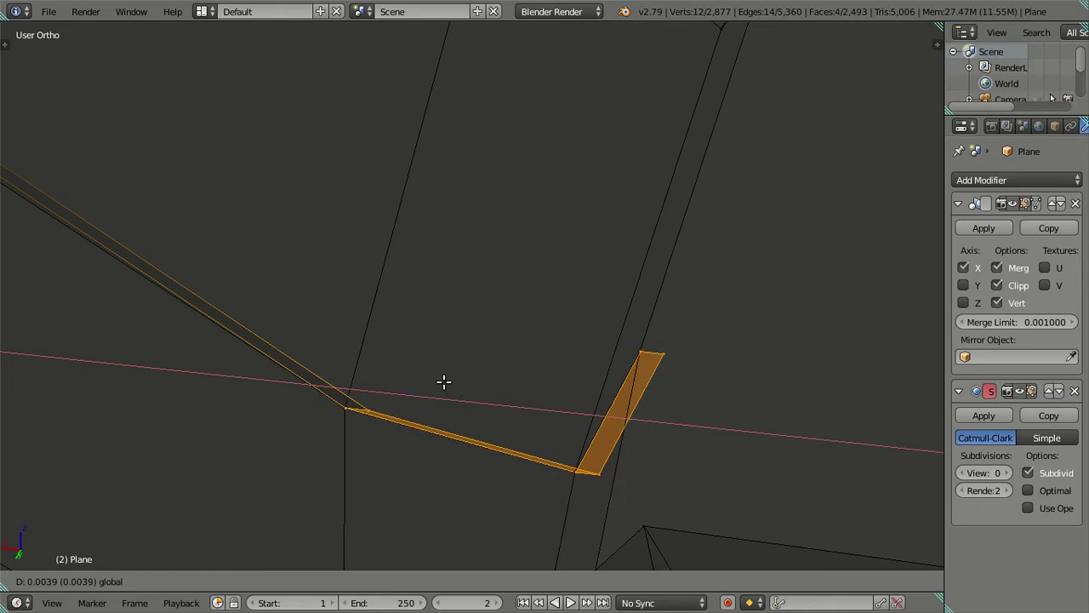
click(442, 382)
key(g)
key(y)
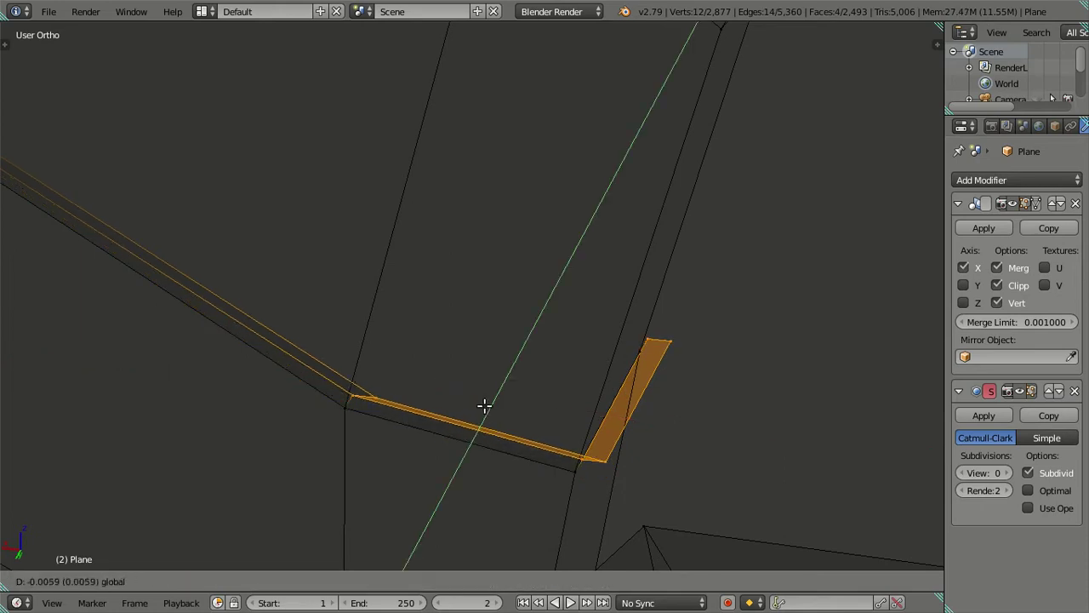
click(482, 405)
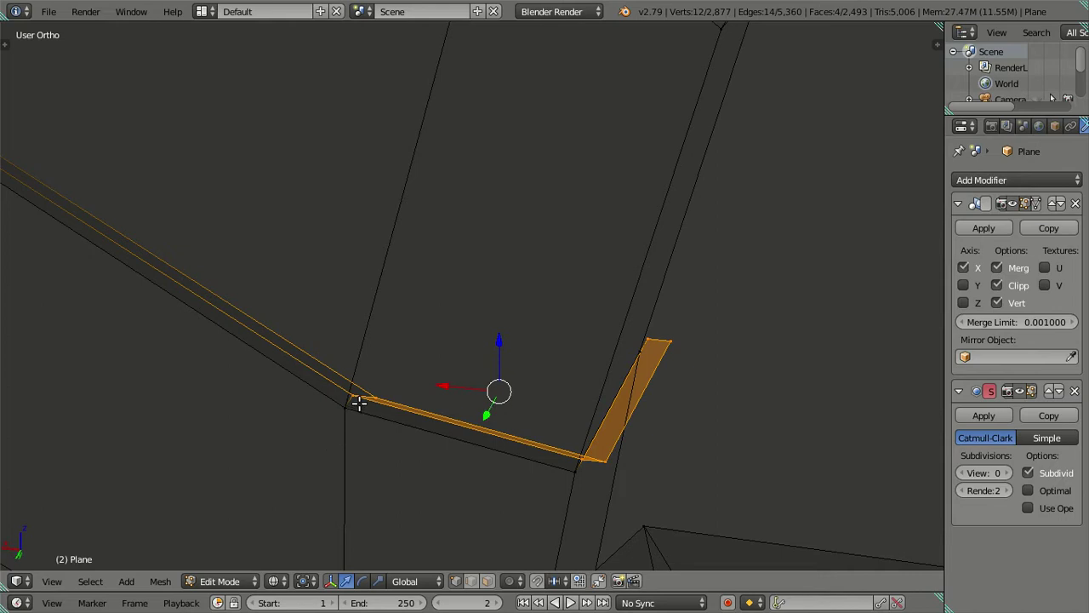
Step: Drop the two left-corner vertices from the selection and shift the remaining edges along X and Y
key(c)
middle_click(337, 391)
right_click(386, 393)
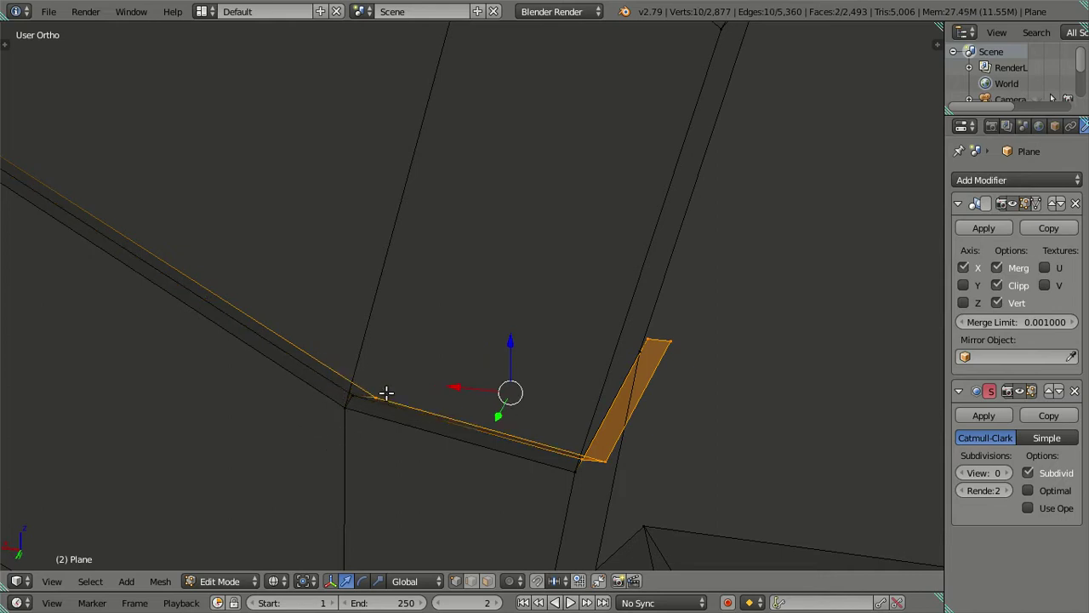
key(g)
key(x)
click(441, 400)
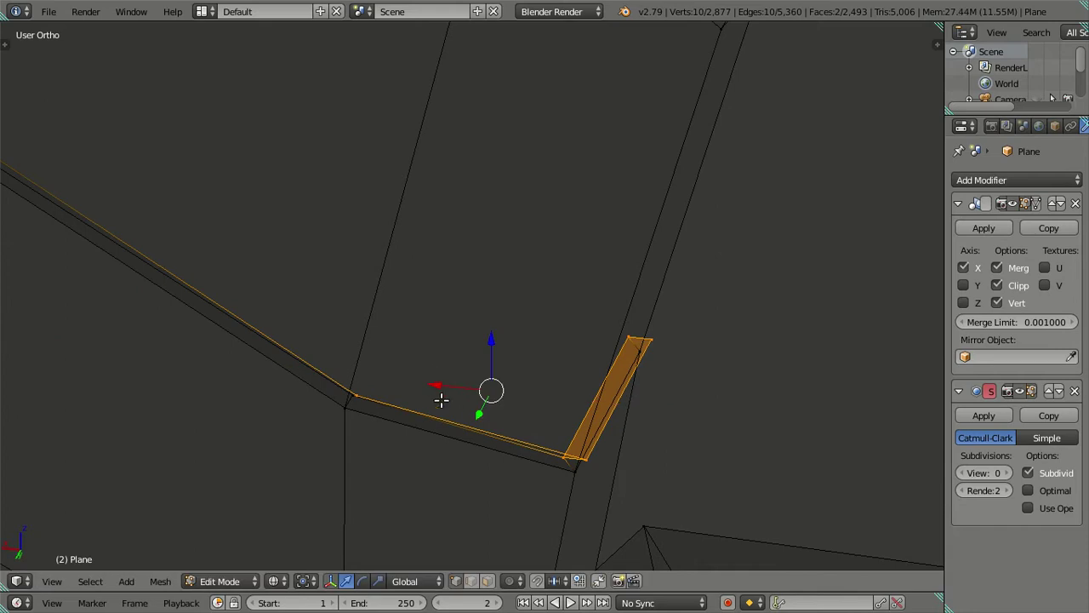
key(g)
key(y)
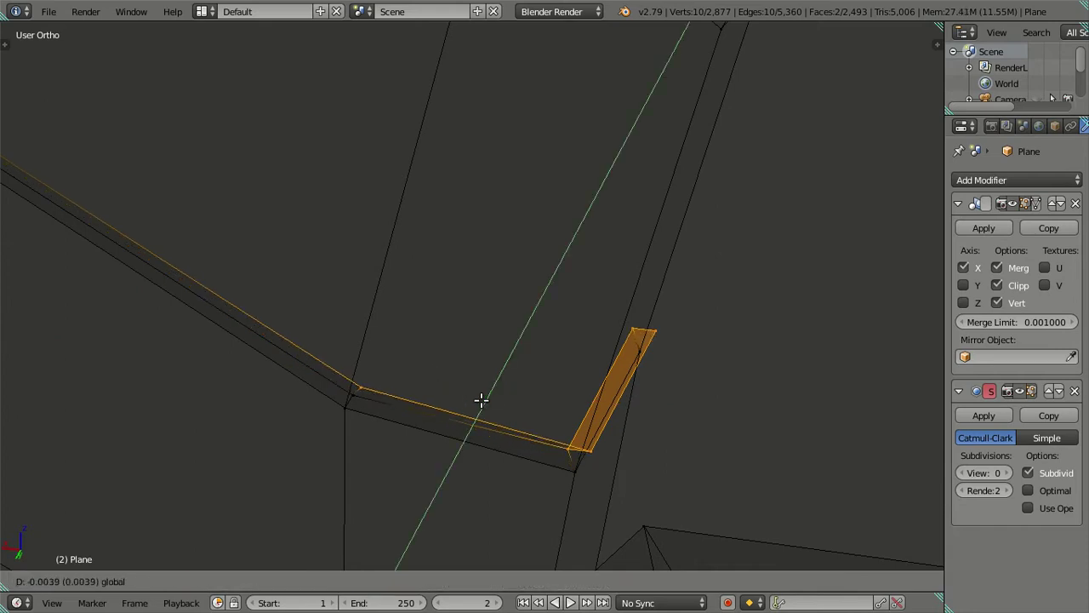
click(481, 400)
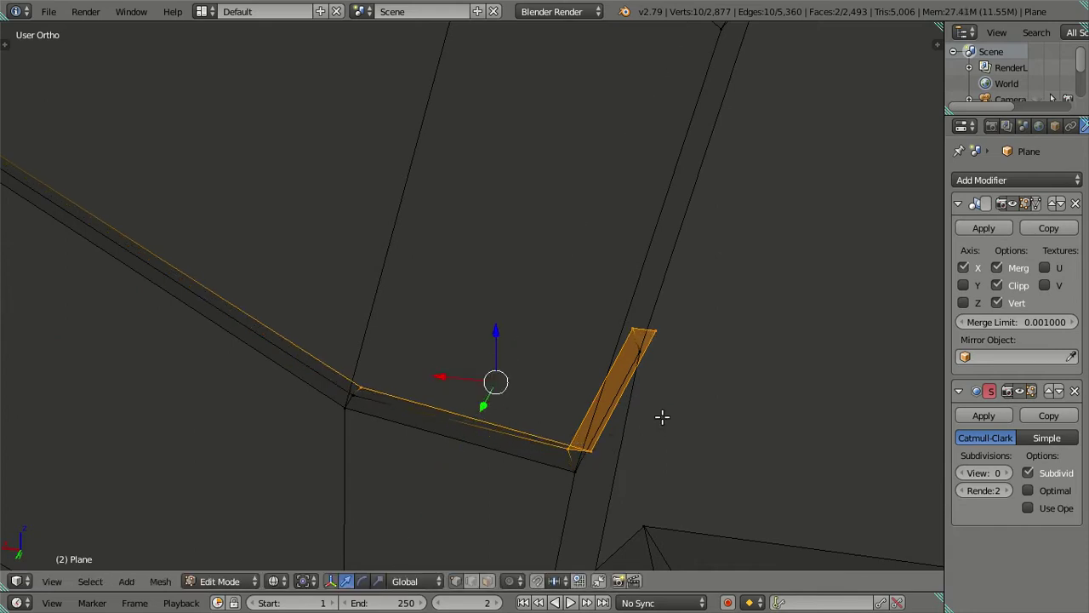
Step: Select the strip's inner corner vertex and the upper vertex above it
mouse_move(662, 416)
middle_down()
mouse_move(630, 411)
mouse_move(659, 364)
mouse_move(635, 417)
mouse_move(650, 417)
middle_up()
key(a)
key(c)
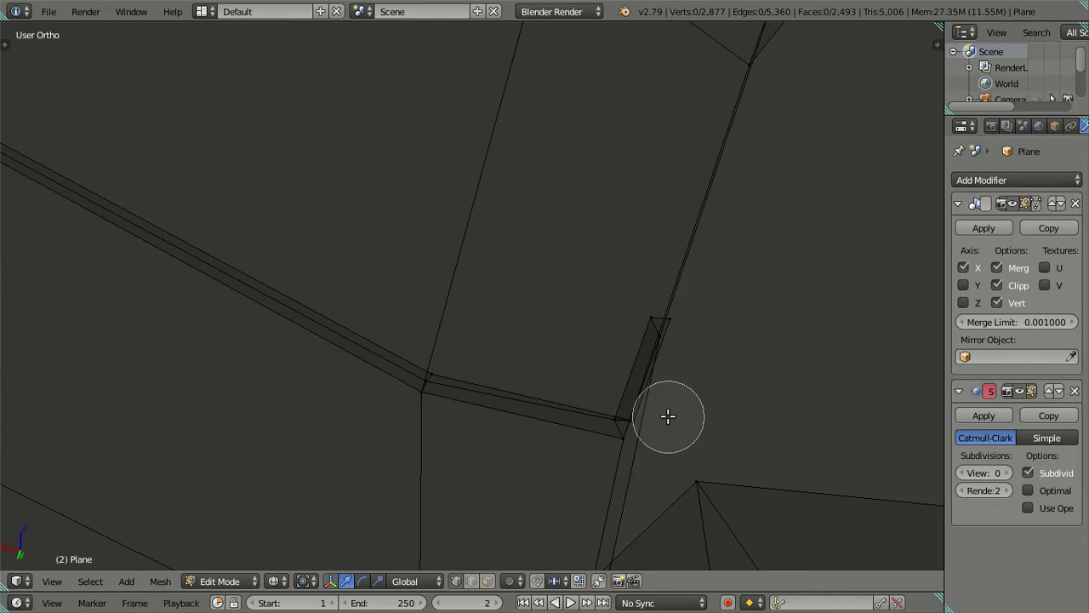
click(660, 416)
click(698, 325)
right_click(698, 325)
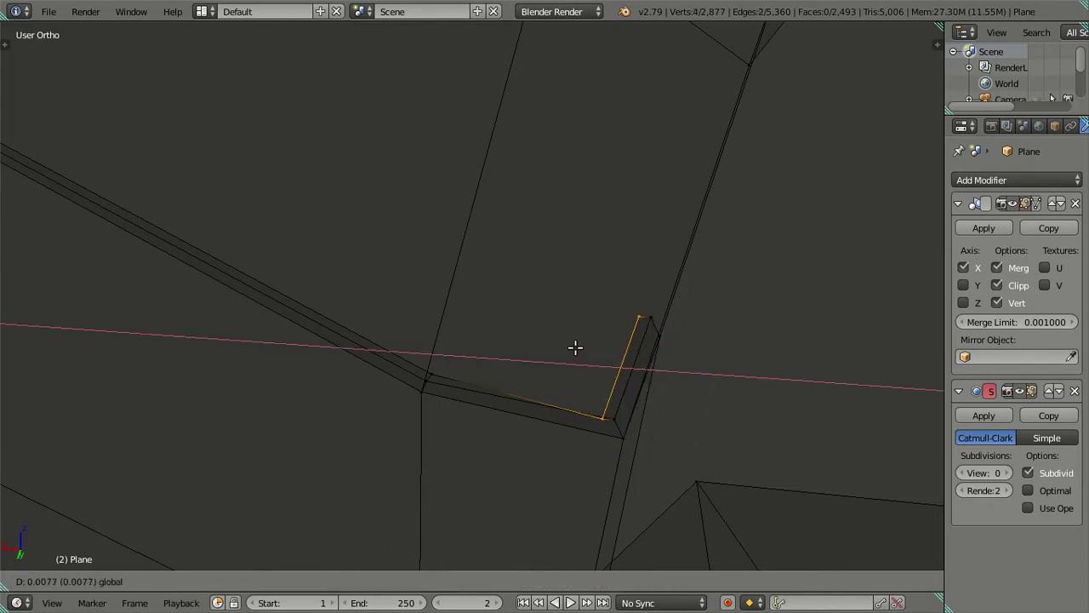
click(574, 346)
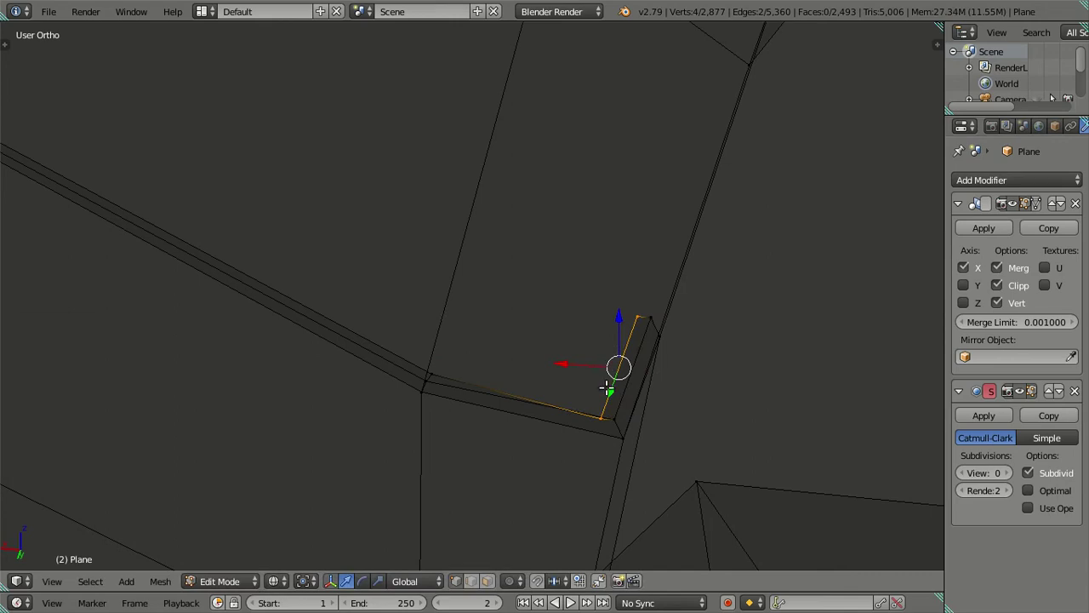
Step: Narrow the selection to the corner edge, slide it along Y and scale it along X
scroll(605, 392, up, 1)
key(c)
click(669, 294)
right_click(670, 296)
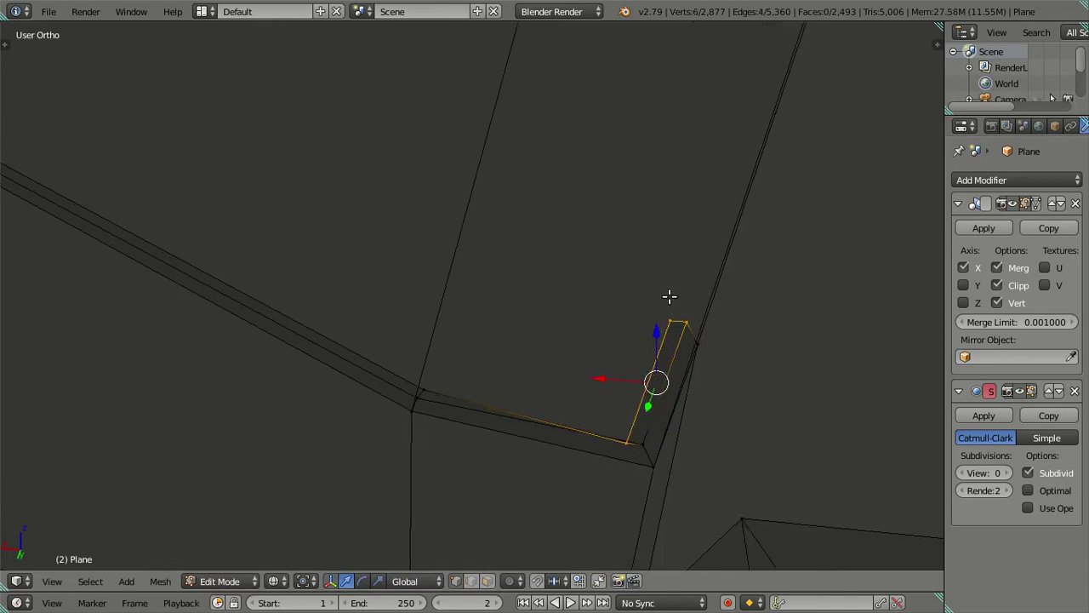
key(c)
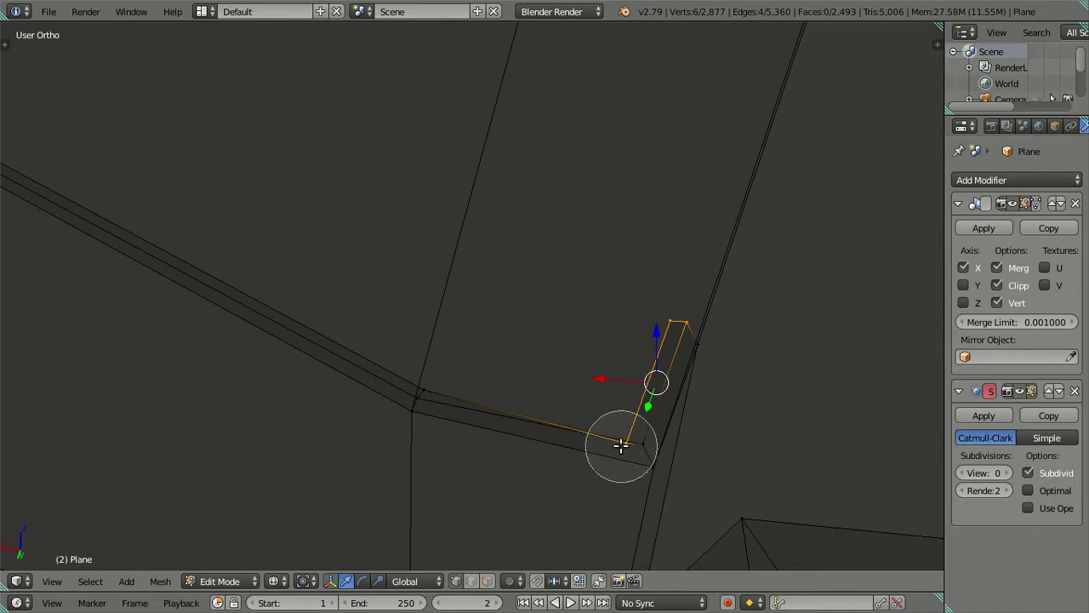
middle_click(676, 306)
right_click(648, 412)
key(g)
key(y)
click(625, 449)
key(s)
click(682, 320)
Step: Select part of the strip's top vertices and move them along Y
key(a)
key(c)
click(680, 321)
right_click(684, 332)
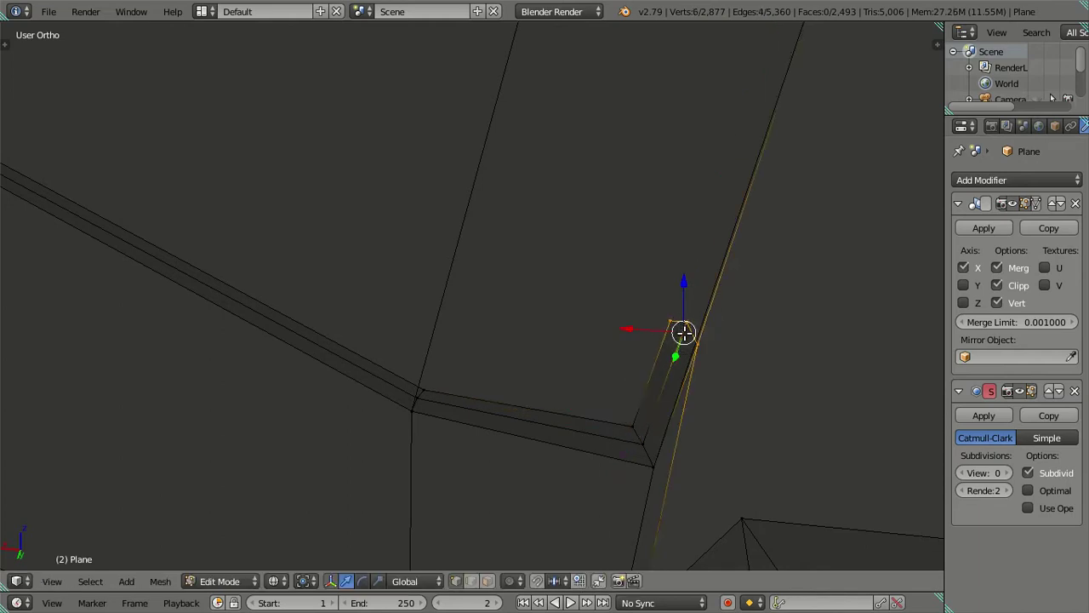
middle_click(662, 324)
right_click(663, 319)
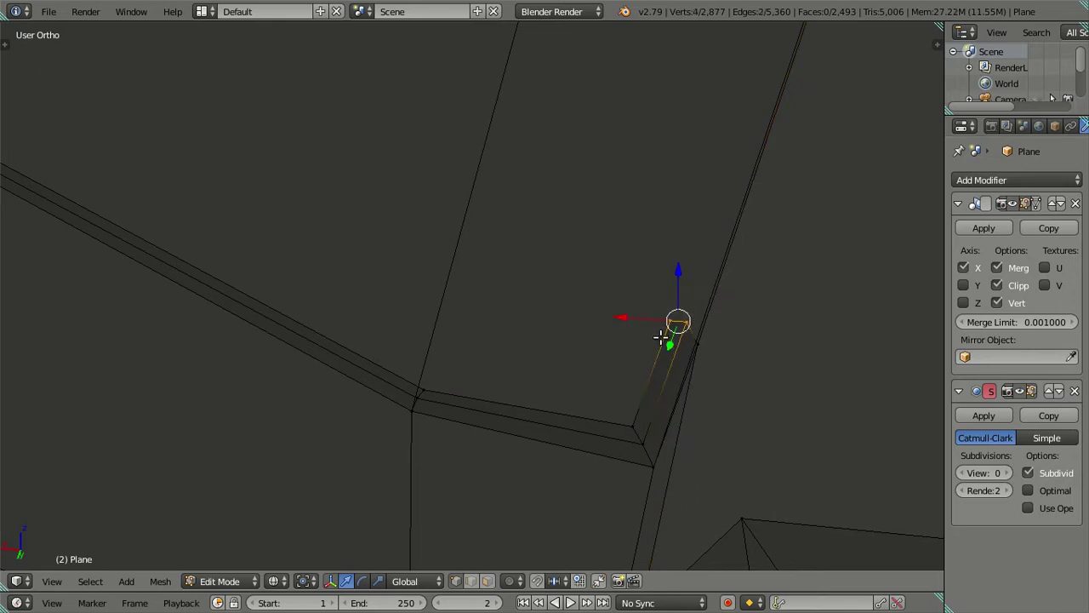
key(g)
key(y)
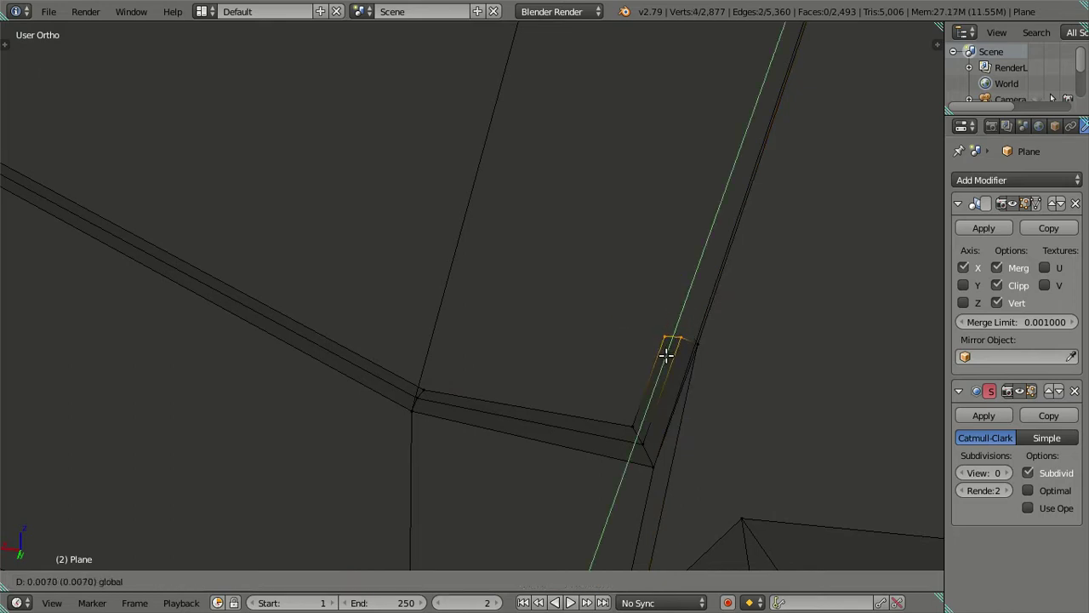
click(666, 355)
Step: In solid shading, slide the corner vertices and the inner-corner vertex slightly to meet the vertical edge
mouse_move(666, 355)
middle_down()
mouse_move(398, 366)
mouse_move(523, 440)
mouse_move(438, 372)
mouse_move(380, 355)
mouse_move(404, 363)
mouse_move(380, 404)
mouse_move(519, 304)
mouse_move(441, 354)
middle_up()
key(z)
key(z)
drag(442, 360, 404, 357)
mouse_move(404, 357)
middle_down()
mouse_move(486, 341)
mouse_move(359, 390)
middle_up()
key(a)
key(c)
click(326, 394)
right_click(346, 388)
drag(287, 412, 285, 411)
right_click(362, 379)
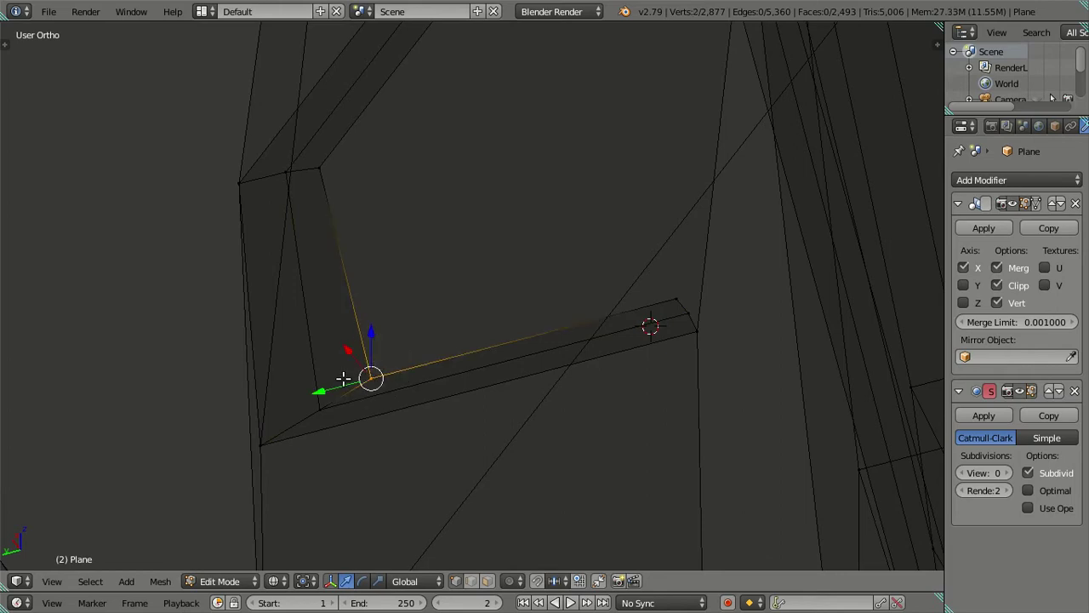
drag(329, 383, 331, 355)
Step: Move the two vertices near the corner by about 0.0015, then check the finished vent corner
key(a)
key(c)
click(326, 405)
right_click(320, 406)
key(g)
click(301, 377)
key(a)
scroll(374, 384, down, 4)
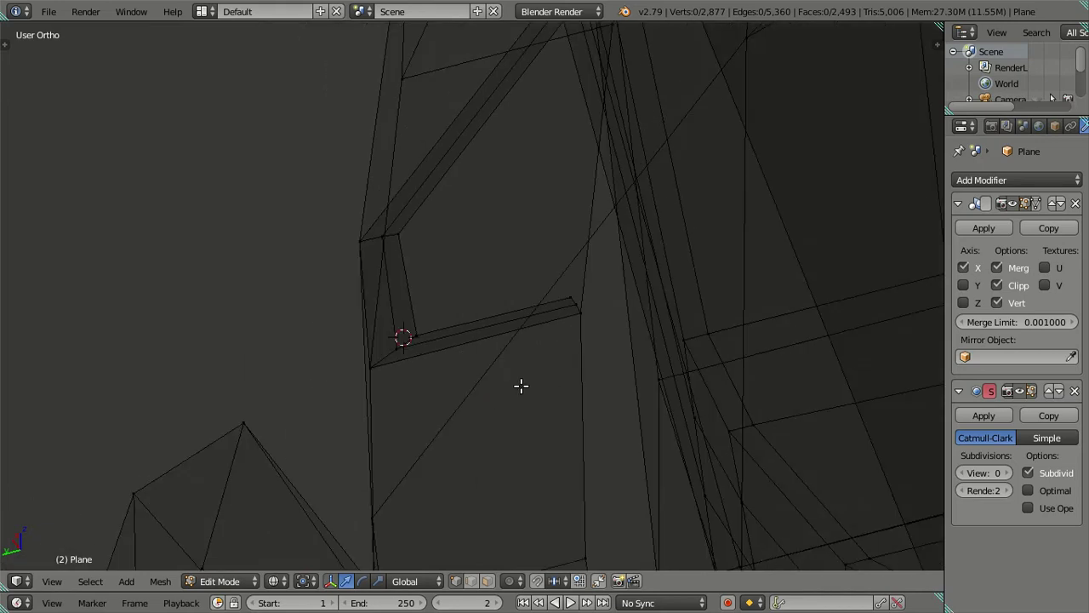
key(z)
mouse_move(545, 379)
middle_down()
mouse_move(494, 365)
mouse_move(688, 372)
middle_up()
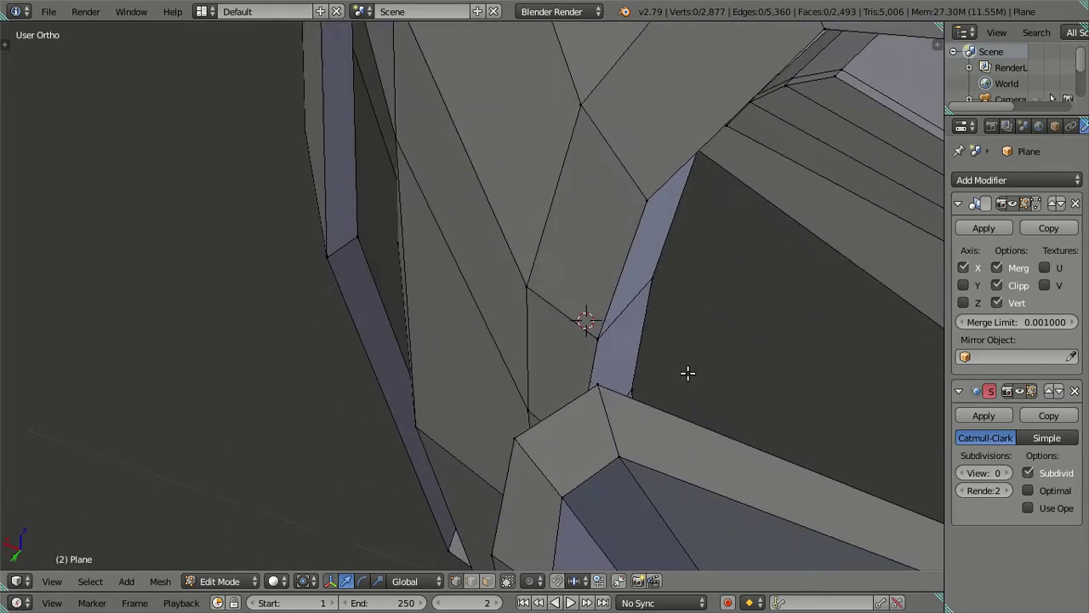
double_click(1007, 474)
mouse_move(751, 394)
middle_down()
mouse_move(638, 357)
mouse_move(455, 418)
mouse_move(432, 408)
mouse_move(569, 335)
mouse_move(621, 322)
mouse_move(663, 348)
mouse_move(762, 313)
middle_up()
key(Tab)
key(Tab)
mouse_move(503, 353)
middle_down()
mouse_move(540, 360)
mouse_move(498, 380)
mouse_move(432, 372)
mouse_move(584, 343)
mouse_move(246, 366)
mouse_move(355, 383)
mouse_move(311, 346)
mouse_move(613, 358)
mouse_move(606, 396)
mouse_move(457, 335)
mouse_move(550, 377)
middle_up()
scroll(613, 358, up, 5)
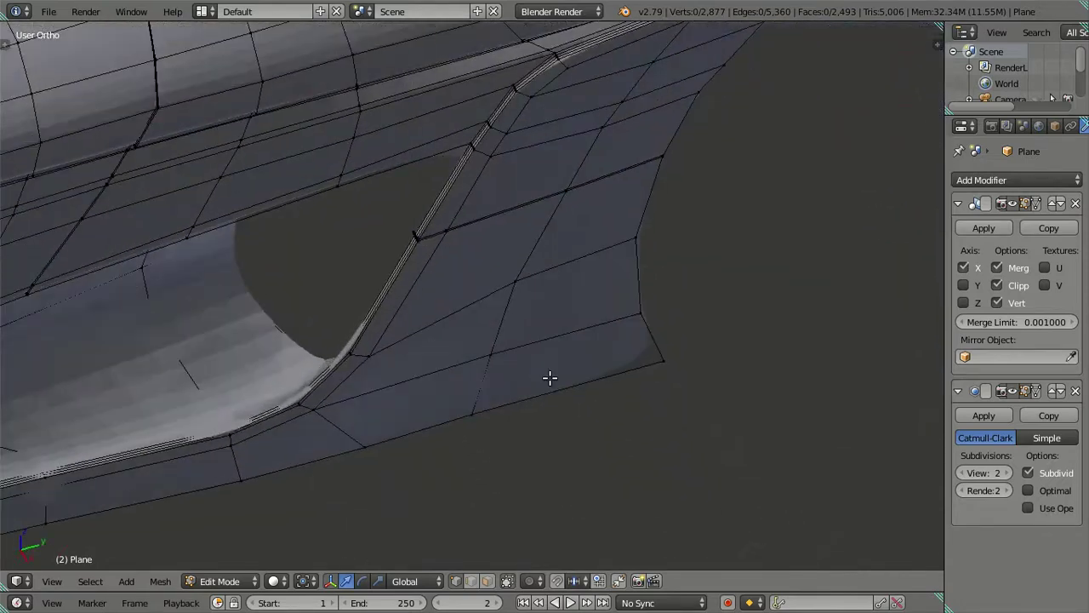
scroll(549, 377, up, 4)
mouse_move(391, 328)
middle_down()
mouse_move(409, 392)
mouse_move(443, 434)
middle_up()
scroll(400, 417, up, 3)
key(z)
scroll(388, 420, up, 2)
scroll(430, 438, up, 2)
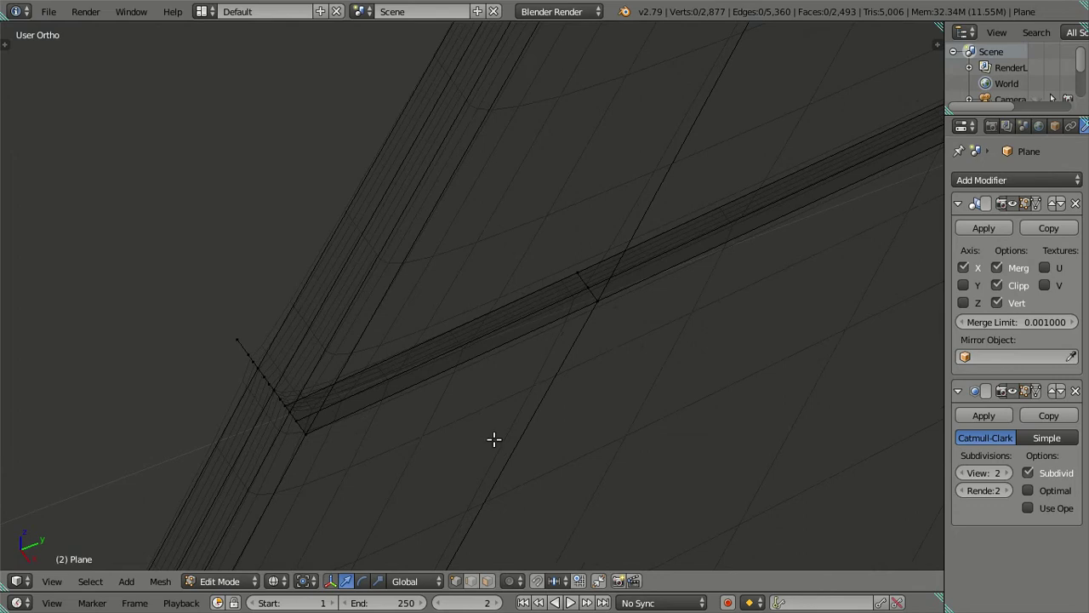
double_click(963, 474)
ctrl+scroll(537, 430, left, 1)
ctrl+scroll(494, 432, left, 1)
scroll(353, 418, up, 1)
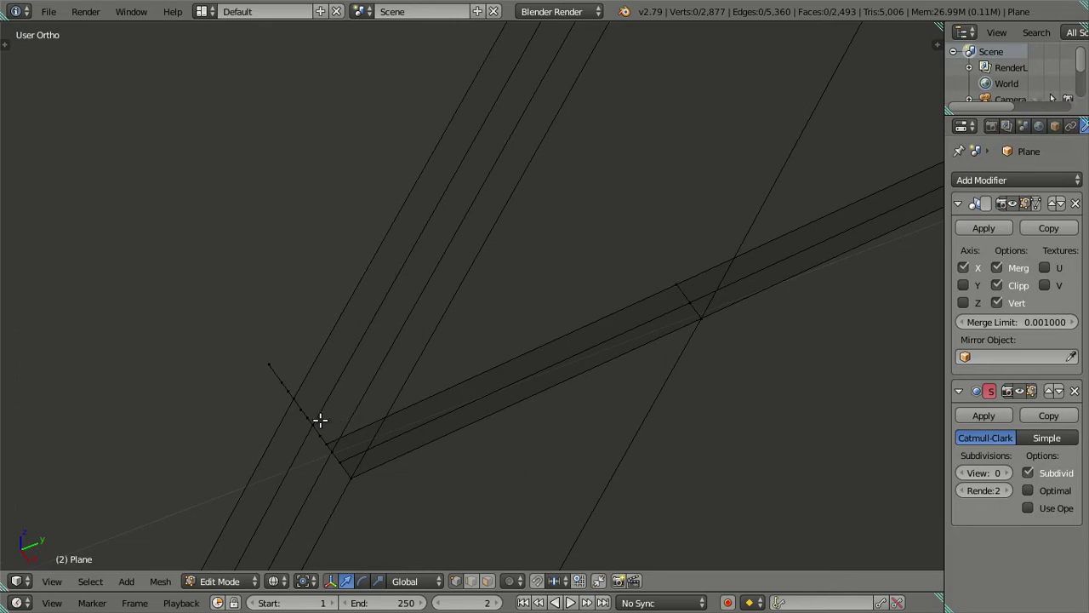
key(v)
key(c)
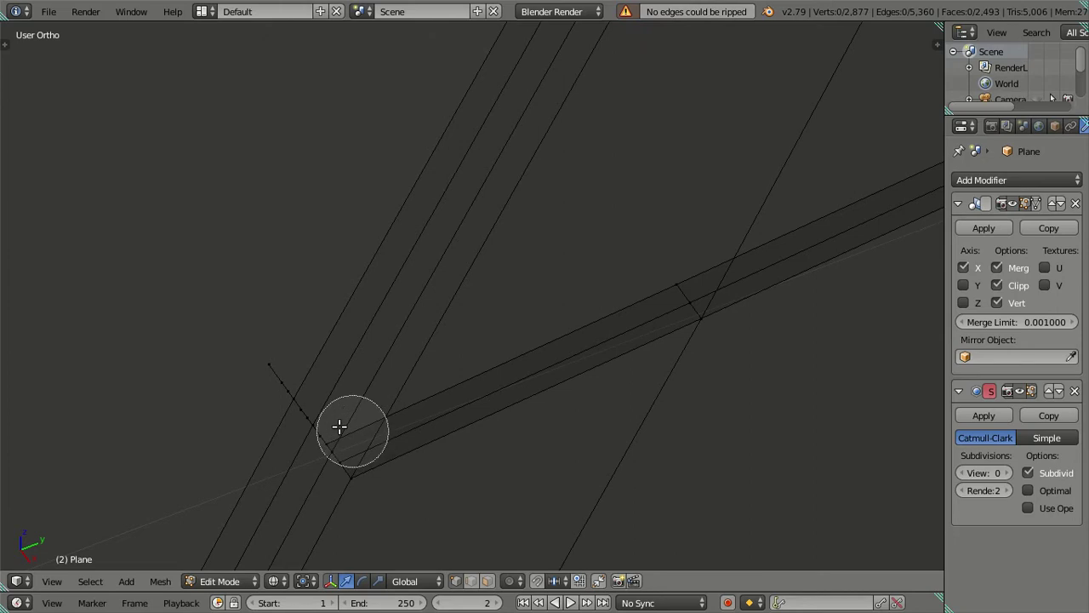
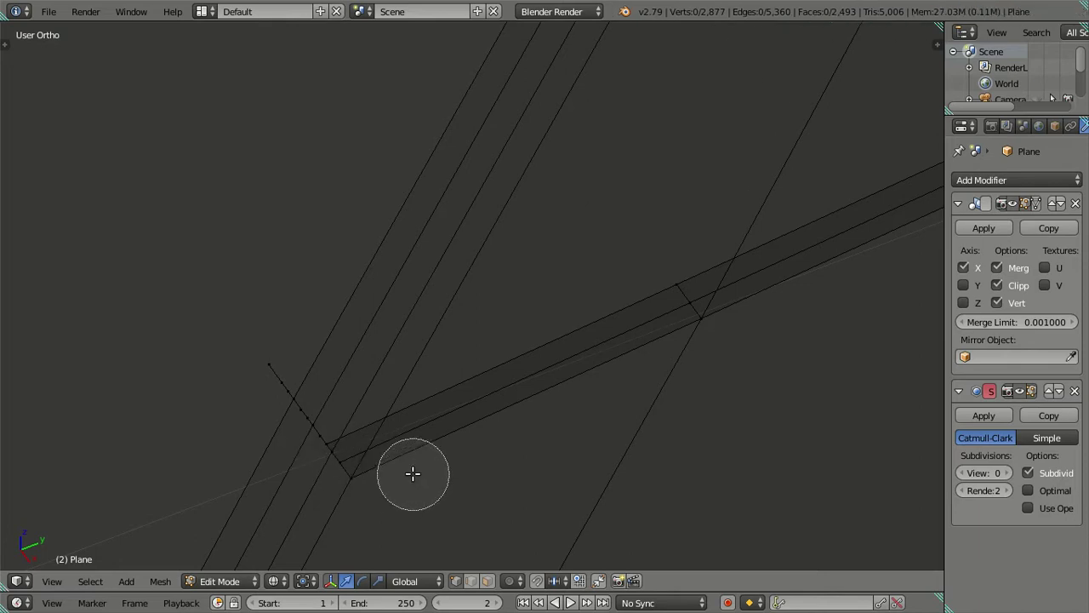
Step: Select the edge loops running along the long narrow strip
right_click(383, 453)
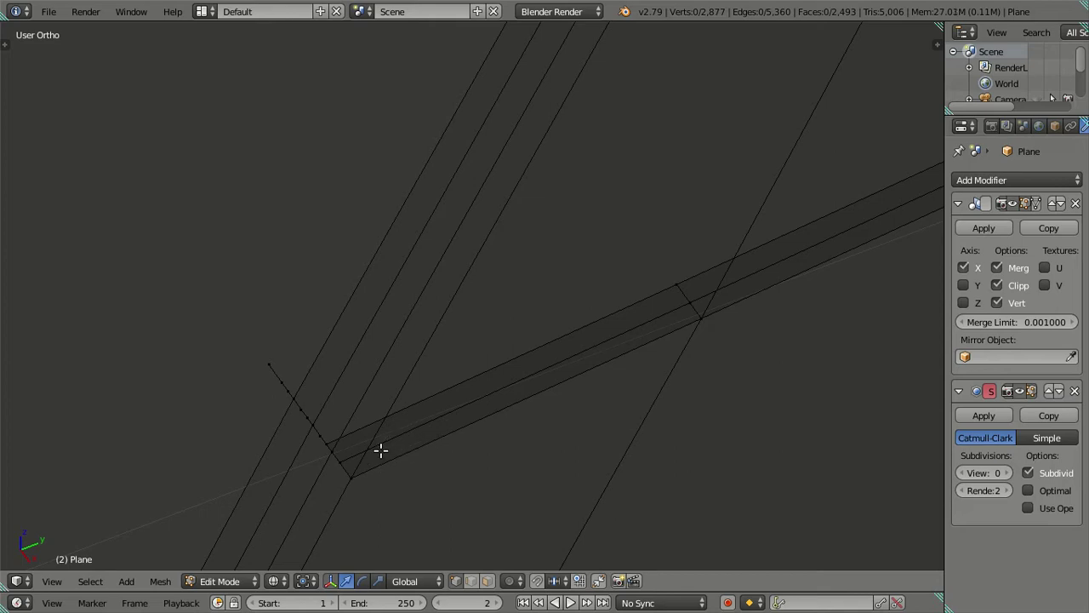
alt+shift+right_click(492, 387)
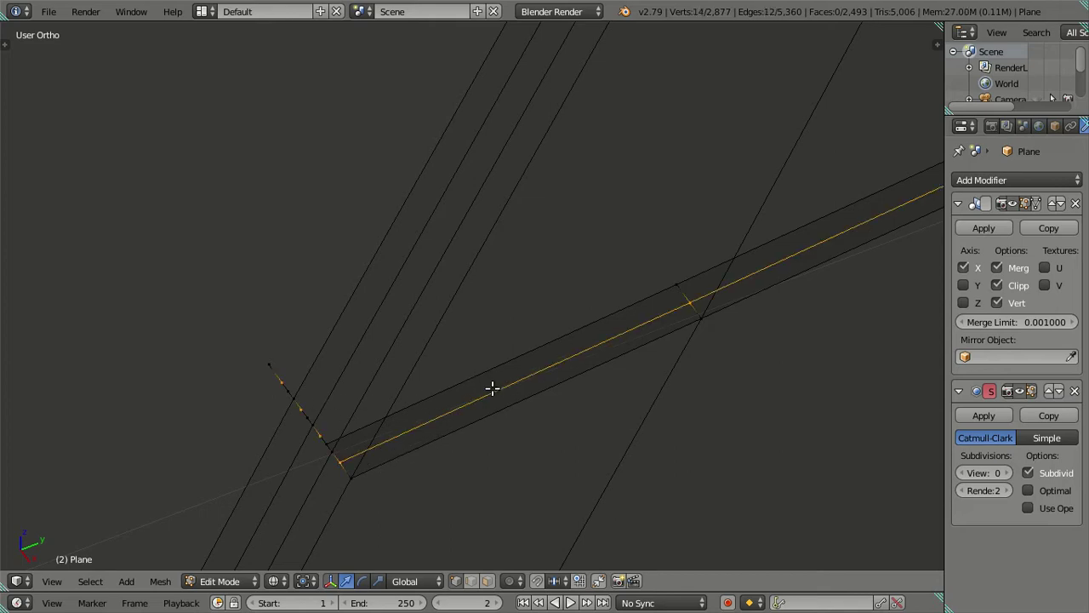
alt+shift+right_click(485, 364)
alt+shift+right_click(488, 366)
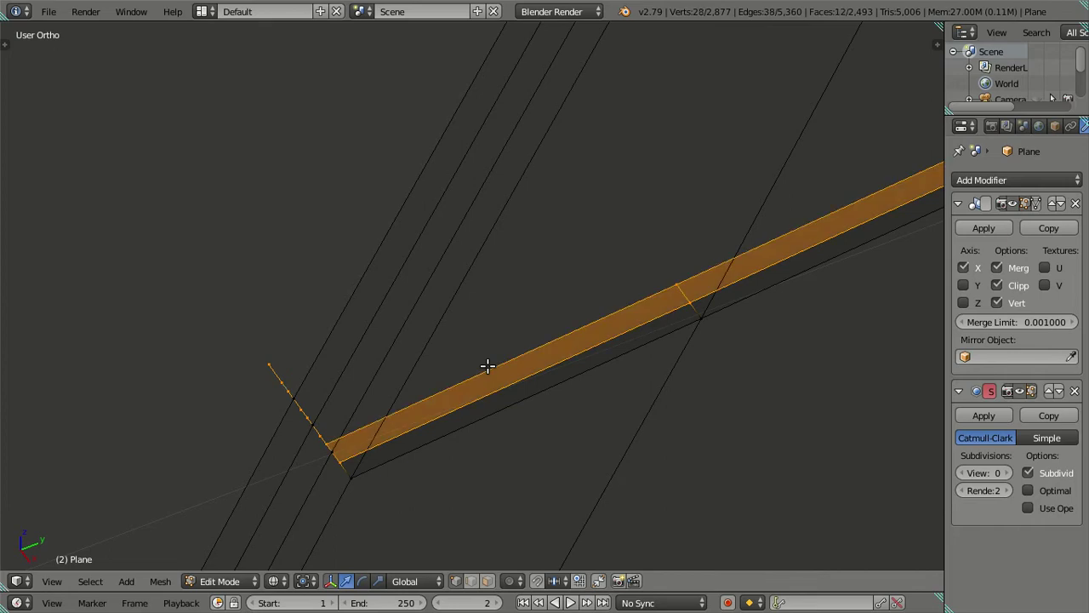
scroll(477, 370, down, 2)
shift+middle_drag(474, 369, 283, 440)
scroll(289, 432, down, 4)
mouse_move(516, 345)
shift+middle_down()
mouse_move(340, 448)
mouse_move(522, 298)
mouse_move(774, 182)
shift+middle_up()
Step: Circle-deselect the strip's far vertices and slide the rest 0.0029 along Y
key(c)
key(Escape)
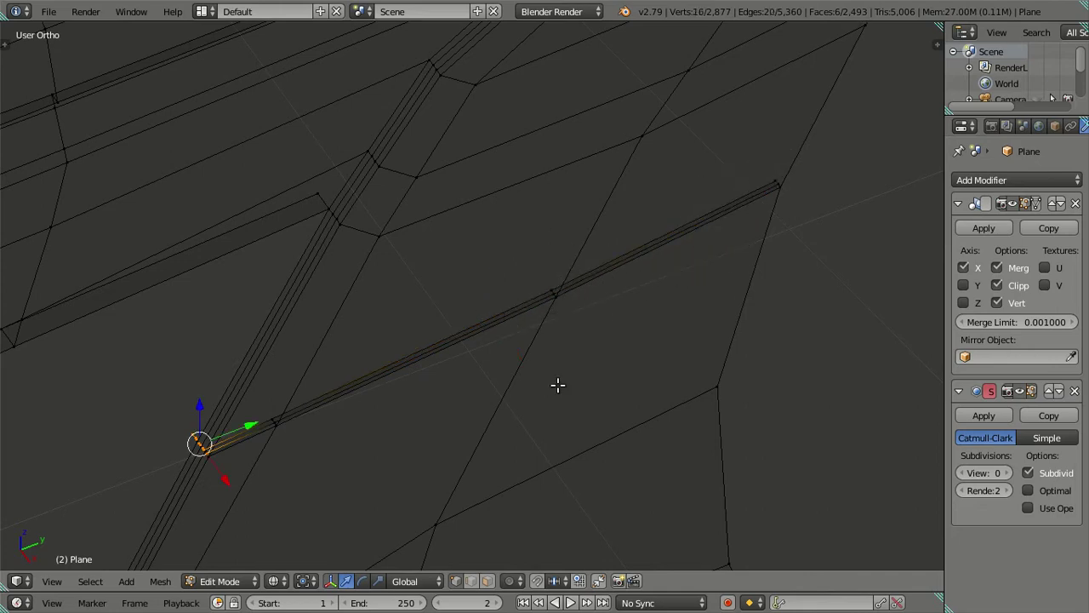
mouse_move(275, 462)
shift+middle_down()
mouse_move(463, 391)
mouse_move(535, 347)
mouse_move(467, 433)
mouse_move(523, 351)
mouse_move(475, 382)
shift+middle_up()
scroll(463, 391, up, 3)
drag(470, 389, 489, 386)
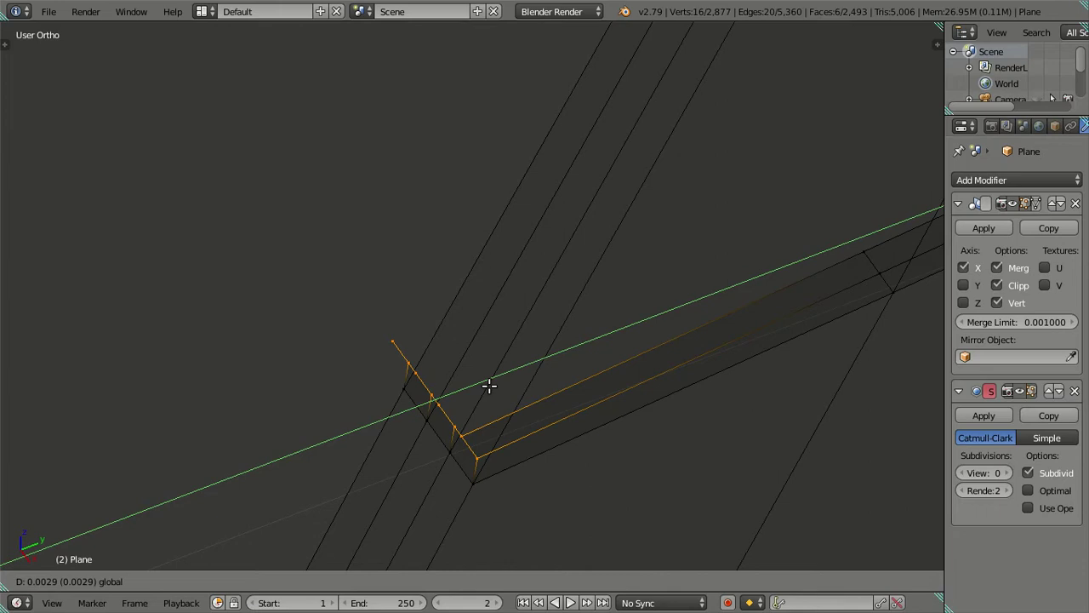
drag(489, 385, 489, 386)
Step: Select the strip's long edge loop, keep only its end vertices, and centre the view on them
key(a)
alt+shift+right_click(600, 374)
middle_drag(569, 389, 263, 467)
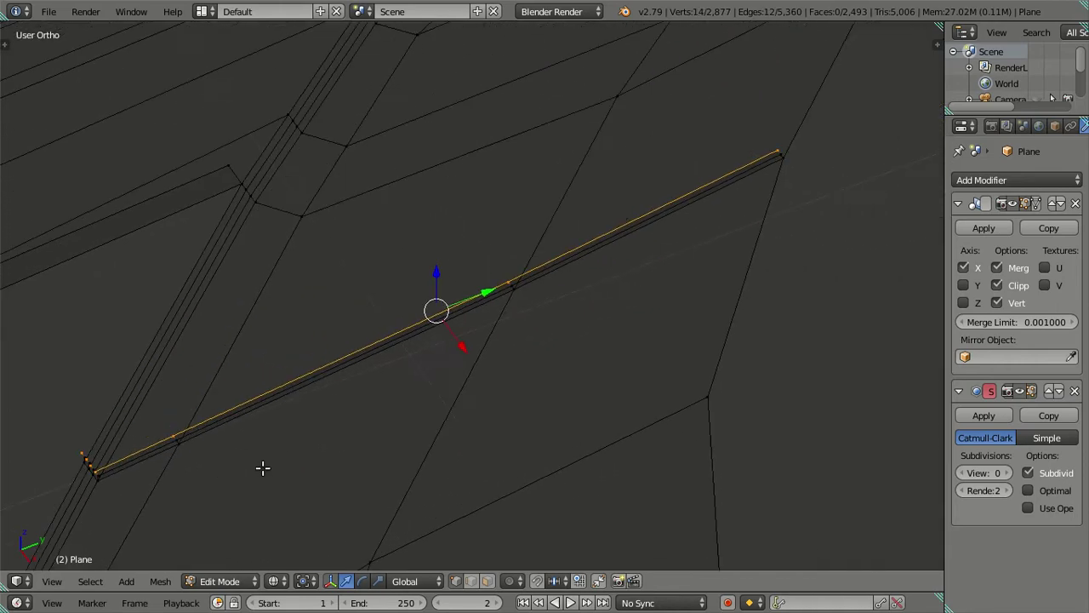
key(c)
middle_drag(171, 407, 800, 137)
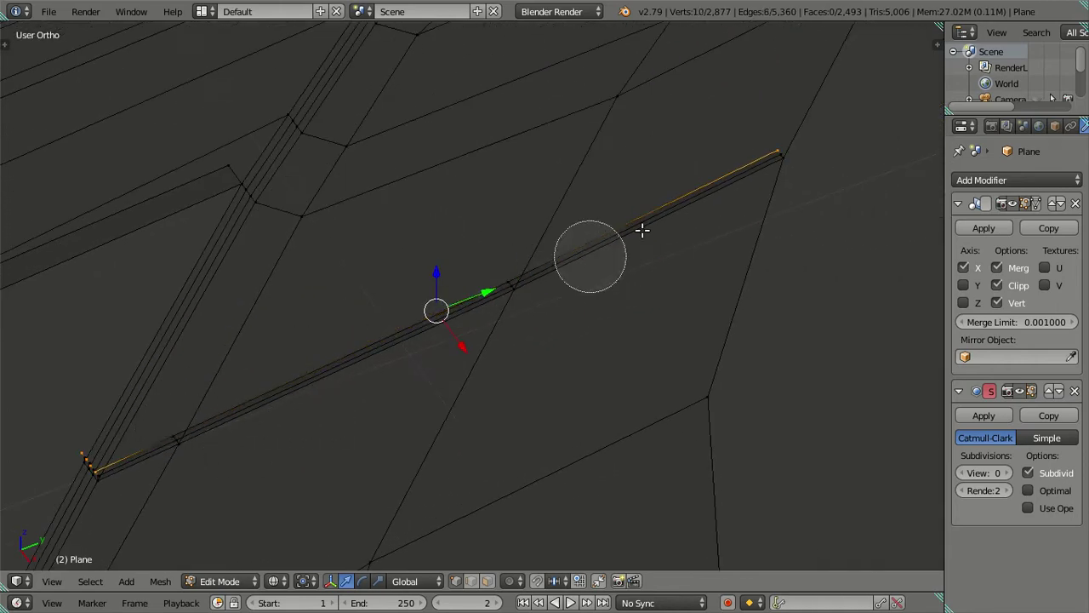
key(Escape)
key(KP_Decimal)
mouse_move(532, 280)
middle_down()
mouse_move(434, 316)
mouse_move(479, 316)
middle_up()
scroll(459, 318, up, 2)
scroll(450, 358, up, 1)
Step: Slide the selected end vertices along Y to line up with the neighbouring loops
scroll(445, 358, up, 2)
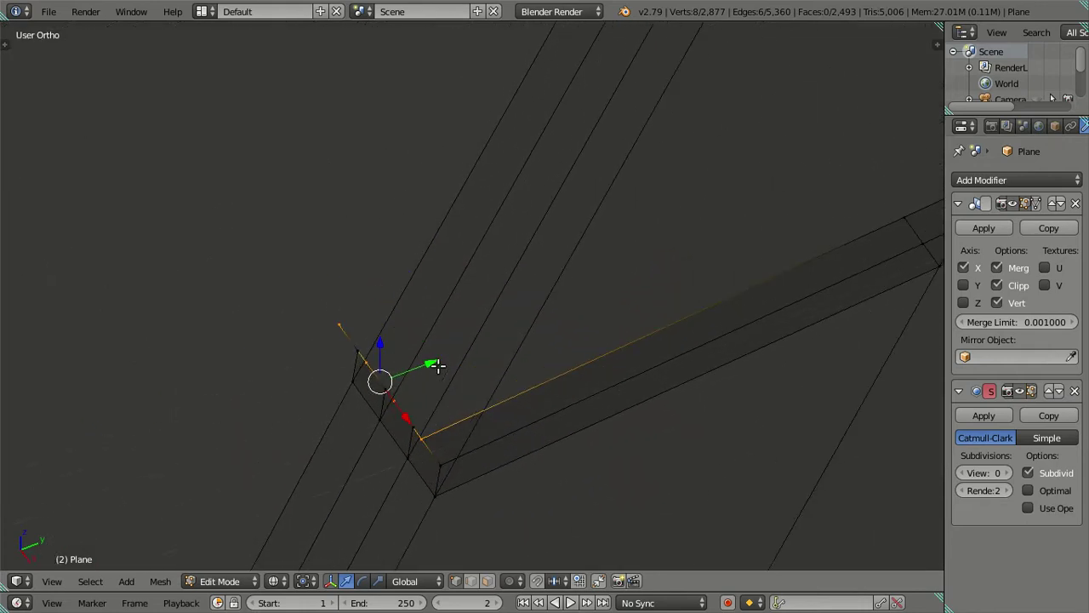
key(g)
key(y)
click(457, 354)
Step: Move the same vertices along X, viewed from the strip's end
mouse_move(457, 355)
middle_down()
mouse_move(427, 395)
mouse_move(516, 367)
mouse_move(531, 350)
mouse_move(557, 367)
mouse_move(535, 413)
mouse_move(543, 395)
mouse_move(502, 417)
mouse_move(476, 411)
mouse_move(494, 383)
middle_up()
scroll(473, 382, down, 2)
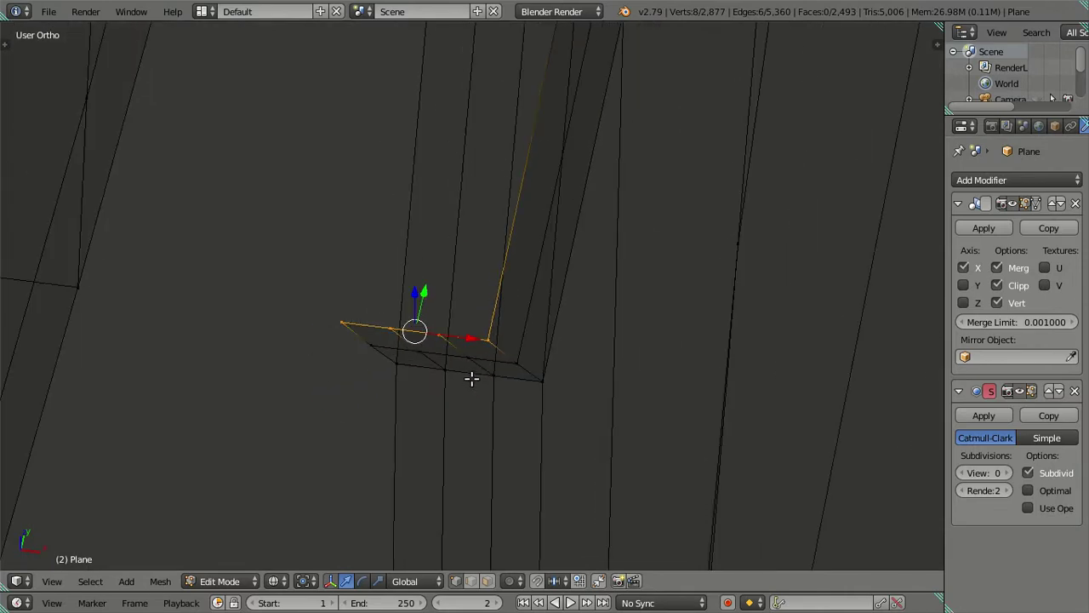
mouse_move(472, 379)
middle_down()
mouse_move(445, 365)
mouse_move(435, 377)
mouse_move(466, 414)
mouse_move(470, 295)
middle_up()
key(g)
key(x)
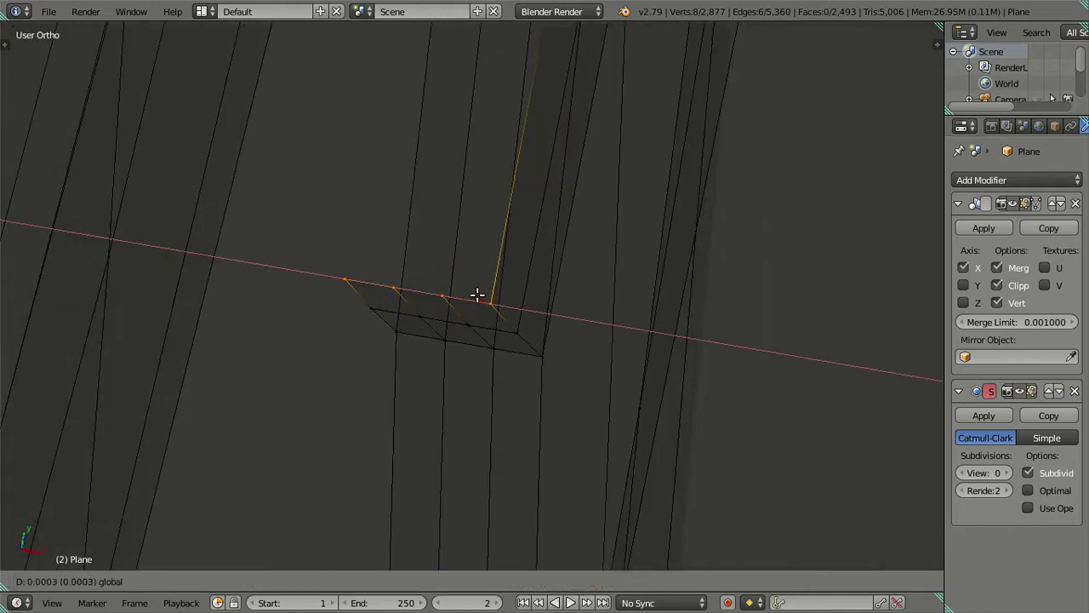
click(472, 298)
Step: Circle-select the end plane's vertices and shift them along X
mouse_move(459, 314)
middle_down()
mouse_move(448, 326)
mouse_move(441, 304)
middle_up()
right_click(451, 337)
key(c)
drag(263, 268, 297, 317)
drag(330, 284, 448, 327)
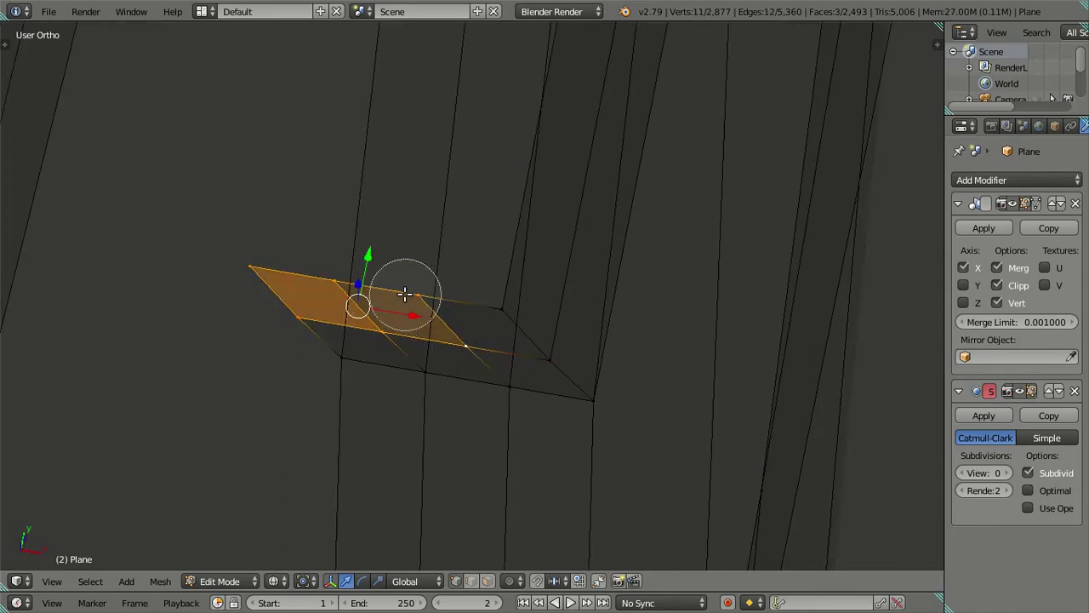
right_click(447, 327)
key(g)
key(x)
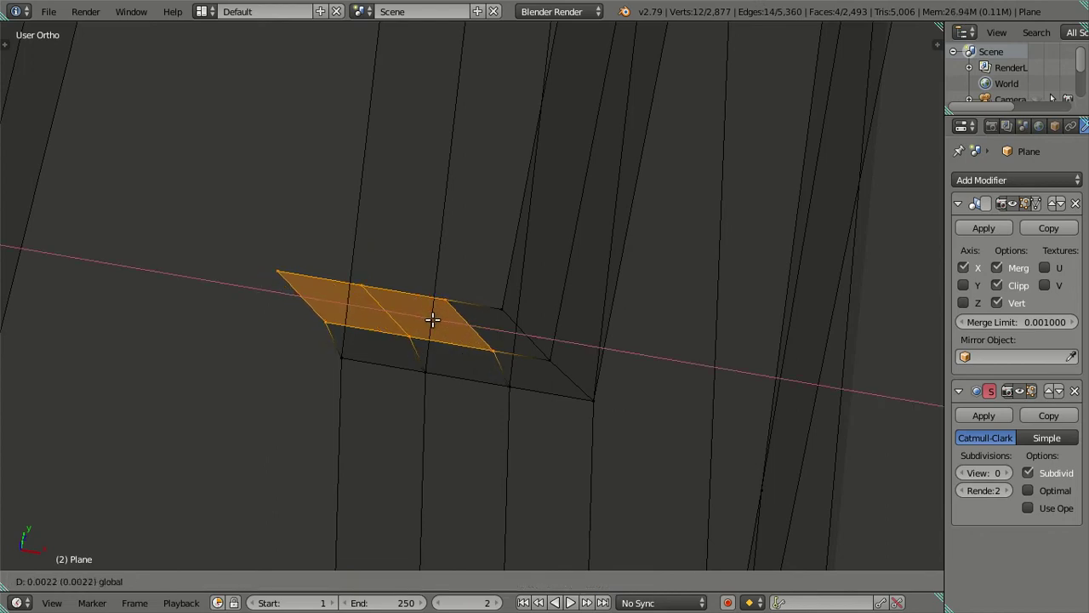
click(432, 319)
Step: Deselect the plane's right-end vertices and move the remaining ones along X
key(c)
middle_drag(514, 355, 472, 320)
right_click(473, 320)
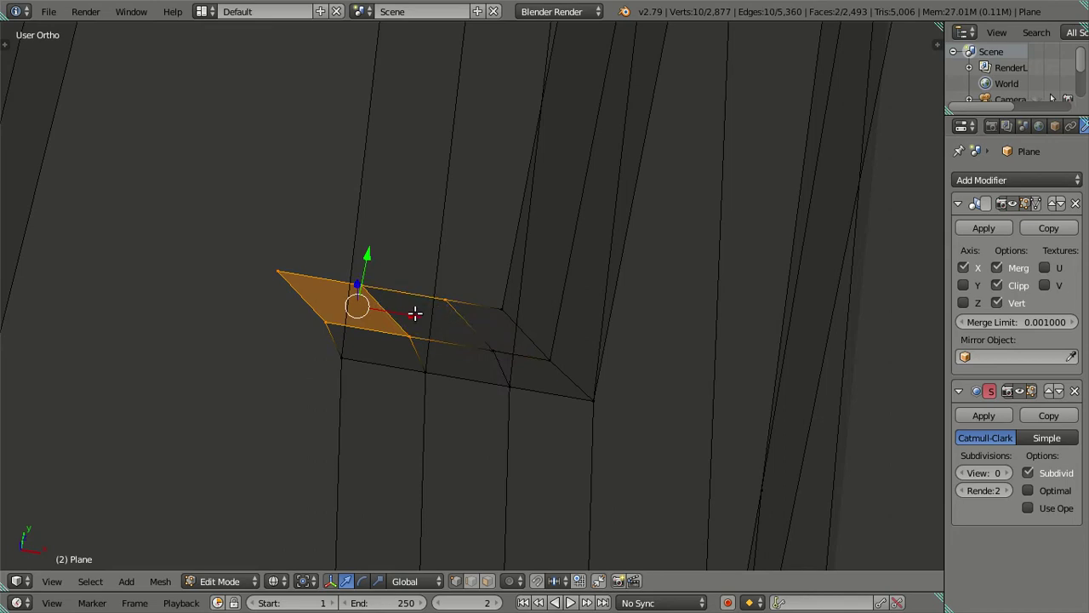
key(g)
key(x)
click(440, 320)
Step: Deselect the right-end and lower vertices, then slide the corner pair about 0.0048 along X
key(c)
middle_click(479, 303)
right_click(479, 303)
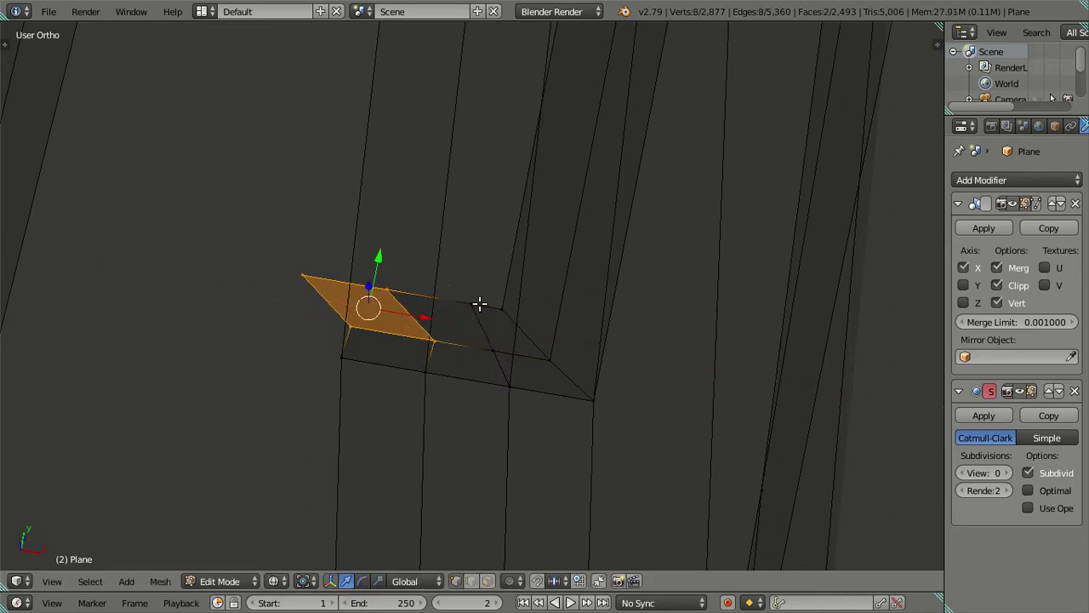
key(c)
middle_click(435, 340)
right_click(435, 340)
key(c)
middle_click(367, 330)
right_click(366, 330)
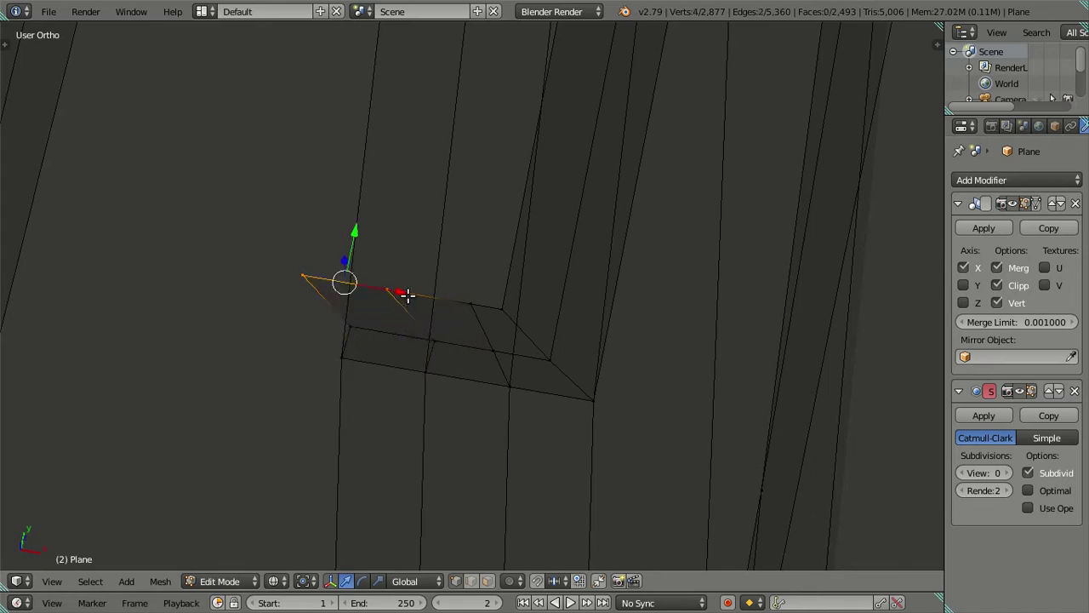
drag(407, 295, 433, 297)
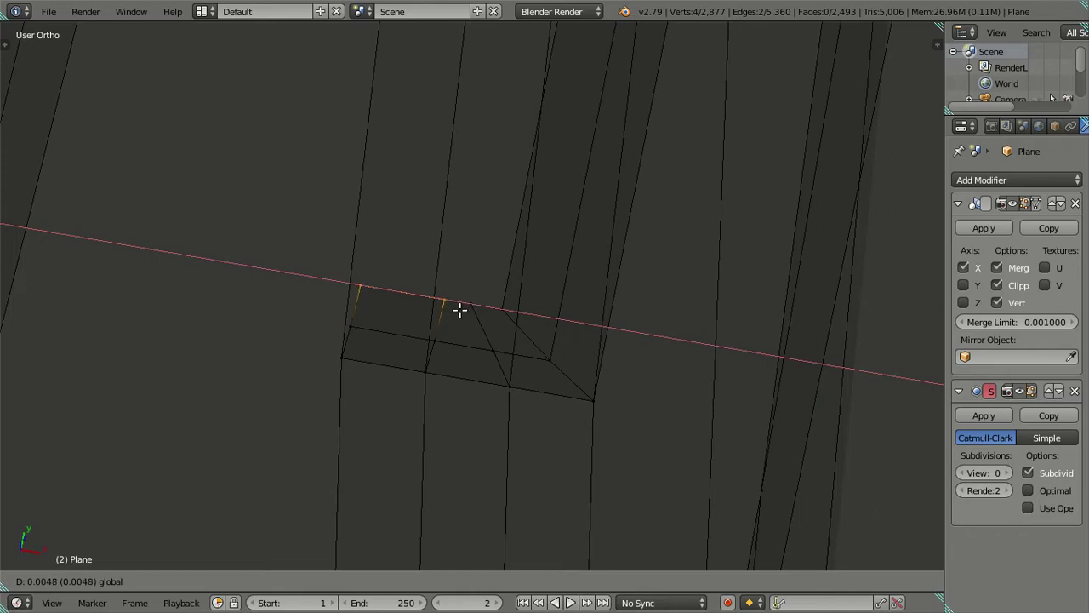
drag(460, 310, 469, 323)
Step: Clear the selection and set the Subdivision Surface View level to 2
key(x)
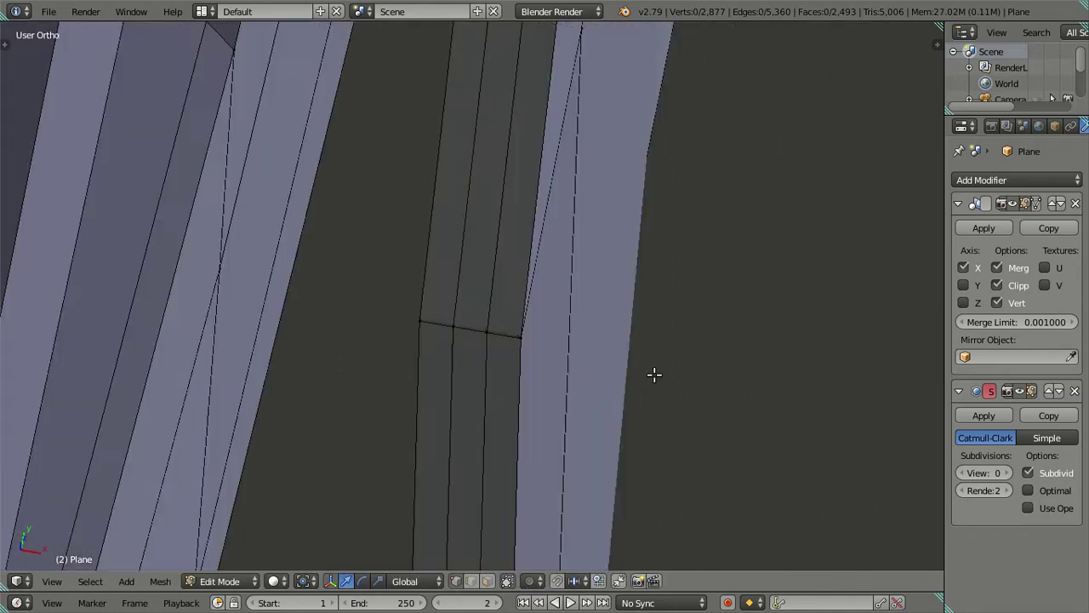
middle_drag(654, 374, 588, 335)
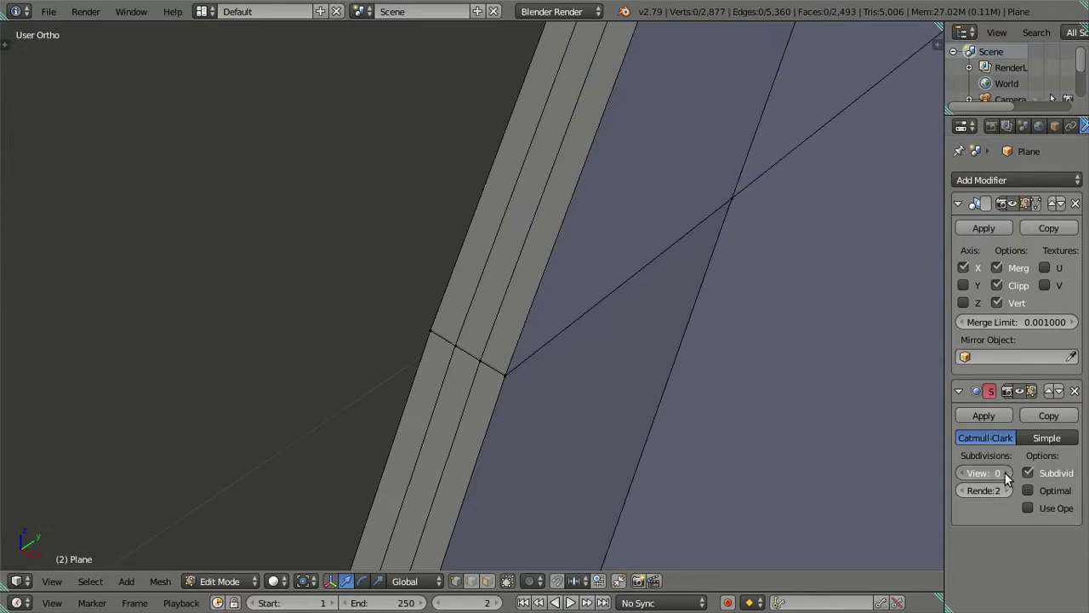
double_click(1007, 473)
middle_drag(651, 433, 588, 344)
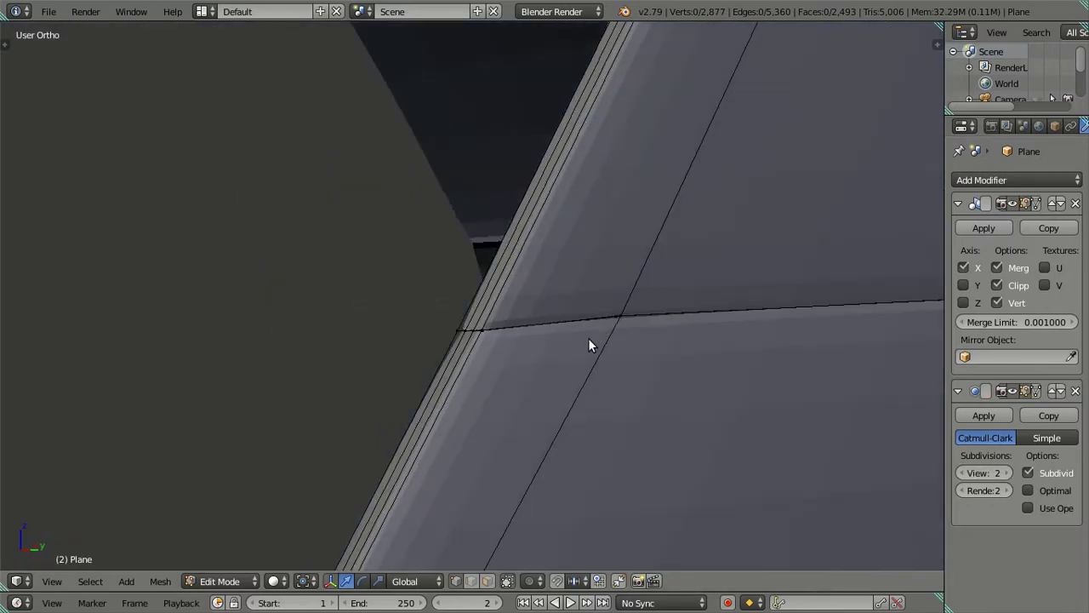
Step: Inspect the smoothed car body from below in Object Mode, then return to Edit Mode
key(Tab)
scroll(553, 349, down, 4)
scroll(514, 359, down, 3)
scroll(524, 351, down, 2)
mouse_move(582, 357)
middle_down()
mouse_move(471, 377)
mouse_move(483, 317)
mouse_move(533, 338)
mouse_move(515, 326)
middle_up()
scroll(515, 326, up, 2)
key(Tab)
mouse_move(596, 326)
middle_down()
mouse_move(566, 339)
mouse_move(596, 389)
mouse_move(576, 358)
mouse_move(497, 354)
mouse_move(513, 287)
mouse_move(459, 324)
mouse_move(443, 314)
mouse_move(527, 319)
mouse_move(515, 355)
mouse_move(550, 503)
mouse_move(574, 361)
mouse_move(495, 386)
mouse_move(316, 309)
middle_up()
scroll(497, 354, down, 2)
Step: Check the smoothed front side again, then return to Edit Mode in top orthographic view
mouse_move(420, 335)
middle_down()
mouse_move(578, 324)
mouse_move(510, 383)
middle_up()
scroll(507, 383, up, 2)
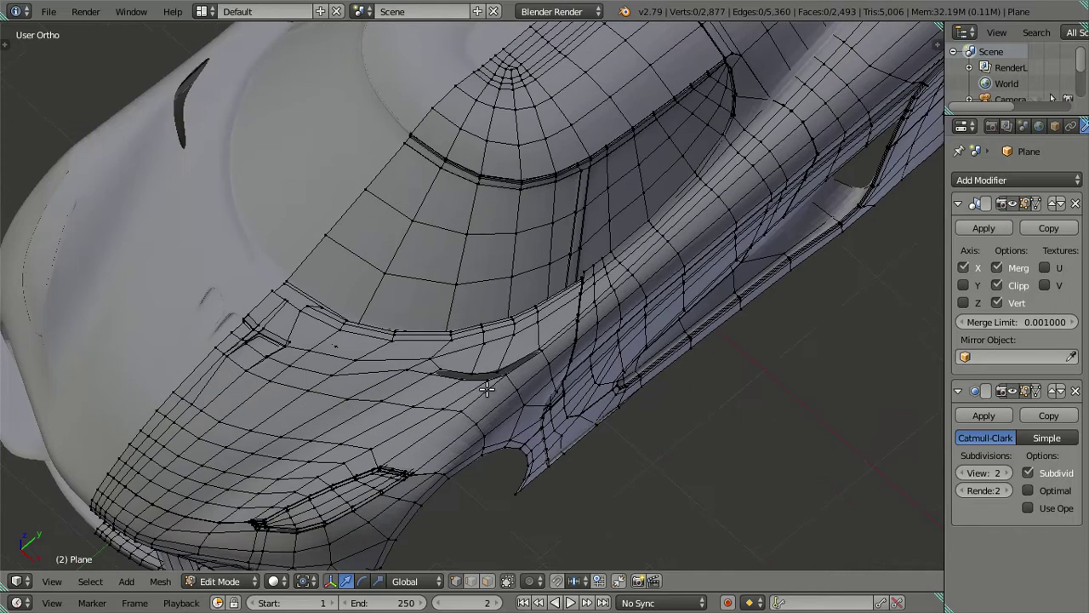
scroll(487, 389, up, 2)
scroll(539, 359, up, 2)
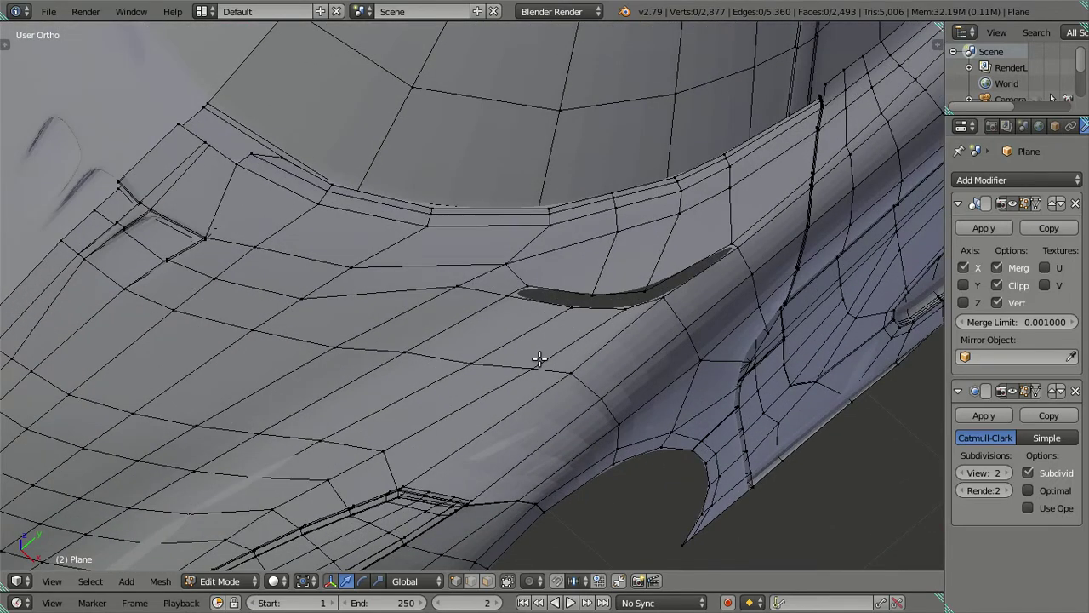
key(Tab)
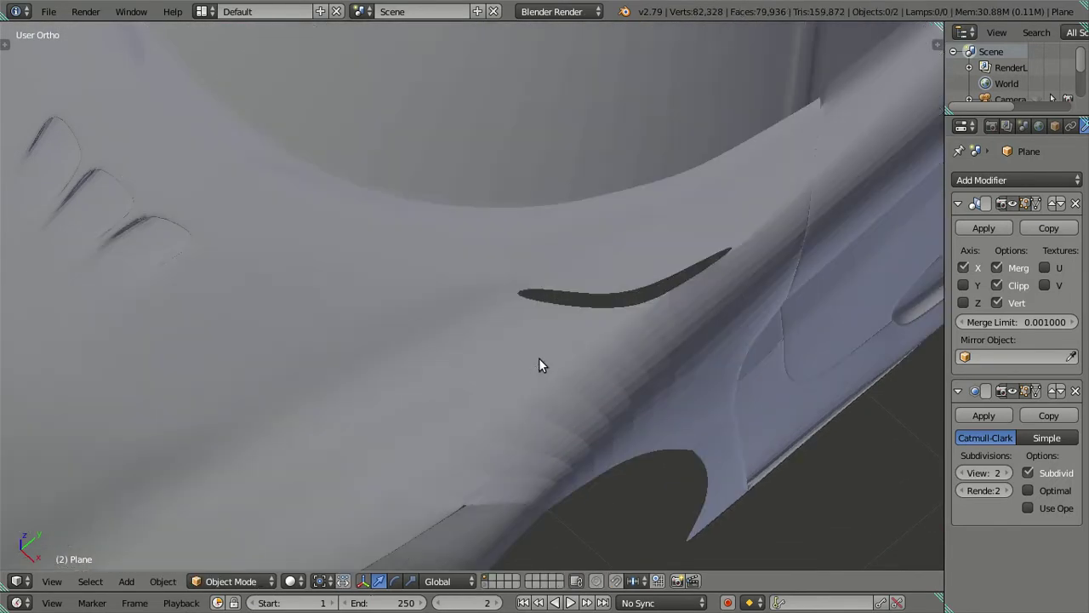
mouse_move(539, 364)
middle_down()
mouse_move(503, 336)
mouse_move(490, 305)
middle_up()
key(Tab)
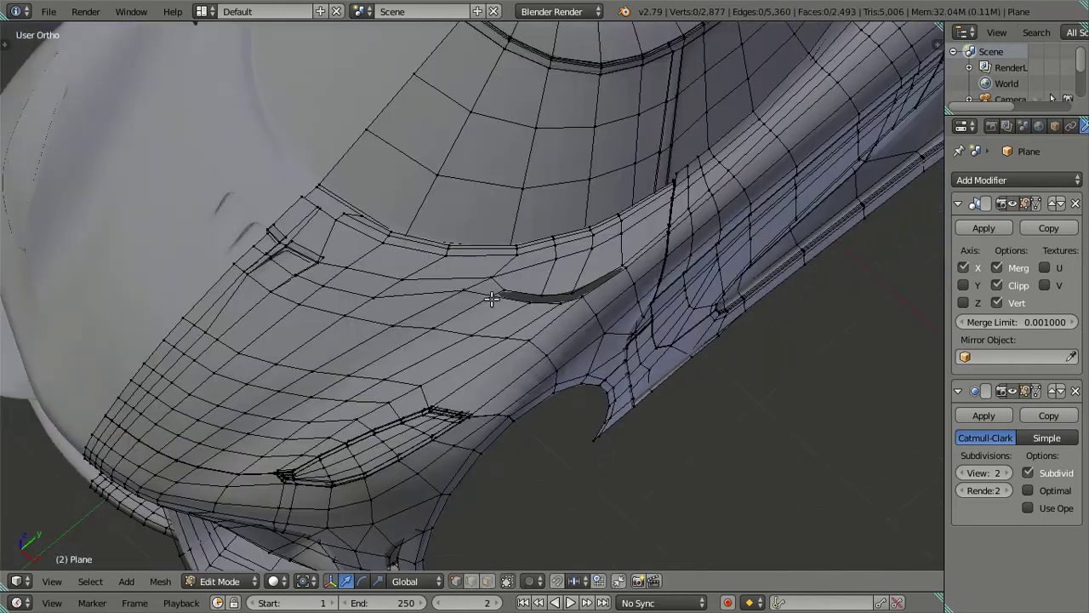
mouse_move(562, 293)
shift+middle_down()
mouse_move(357, 333)
mouse_move(323, 355)
mouse_move(360, 360)
shift+middle_up()
scroll(372, 356, down, 3)
scroll(372, 356, down, 2)
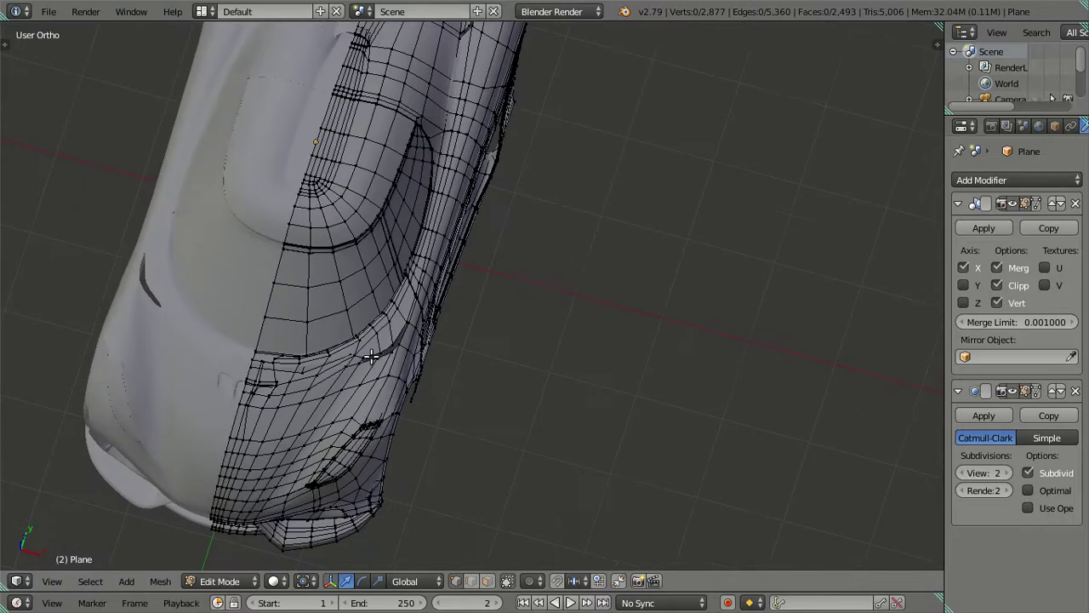
key(KP_7)
Step: Zoom in and reposition the vertex beside the curved vent slot
scroll(360, 382, up, 2)
scroll(360, 387, up, 1)
scroll(420, 366, up, 1)
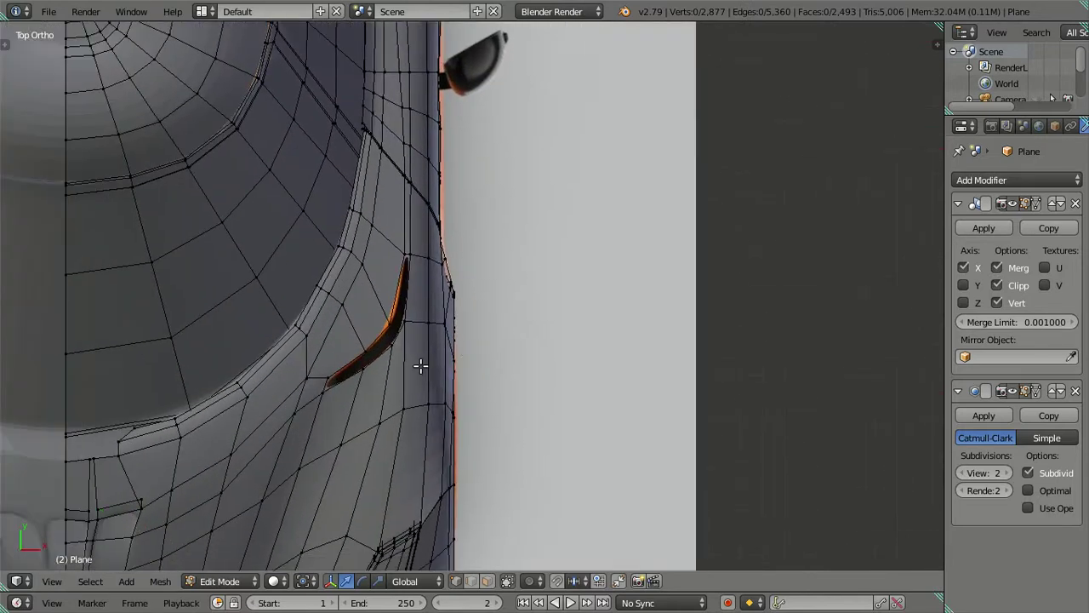
scroll(421, 366, up, 1)
scroll(425, 377, up, 1)
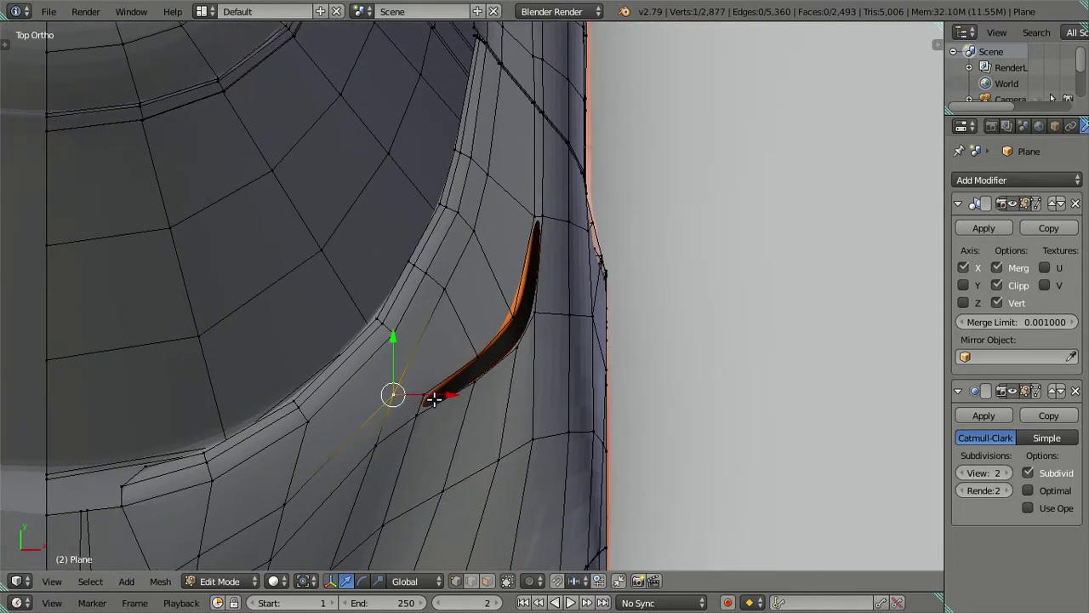
key(g)
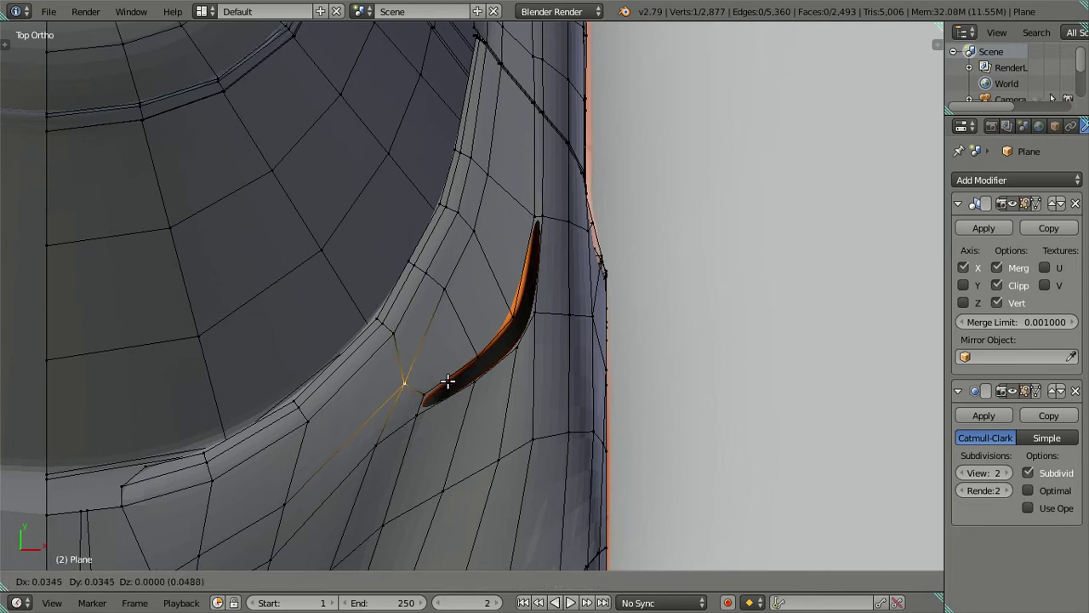
key(Escape)
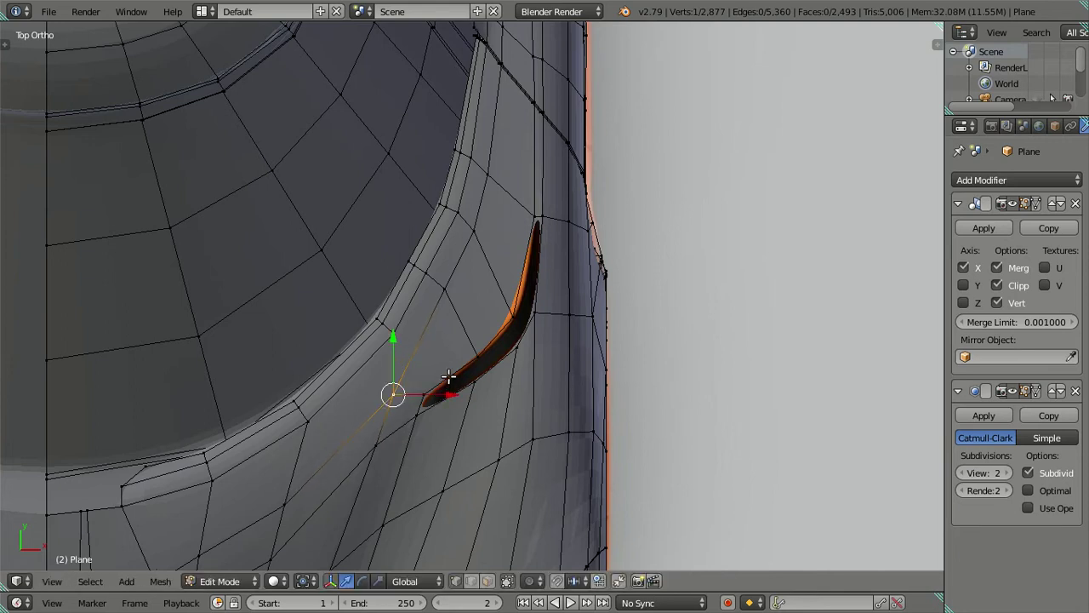
key(g)
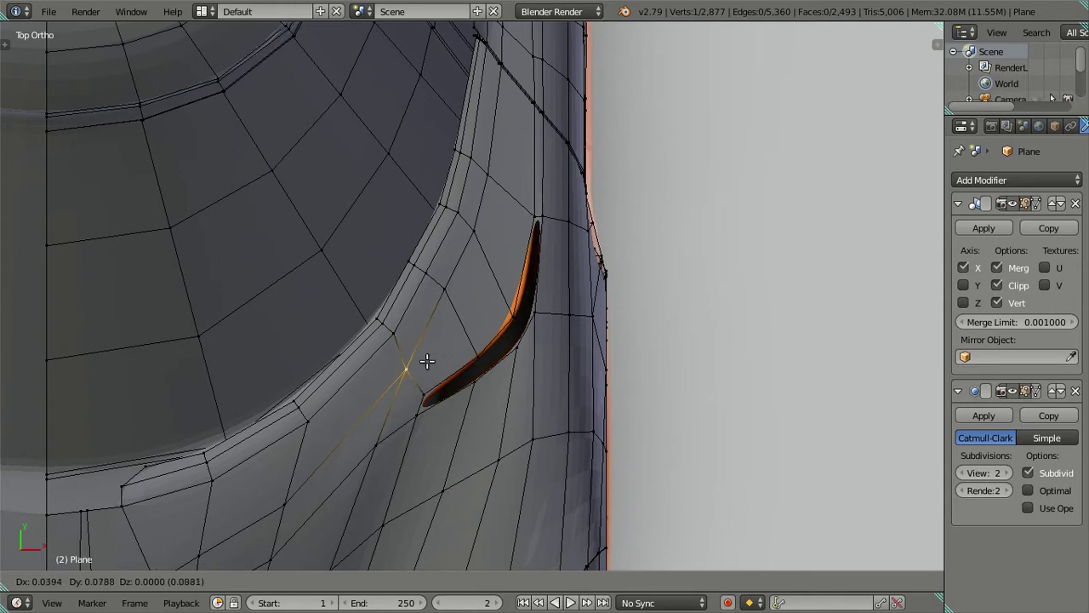
click(426, 361)
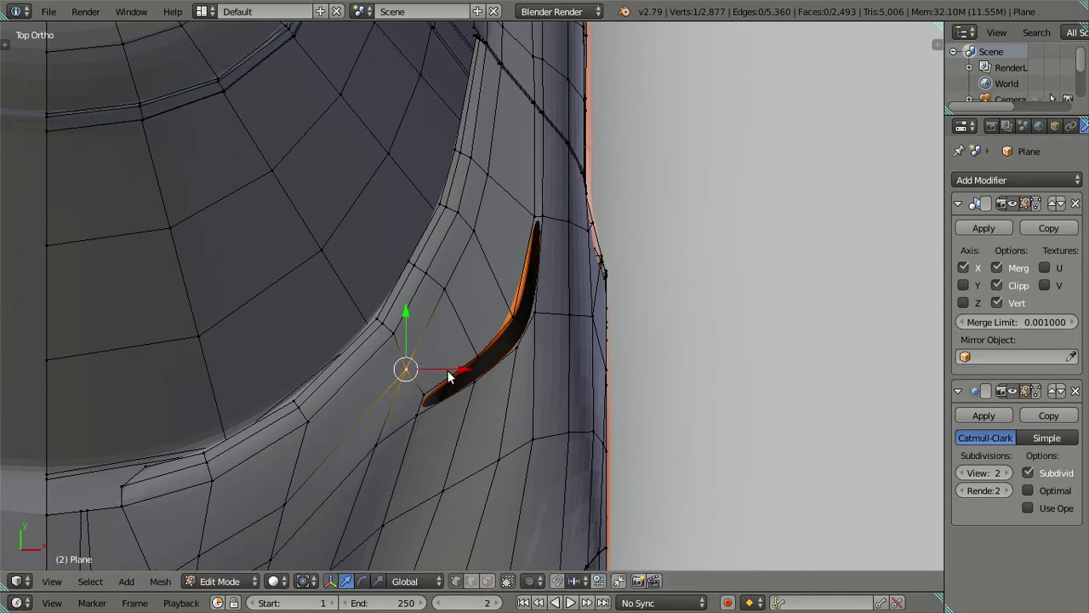
Step: Preview the smoothed result, then nudge the vent-side vertex again and clear the selection
key(Tab)
key(Tab)
key(Tab)
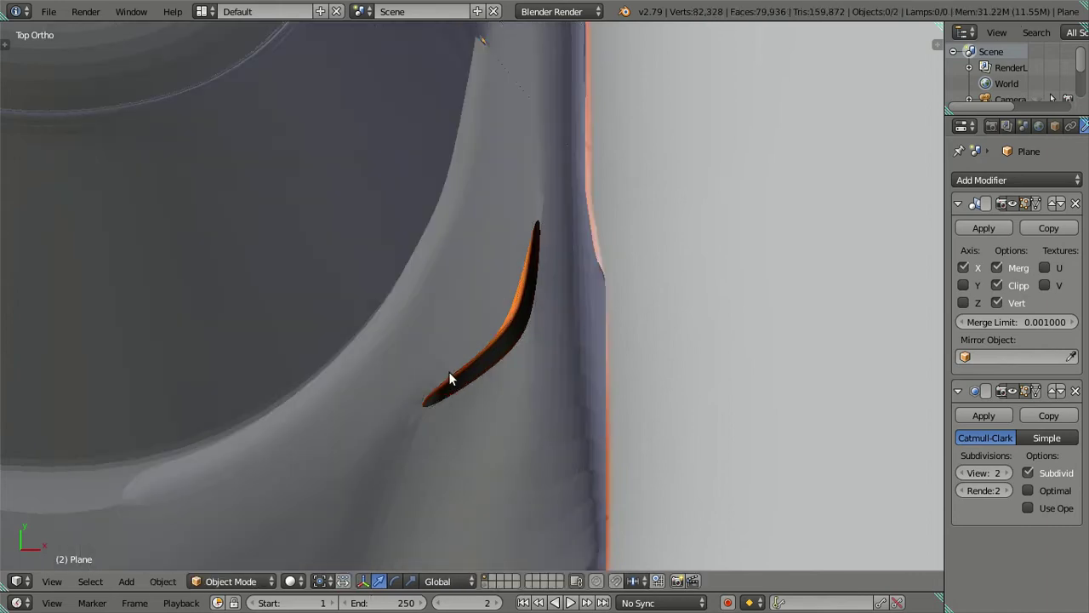
key(Tab)
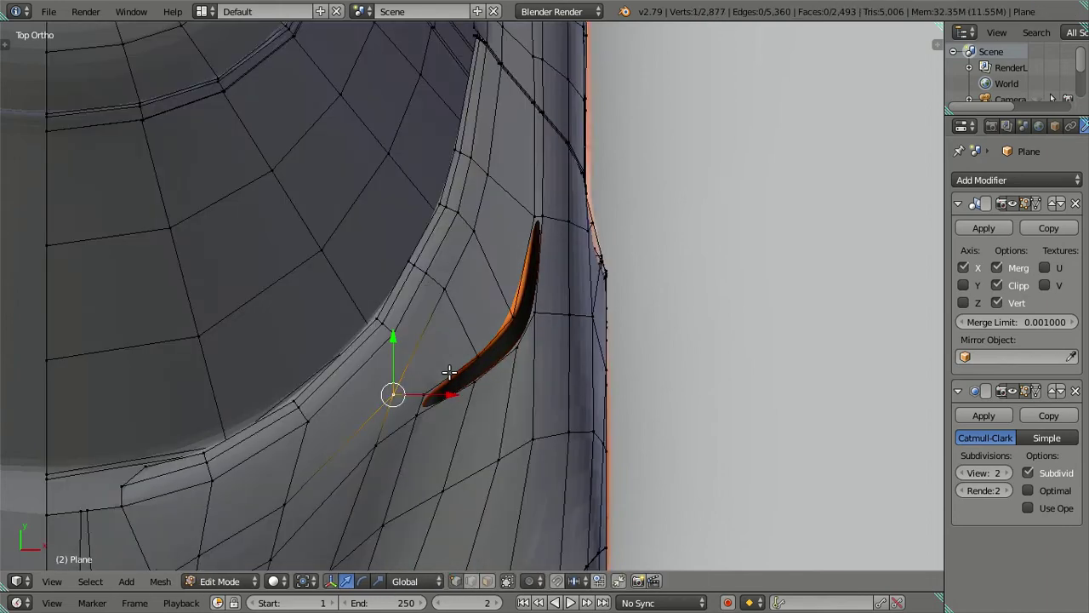
key(g)
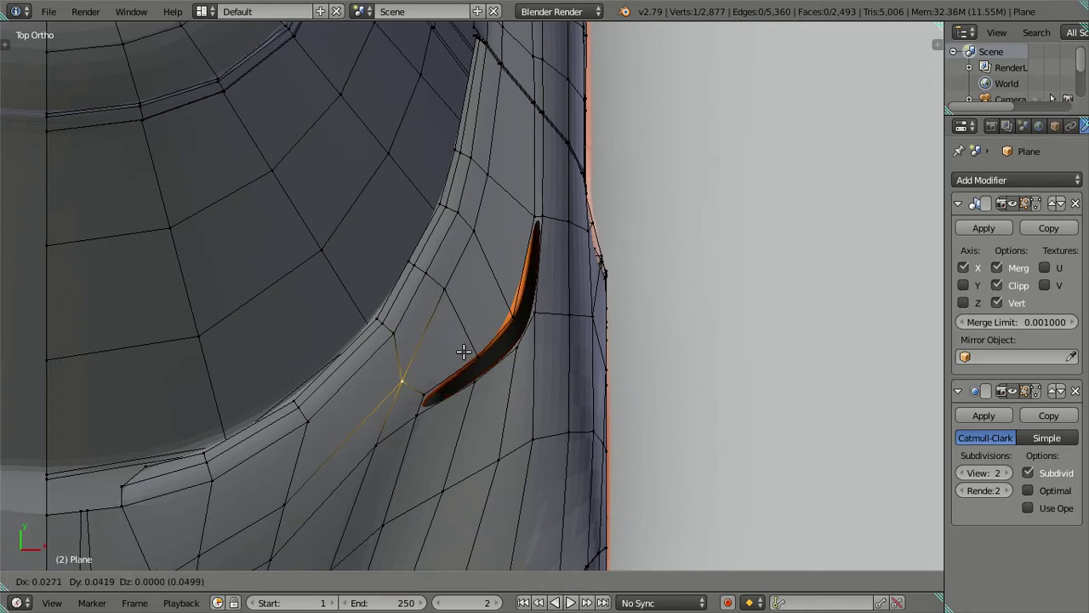
click(469, 339)
key(a)
Step: Zoom and pan to centre the vent slot in the view
shift+middle_drag(428, 394, 457, 367)
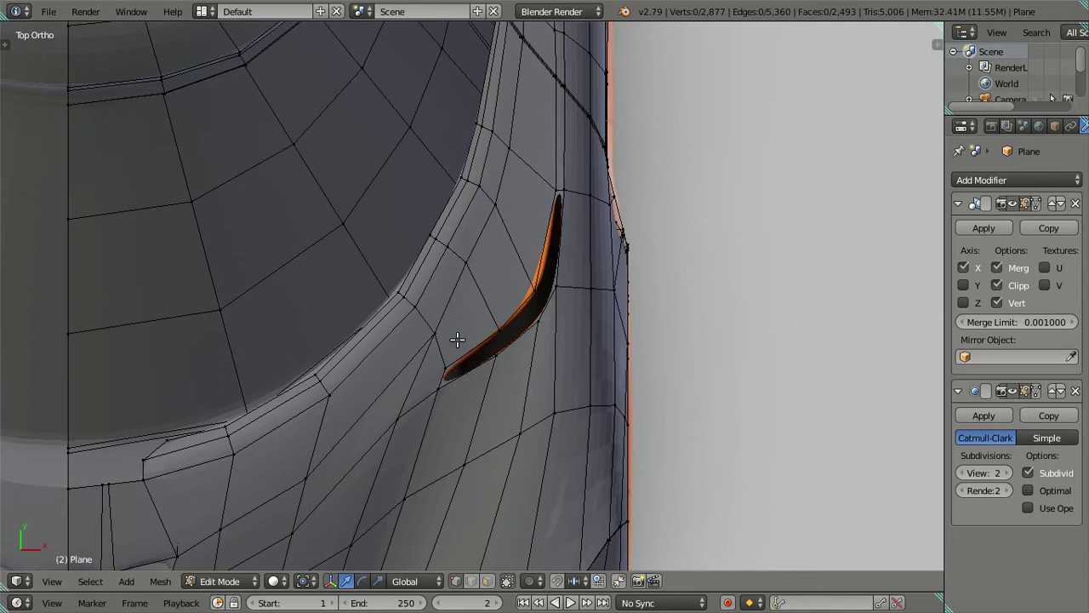
scroll(456, 340, down, 1)
scroll(451, 334, down, 1)
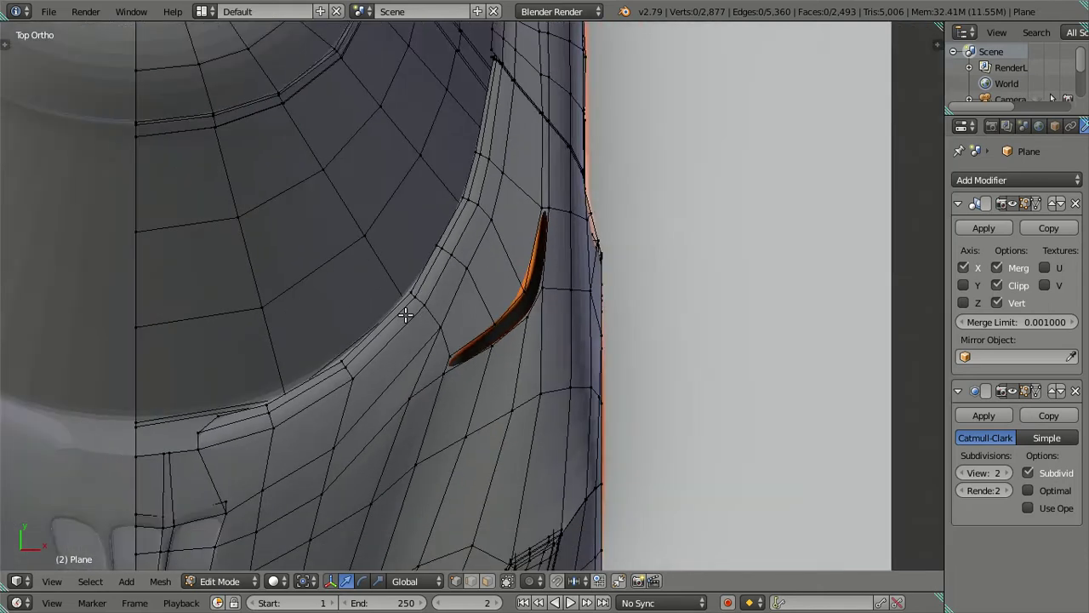
scroll(446, 331, down, 1)
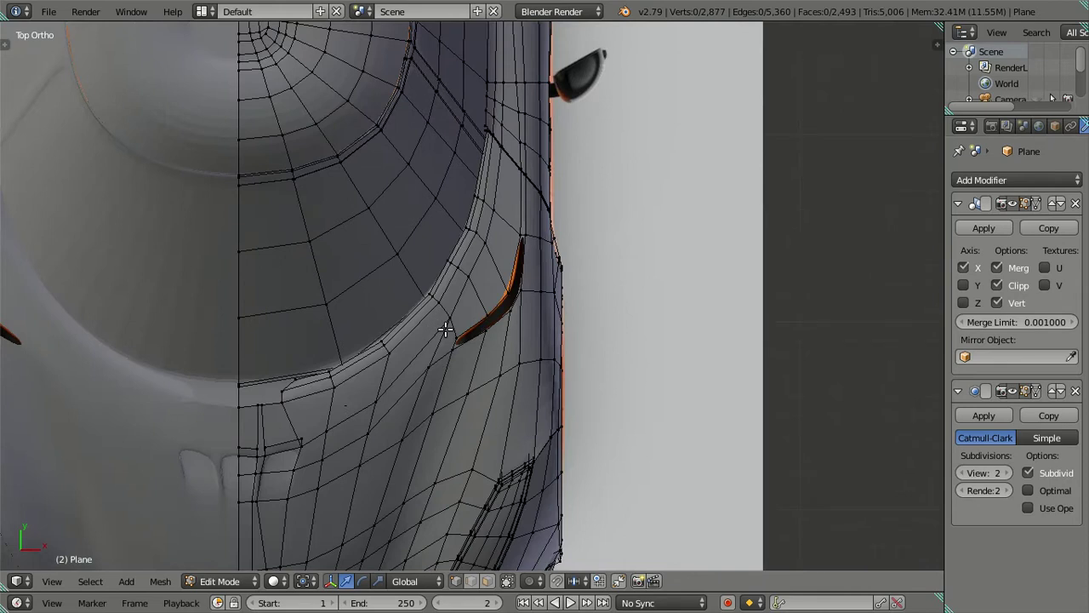
scroll(450, 398, down, 1)
scroll(450, 397, up, 1)
scroll(451, 398, down, 1)
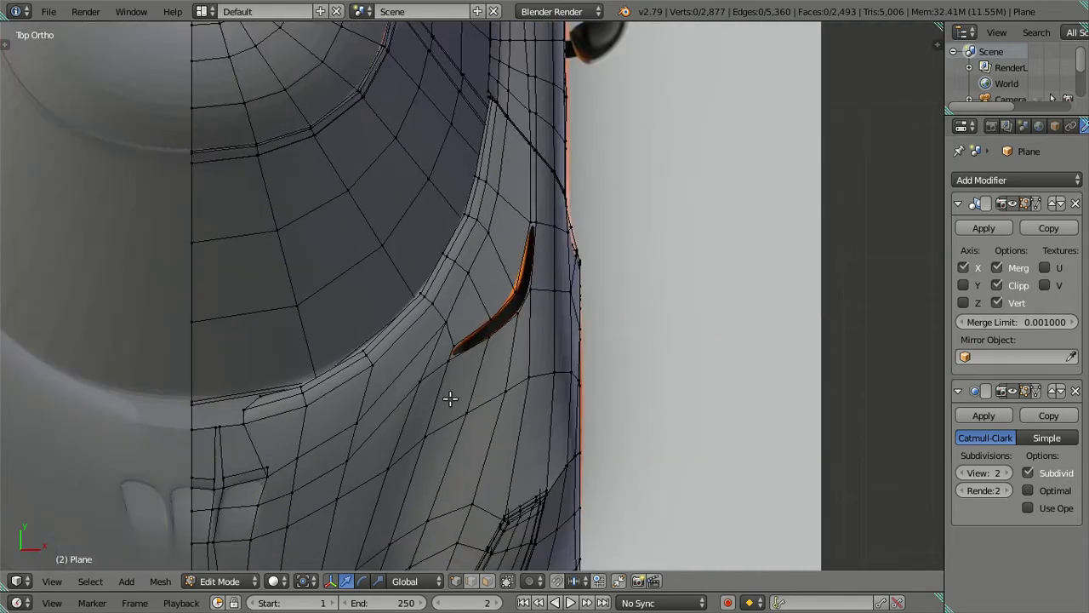
scroll(450, 398, down, 2)
scroll(448, 396, up, 4)
scroll(448, 396, up, 3)
scroll(444, 338, up, 2)
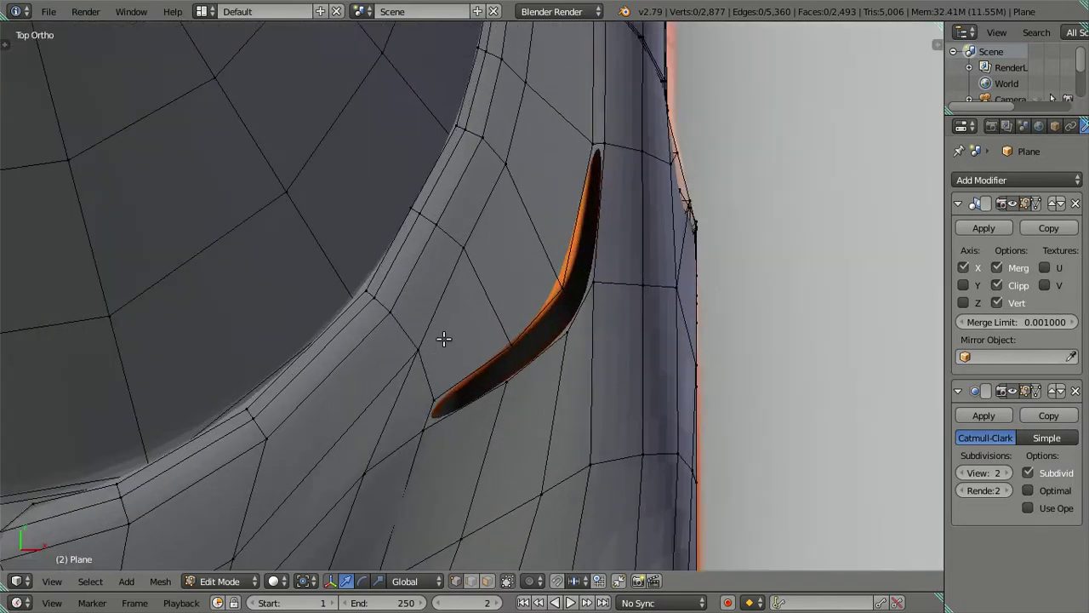
shift+middle_drag(409, 300, 383, 341)
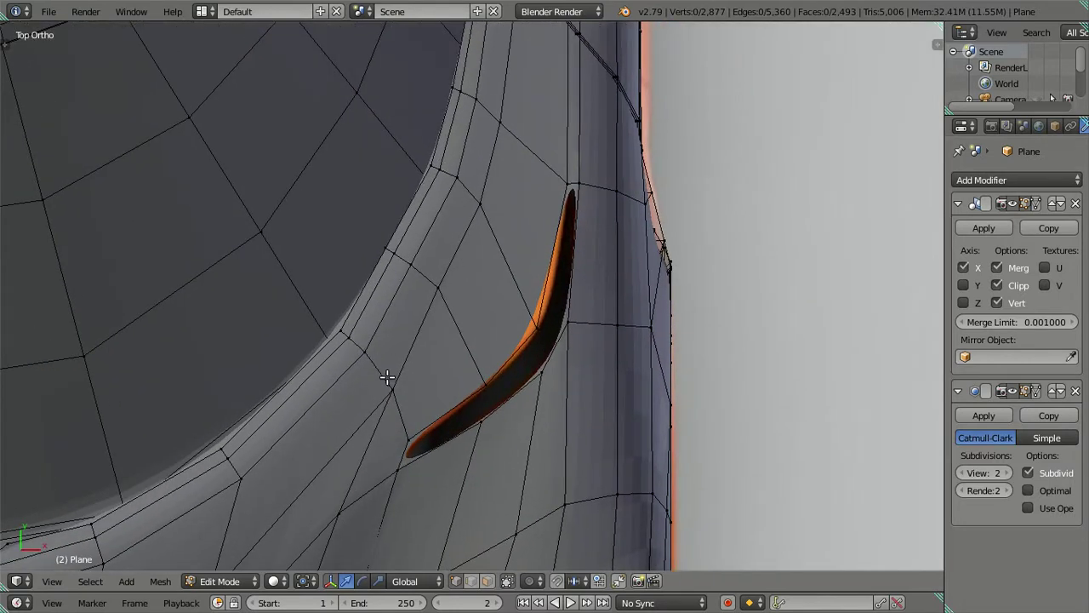
Step: Check a vertex beside the vent, then orbit to an angled User Ortho view of the body
right_click(388, 380)
key(a)
scroll(396, 363, down, 2)
shift+middle_drag(404, 375, 442, 283)
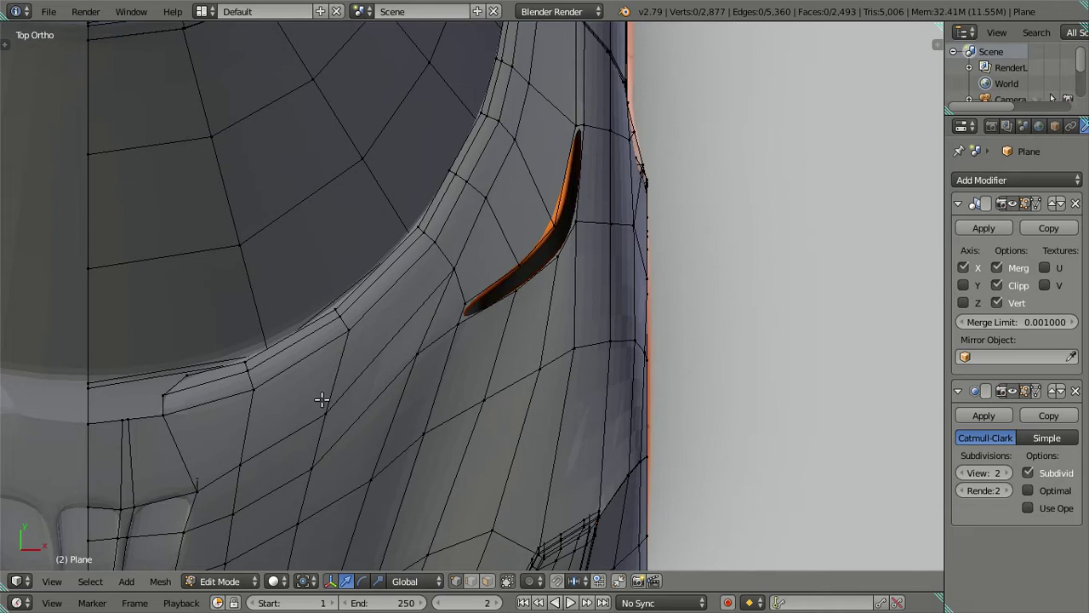
mouse_move(610, 359)
middle_down()
mouse_move(587, 426)
mouse_move(485, 343)
mouse_move(591, 394)
mouse_move(408, 349)
mouse_move(261, 329)
middle_up()
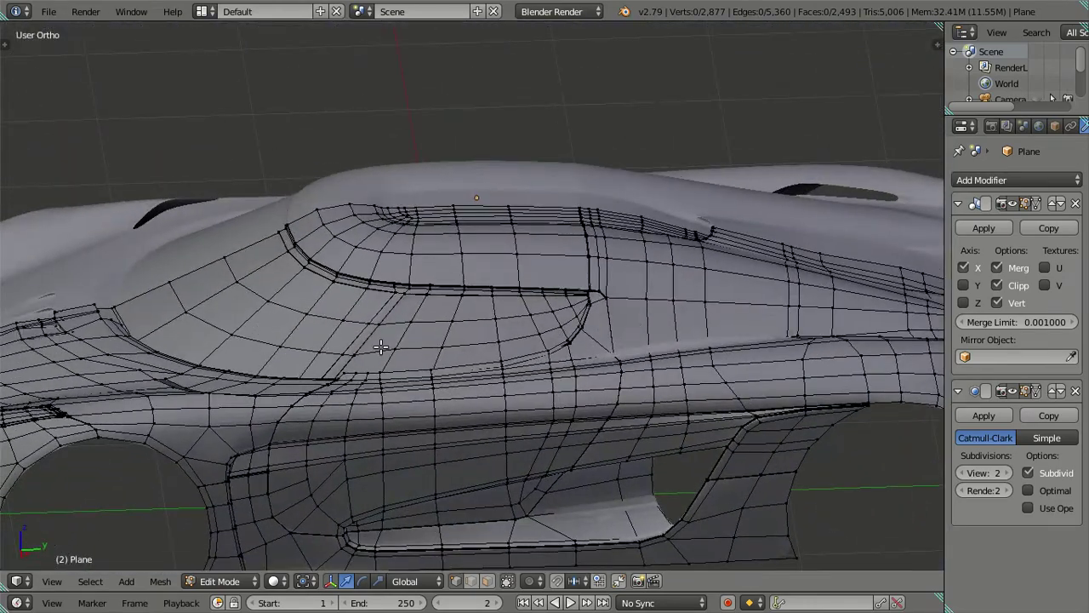
Step: Set the Subdivision Surface viewport level to 0 to reveal the body's coarse cage
middle_drag(381, 347, 377, 376)
key(Tab)
mouse_move(663, 405)
middle_down()
mouse_move(597, 412)
mouse_move(521, 400)
mouse_move(506, 358)
mouse_move(548, 368)
mouse_move(603, 407)
mouse_move(630, 462)
mouse_move(510, 399)
mouse_move(598, 418)
mouse_move(248, 377)
mouse_move(413, 393)
mouse_move(355, 303)
mouse_move(508, 406)
mouse_move(465, 417)
mouse_move(490, 349)
middle_up()
key(Tab)
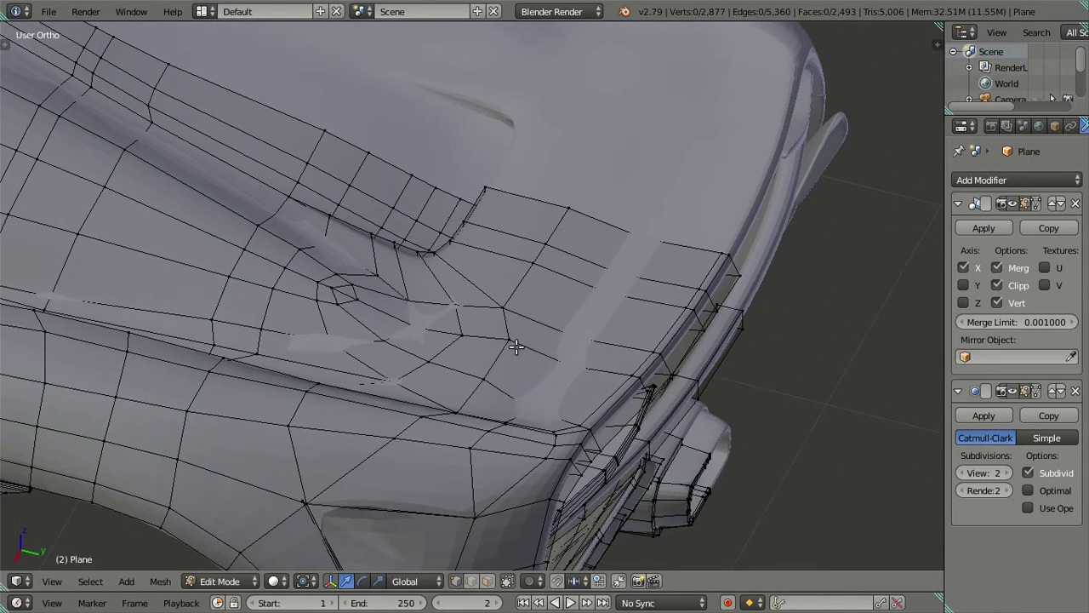
click(963, 473)
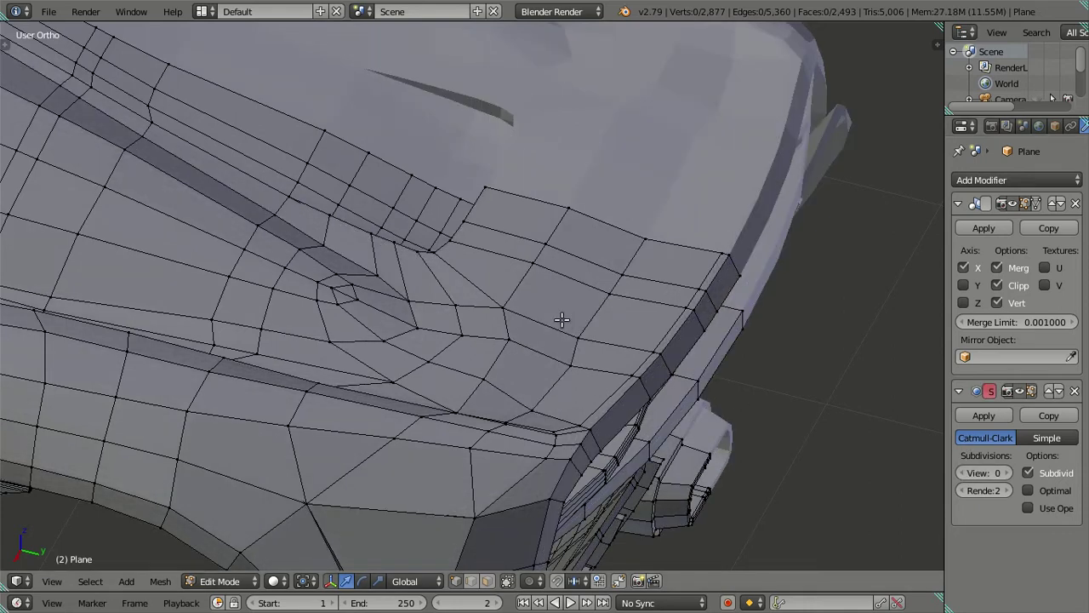
Step: Select the front panel's edge loops
alt+right_click(534, 273)
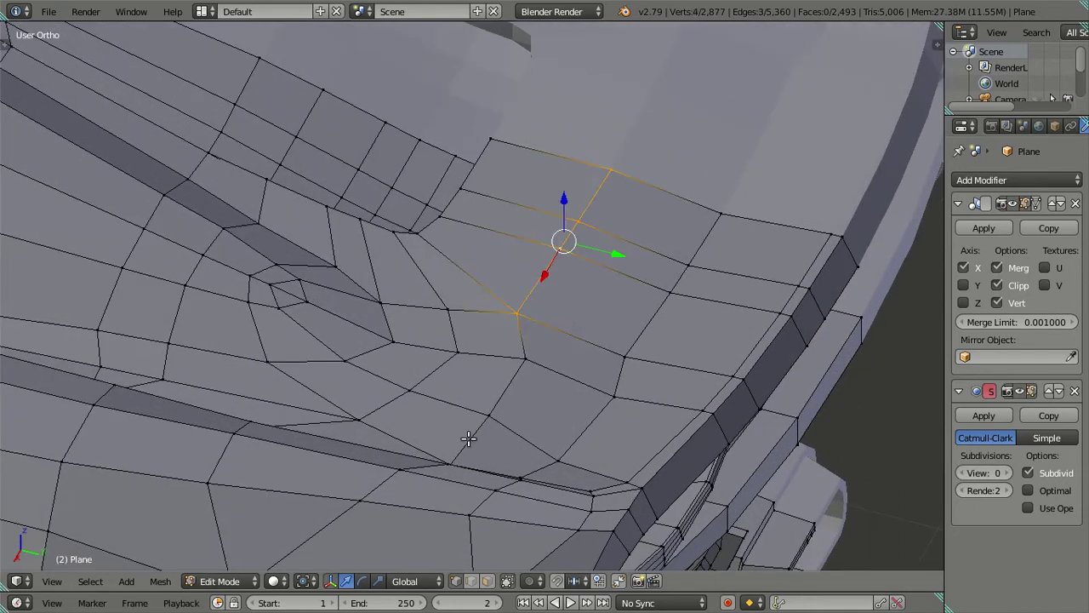
scroll(463, 446, down, 3)
shift+middle_drag(467, 445, 450, 319)
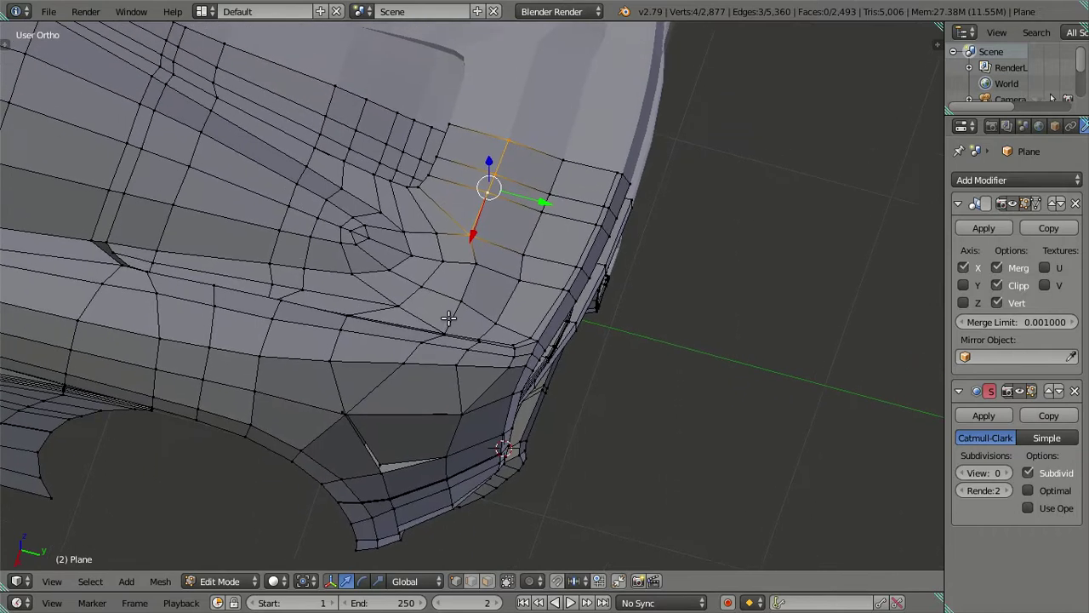
right_click(502, 141)
shift+middle_drag(464, 393, 454, 284)
scroll(454, 284, up, 1)
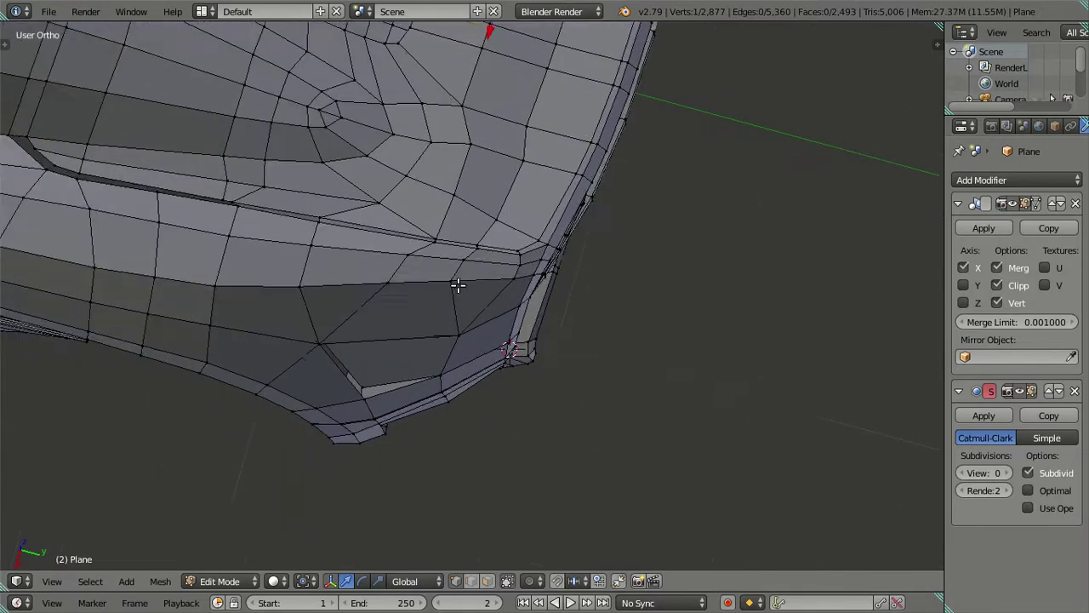
scroll(435, 220, up, 2)
alt+right_click(435, 220)
scroll(584, 327, up, 2)
shift+middle_drag(583, 328, 584, 350)
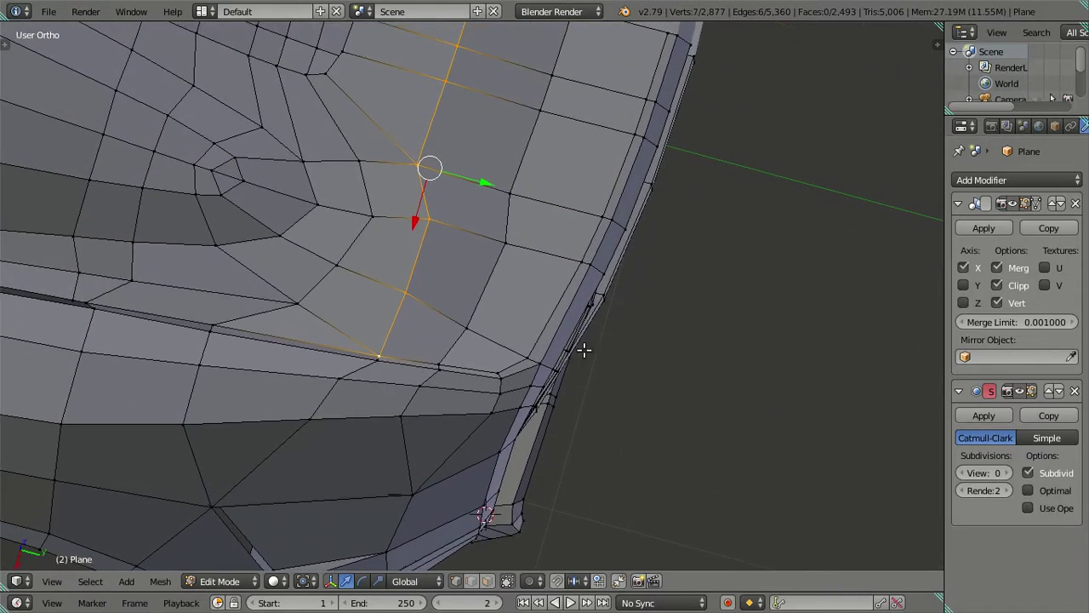
alt+shift+right_click(552, 306)
mouse_move(440, 358)
middle_down()
mouse_move(521, 252)
mouse_move(534, 378)
middle_up()
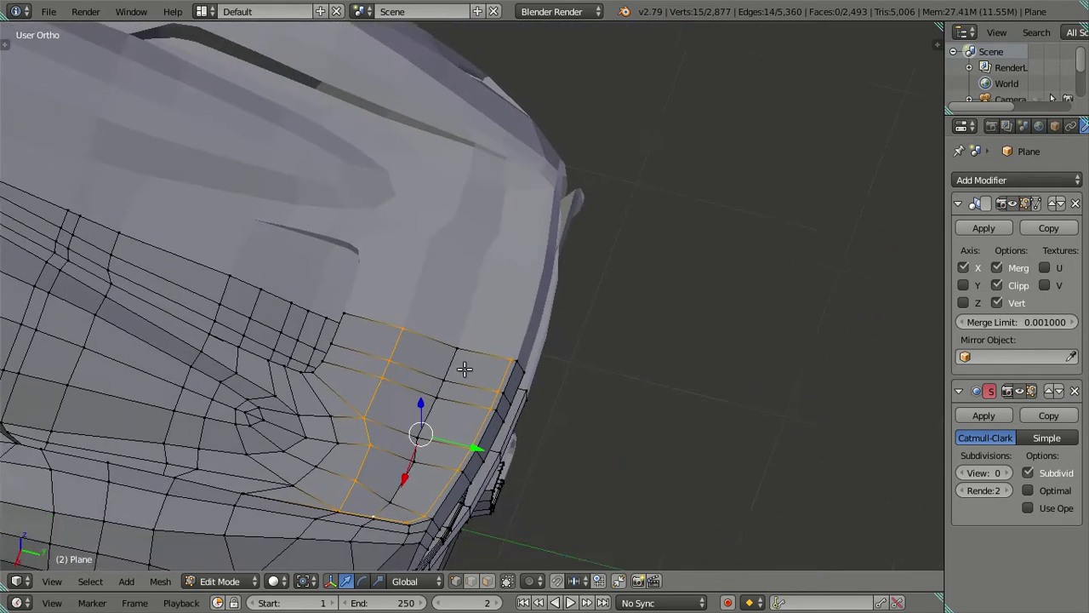
Step: Duplicate the selected loops in place and add more edge loops to the selection
key(shift+d)
right_click(564, 341)
scroll(456, 386, up, 2)
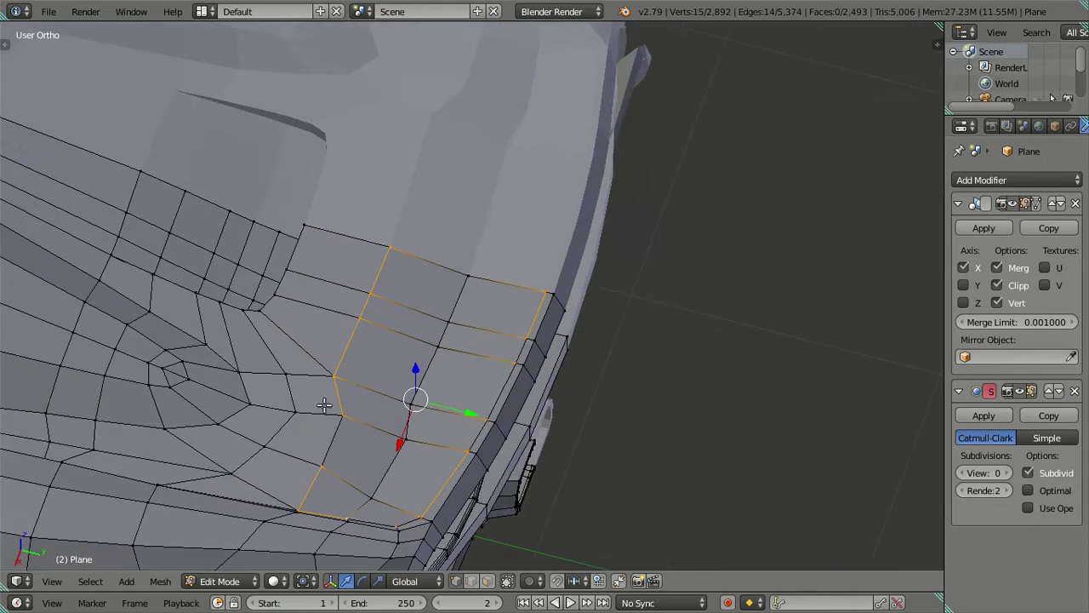
alt+shift+right_click(327, 438)
mouse_move(332, 438)
middle_down()
mouse_move(360, 426)
mouse_move(523, 428)
mouse_move(483, 397)
mouse_move(523, 430)
mouse_move(460, 323)
mouse_move(477, 392)
mouse_move(457, 375)
mouse_move(451, 408)
mouse_move(507, 318)
mouse_move(520, 350)
mouse_move(527, 328)
middle_up()
Step: In wireframe, extrude the loops and move them along Z
key(z)
key(e)
key(Escape)
key(g)
key(z)
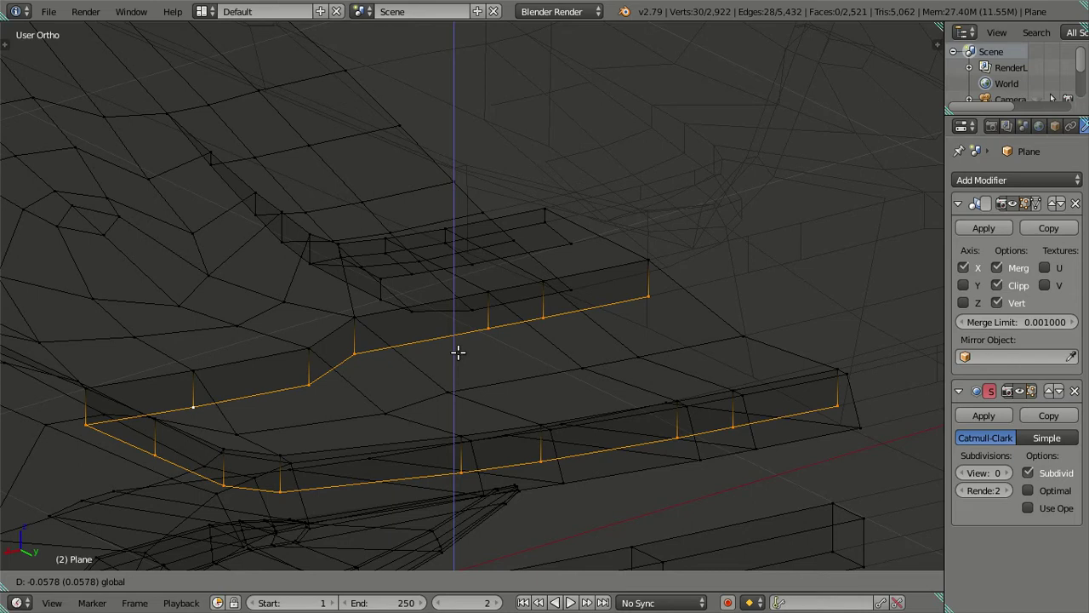
Step: Confirm the extruded edges lowered by 0.0578 and reframe the view
click(458, 352)
middle_drag(458, 351, 469, 357)
scroll(469, 358, up, 2)
scroll(448, 343, up, 2)
scroll(443, 341, up, 1)
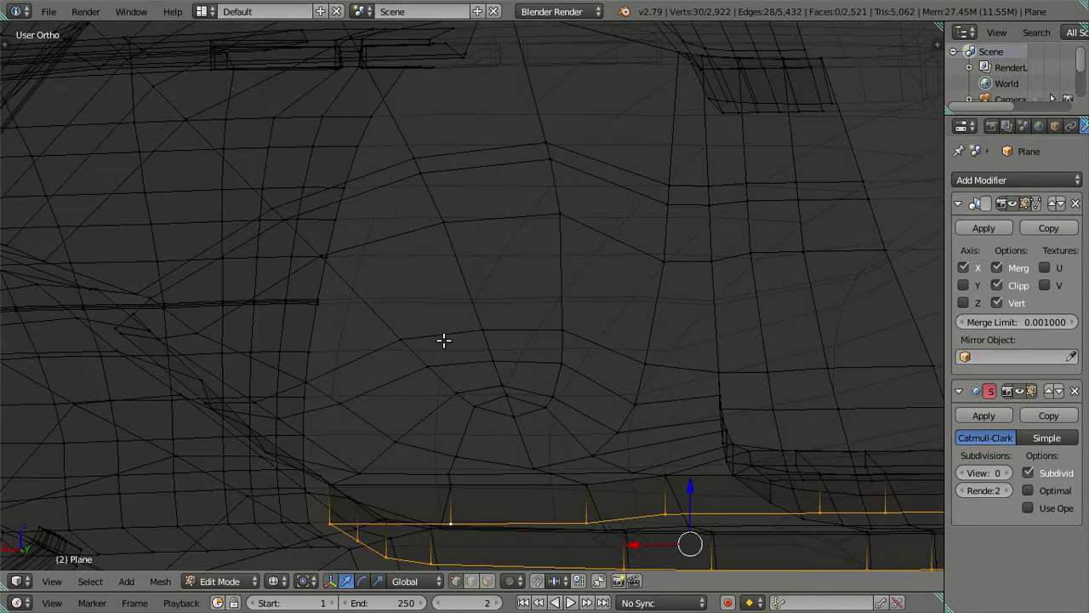
scroll(443, 341, down, 4)
mouse_move(659, 384)
shift+middle_down()
mouse_move(501, 348)
mouse_move(489, 369)
mouse_move(574, 365)
mouse_move(531, 360)
mouse_move(500, 378)
mouse_move(486, 370)
mouse_move(555, 363)
mouse_move(503, 372)
mouse_move(440, 323)
mouse_move(371, 367)
mouse_move(530, 311)
mouse_move(600, 360)
mouse_move(627, 433)
mouse_move(530, 370)
mouse_move(349, 314)
mouse_move(511, 324)
shift+middle_up()
Step: Deselect, then select the linked body shell from one vertex and hide it
key(z)
key(a)
key(z)
key(z)
right_click(472, 328)
key(ctrl+l)
key(h)
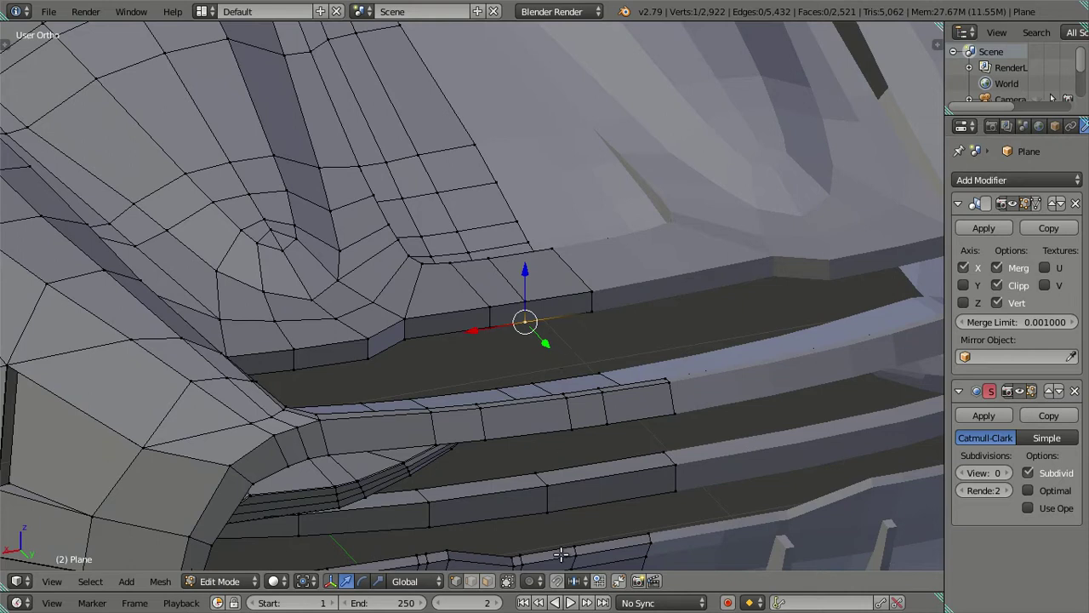
Step: Fill the first two faces between rim edges of the panel lip
click(472, 581)
click(554, 313)
mouse_move(553, 313)
middle_down()
mouse_move(664, 348)
mouse_move(777, 332)
mouse_move(542, 334)
mouse_move(569, 438)
mouse_move(545, 385)
middle_up()
shift+click(491, 317)
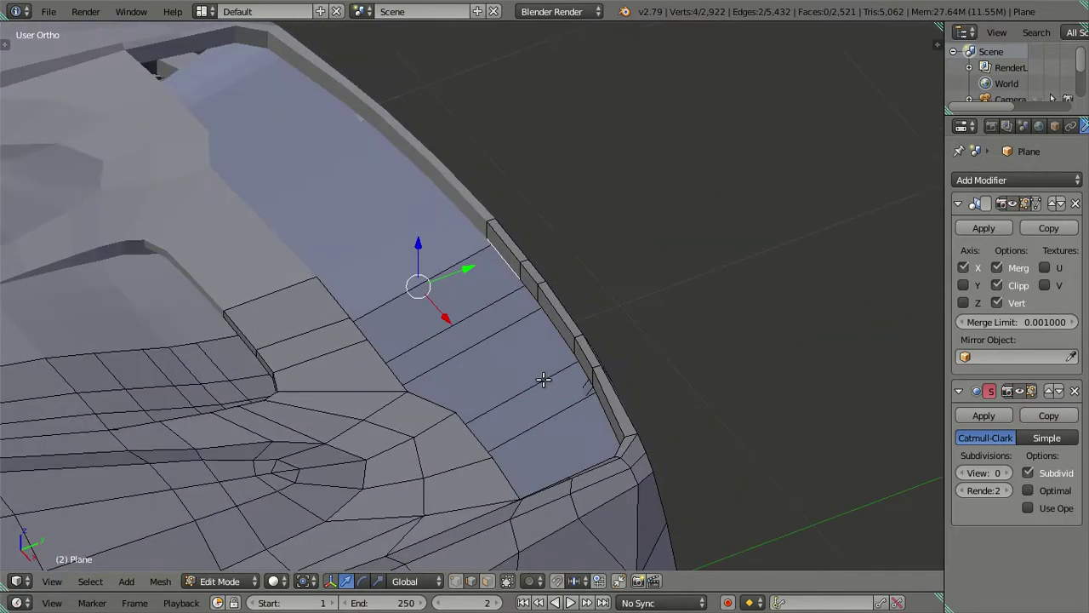
key(f)
mouse_move(525, 333)
middle_down()
mouse_move(401, 323)
mouse_move(303, 407)
mouse_move(292, 341)
mouse_move(499, 321)
mouse_move(652, 409)
mouse_move(832, 347)
middle_up()
right_click(538, 306)
shift+right_click(457, 311)
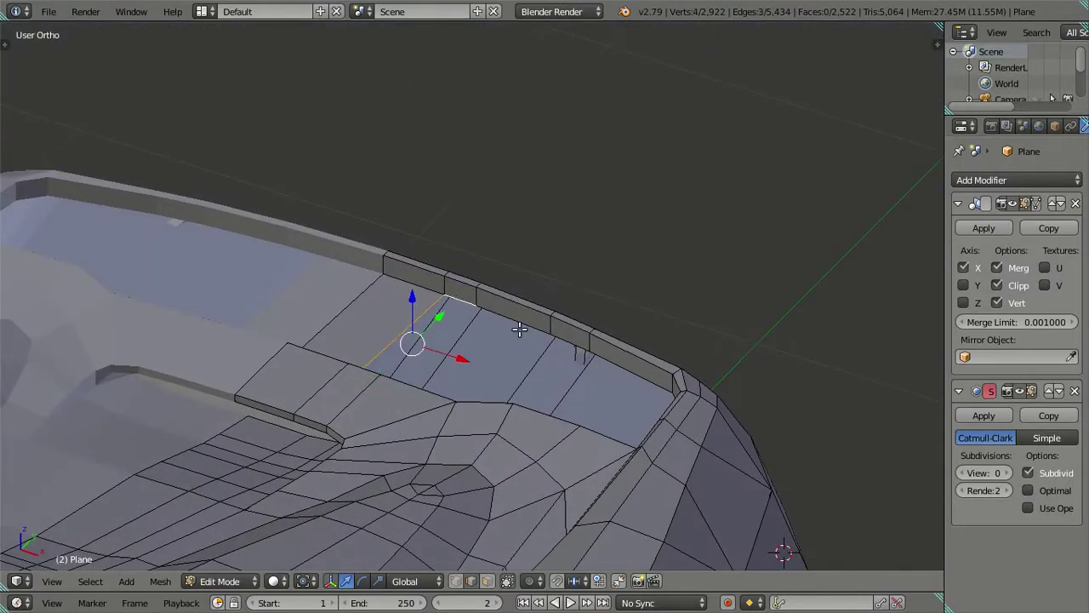
key(f)
Step: Fill three more faces along the rim gap
middle_drag(531, 331, 368, 359)
shift+right_click(404, 344)
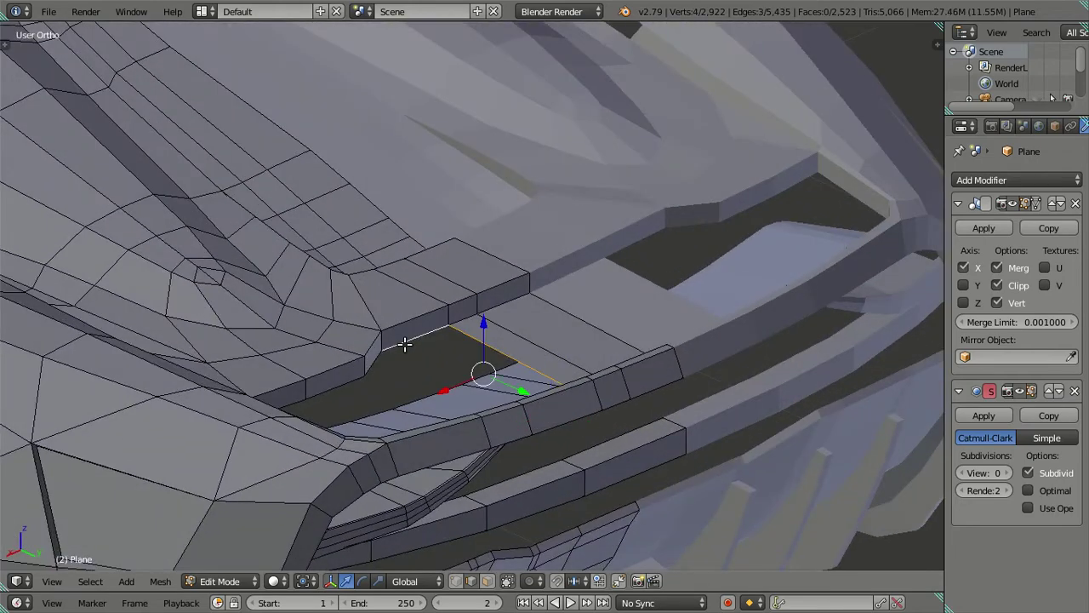
key(f)
mouse_move(370, 360)
middle_down()
mouse_move(576, 394)
mouse_move(584, 363)
mouse_move(575, 517)
mouse_move(381, 378)
mouse_move(627, 335)
mouse_move(590, 450)
mouse_move(569, 437)
middle_up()
shift+right_click(575, 364)
key(f)
shift+right_click(625, 326)
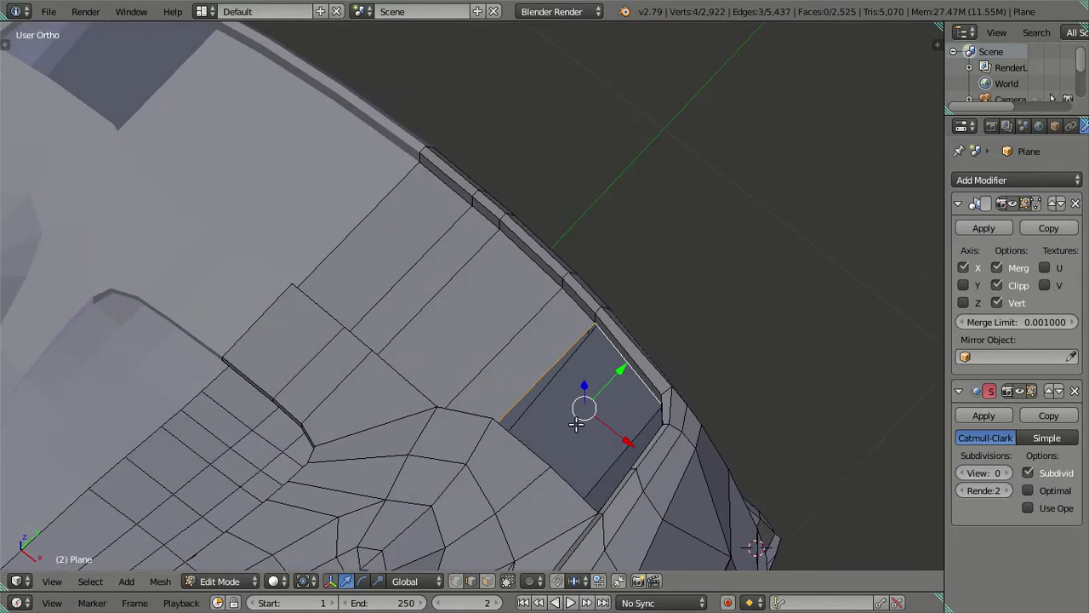
key(f)
mouse_move(591, 421)
middle_down()
mouse_move(690, 475)
mouse_move(702, 425)
mouse_move(487, 351)
middle_up()
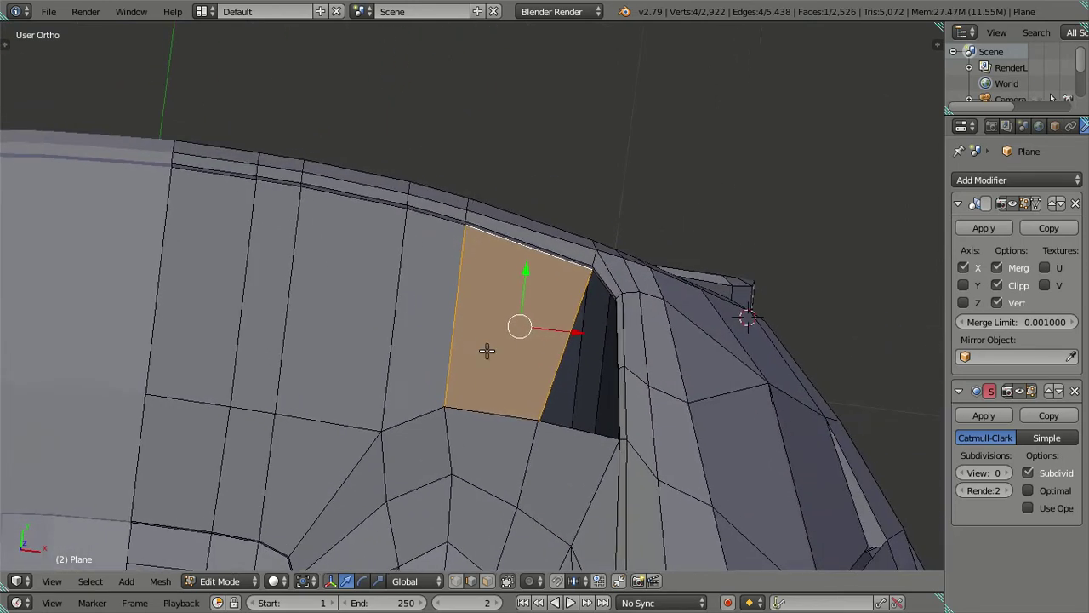
Step: Add a centred loop cut through the new face
key(ctrl+r)
click(540, 345)
right_click(564, 355)
mouse_move(564, 354)
middle_down()
mouse_move(615, 341)
mouse_move(659, 295)
mouse_move(594, 344)
middle_up()
Step: Cap two more open gaps at the inset corners with new faces
alt+right_click(567, 326)
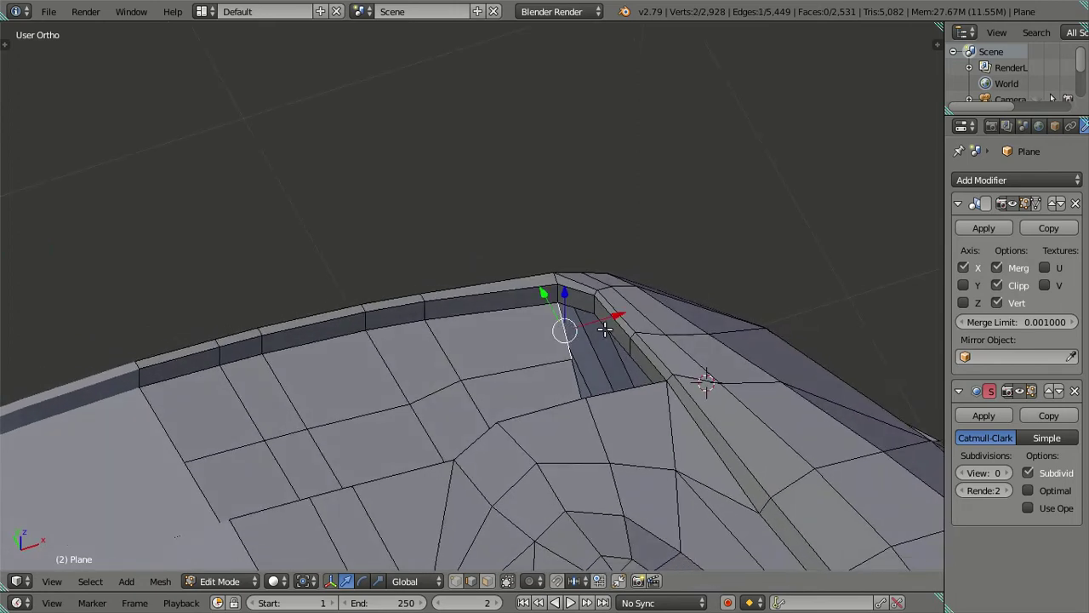
key(f)
mouse_move(613, 338)
middle_down()
mouse_move(766, 343)
mouse_move(607, 331)
middle_up()
shift+right_click(529, 337)
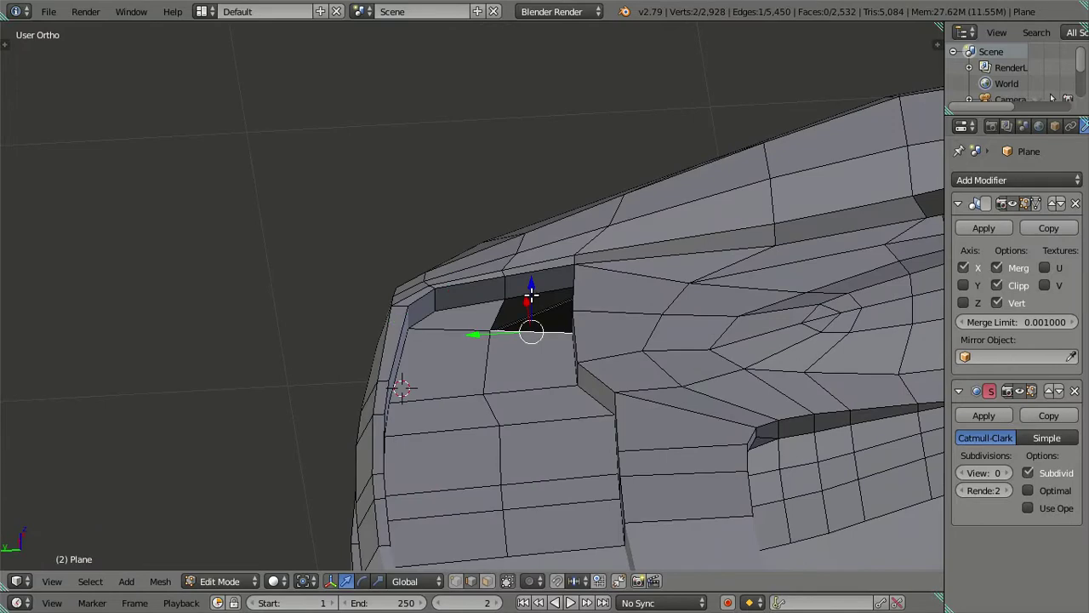
middle_drag(530, 337, 413, 309)
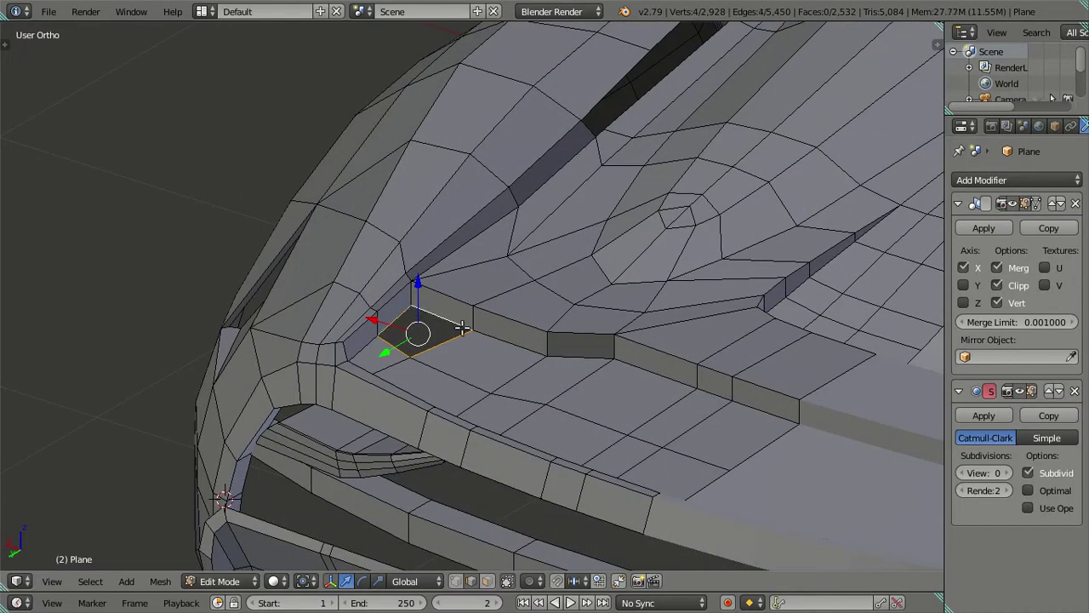
key(f)
key(a)
Step: Select one linked part of the body and hide it
mouse_move(527, 338)
middle_down()
mouse_move(513, 344)
mouse_move(516, 399)
middle_up()
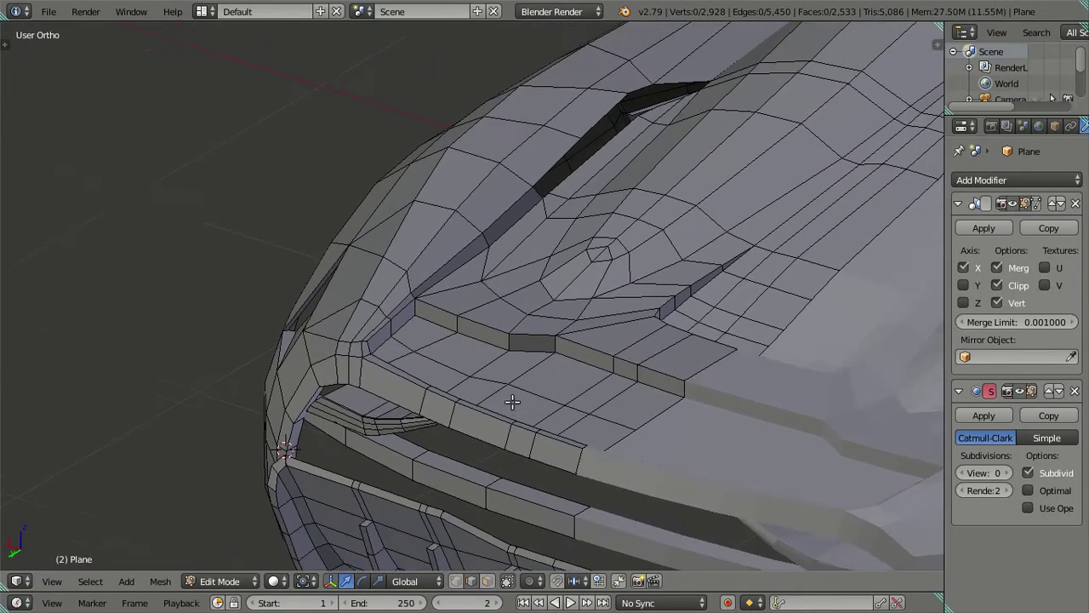
scroll(593, 455, up, 2)
scroll(581, 437, up, 2)
scroll(630, 440, up, 2)
scroll(629, 440, down, 3)
mouse_move(626, 440)
middle_down()
mouse_move(513, 409)
mouse_move(467, 375)
middle_up()
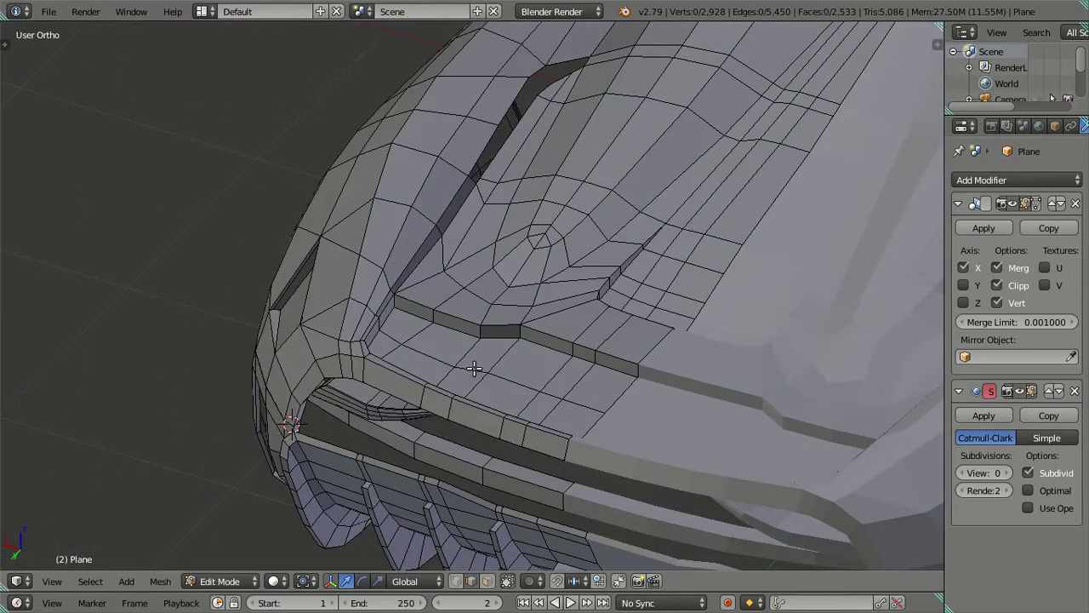
key(l)
key(a)
right_click(366, 247)
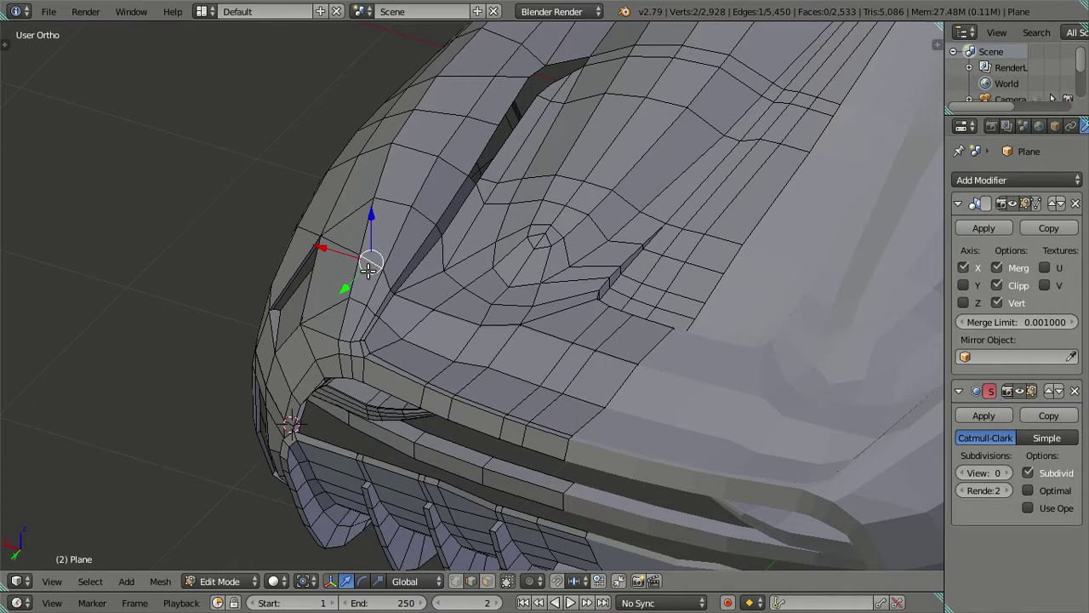
key(ctrl+l)
key(h)
mouse_move(367, 270)
middle_down()
mouse_move(469, 246)
mouse_move(516, 213)
mouse_move(530, 231)
middle_up()
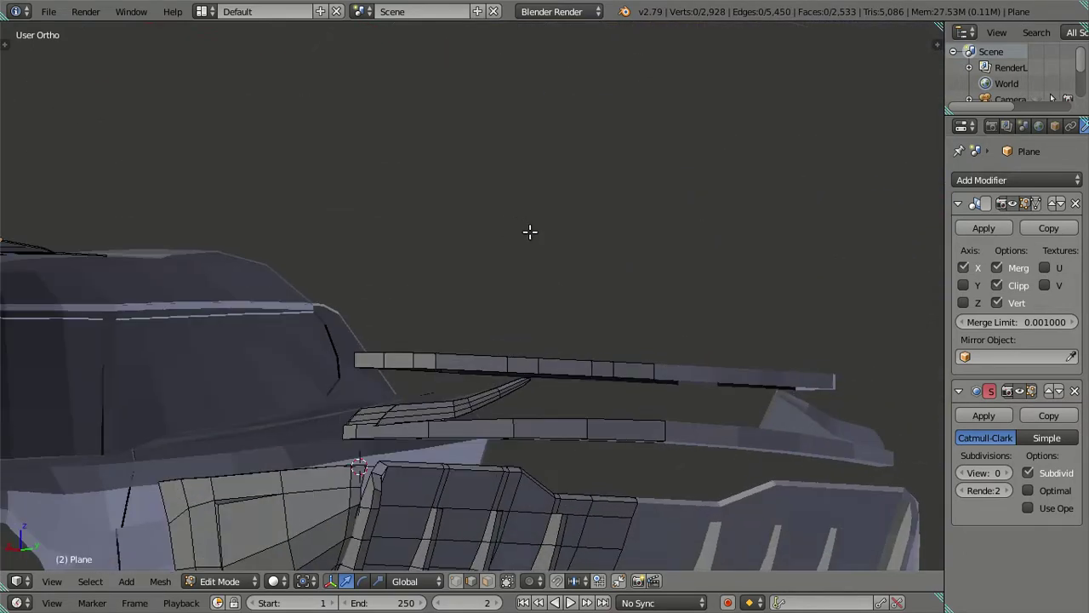
Step: Hide the angled piece and long bar, leaving the blade panel visible
middle_drag(445, 414, 438, 445)
right_click(437, 445)
key(l)
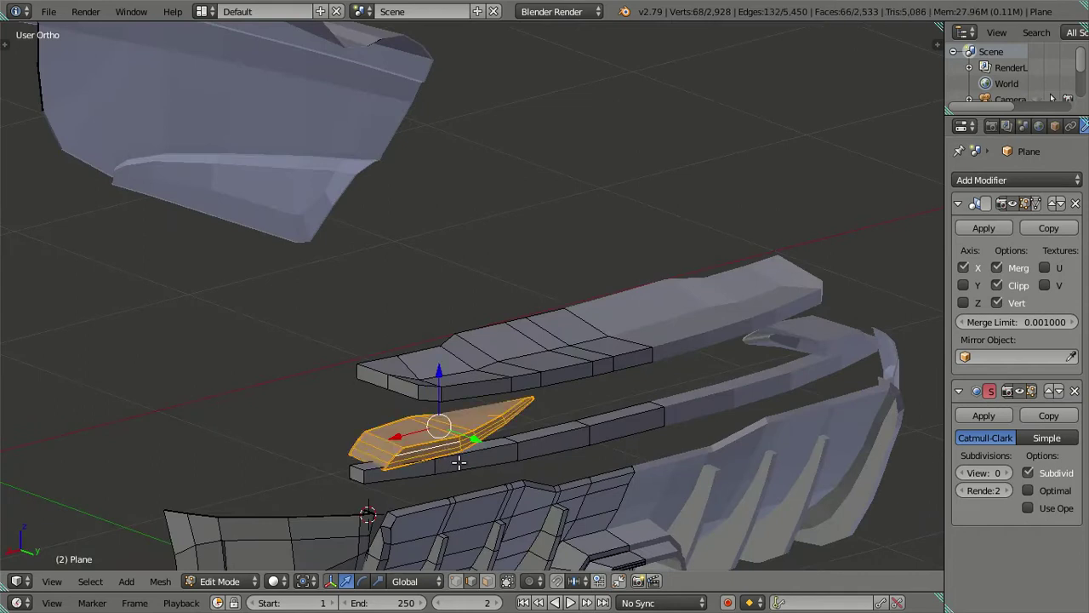
key(l)
key(l)
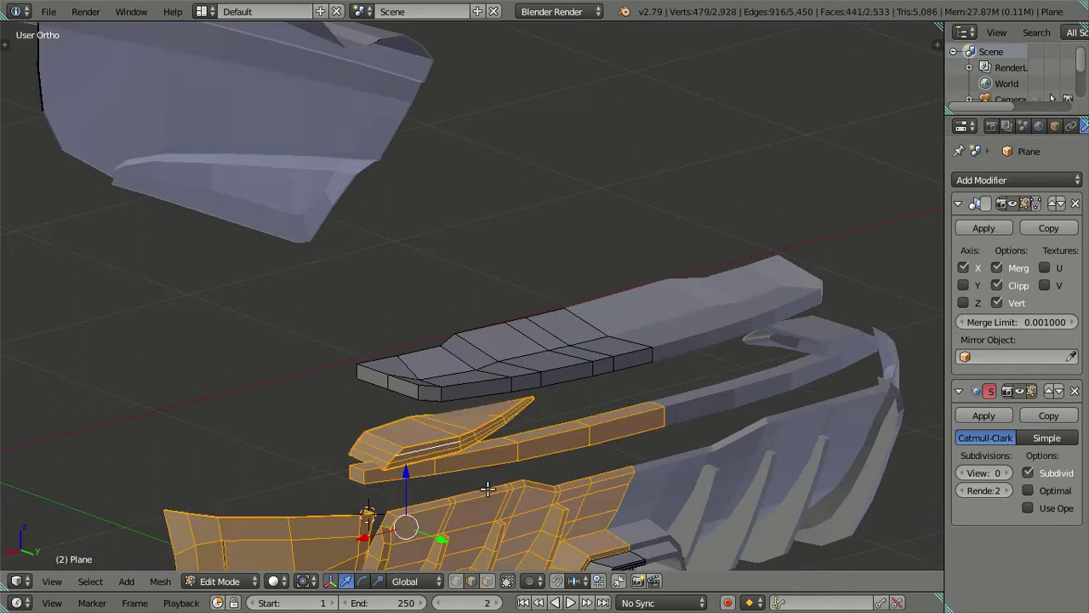
key(h)
middle_drag(519, 511, 527, 432)
scroll(528, 433, up, 3)
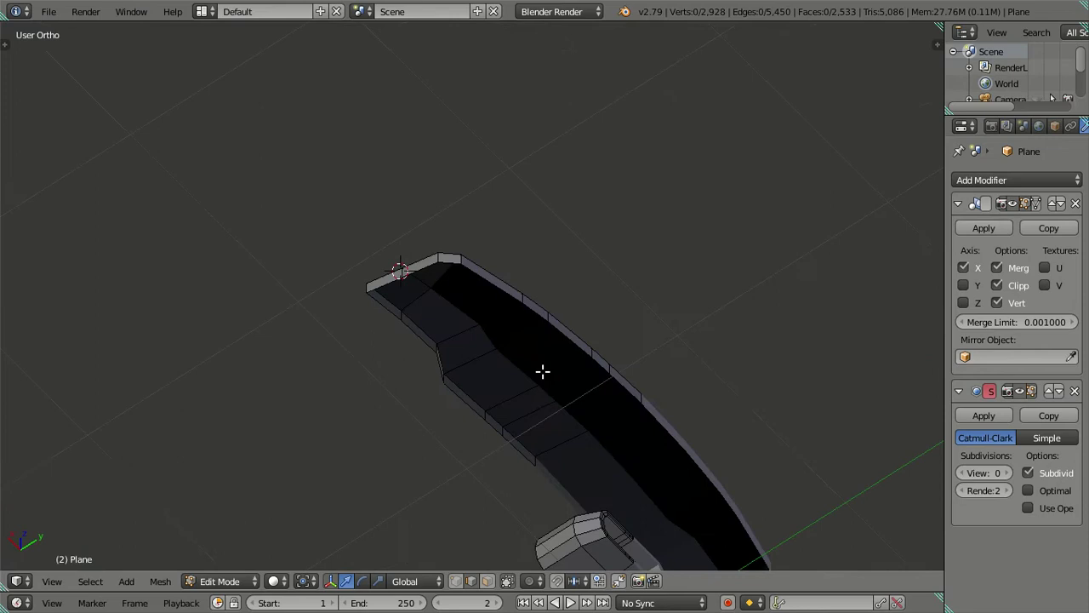
mouse_move(537, 367)
middle_down()
mouse_move(491, 394)
mouse_move(501, 383)
mouse_move(494, 365)
mouse_move(482, 383)
mouse_move(554, 406)
middle_up()
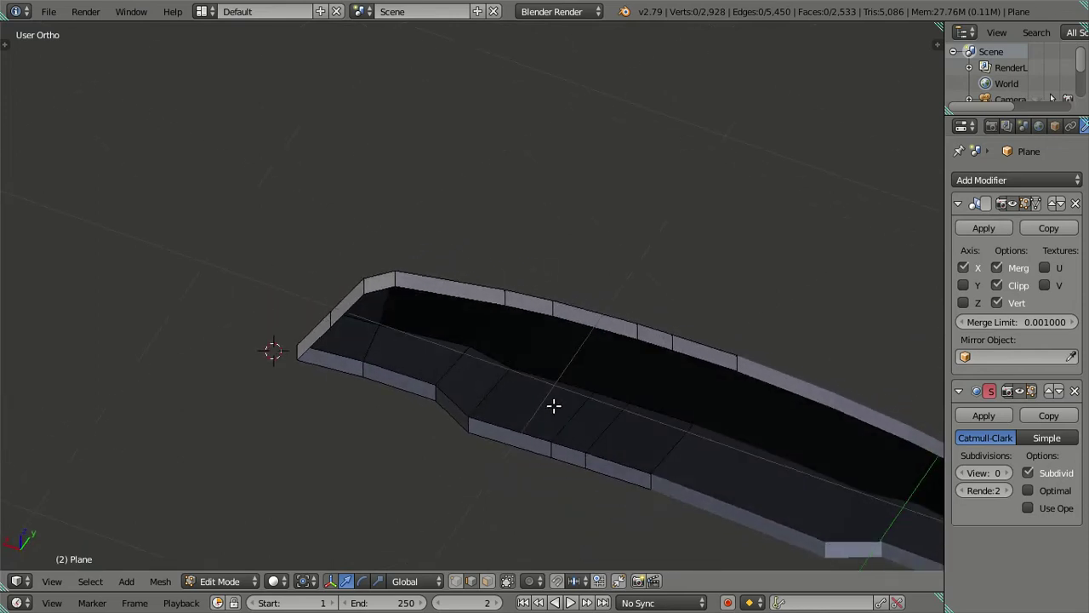
Step: Bridge the first two top and bottom edge pairs of the open underside with faces
right_click(694, 360)
alt+right_click(610, 474)
key(ctrl+z)
shift+right_click(619, 477)
key(f)
right_click(644, 344)
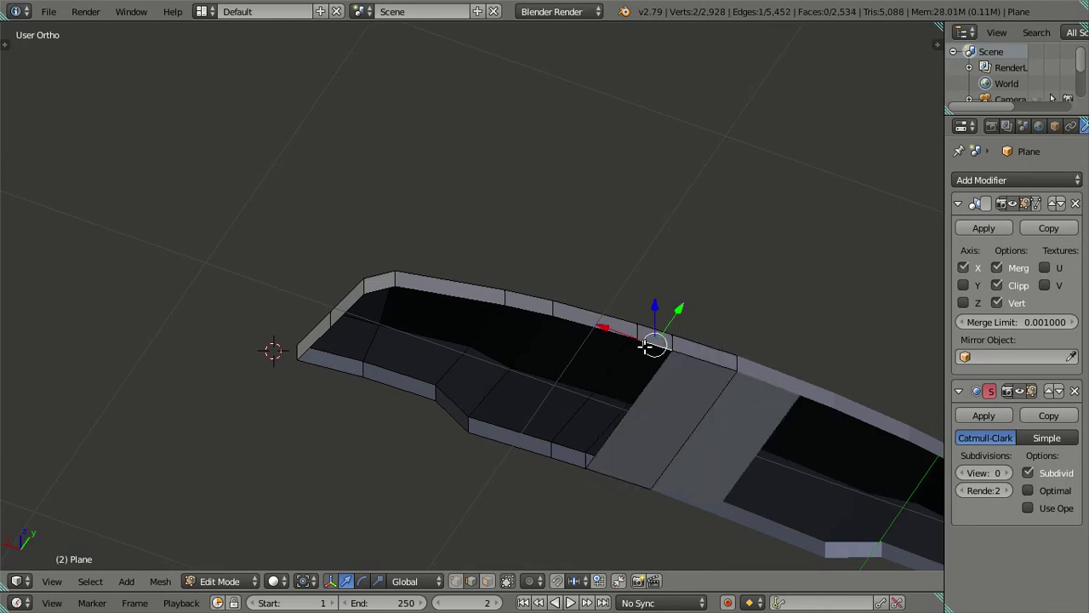
shift+right_click(575, 461)
key(f)
Step: Fill two more faces along the underside and select the last hole's edges
right_click(598, 336)
shift+right_click(514, 448)
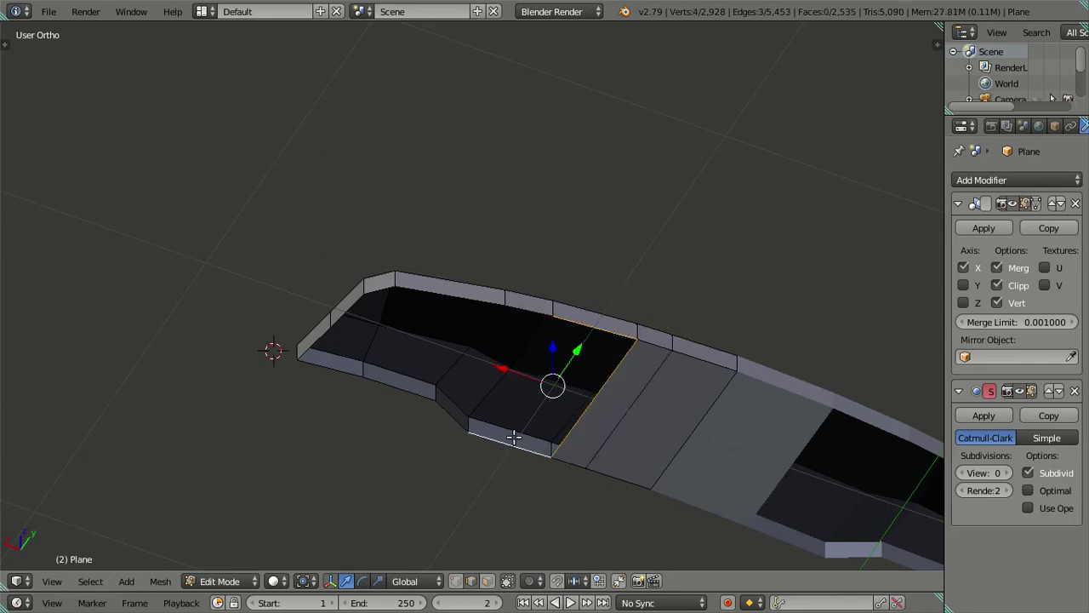
key(f)
right_click(518, 304)
shift+right_click(449, 415)
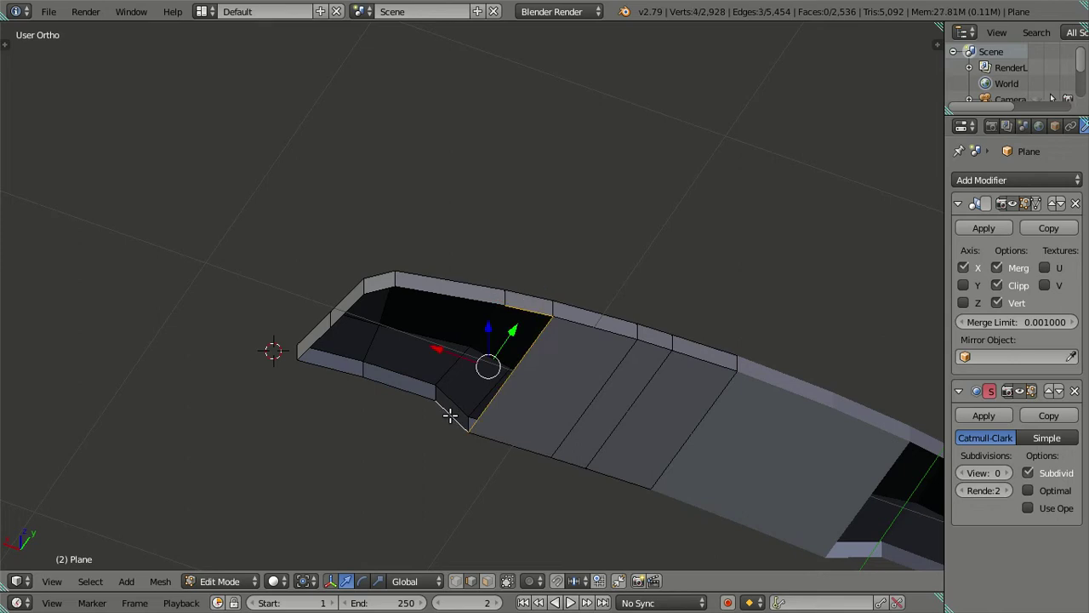
key(f)
right_click(446, 292)
shift+right_click(405, 379)
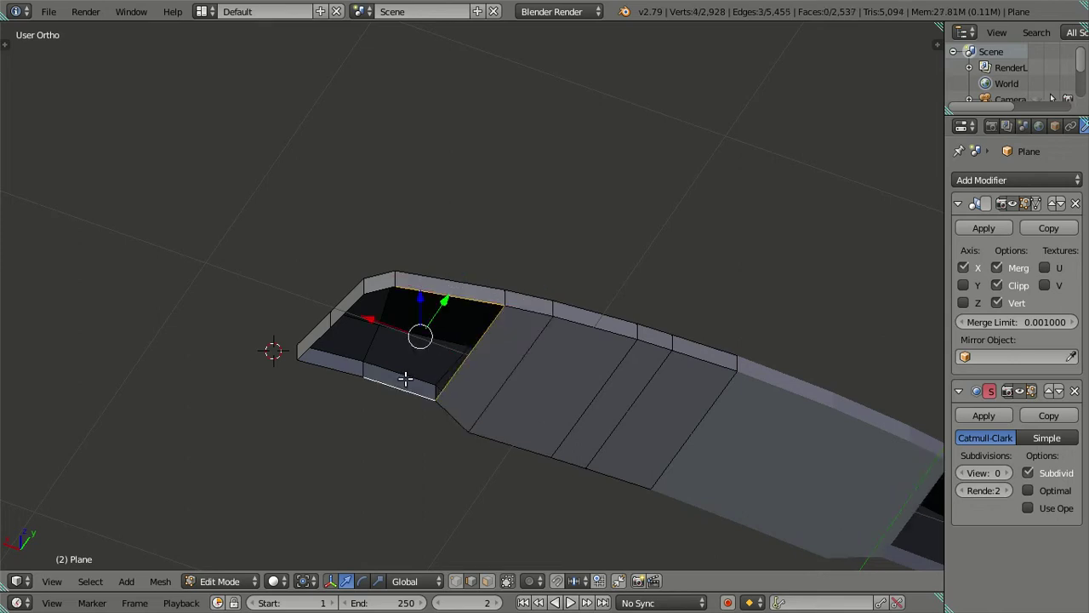
Step: Add a centred lengthwise loop cut along the blade
key(ctrl+r)
click(520, 376)
right_click(521, 376)
scroll(366, 347, up, 1)
scroll(365, 341, up, 1)
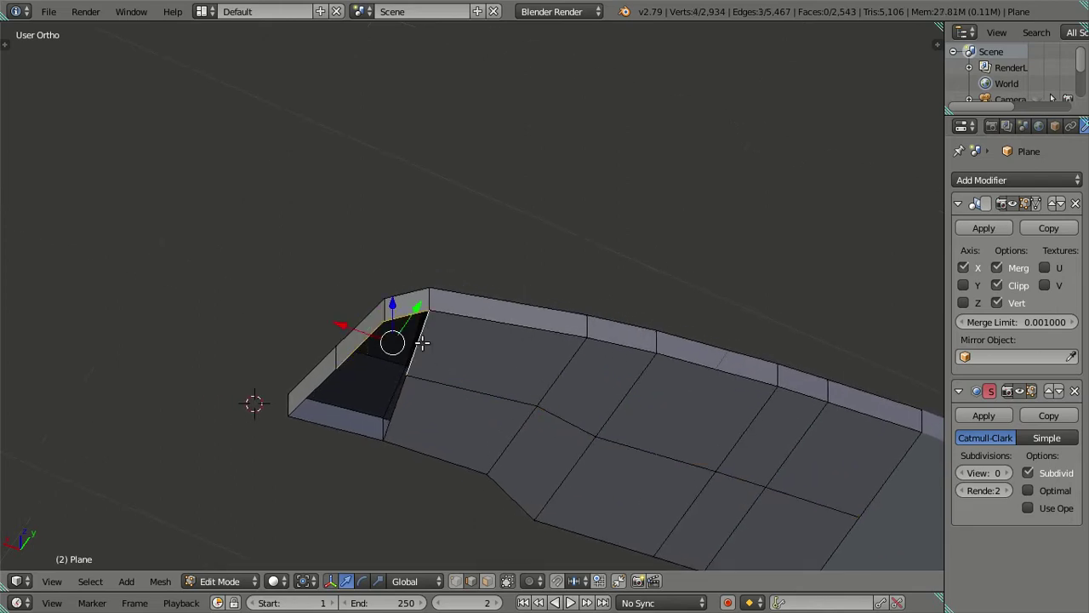
Step: Clear the selection and orbit to view the whole blade from the side
right_click(327, 387)
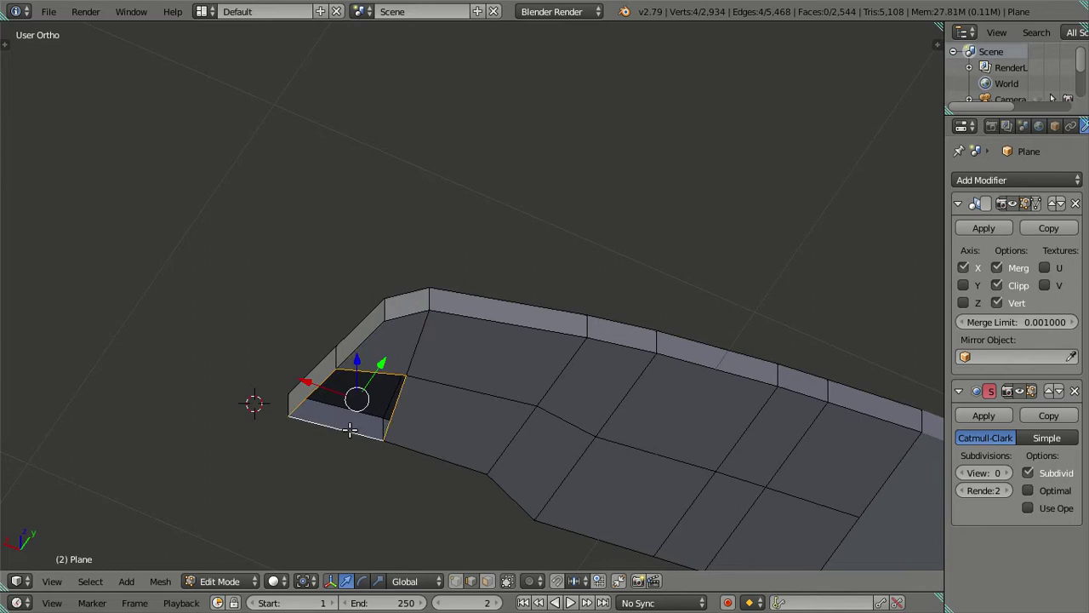
scroll(349, 429, down, 2)
key(a)
scroll(366, 438, down, 3)
scroll(509, 412, up, 5)
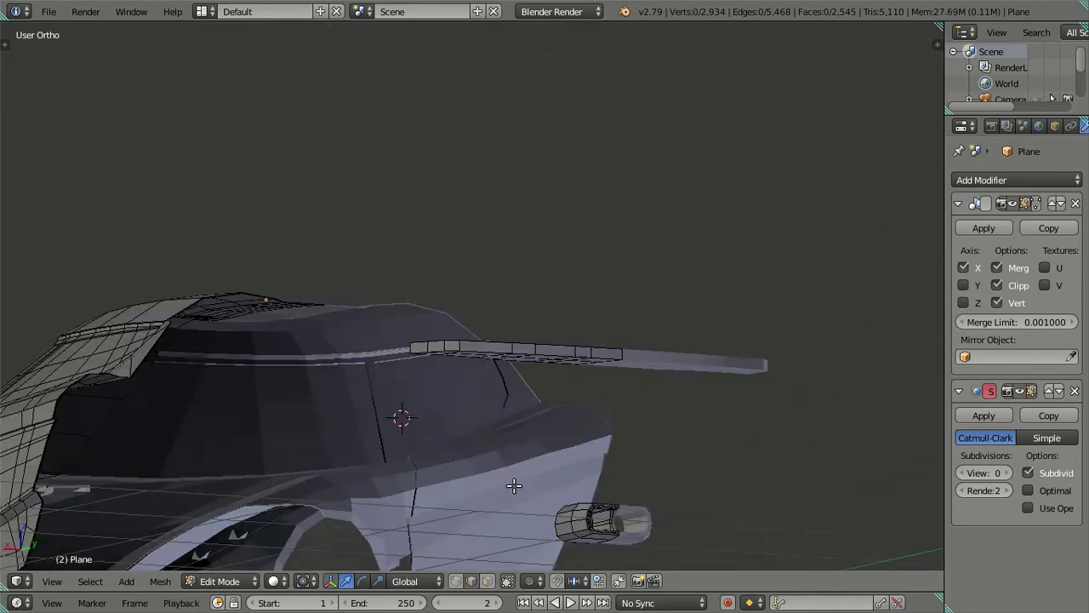
scroll(527, 510, down, 5)
middle_drag(534, 361, 547, 366)
scroll(548, 366, down, 2)
mouse_move(605, 323)
middle_down()
mouse_move(652, 367)
mouse_move(605, 372)
middle_up()
scroll(430, 374, up, 3)
middle_drag(429, 375, 468, 392)
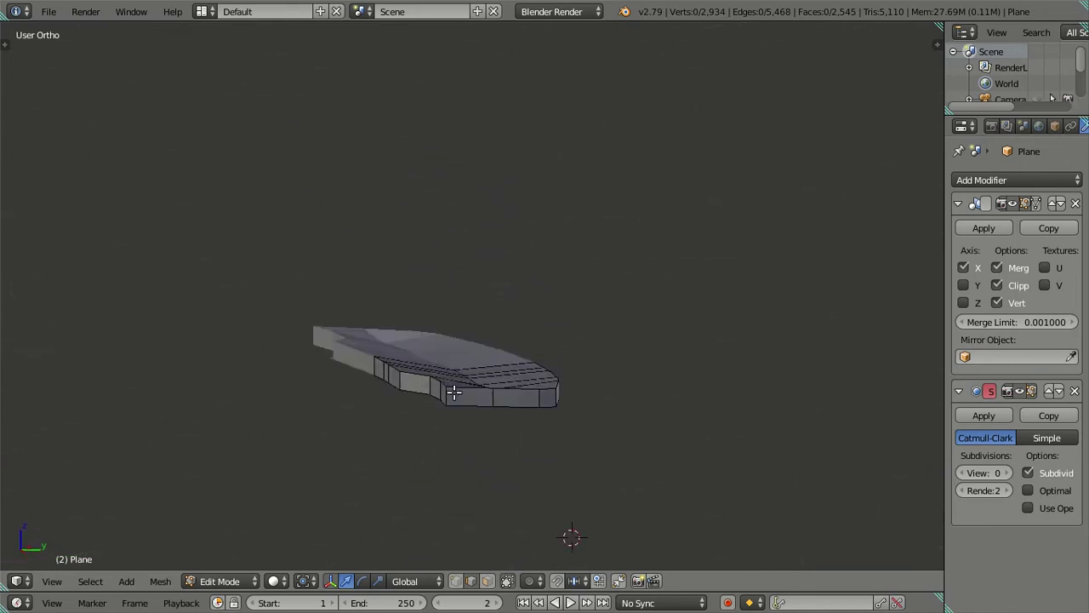
Step: Preview the car body in Object Mode with viewport subdivision at level 2
key(Tab)
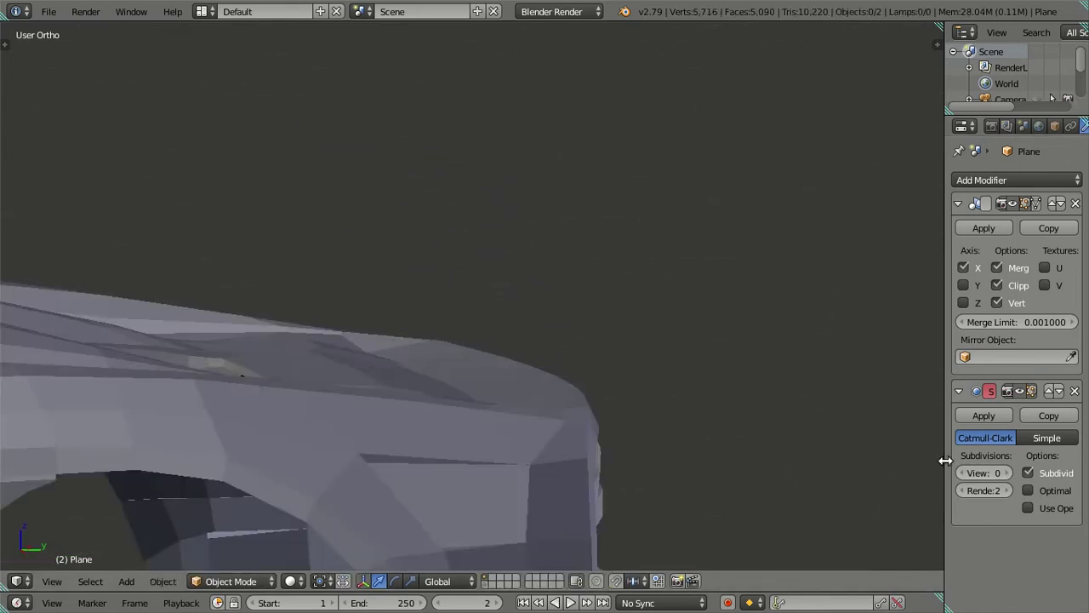
click(1004, 473)
click(1004, 472)
scroll(563, 375, up, 4)
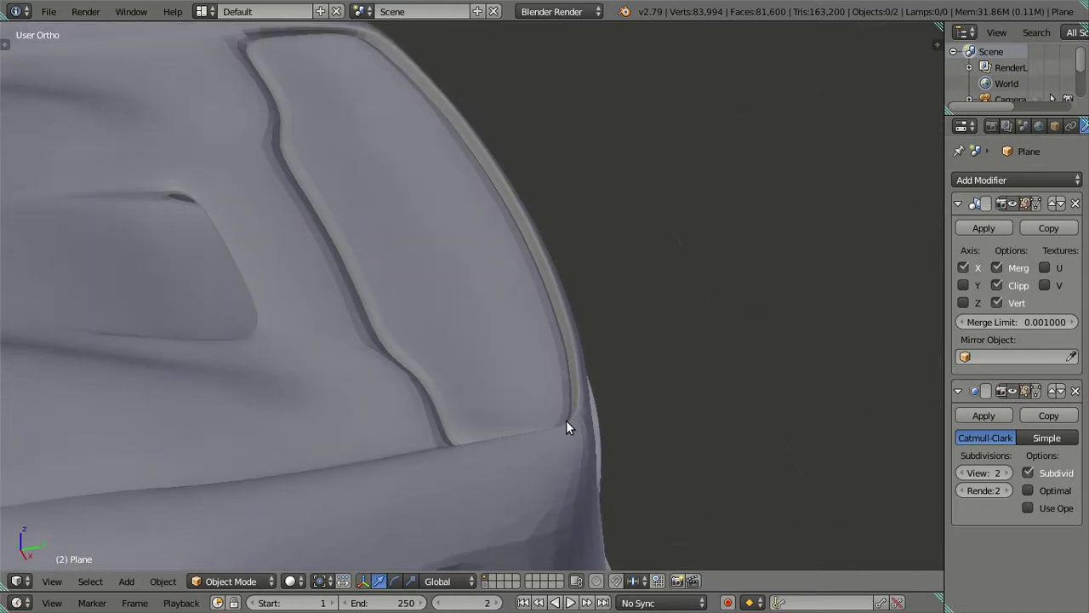
scroll(570, 420, down, 3)
middle_drag(510, 406, 522, 401)
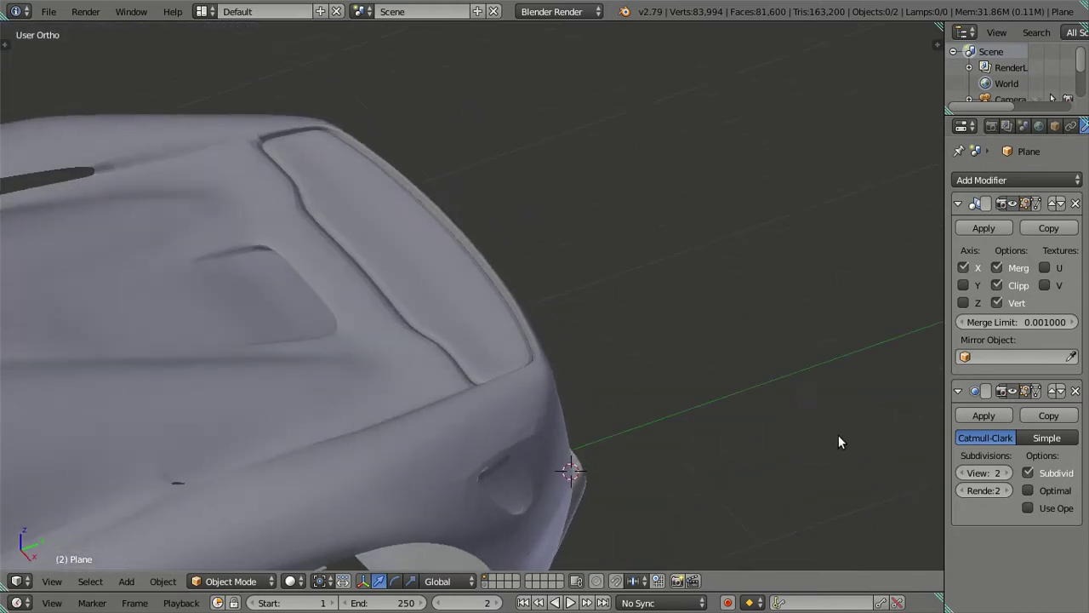
Step: Drop the viewport subdivision back to 0 and return to Edit Mode
click(970, 474)
click(971, 474)
key(Tab)
scroll(562, 384, down, 3)
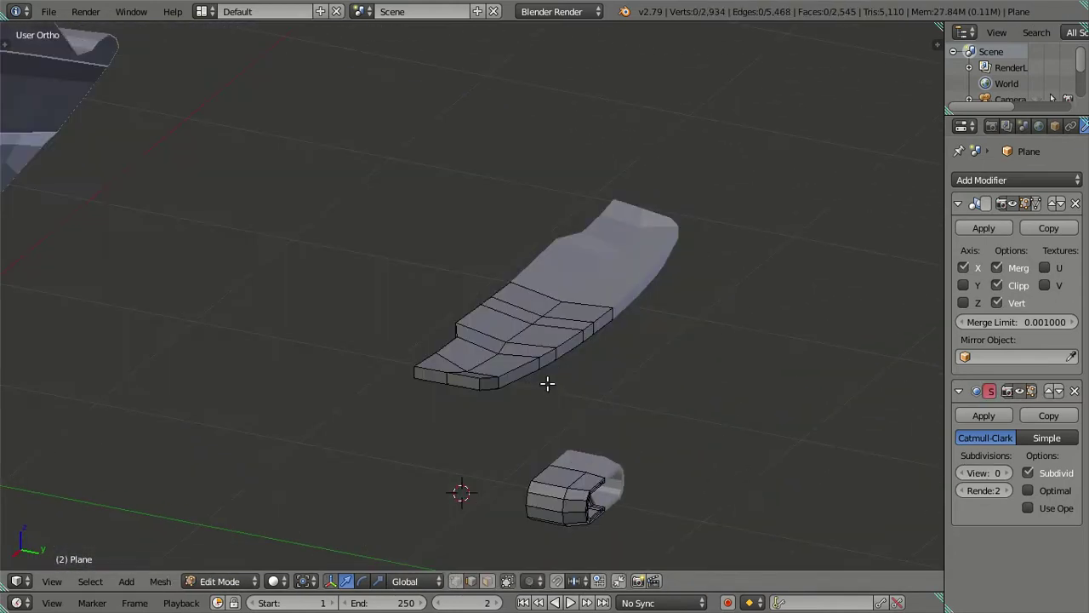
scroll(537, 409, up, 1)
Step: Add a centred supporting loop along the blade's side edge
key(ctrl+r)
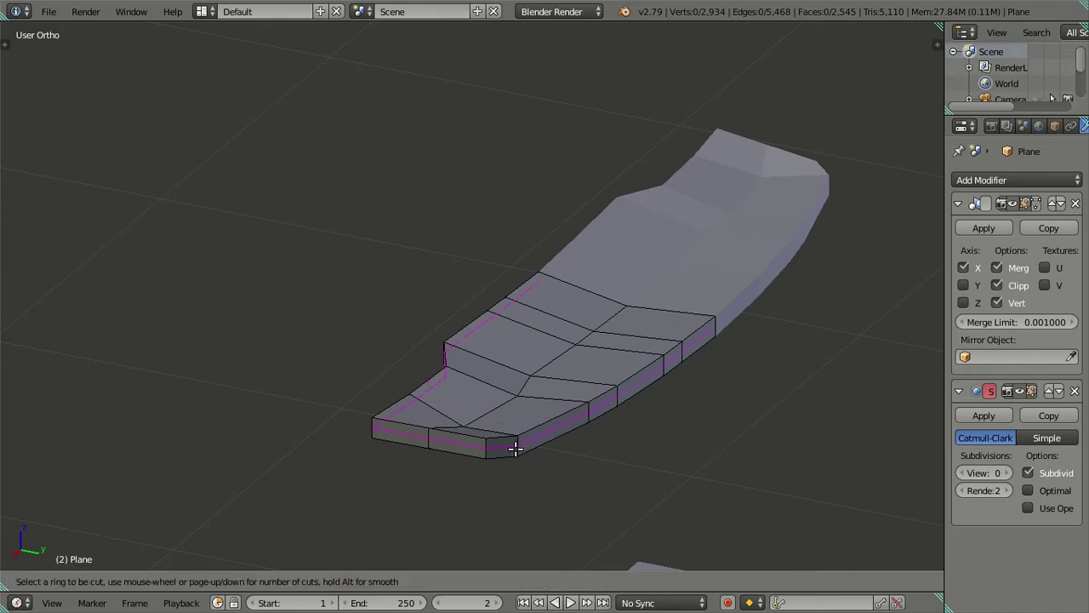
click(515, 449)
right_click(515, 449)
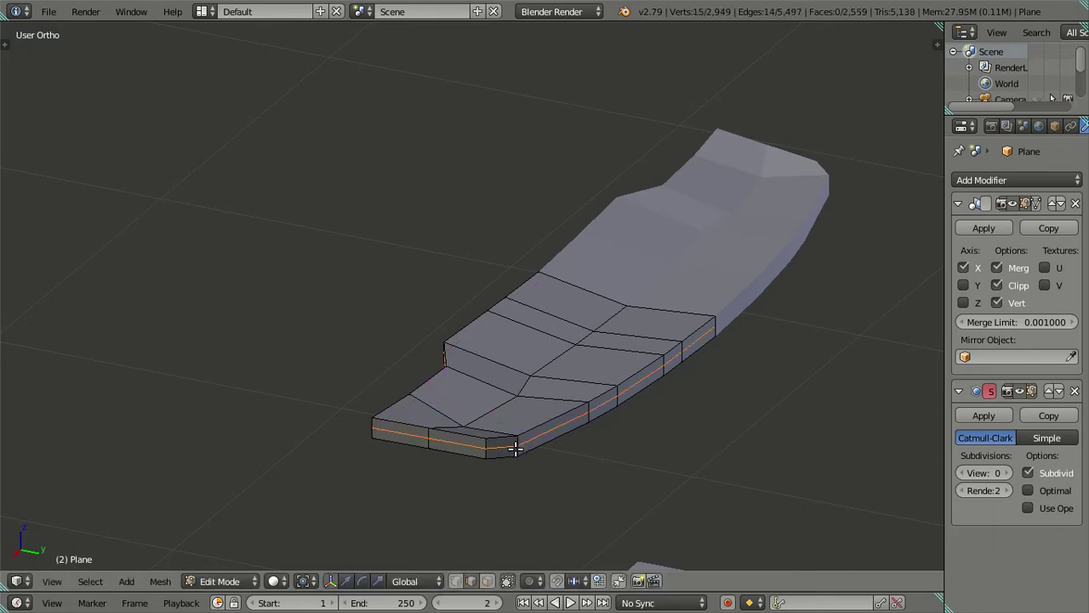
middle_drag(519, 444, 555, 409)
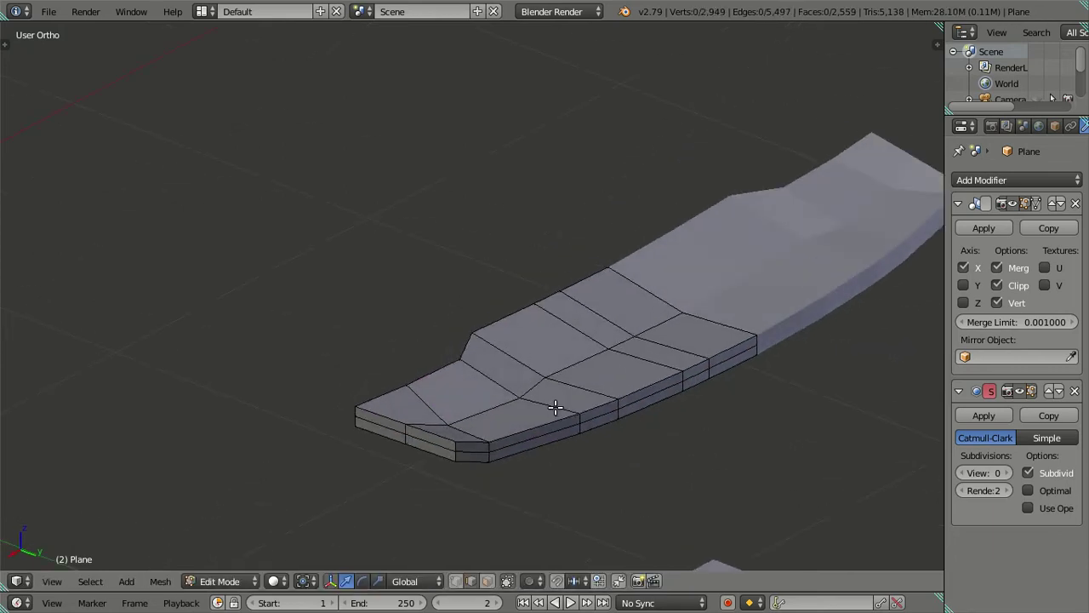
Step: Reveal the hidden body parts, then clear the selection
key(alt+h)
right_click(580, 381)
key(l)
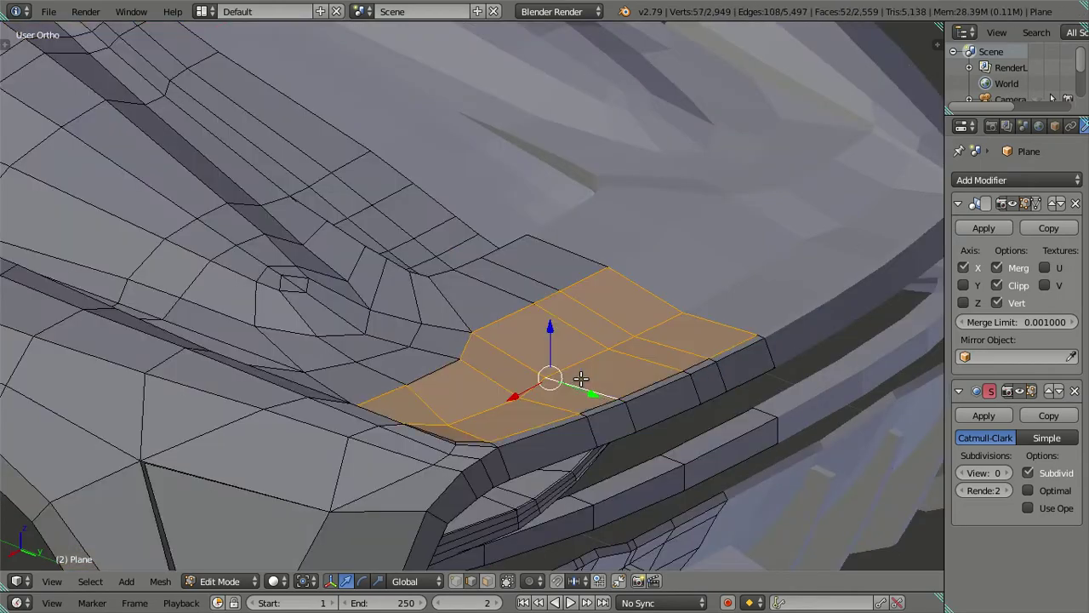
key(a)
Step: Add a centred supporting loop around the hood's front vent rim
middle_drag(581, 381, 502, 378)
key(ctrl+r)
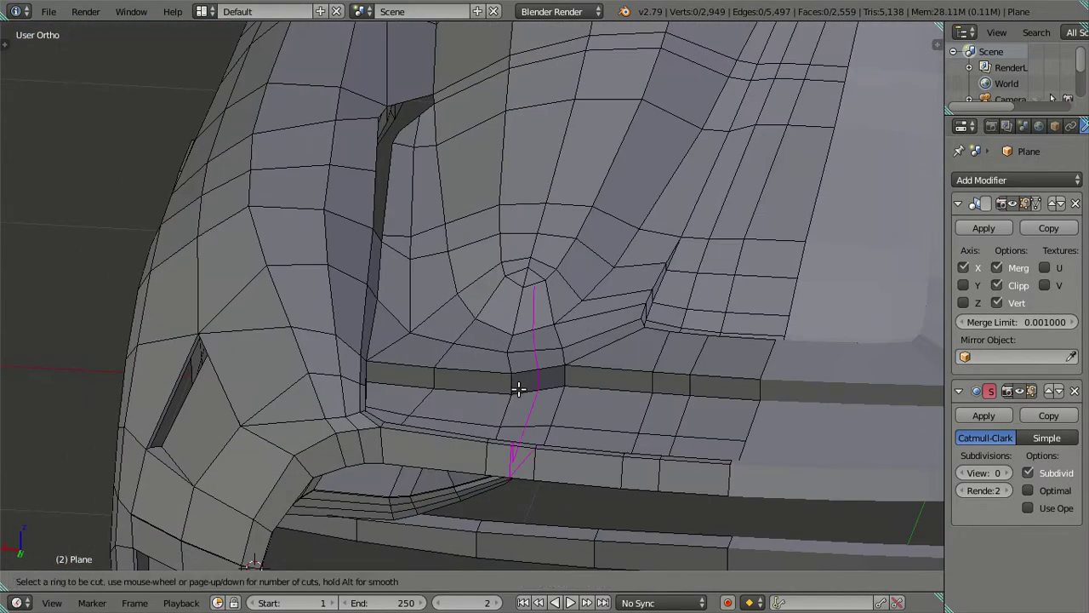
click(516, 384)
right_click(516, 384)
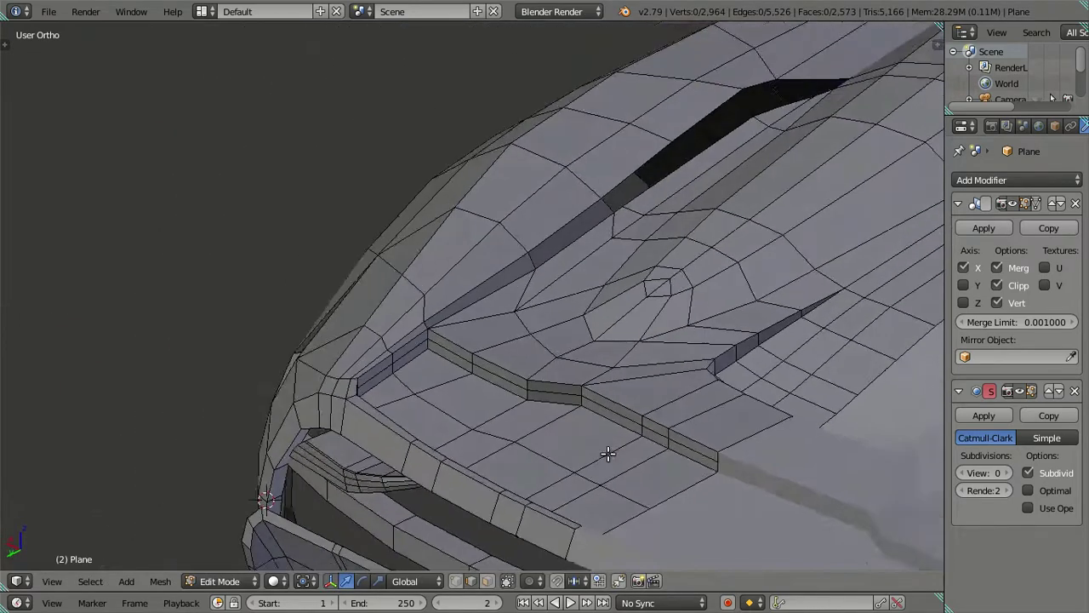
Step: Raise viewport subdivision to 2 and view the smoothed car front in Object Mode
middle_drag(688, 429, 608, 459)
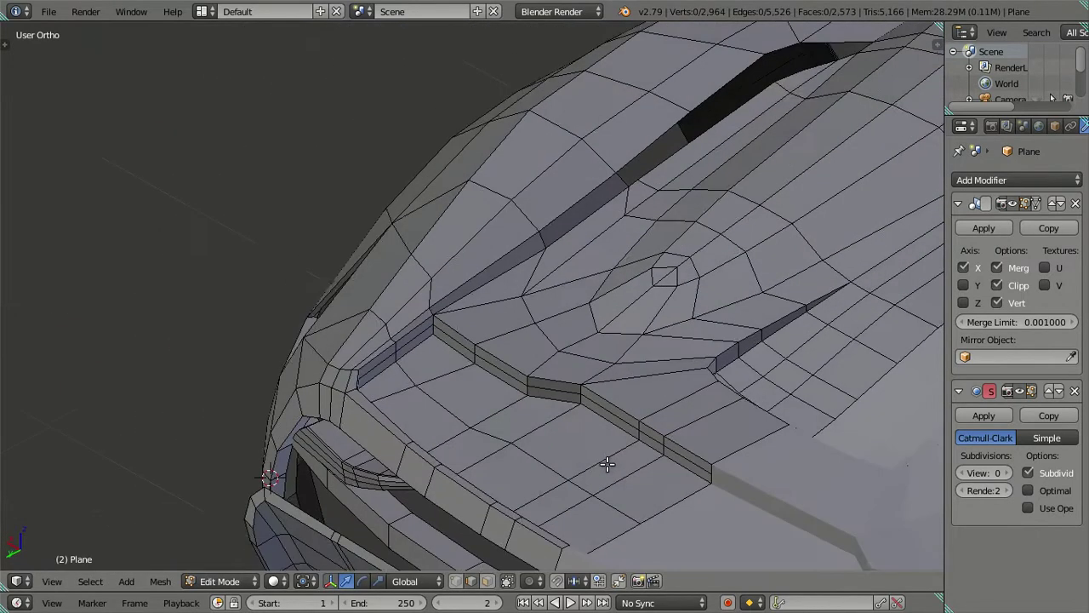
click(1007, 472)
click(1007, 472)
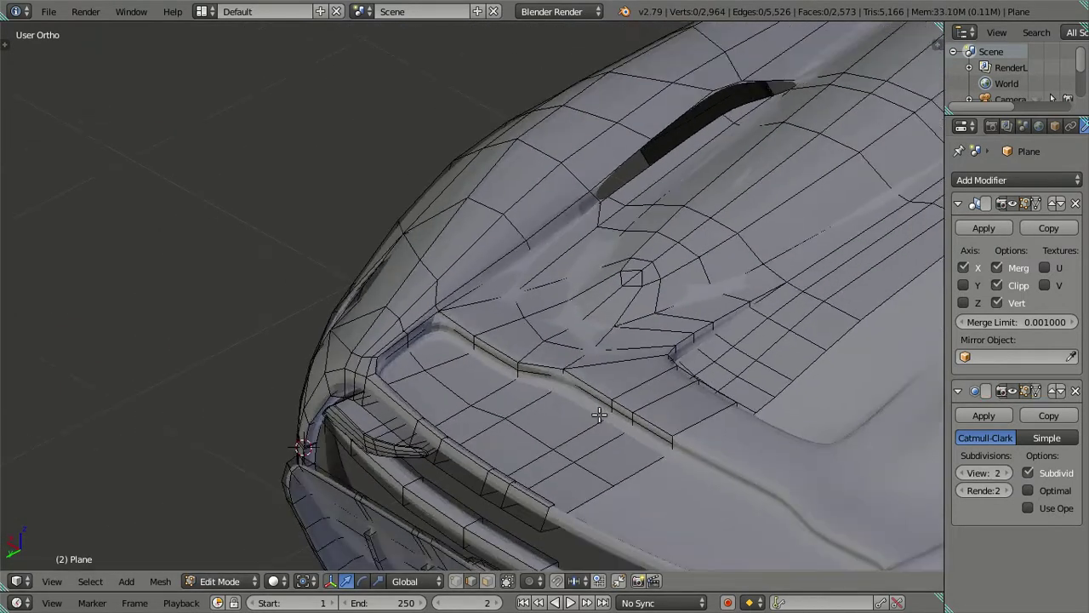
middle_drag(926, 472, 669, 440)
scroll(730, 402, up, 3)
key(Tab)
scroll(601, 371, down, 3)
mouse_move(601, 371)
middle_down()
mouse_move(482, 360)
mouse_move(586, 418)
mouse_move(639, 387)
mouse_move(505, 430)
mouse_move(536, 452)
mouse_move(593, 401)
mouse_move(591, 376)
mouse_move(564, 346)
mouse_move(511, 348)
mouse_move(479, 370)
mouse_move(442, 343)
mouse_move(423, 360)
mouse_move(406, 340)
mouse_move(314, 318)
mouse_move(261, 358)
mouse_move(302, 442)
mouse_move(370, 289)
mouse_move(389, 367)
middle_up()
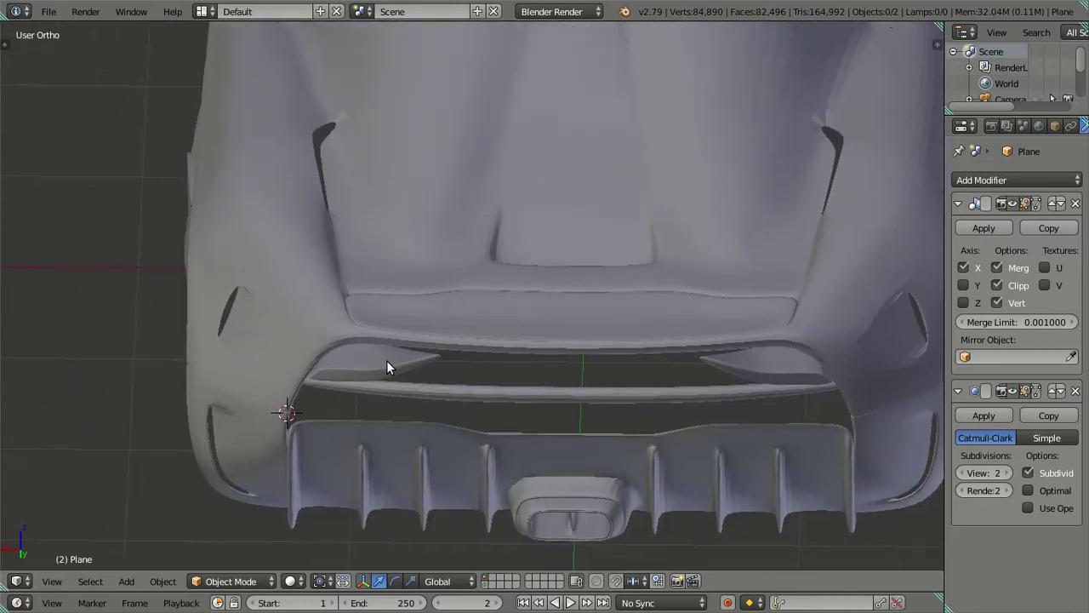
Step: In Edit Mode, cut four loops along the rear rail, then dissolve them again
key(Tab)
mouse_move(422, 444)
middle_down()
mouse_move(432, 362)
mouse_move(366, 330)
mouse_move(486, 316)
mouse_move(450, 314)
middle_up()
key(ctrl+e)
key(ctrl+r)
scroll(452, 306, up, 3)
click(457, 309)
right_click(457, 309)
scroll(468, 315, up, 2)
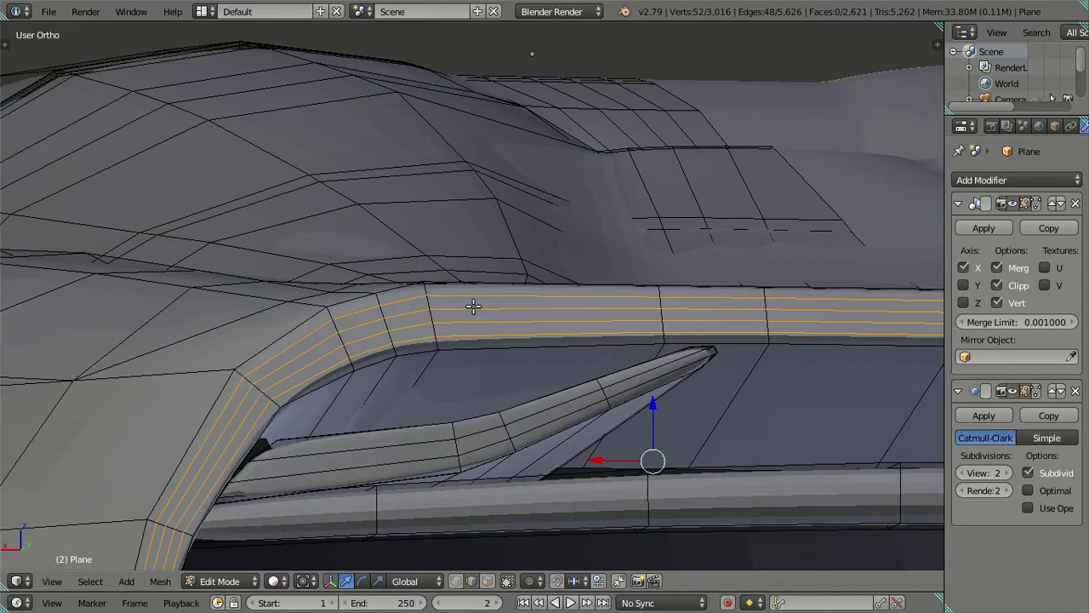
key(x)
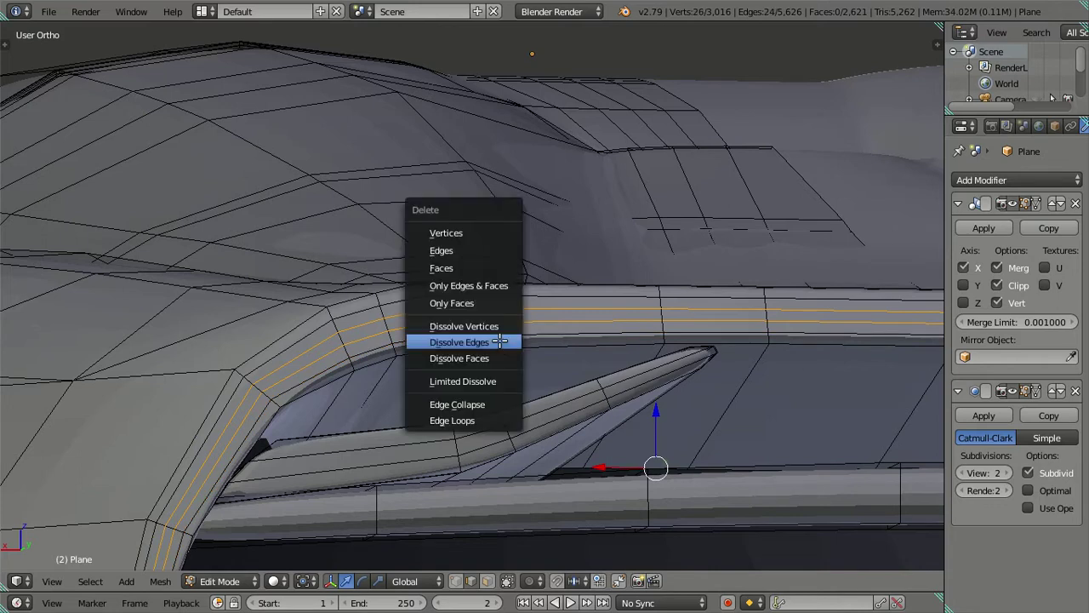
click(499, 341)
Step: Cut another four loops along the rail and dissolve them as well
middle_drag(476, 496, 444, 434)
key(ctrl+r)
click(384, 412)
right_click(389, 414)
scroll(478, 425, up, 2)
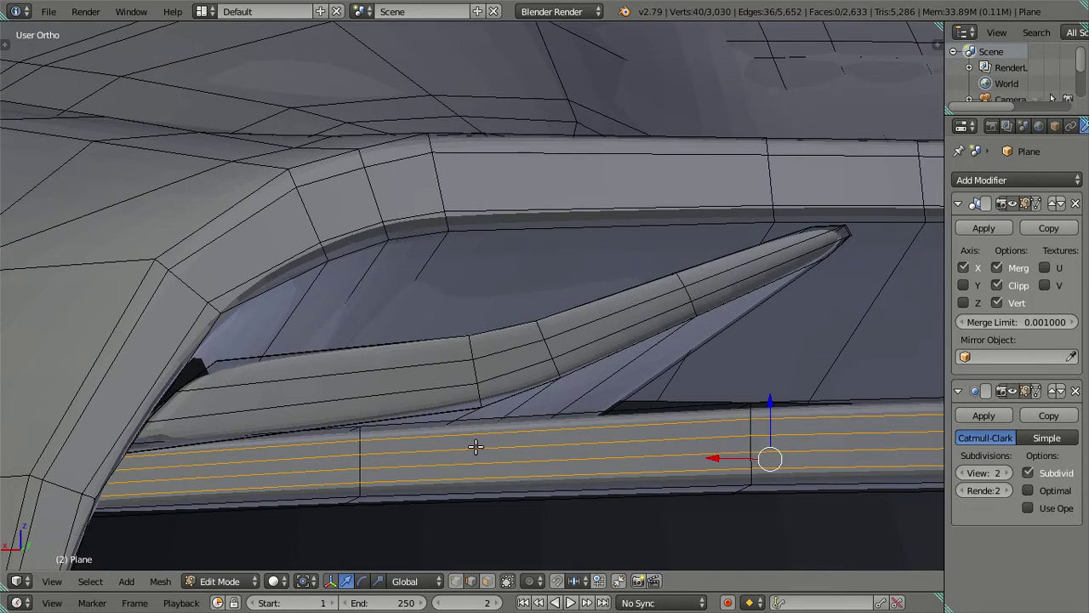
key(x)
click(452, 440)
Step: Frame a rear three-quarter view of the intake and begin a Ctrl+R loop cut along its edge
scroll(440, 404, down, 5)
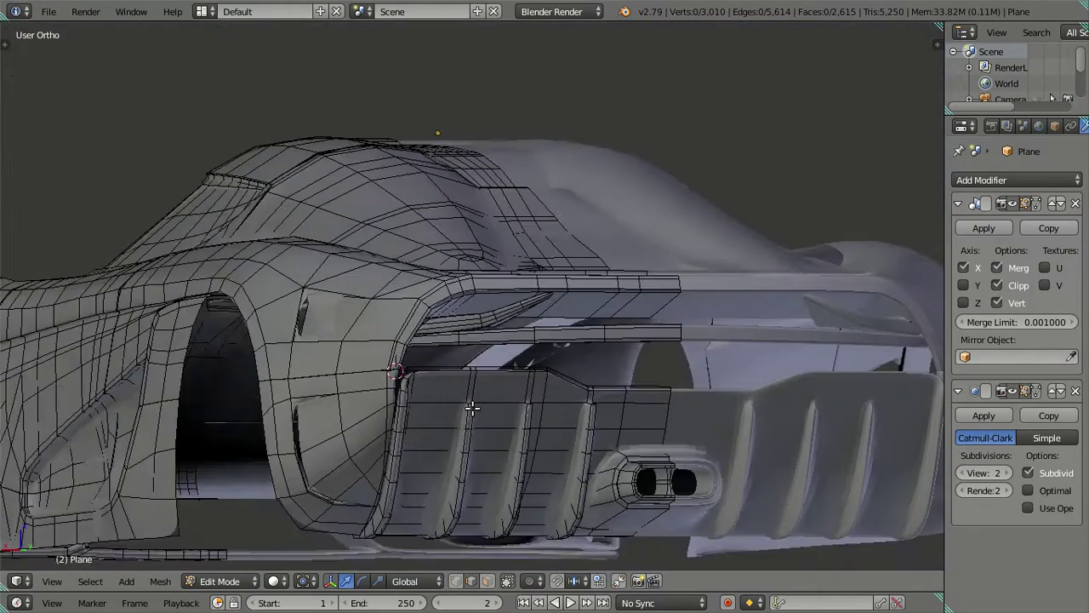
mouse_move(473, 408)
middle_down()
mouse_move(503, 433)
mouse_move(470, 363)
middle_up()
scroll(498, 440, up, 2)
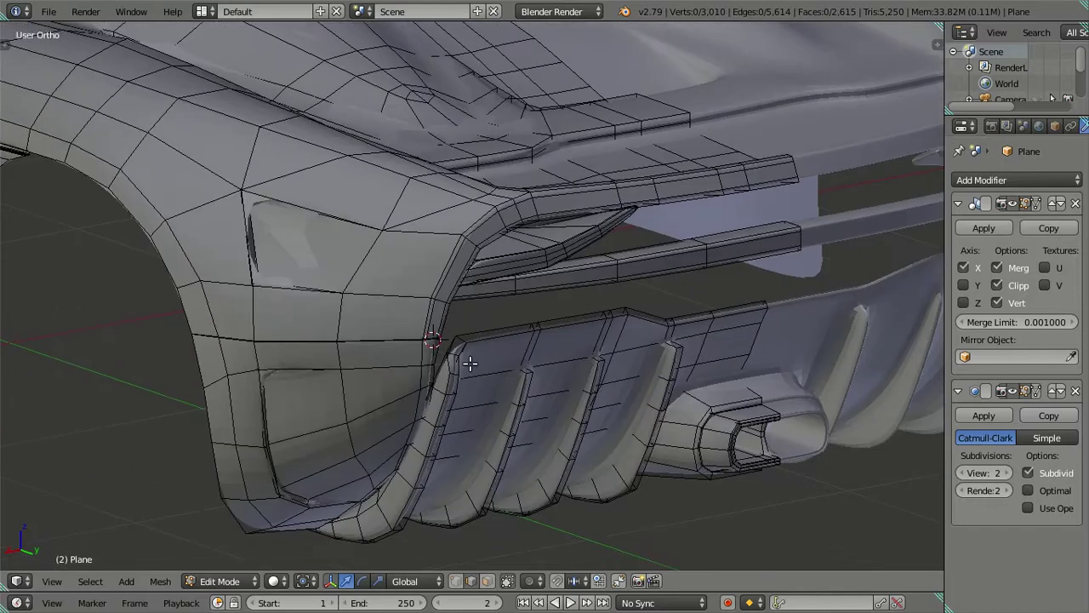
scroll(471, 363, up, 2)
key(ctrl+r)
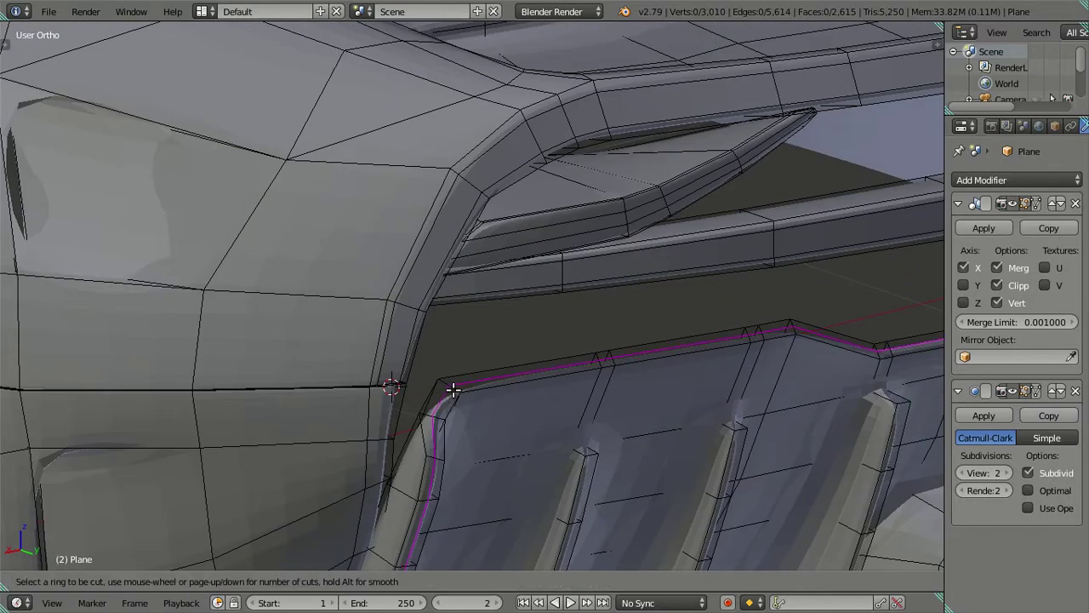
Step: Commit a centred supporting loop along the rear intake edge
click(453, 390)
right_click(590, 446)
mouse_move(591, 445)
middle_down()
mouse_move(516, 420)
mouse_move(406, 440)
middle_up()
Step: Cut a centred loop through each of the three diffuser fins, then deselect all
key(ctrl+r)
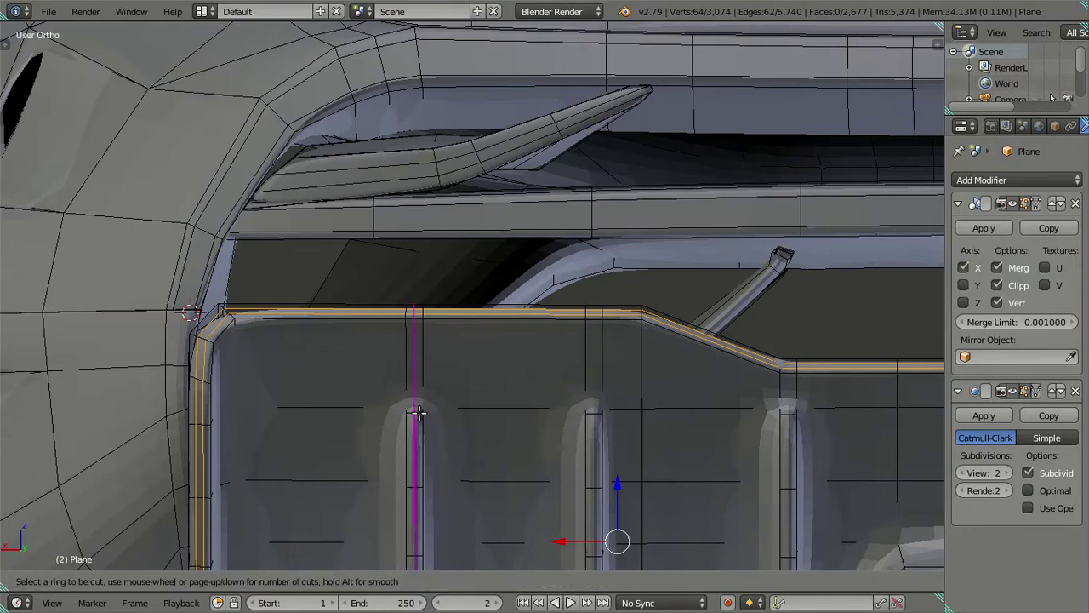
click(417, 413)
right_click(417, 413)
key(ctrl+r)
click(593, 413)
right_click(592, 413)
key(ctrl+r)
click(791, 413)
right_click(791, 413)
scroll(604, 414, down, 1)
scroll(569, 417, down, 1)
key(a)
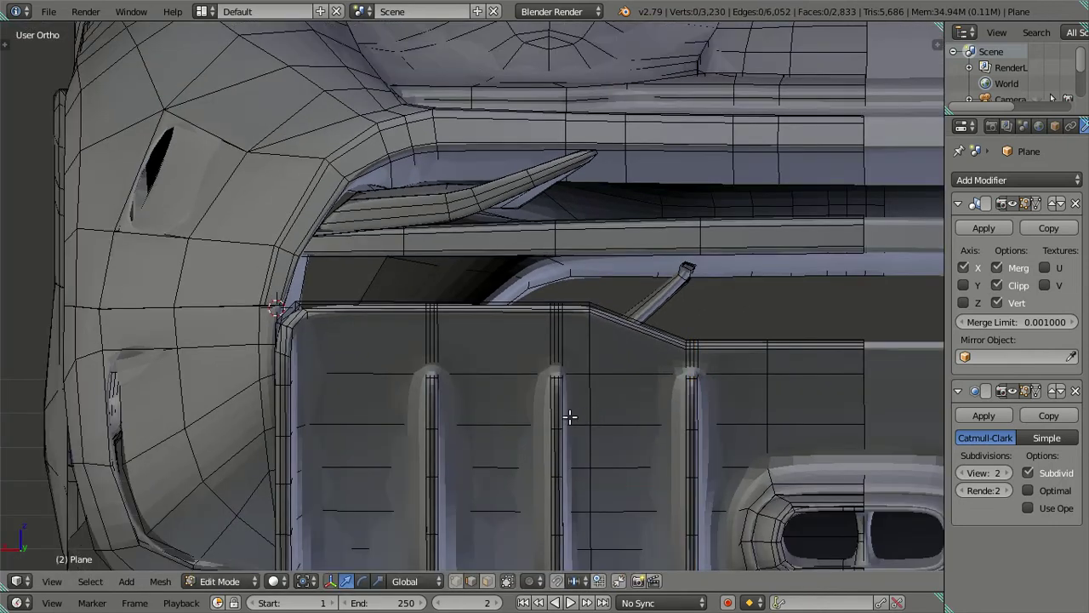
scroll(532, 409, down, 3)
Step: Add centred support loops around the exhaust surround, bumper and exhaust opening edge
middle_drag(564, 406, 519, 371)
scroll(519, 371, up, 3)
scroll(515, 365, up, 3)
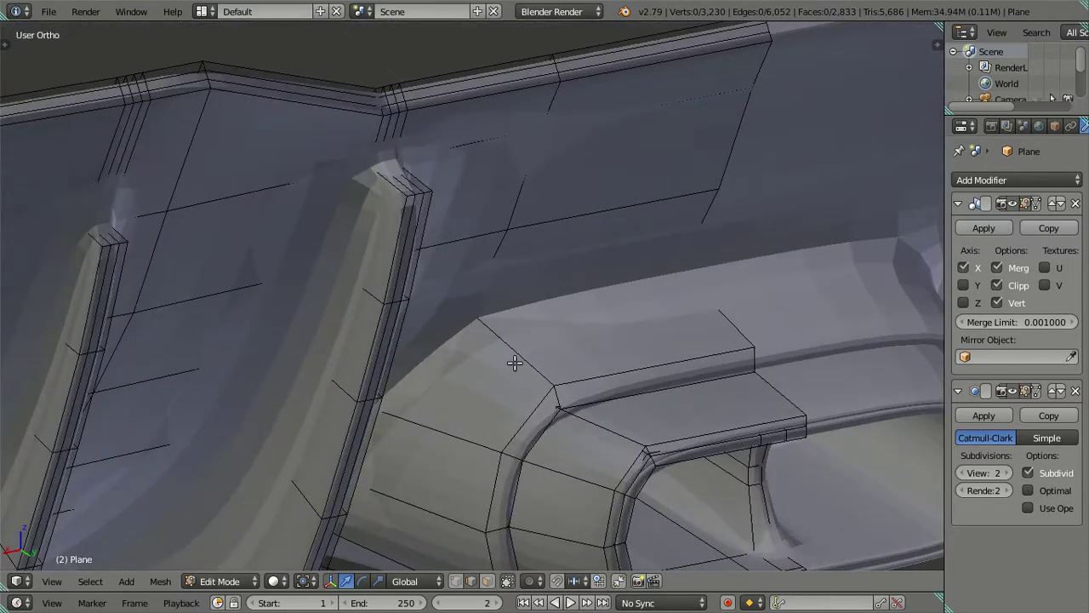
key(ctrl+r)
click(514, 363)
right_click(585, 403)
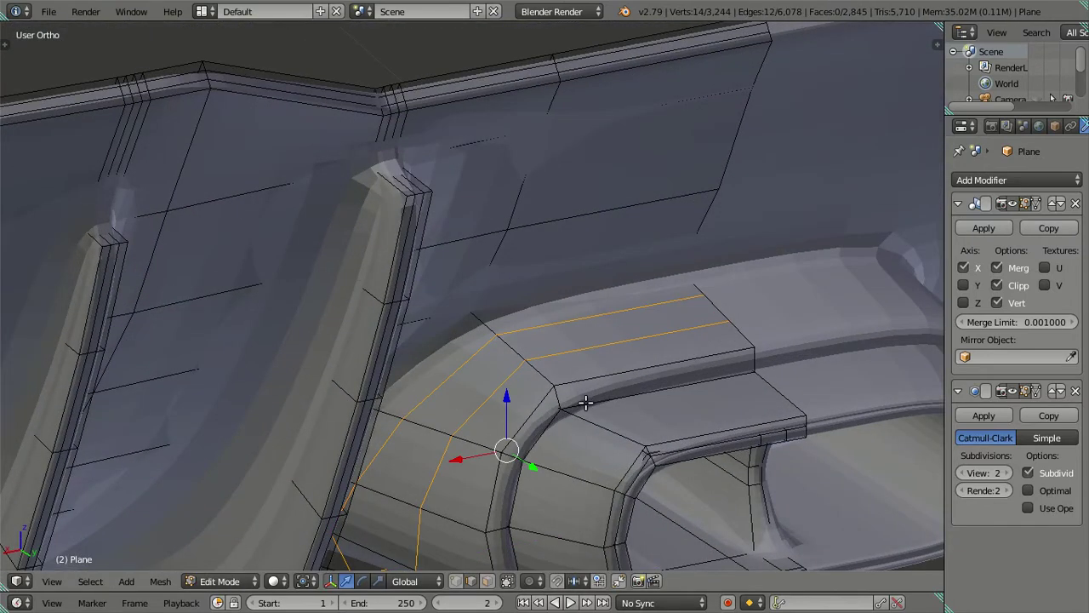
key(ctrl+r)
click(586, 417)
right_click(582, 412)
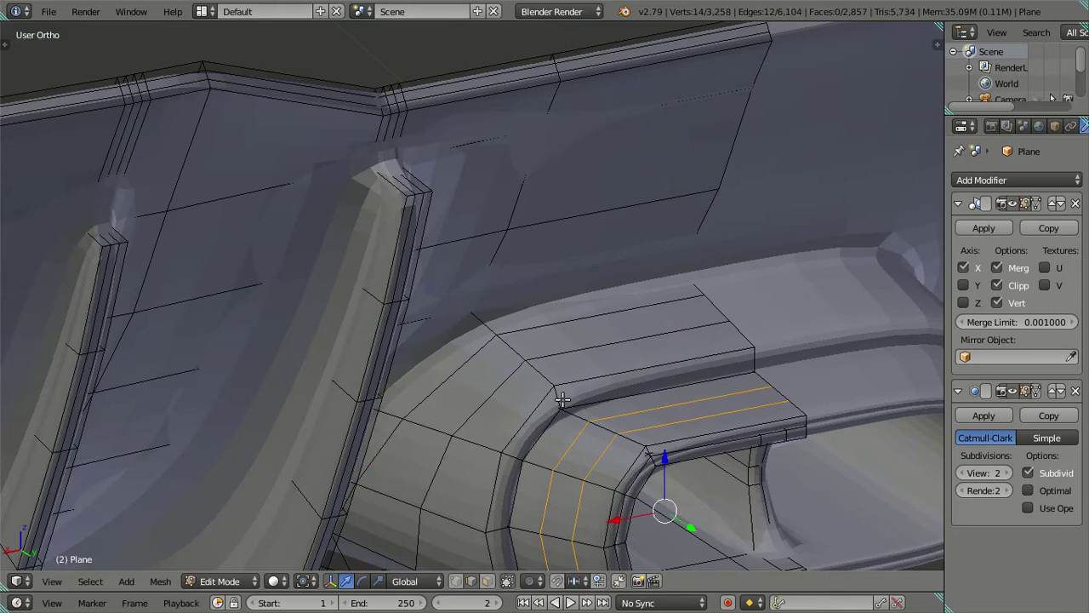
key(ctrl+r)
click(561, 398)
right_click(560, 397)
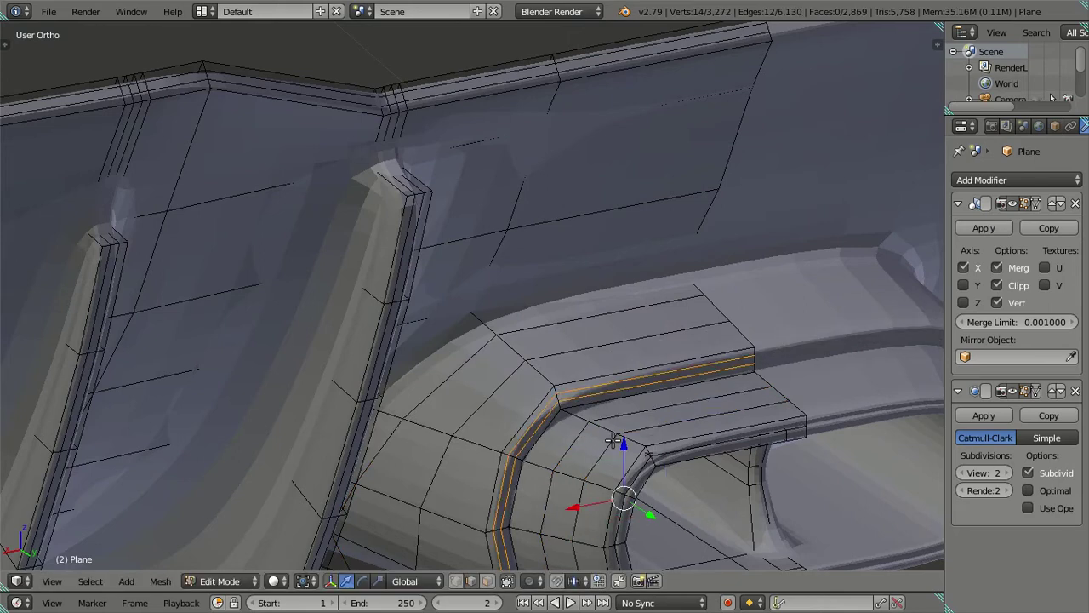
Step: Add two tight loops hugging the exhaust opening's inner rim, then deselect all
middle_drag(560, 398, 497, 330)
scroll(588, 349, up, 2)
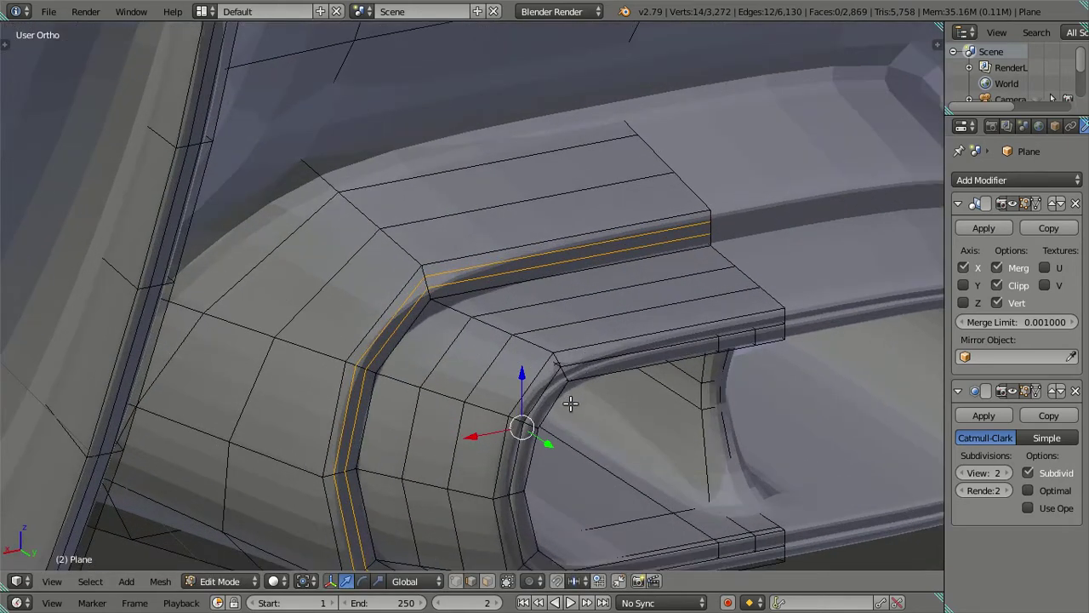
scroll(570, 403, down, 2)
scroll(474, 361, up, 3)
key(ctrl+r)
click(474, 358)
right_click(474, 358)
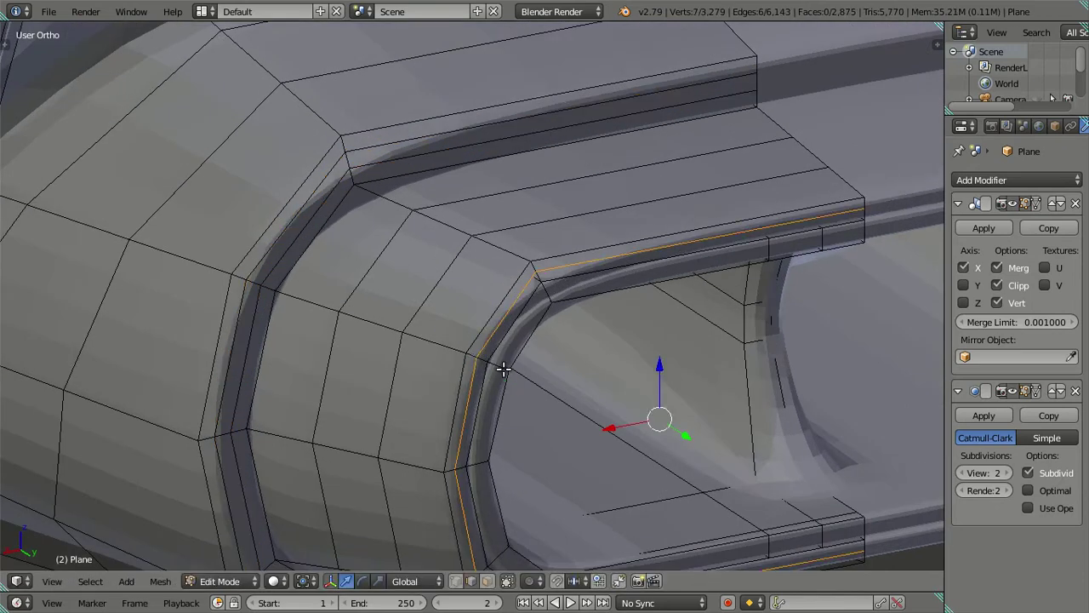
key(ctrl+r)
click(503, 369)
right_click(503, 368)
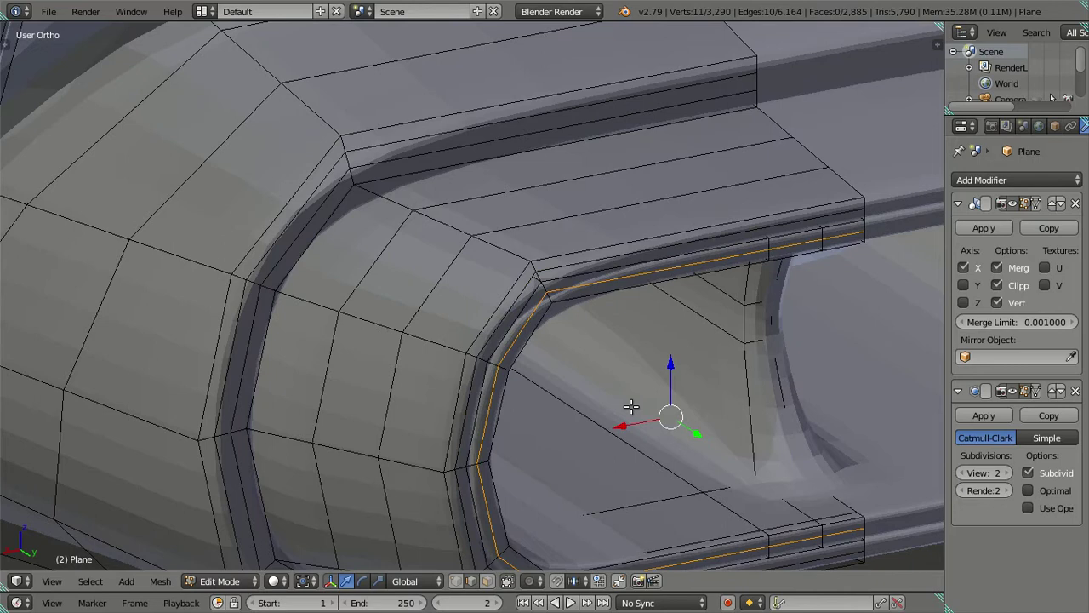
key(a)
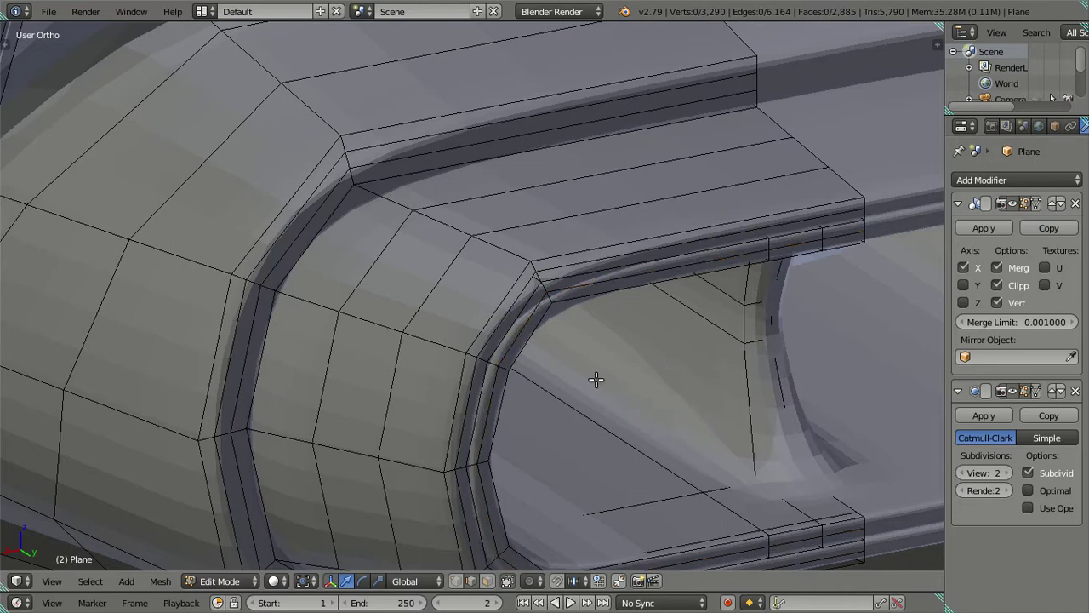
scroll(596, 379, up, 5)
Step: Inspect the smoothed exhausts and rear diffuser in Object Mode
key(Tab)
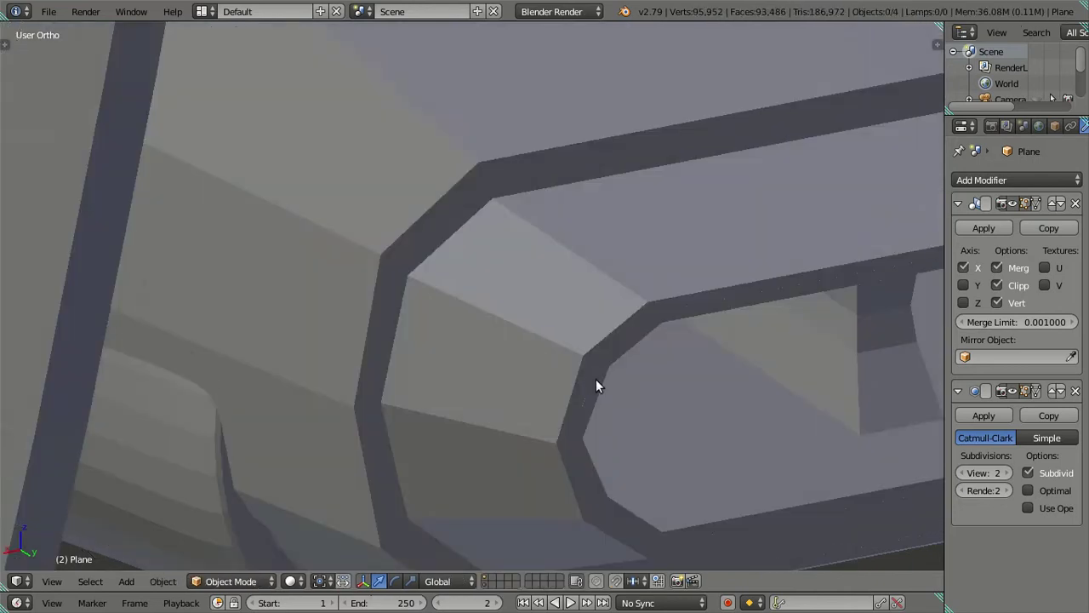
scroll(596, 379, down, 5)
mouse_move(596, 379)
middle_down()
mouse_move(539, 347)
mouse_move(488, 338)
mouse_move(465, 383)
mouse_move(493, 359)
mouse_move(314, 338)
mouse_move(401, 372)
mouse_move(451, 354)
middle_up()
scroll(311, 342, down, 2)
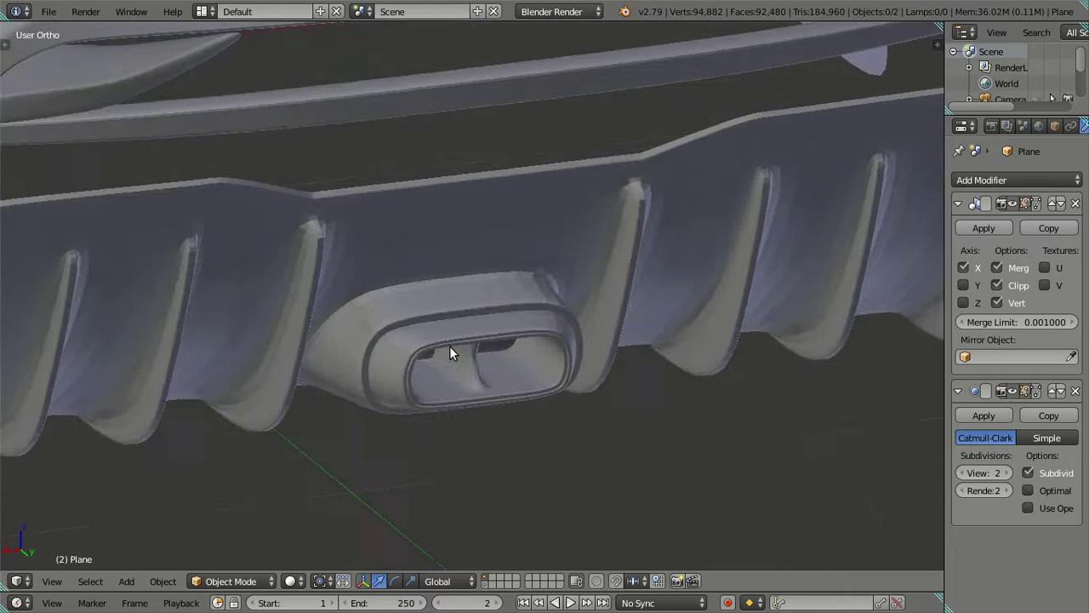
scroll(360, 329, down, 2)
mouse_move(360, 329)
middle_down()
mouse_move(454, 352)
mouse_move(481, 298)
mouse_move(486, 344)
mouse_move(510, 343)
mouse_move(522, 403)
mouse_move(537, 389)
mouse_move(545, 343)
mouse_move(577, 332)
mouse_move(275, 346)
mouse_move(455, 332)
mouse_move(448, 360)
mouse_move(403, 332)
middle_up()
scroll(466, 323, down, 3)
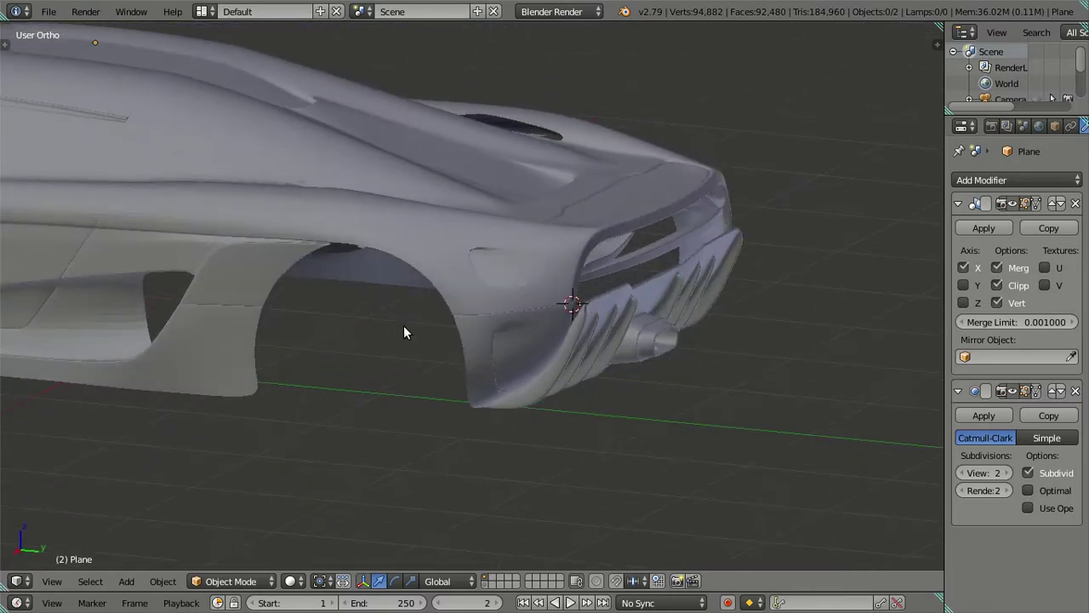
scroll(404, 332, up, 2)
Step: In Edit Mode, add two pairs of centred loops beside the rear arch vent
key(Tab)
scroll(467, 243, up, 3)
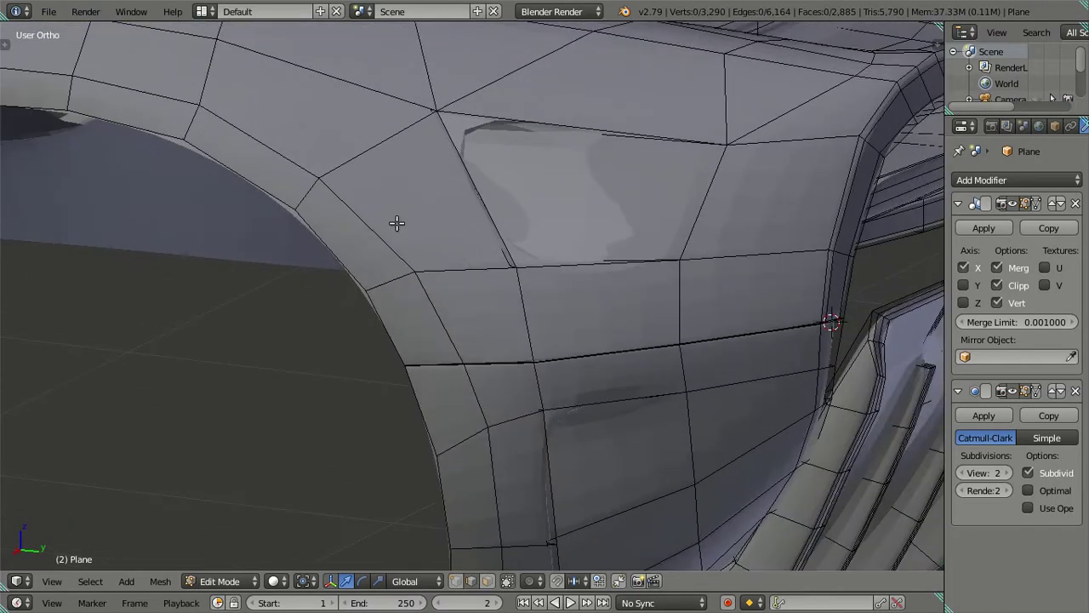
key(ctrl+r)
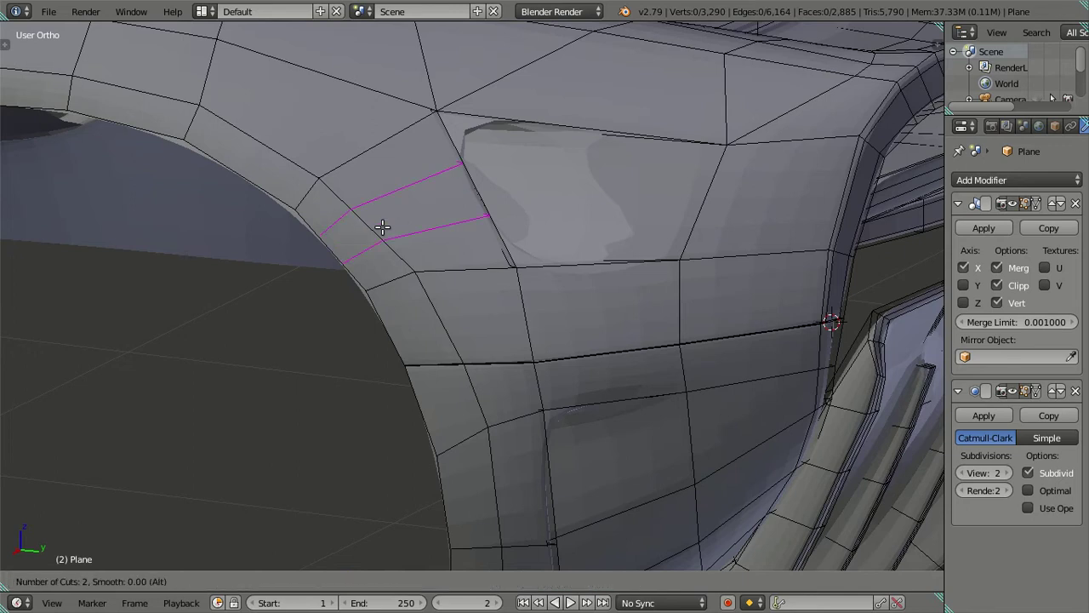
click(383, 227)
right_click(383, 226)
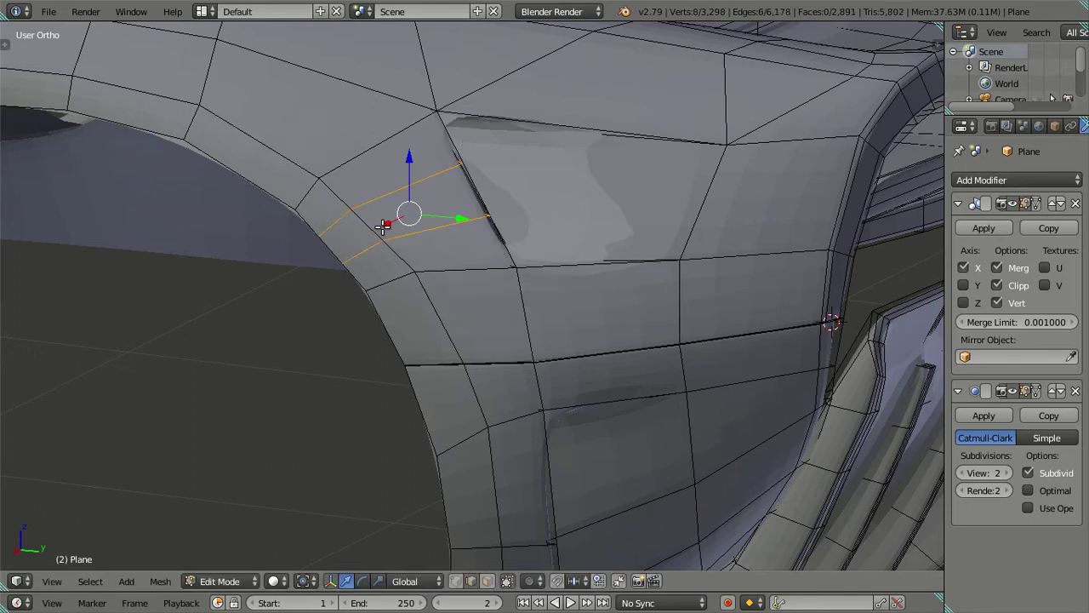
key(ctrl+r)
scroll(677, 201, up, 1)
click(677, 201)
right_click(677, 201)
key(a)
Step: Add a loop pair lower on the arch panel; cut and dissolve two long side-panel loops
key(ctrl+r)
click(541, 460)
right_click(541, 460)
key(ctrl+r)
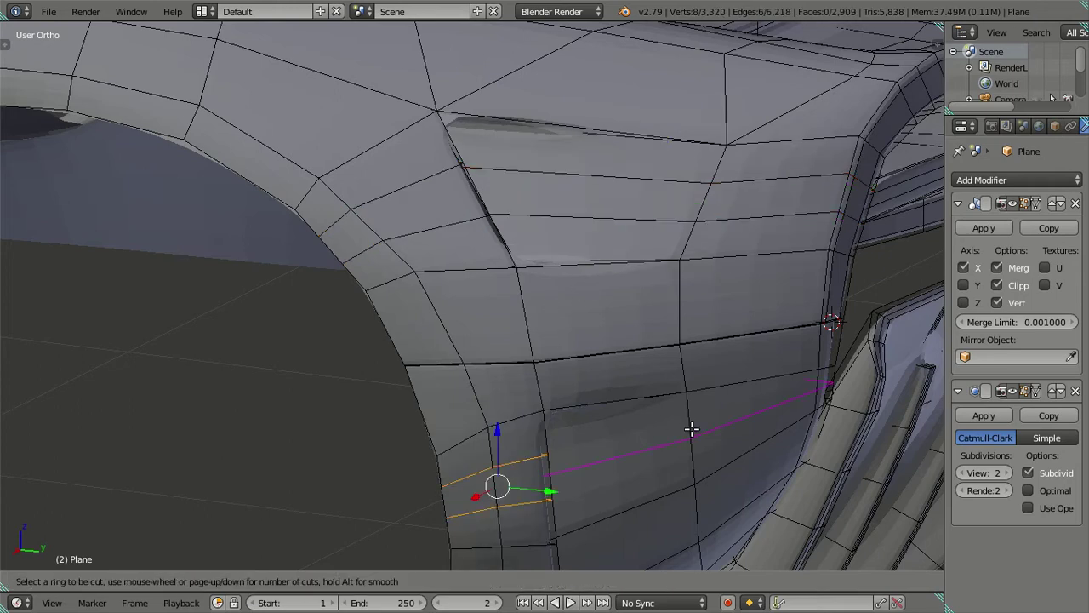
click(691, 428)
right_click(691, 428)
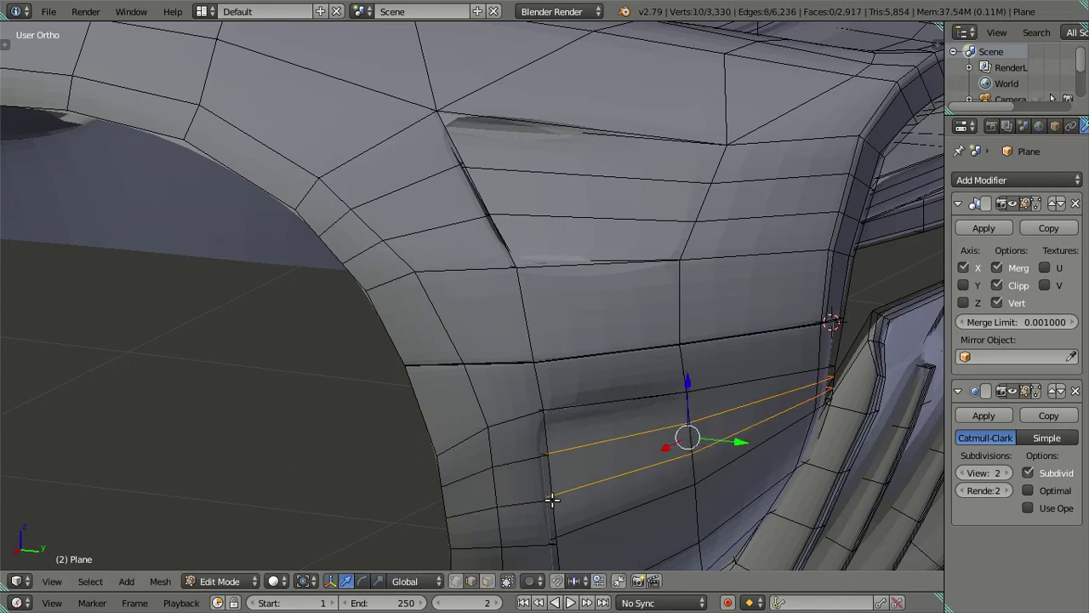
key(x)
click(707, 475)
Step: Switch to Object Mode and orbit the smoothed body to check the arch vent
mouse_move(706, 475)
middle_down()
mouse_move(609, 442)
mouse_move(557, 393)
mouse_move(465, 383)
mouse_move(423, 407)
mouse_move(444, 435)
mouse_move(472, 418)
mouse_move(515, 435)
mouse_move(574, 381)
mouse_move(520, 369)
middle_up()
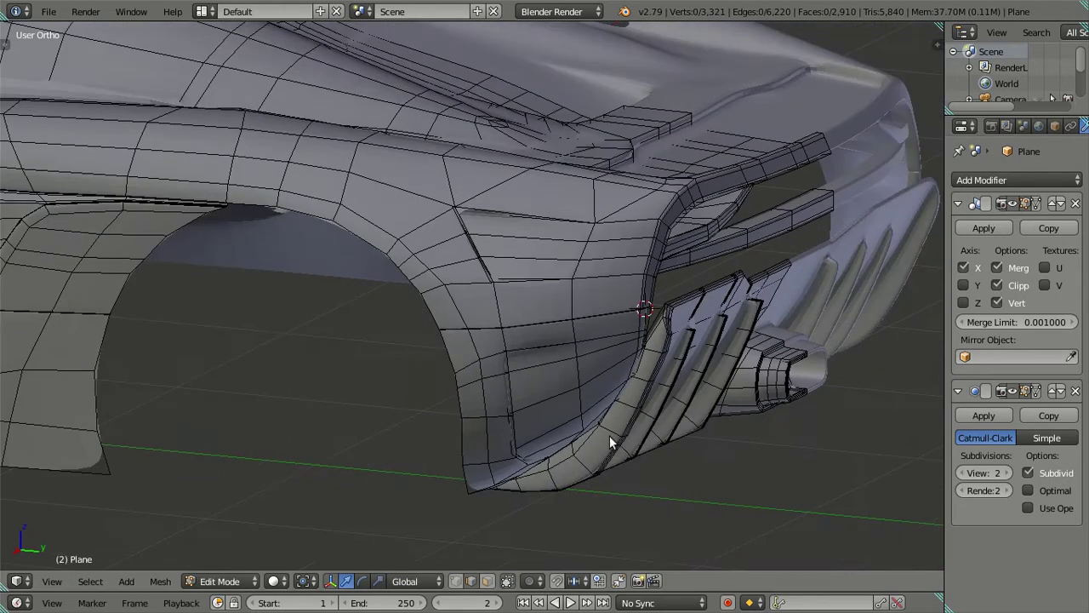
key(Tab)
scroll(518, 357, up, 3)
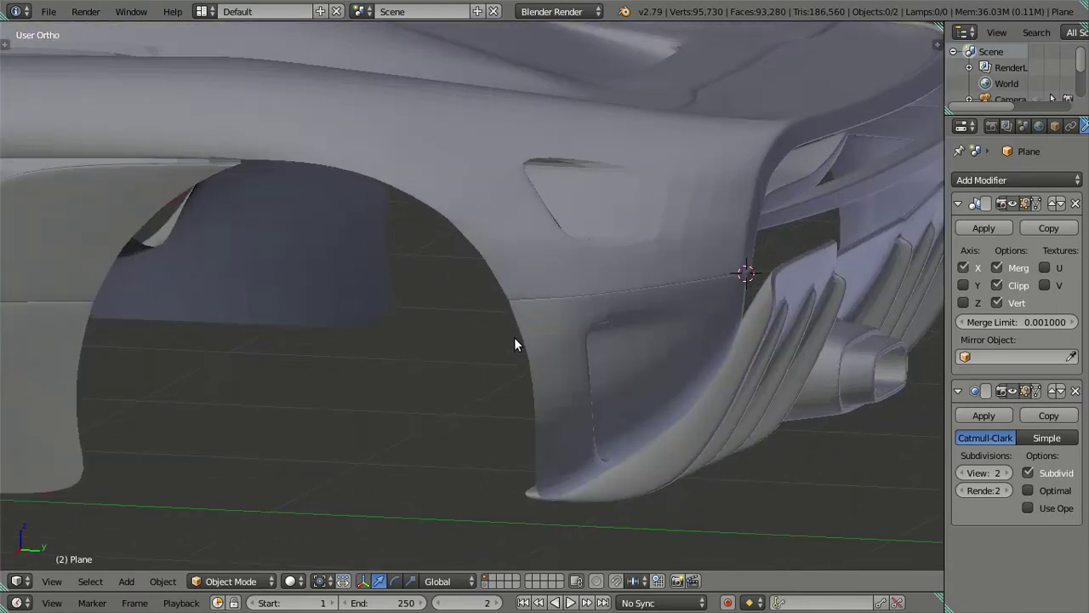
key(Tab)
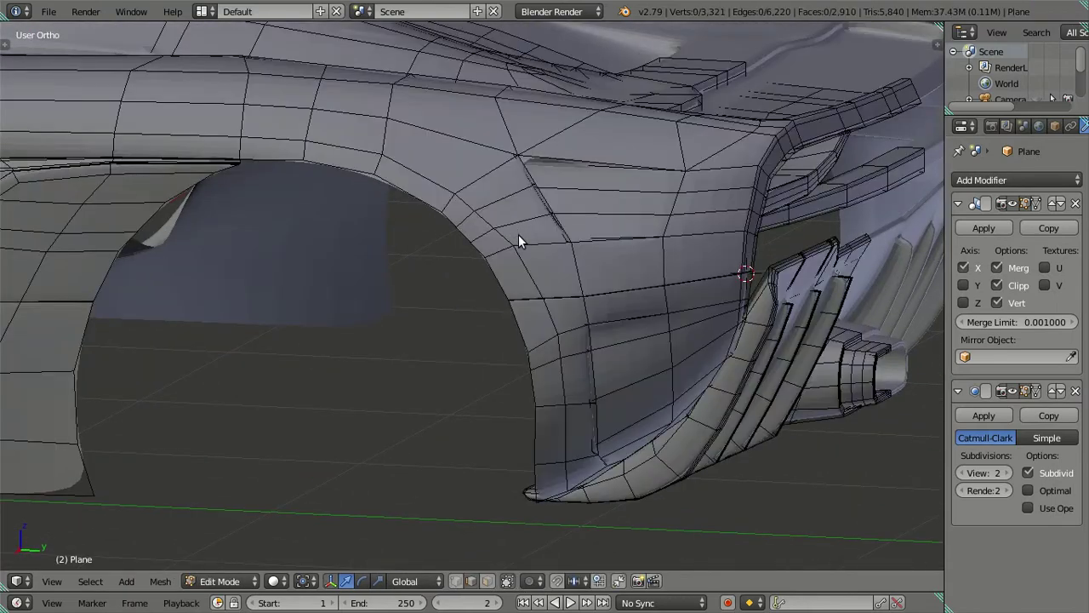
key(Tab)
mouse_move(526, 241)
middle_down()
mouse_move(522, 275)
mouse_move(462, 293)
mouse_move(360, 276)
mouse_move(402, 291)
mouse_move(475, 274)
mouse_move(504, 326)
mouse_move(538, 346)
mouse_move(503, 348)
mouse_move(464, 380)
mouse_move(579, 302)
middle_up()
Step: Enter Edit Mode on the body in wireframe and select the vertices at the panel corner
scroll(564, 362, up, 3)
key(Tab)
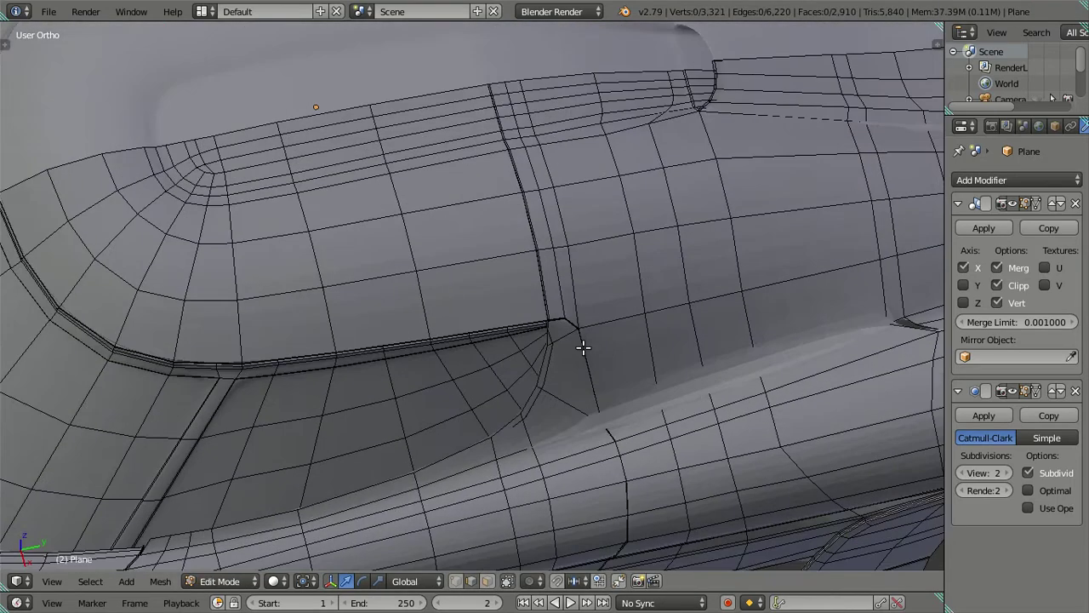
mouse_move(596, 342)
shift+middle_down()
mouse_move(543, 325)
mouse_move(550, 332)
shift+middle_up()
key(Tab)
scroll(569, 335, up, 2)
key(Tab)
key(z)
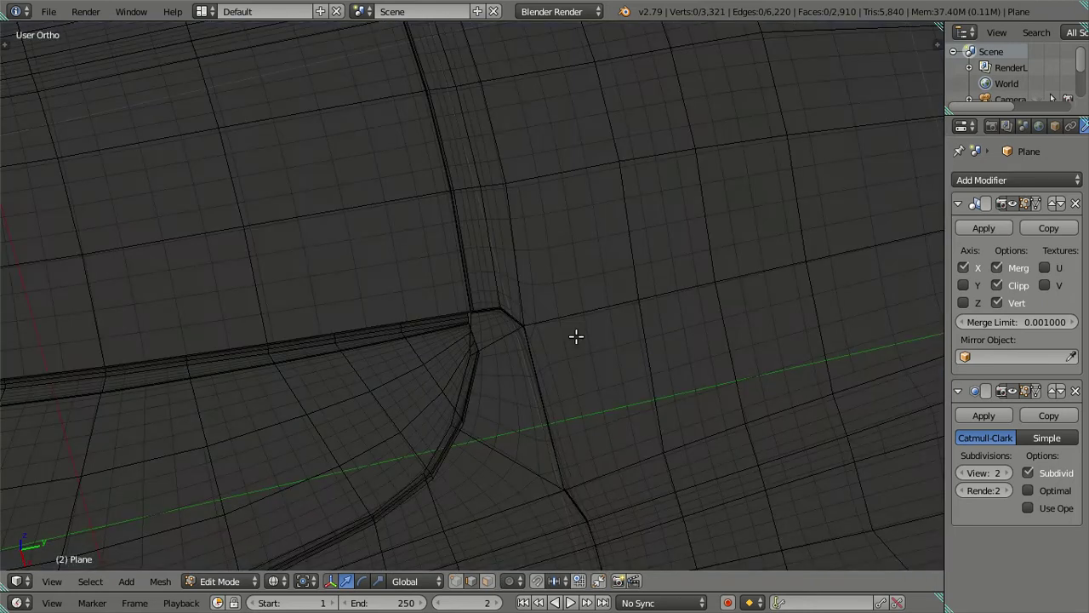
middle_drag(596, 392, 632, 360)
key(a)
key(a)
drag(563, 319, 607, 352)
Step: Trim the corner selection and slide the selected edge slightly along X
key(z)
shift+middle_drag(607, 370, 657, 397)
scroll(758, 400, up, 2)
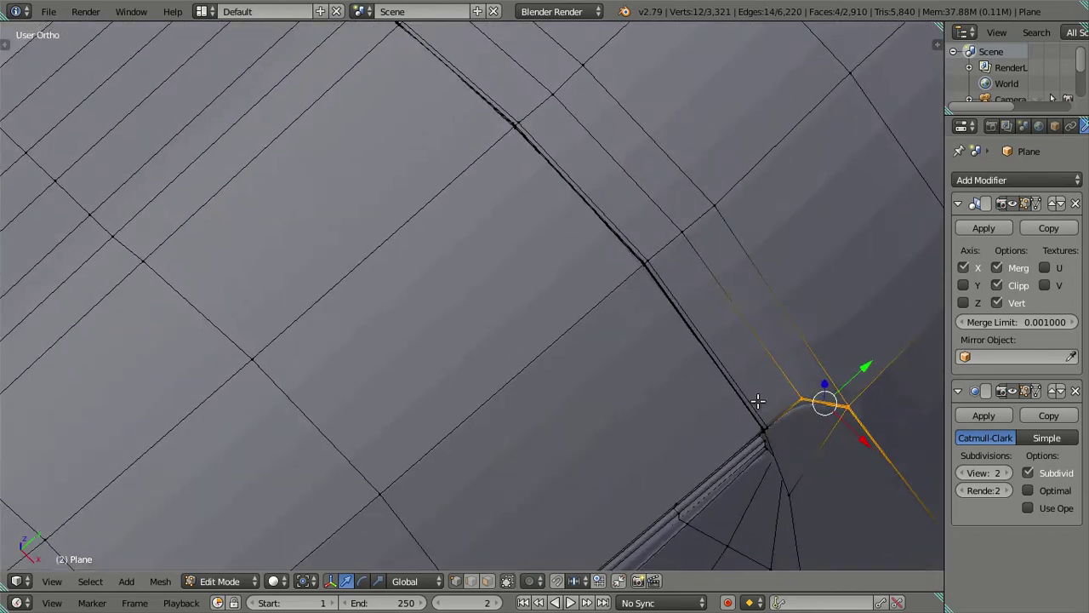
shift+middle_drag(758, 400, 494, 335)
scroll(592, 407, up, 3)
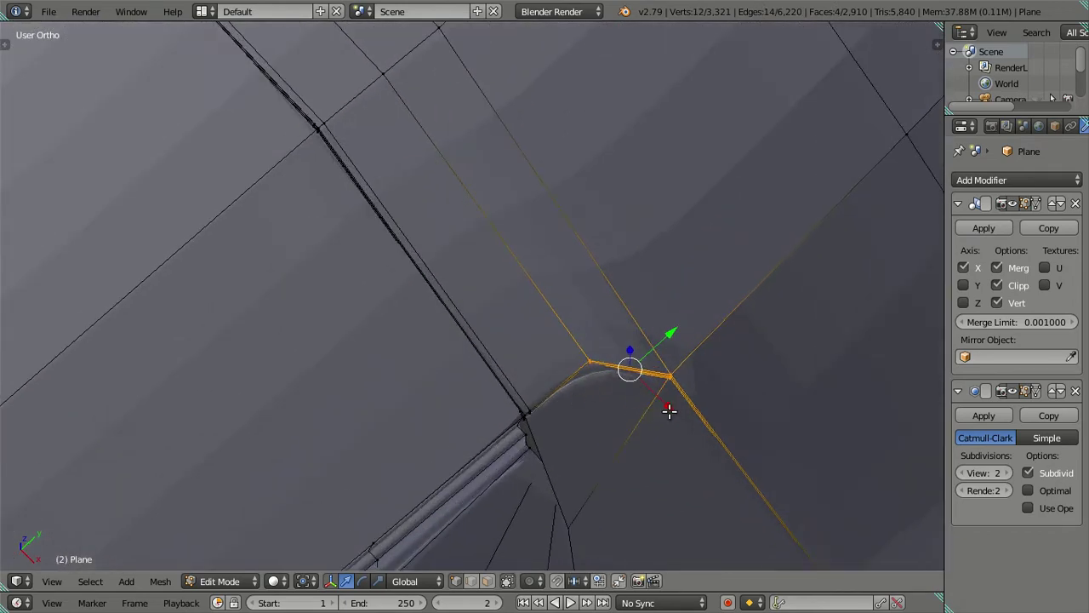
key(z)
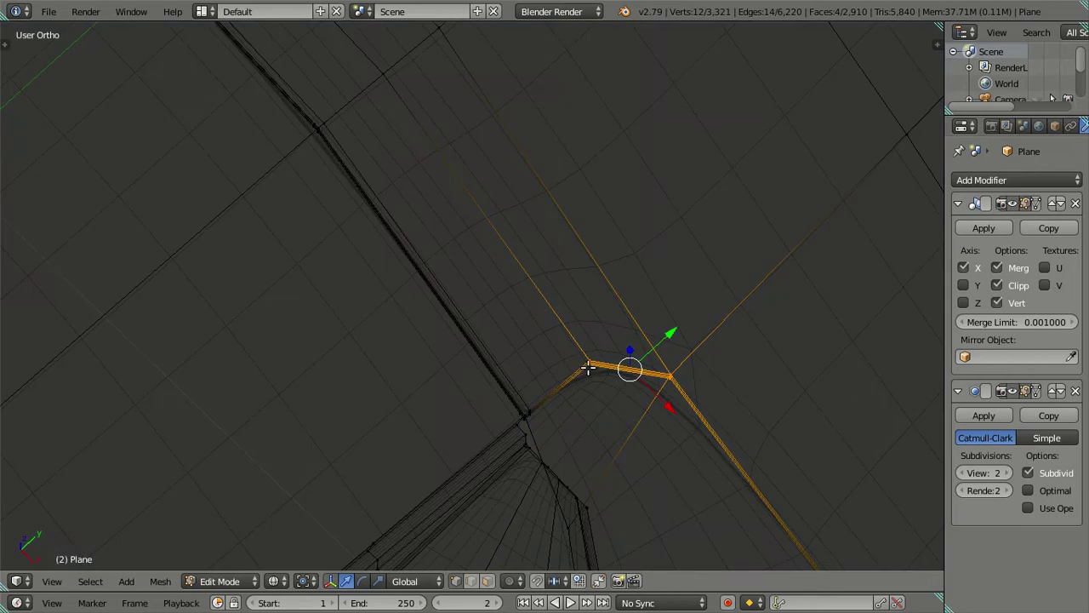
middle_click(587, 367)
key(Escape)
key(z)
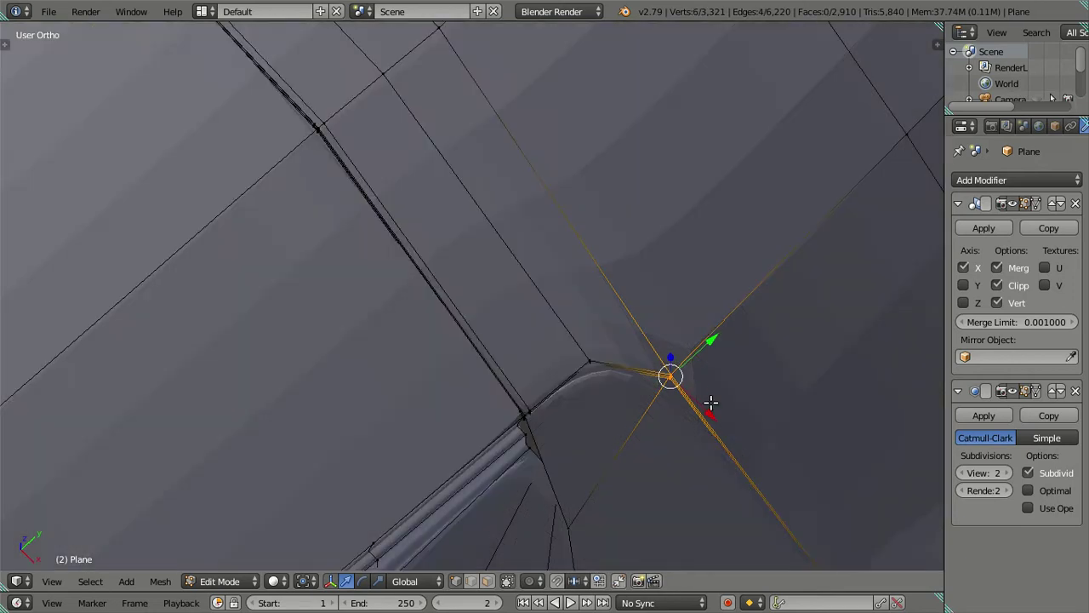
drag(706, 408, 696, 407)
scroll(561, 402, down, 5)
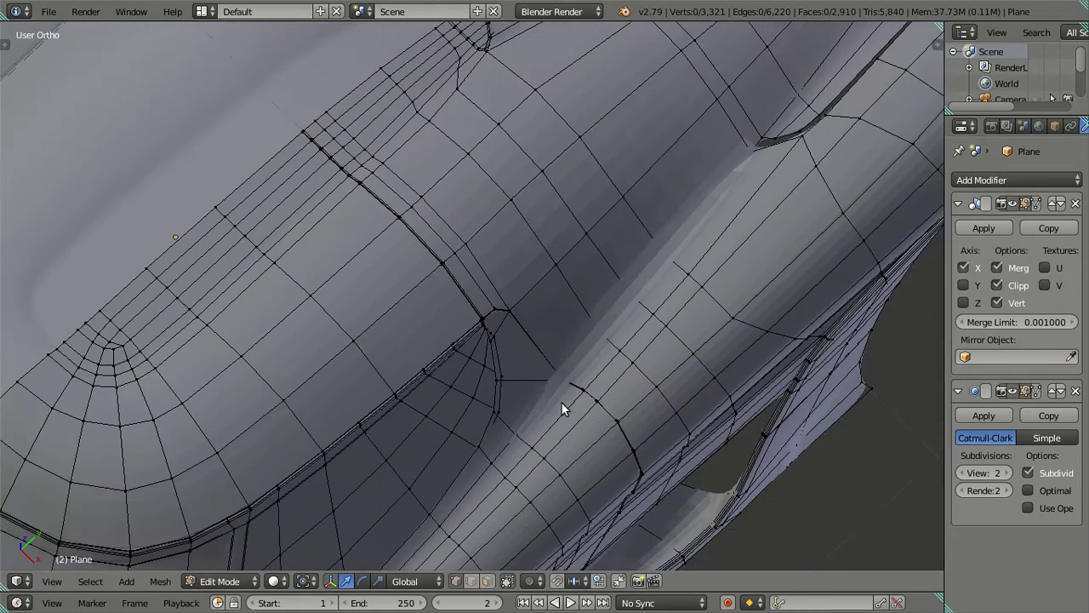
key(Tab)
Step: Orbit out to a wider top view to check the smoothed car body
mouse_move(557, 407)
middle_down()
mouse_move(559, 355)
mouse_move(624, 333)
mouse_move(491, 212)
mouse_move(454, 408)
mouse_move(506, 346)
mouse_move(560, 379)
mouse_move(557, 355)
mouse_move(527, 363)
middle_up()
scroll(454, 409, up, 5)
scroll(506, 345, up, 3)
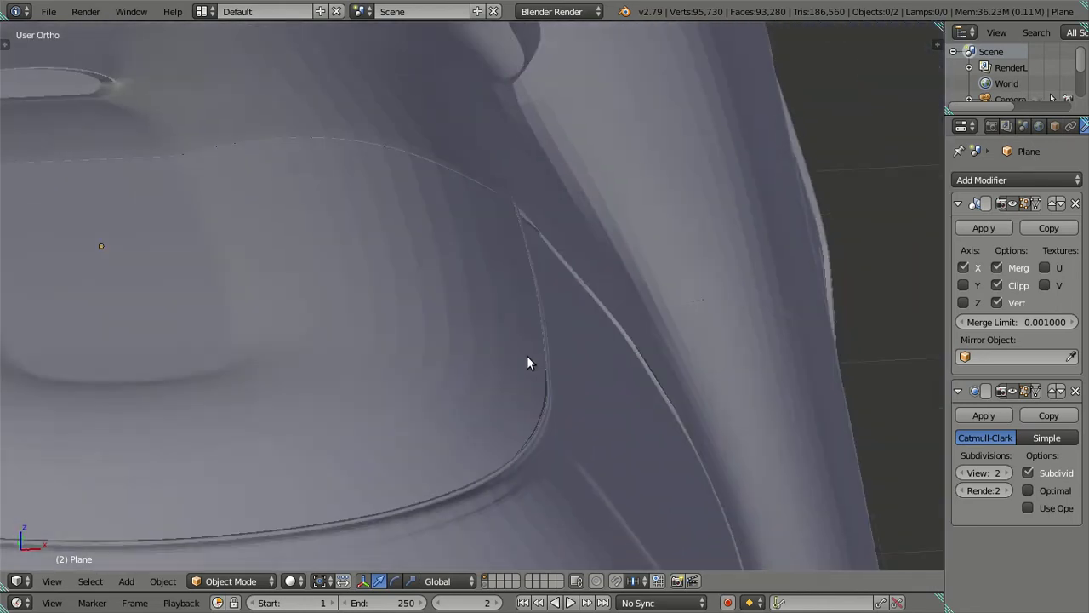
scroll(486, 364, down, 2)
mouse_move(485, 365)
middle_down()
mouse_move(545, 275)
mouse_move(538, 400)
mouse_move(496, 333)
mouse_move(474, 358)
mouse_move(537, 375)
mouse_move(579, 397)
mouse_move(572, 405)
mouse_move(540, 394)
mouse_move(581, 348)
mouse_move(547, 324)
mouse_move(548, 401)
mouse_move(471, 292)
mouse_move(474, 309)
mouse_move(550, 324)
middle_up()
scroll(513, 296, down, 3)
scroll(538, 400, up, 2)
scroll(501, 351, up, 2)
scroll(537, 374, up, 2)
Step: Grow the selection to neighbouring vertices and nudge that edge left along X
key(Tab)
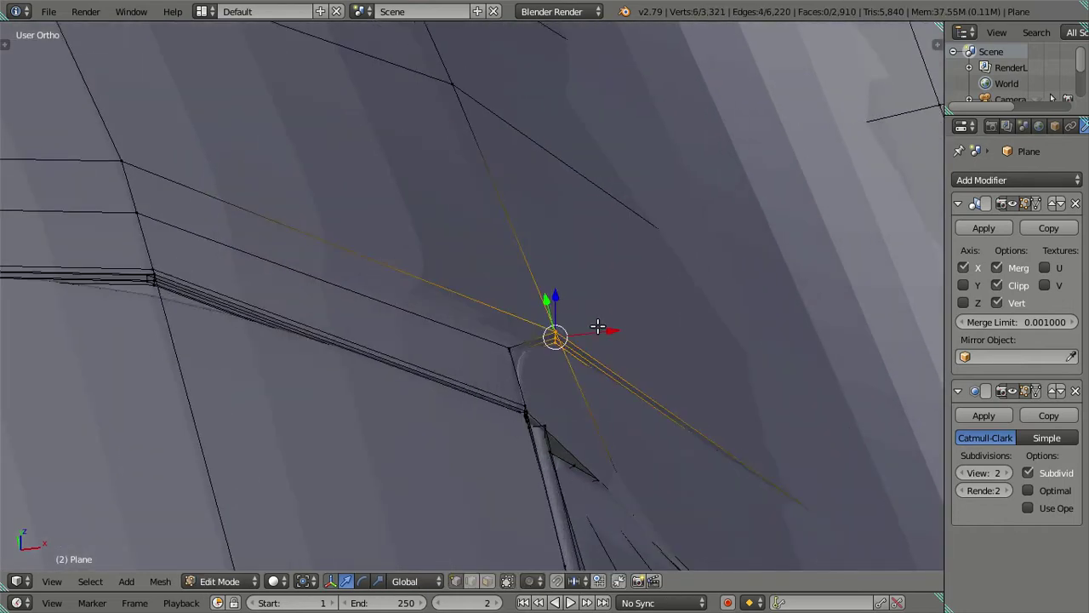
key(ctrl+KP_Add)
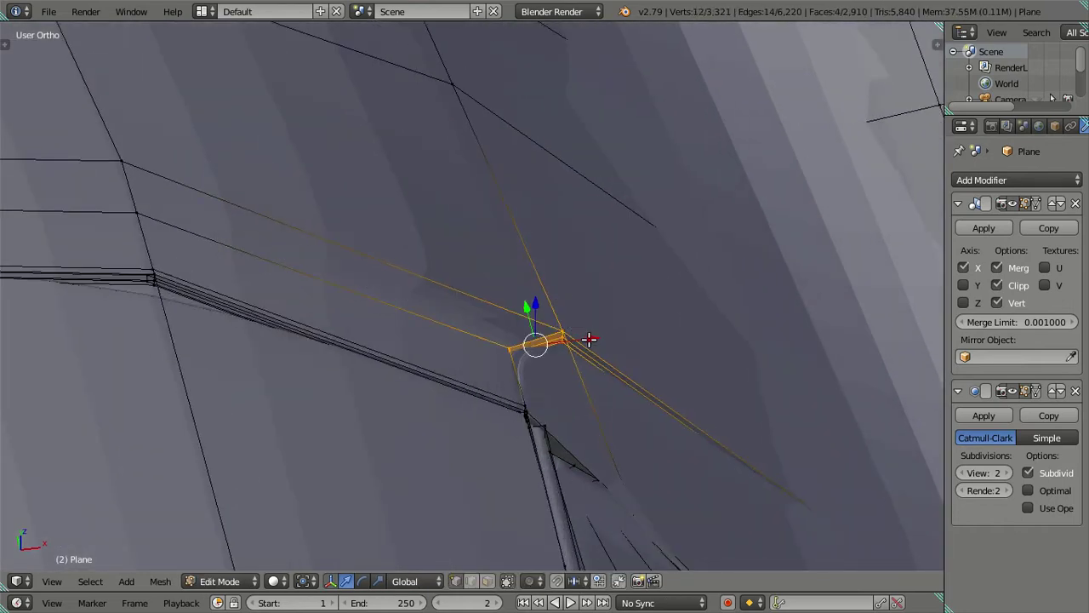
drag(582, 339, 581, 339)
scroll(582, 341, down, 2)
key(KP_7)
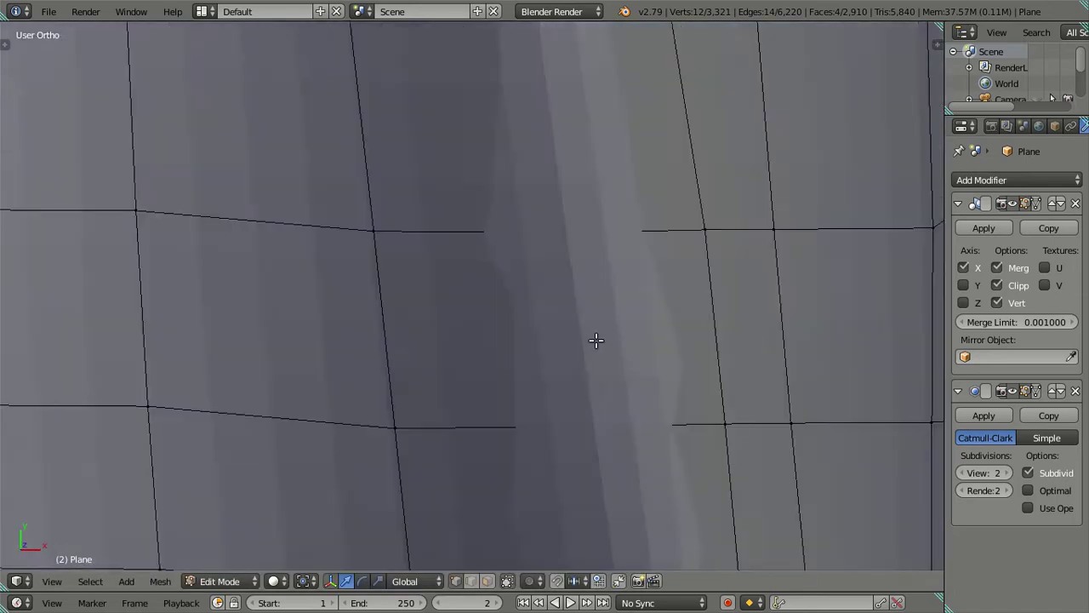
scroll(562, 366, down, 1)
key(KP_Decimal)
scroll(503, 382, up, 2)
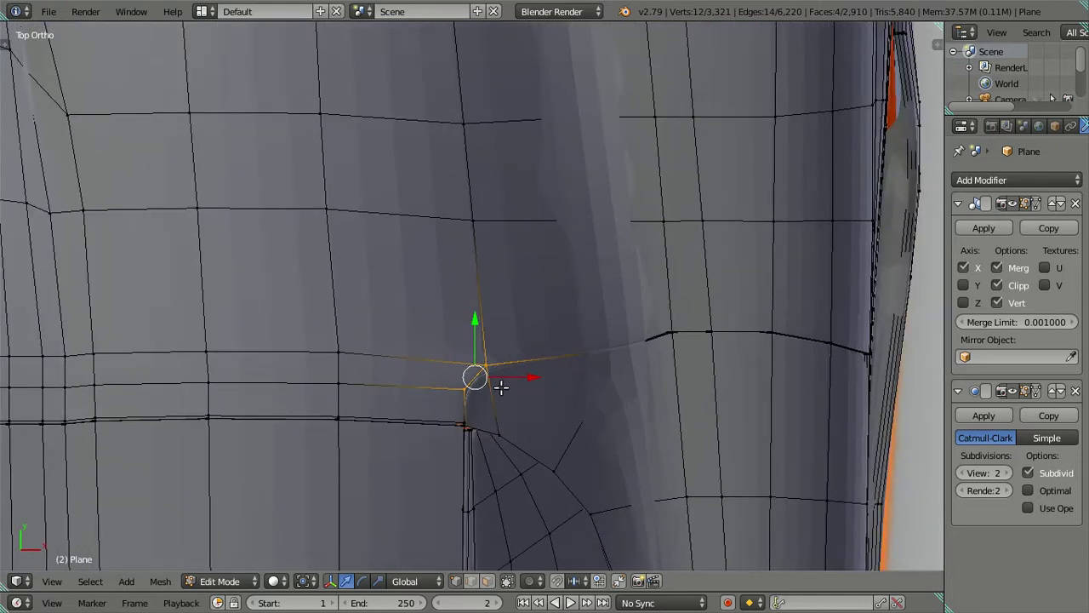
scroll(516, 388, up, 2)
scroll(514, 382, up, 1)
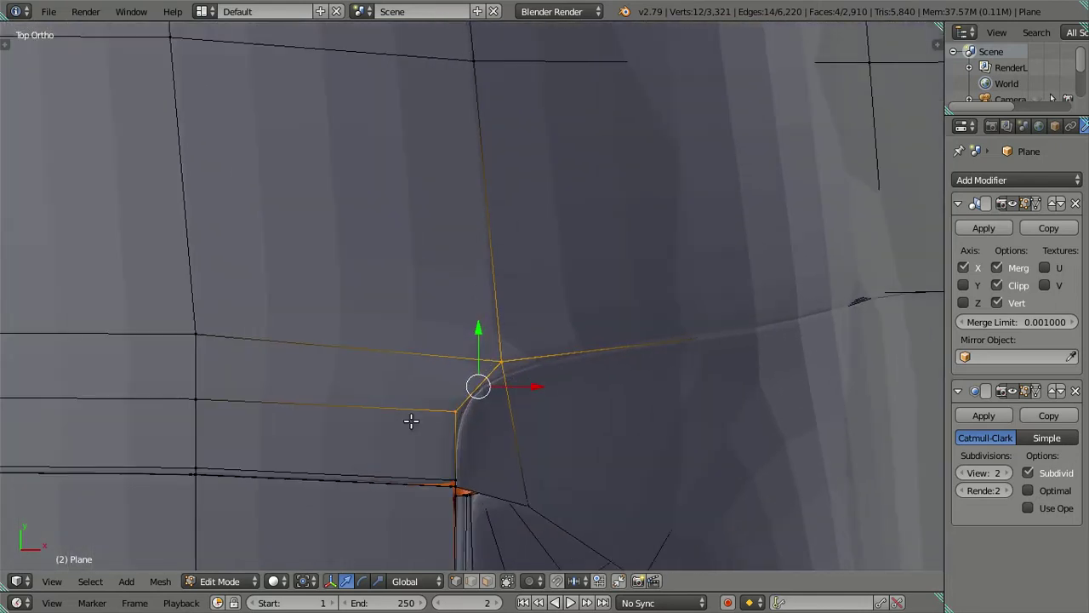
Step: Slide the corner vertex 0.0089 along X and inspect the smoothed panel edge in Object Mode
key(alt+z)
key(ctrl+z)
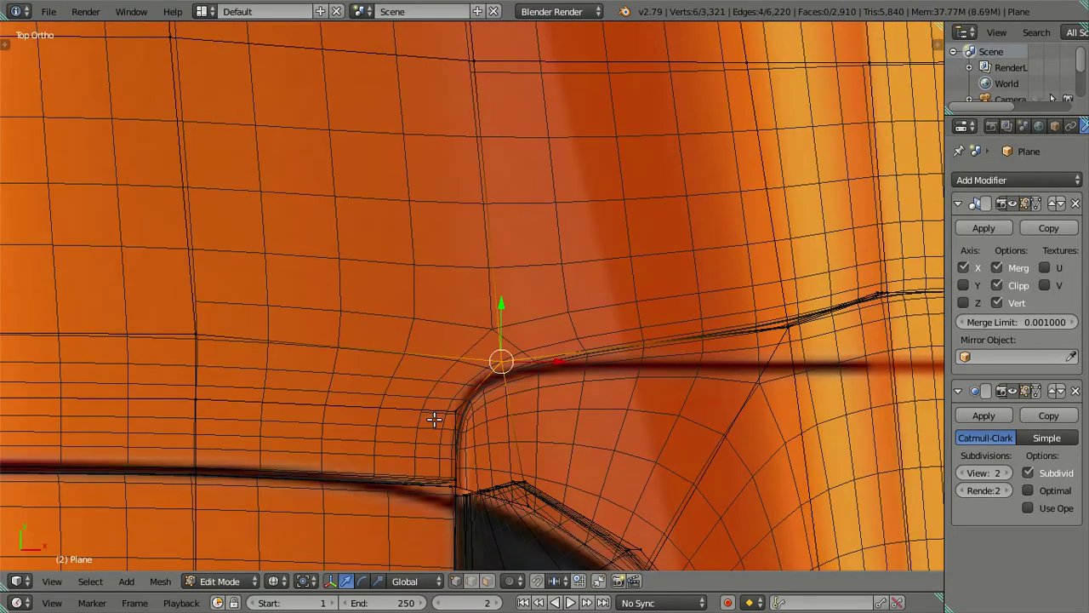
key(alt+z)
drag(563, 365, 540, 372)
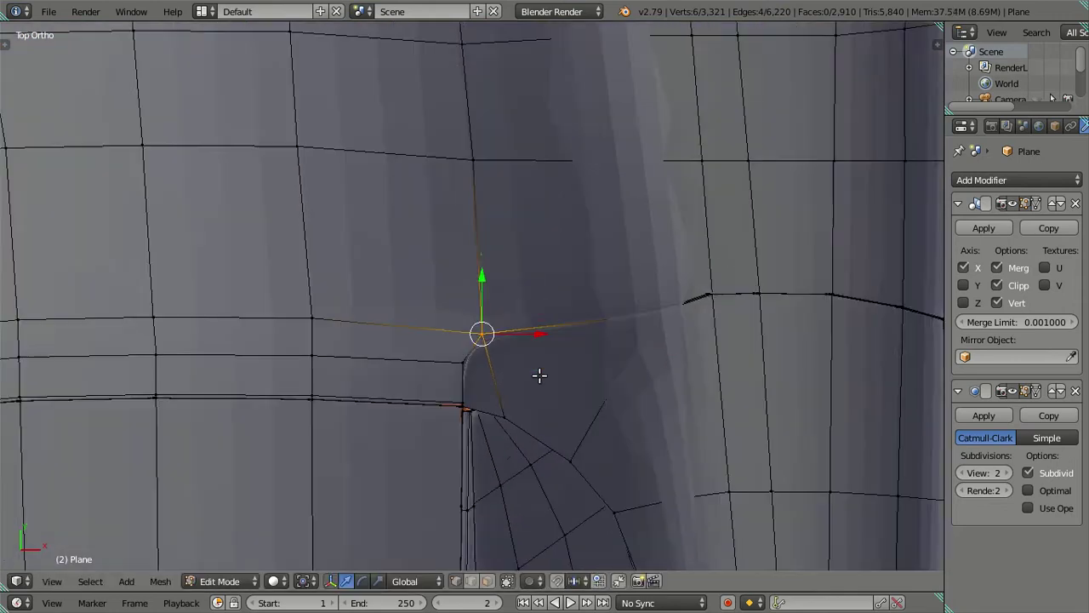
scroll(539, 375, down, 1)
key(Tab)
key(KP_8)
mouse_move(540, 377)
middle_down()
mouse_move(482, 289)
mouse_move(338, 273)
mouse_move(307, 357)
mouse_move(311, 387)
mouse_move(338, 258)
mouse_move(253, 185)
mouse_move(405, 140)
middle_up()
mouse_move(464, 186)
middle_down()
mouse_move(462, 307)
mouse_move(467, 244)
mouse_move(481, 412)
middle_up()
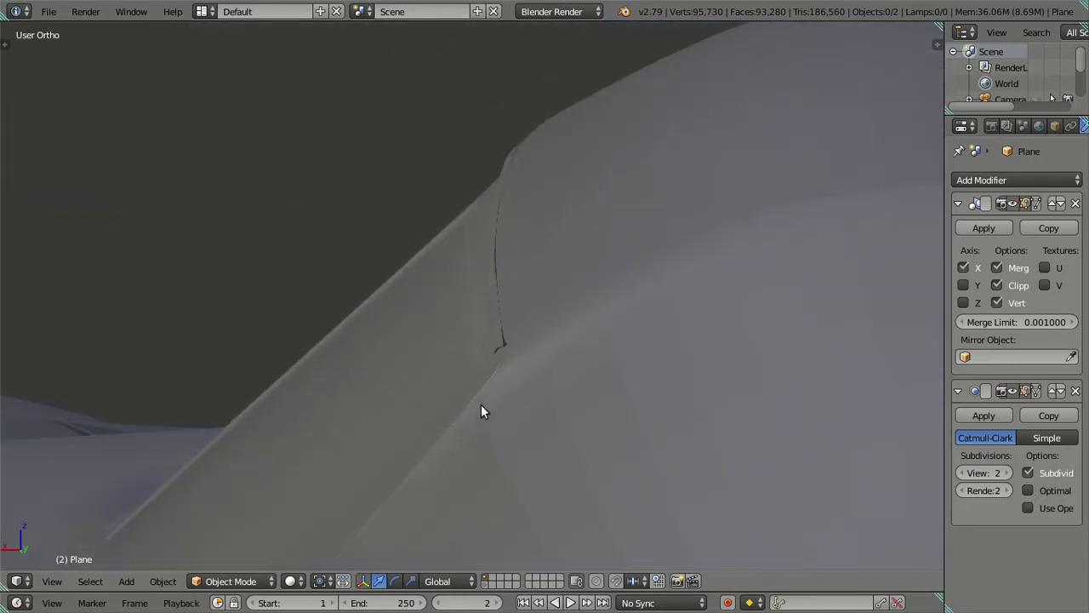
key(Tab)
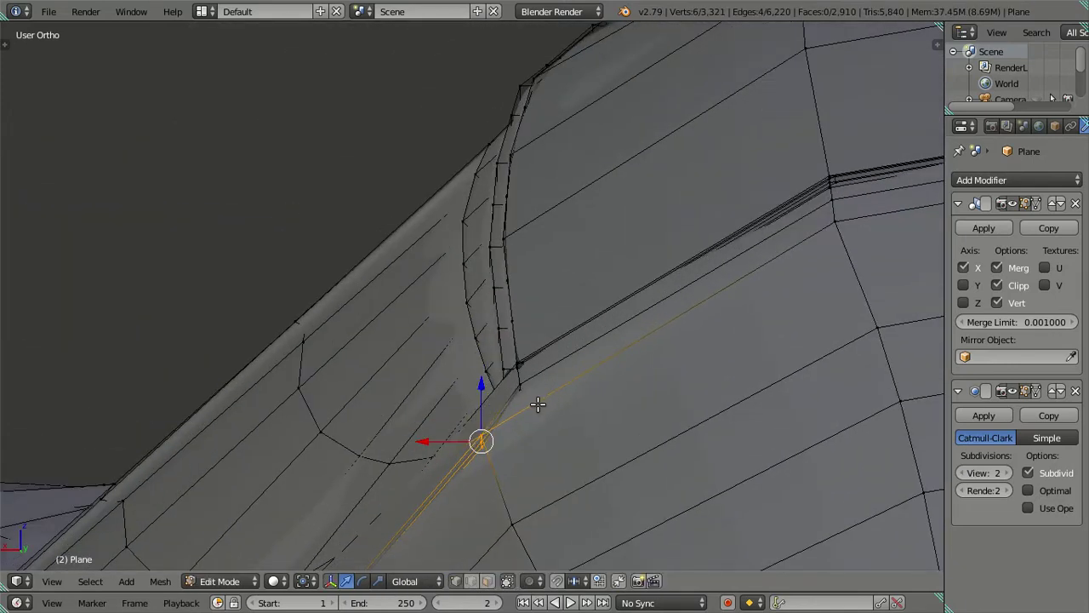
key(ctrl+KP_Add)
key(a)
mouse_move(543, 402)
middle_down()
mouse_move(518, 384)
mouse_move(673, 403)
mouse_move(596, 408)
middle_up()
key(Tab)
mouse_move(505, 400)
middle_down()
mouse_move(399, 380)
mouse_move(511, 482)
mouse_move(498, 431)
mouse_move(547, 394)
mouse_move(562, 430)
middle_up()
scroll(500, 427, up, 2)
mouse_move(457, 440)
middle_down()
mouse_move(599, 287)
mouse_move(579, 403)
mouse_move(557, 324)
mouse_move(574, 309)
mouse_move(622, 329)
mouse_move(537, 331)
mouse_move(346, 421)
mouse_move(398, 343)
mouse_move(416, 414)
mouse_move(475, 405)
middle_up()
scroll(598, 287, down, 3)
scroll(387, 418, up, 4)
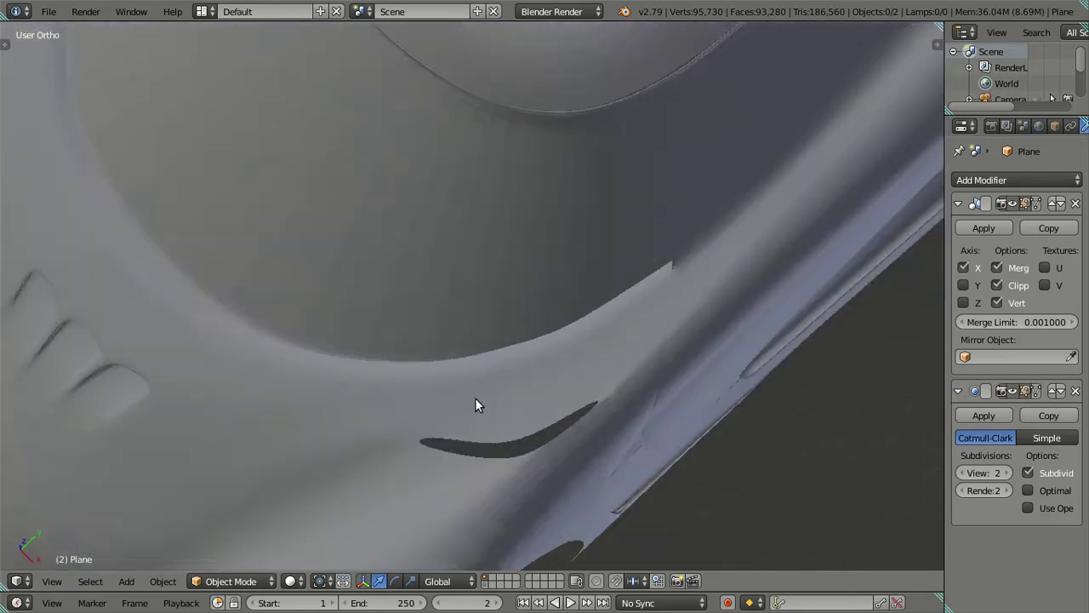
key(KP_7)
Step: Drop the Subsurf view level to 0 and enter Edit Mode on the body
key(z)
scroll(639, 465, up, 2)
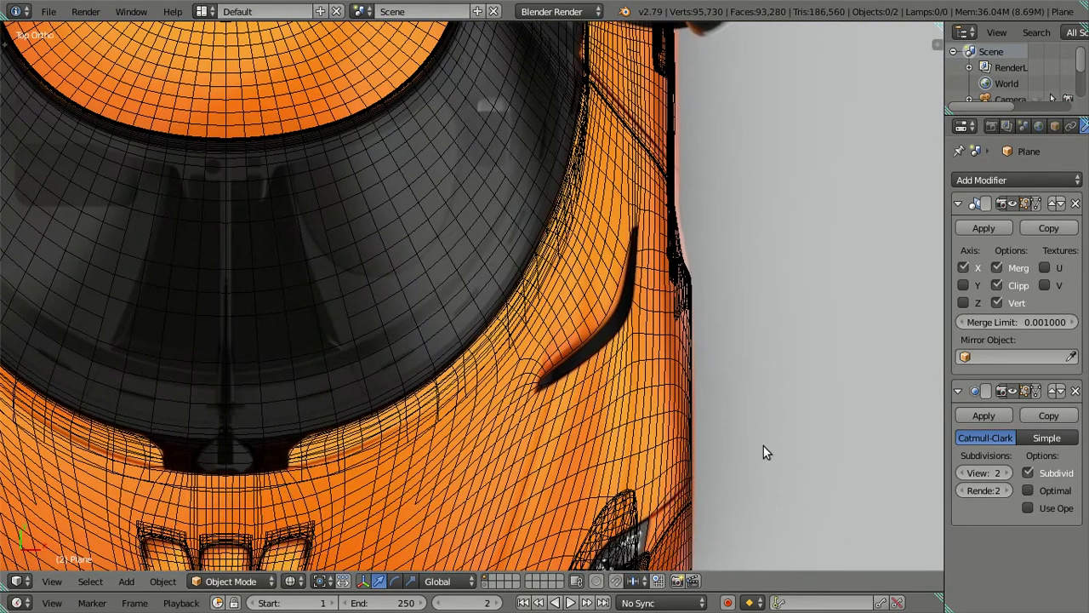
click(962, 473)
click(961, 473)
scroll(737, 471, up, 2)
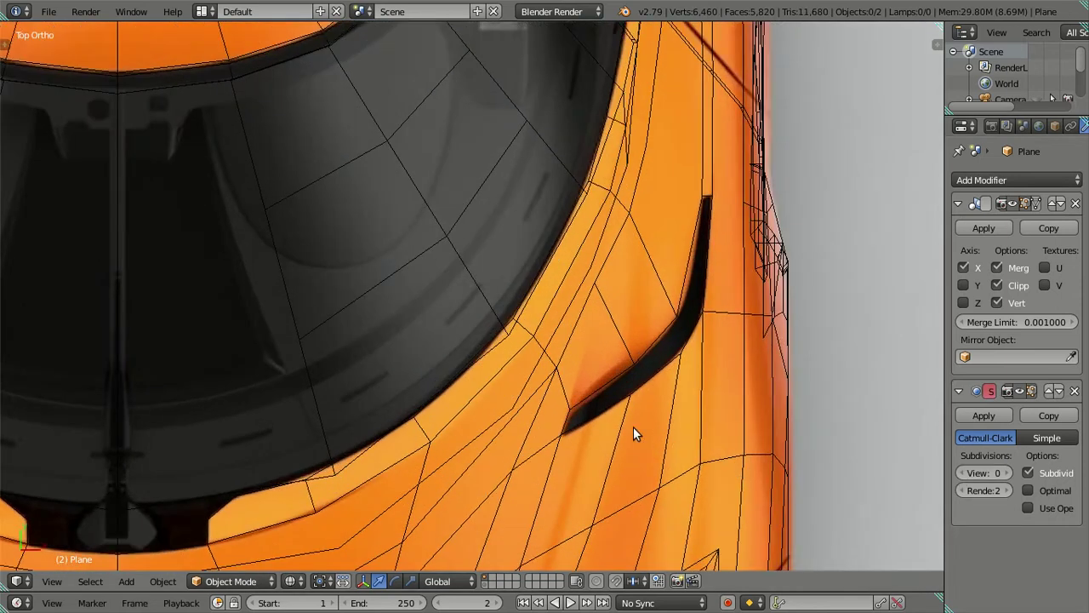
key(z)
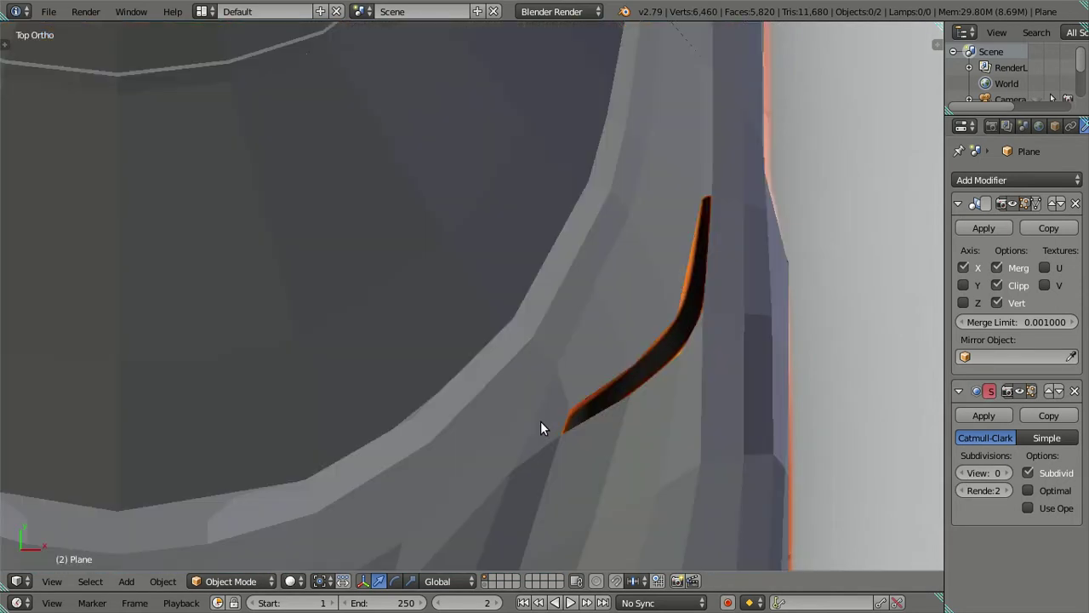
key(Tab)
Step: Add two supporting loop cuts beside the side vent slit with Ctrl+R
key(ctrl+r)
click(542, 422)
right_click(542, 421)
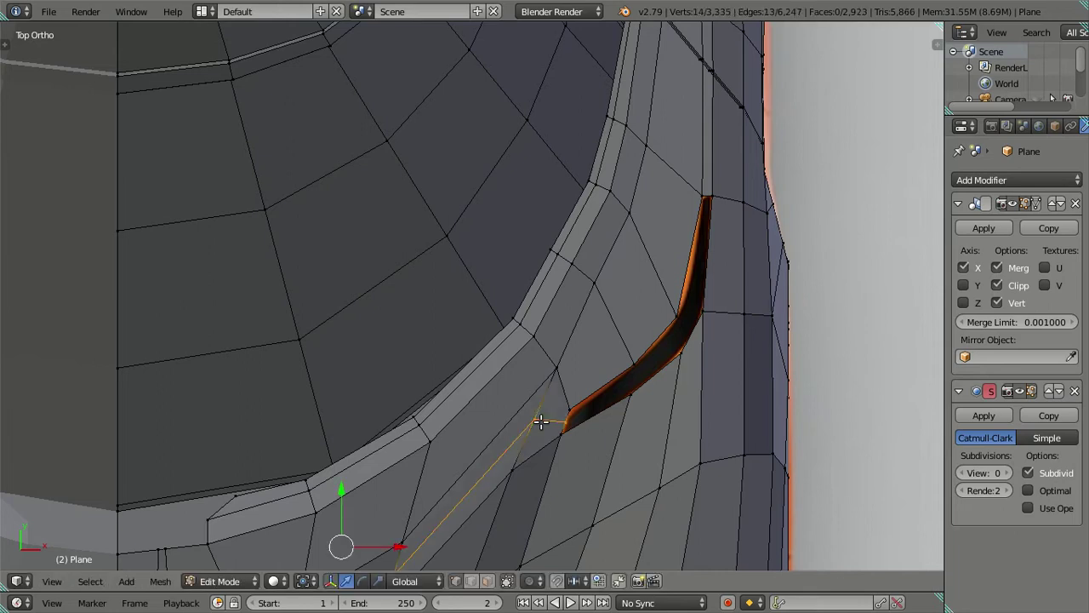
scroll(589, 384, down, 2)
shift+scroll(536, 254, up, 3)
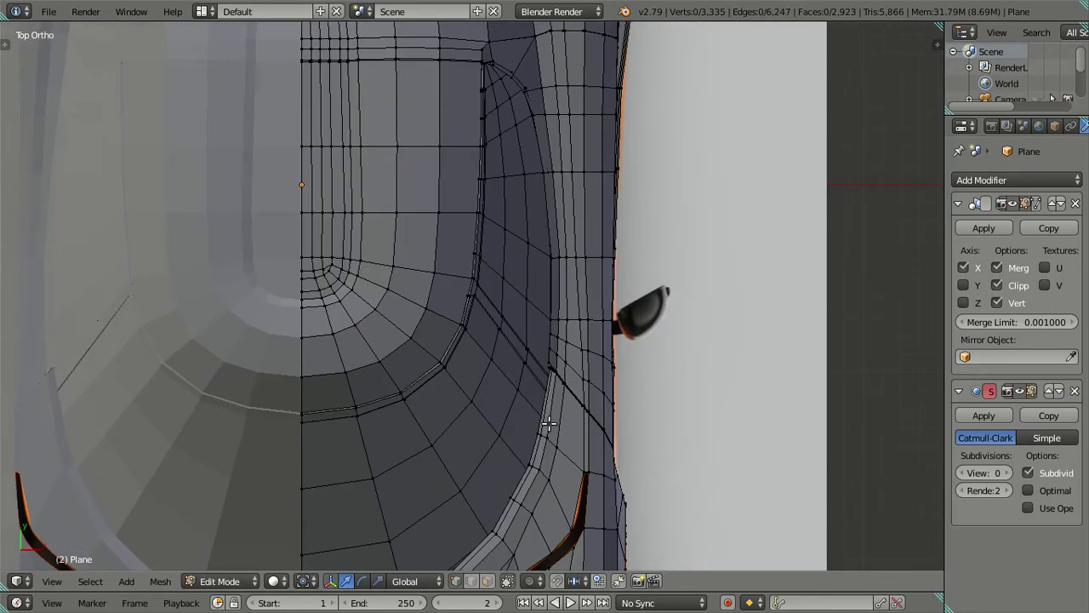
shift+scroll(519, 268, up, 2)
shift+scroll(502, 285, up, 2)
shift+scroll(474, 310, up, 3)
scroll(473, 310, up, 2)
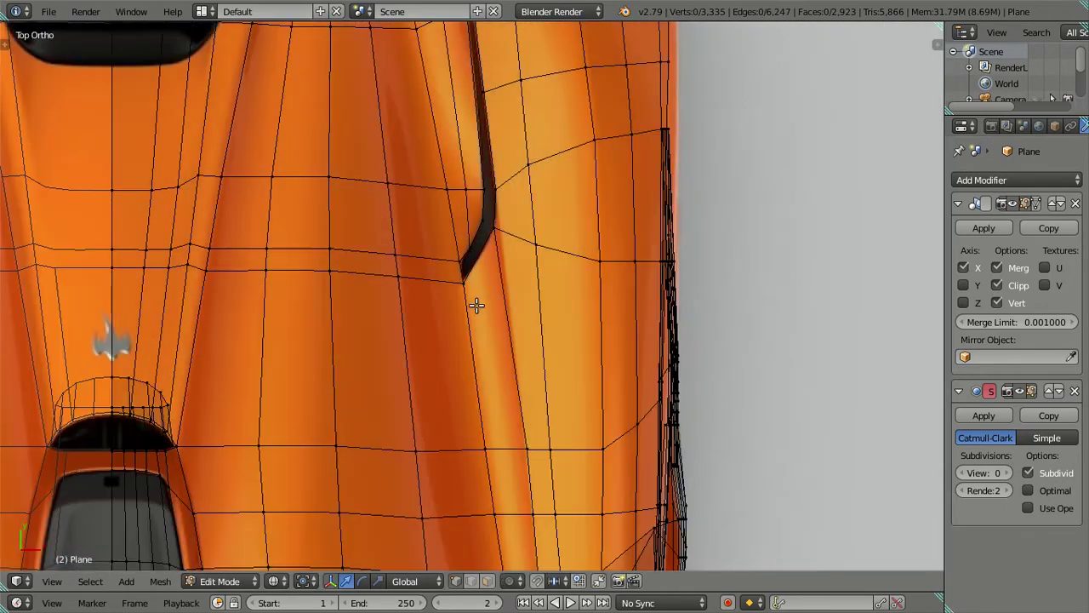
shift+scroll(485, 324, up, 3)
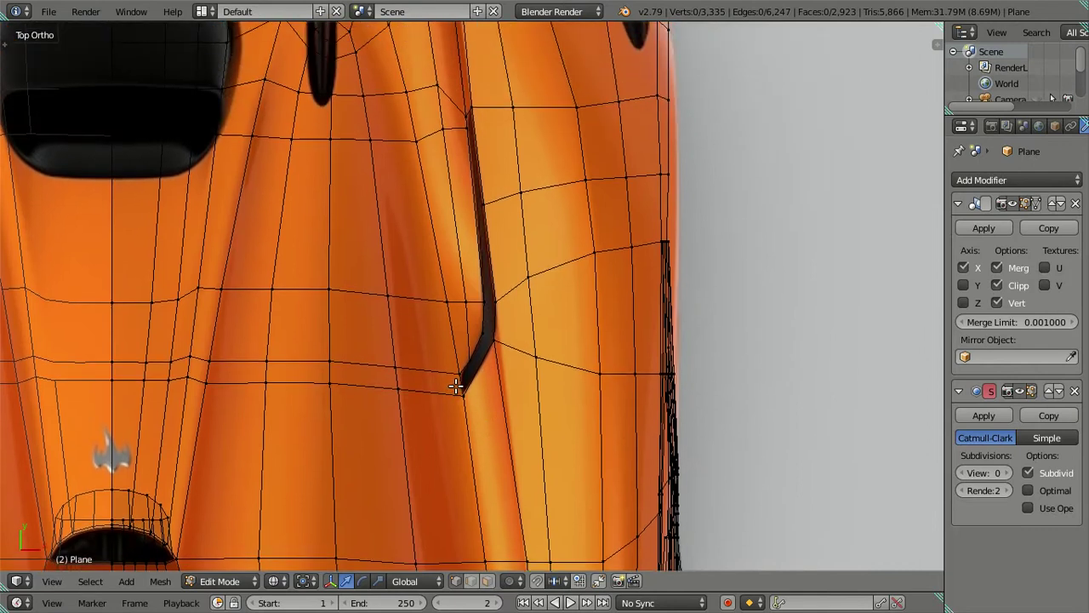
key(ctrl+r)
click(458, 386)
key(a)
key(Home)
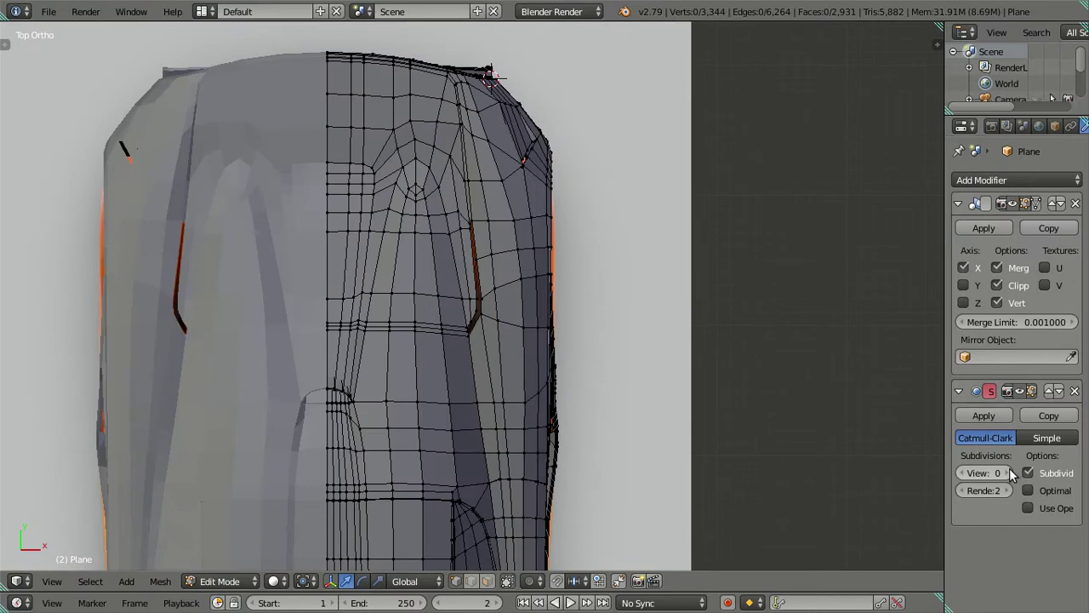
Step: Raise the subdivision preview back to level 2 and inspect the car's side
click(1009, 473)
key(Tab)
key(ctrl+2)
scroll(555, 434, down, 2)
mouse_move(555, 433)
middle_down()
mouse_move(535, 435)
mouse_move(465, 354)
mouse_move(315, 310)
mouse_move(275, 393)
mouse_move(328, 288)
mouse_move(397, 420)
middle_up()
scroll(397, 421, up, 4)
mouse_move(447, 396)
middle_down()
mouse_move(494, 375)
mouse_move(620, 357)
middle_up()
key(Tab)
key(Tab)
mouse_move(502, 333)
middle_down()
mouse_move(540, 432)
mouse_move(566, 431)
mouse_move(556, 396)
mouse_move(633, 304)
mouse_move(476, 394)
mouse_move(515, 449)
mouse_move(530, 310)
mouse_move(511, 338)
mouse_move(551, 350)
mouse_move(574, 324)
mouse_move(596, 367)
mouse_move(614, 349)
mouse_move(510, 300)
middle_up()
Step: Dissolve the unwanted extra edge loop near the vent
scroll(509, 343, down, 3)
key(Tab)
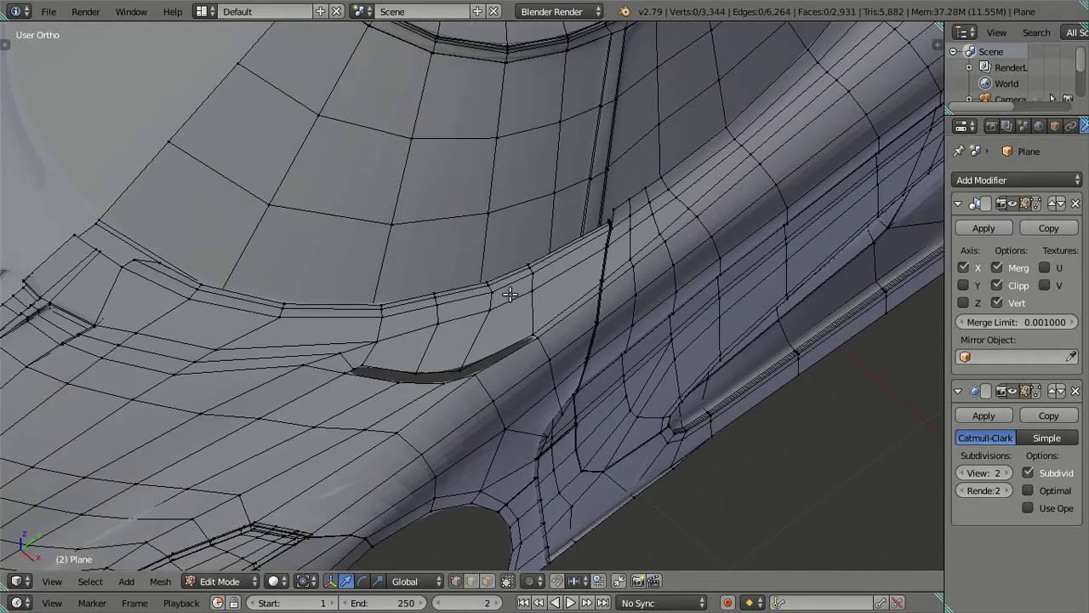
alt+right_click(281, 349)
key(ctrl+x)
mouse_move(477, 324)
middle_down()
mouse_move(462, 315)
mouse_move(483, 377)
middle_up()
scroll(483, 377, up, 2)
scroll(486, 379, up, 2)
scroll(492, 380, up, 2)
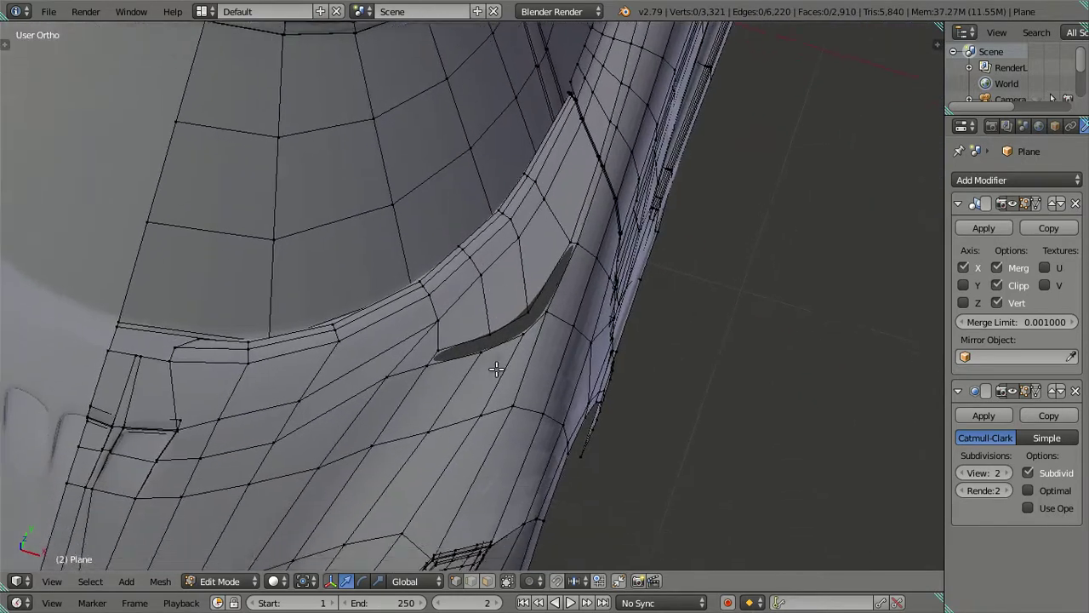
scroll(497, 382, up, 1)
scroll(497, 383, up, 1)
Step: Set subdivision preview to 0 and select the vertex path along the vent rim
right_click(358, 464)
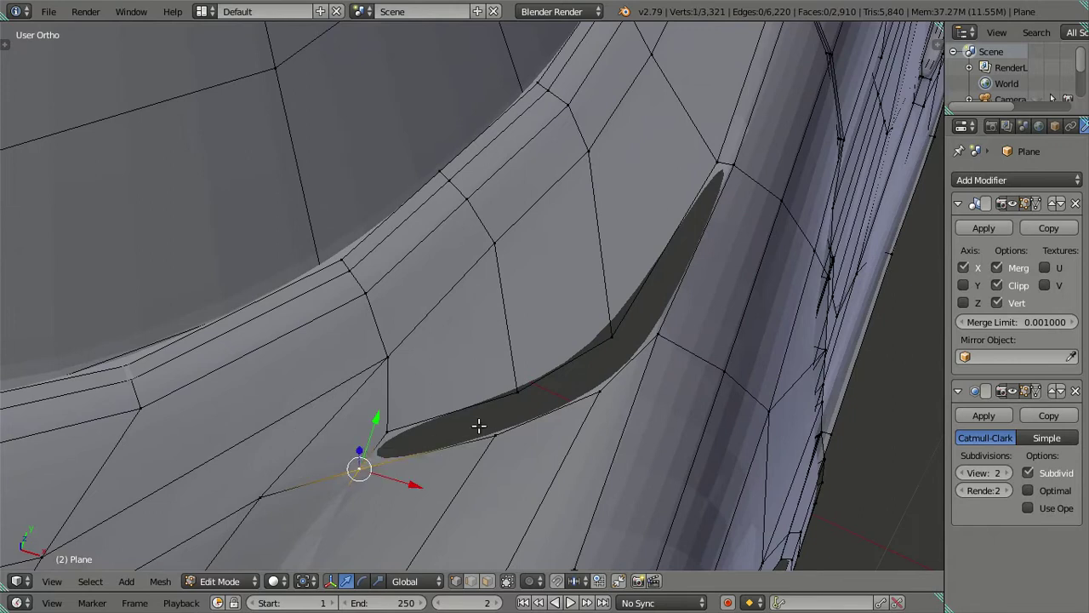
ctrl+right_click(732, 173)
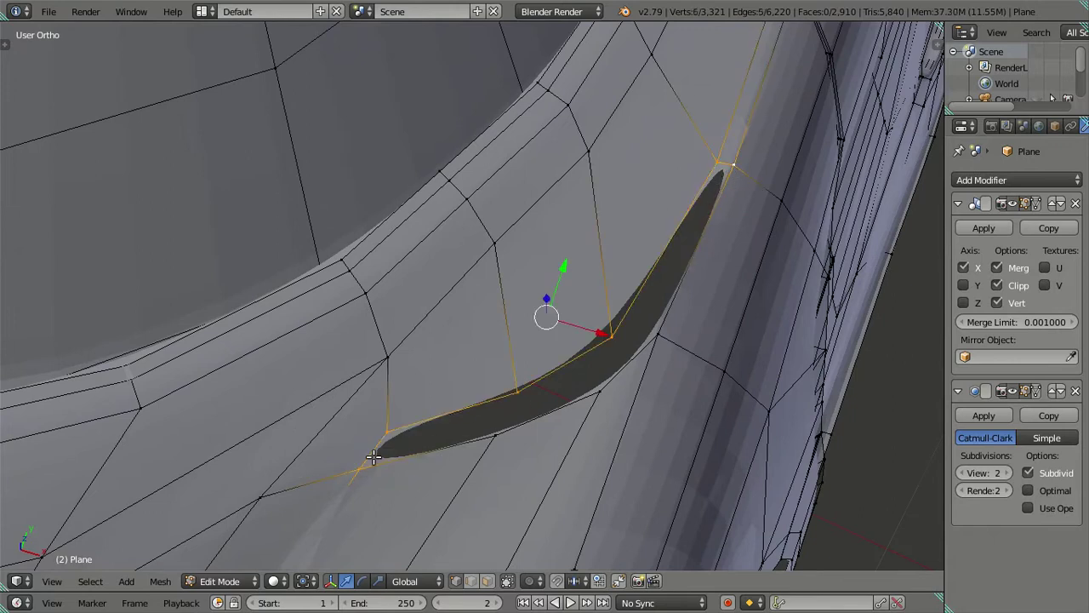
right_click(349, 466)
right_click(501, 420)
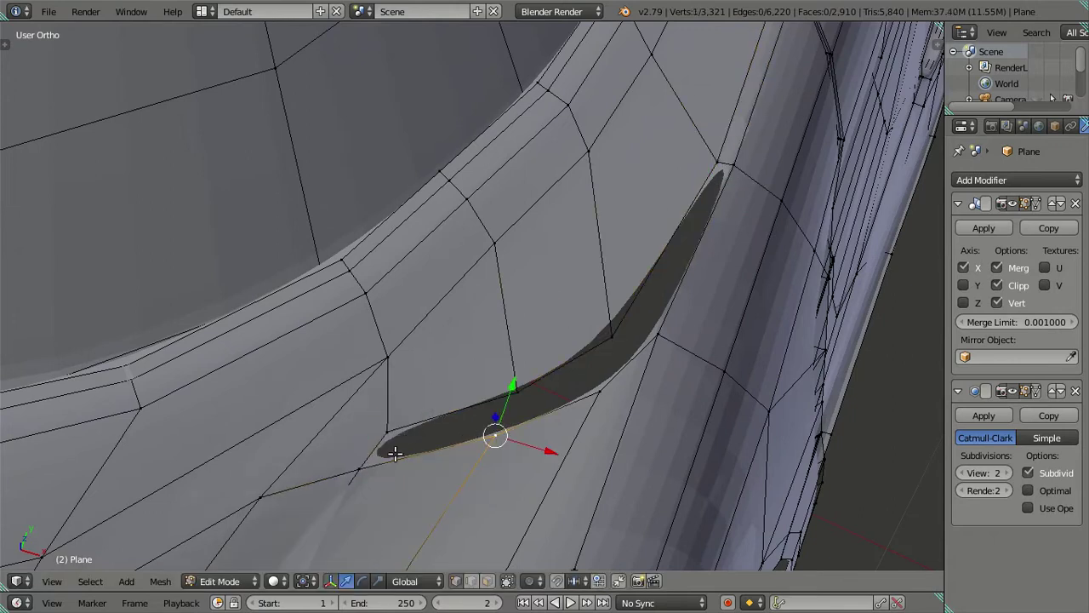
right_click(359, 468)
click(964, 473)
click(964, 474)
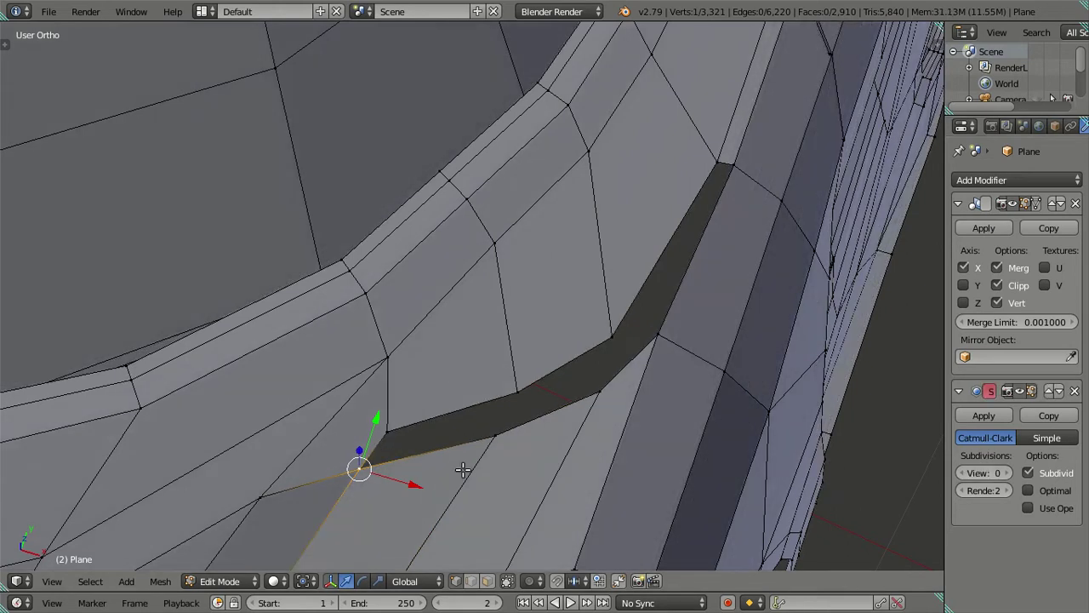
ctrl+right_click(593, 385)
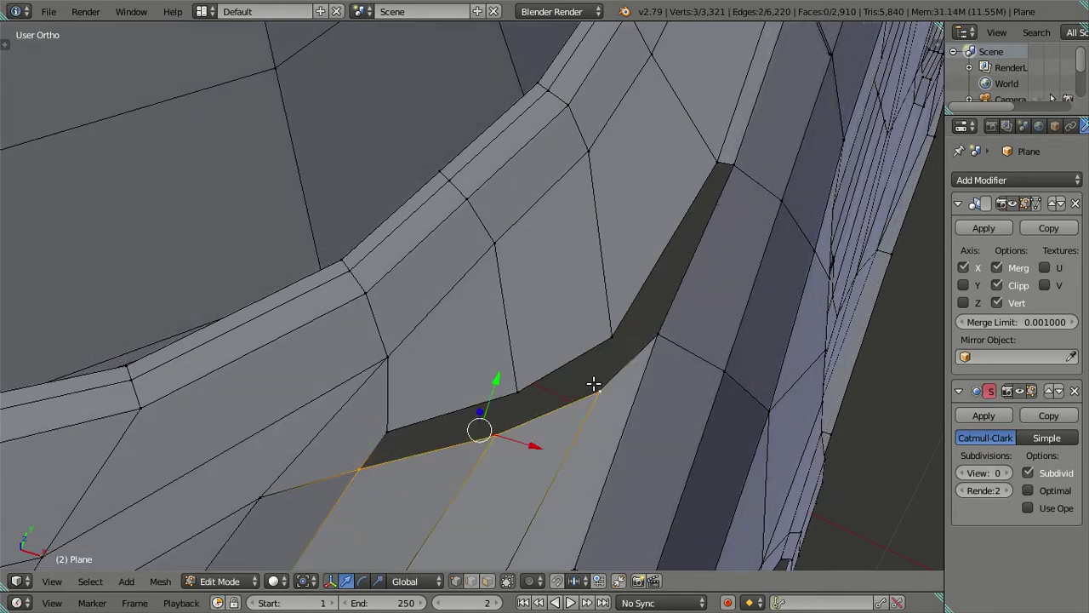
ctrl+right_click(730, 182)
mouse_move(724, 170)
middle_down()
mouse_move(647, 250)
mouse_move(652, 311)
mouse_move(696, 304)
mouse_move(710, 318)
mouse_move(712, 301)
mouse_move(674, 328)
mouse_move(688, 304)
mouse_move(664, 355)
middle_up()
Step: Extrude the vent rim path into a new strip of faces and slide it inward along X
key(shift+d)
click(718, 303)
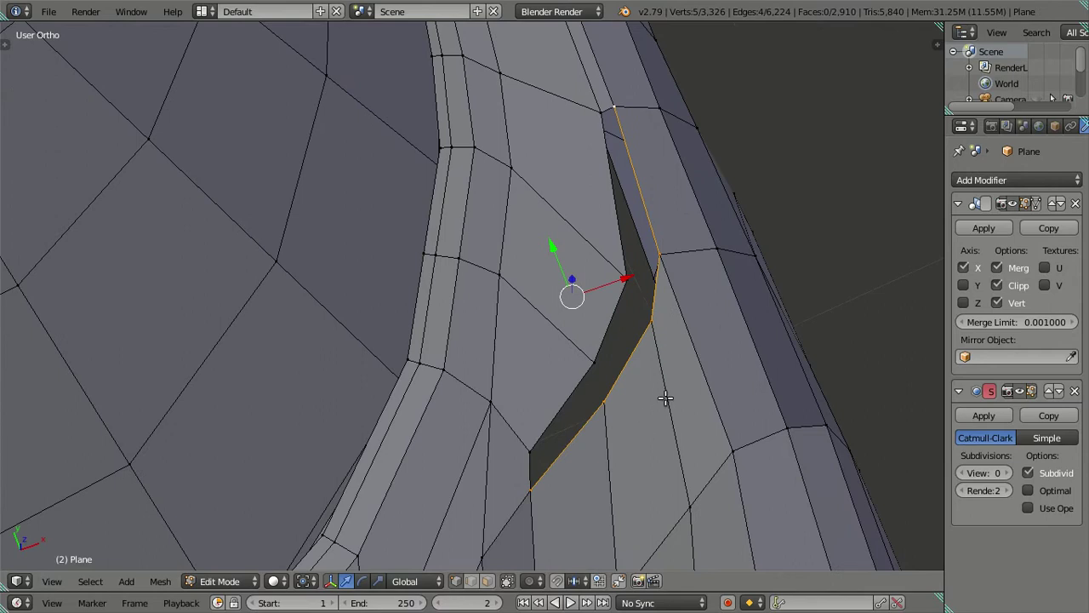
key(e)
right_click(668, 324)
drag(624, 279, 610, 274)
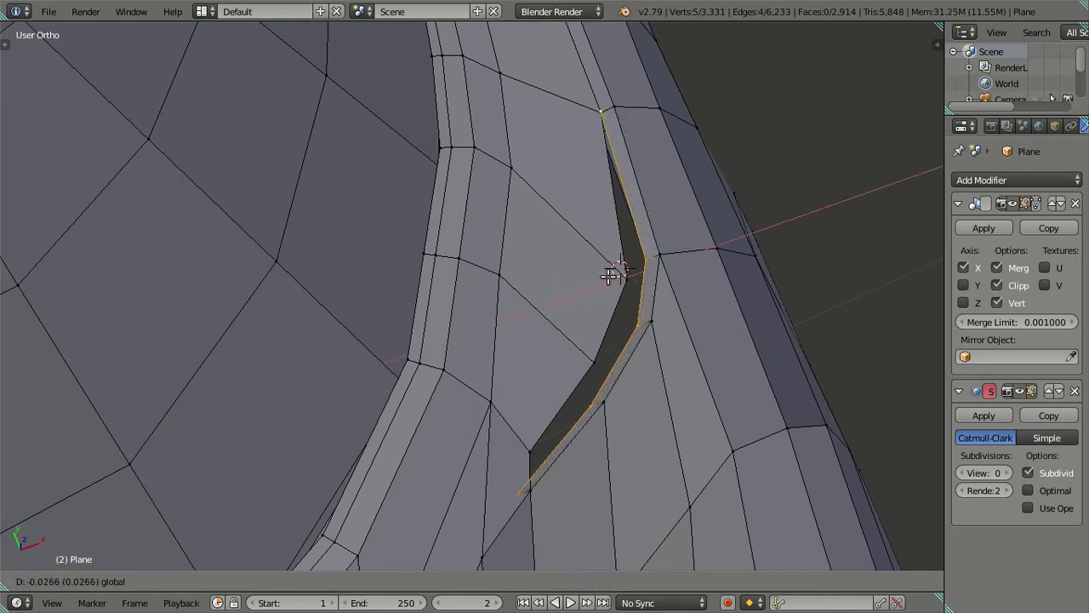
click(609, 274)
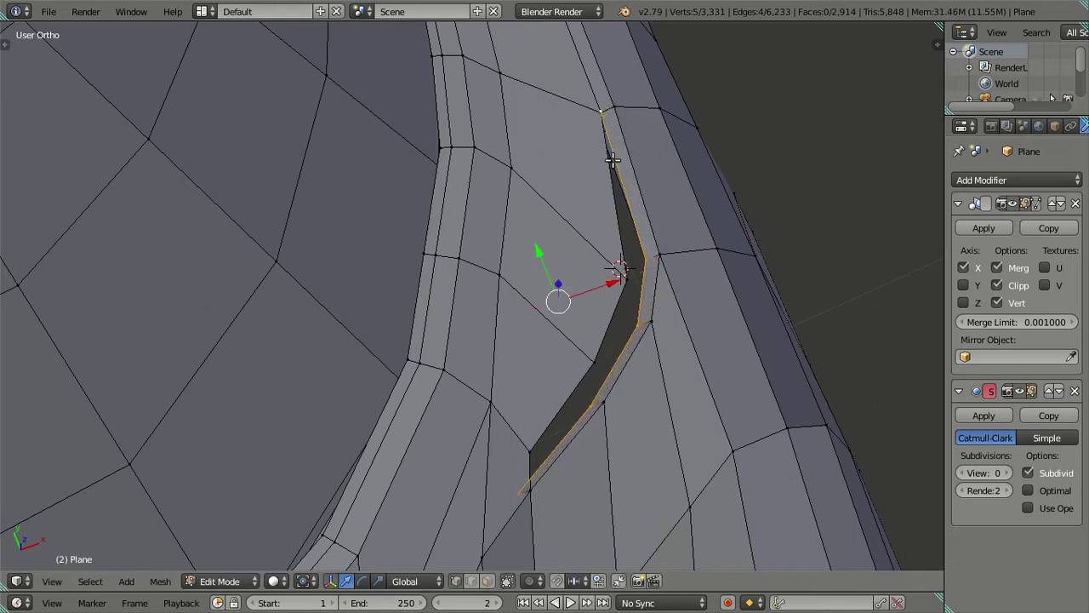
Step: Deselect the strip's top vertex and shift the remaining edges about 0.03 along X
key(z)
key(c)
middle_click(601, 114)
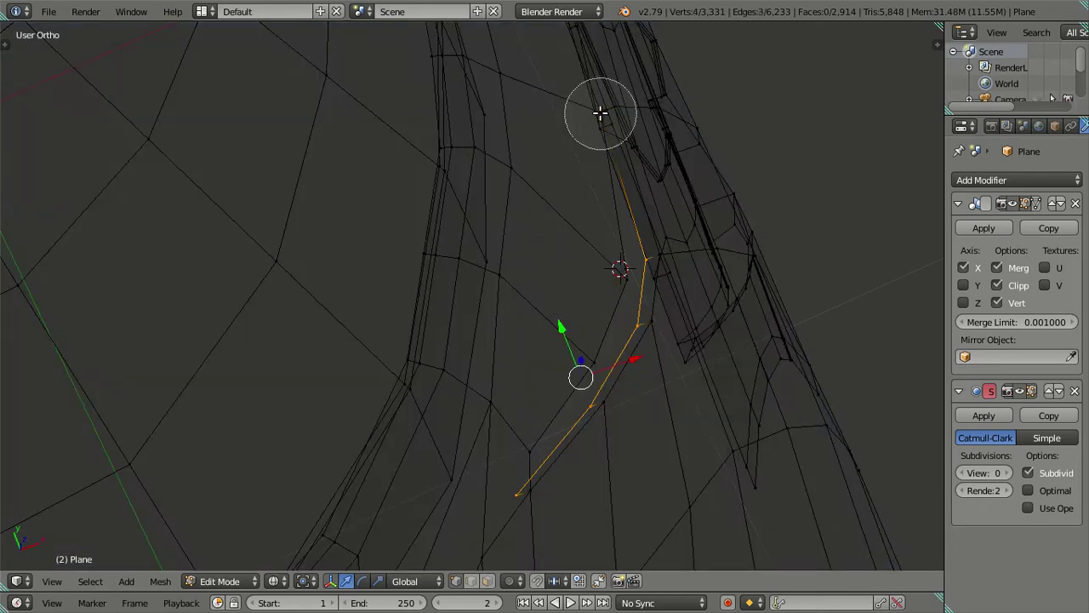
key(Escape)
key(z)
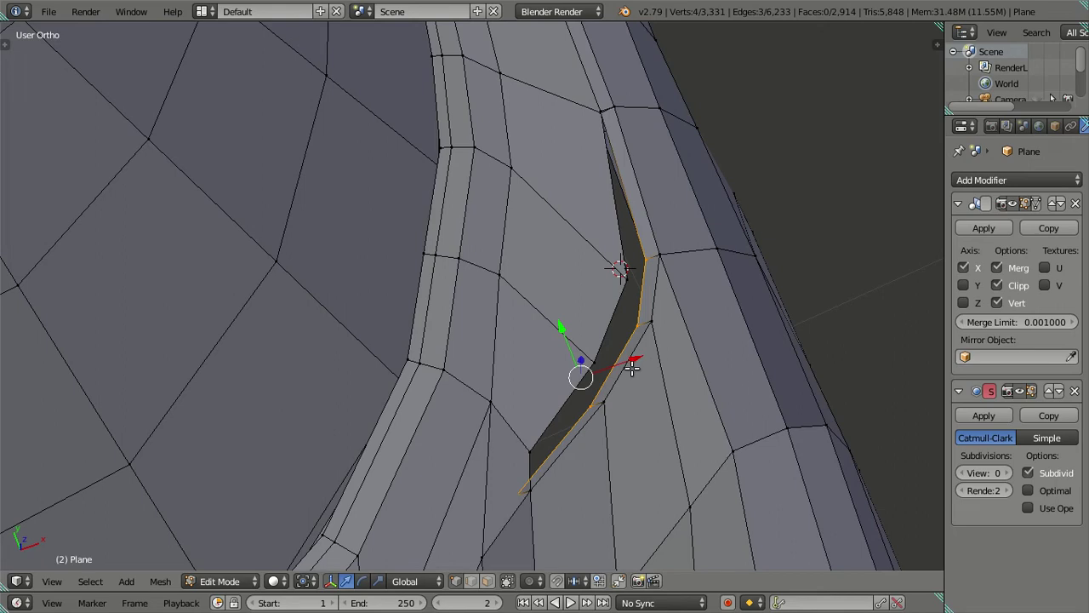
drag(643, 352, 621, 359)
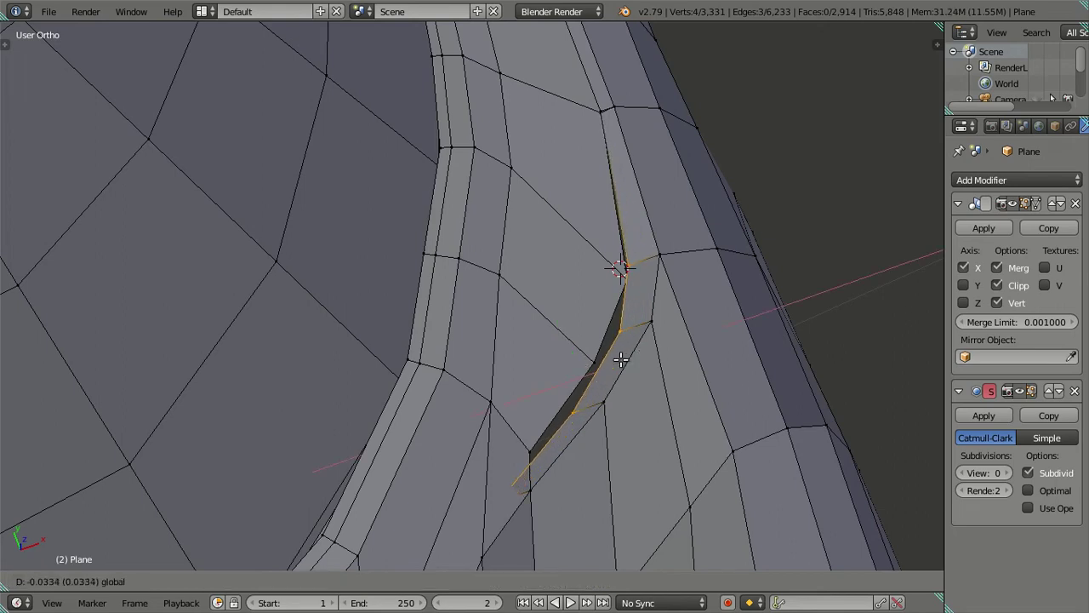
key(KP_7)
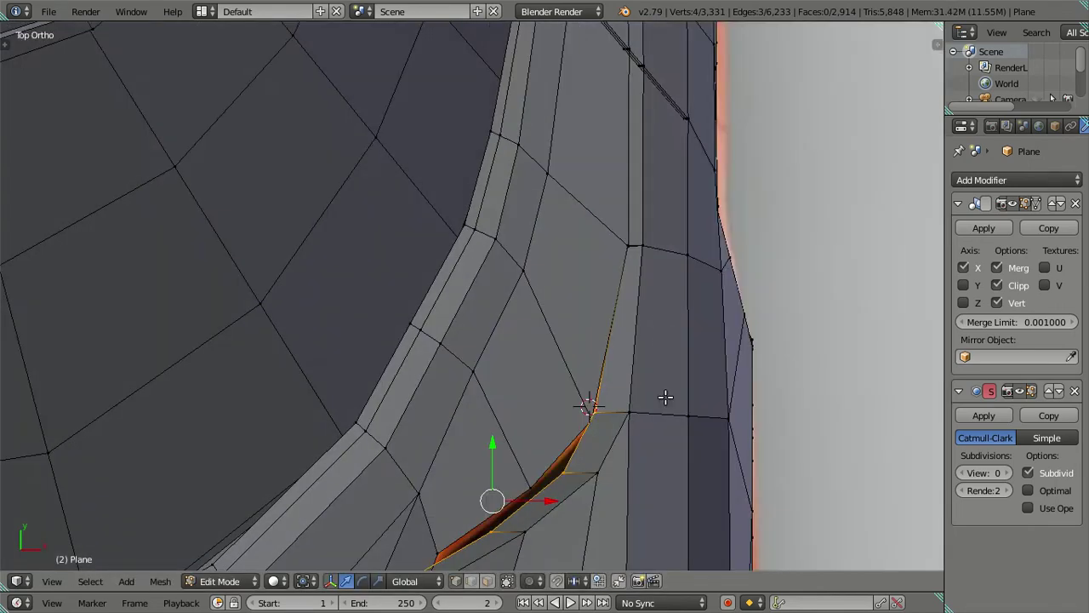
Step: Show the reference image on the body and slide the vent edge along X to match it
shift+middle_drag(665, 397, 642, 369)
key(shift+z)
scroll(645, 421, up, 1)
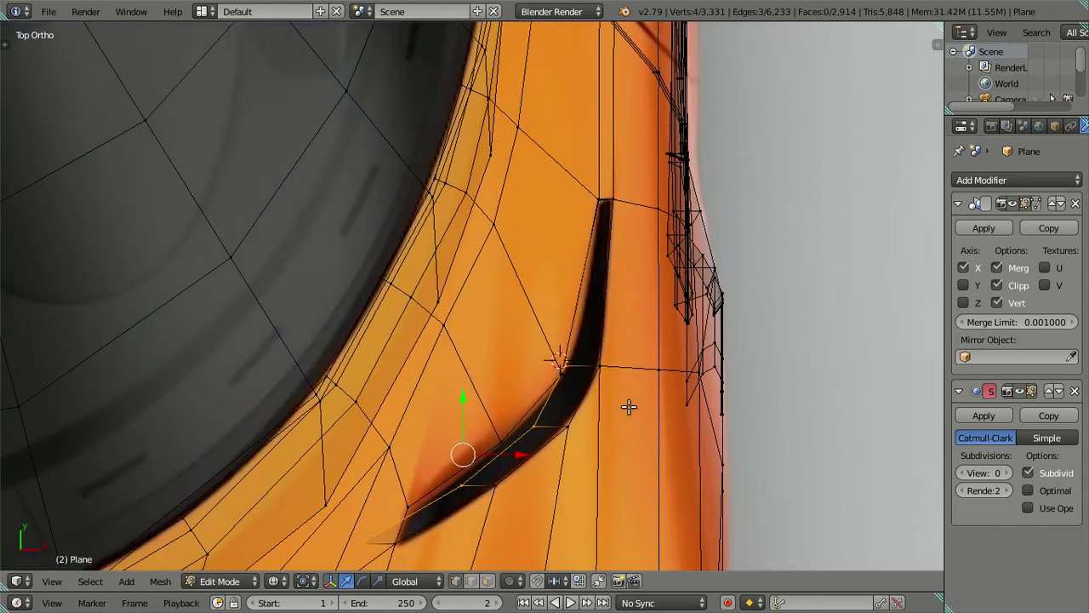
scroll(617, 403, up, 1)
scroll(604, 417, up, 1)
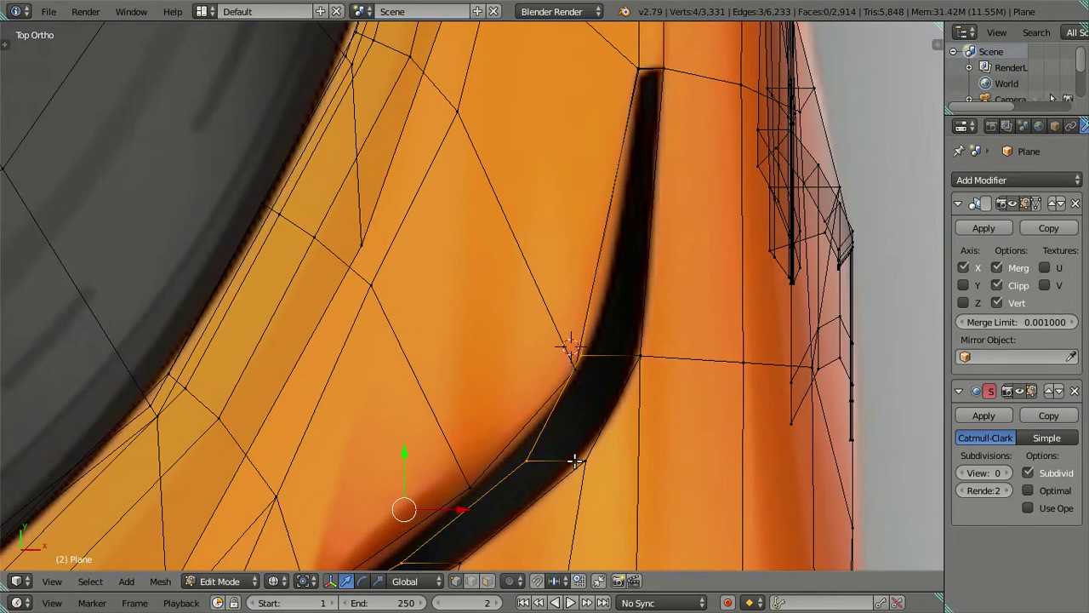
drag(463, 509, 462, 509)
click(462, 509)
Step: Drop one vertex from the selection and move the rest up along Y to the reference
key(c)
middle_click(596, 362)
right_click(595, 362)
shift+middle_drag(535, 442, 564, 342)
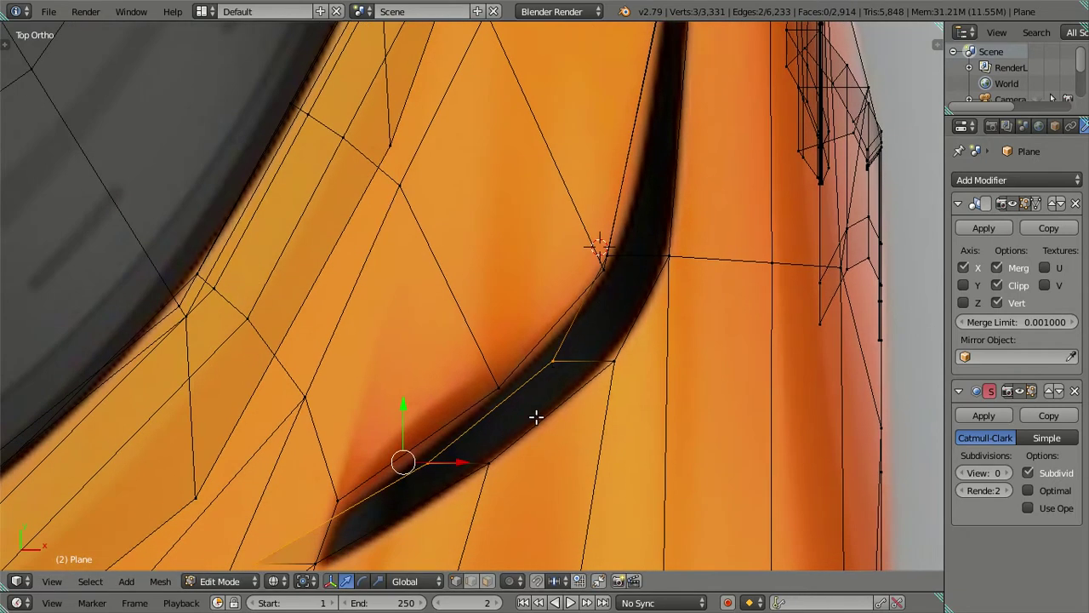
drag(406, 415, 414, 379)
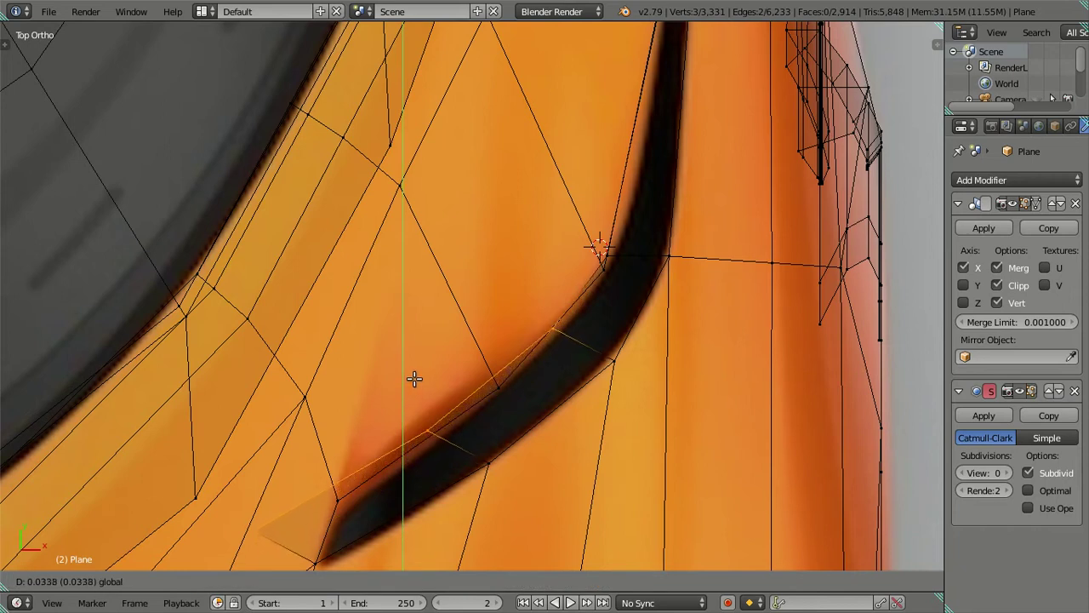
click(414, 379)
Step: Deselect another vertex and reposition the edge at the vent's lower end
key(c)
middle_click(567, 321)
key(Escape)
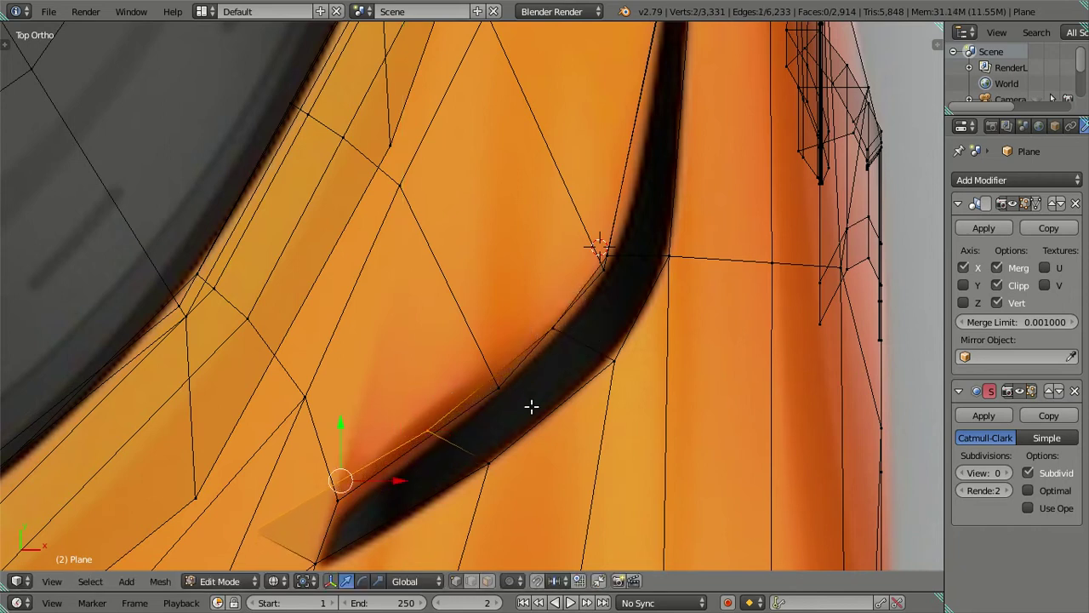
shift+middle_drag(530, 406, 586, 326)
key(g)
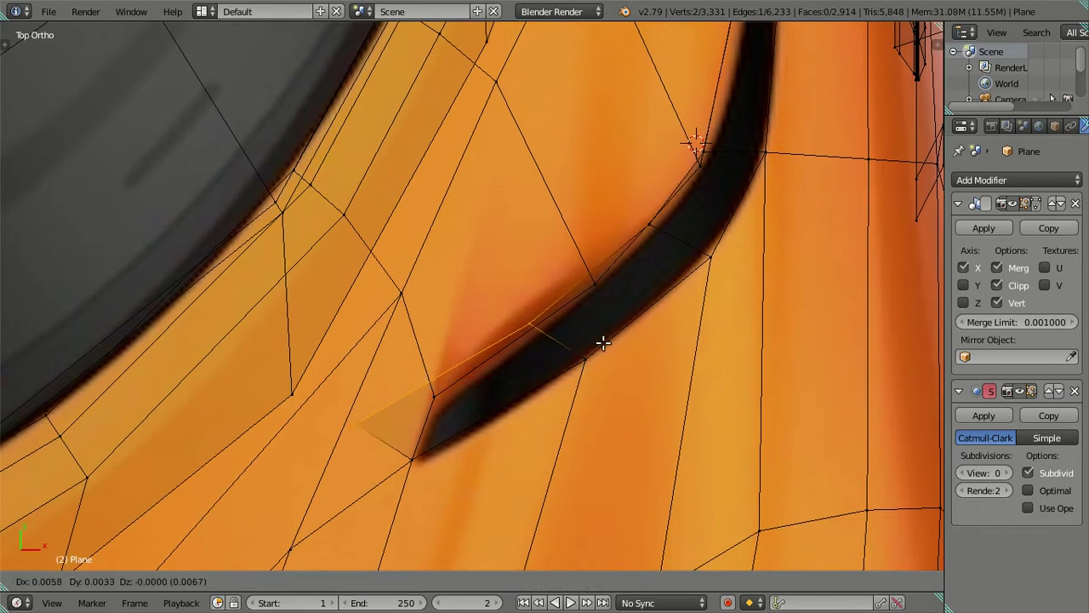
click(662, 304)
Step: Deselect the edge's upper vertex and move the lone vertex to follow the vent outline
key(c)
middle_click(602, 288)
right_click(601, 288)
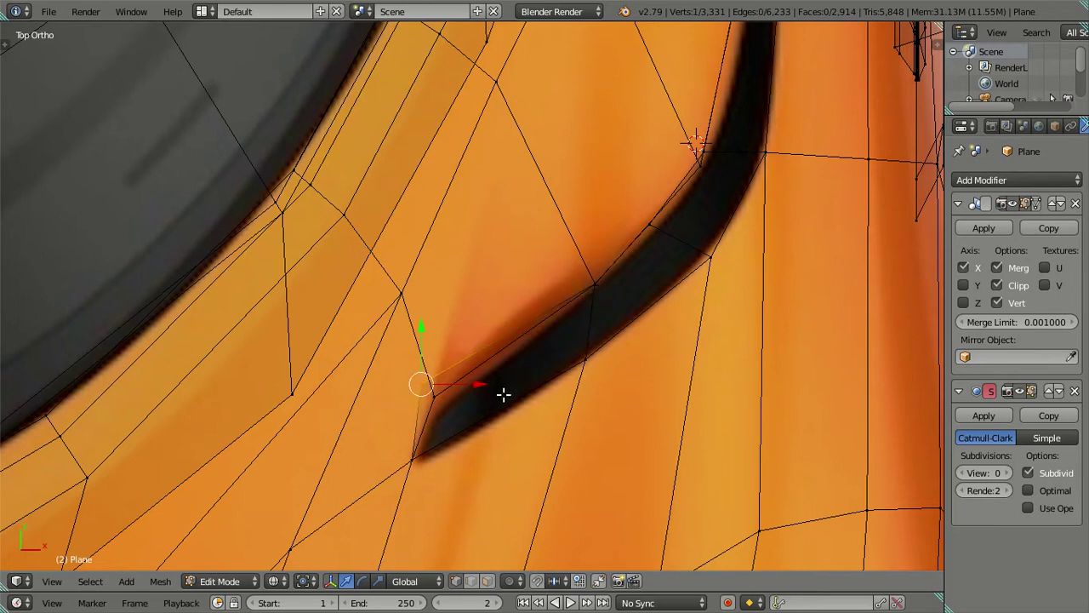
key(g)
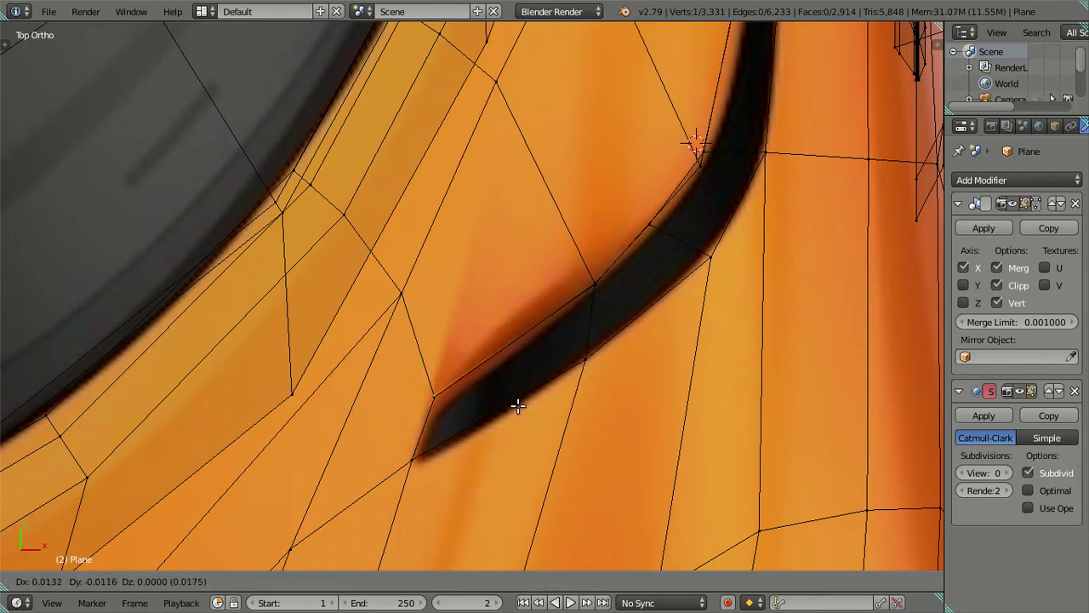
click(518, 406)
Step: Select the vertex at the vent's upper bend and move it onto the reference outline
shift+middle_drag(672, 247, 561, 390)
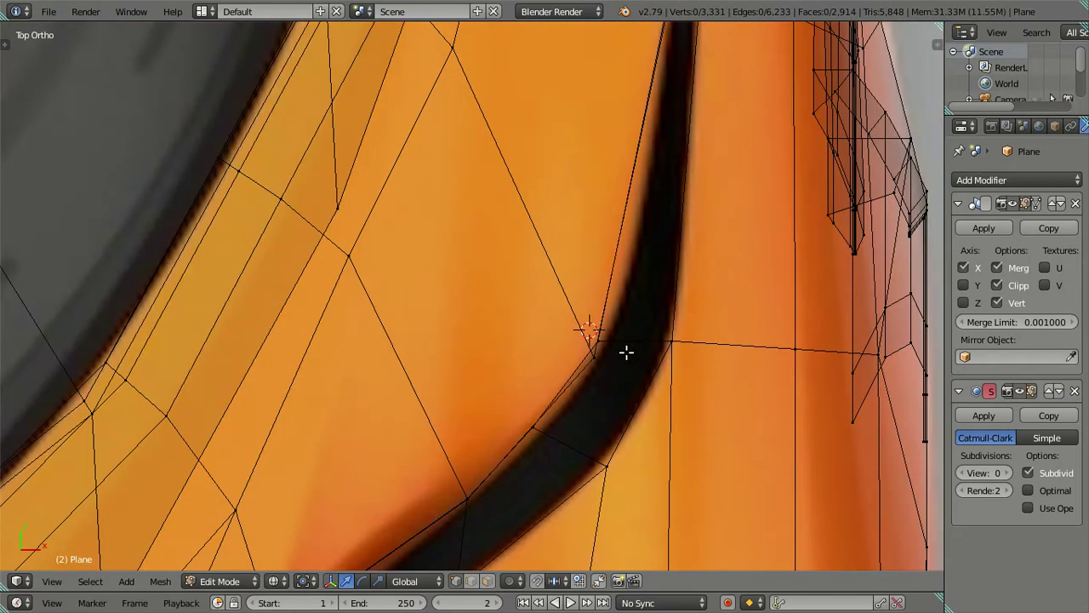
key(c)
click(619, 321)
right_click(619, 330)
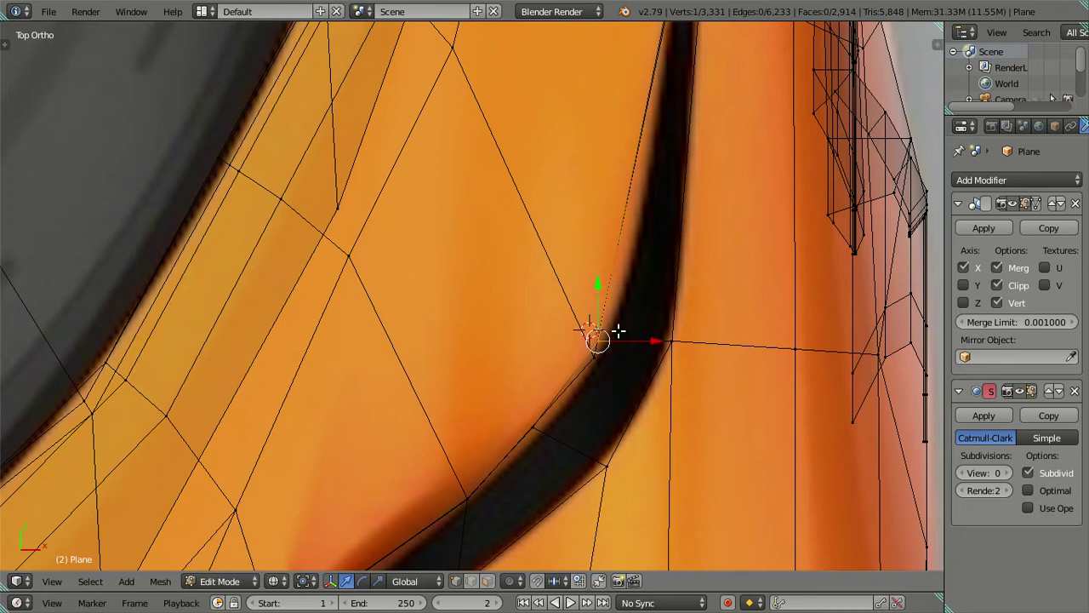
key(g)
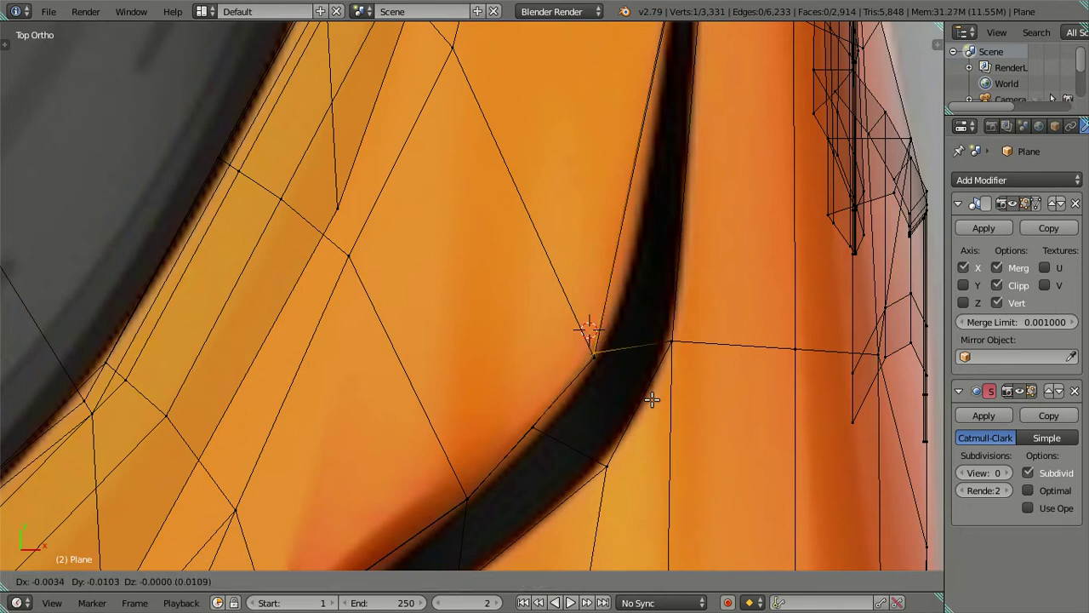
click(652, 405)
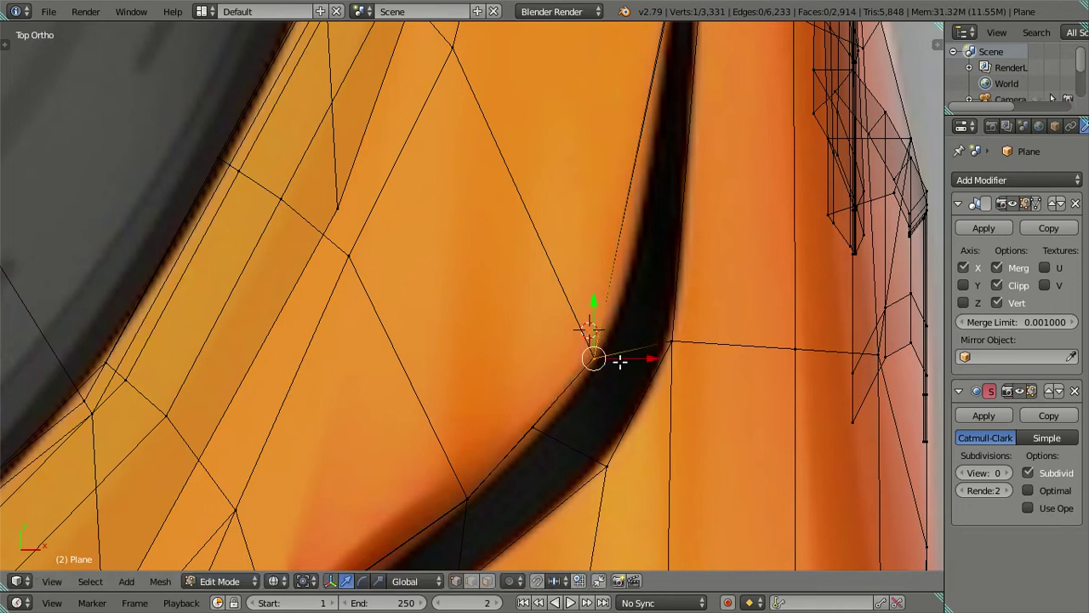
Step: Return to plain solid shading and orbit the car to an angled view
scroll(623, 428, down, 2)
scroll(607, 280, up, 1)
key(alt+z)
scroll(571, 413, down, 1)
mouse_move(528, 454)
middle_down()
mouse_move(604, 365)
mouse_move(630, 265)
mouse_move(587, 309)
mouse_move(576, 286)
mouse_move(627, 315)
mouse_move(612, 258)
mouse_move(493, 326)
middle_up()
Step: Add a centred edge loop along the curved band and preview subdivision level 2 in Object Mode
scroll(559, 253, up, 1)
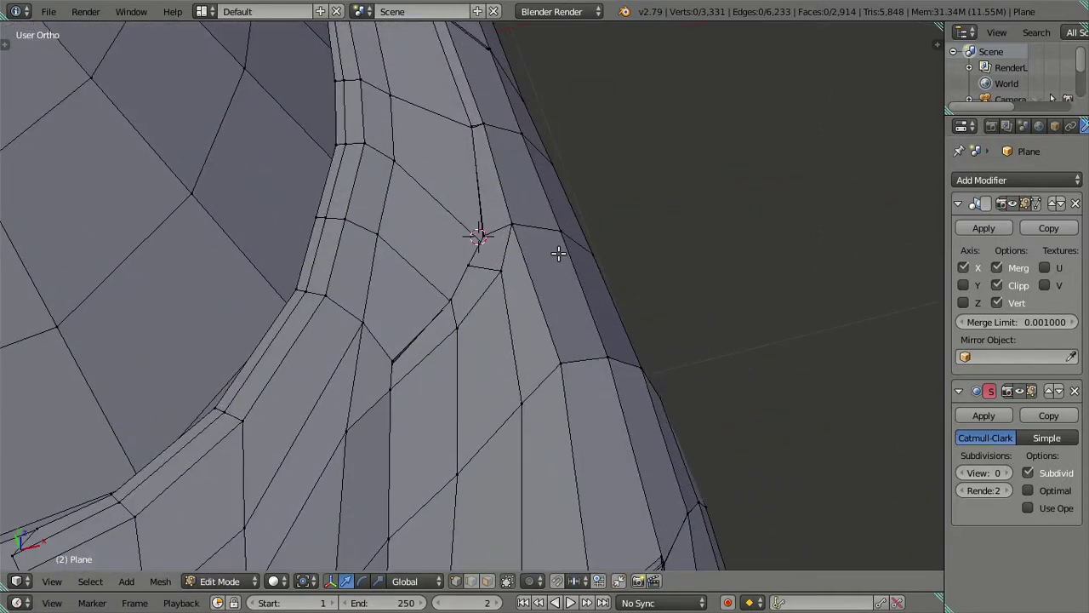
key(ctrl+r)
click(492, 232)
right_click(492, 232)
key(a)
click(1007, 473)
click(1007, 473)
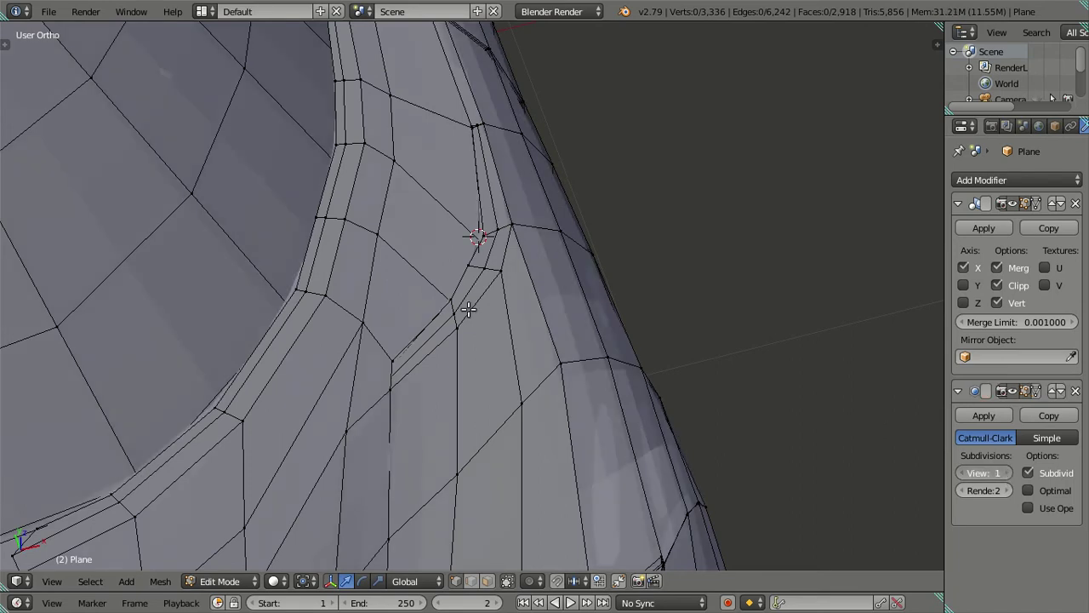
scroll(465, 308, down, 2)
key(Tab)
Step: Back in Edit Mode, select the face strip around the vent with subdivision preview at 0
mouse_move(465, 309)
middle_down()
mouse_move(483, 358)
mouse_move(499, 300)
middle_up()
mouse_move(731, 419)
middle_down()
mouse_move(525, 238)
mouse_move(521, 307)
middle_up()
key(Tab)
scroll(521, 306, up, 2)
right_click(537, 312)
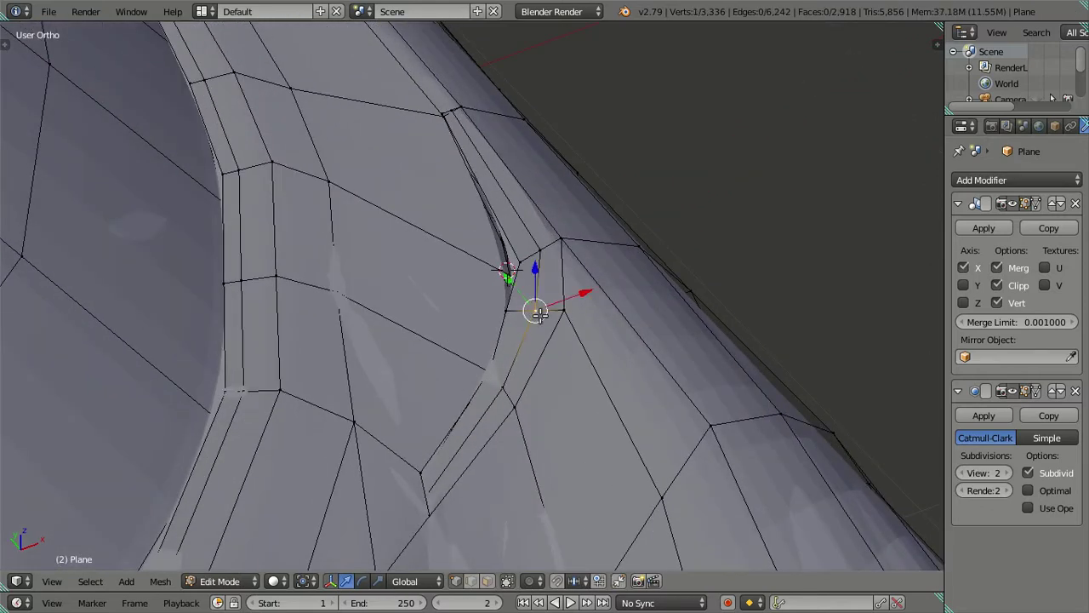
ctrl+alt+right_click(544, 319)
scroll(567, 340, up, 2)
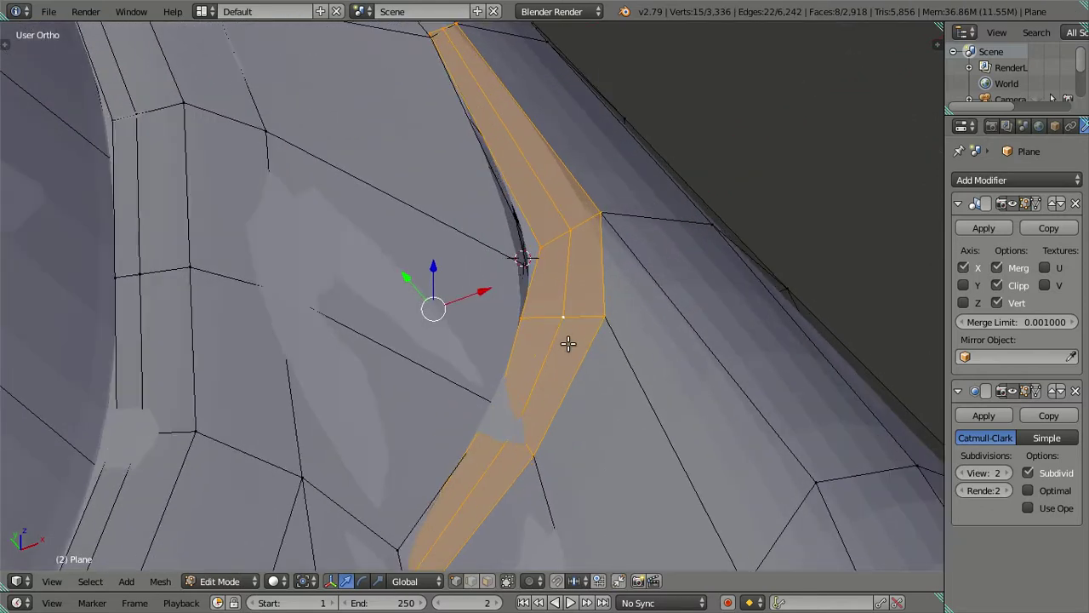
key(ctrl+0)
Step: Extrude the vent face strip in place and push it down along Z
mouse_move(664, 323)
middle_down()
mouse_move(591, 408)
mouse_move(586, 365)
mouse_move(560, 421)
middle_up()
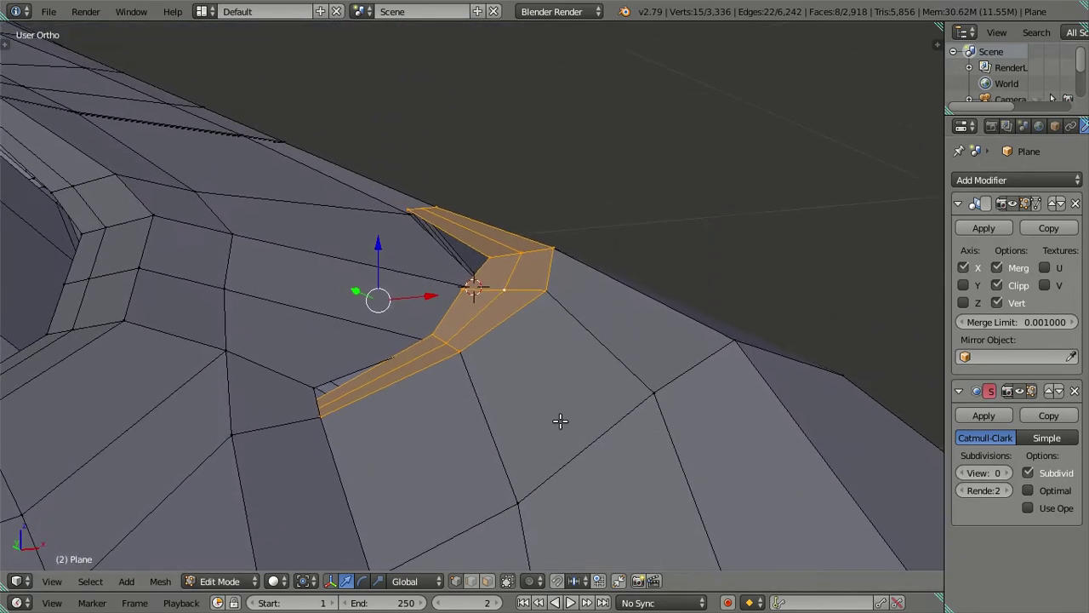
key(e)
right_click(562, 362)
scroll(470, 316, up, 2)
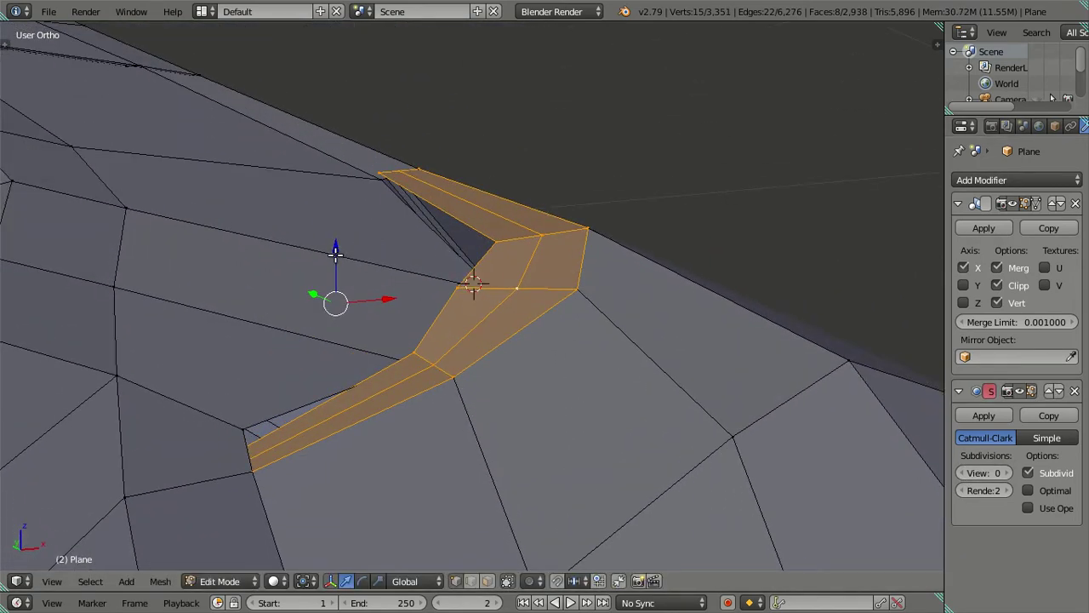
drag(336, 253, 339, 259)
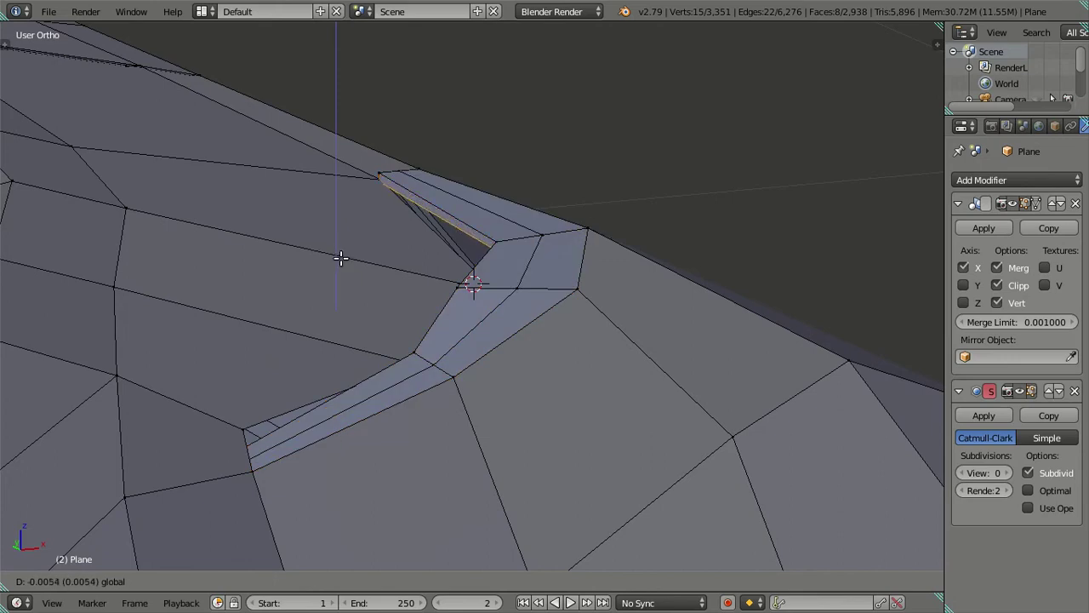
drag(341, 257, 383, 249)
Step: Select the connected vent strip, flip its normals, and view the level-2 smoothed body in Object Mode
right_click(502, 278)
key(l)
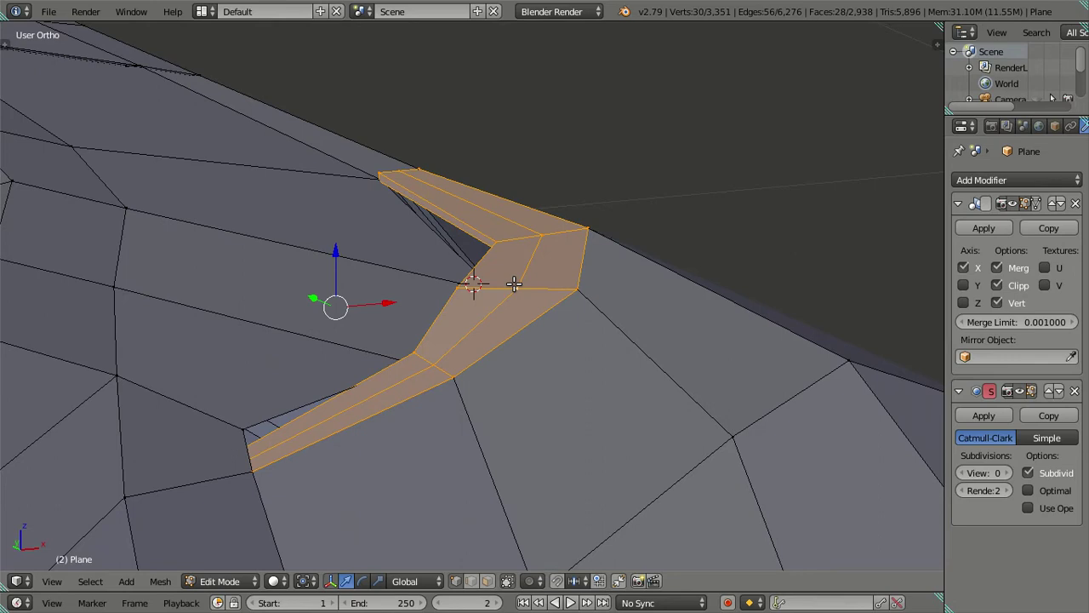
key(ctrl+f)
click(484, 178)
key(a)
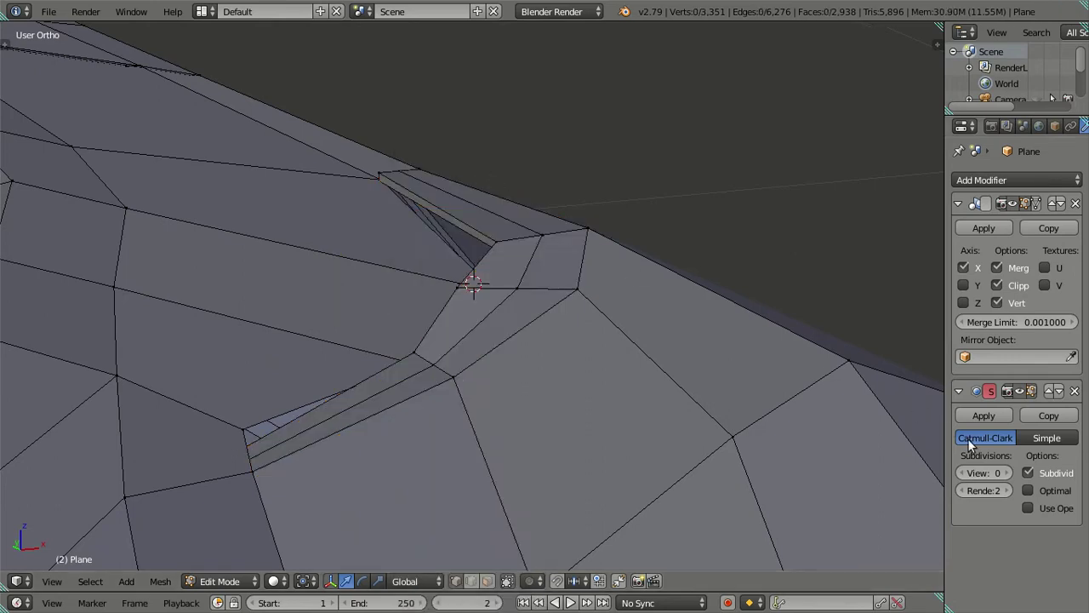
click(1006, 471)
click(1006, 471)
mouse_move(663, 377)
middle_down()
mouse_move(554, 355)
mouse_move(537, 418)
mouse_move(588, 455)
mouse_move(650, 452)
mouse_move(686, 508)
mouse_move(566, 469)
mouse_move(507, 495)
mouse_move(459, 437)
middle_up()
key(Tab)
Step: Zoom in on the smoothed side vent slot, orbit to an angled side view, and re-enter Edit Mode
scroll(475, 441, up, 1)
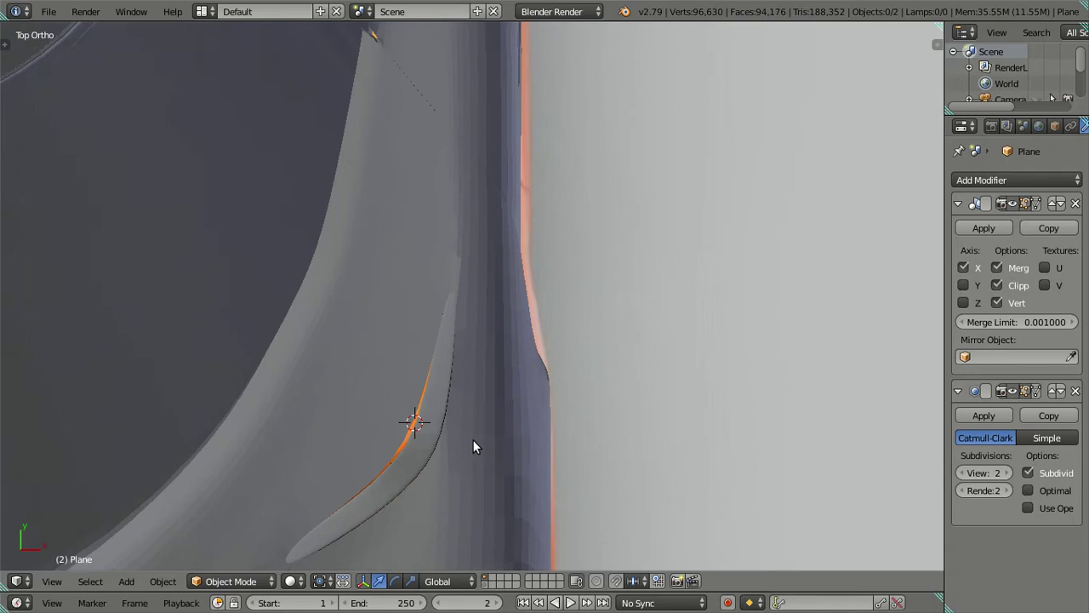
scroll(473, 439, up, 2)
scroll(479, 457, up, 2)
scroll(497, 400, up, 1)
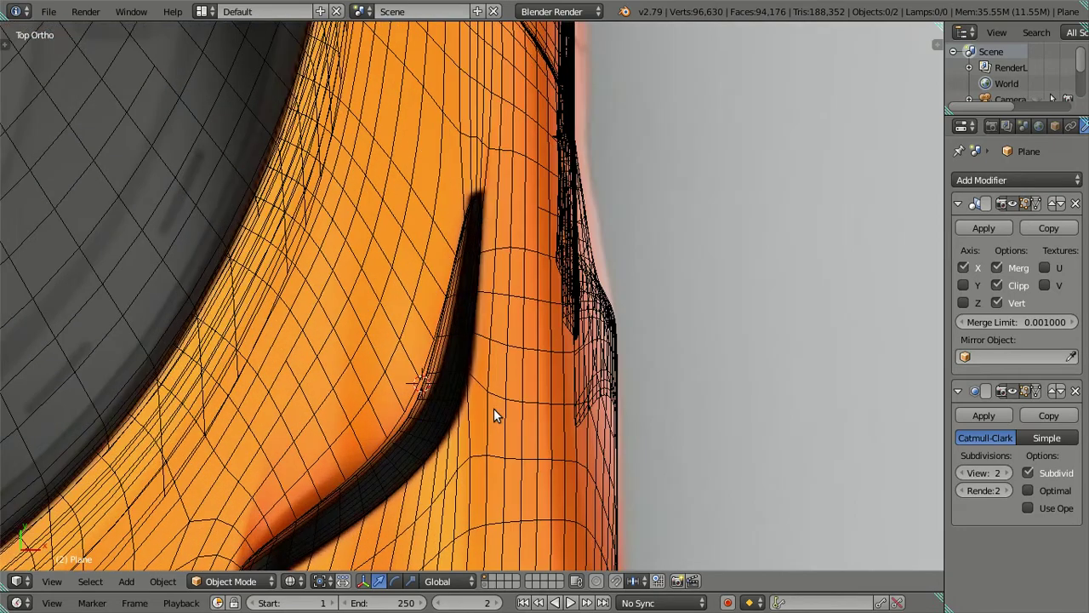
scroll(468, 358, up, 2)
mouse_move(469, 332)
middle_down()
mouse_move(521, 227)
mouse_move(551, 225)
mouse_move(553, 322)
mouse_move(627, 368)
mouse_move(593, 261)
mouse_move(562, 324)
middle_up()
mouse_move(557, 367)
middle_down()
mouse_move(505, 393)
mouse_move(405, 340)
mouse_move(352, 362)
middle_up()
mouse_move(537, 177)
middle_down()
mouse_move(428, 398)
mouse_move(347, 426)
mouse_move(182, 349)
mouse_move(168, 380)
mouse_move(226, 372)
mouse_move(328, 306)
mouse_move(433, 338)
mouse_move(592, 337)
mouse_move(595, 445)
mouse_move(712, 438)
mouse_move(540, 437)
mouse_move(536, 407)
mouse_move(520, 398)
middle_up()
key(Tab)
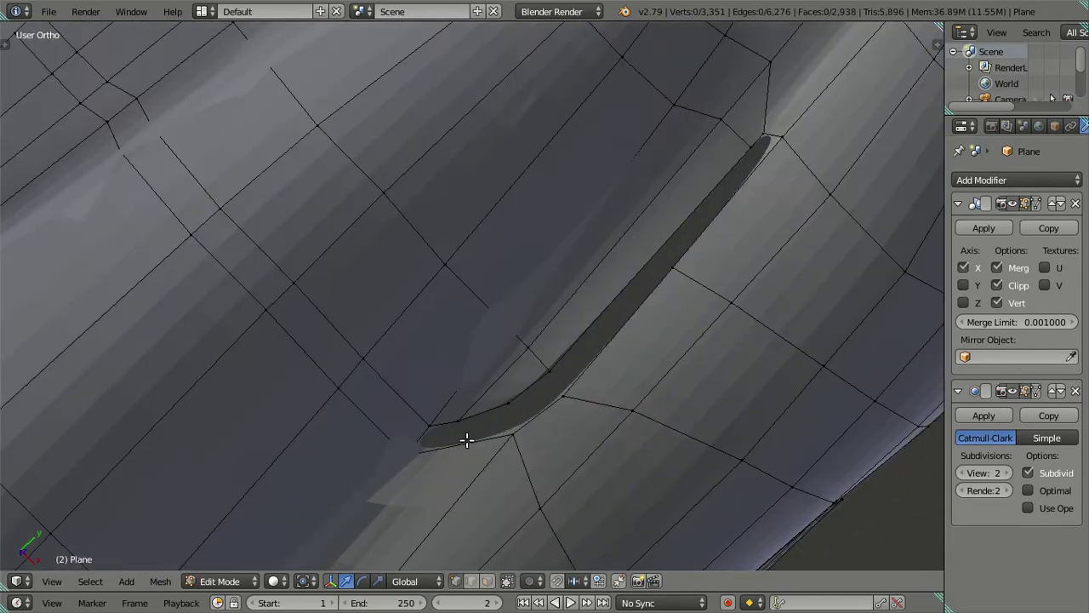
Step: Select the slot rim edge loop, set smoothing preview to 0, and duplicate the edges in place
alt+right_click(784, 145)
mouse_move(760, 212)
middle_down()
mouse_move(783, 214)
mouse_move(783, 195)
mouse_move(629, 166)
mouse_move(690, 236)
mouse_move(703, 326)
middle_up()
double_click(962, 472)
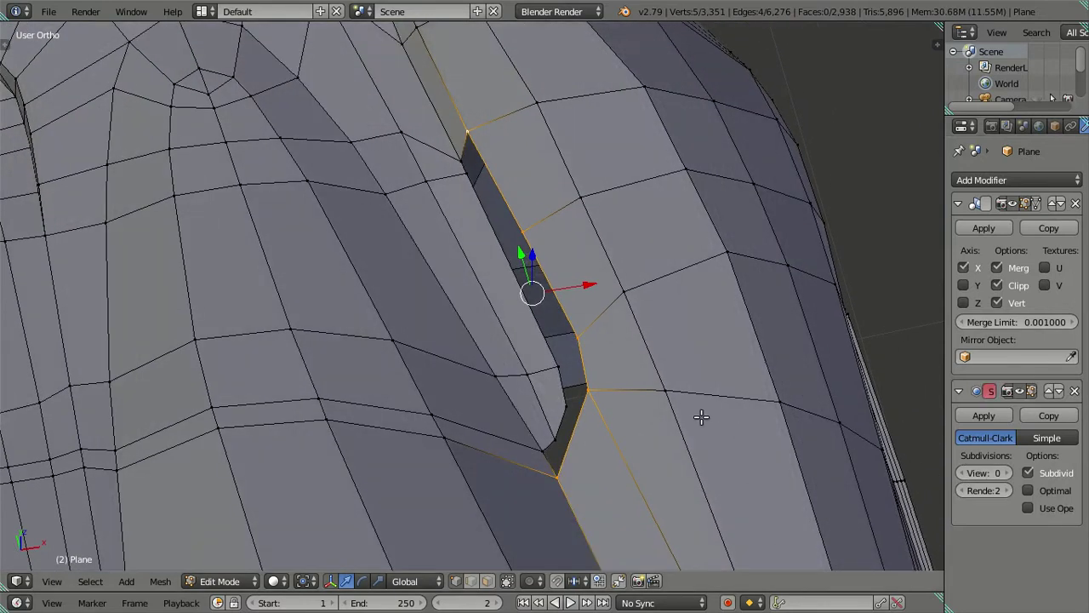
key(shift+d)
right_click(544, 298)
key(KP_7)
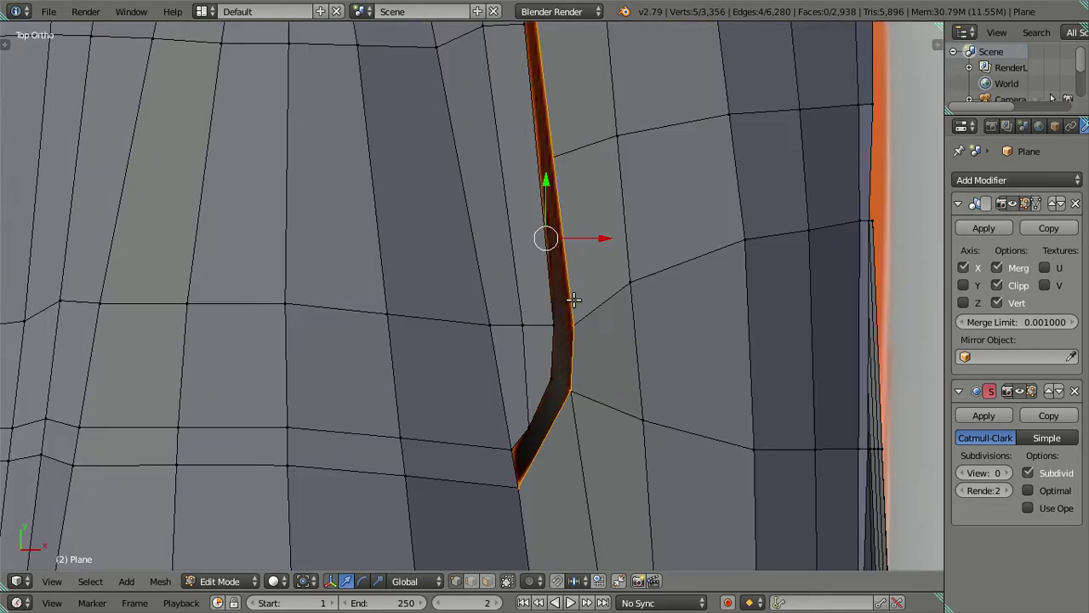
shift+middle_drag(564, 268, 551, 389)
Step: Extrude the slot edges in place and shift them slightly along X and down
key(e)
right_click(607, 362)
drag(586, 393, 570, 393)
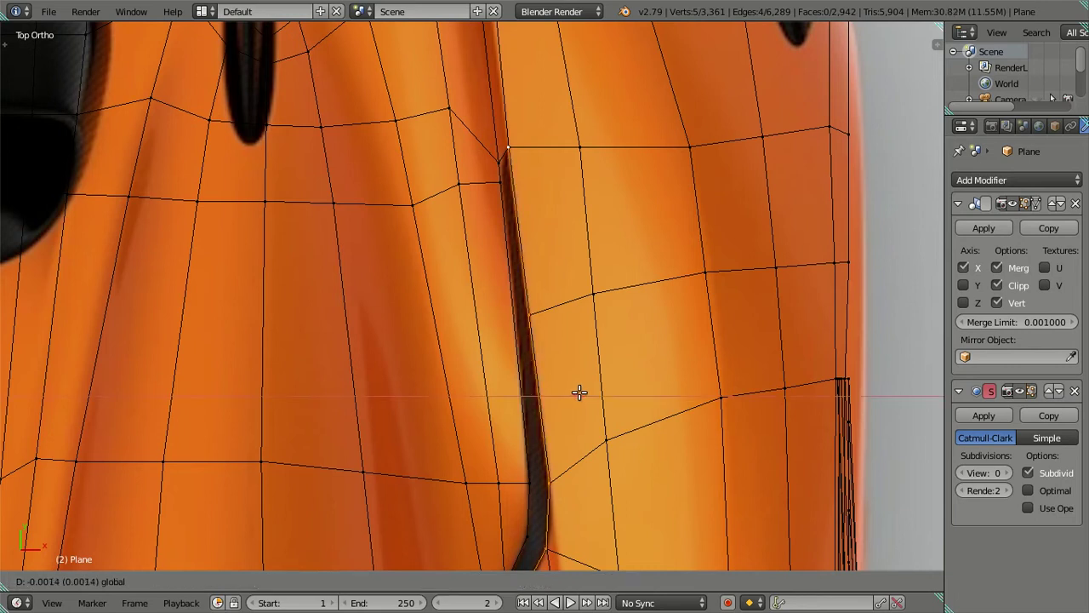
click(570, 392)
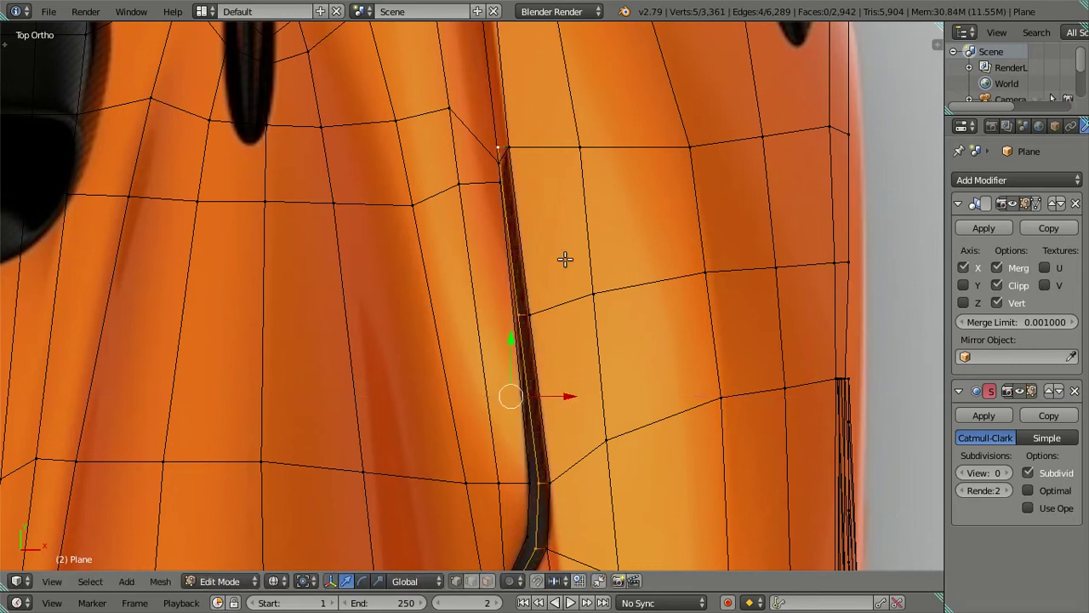
shift+middle_drag(564, 258, 547, 440)
scroll(541, 431, up, 2)
key(g)
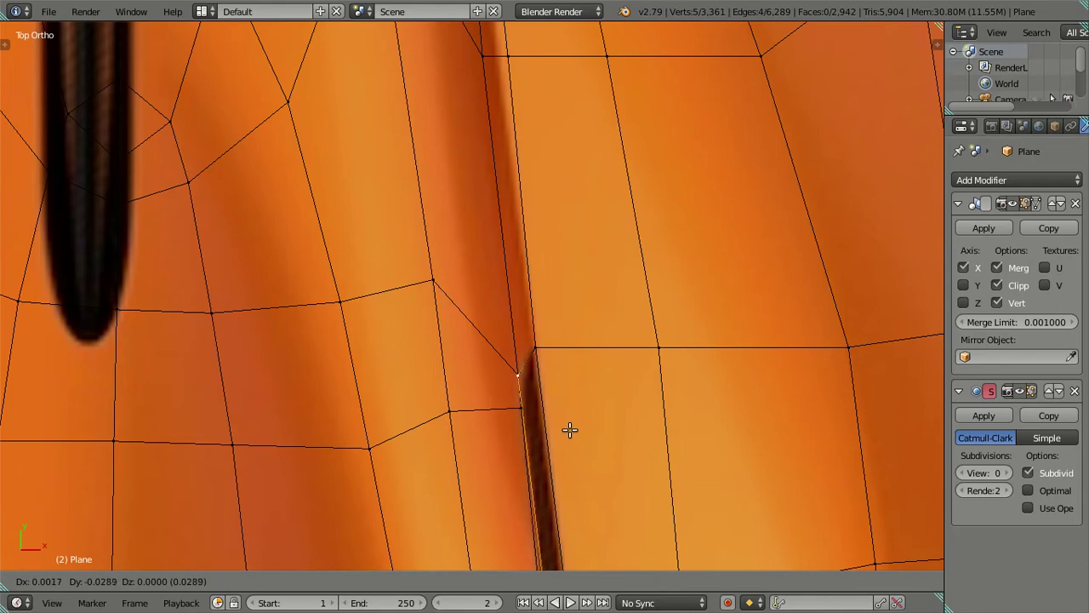
click(570, 430)
Step: Drop one vertex from the selection and reposition the remaining slot edge
key(c)
middle_click(530, 372)
key(Escape)
scroll(533, 417, down, 5)
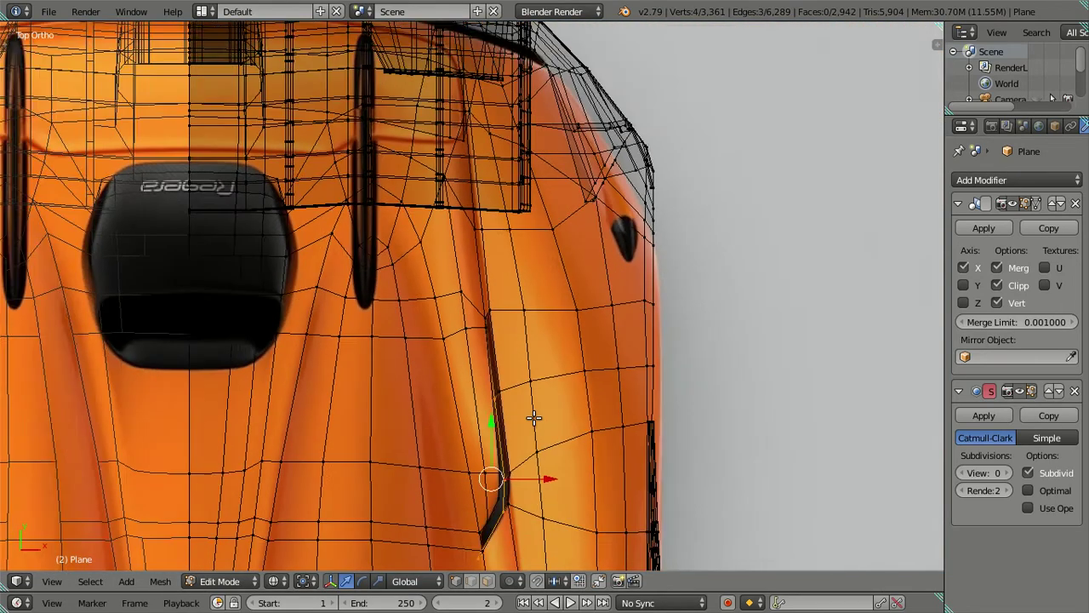
scroll(535, 416, down, 1)
scroll(536, 408, up, 4)
scroll(545, 416, up, 4)
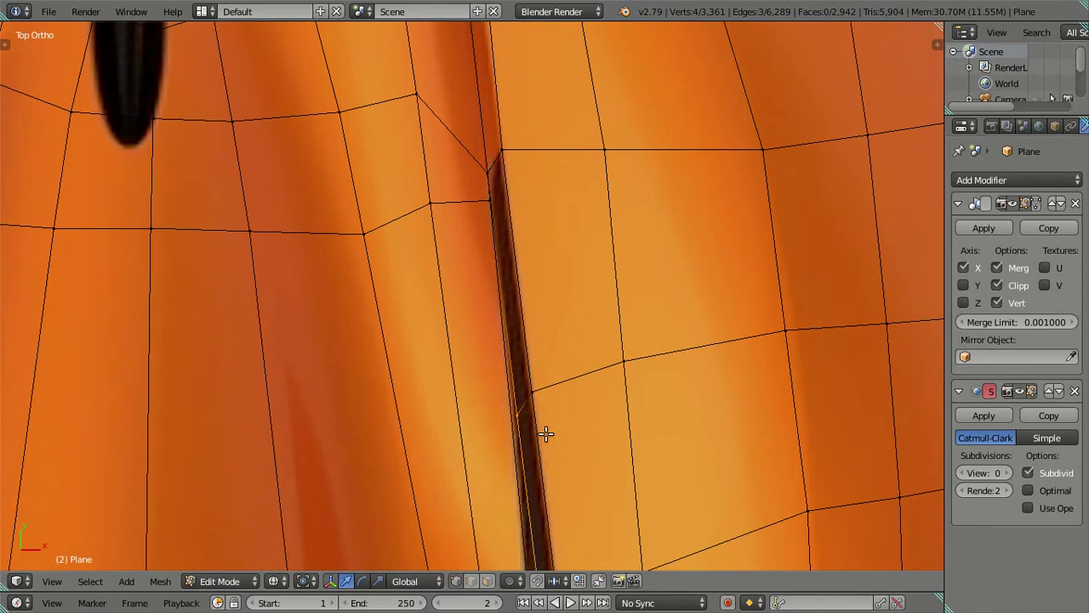
key(g)
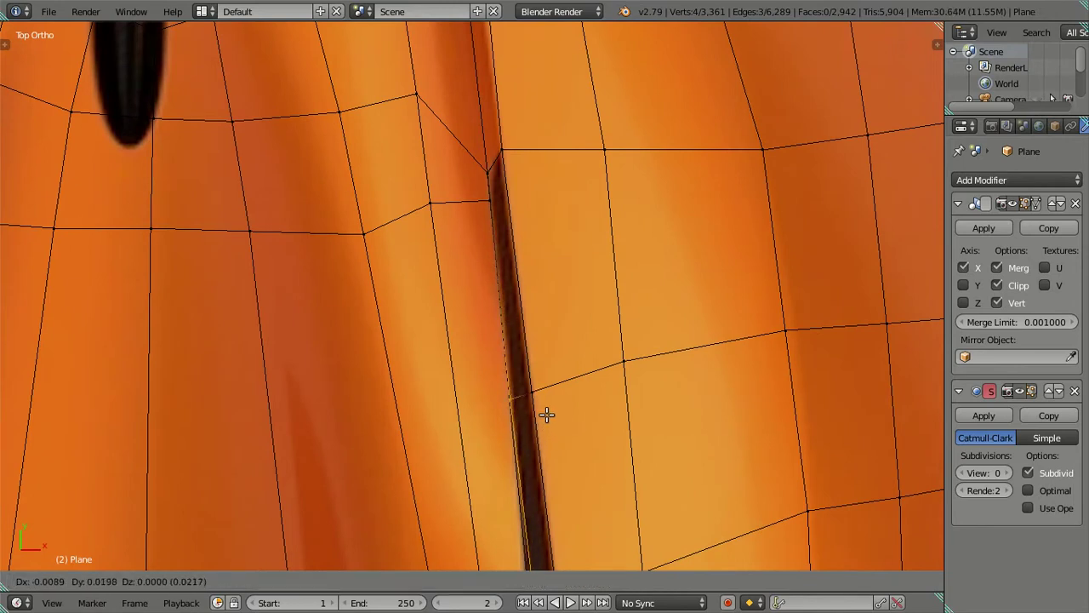
click(546, 414)
Step: Drop another vertex, nudge the edge upward, then move it along X
middle_click(509, 371)
key(Escape)
scroll(511, 371, down, 4)
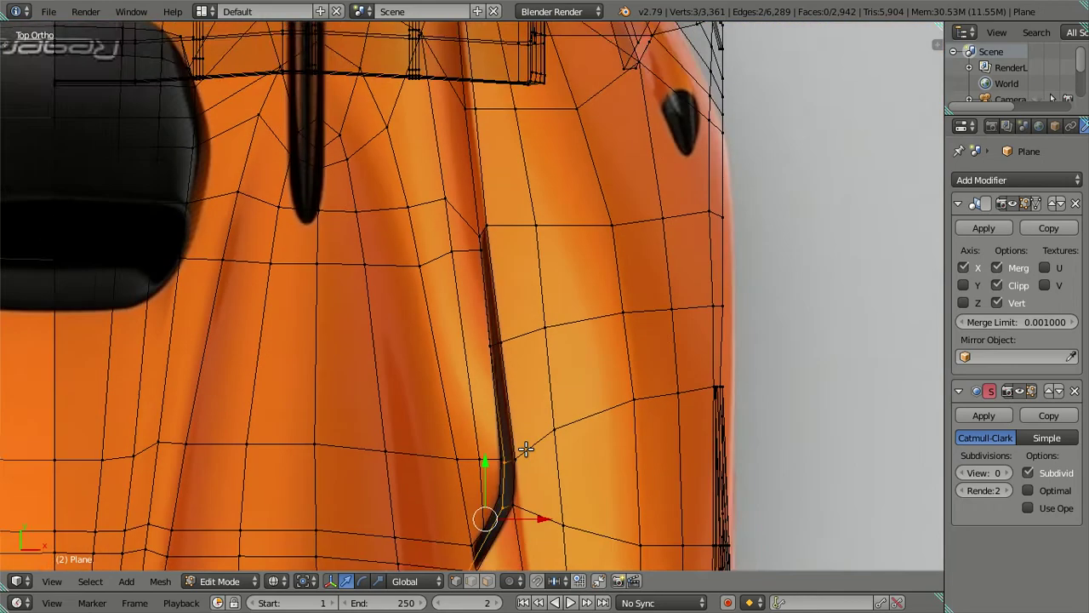
scroll(528, 400, up, 1)
scroll(547, 370, up, 2)
scroll(546, 370, up, 2)
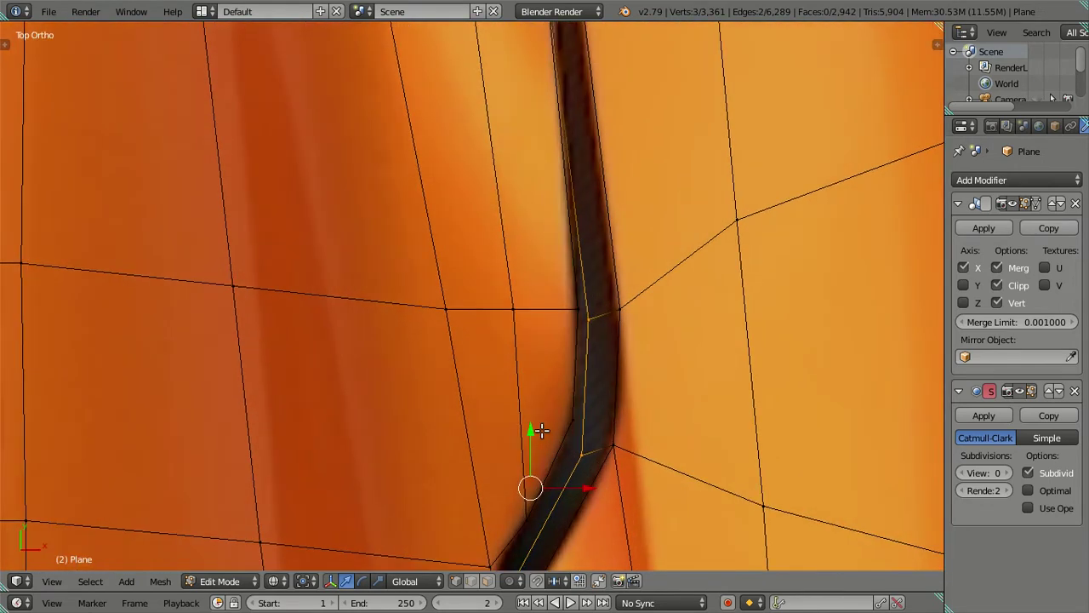
key(g)
click(553, 442)
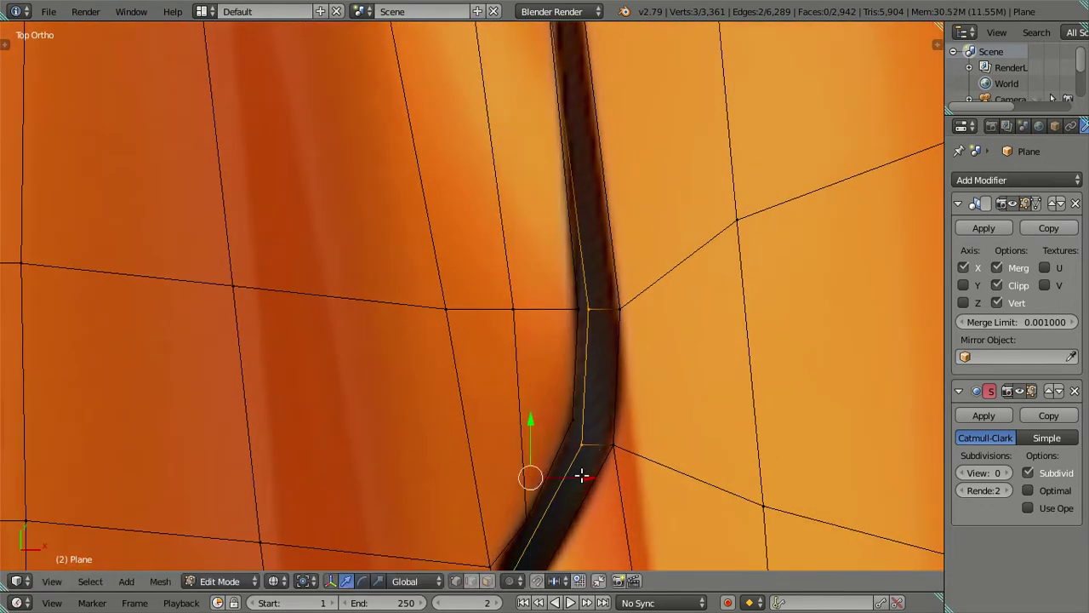
key(g)
key(x)
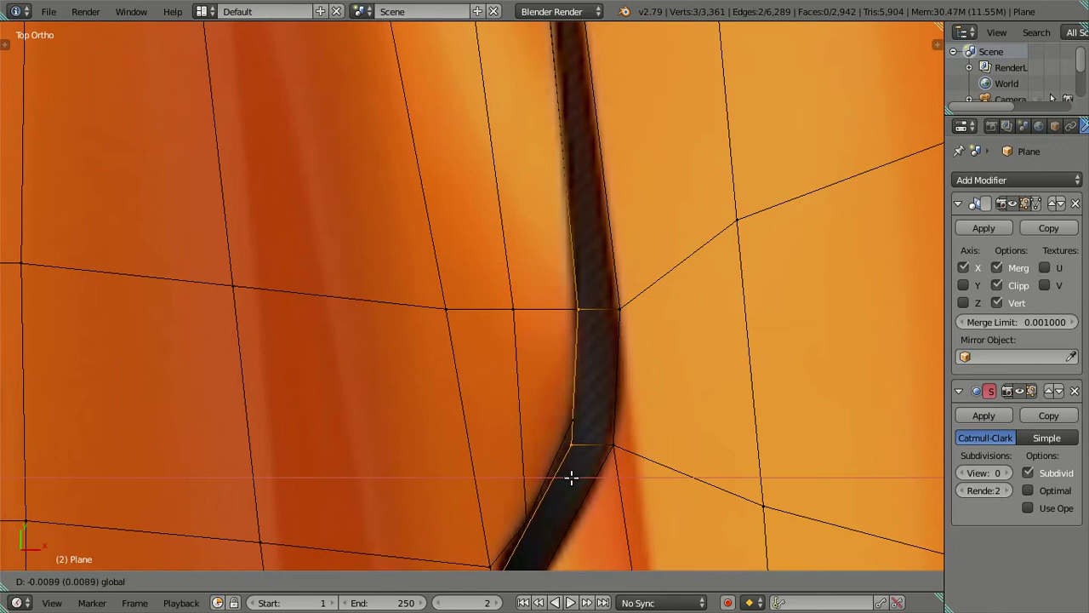
click(571, 477)
Step: Deselect the top vertex and move the remaining vertices up along Y
shift+right_click(587, 294)
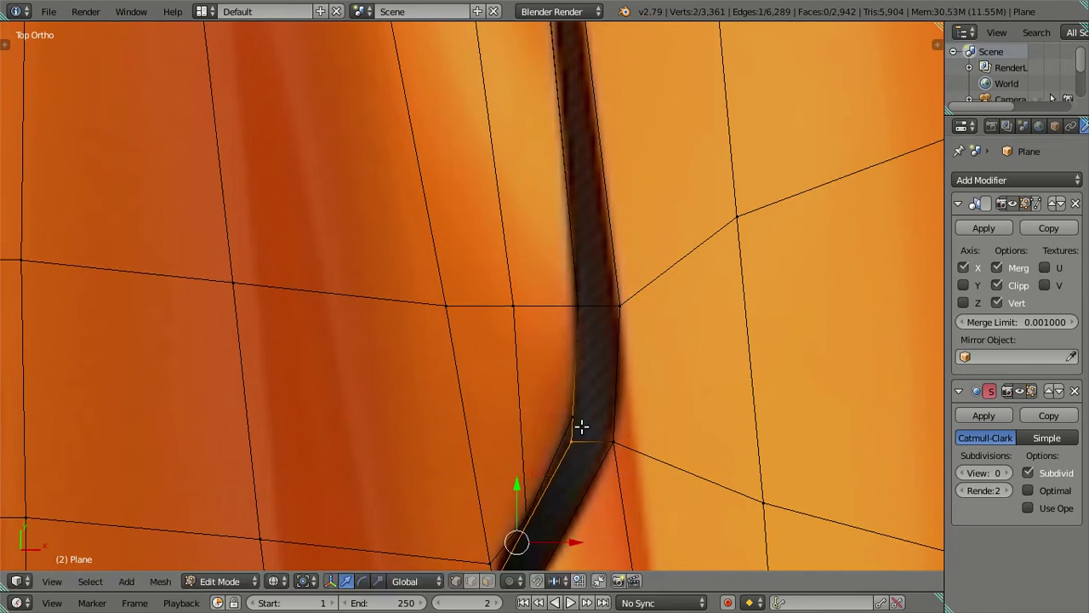
shift+scroll(571, 383, down, 3)
drag(518, 359, 530, 336)
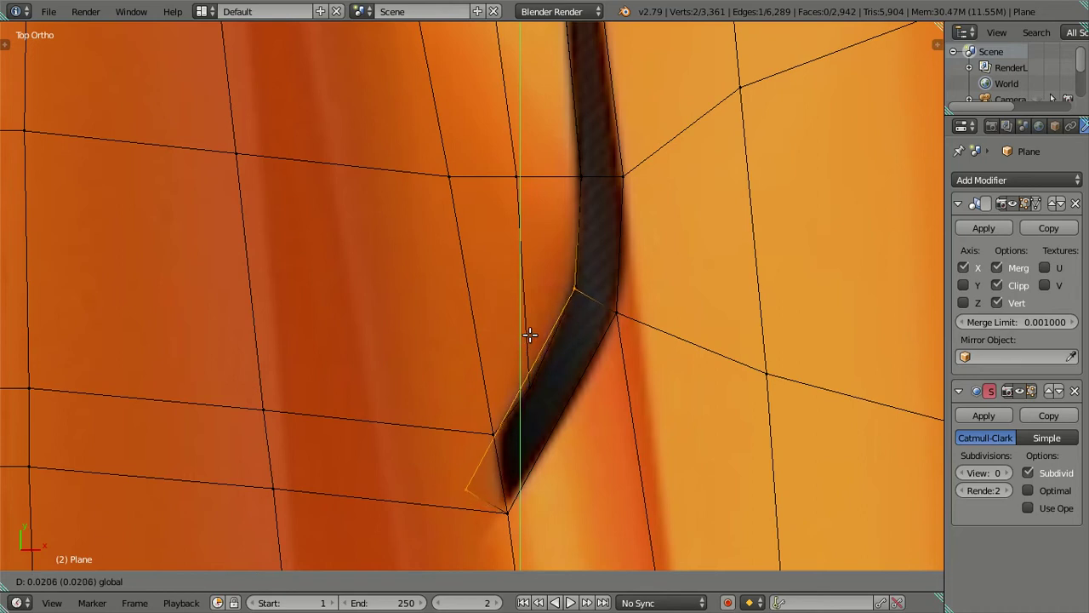
click(529, 336)
key(g)
click(574, 389)
Step: Isolate the bottom vertex and move it up-left to tighten the slot's lower corner
key(x)
key(c)
middle_click(596, 284)
key(Escape)
scroll(574, 369, up, 1)
scroll(558, 403, up, 1)
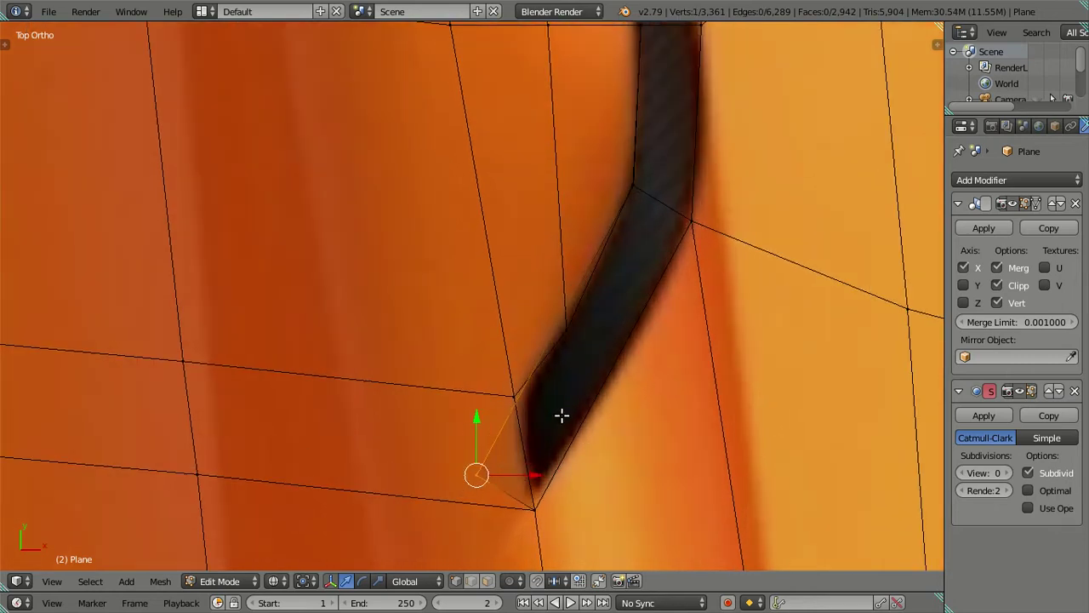
shift+middle_drag(562, 415, 551, 394)
key(g)
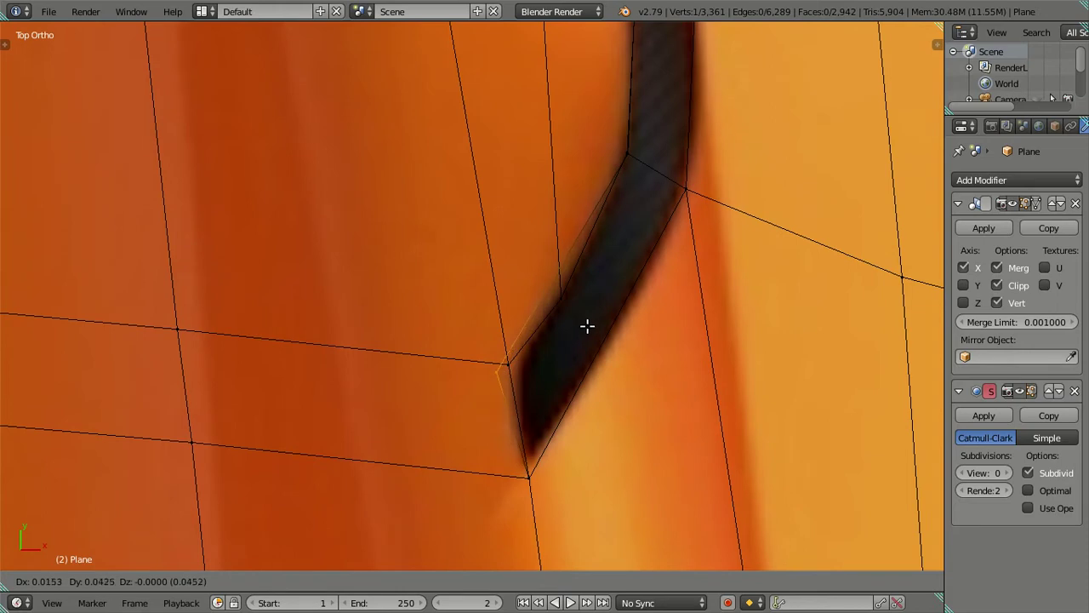
click(595, 318)
Step: In solid shading, cut a centred edge loop across the slot strip
scroll(592, 322, down, 3)
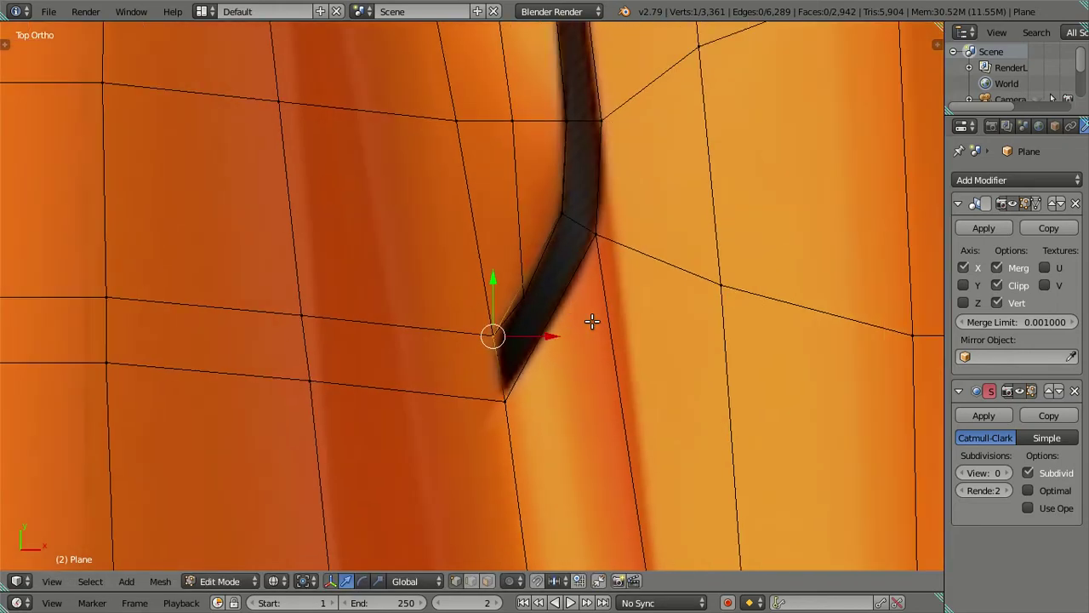
key(alt+z)
scroll(588, 313, up, 2)
key(ctrl+r)
click(569, 264)
right_click(569, 263)
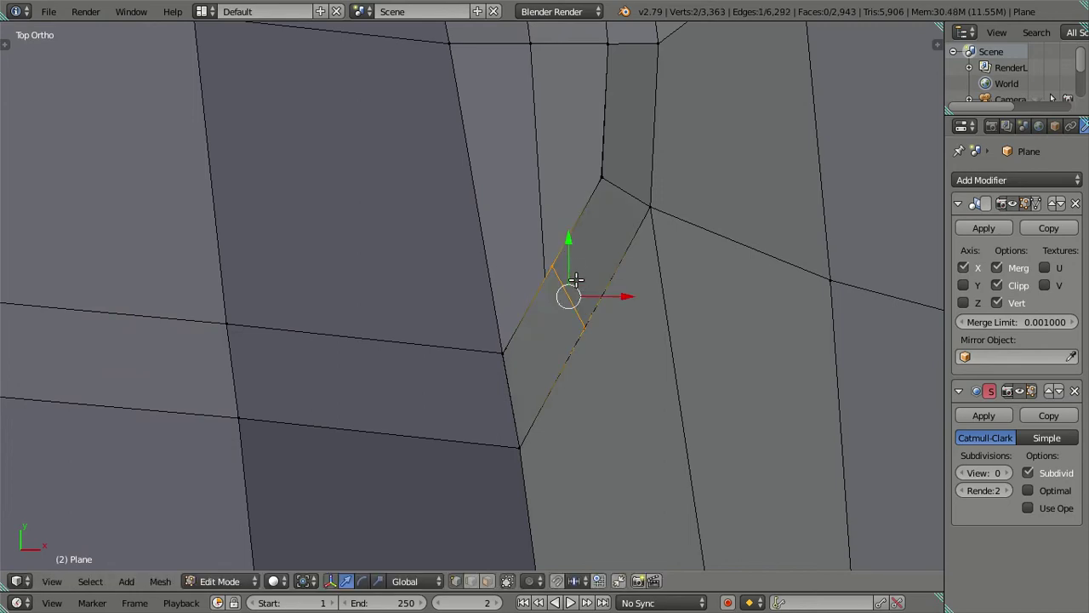
Step: Back in textured shading, select a vertex on the slot edge and move it
key(alt+z)
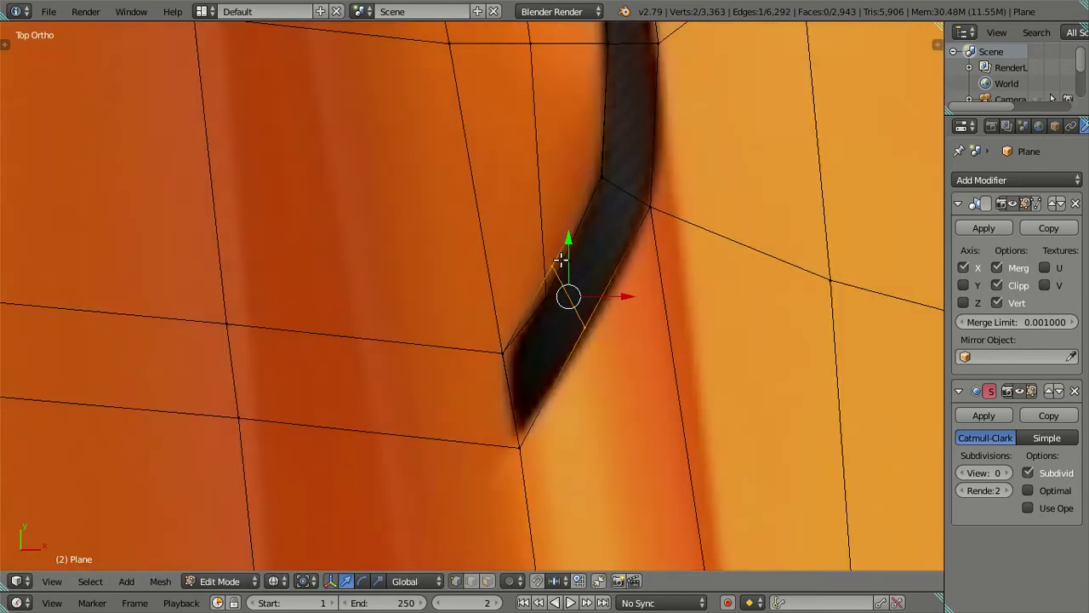
right_click(582, 309)
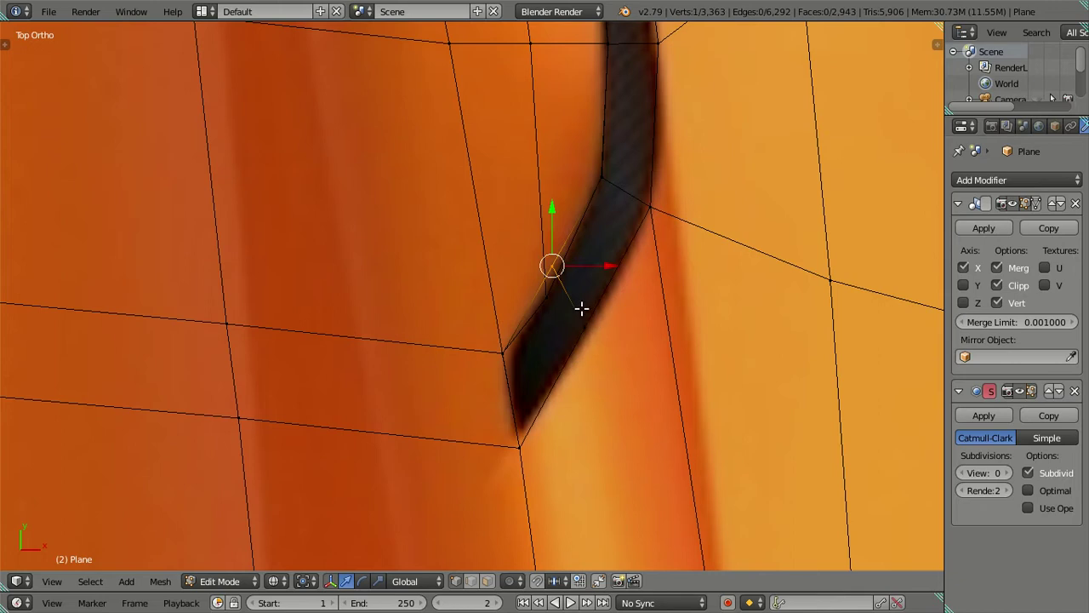
key(g)
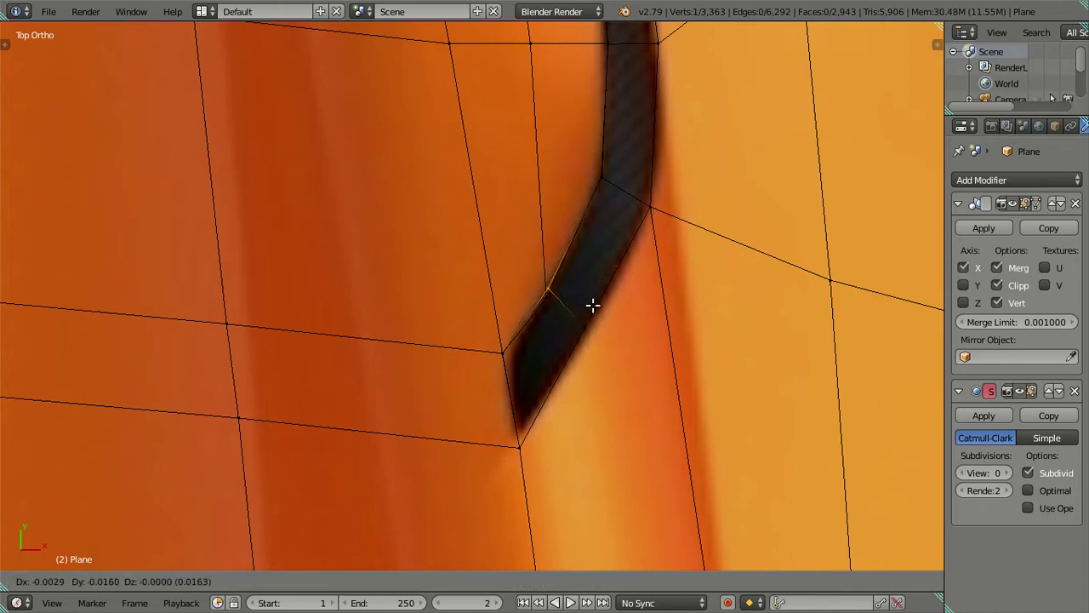
Step: Cut a new edge loop across the vent strip in grey solid shading
click(590, 312)
key(a)
key(alt+z)
key(ctrl+r)
click(586, 306)
mouse_move(585, 307)
middle_down()
mouse_move(524, 338)
mouse_move(578, 293)
mouse_move(493, 339)
middle_up()
Step: Extrude the vent's face strip in place and lower it slightly along Z
right_click(545, 315)
ctrl+alt+right_click(564, 331)
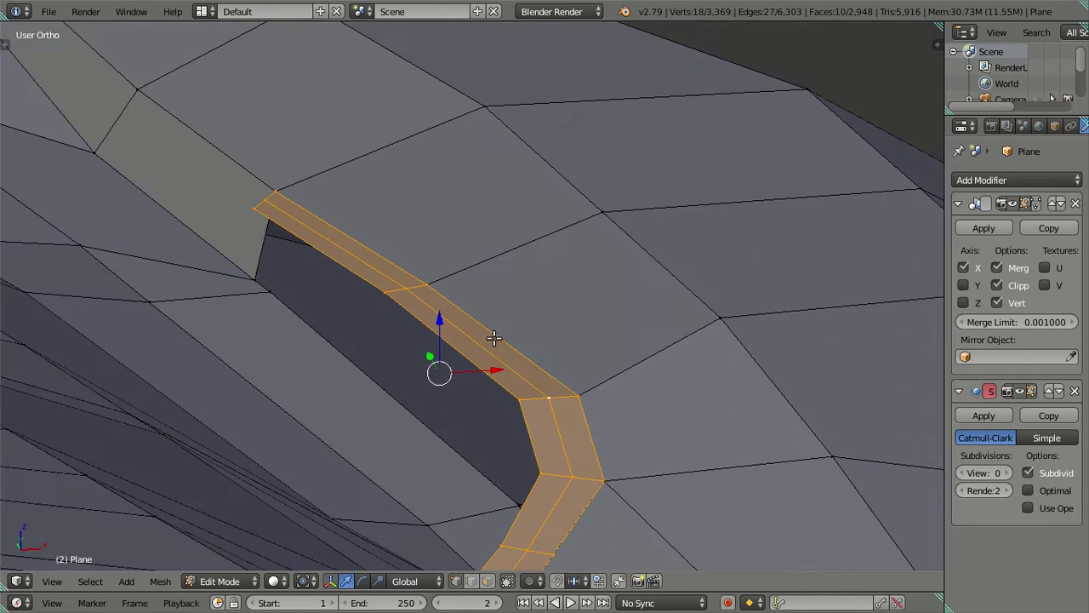
key(e)
right_click(523, 364)
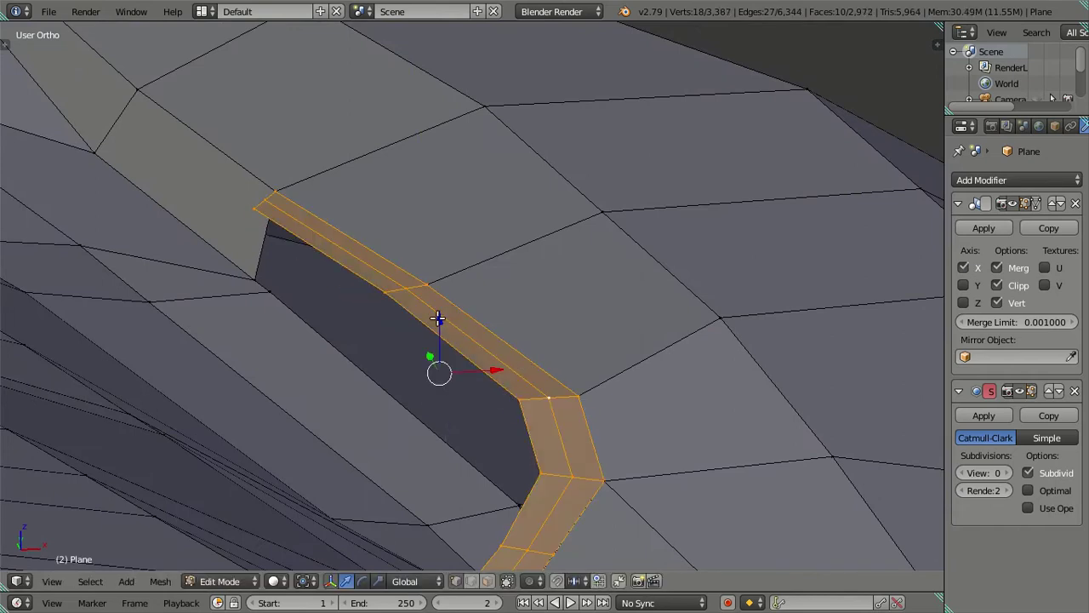
key(g)
key(z)
click(439, 328)
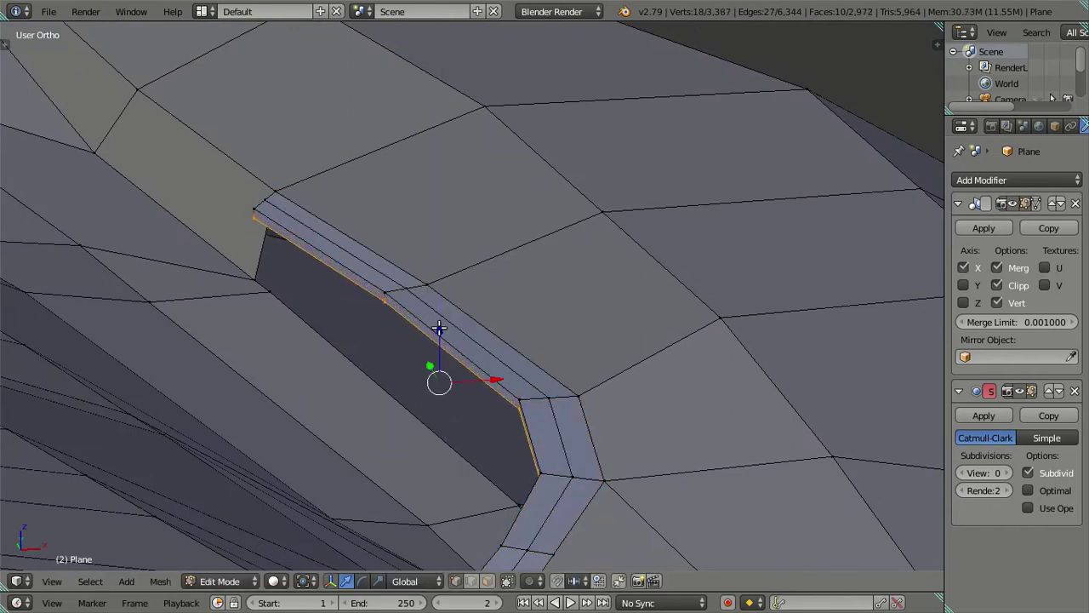
Step: Flip the normals of the extruded vent strip with Ctrl+F
right_click(543, 406)
key(l)
key(ctrl+f)
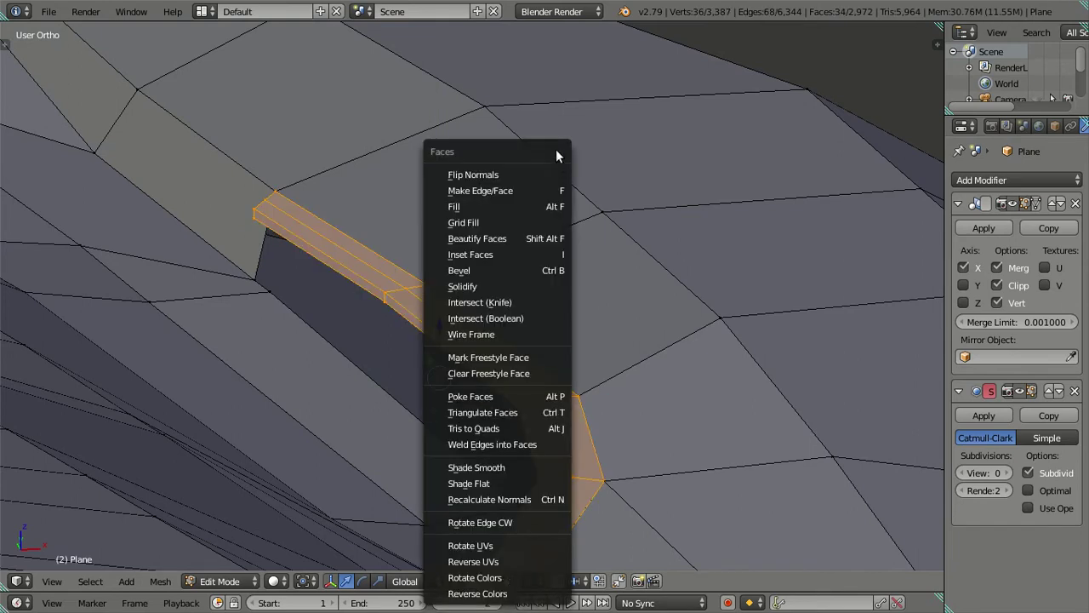
click(533, 168)
key(a)
Step: Raise viewport subdivision to 2 and inspect the smoothed body in Object Mode
middle_drag(591, 268, 933, 406)
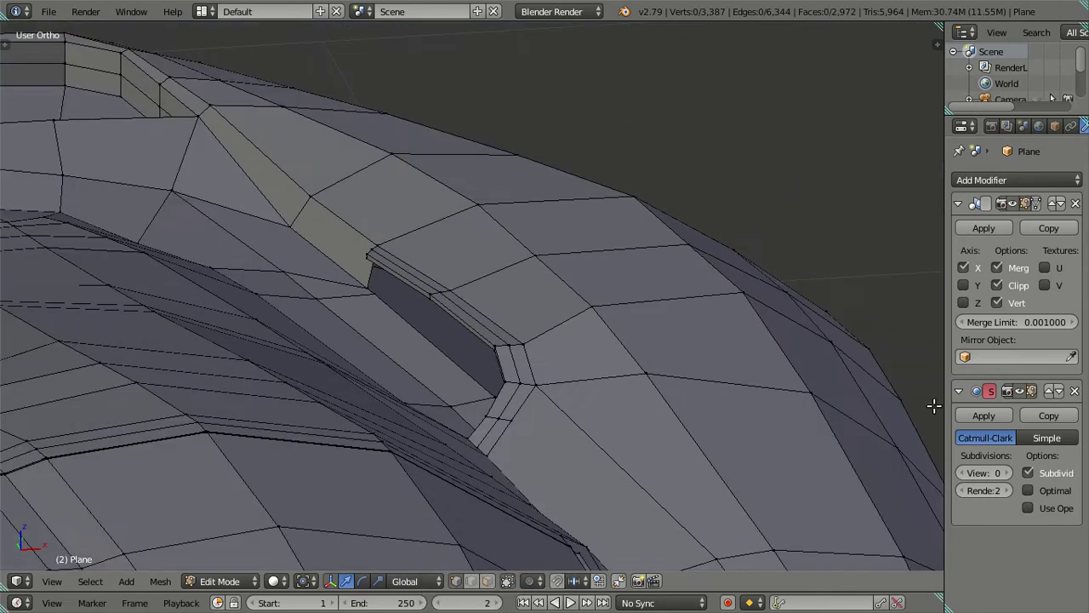
click(1007, 471)
click(1007, 471)
key(Tab)
mouse_move(475, 356)
middle_down()
mouse_move(533, 414)
mouse_move(520, 416)
mouse_move(520, 524)
mouse_move(408, 438)
mouse_move(316, 431)
mouse_move(307, 474)
mouse_move(312, 430)
mouse_move(503, 321)
mouse_move(508, 348)
mouse_move(479, 389)
mouse_move(308, 348)
mouse_move(510, 385)
mouse_move(477, 341)
mouse_move(420, 362)
mouse_move(389, 343)
mouse_move(348, 395)
mouse_move(394, 324)
mouse_move(491, 348)
mouse_move(545, 343)
mouse_move(678, 362)
mouse_move(591, 340)
mouse_move(532, 401)
mouse_move(370, 382)
mouse_move(572, 382)
mouse_move(547, 369)
middle_up()
Step: Return to Edit Mode and set viewport subdivision back to 0
key(Tab)
click(963, 473)
click(962, 473)
Step: Select the vertical and horizontal edge loops beside the vent, dropping the right-end vertices
right_click(731, 244)
alt+right_click(698, 339)
middle_drag(638, 338, 579, 379)
alt+shift+right_click(528, 369)
alt+shift+right_click(261, 417)
mouse_move(260, 417)
middle_down()
mouse_move(615, 400)
mouse_move(580, 438)
mouse_move(589, 427)
middle_up()
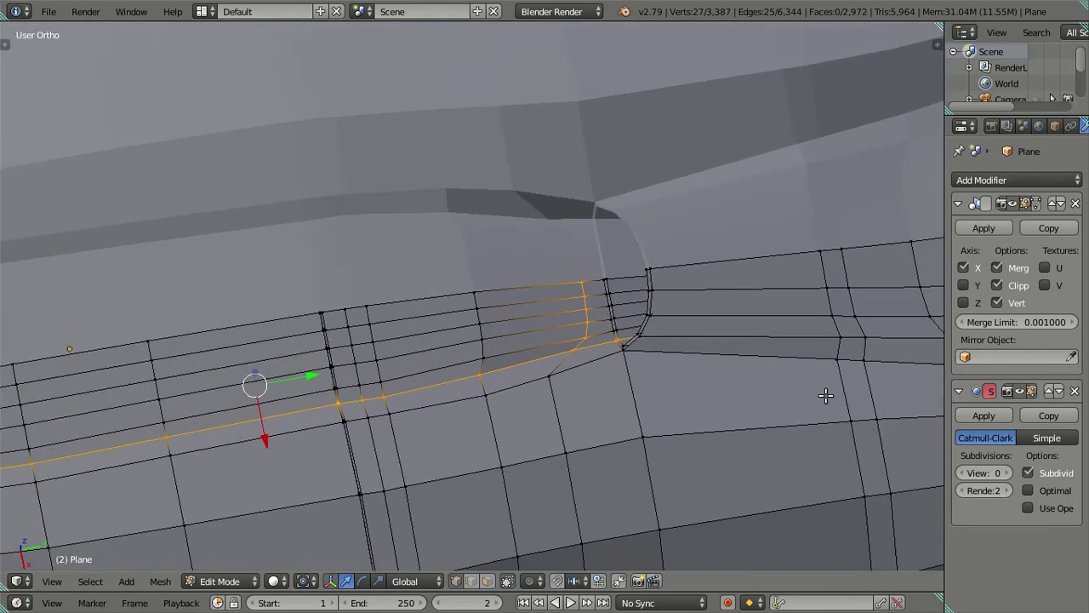
key(z)
key(c)
mouse_move(652, 355)
middle_down()
mouse_move(496, 428)
mouse_move(627, 364)
middle_up()
key(Escape)
Step: Duplicate the selected edge loop in place with Shift+D
key(shift+d)
right_click(612, 381)
key(z)
scroll(605, 365, up, 2)
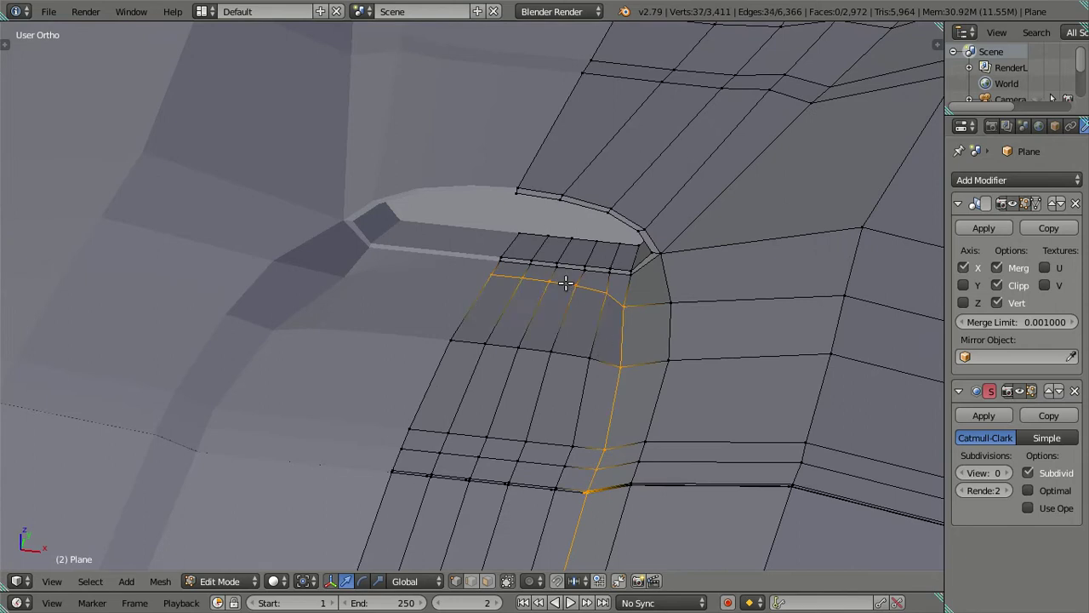
key(z)
mouse_move(628, 328)
shift+middle_down()
mouse_move(607, 397)
mouse_move(637, 204)
shift+middle_up()
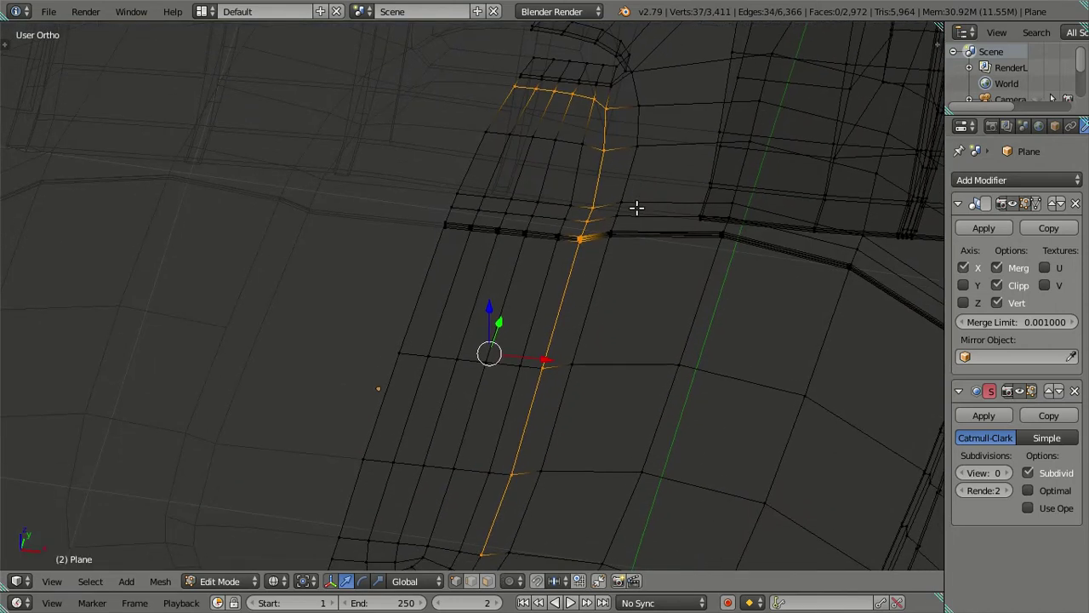
key(z)
shift+middle_drag(594, 405, 660, 220)
Step: Add the corner loop to the selection and deselect the left part at the junction
mouse_move(562, 391)
shift+middle_down()
mouse_move(586, 385)
mouse_move(608, 297)
mouse_move(494, 377)
mouse_move(420, 376)
mouse_move(491, 306)
shift+middle_up()
ctrl+click(587, 386)
key(z)
scroll(443, 366, up, 3)
scroll(476, 280, up, 2)
mouse_move(469, 253)
shift+middle_down()
mouse_move(495, 348)
mouse_move(508, 352)
mouse_move(459, 357)
shift+middle_up()
mouse_move(363, 337)
middle_down()
mouse_move(626, 308)
mouse_move(548, 316)
mouse_move(462, 295)
mouse_move(569, 316)
mouse_move(551, 323)
mouse_move(547, 358)
mouse_move(406, 338)
mouse_move(608, 358)
mouse_move(523, 338)
middle_up()
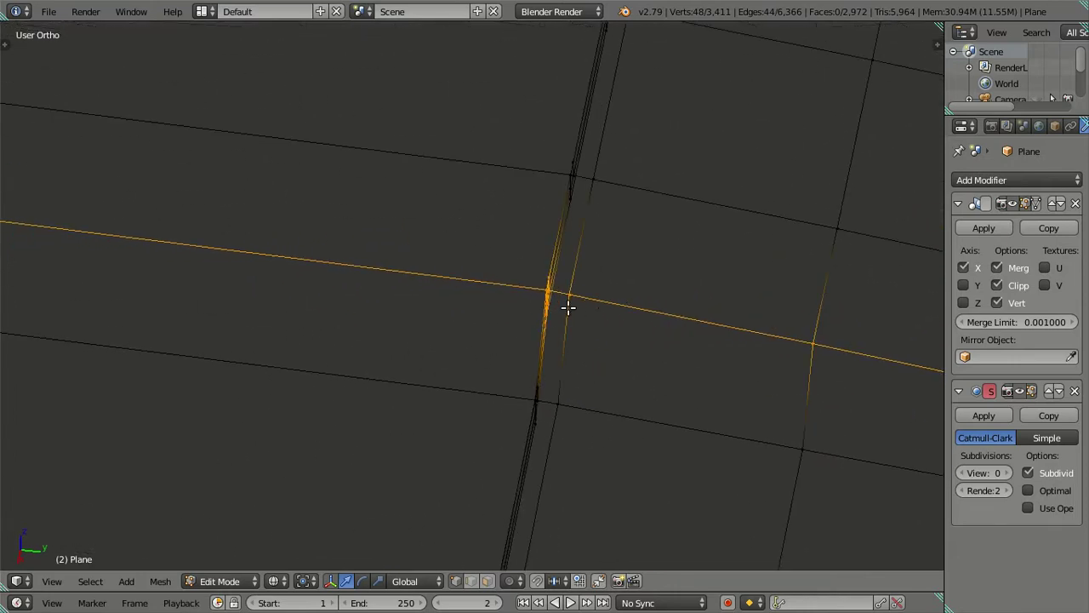
middle_drag(568, 308, 536, 292)
key(c)
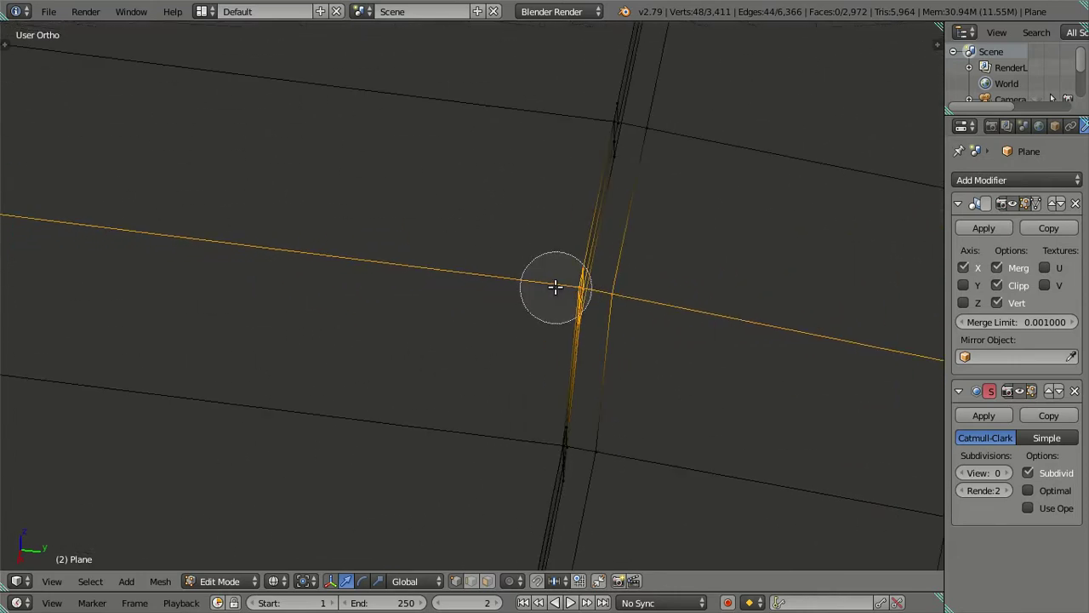
middle_click(562, 270)
mouse_move(561, 270)
middle_down()
mouse_move(563, 344)
mouse_move(528, 312)
mouse_move(491, 302)
mouse_move(538, 387)
mouse_move(486, 377)
mouse_move(496, 365)
mouse_move(487, 363)
middle_up()
key(Escape)
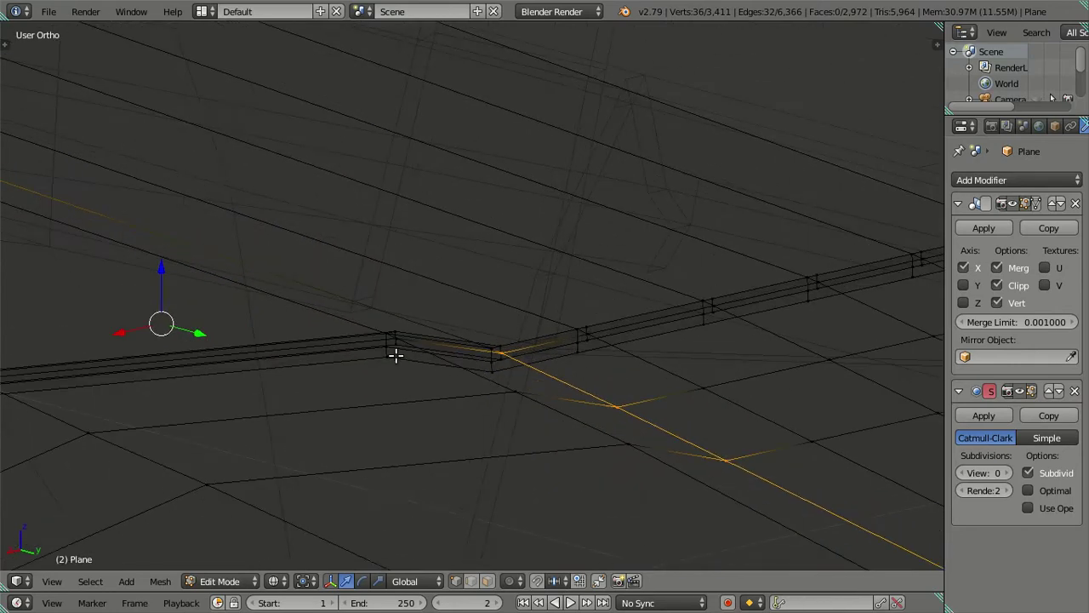
Step: Extrude the panel edges and lower them along Z
shift+middle_drag(395, 355, 436, 301)
key(e)
right_click(372, 303)
key(g)
key(z)
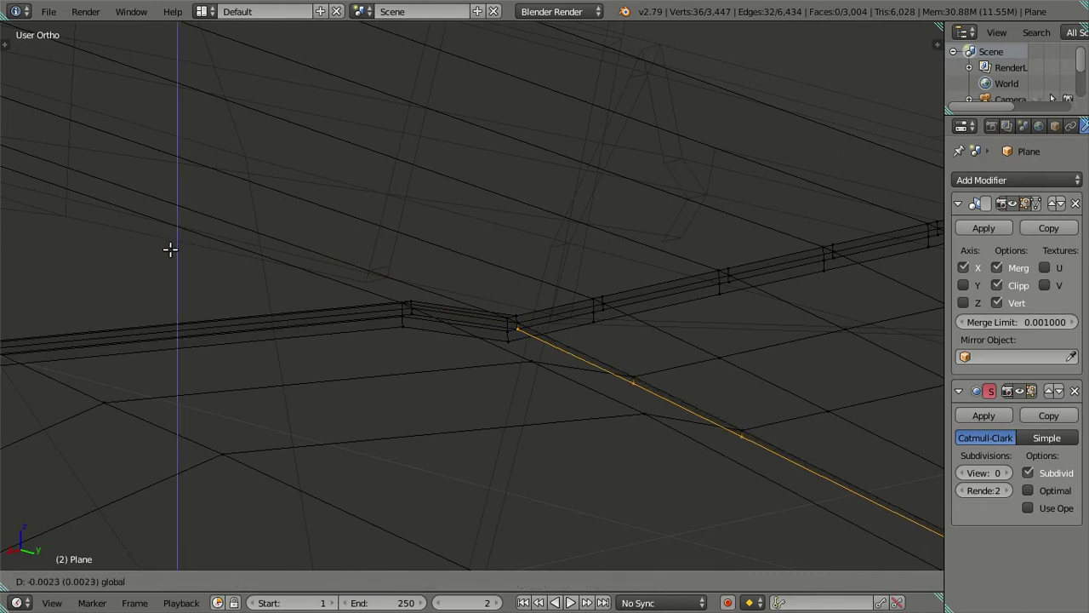
click(173, 251)
Step: Extrude the edges a second time and lower them again along Z
key(e)
right_click(250, 231)
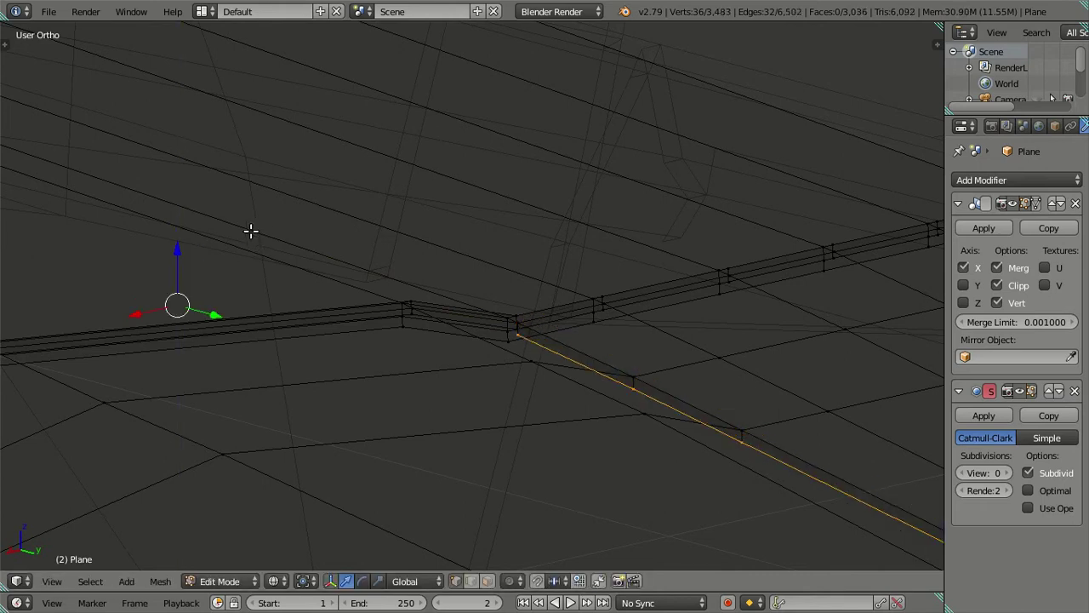
key(g)
key(z)
click(187, 263)
mouse_move(187, 263)
middle_down()
mouse_move(256, 276)
mouse_move(371, 437)
mouse_move(434, 424)
mouse_move(444, 390)
middle_up()
key(z)
Step: Hide the linked body regions with L and H to isolate the thickened slab
middle_drag(526, 432, 520, 423)
key(l)
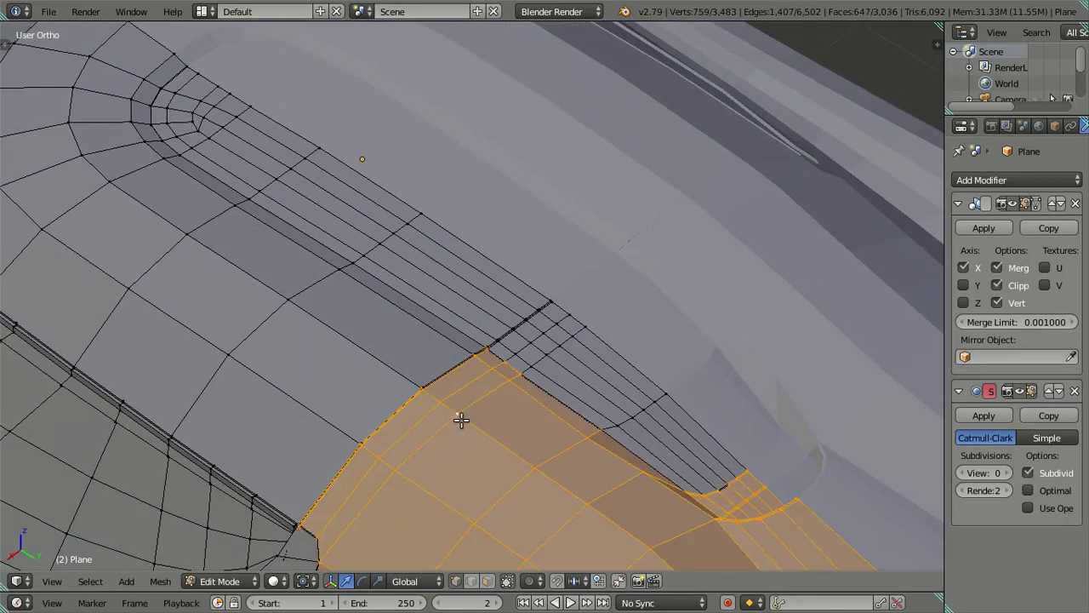
key(h)
right_click(407, 378)
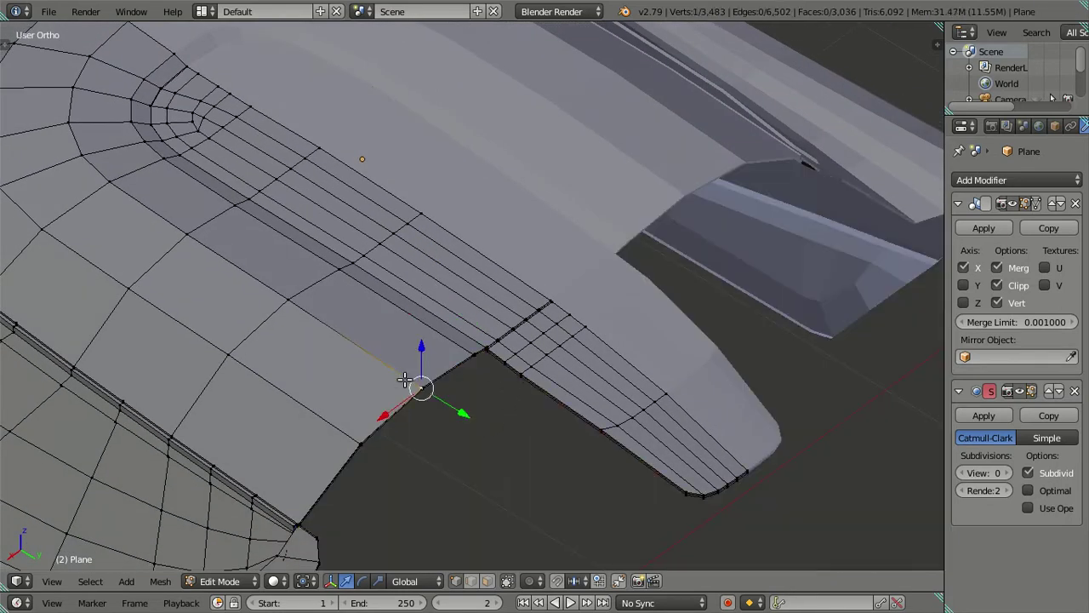
key(l)
key(h)
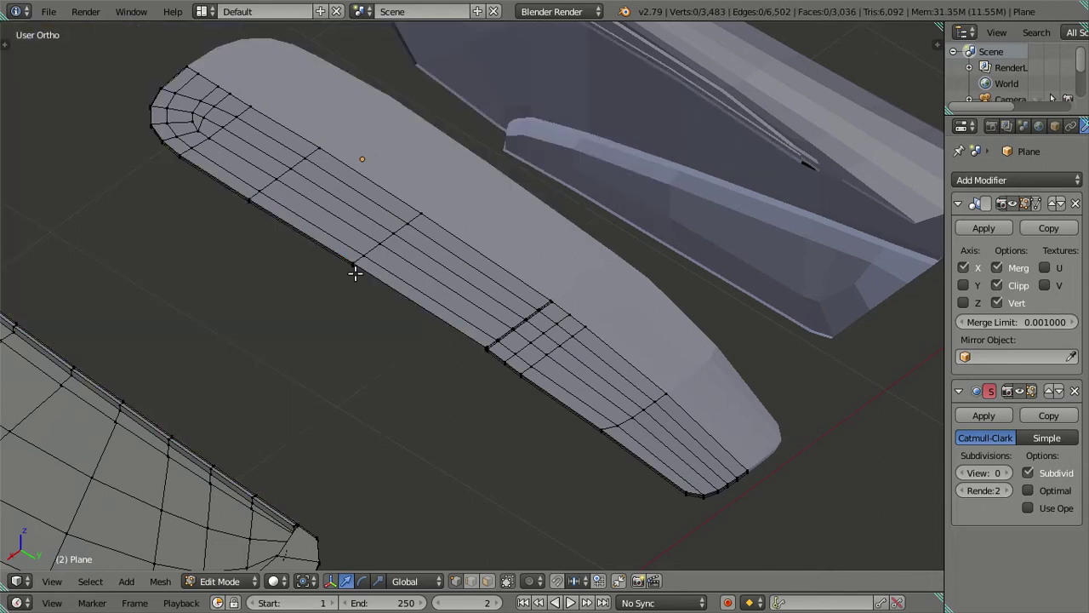
key(l)
key(h)
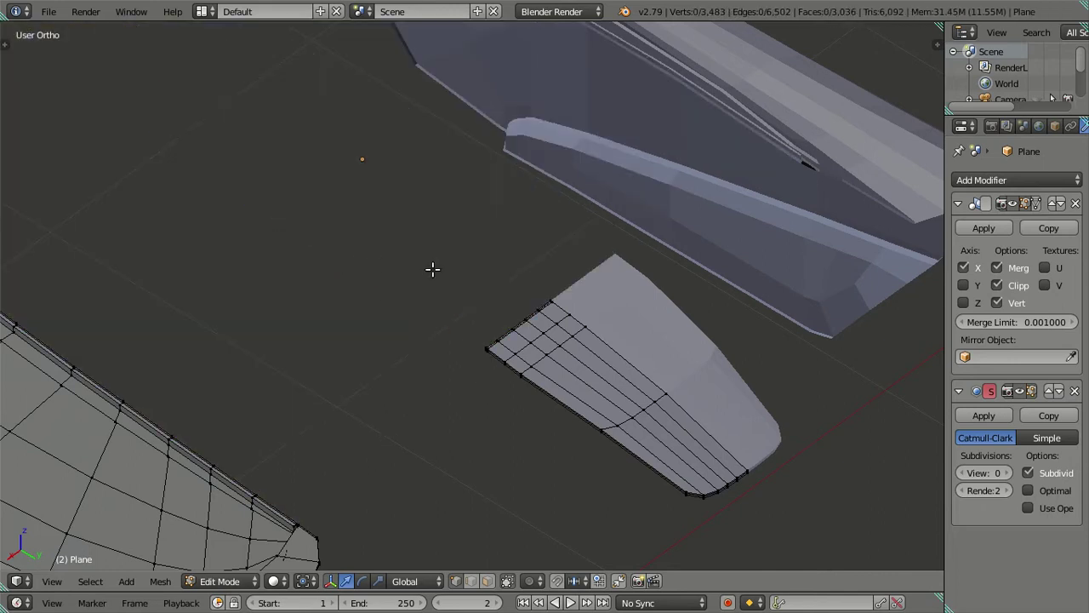
scroll(516, 360, up, 3)
scroll(477, 281, up, 2)
scroll(459, 354, up, 2)
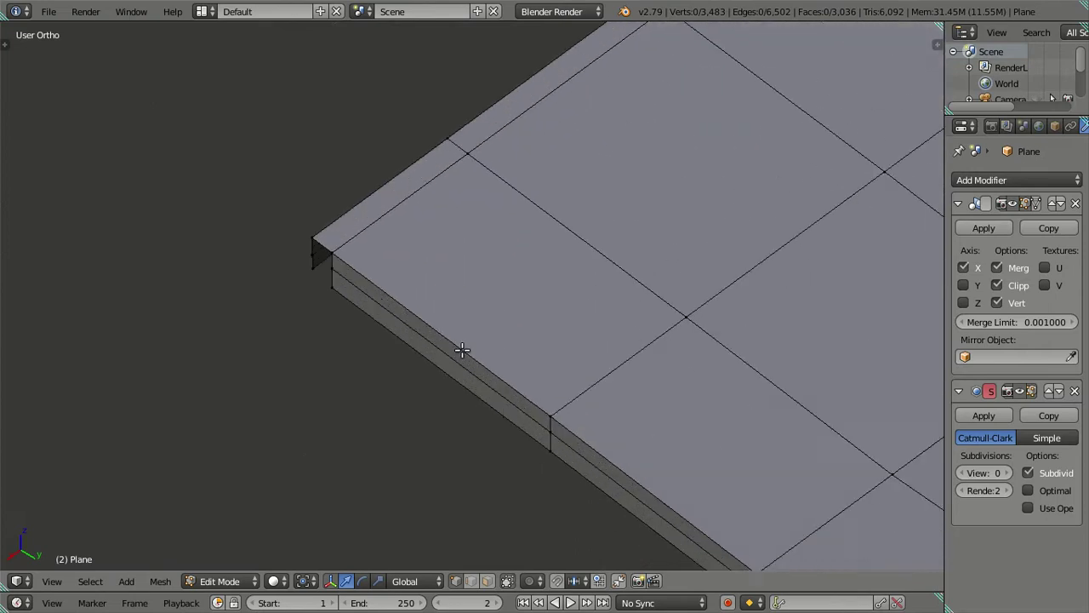
scroll(550, 383, up, 1)
scroll(551, 383, up, 2)
Step: Fill faces across the first two corner gaps of the slab
right_click(467, 368)
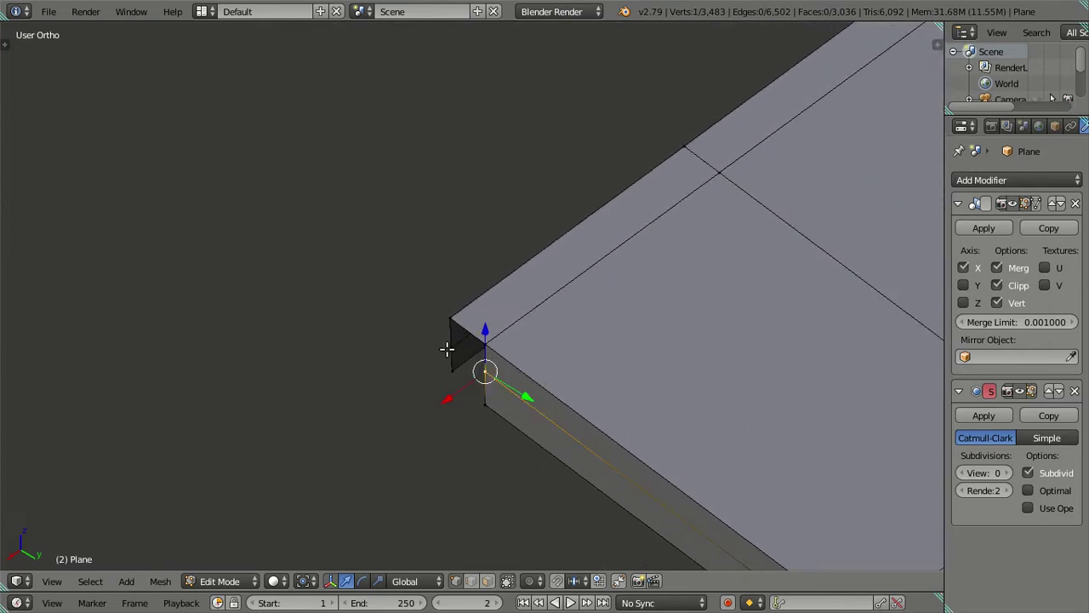
ctrl+right_click(447, 348)
key(f)
ctrl+right_click(447, 376)
scroll(446, 373, down, 1)
key(f)
Step: Hide another linked body region to expose the slab's other corner
key(a)
key(l)
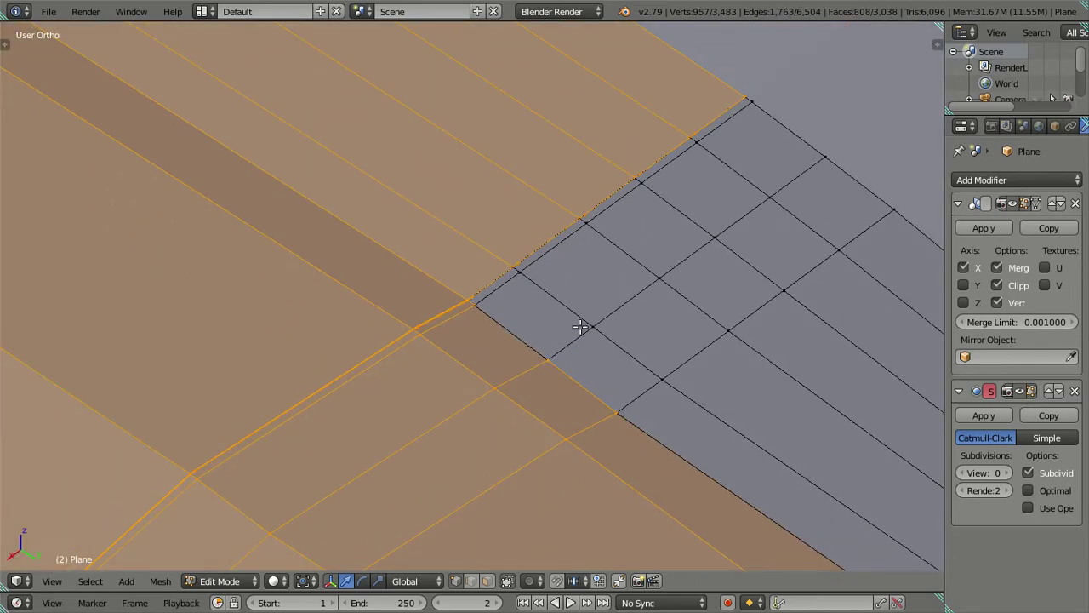
key(a)
key(l)
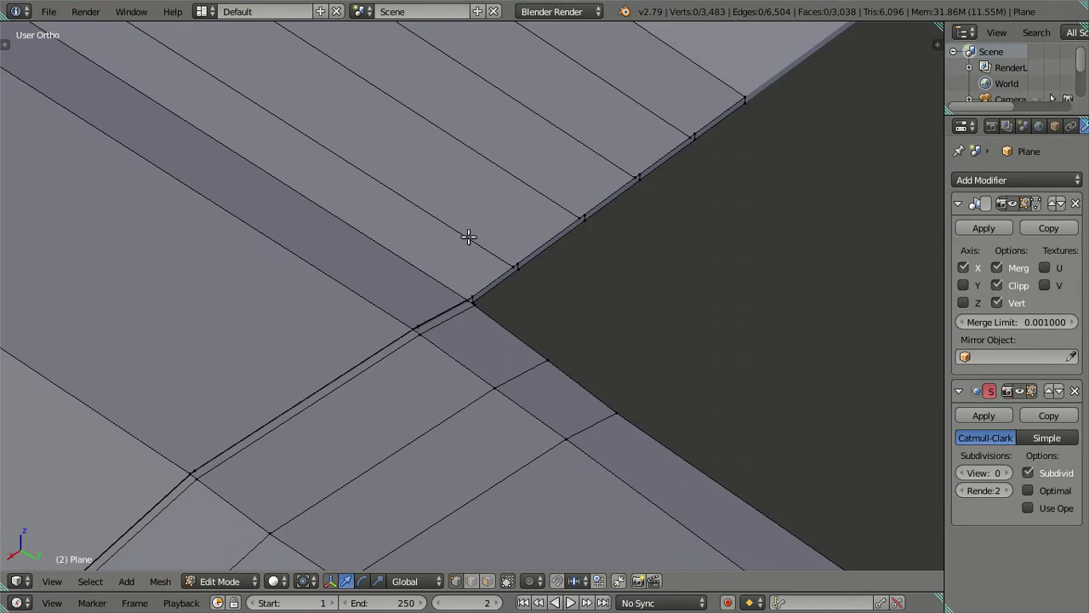
scroll(444, 252, down, 3)
scroll(226, 173, down, 3)
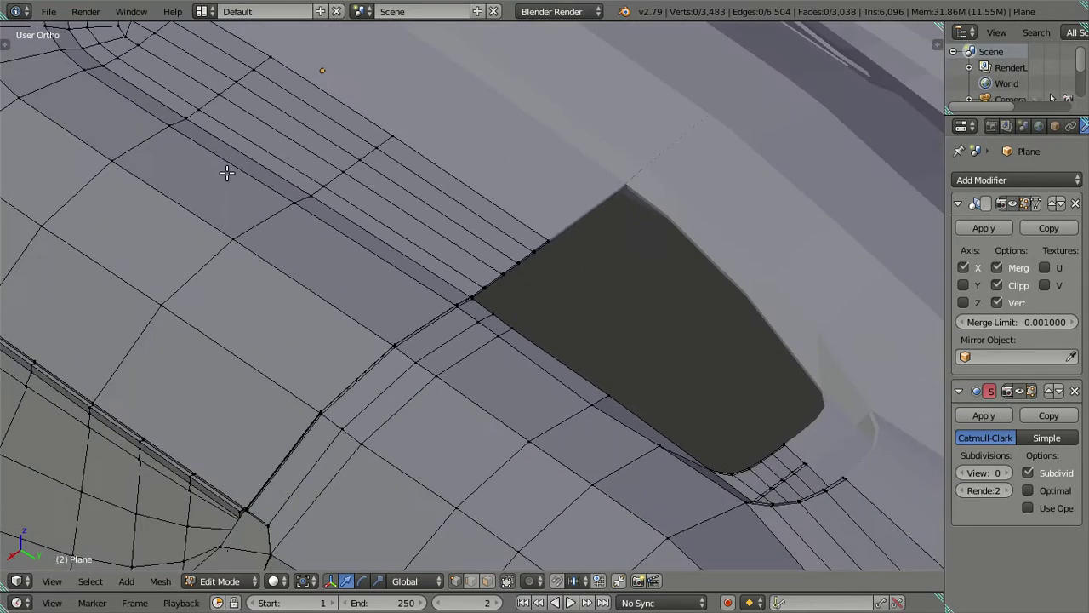
right_click(290, 199)
key(ctrl+KP_Add)
key(ctrl+KP_Add)
key(ctrl+KP_Add)
key(h)
Step: Fill the remaining corner gaps along the slab edge with new faces
mouse_move(414, 311)
middle_down()
mouse_move(231, 302)
mouse_move(401, 263)
mouse_move(428, 312)
mouse_move(389, 312)
mouse_move(326, 258)
mouse_move(590, 374)
mouse_move(713, 352)
middle_up()
alt+right_click(693, 349)
key(f)
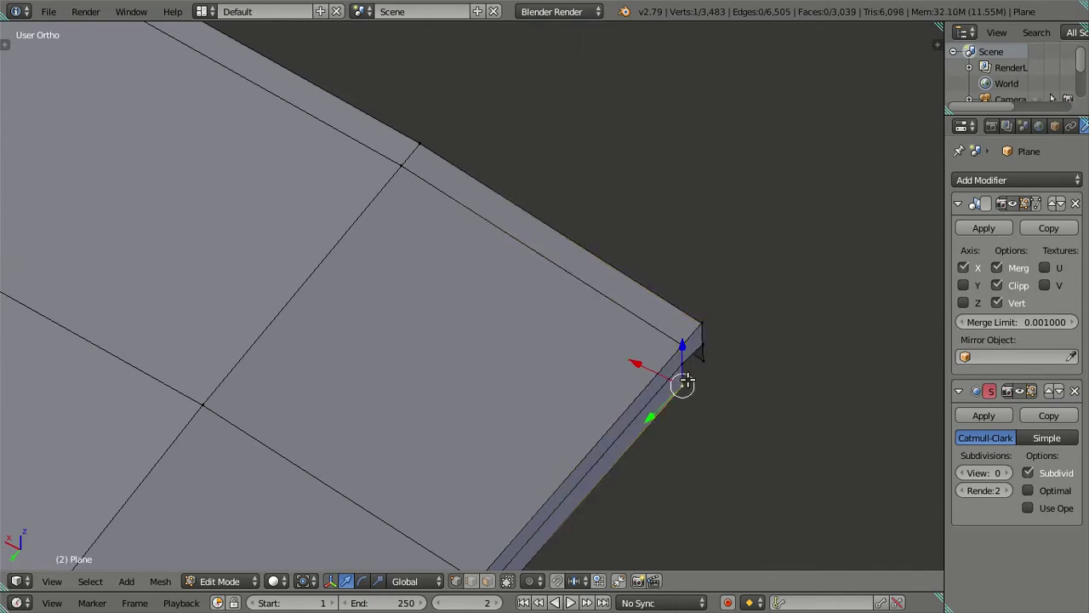
key(f)
middle_drag(706, 364, 663, 371)
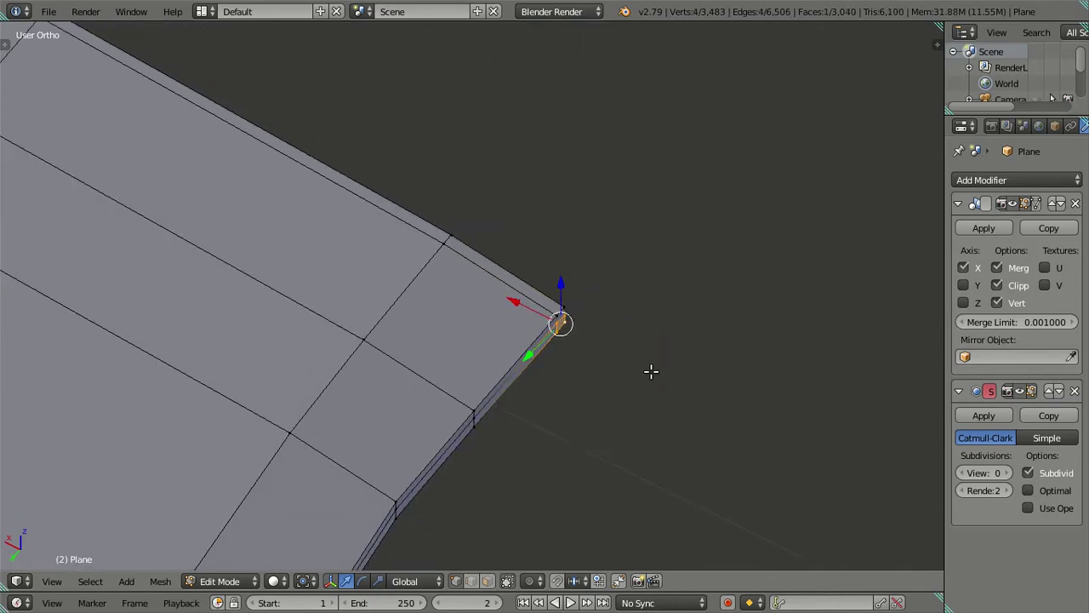
key(a)
key(a)
key(a)
Step: Hide more linked regions to reveal the panel's front edge
middle_drag(493, 346, 441, 338)
right_click(437, 329)
key(l)
key(l)
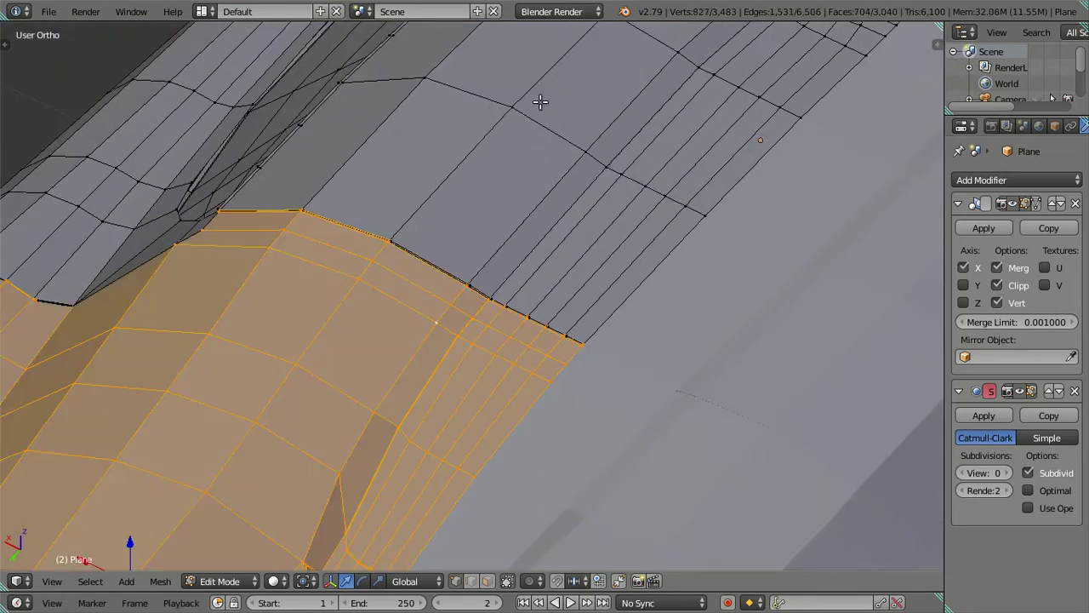
key(l)
key(h)
mouse_move(522, 112)
middle_down()
mouse_move(574, 176)
mouse_move(628, 127)
mouse_move(539, 253)
mouse_move(631, 261)
mouse_move(472, 236)
mouse_move(510, 284)
mouse_move(545, 291)
mouse_move(445, 369)
mouse_move(606, 326)
mouse_move(503, 338)
mouse_move(472, 357)
middle_up()
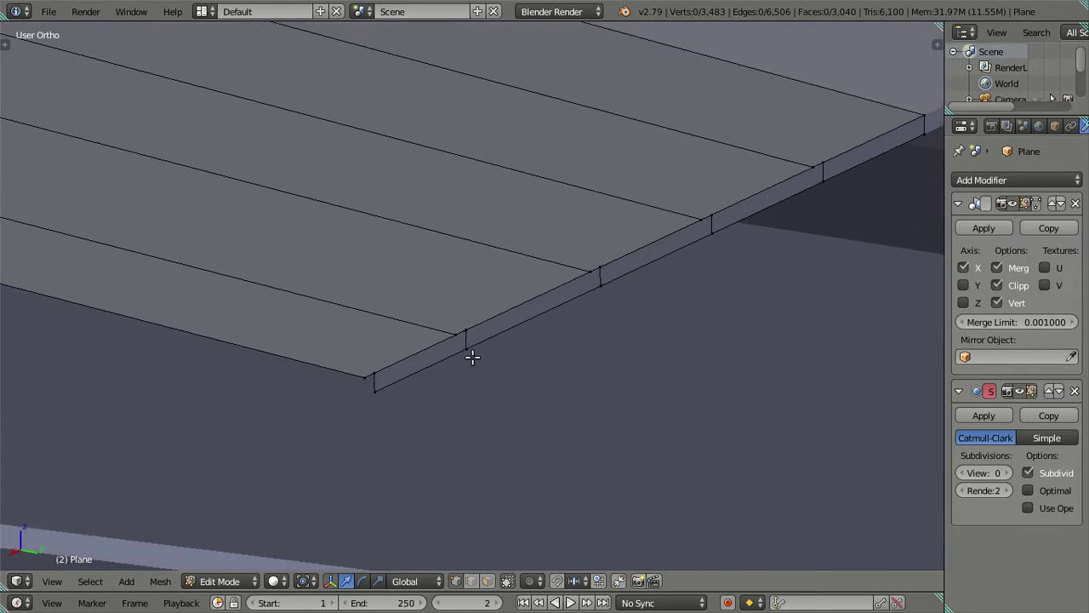
scroll(472, 357, down, 3)
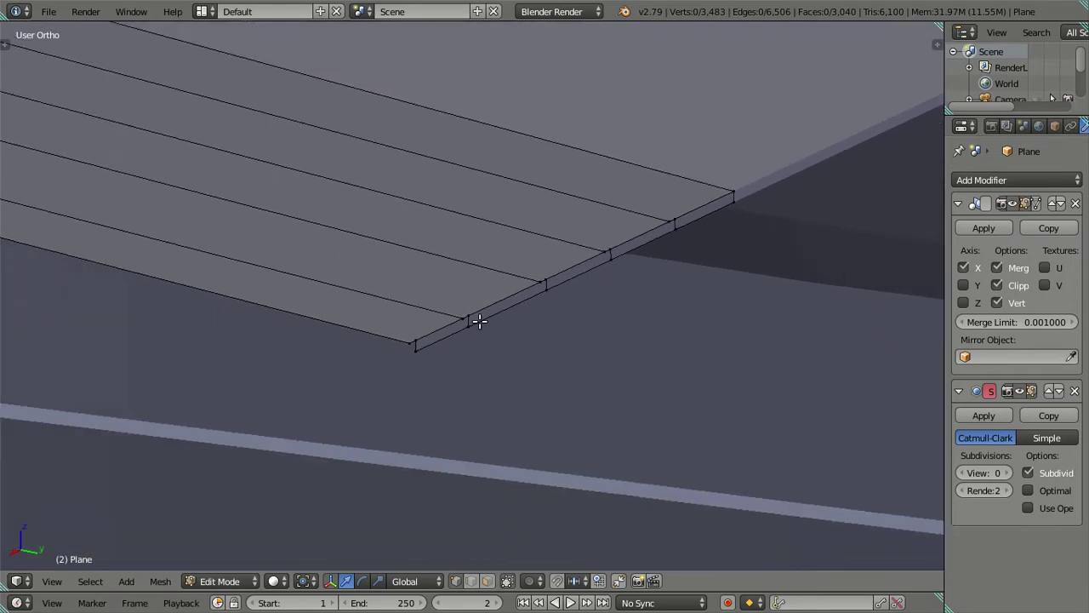
scroll(479, 320, up, 2)
Step: Select the front strip face loop and lower it slightly, by about 0.0030
alt+right_click(474, 319)
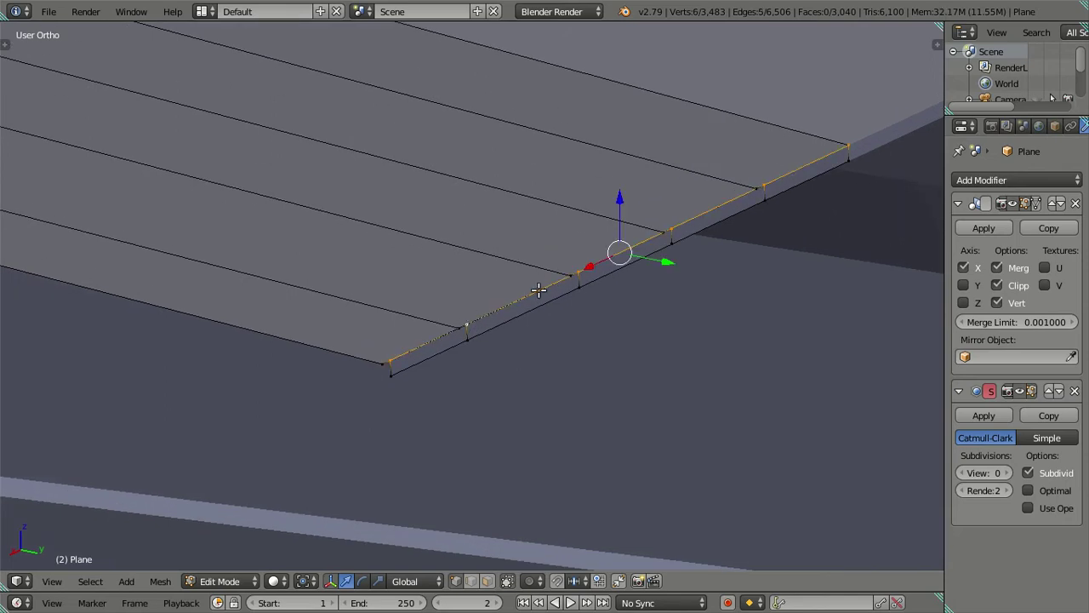
drag(619, 199, 621, 206)
scroll(527, 337, up, 1)
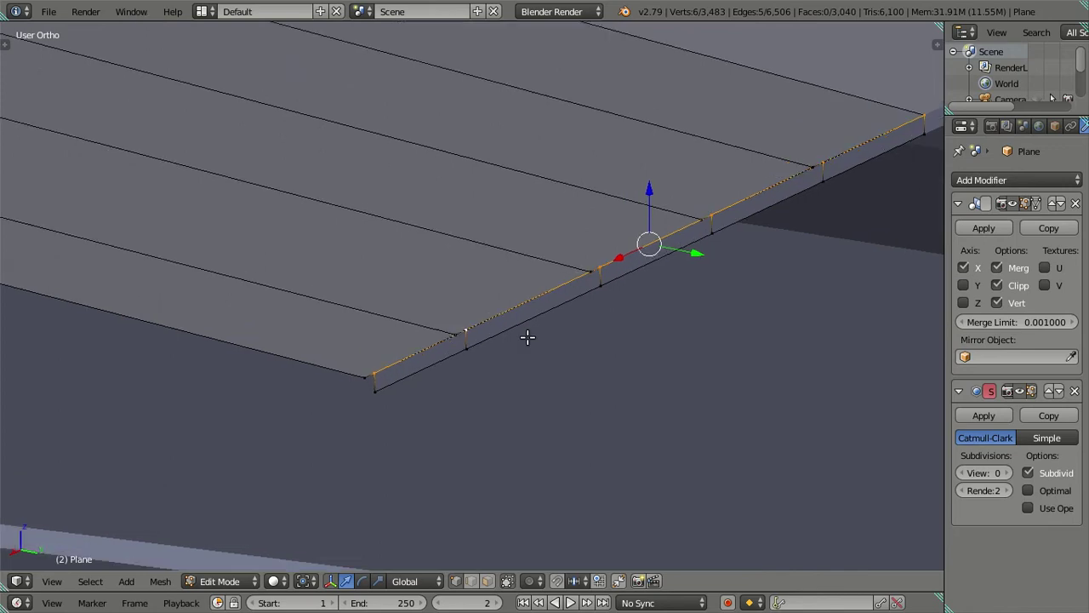
alt+shift+right_click(535, 318)
drag(649, 198, 651, 215)
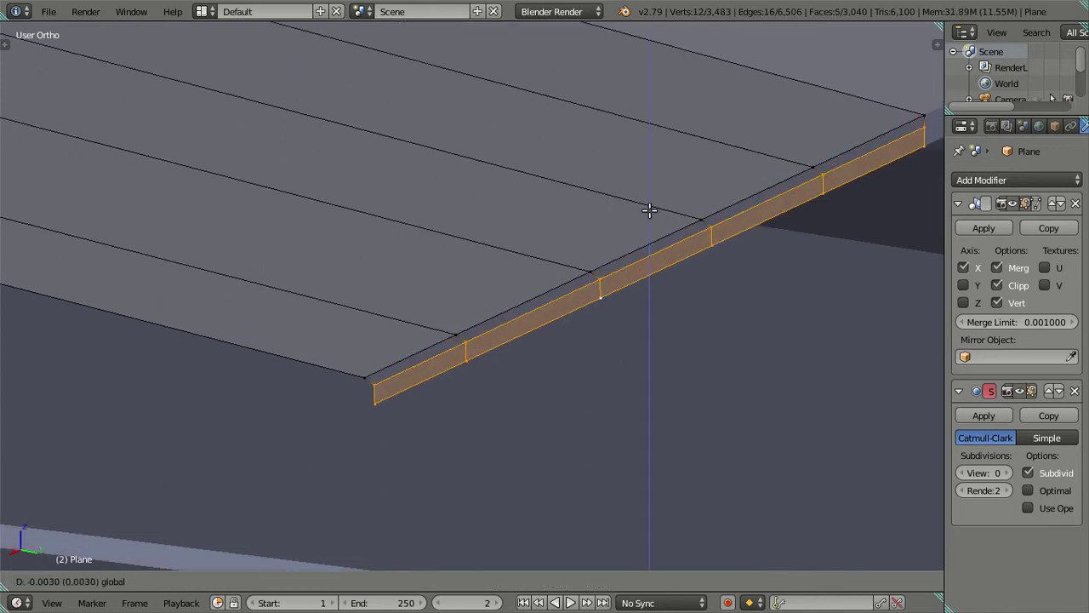
mouse_move(650, 215)
middle_down()
mouse_move(633, 239)
mouse_move(580, 267)
middle_up()
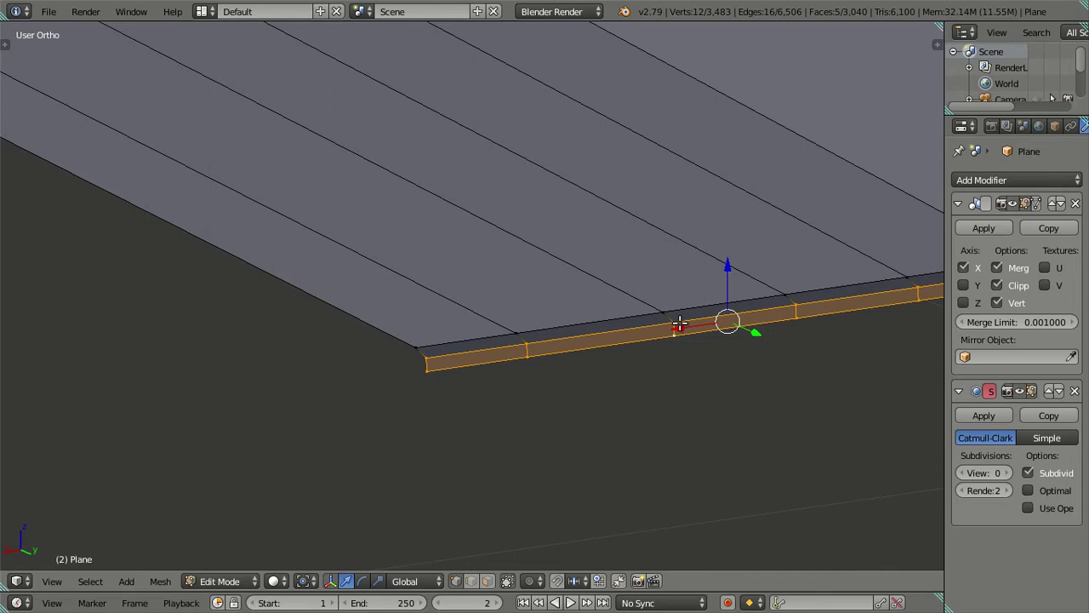
Step: Reveal all geometry, then hide the upper roof panel and another linked body part
key(alt+h)
key(a)
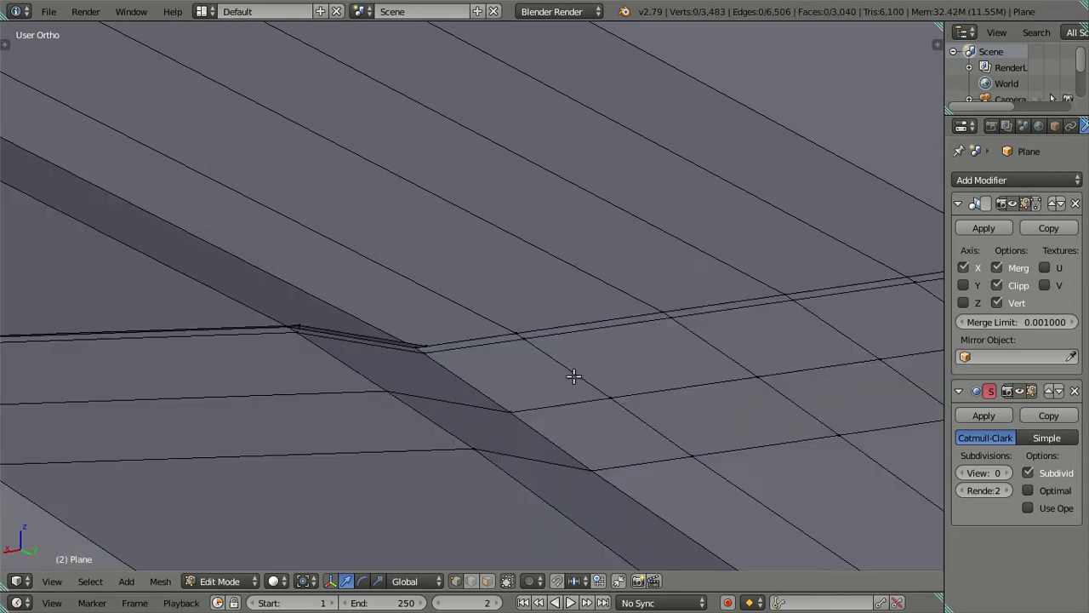
right_click(588, 392)
key(ctrl+l)
key(h)
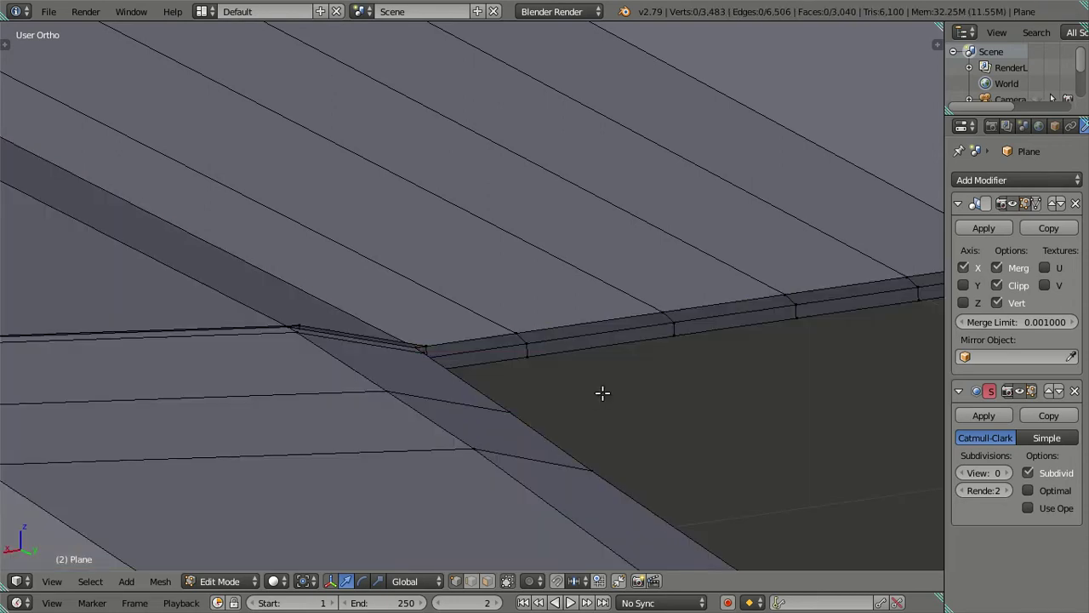
mouse_move(541, 389)
middle_down()
mouse_move(401, 363)
mouse_move(513, 365)
mouse_move(559, 397)
mouse_move(440, 367)
mouse_move(507, 362)
mouse_move(528, 382)
mouse_move(616, 372)
mouse_move(376, 387)
middle_up()
right_click(415, 361)
key(ctrl+l)
key(h)
Step: Select the roof-edge loop, step back through undo history, and hide the remaining linked part
alt+right_click(469, 390)
mouse_move(475, 356)
middle_down()
mouse_move(574, 348)
mouse_move(474, 360)
mouse_move(375, 348)
mouse_move(438, 353)
mouse_move(492, 382)
middle_up()
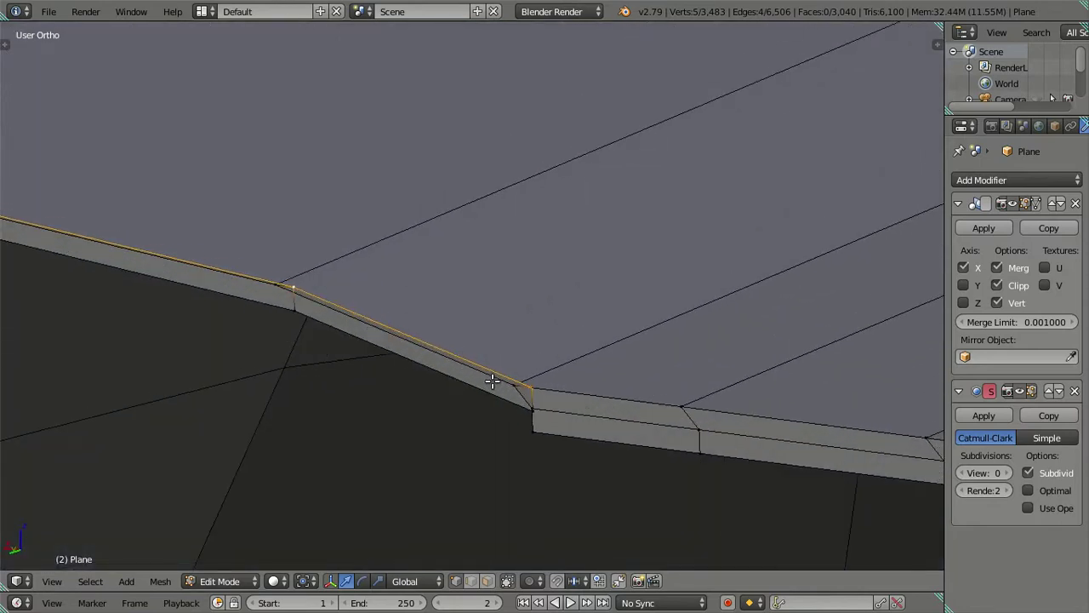
mouse_move(576, 396)
middle_down()
mouse_move(617, 408)
mouse_move(533, 392)
middle_up()
key(ctrl+z)
key(ctrl+z)
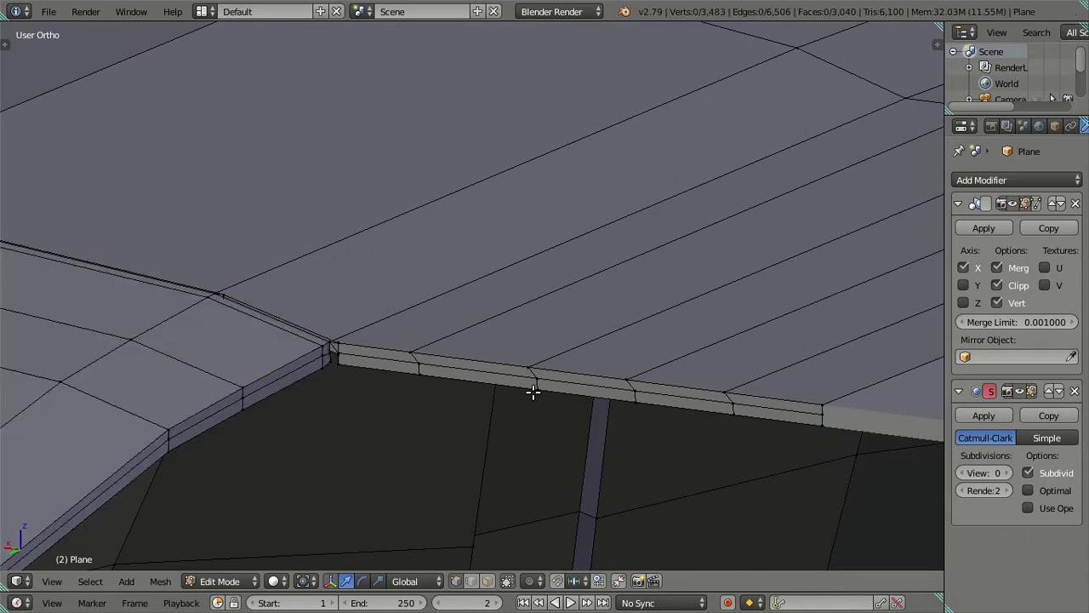
key(ctrl+z)
key(ctrl+z)
key(ctrl+z)
key(ctrl+z)
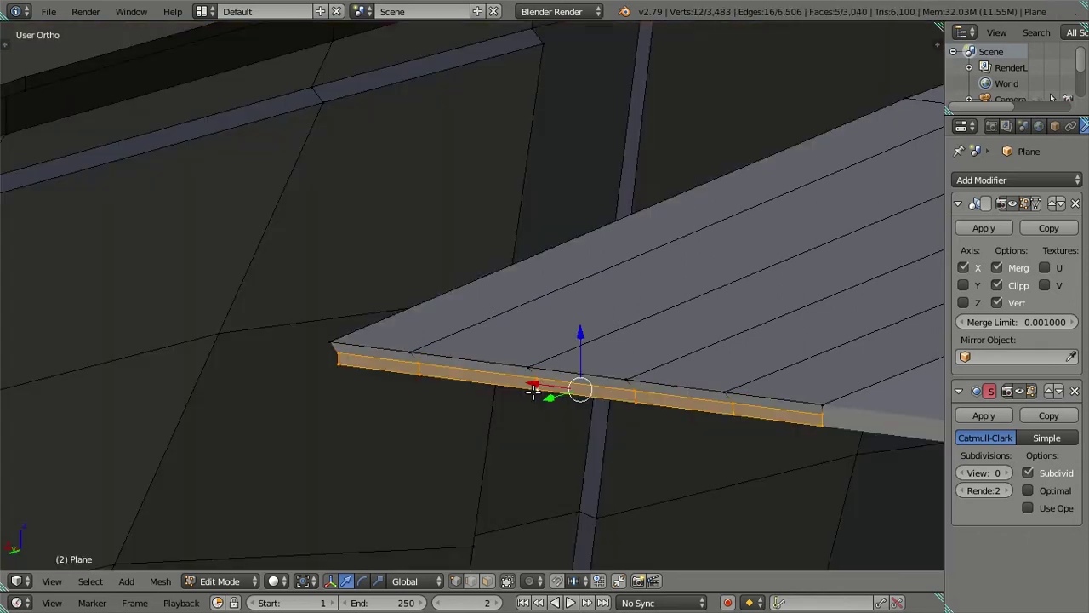
key(ctrl+z)
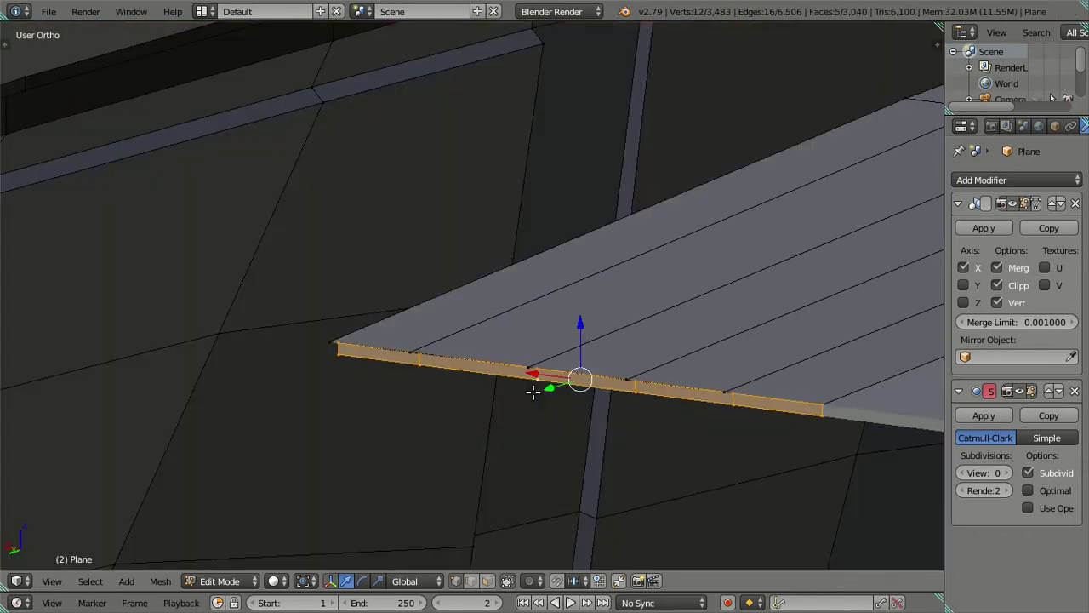
key(ctrl+z)
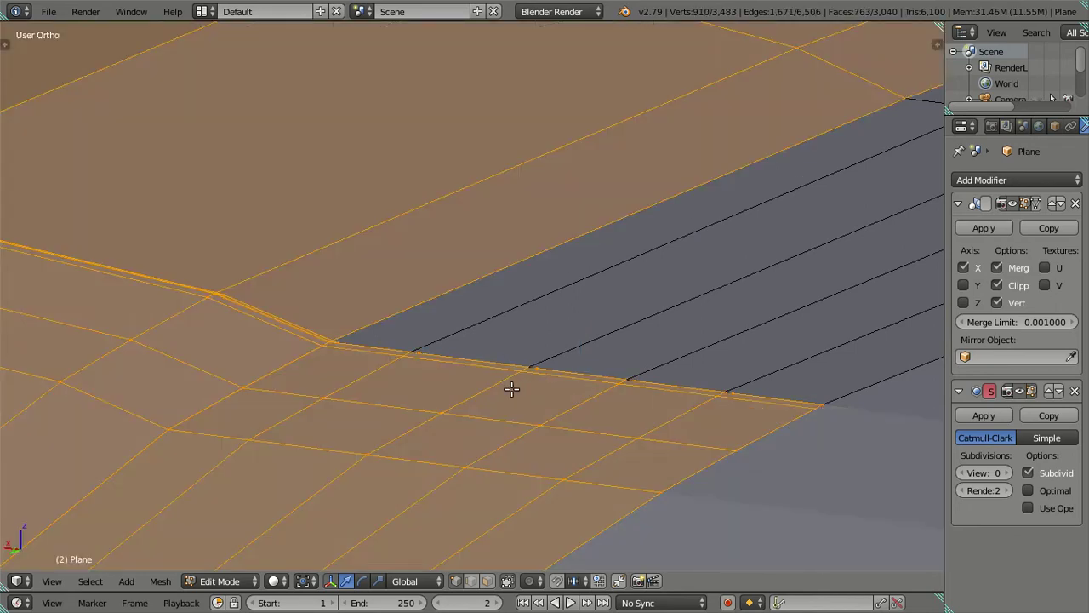
key(ctrl+z)
key(ctrl+z)
key(ctrl+z)
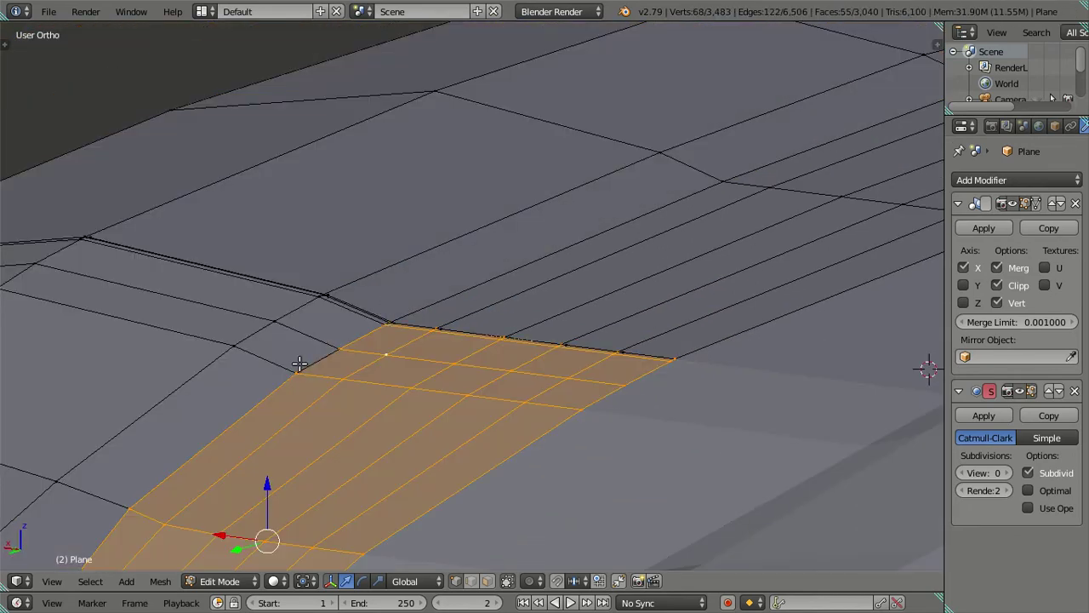
key(l)
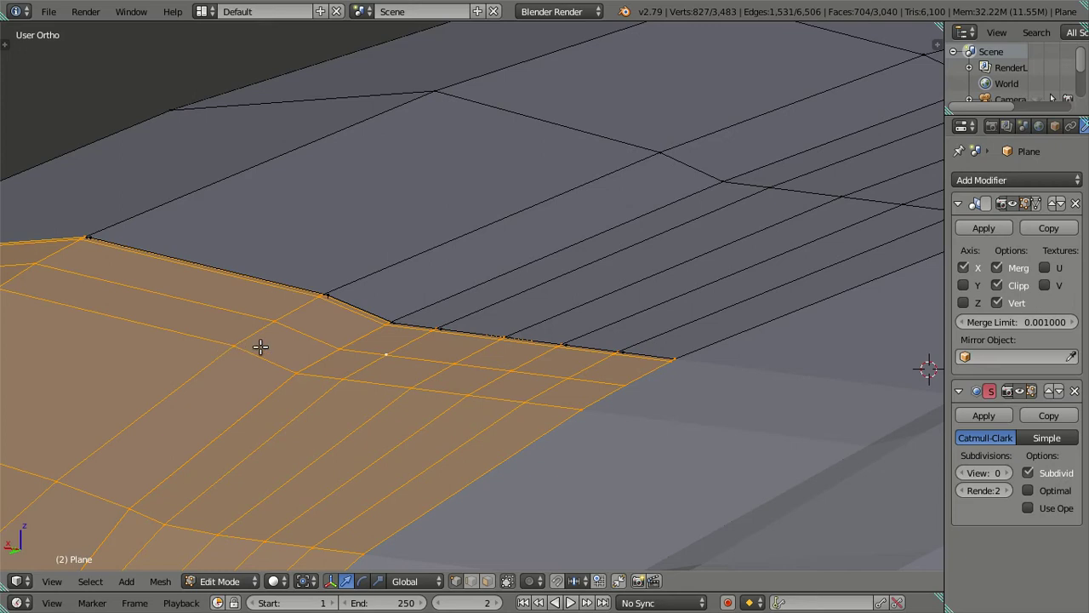
key(h)
Step: Select the edge loops along the exposed rim strip's top and front edges
middle_drag(297, 340, 424, 402)
alt+right_click(428, 416)
alt+shift+right_click(434, 432)
middle_drag(260, 417, 630, 408)
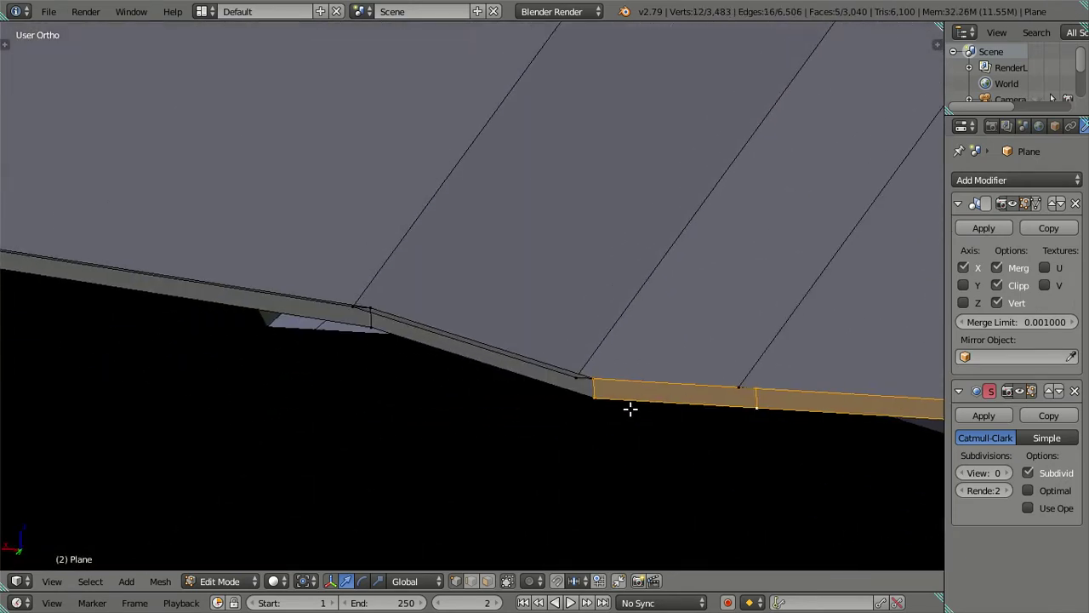
scroll(630, 408, up, 3)
alt+shift+right_click(562, 392)
alt+shift+right_click(497, 415)
mouse_move(482, 416)
middle_down()
mouse_move(442, 378)
mouse_move(502, 391)
mouse_move(394, 396)
middle_up()
Step: Move the selected rim edge loop slightly down along Z
scroll(522, 360, up, 2)
scroll(509, 375, up, 2)
scroll(509, 375, up, 3)
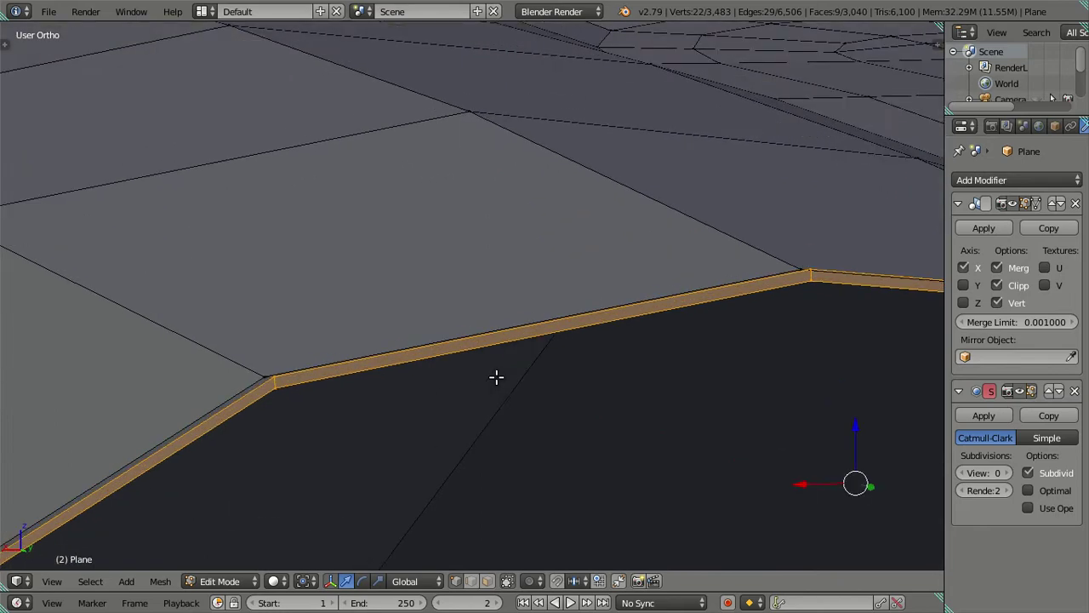
scroll(446, 381, down, 2)
scroll(418, 389, down, 2)
mouse_move(603, 280)
middle_down()
mouse_move(535, 312)
mouse_move(554, 346)
mouse_move(554, 380)
middle_up()
key(z)
scroll(387, 372, up, 2)
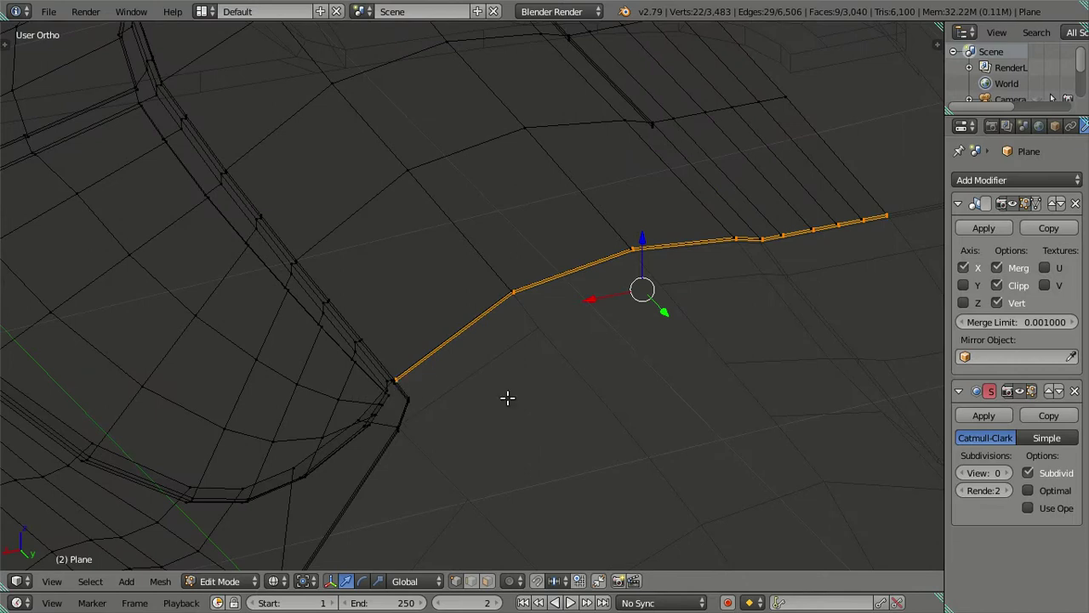
middle_drag(506, 397, 476, 323)
key(z)
scroll(476, 324, up, 2)
mouse_move(593, 301)
shift+middle_down()
mouse_move(501, 345)
mouse_move(599, 325)
shift+middle_up()
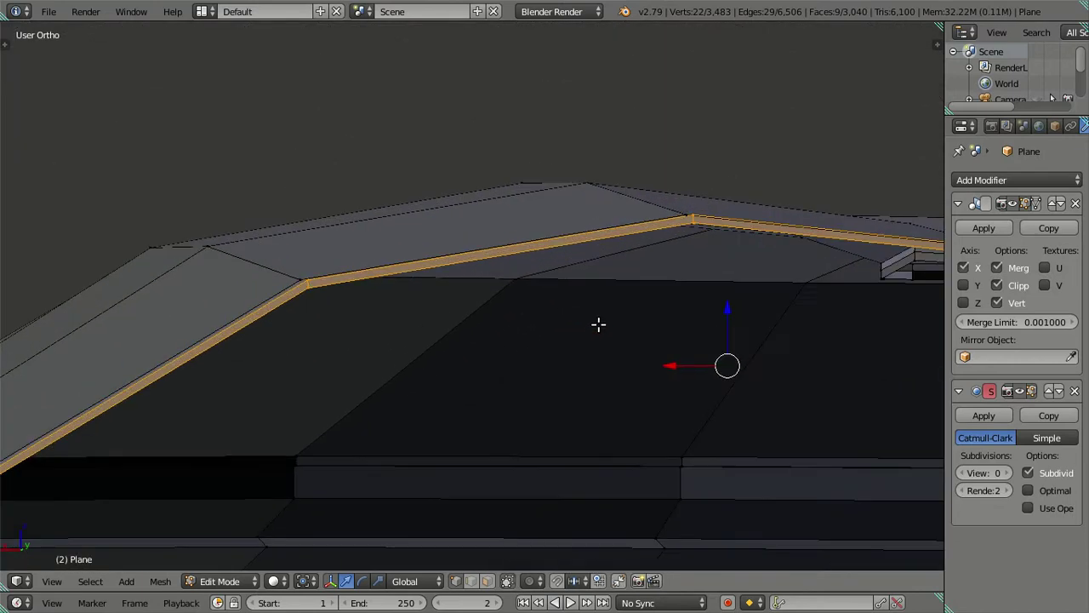
key(g)
key(z)
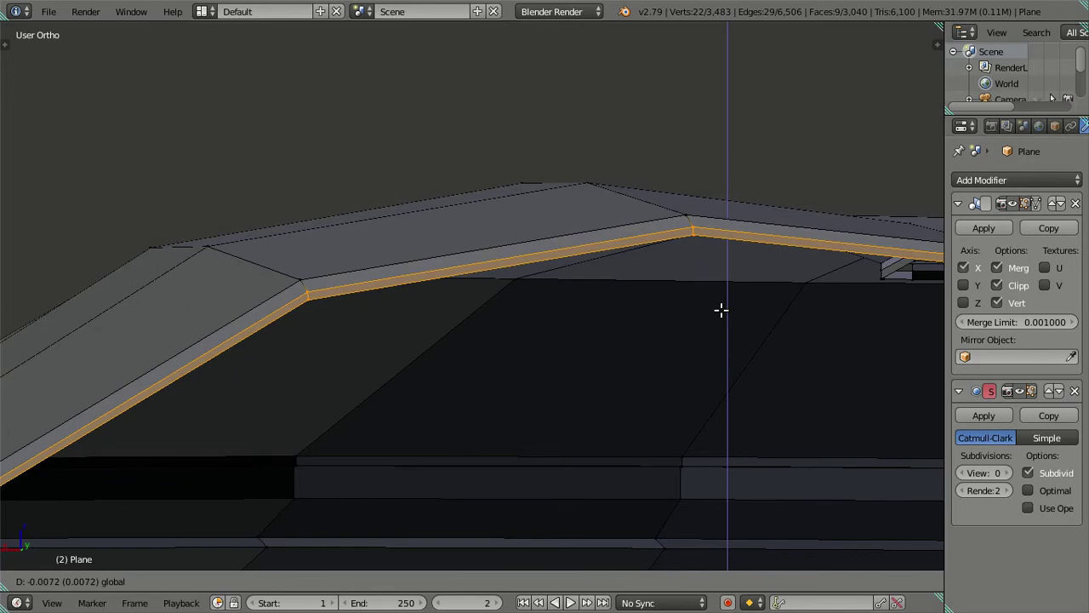
click(718, 305)
Step: Deselect part of the edge loop with circle select in wireframe view
mouse_move(717, 305)
middle_down()
mouse_move(554, 346)
mouse_move(466, 349)
mouse_move(445, 363)
mouse_move(462, 370)
mouse_move(483, 342)
mouse_move(292, 349)
mouse_move(562, 365)
mouse_move(582, 308)
mouse_move(513, 319)
mouse_move(574, 353)
mouse_move(506, 369)
middle_up()
key(z)
key(c)
key(Escape)
scroll(513, 320, down, 1)
key(z)
scroll(574, 353, up, 2)
scroll(579, 367, up, 2)
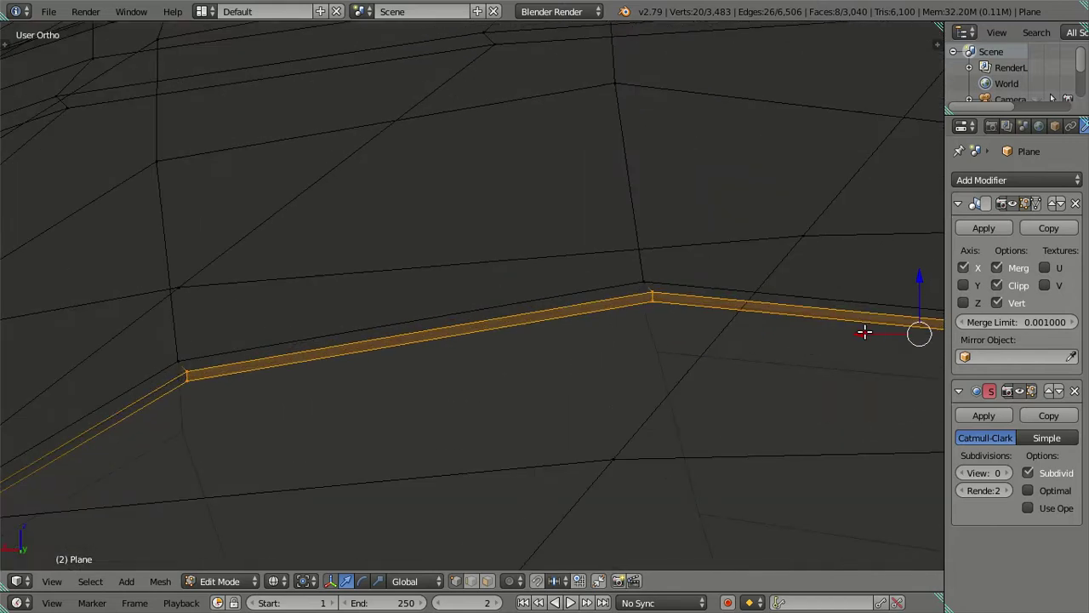
Step: Nudge the remaining selected edges slightly along X, then clear the selection
key(g)
key(x)
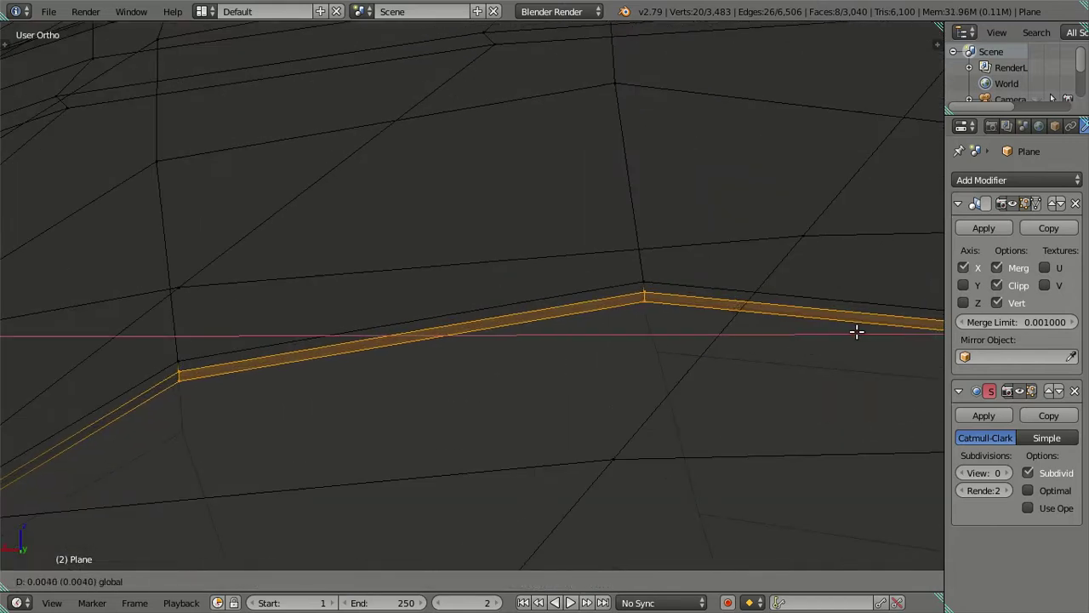
click(858, 332)
key(z)
mouse_move(856, 332)
middle_down()
mouse_move(763, 378)
mouse_move(474, 363)
mouse_move(599, 353)
mouse_move(611, 300)
mouse_move(516, 348)
mouse_move(452, 288)
mouse_move(496, 287)
middle_up()
key(a)
key(z)
Step: Hide the upper part and fill one open end of the rim strip with a face
right_click(168, 257)
key(ctrl+l)
key(h)
right_click(137, 204)
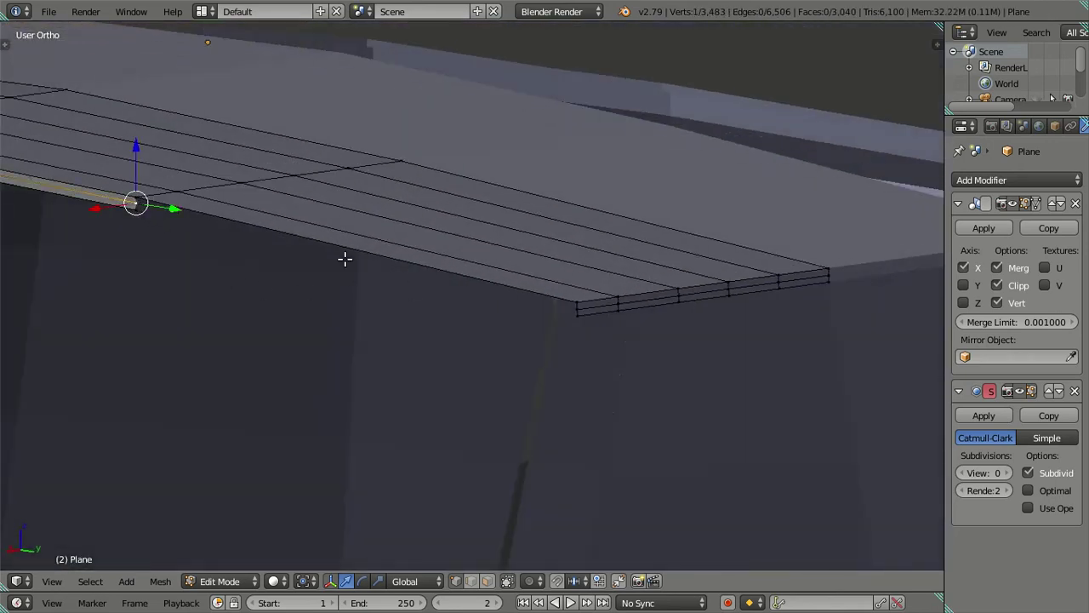
ctrl+right_click(574, 307)
key(f)
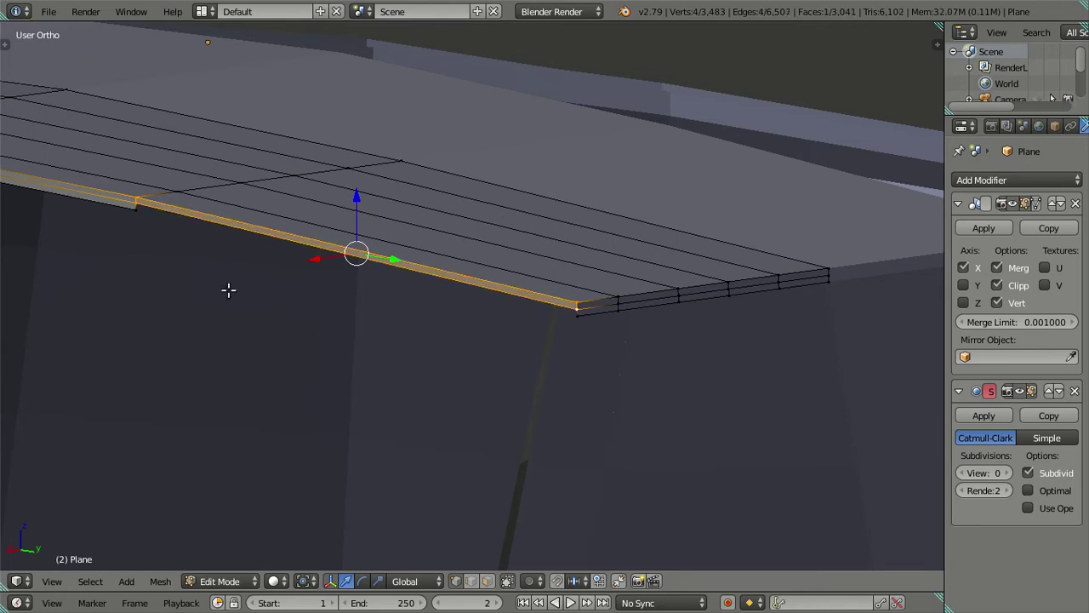
key(ctrl+z)
key(f)
key(a)
key(a)
Step: Hide the lower surfaces linked to the rim strip
scroll(536, 324, down, 2)
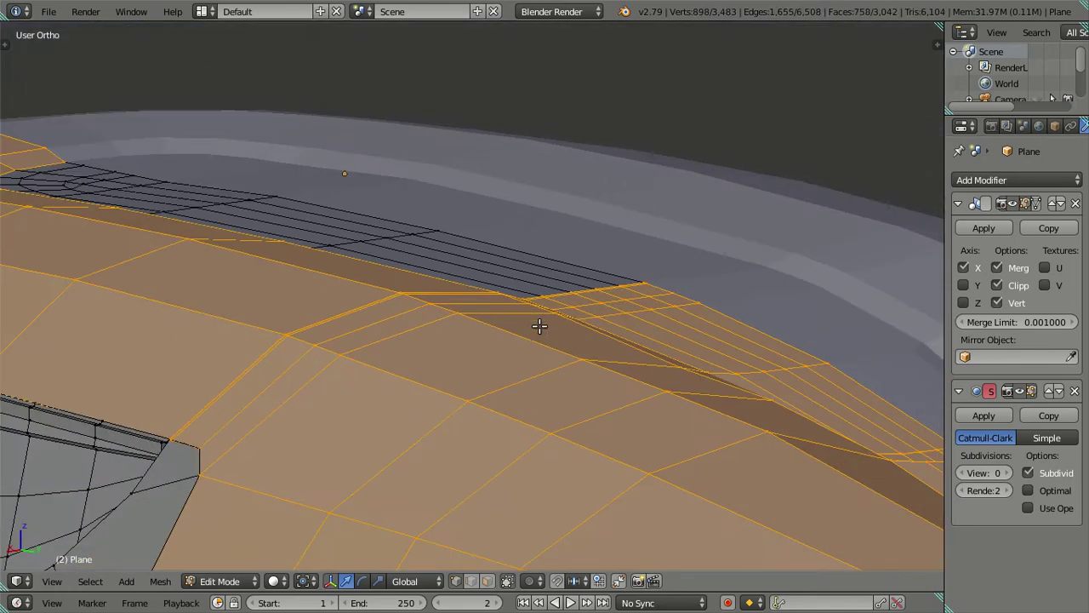
scroll(557, 370, up, 1)
scroll(542, 406, up, 3)
right_click(520, 395)
key(ctrl+l)
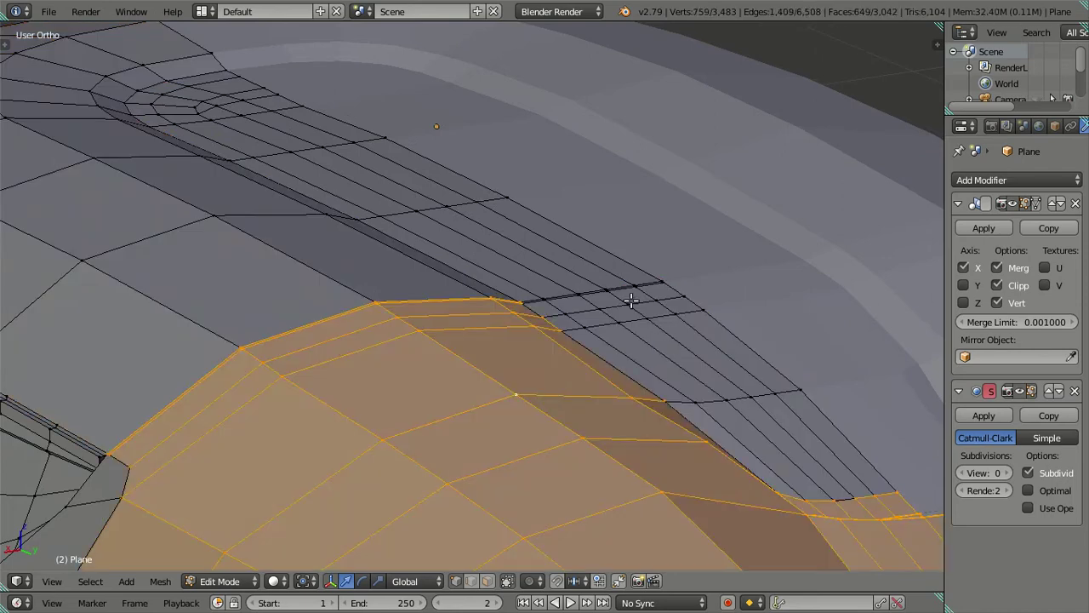
key(l)
key(l)
key(h)
Step: Cap the strip's other end with two new faces, bringing the mesh to 3,044 faces
mouse_move(471, 261)
middle_down()
mouse_move(282, 253)
mouse_move(452, 269)
mouse_move(457, 315)
mouse_move(440, 259)
middle_up()
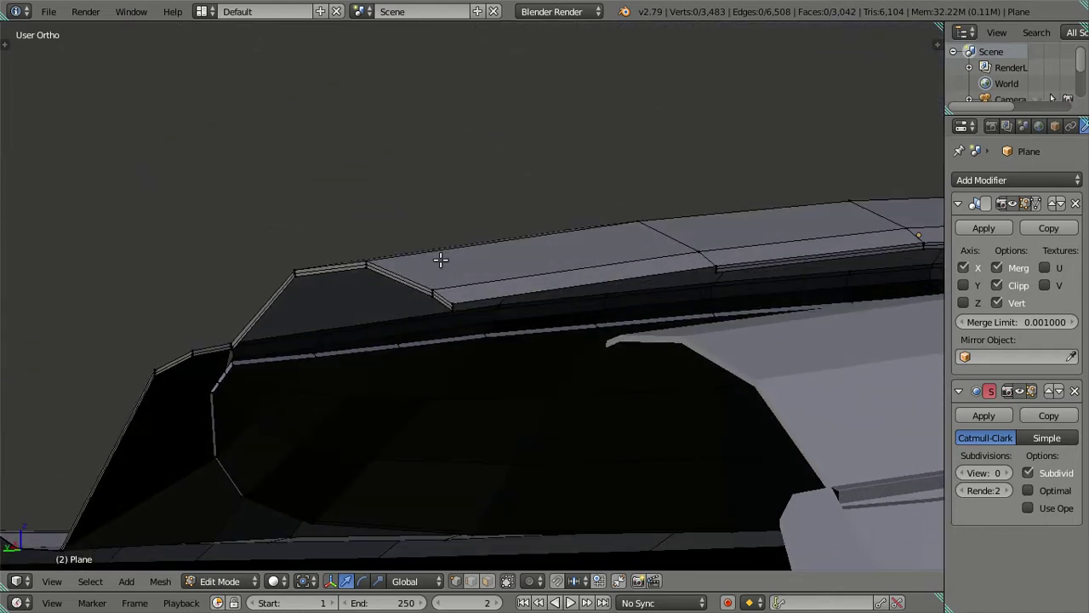
scroll(451, 257, up, 2)
scroll(324, 340, up, 2)
scroll(473, 337, up, 2)
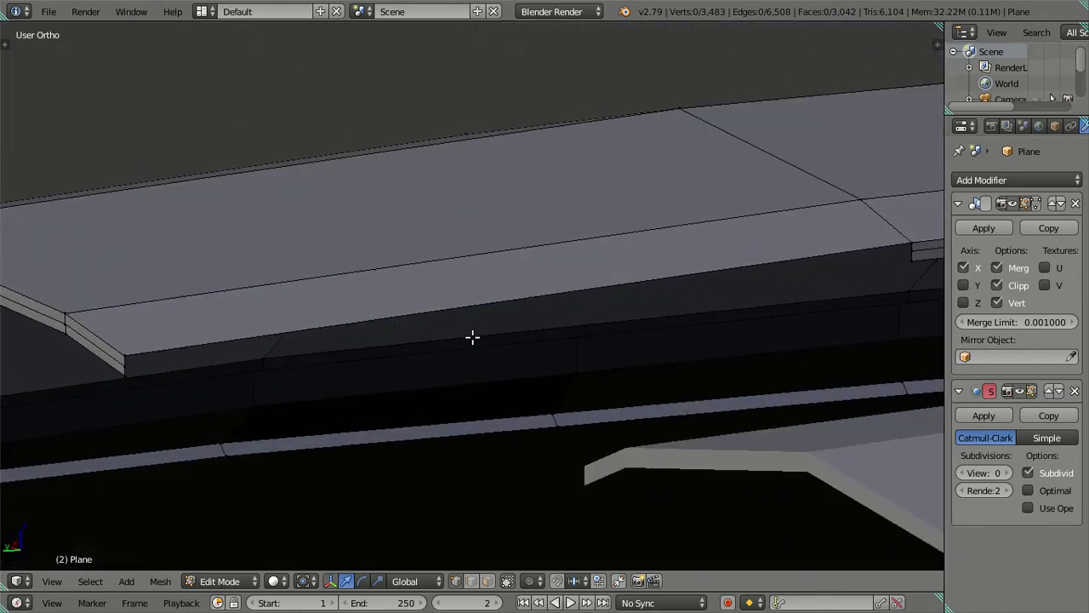
right_click(909, 242)
ctrl+right_click(126, 362)
key(f)
right_click(912, 259)
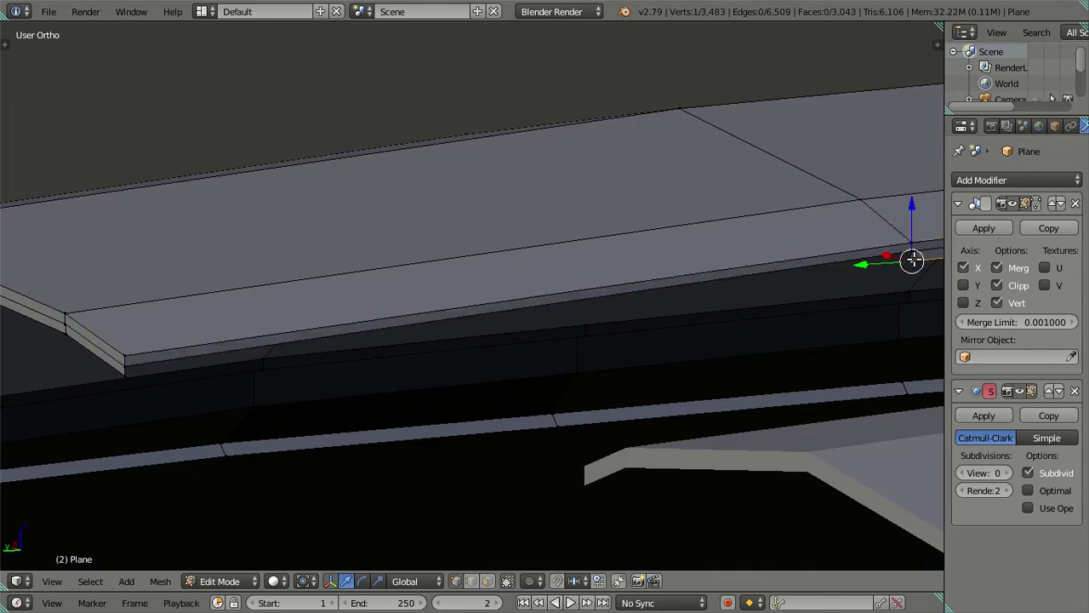
ctrl+right_click(130, 375)
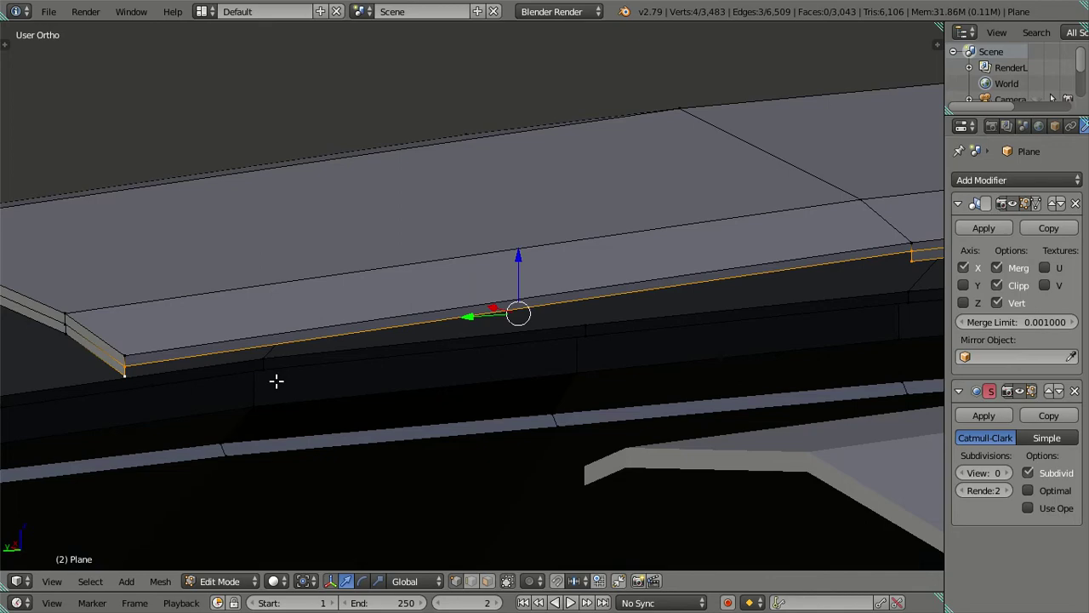
key(f)
key(a)
key(KP_8)
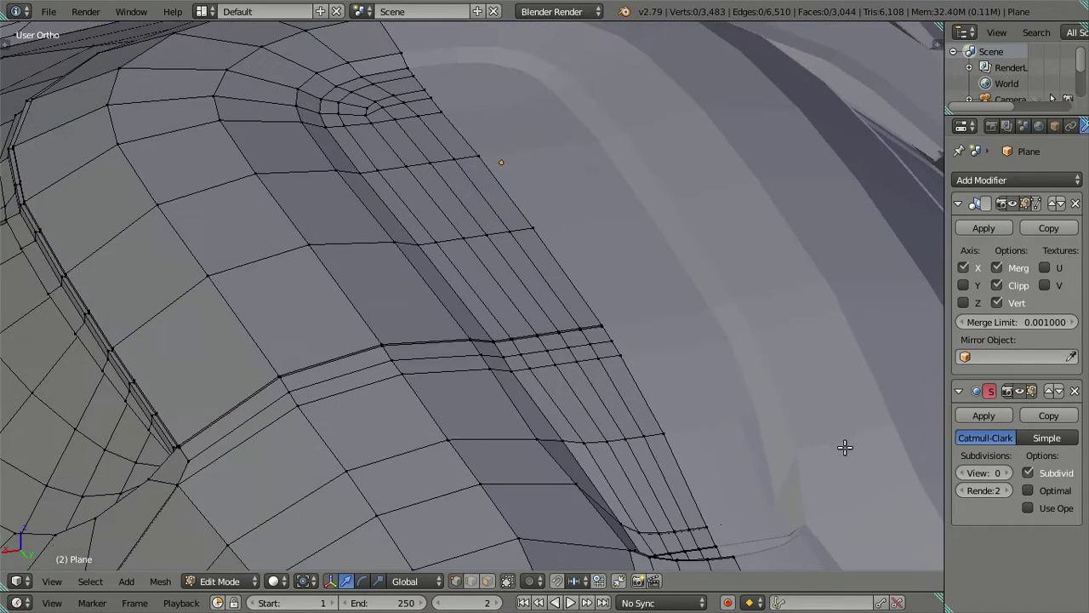
Step: Set the Subdivision modifier's viewport preview level to 2
click(1008, 472)
click(1007, 472)
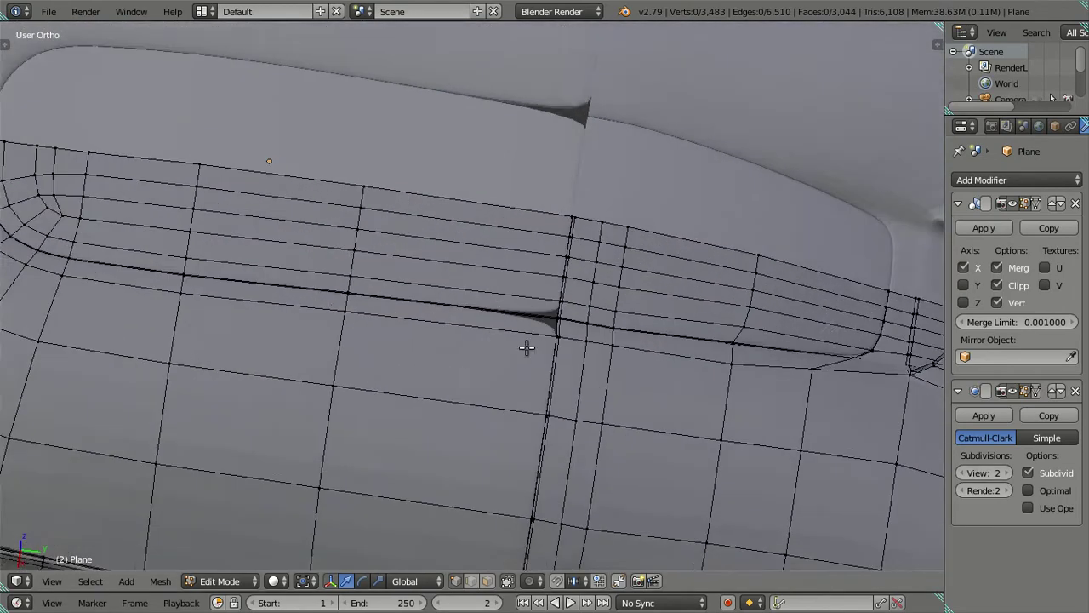
middle_drag(527, 347, 438, 352)
scroll(454, 364, up, 2)
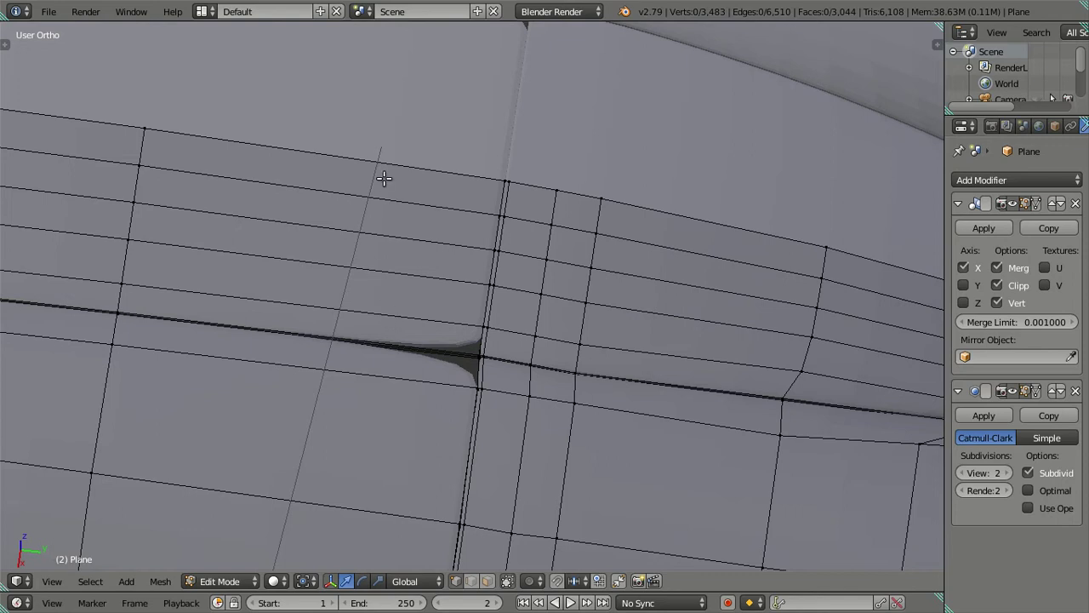
Step: Try a loop cut across the panel, cancel it, and pan toward the seam crease
key(ctrl+r)
scroll(383, 177, up, 1)
scroll(383, 178, up, 4)
scroll(383, 178, up, 6)
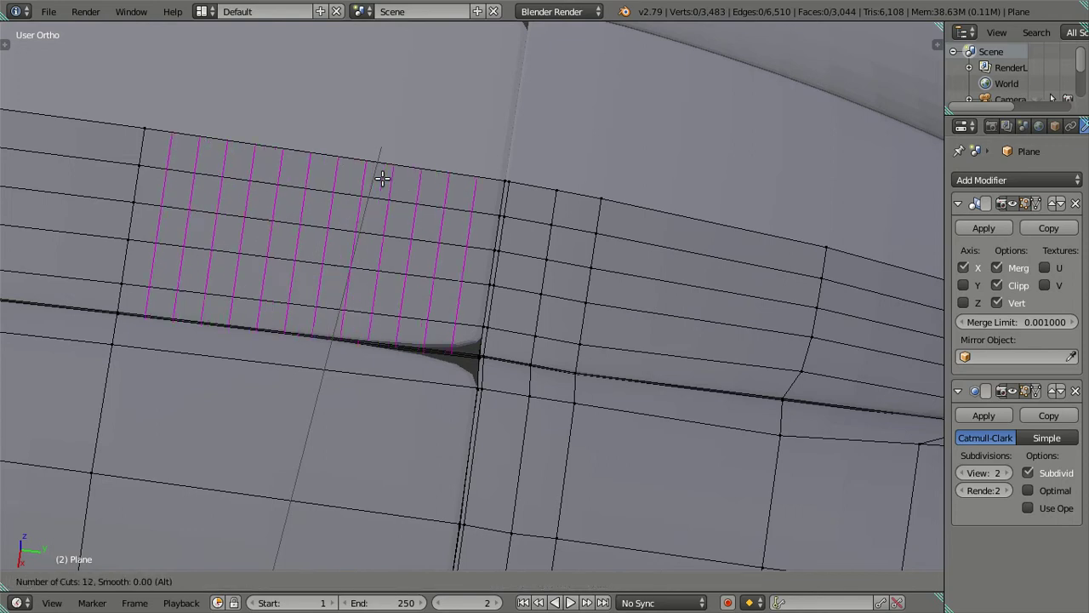
right_click(383, 178)
scroll(394, 195, up, 2)
shift+middle_drag(389, 230, 583, 269)
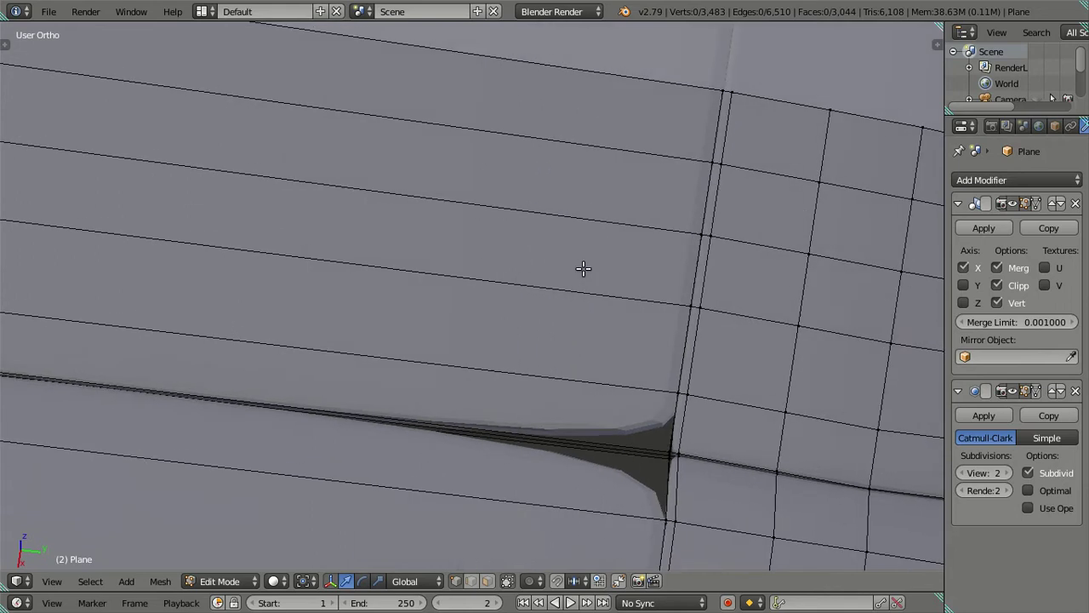
scroll(534, 270, down, 1)
scroll(518, 263, up, 1)
scroll(532, 296, up, 1)
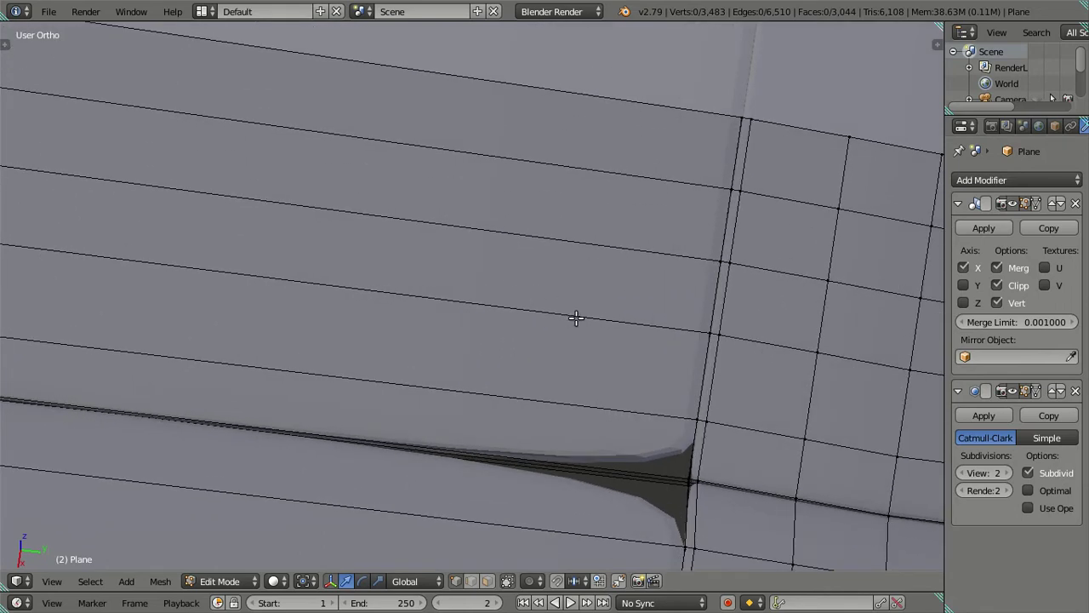
Step: Preview a many-cut loop cut on the panel with the scroll wheel, then cancel it
key(ctrl+r)
scroll(575, 317, up, 6)
scroll(575, 318, up, 8)
scroll(576, 318, up, 6)
scroll(575, 318, up, 6)
scroll(576, 318, up, 7)
scroll(575, 317, up, 9)
scroll(576, 318, up, 9)
scroll(575, 317, up, 5)
scroll(575, 318, up, 7)
scroll(575, 317, up, 5)
scroll(576, 318, up, 5)
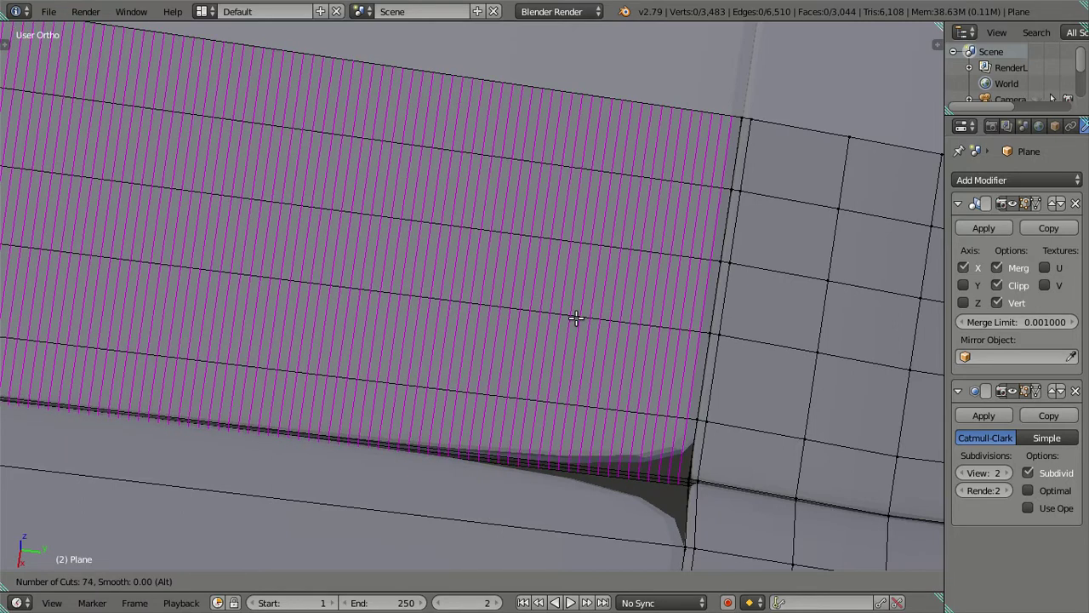
key(Escape)
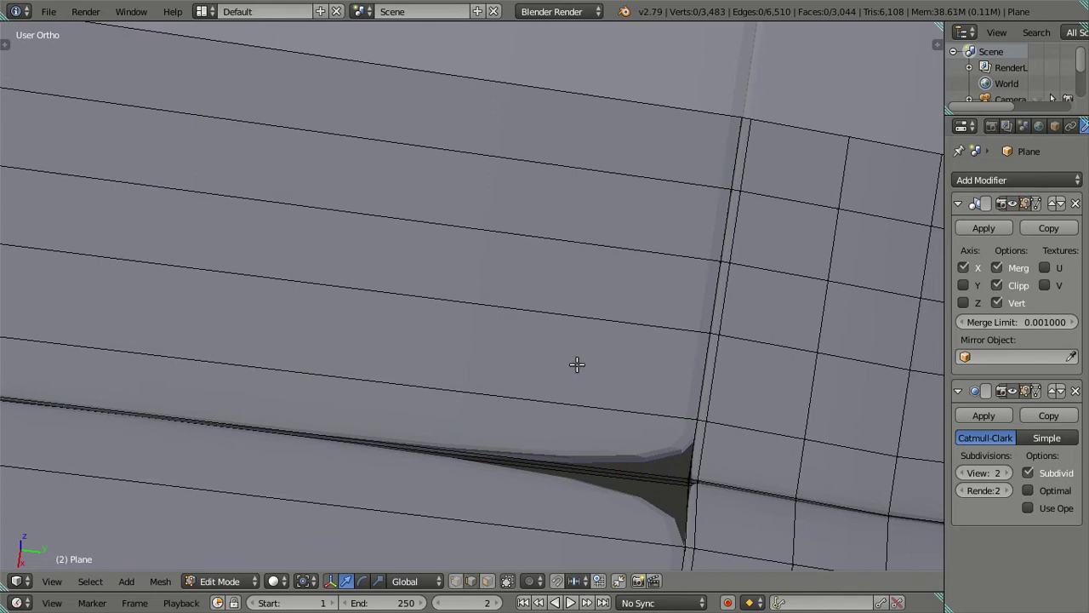
Step: Add a 75-cut loop cut on the sill panel and dissolve the new edges
key(ctrl+r)
text(75)
key(Return)
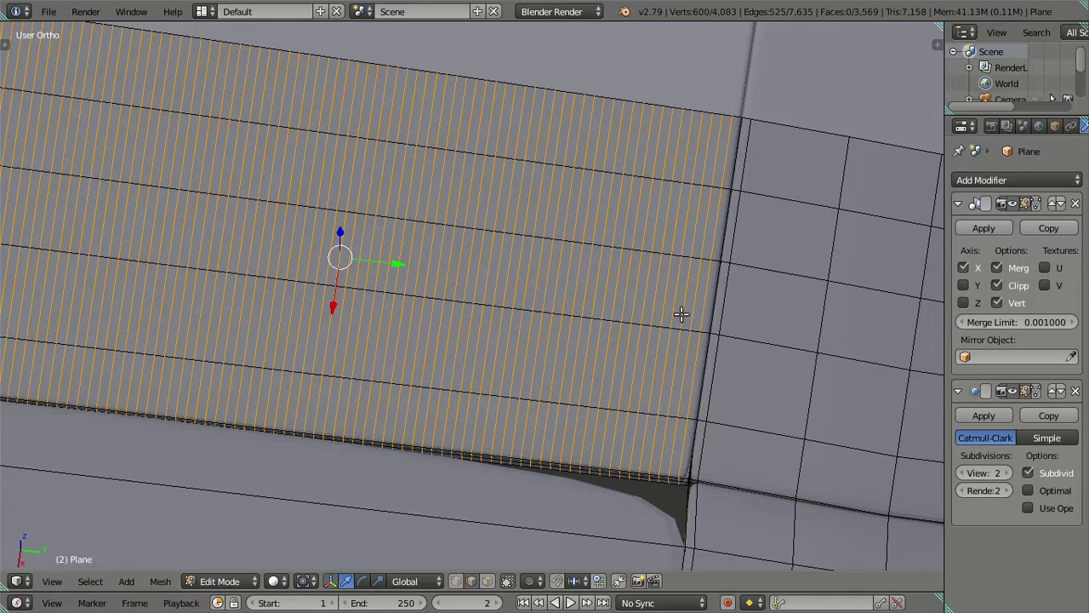
key(x)
click(762, 333)
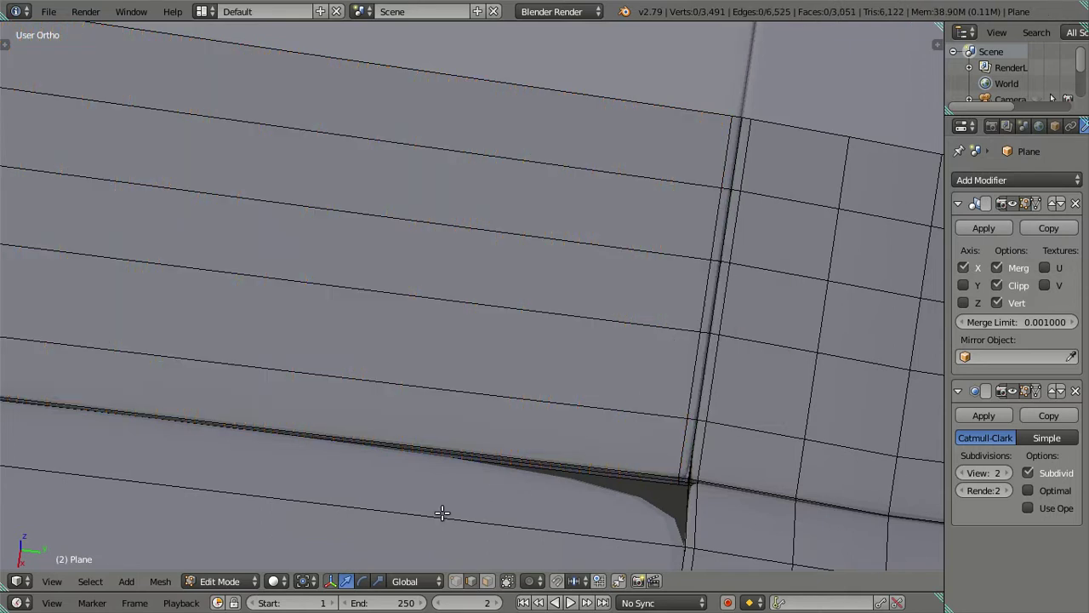
Step: Add a second 75-cut loop cut and dissolve the selected loop edges
key(ctrl+r)
text(75)
key(Return)
key(ctrl+space)
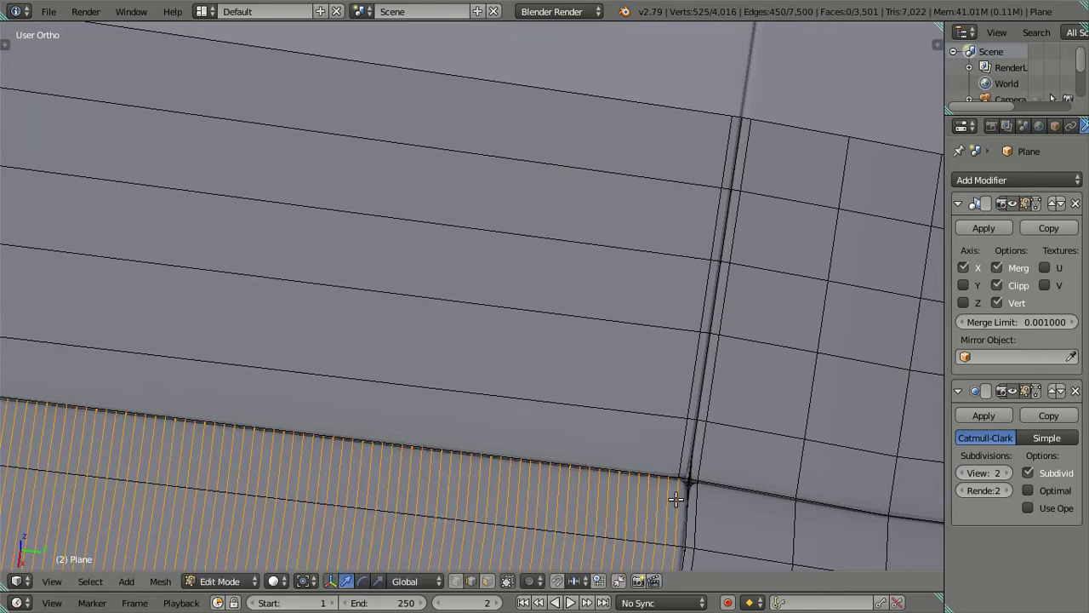
key(x)
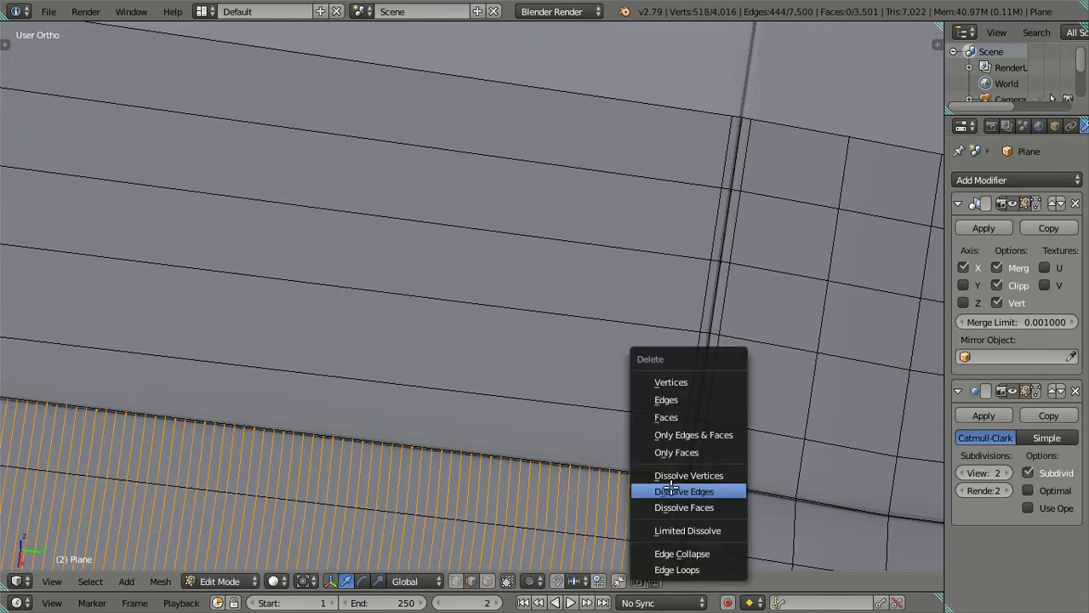
click(672, 491)
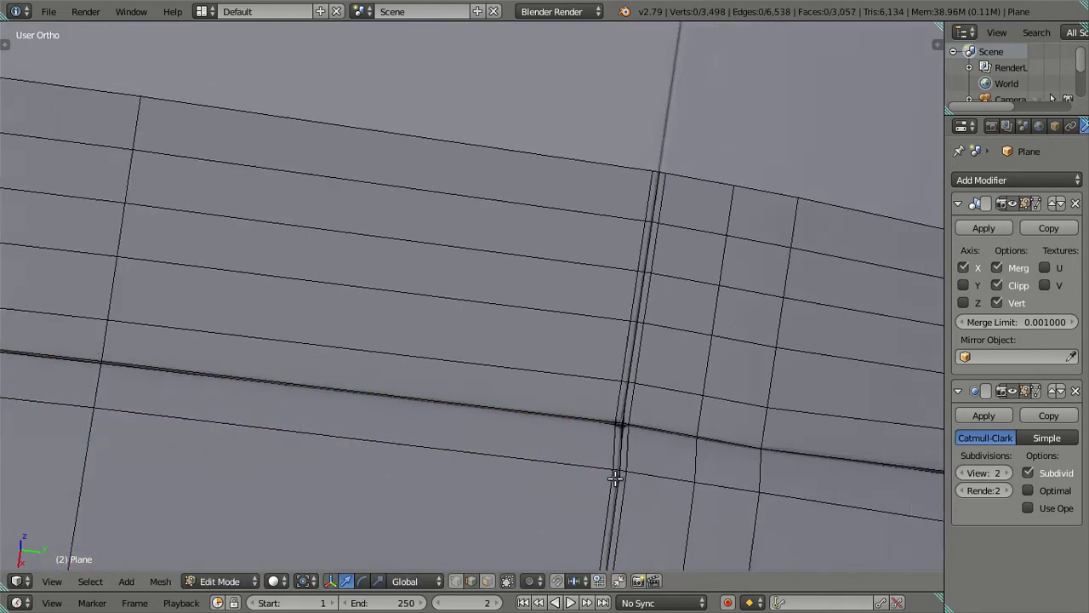
scroll(630, 481, down, 3)
scroll(611, 477, down, 2)
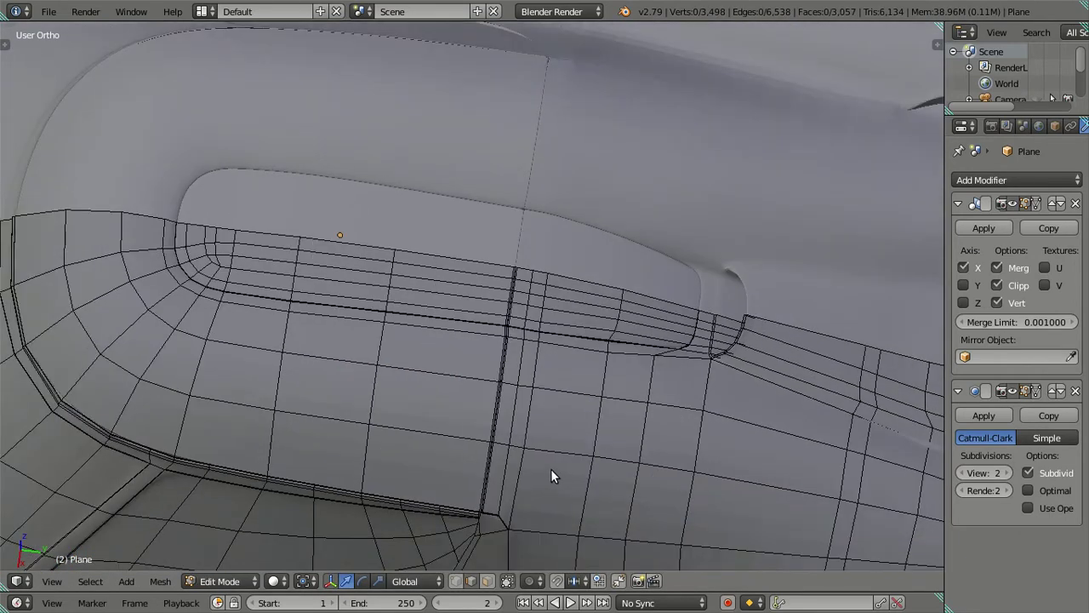
Step: Return to Object Mode and orbit to inspect the 97,984-face subdivided body
key(Tab)
mouse_move(533, 481)
middle_down()
mouse_move(582, 467)
mouse_move(656, 414)
mouse_move(734, 415)
mouse_move(773, 474)
mouse_move(508, 377)
mouse_move(425, 384)
mouse_move(474, 415)
mouse_move(522, 383)
middle_up()
scroll(425, 379, down, 3)
mouse_move(550, 435)
middle_down()
mouse_move(527, 428)
mouse_move(486, 355)
mouse_move(546, 348)
mouse_move(549, 327)
mouse_move(492, 320)
mouse_move(506, 238)
mouse_move(462, 340)
mouse_move(451, 336)
mouse_move(488, 287)
mouse_move(469, 312)
middle_up()
Step: In Edit Mode, zoom the Right Ortho view with the textured reference to the side intake and rear wheel
scroll(443, 316, up, 2)
scroll(485, 292, up, 2)
key(KP_3)
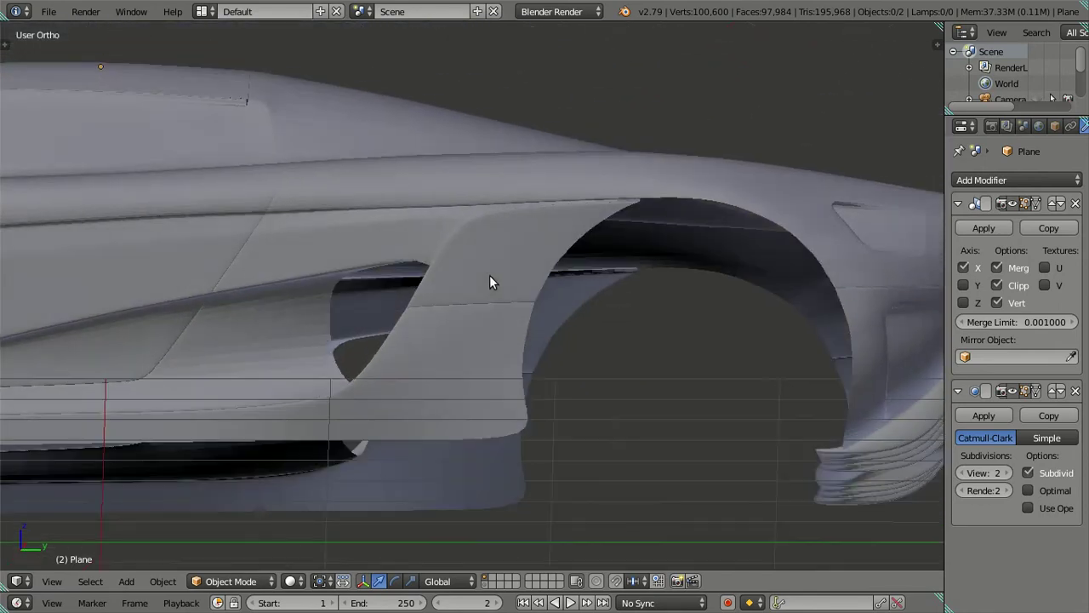
key(alt+z)
key(Tab)
scroll(594, 301, up, 1)
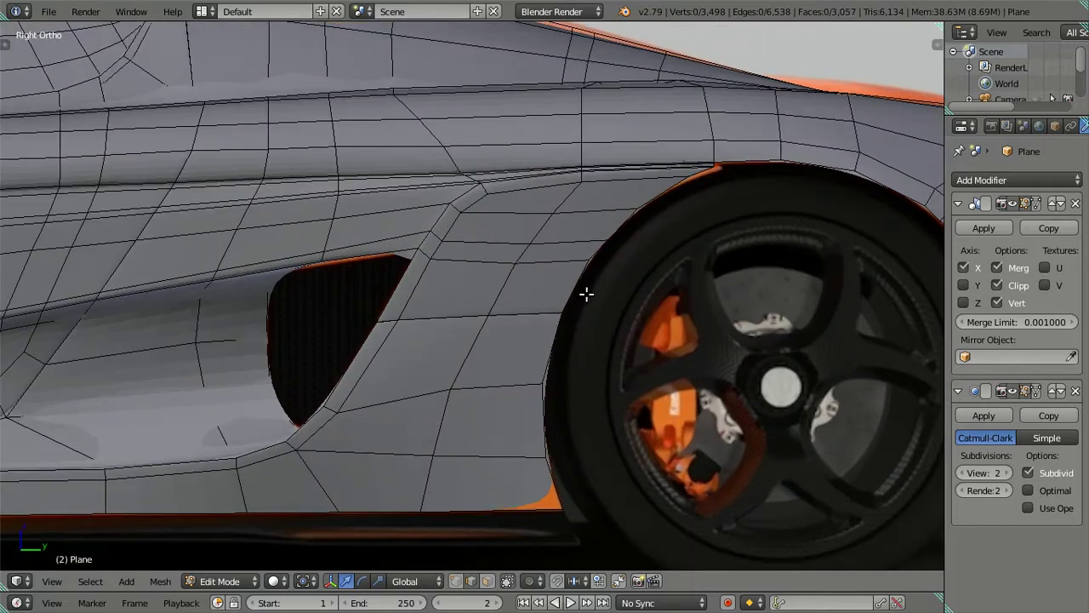
shift+middle_drag(587, 295, 486, 316)
scroll(488, 316, up, 1)
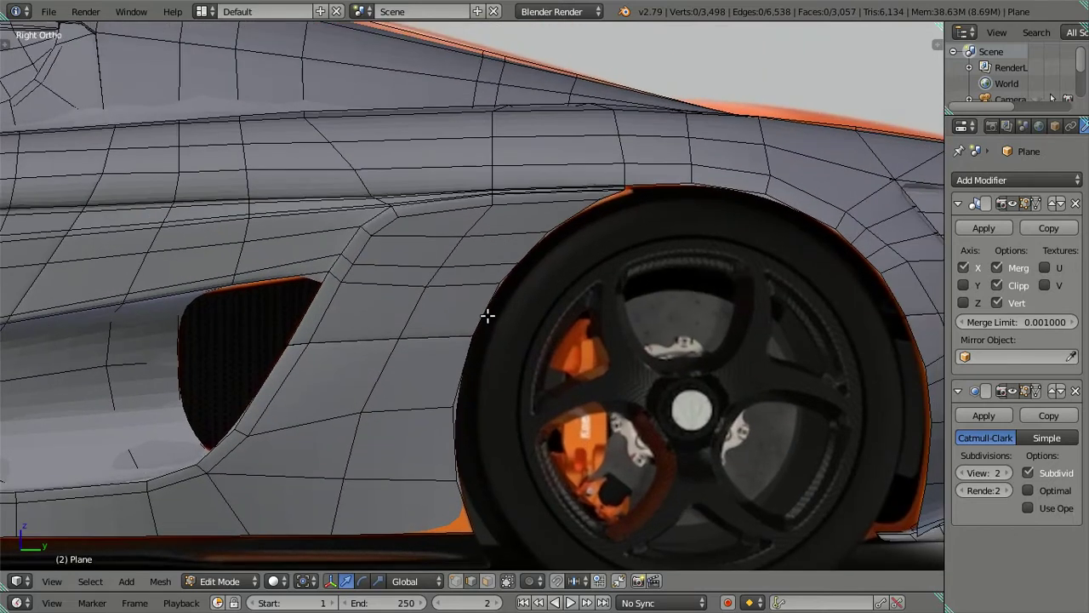
scroll(406, 482, up, 1)
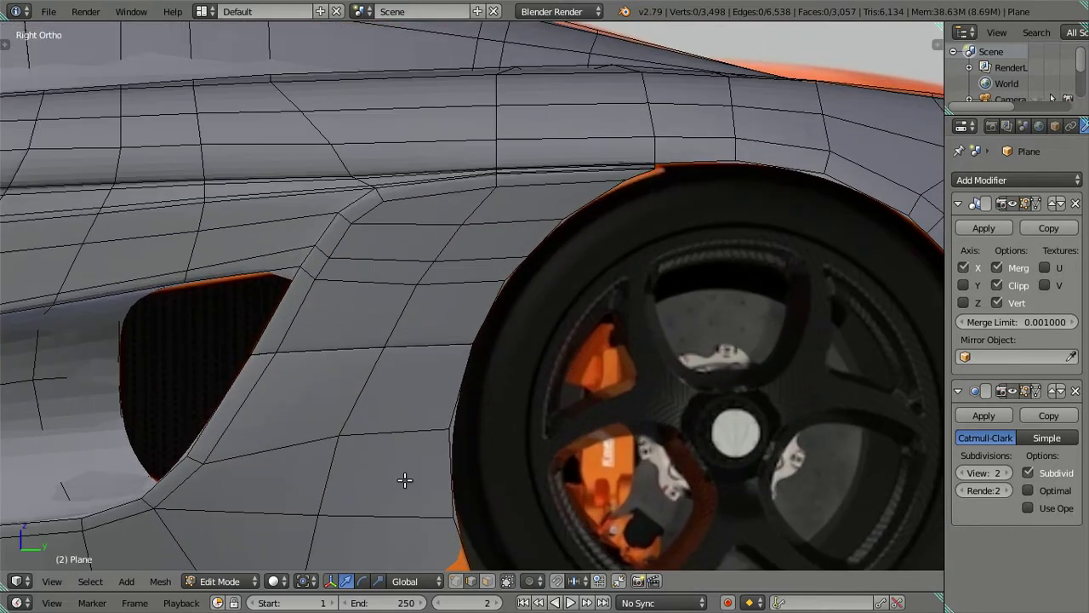
Step: Loop-cut five edges behind the side intake, then dissolve all but the rightmost new loop
key(ctrl+r)
scroll(408, 439, up, 1)
scroll(408, 438, up, 1)
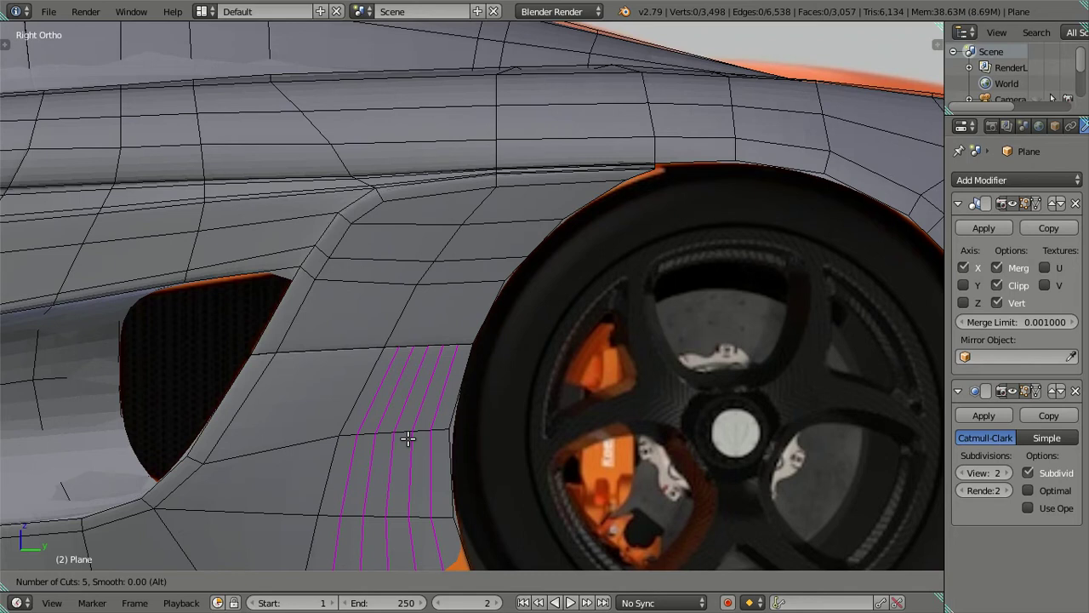
click(407, 438)
right_click(408, 439)
alt+shift+right_click(443, 416)
key(x)
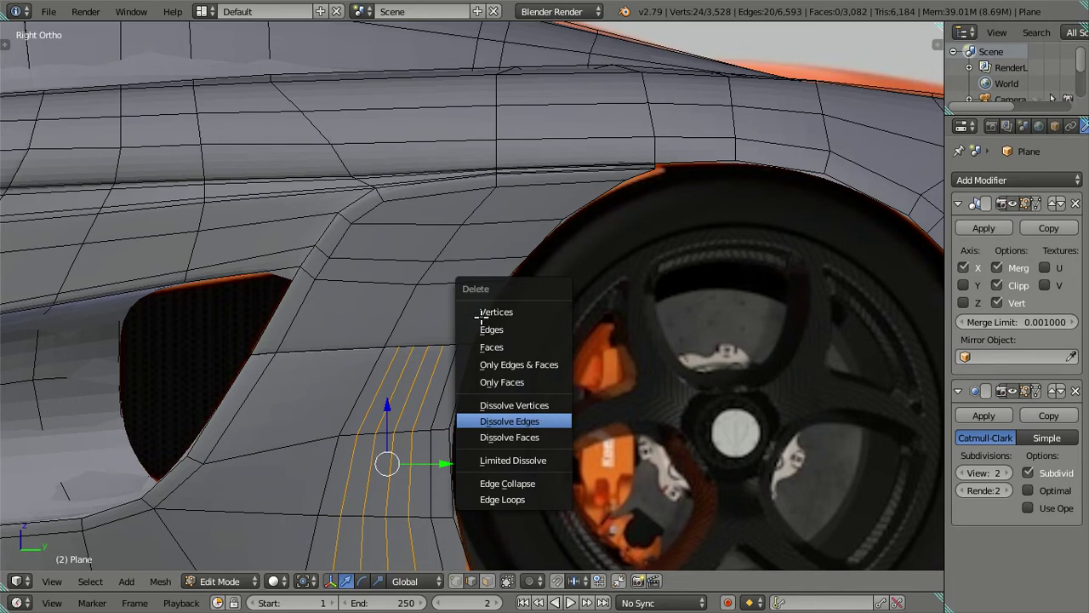
click(482, 313)
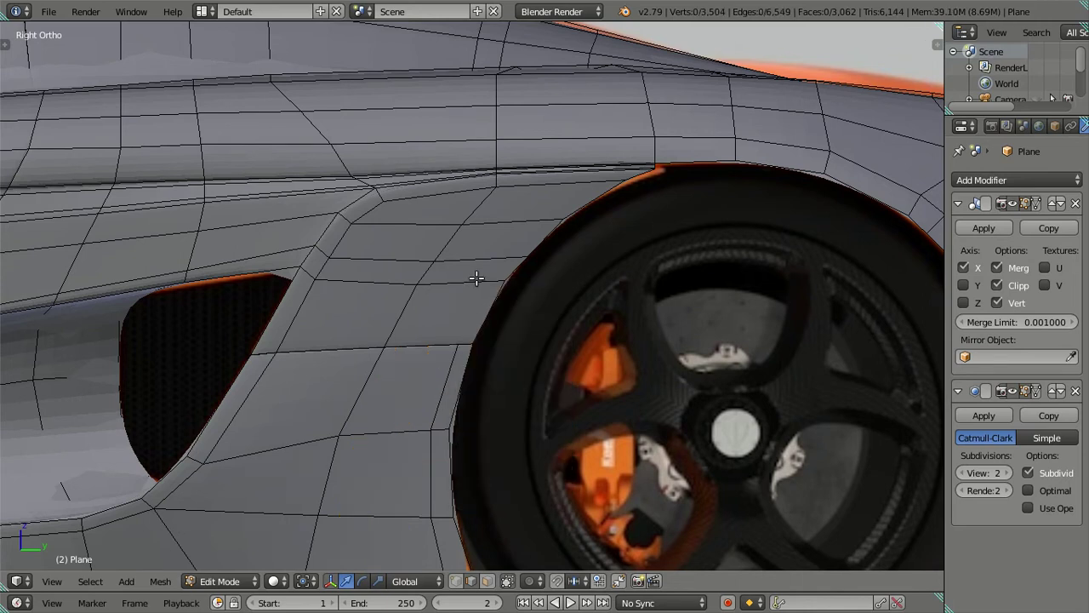
Step: Add five loop cuts near the rear arch corner and dissolve them
key(ctrl+r)
key(5)
click(476, 272)
right_click(476, 272)
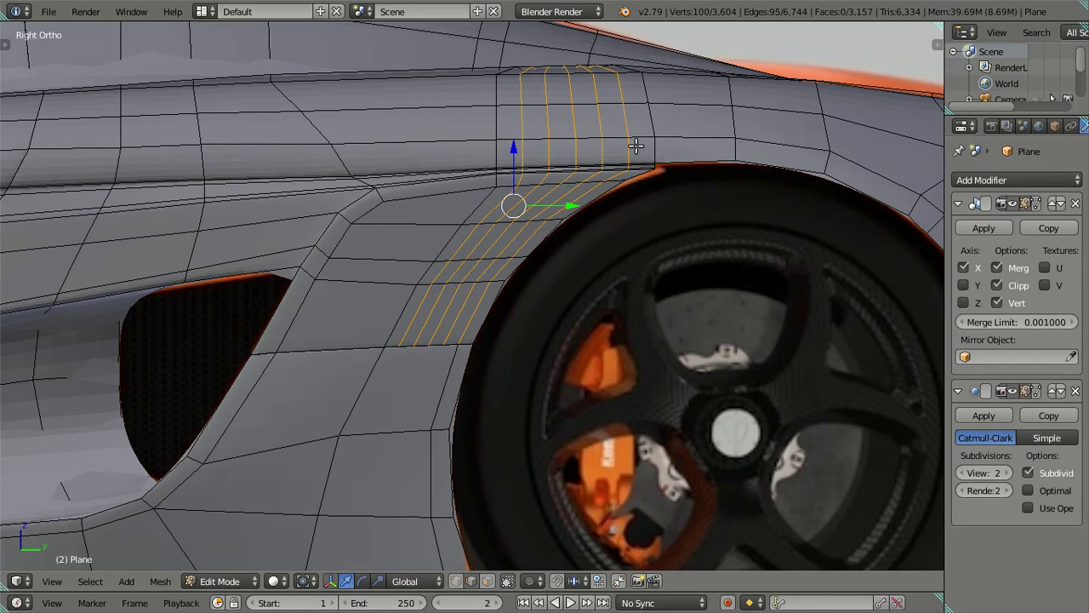
key(x)
click(710, 188)
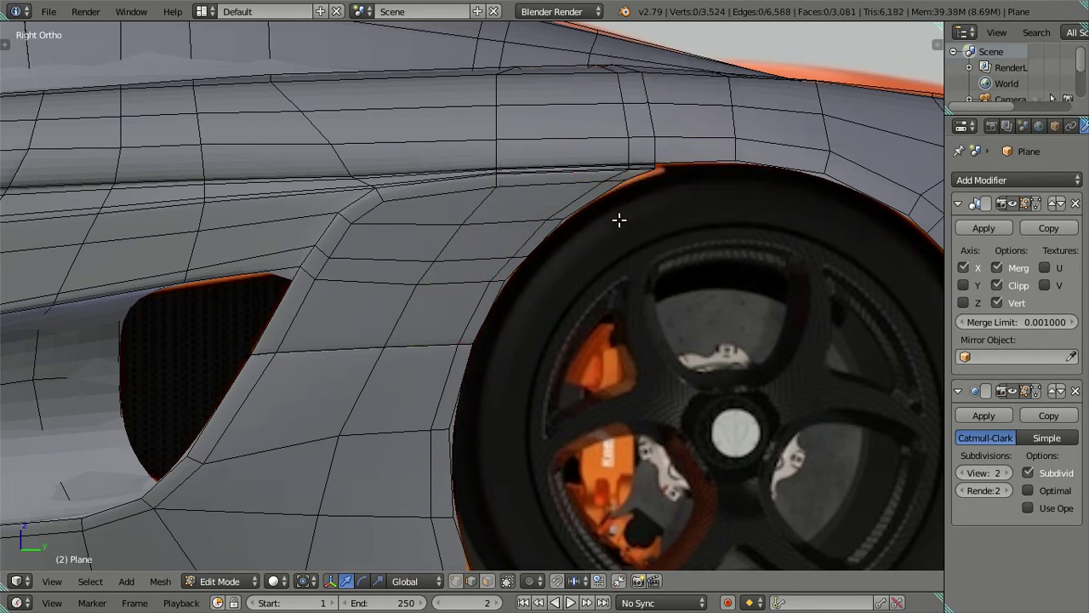
Step: Inspect the smoothed body from angled views, switching between Object and Edit Mode
scroll(618, 219, down, 3)
middle_drag(599, 231, 601, 301)
key(Tab)
middle_drag(551, 255, 567, 353)
key(Tab)
mouse_move(542, 307)
middle_down()
mouse_move(548, 333)
mouse_move(547, 312)
mouse_move(592, 289)
mouse_move(658, 261)
mouse_move(671, 280)
mouse_move(668, 304)
mouse_move(550, 236)
mouse_move(503, 252)
mouse_move(503, 267)
mouse_move(549, 291)
mouse_move(615, 220)
mouse_move(545, 231)
mouse_move(467, 270)
mouse_move(518, 223)
mouse_move(539, 275)
mouse_move(474, 275)
middle_up()
key(Tab)
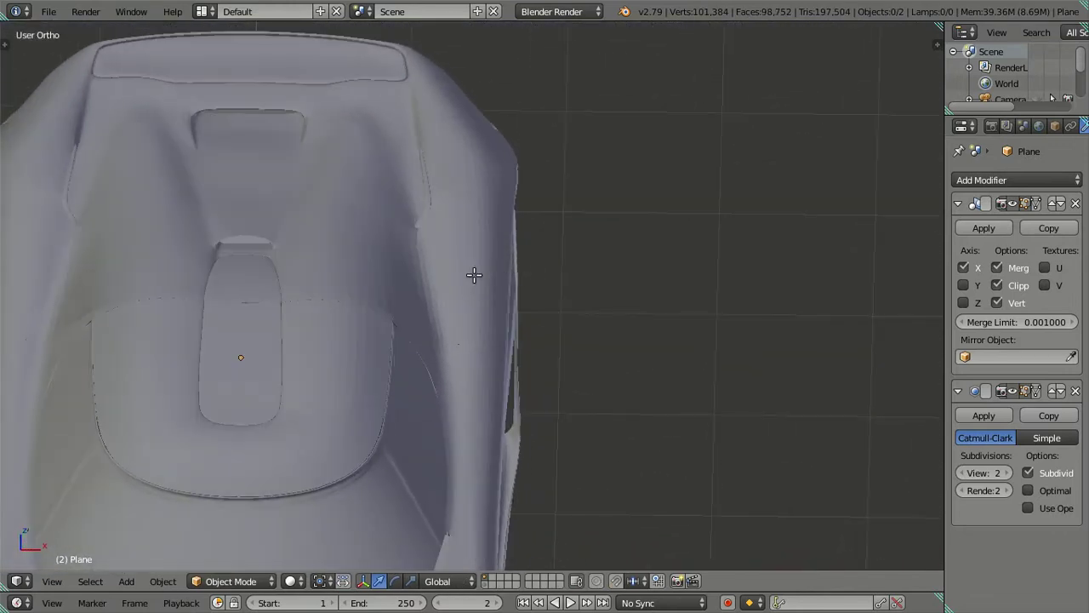
key(Tab)
Step: Add and slide a new edge loop across the front panel, then deselect everything
scroll(474, 275, down, 4)
scroll(494, 256, up, 2)
scroll(506, 404, up, 4)
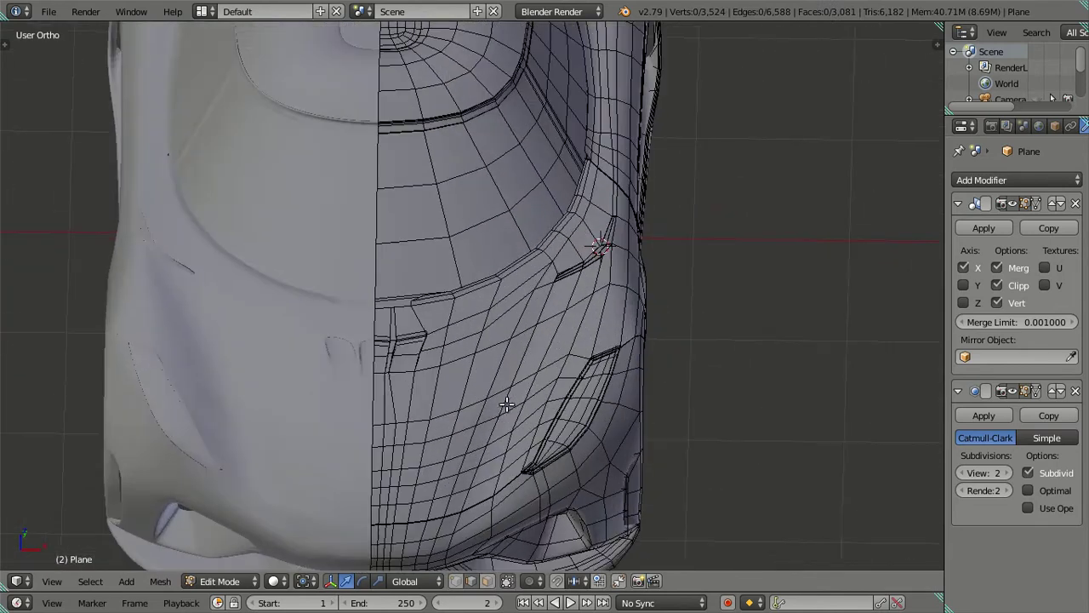
scroll(519, 391, up, 2)
scroll(545, 362, up, 2)
scroll(554, 358, up, 2)
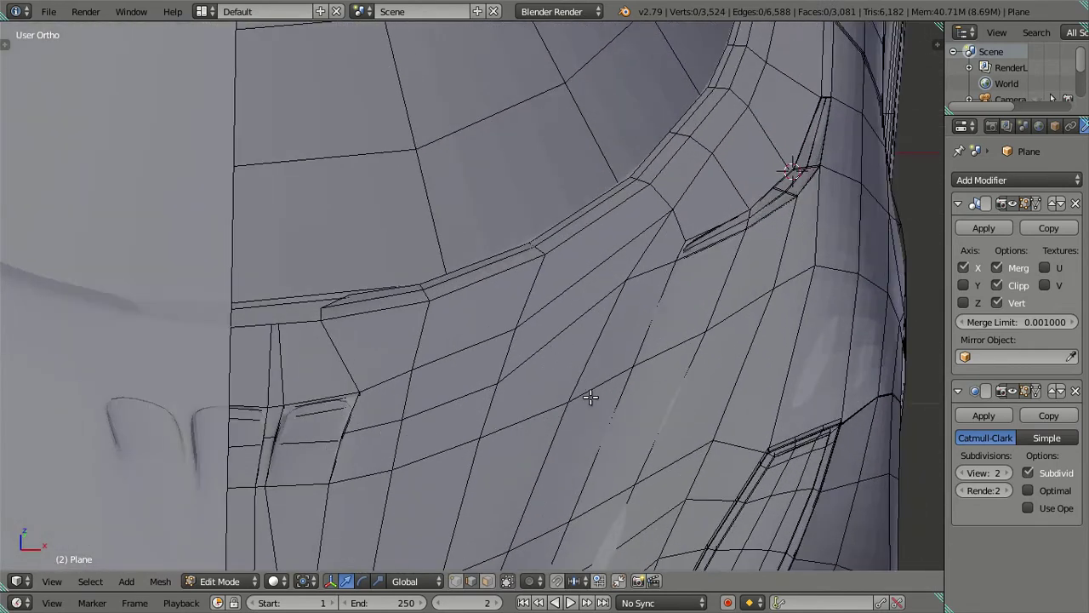
key(ctrl+r)
click(587, 395)
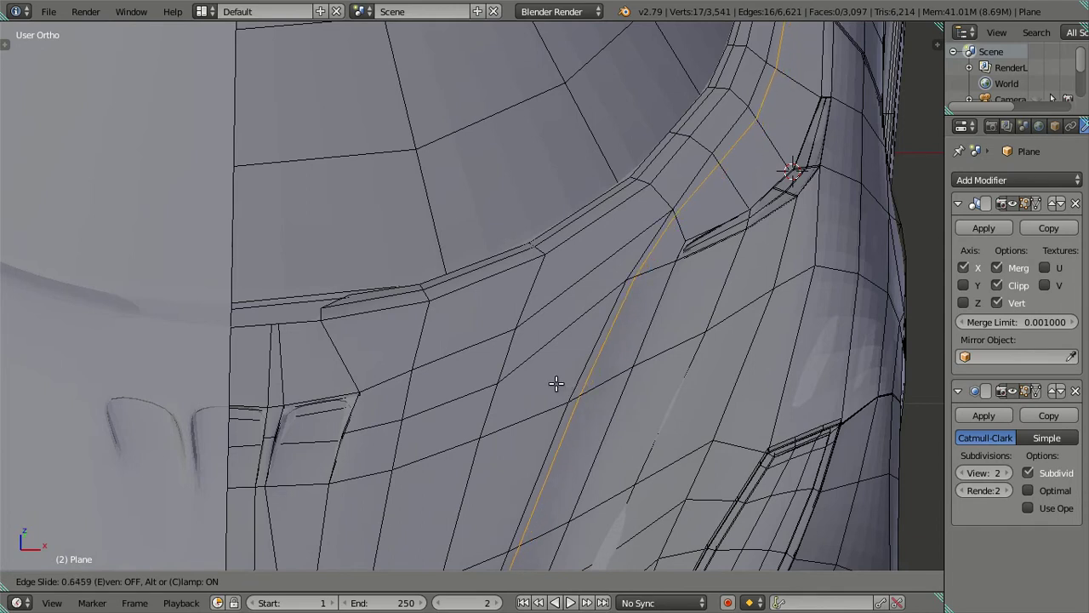
click(553, 383)
scroll(553, 383, down, 2)
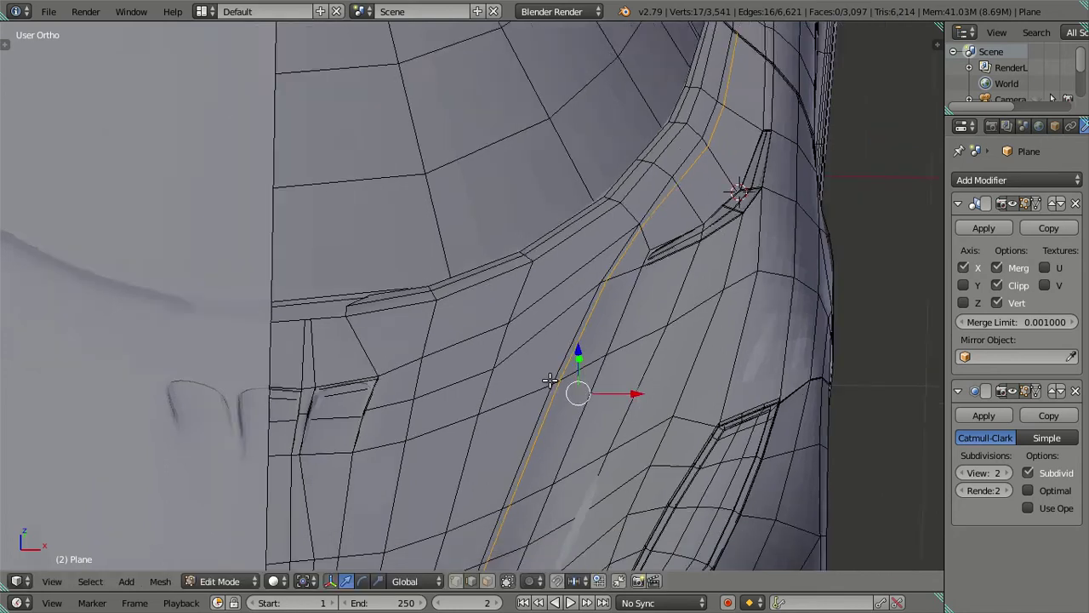
key(a)
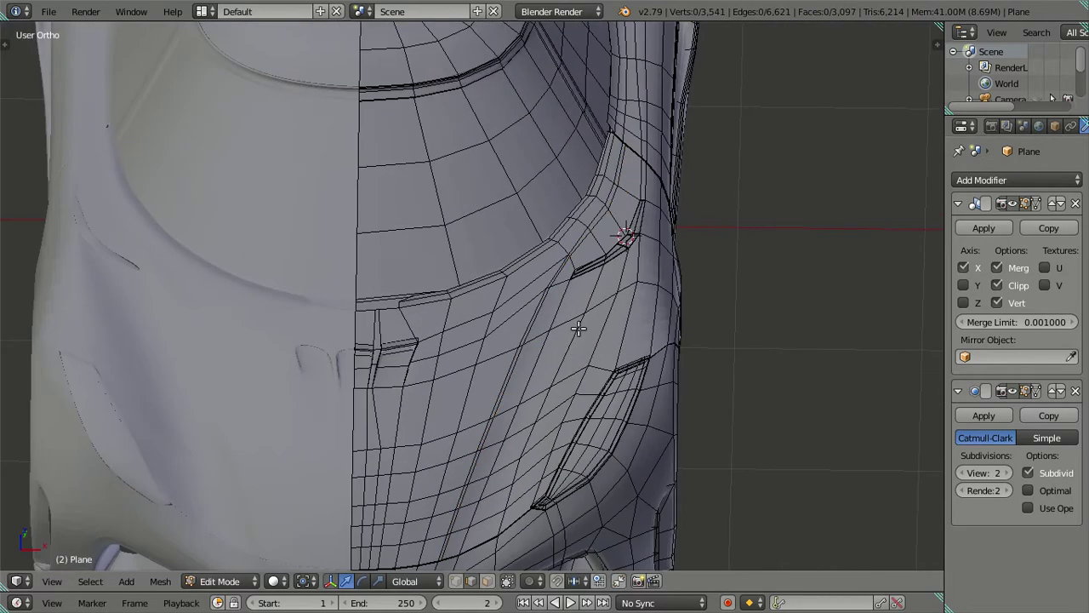
Step: Check the front panel surface in Object Mode, then undo the slid edge loop
key(Tab)
scroll(579, 327, down, 3)
mouse_move(579, 327)
middle_down()
mouse_move(591, 320)
mouse_move(581, 332)
middle_up()
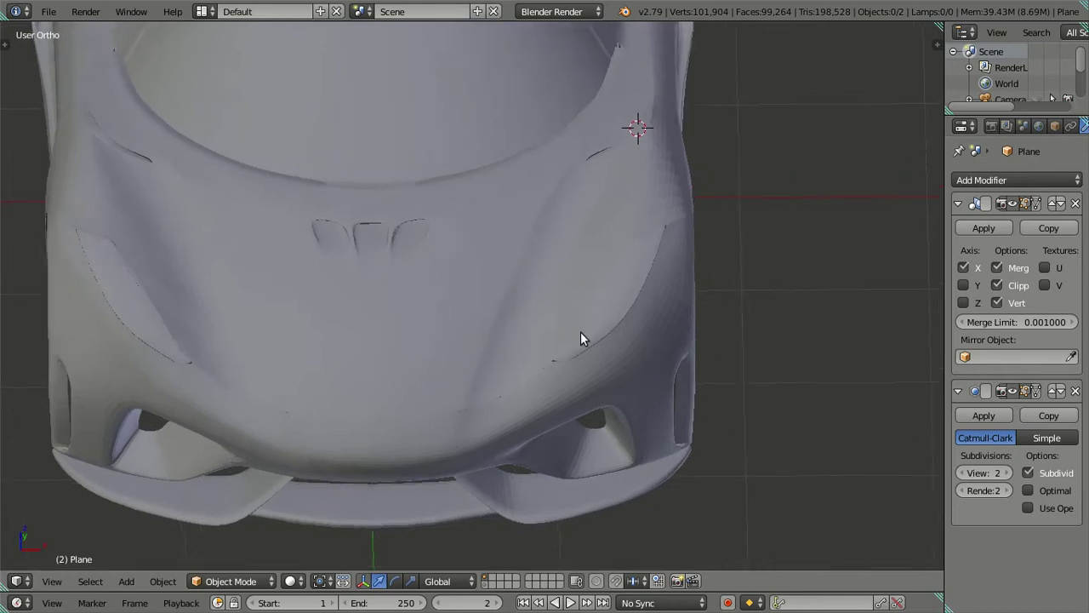
scroll(560, 366, up, 4)
scroll(560, 367, up, 2)
scroll(595, 288, down, 3)
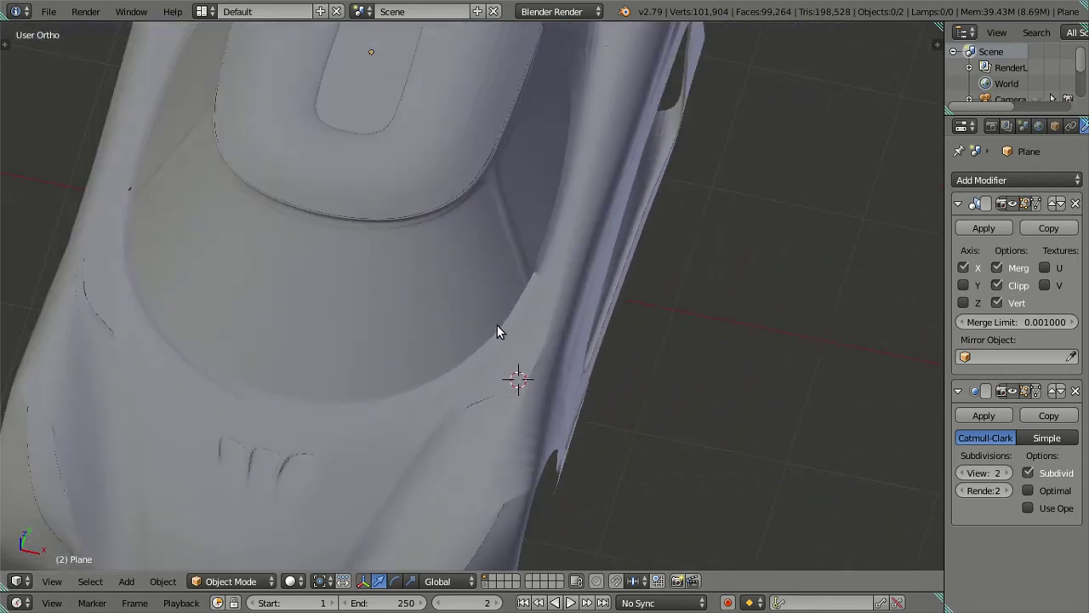
middle_drag(497, 324, 528, 267)
scroll(529, 267, up, 3)
key(Tab)
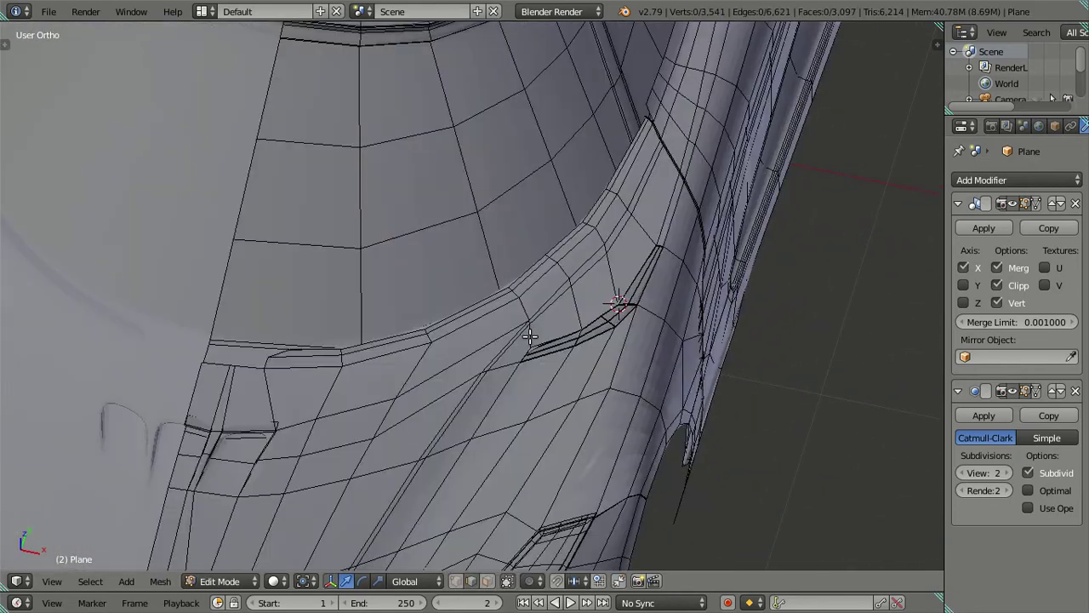
key(ctrl+z)
key(ctrl+r)
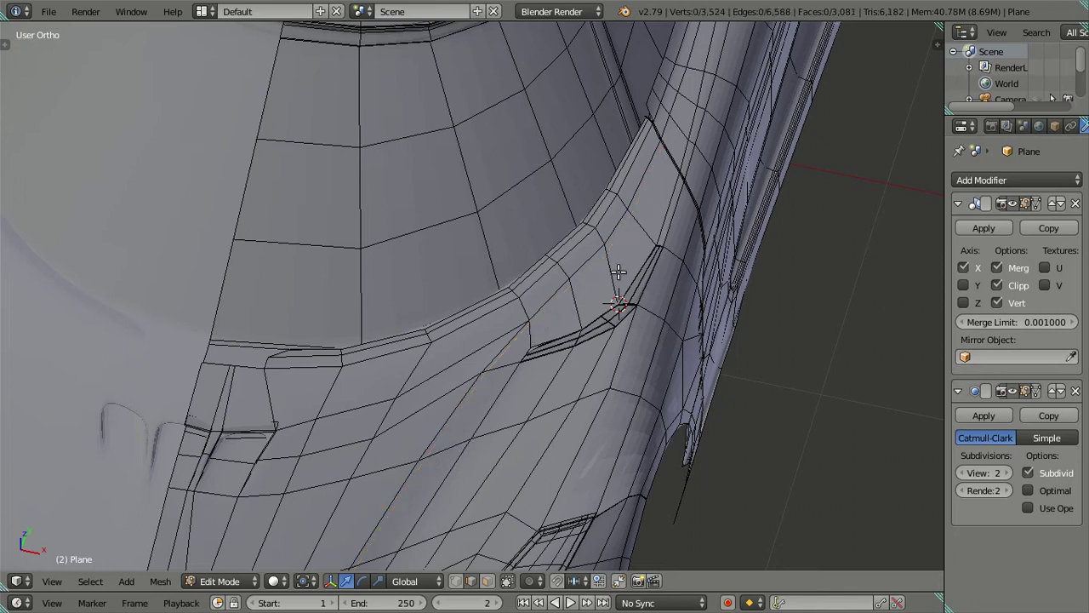
scroll(619, 271, up, 3)
Step: Add six loop cuts along the front fender band and dissolve them
key(ctrl+r)
scroll(699, 262, up, 4)
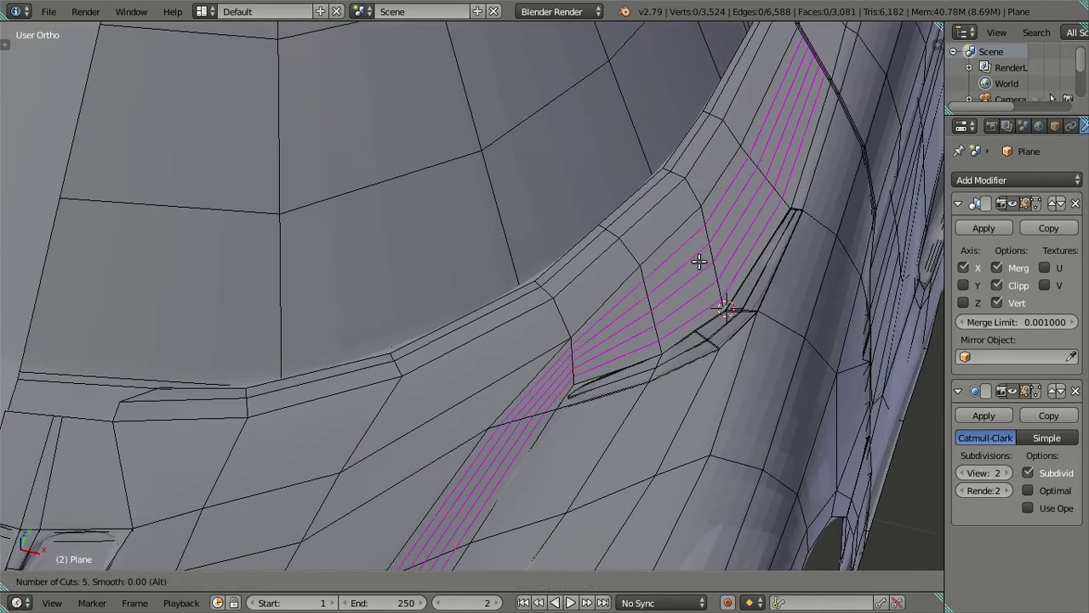
scroll(699, 261, up, 1)
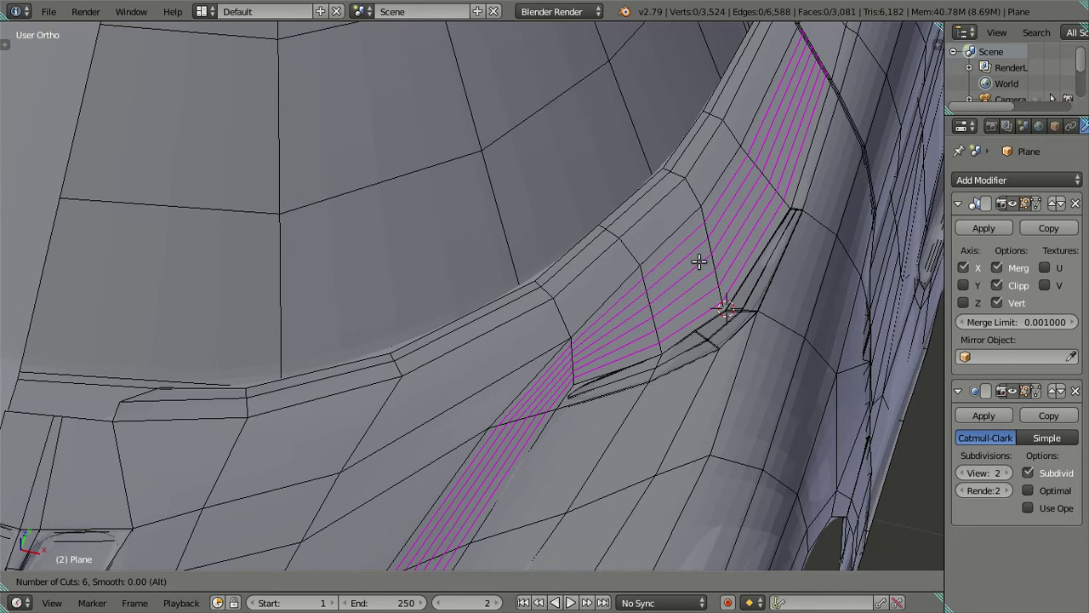
scroll(698, 261, down, 1)
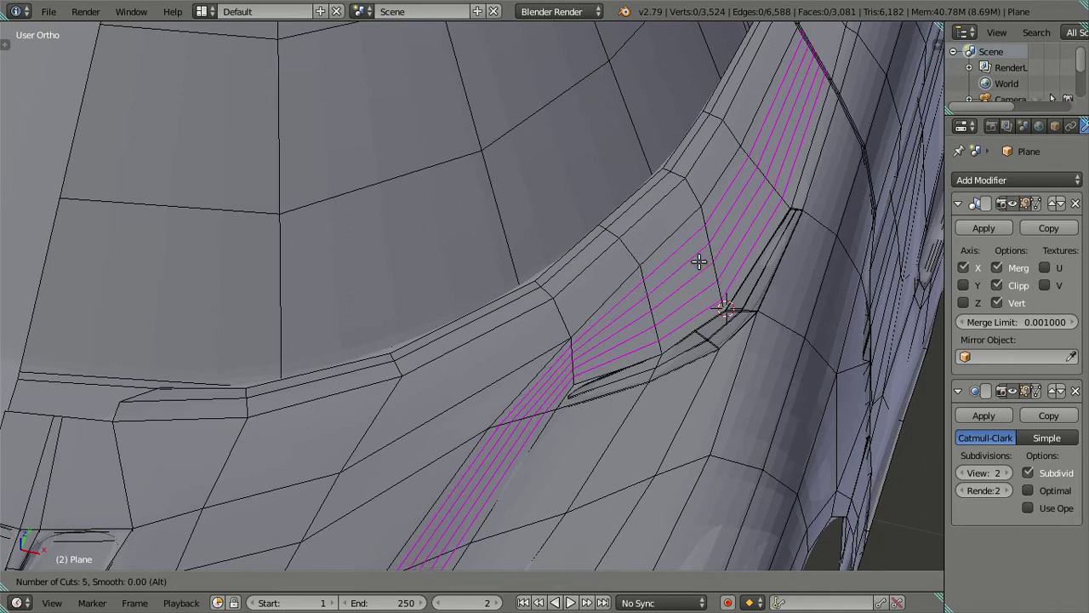
scroll(698, 261, up, 1)
click(699, 262)
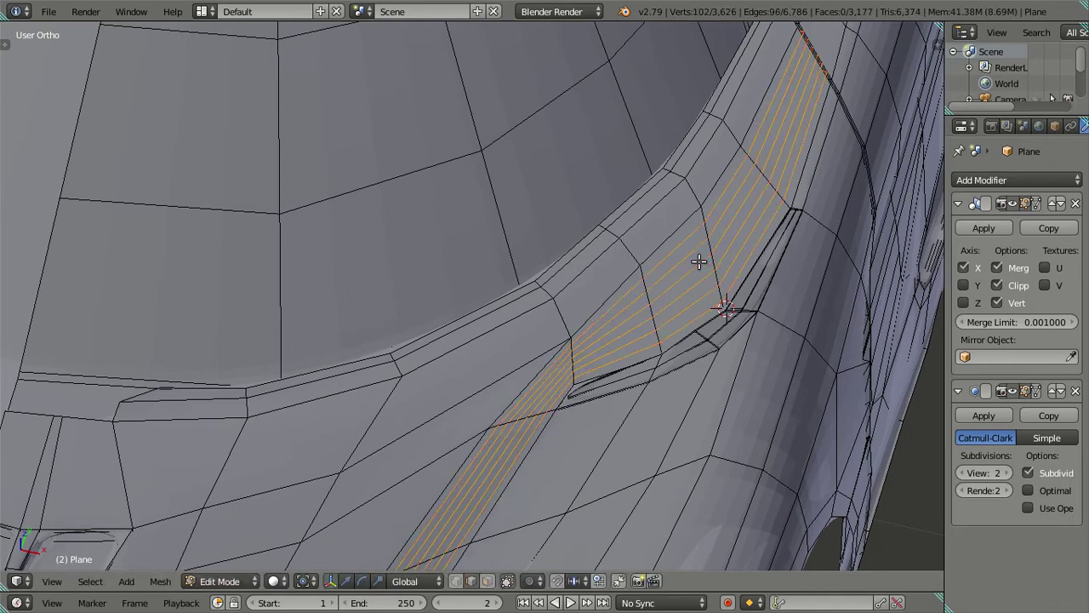
key(x)
click(700, 253)
Step: Orbit to the sill along the body side and start a loop cut there
mouse_move(753, 173)
middle_down()
mouse_move(441, 505)
mouse_move(406, 5)
middle_up()
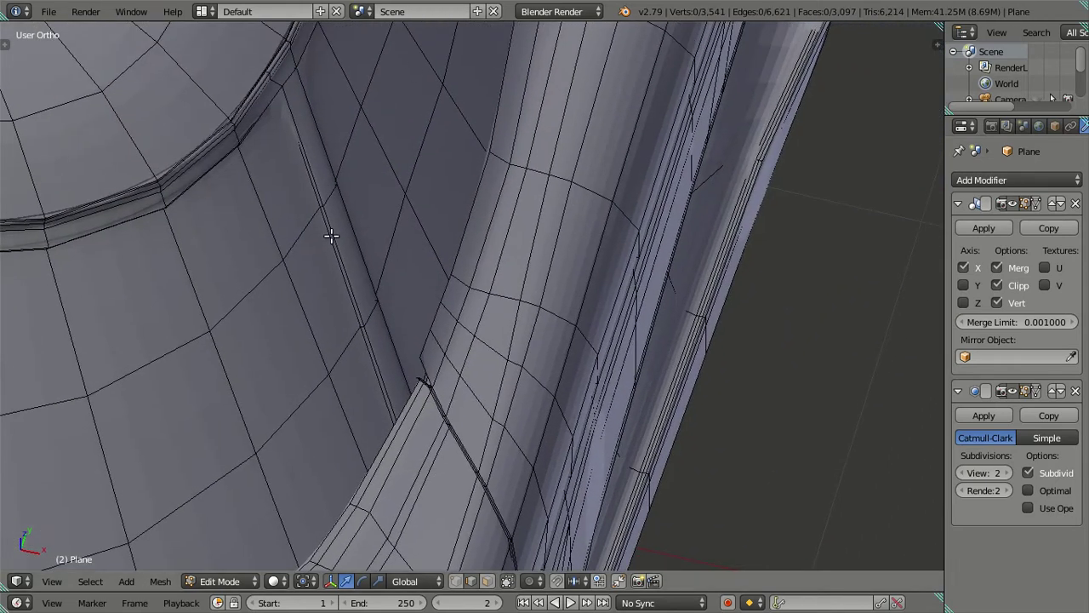
scroll(364, 309, up, 3)
key(ctrl+r)
Step: Add parallel loop cuts along the sill and dissolve them
scroll(477, 457, up, 4)
click(475, 458)
right_click(464, 460)
key(x)
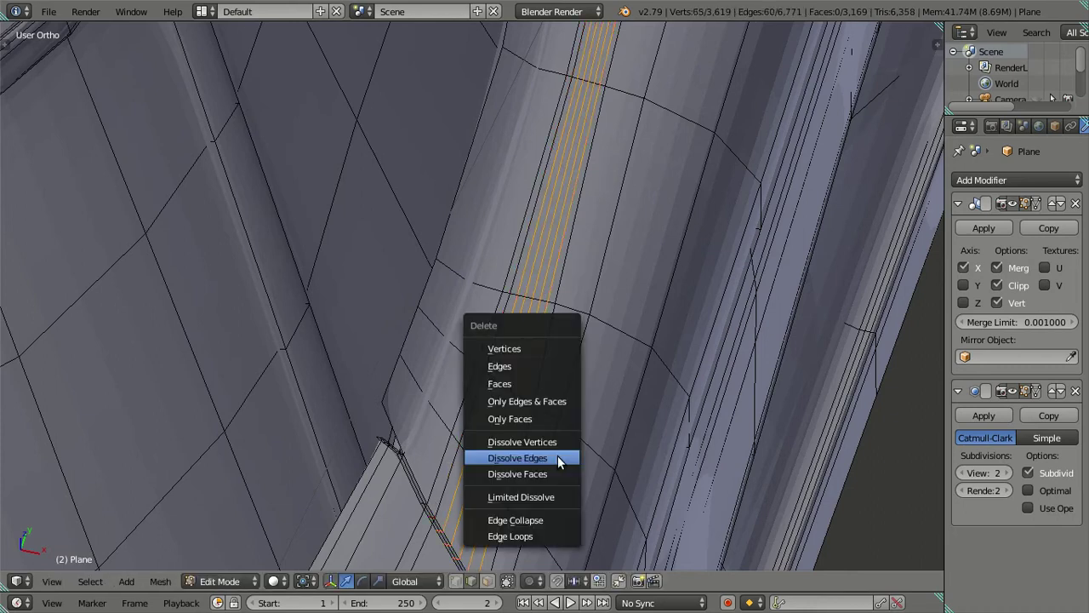
click(558, 455)
scroll(486, 420, down, 5)
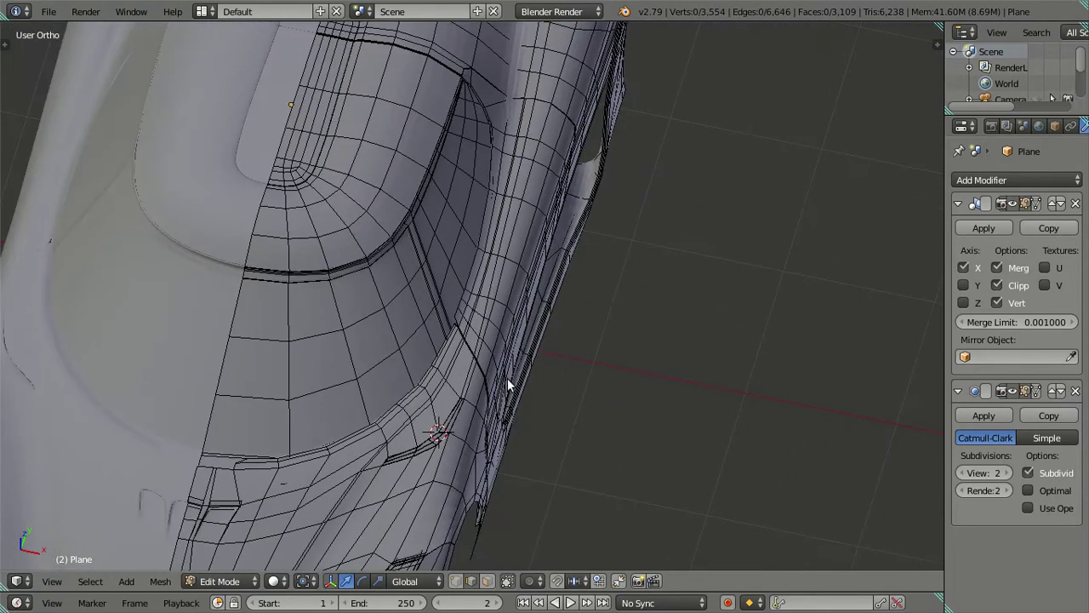
Step: Inspect the smoothed car in Object Mode from above and toward the side intake
key(Tab)
scroll(485, 375, down, 3)
scroll(485, 375, down, 3)
mouse_move(485, 375)
middle_down()
mouse_move(493, 330)
mouse_move(564, 344)
mouse_move(554, 372)
mouse_move(465, 366)
mouse_move(411, 382)
mouse_move(438, 333)
mouse_move(571, 263)
mouse_move(526, 197)
middle_up()
scroll(437, 333, up, 3)
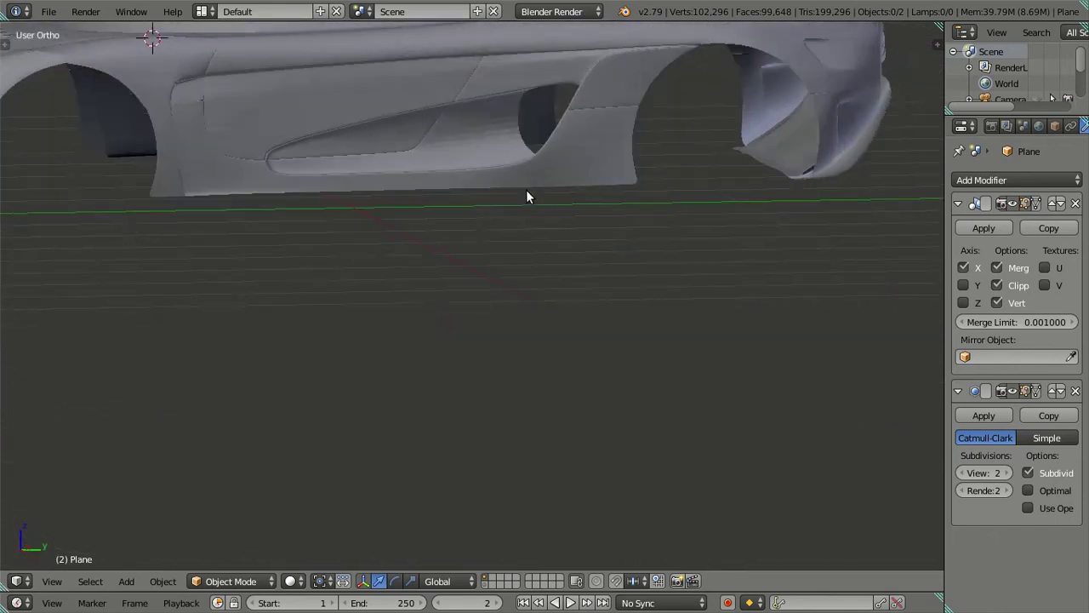
scroll(526, 196, down, 2)
middle_drag(576, 227, 517, 281)
mouse_move(404, 270)
middle_down()
mouse_move(608, 243)
mouse_move(610, 355)
mouse_move(605, 309)
middle_up()
scroll(500, 316, up, 3)
Step: Back in Edit Mode, loop-cut across the body seam and dissolve the new loops
key(Tab)
mouse_move(499, 312)
middle_down()
mouse_move(514, 326)
mouse_move(567, 316)
mouse_move(629, 283)
mouse_move(583, 297)
mouse_move(604, 278)
mouse_move(548, 309)
middle_up()
scroll(604, 277, up, 2)
scroll(564, 250, up, 3)
middle_drag(565, 251, 486, 335)
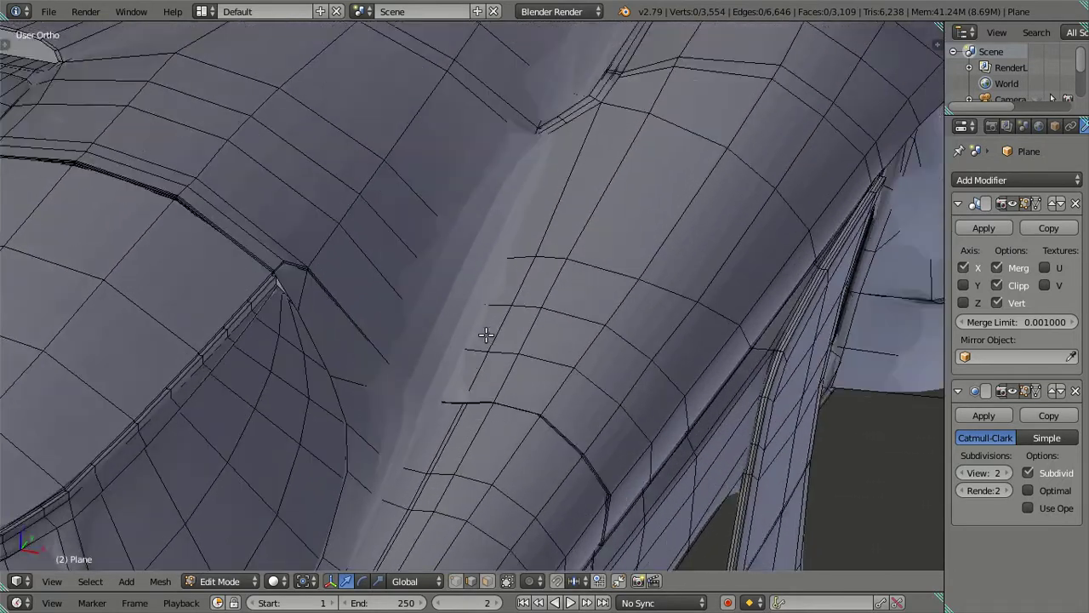
scroll(486, 335, up, 2)
scroll(499, 304, up, 1)
key(ctrl+r)
scroll(548, 265, up, 5)
click(539, 278)
right_click(539, 279)
key(x)
click(621, 289)
scroll(577, 304, down, 4)
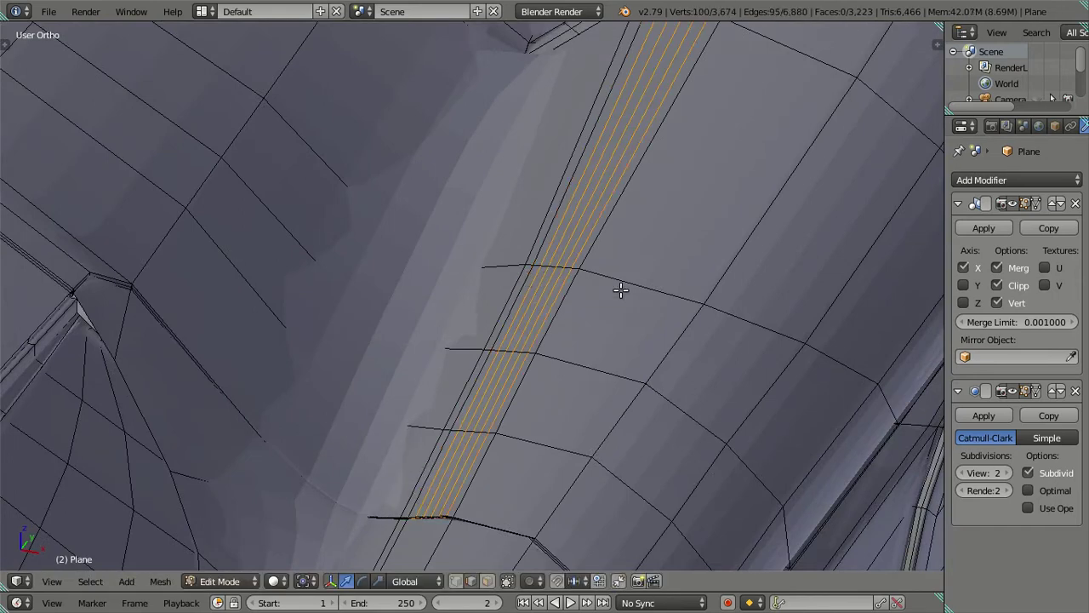
scroll(577, 305, down, 3)
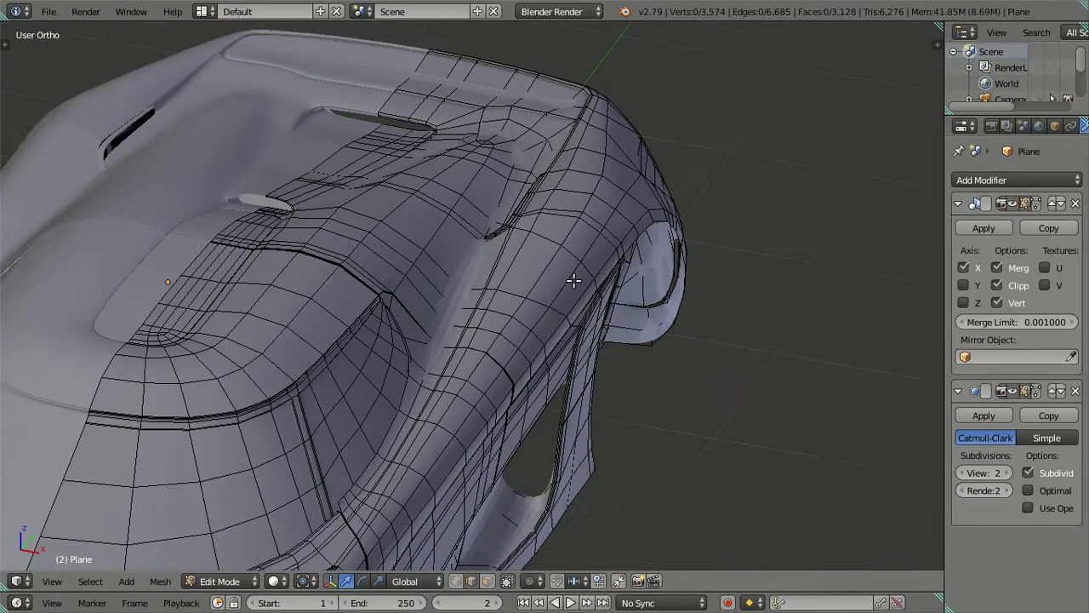
scroll(571, 277, down, 2)
Step: Orbit around the smooth body in Object Mode to inspect it
key(Tab)
scroll(542, 358, down, 1)
mouse_move(548, 362)
middle_down()
mouse_move(595, 396)
mouse_move(586, 438)
mouse_move(445, 363)
mouse_move(416, 332)
mouse_move(335, 360)
mouse_move(518, 341)
mouse_move(574, 296)
middle_up()
Step: In Edit Mode, extrude new vertices in place at the side intake's edge
scroll(574, 296, up, 1)
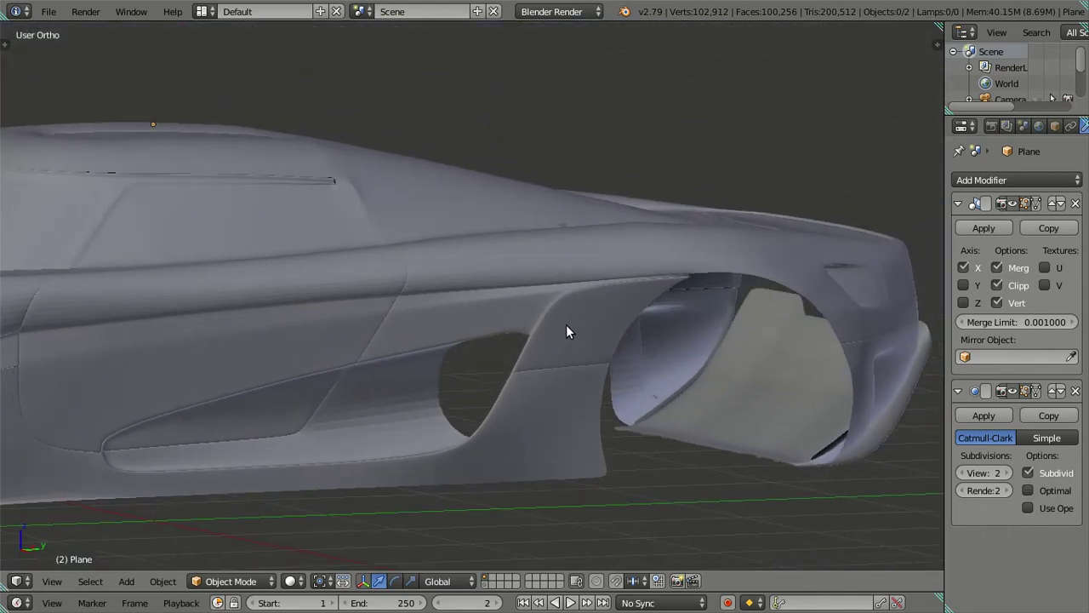
scroll(566, 328, up, 2)
scroll(586, 338, up, 2)
scroll(601, 332, up, 2)
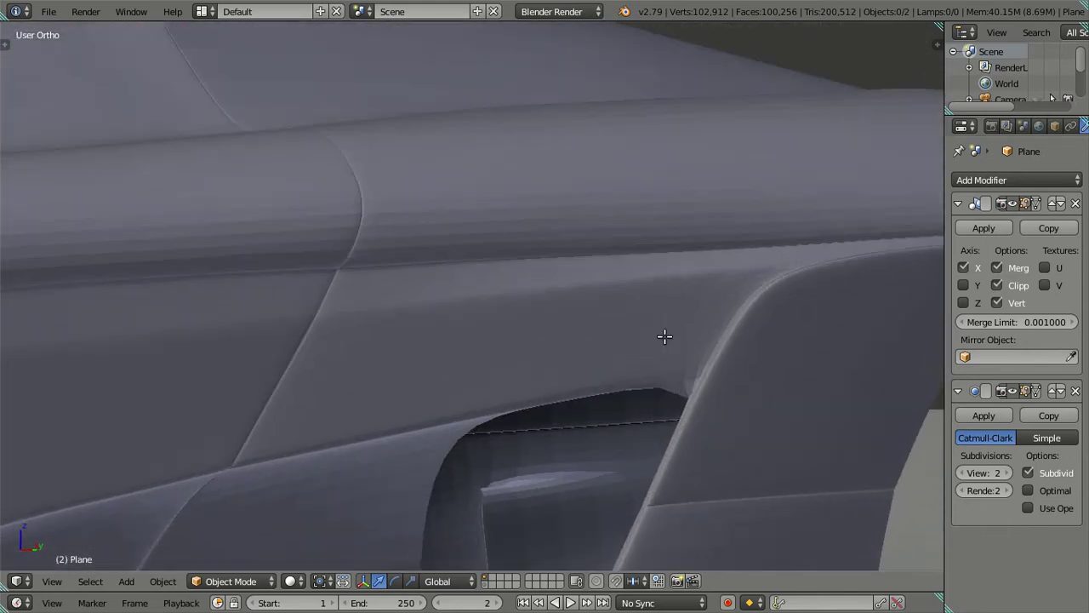
key(Tab)
mouse_move(691, 333)
middle_down()
mouse_move(620, 341)
mouse_move(620, 363)
mouse_move(657, 360)
mouse_move(638, 354)
mouse_move(672, 363)
middle_up()
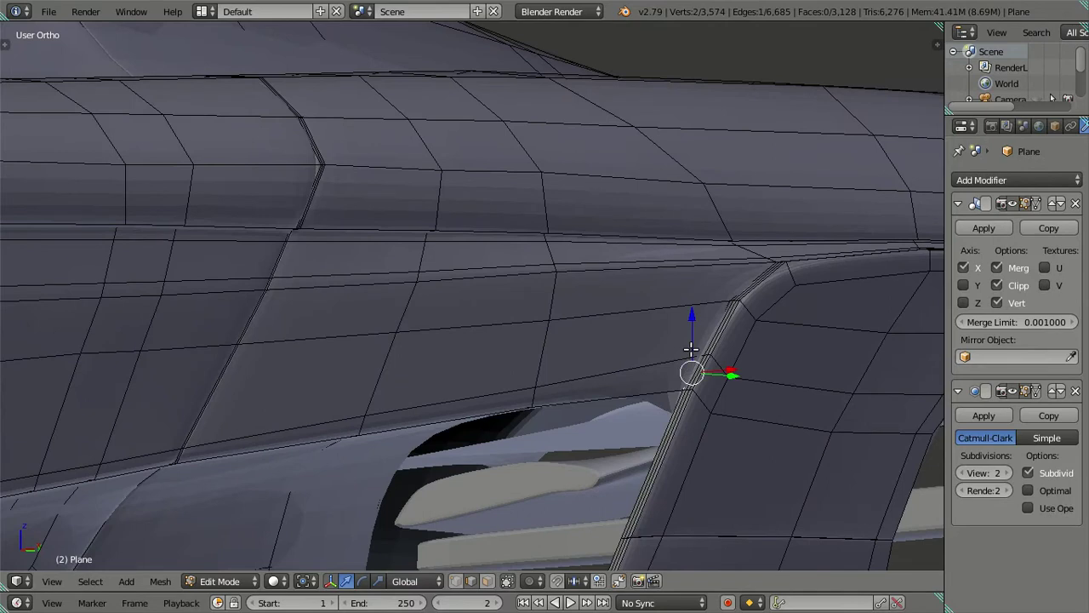
key(e)
right_click(741, 421)
Step: Orbit around the smoothed intake in Object Mode, then zoom out to the whole car
key(Tab)
mouse_move(717, 399)
middle_down()
mouse_move(669, 395)
mouse_move(689, 366)
mouse_move(720, 357)
mouse_move(649, 389)
mouse_move(630, 437)
mouse_move(600, 409)
mouse_move(567, 409)
mouse_move(554, 435)
mouse_move(570, 463)
mouse_move(654, 434)
mouse_move(622, 380)
mouse_move(599, 372)
mouse_move(451, 386)
mouse_move(508, 343)
middle_up()
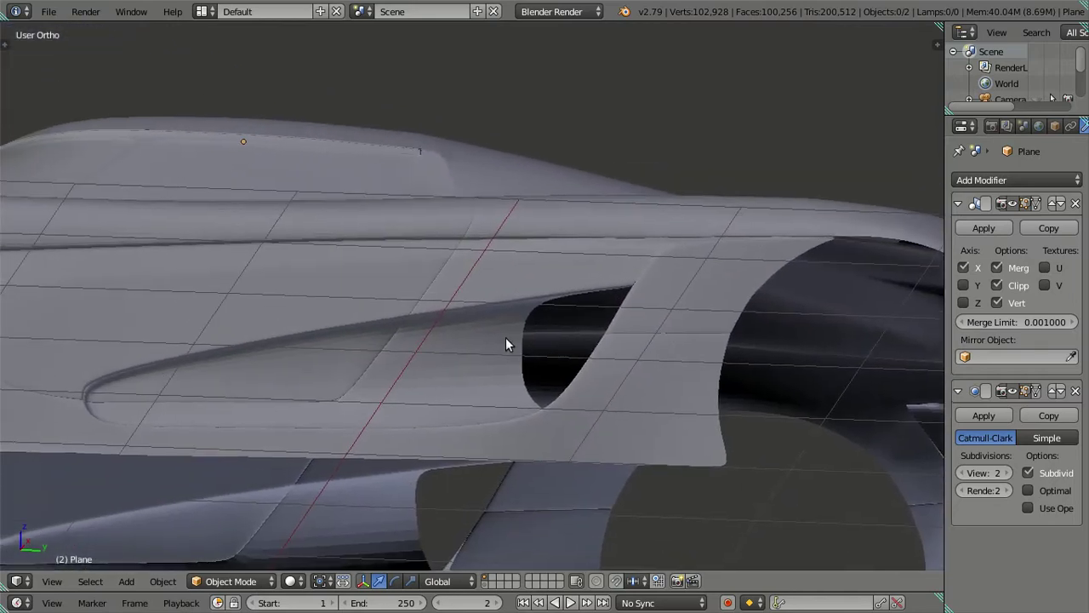
scroll(440, 363, down, 3)
mouse_move(440, 362)
middle_down()
mouse_move(547, 360)
mouse_move(558, 417)
mouse_move(588, 382)
mouse_move(537, 389)
middle_up()
scroll(556, 417, down, 1)
scroll(537, 388, down, 2)
Step: In Right Ortho wireframe view, set the viewport subdivision level to 0
key(KP_3)
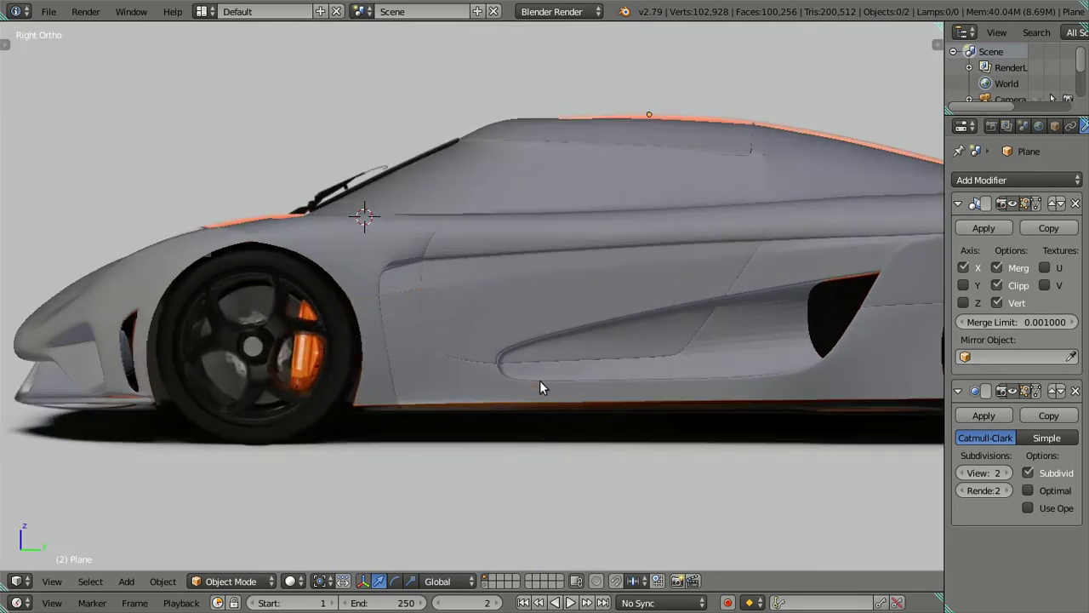
shift+middle_drag(731, 388, 566, 374)
scroll(796, 430, up, 1)
key(z)
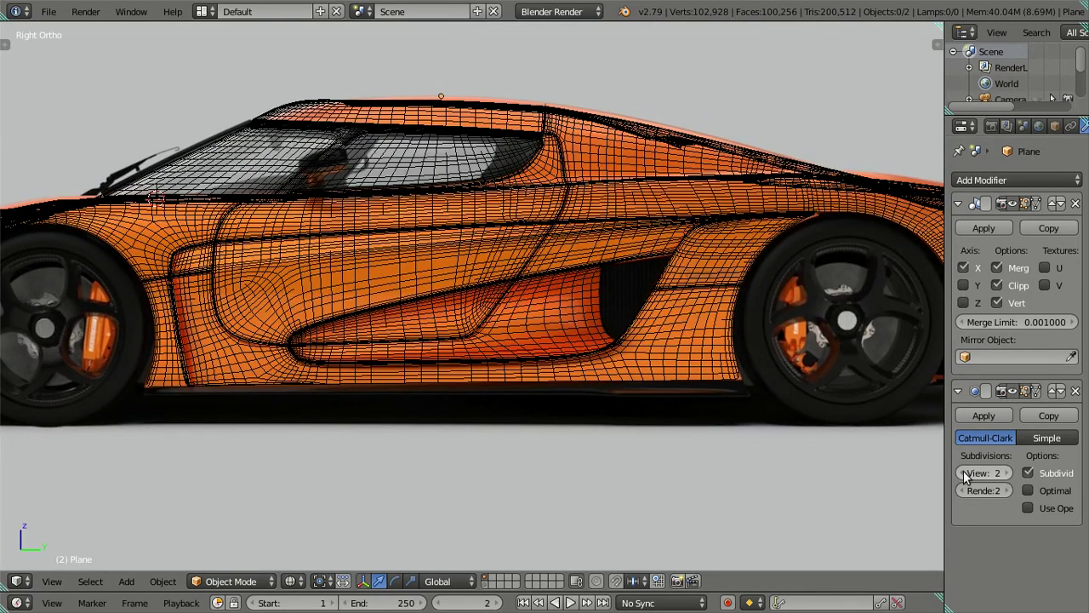
click(961, 473)
click(960, 472)
scroll(776, 424, up, 3)
scroll(682, 404, up, 1)
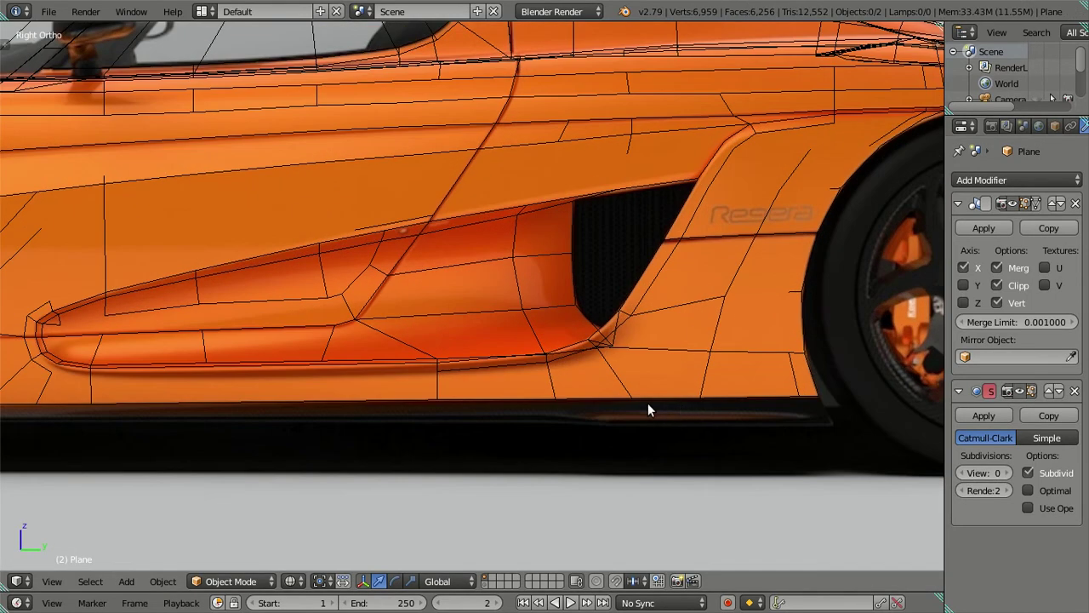
Step: In Edit Mode, select the sill's bottom edge loop in the right-side view
key(Tab)
scroll(583, 400, down, 1)
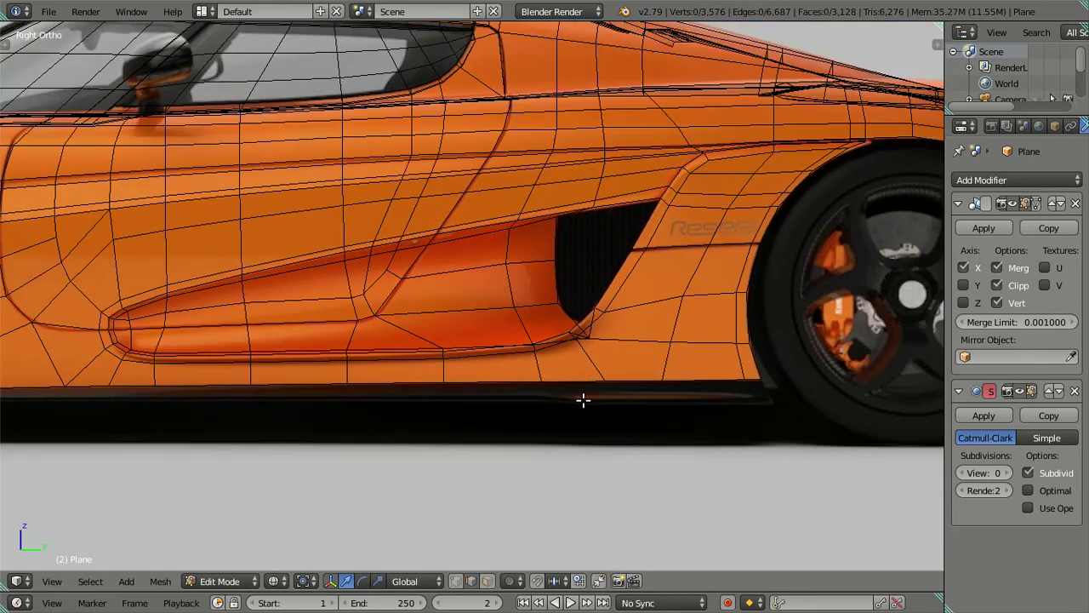
mouse_move(473, 413)
shift+middle_down()
mouse_move(658, 383)
mouse_move(530, 391)
mouse_move(523, 430)
mouse_move(494, 457)
shift+middle_up()
alt+right_click(493, 448)
scroll(477, 451, down, 2)
scroll(549, 457, down, 2)
middle_drag(565, 452, 558, 460)
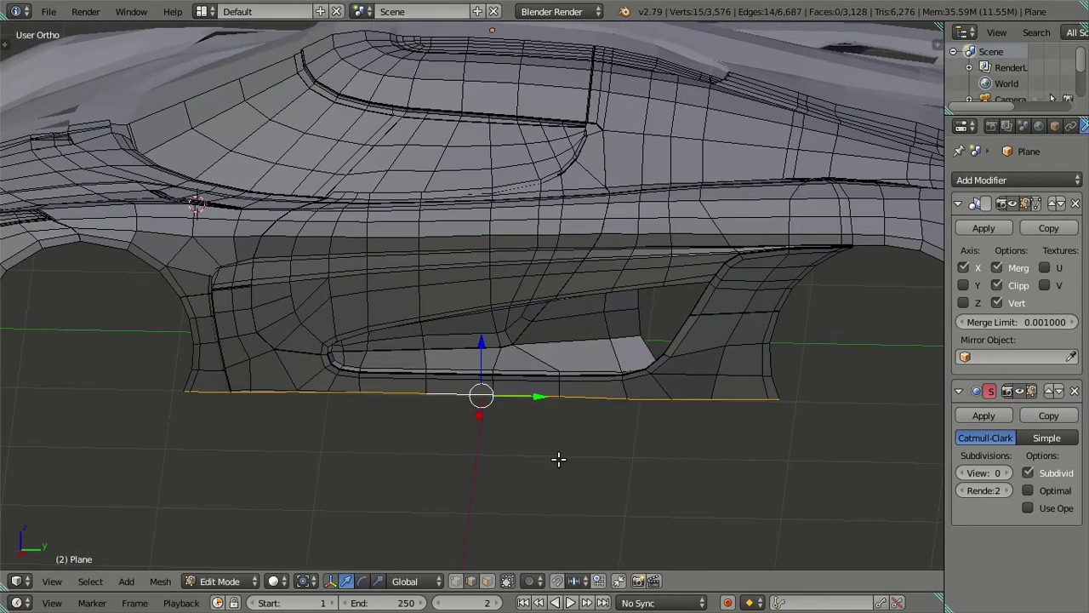
key(KP_3)
scroll(615, 440, up, 4)
shift+middle_drag(615, 440, 474, 443)
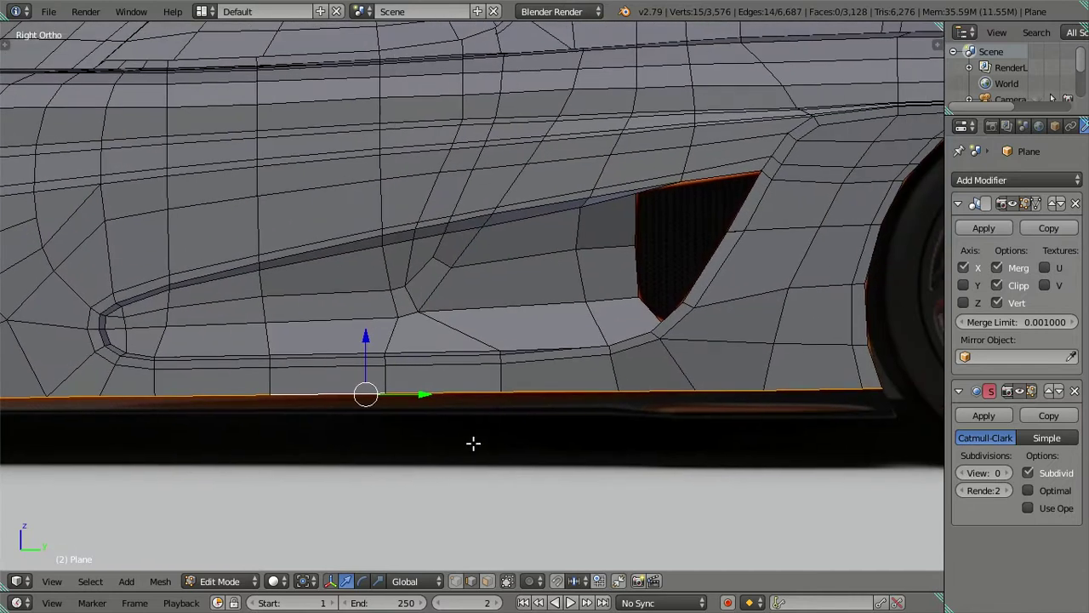
shift+middle_drag(576, 427, 513, 438)
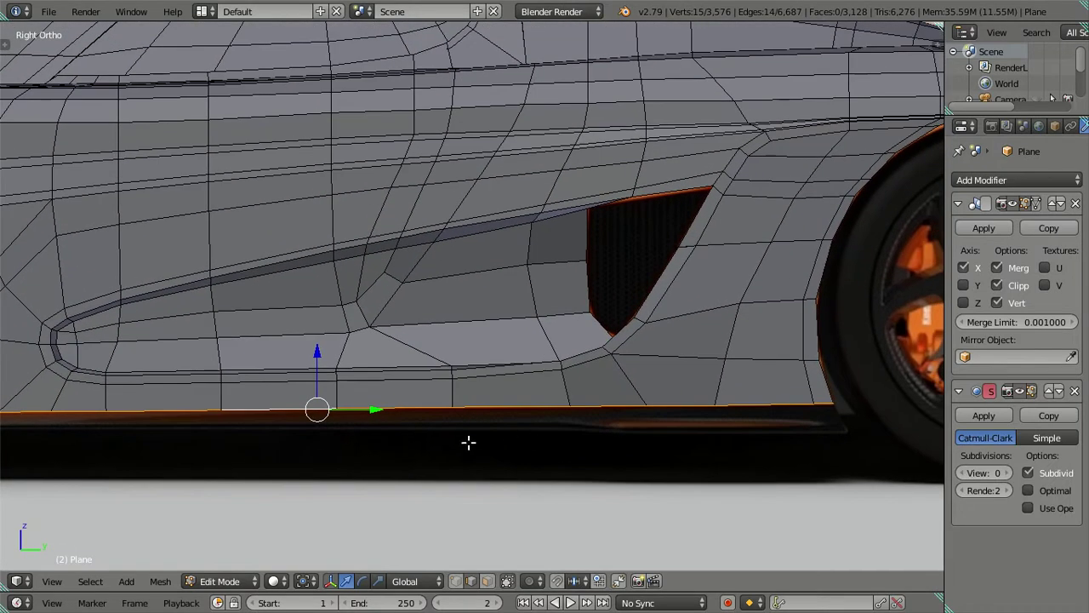
Step: Extrude the sill's bottom edge in place and start lowering it along Z
key(e)
right_click(408, 416)
key(shift+z)
key(g)
key(z)
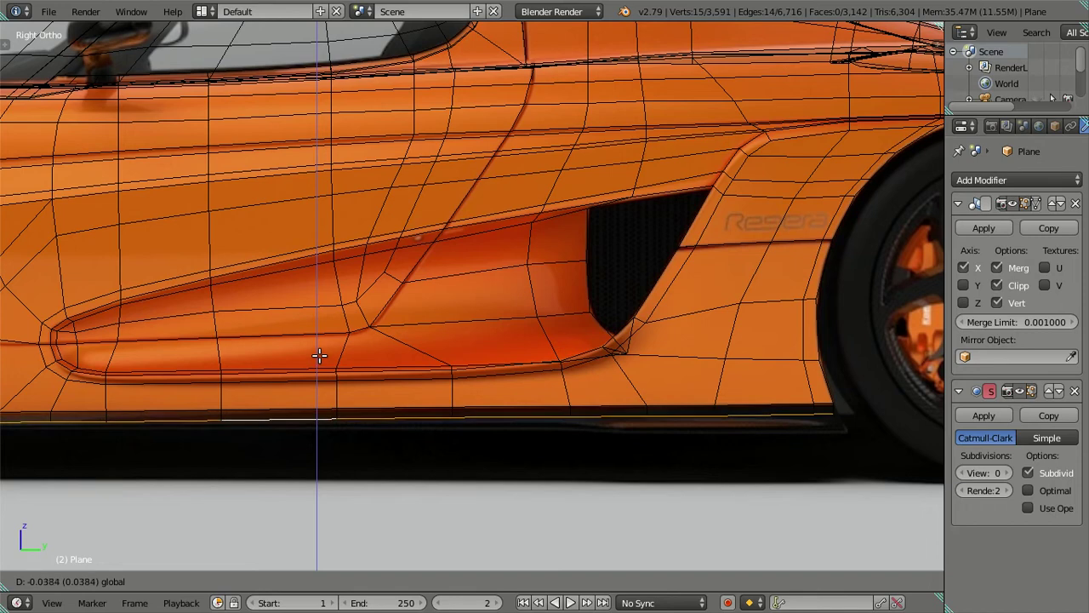
Step: Lower the sill edge, then adjust its height with a Z-constrained move
click(320, 356)
scroll(380, 432, down, 5)
shift+middle_drag(380, 432, 598, 392)
scroll(370, 403, up, 5)
scroll(370, 402, up, 1)
scroll(358, 416, up, 1)
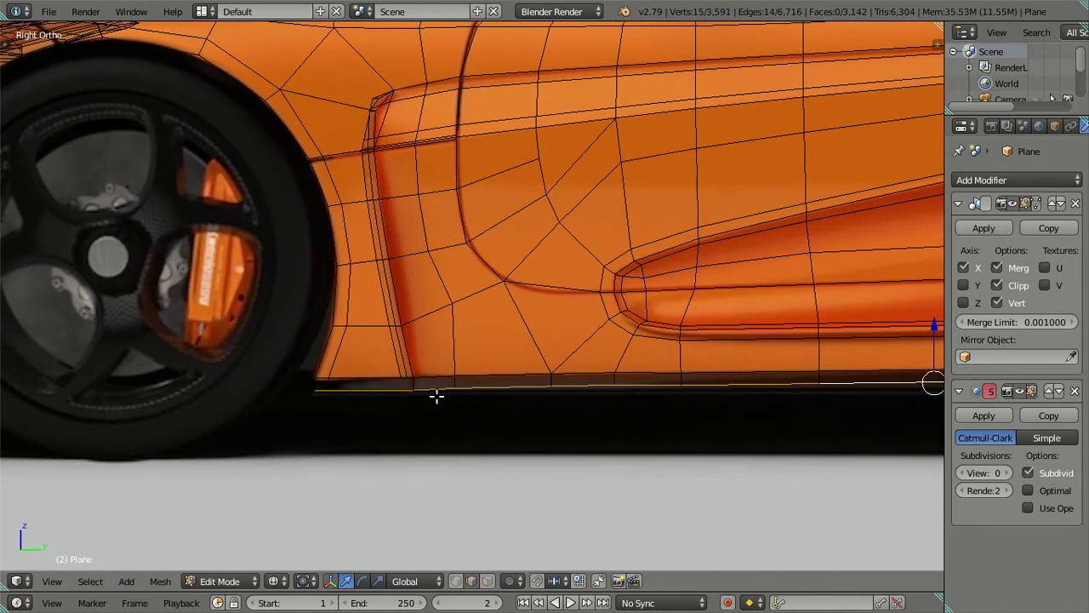
scroll(438, 394, up, 1)
shift+middle_drag(571, 429, 577, 404)
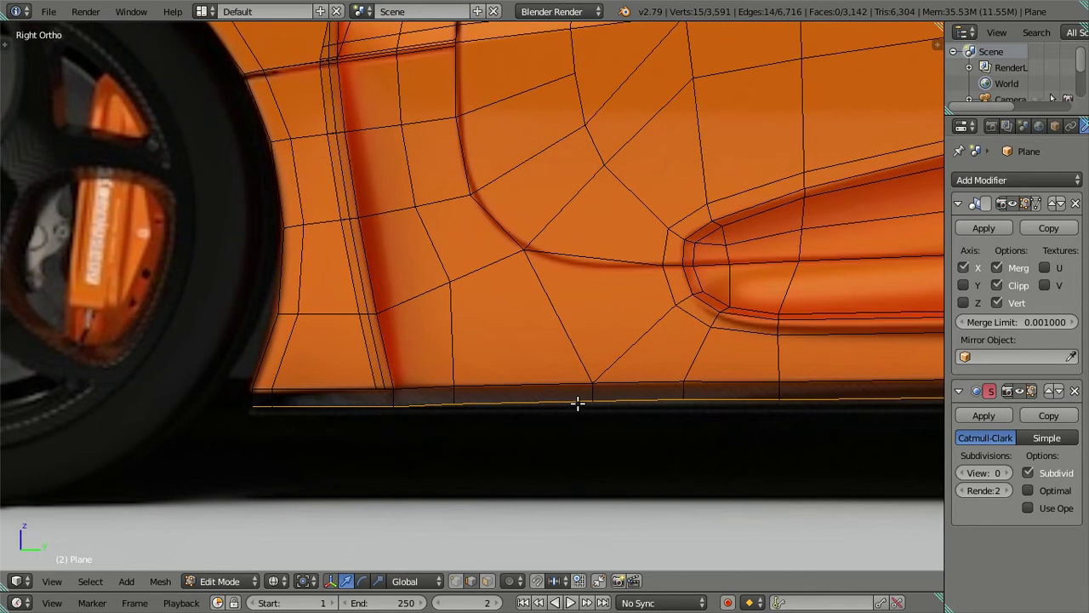
key(g)
key(z)
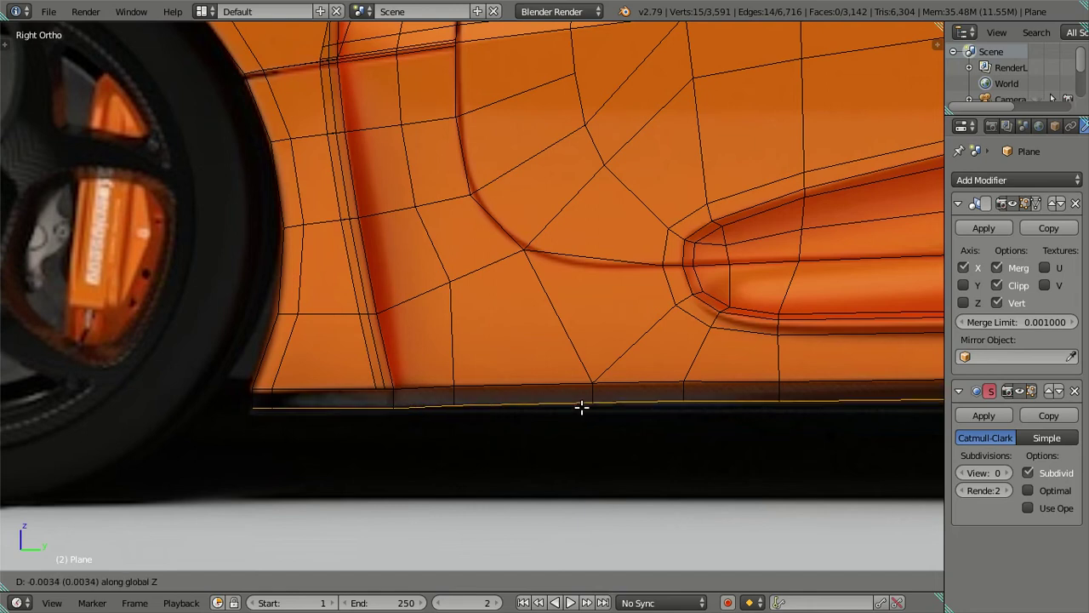
click(581, 404)
Step: Slide the front sill corner vertices along Y to match the reference
scroll(376, 423, up, 2)
scroll(557, 404, up, 1)
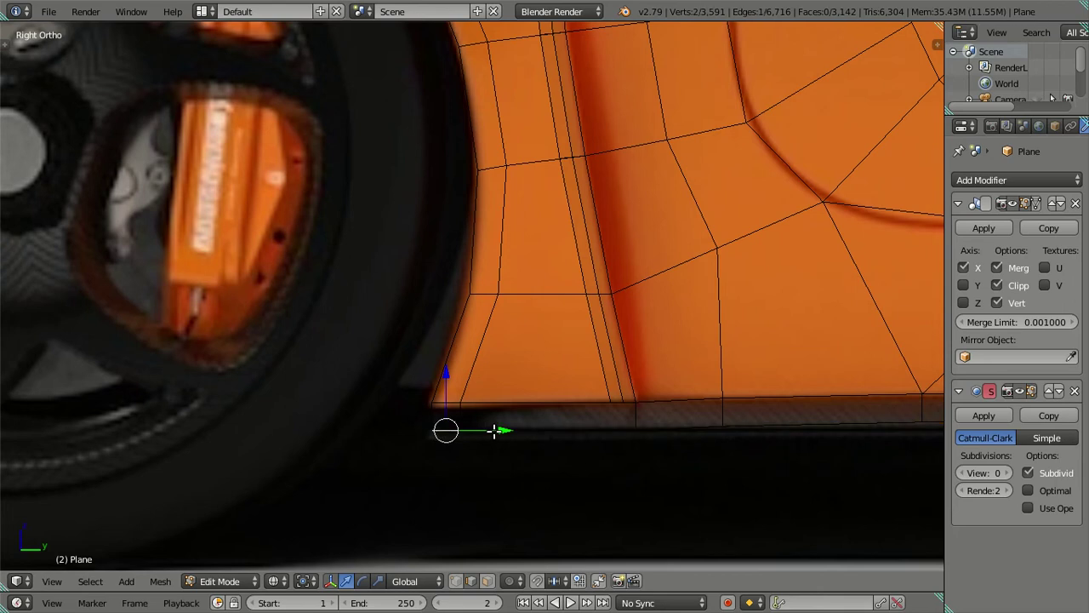
drag(492, 431, 491, 430)
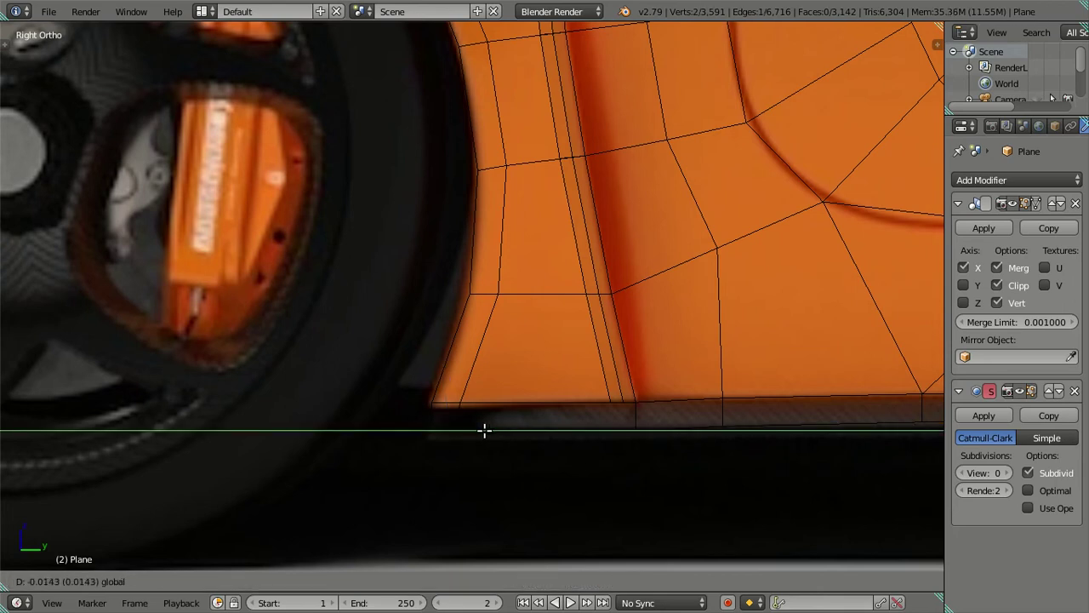
drag(486, 429, 485, 430)
key(a)
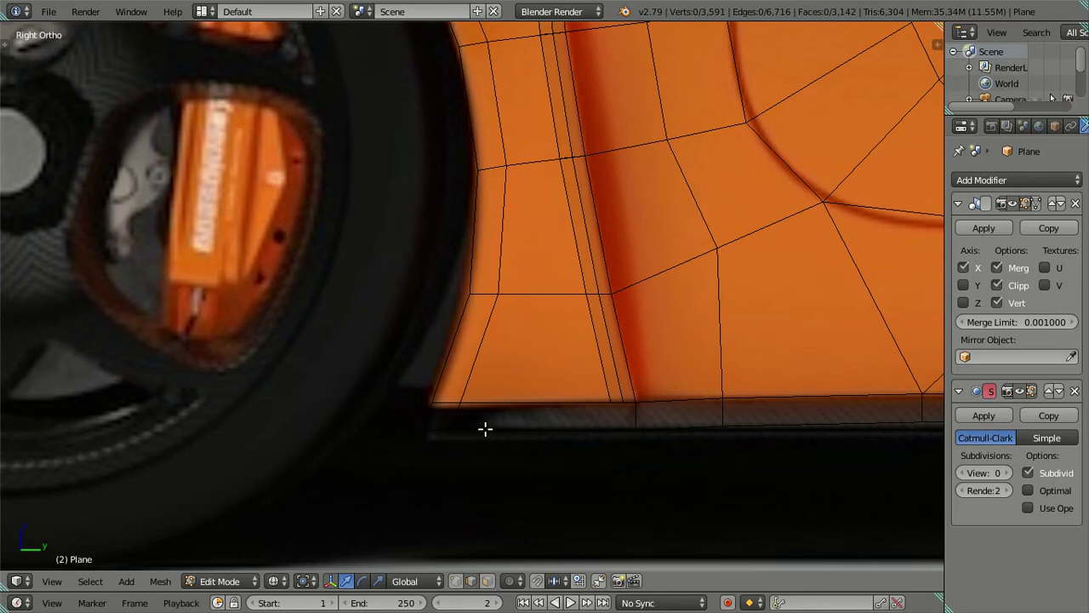
key(ctrl+z)
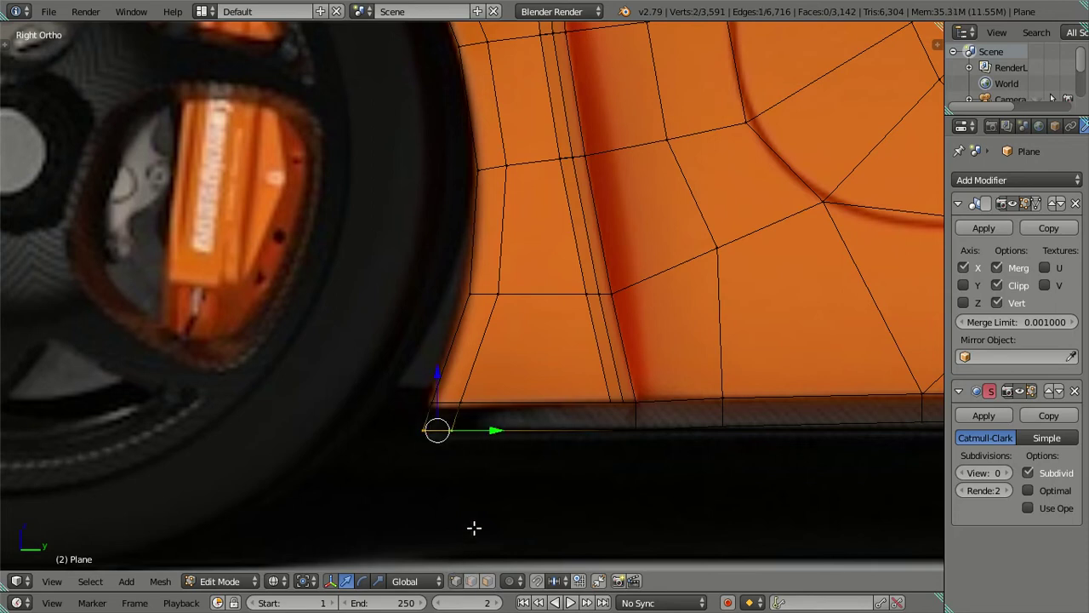
key(ctrl+z)
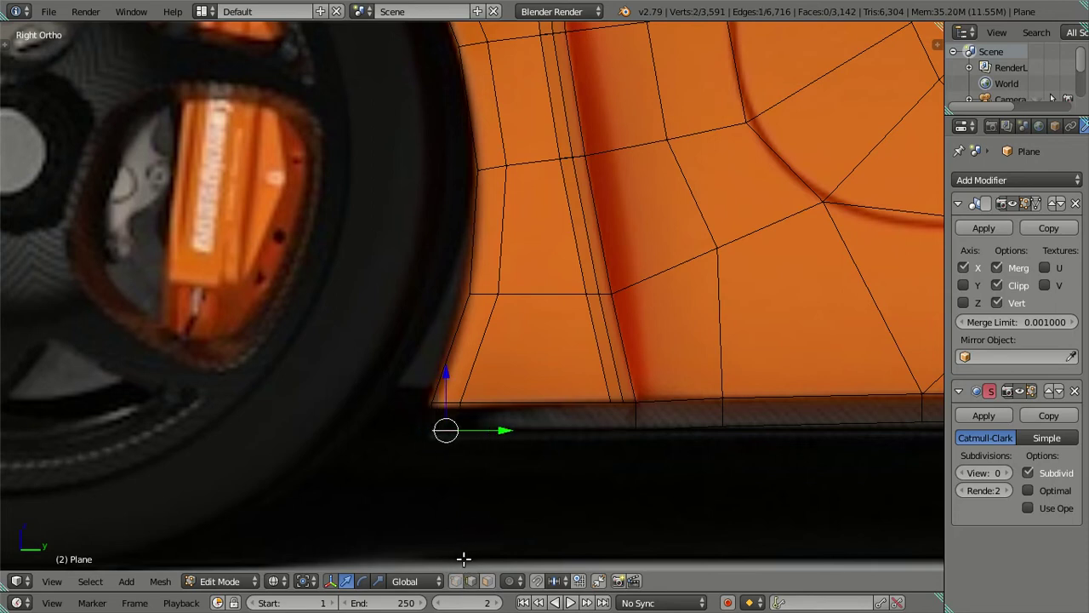
scroll(474, 505, up, 2)
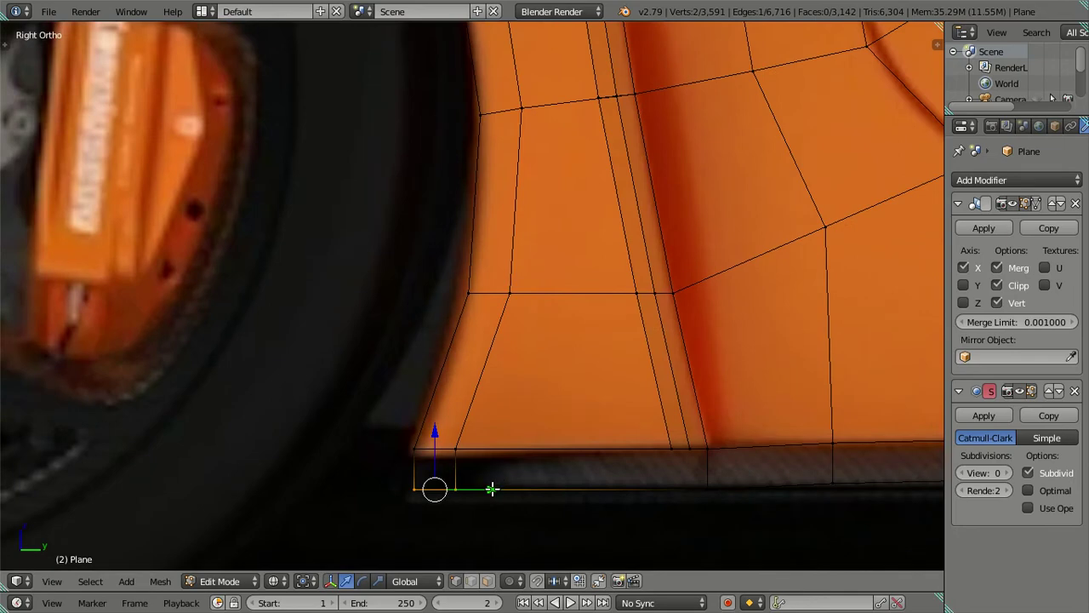
scroll(490, 481, down, 3)
Step: Select the rear sill corner vertices beside the wheel and slide them toward the wheel
key(a)
scroll(528, 443, down, 3)
scroll(664, 400, down, 2)
scroll(477, 396, down, 2)
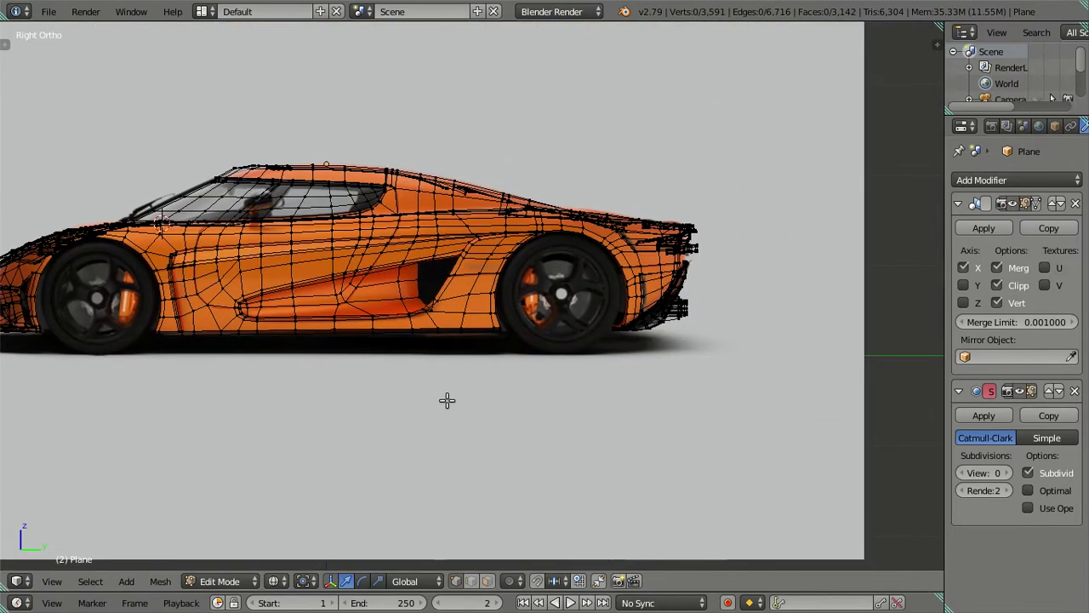
scroll(476, 407, up, 5)
scroll(596, 413, up, 2)
scroll(579, 418, up, 3)
scroll(573, 442, up, 2)
right_click(570, 447)
right_click(555, 443)
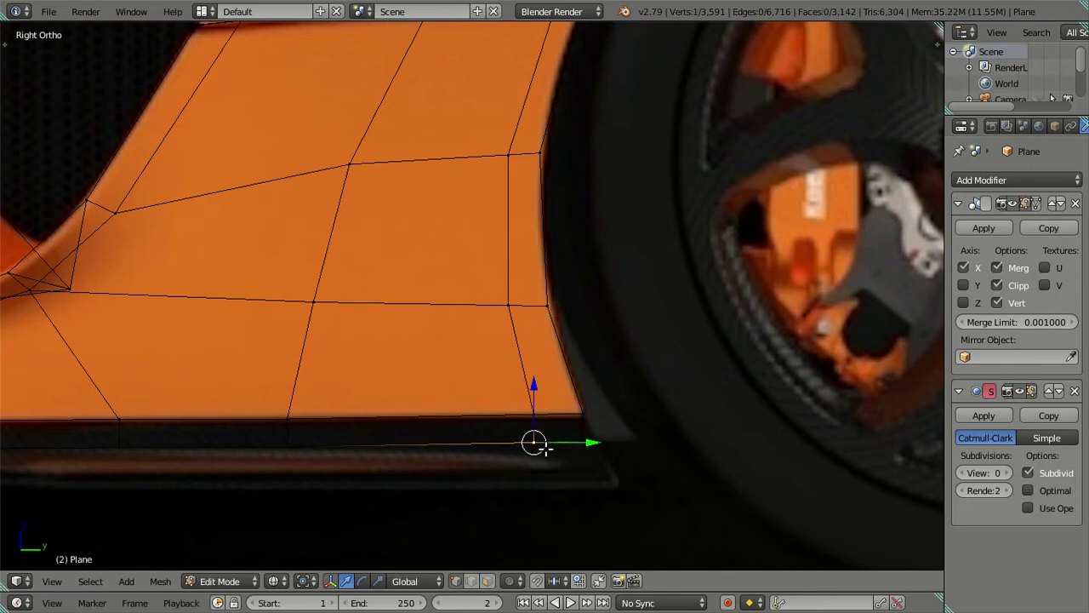
shift+middle_drag(429, 458, 610, 414)
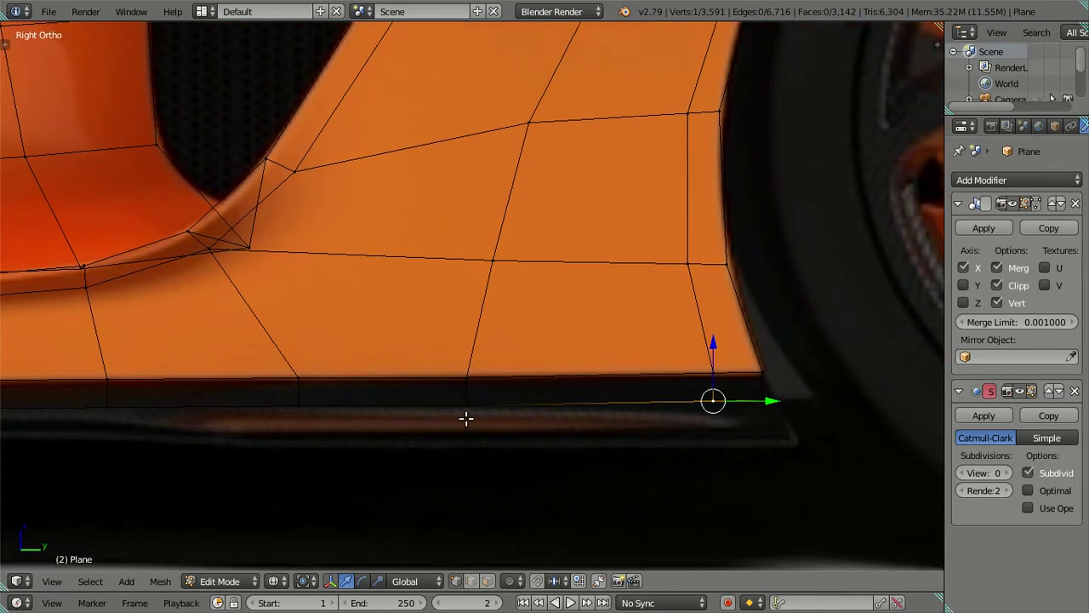
scroll(706, 404, down, 1)
scroll(700, 418, down, 1)
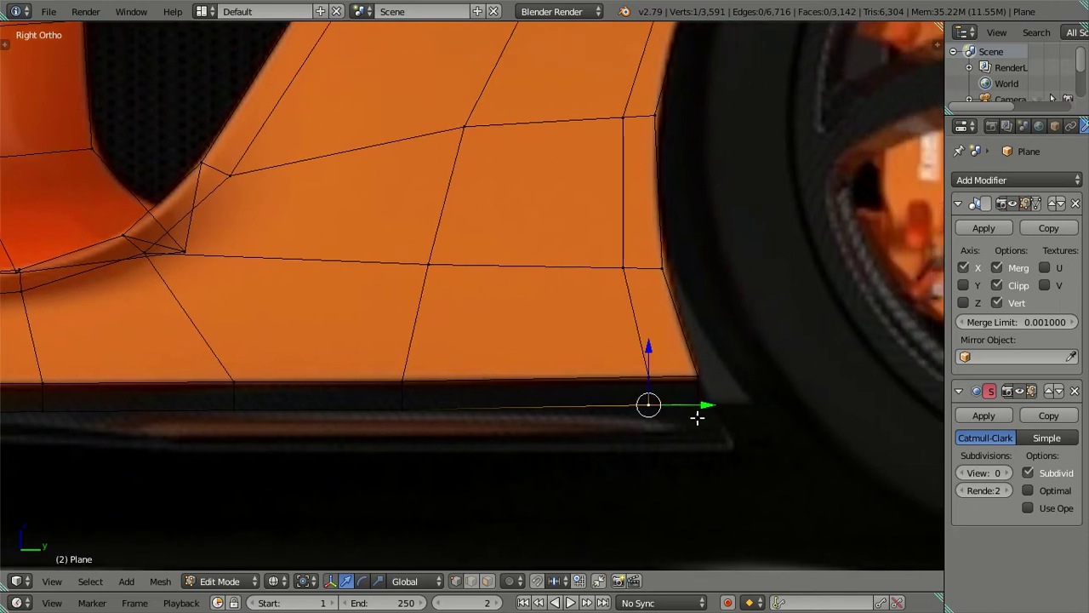
scroll(701, 418, up, 4)
mouse_move(785, 452)
mouse_down()
mouse_move(807, 465)
mouse_move(824, 450)
mouse_up()
scroll(656, 418, down, 3)
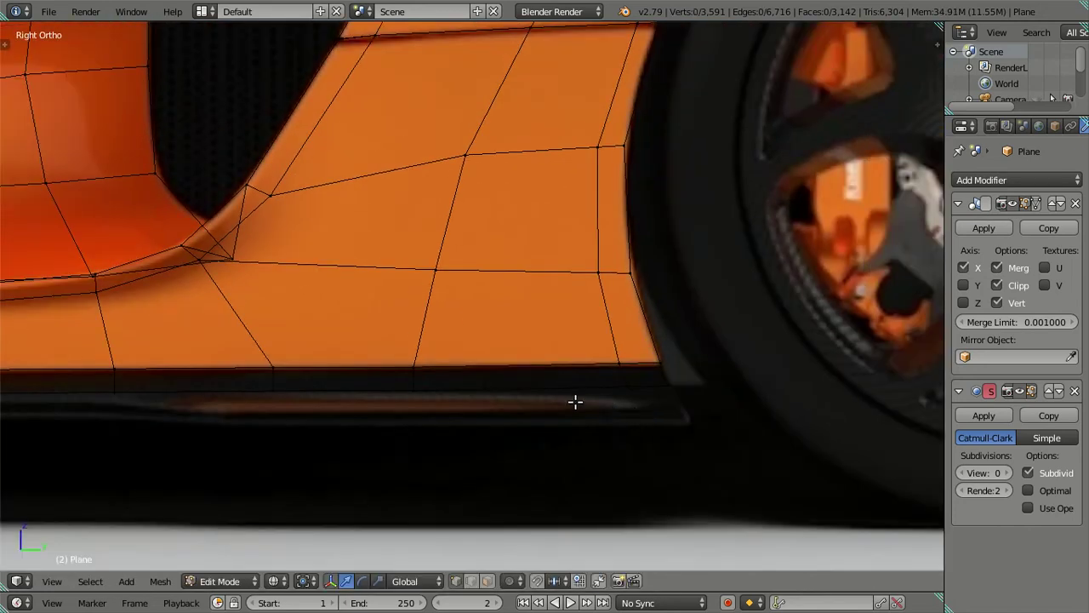
scroll(576, 401, up, 3)
scroll(598, 370, down, 4)
mouse_move(577, 382)
middle_down()
mouse_move(693, 371)
mouse_move(610, 383)
mouse_move(593, 412)
middle_up()
Step: Move the bottom edge loop near the wheel arch along the X axis
alt+right_click(588, 378)
scroll(591, 375, up, 1)
scroll(591, 377, up, 1)
scroll(576, 415, up, 1)
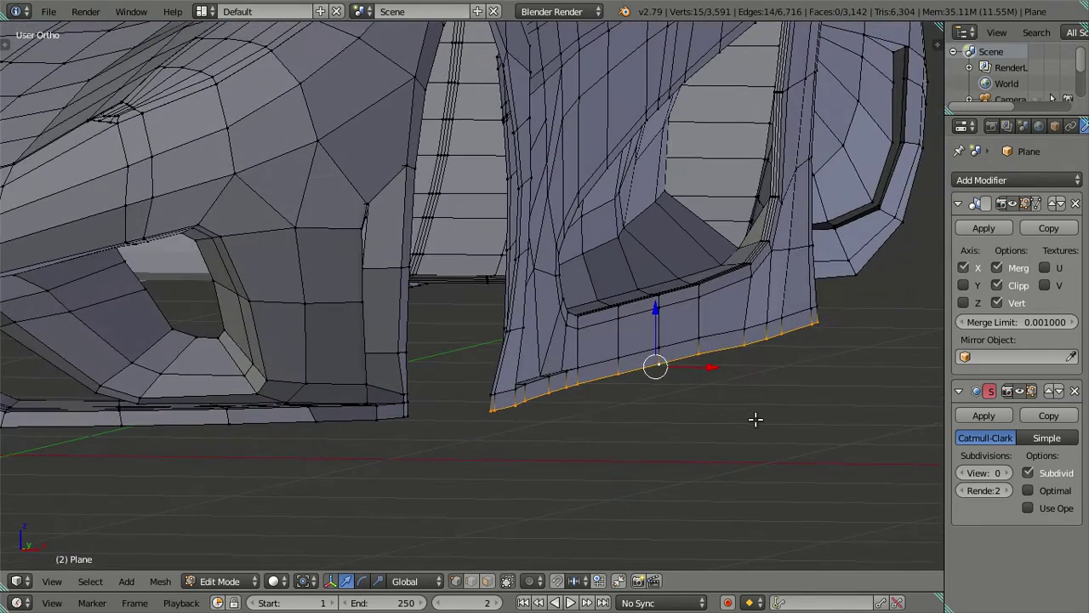
scroll(755, 418, up, 1)
key(g)
key(x)
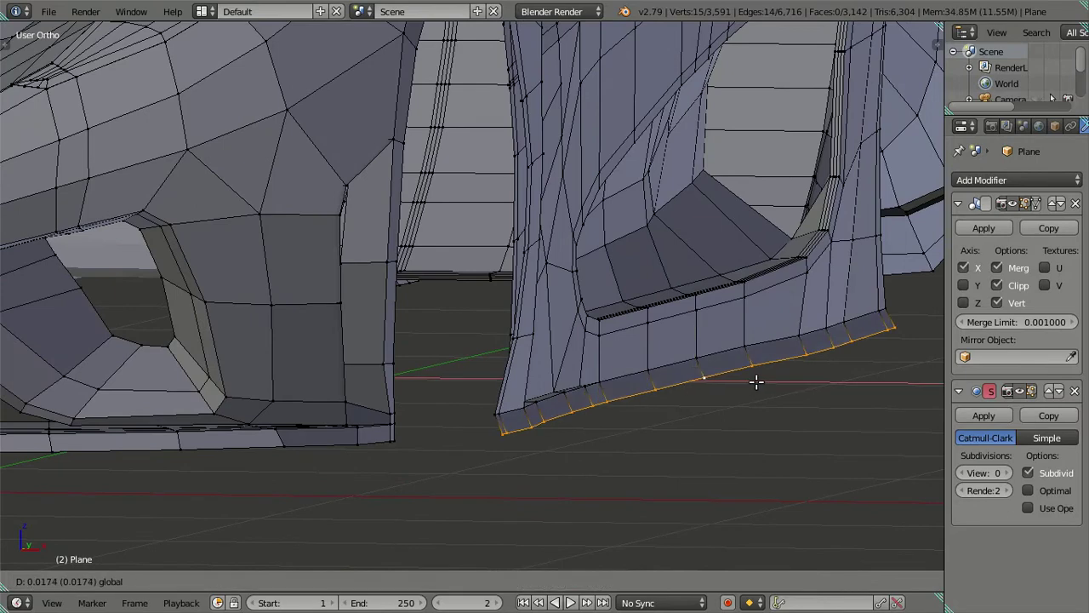
click(756, 382)
mouse_move(747, 377)
middle_down()
mouse_move(627, 374)
mouse_move(610, 408)
mouse_move(570, 414)
middle_up()
Step: Exit fullscreen and minimize Blender to reveal the desktop
click(119, 11)
click(134, 46)
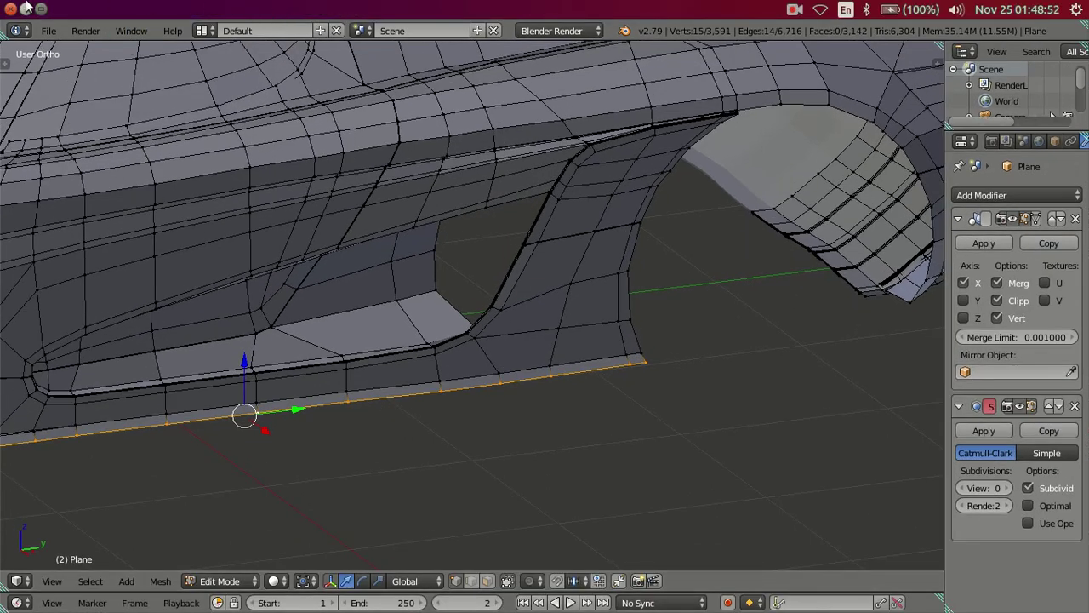
click(25, 8)
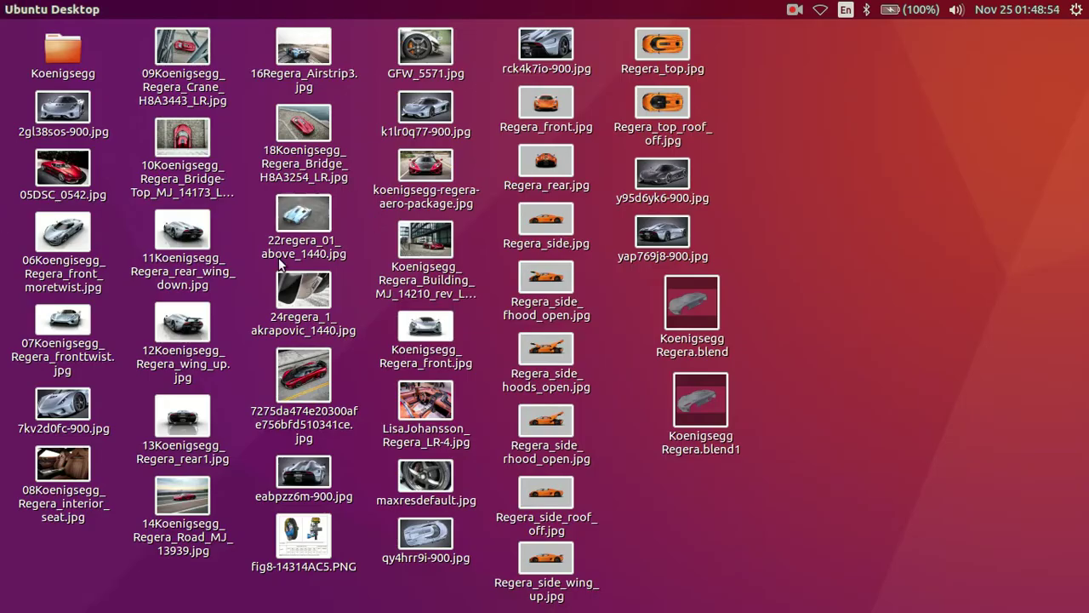
Step: Zoom the rear-wing-down Regera photo onto the side sill, then return to Blender's side skirt
drag(183, 230, 4, 324)
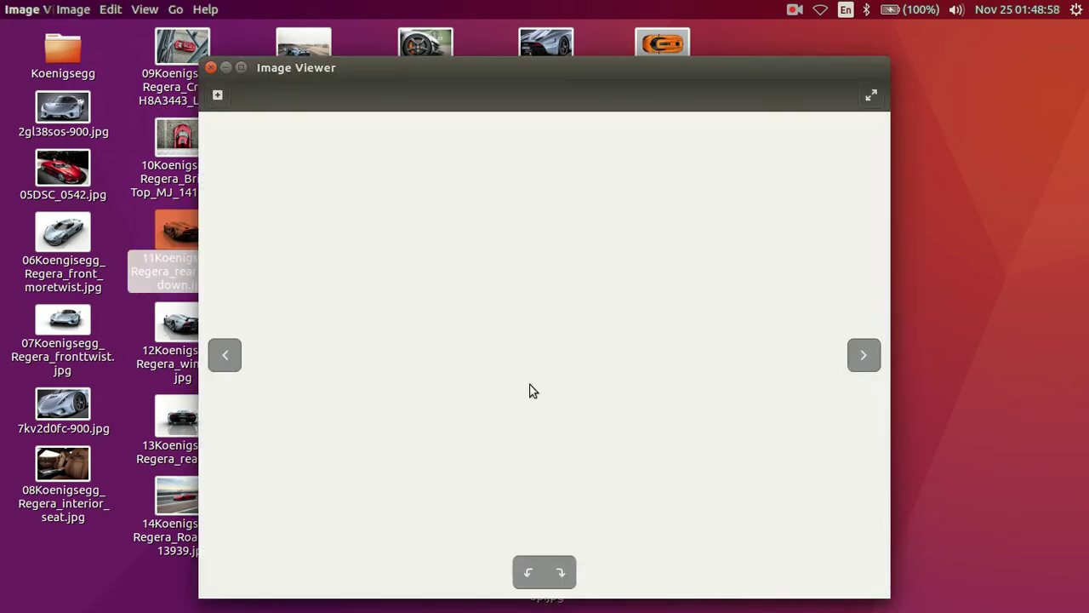
scroll(499, 391, up, 2)
scroll(470, 407, up, 2)
scroll(593, 385, up, 2)
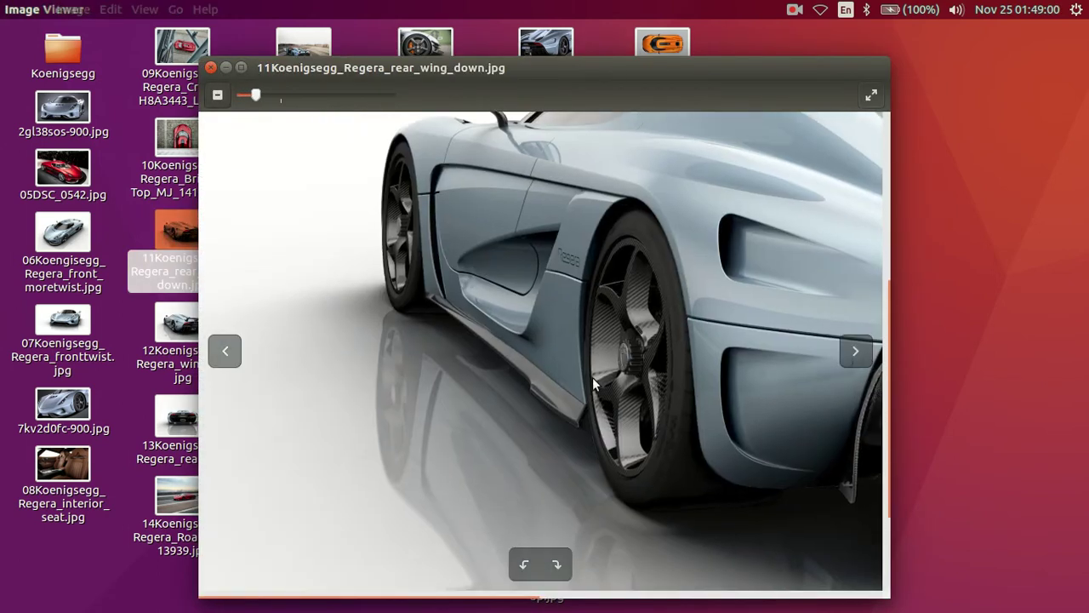
scroll(593, 385, up, 2)
scroll(468, 261, up, 1)
mouse_move(434, 283)
mouse_down()
mouse_move(491, 320)
mouse_move(455, 273)
mouse_up()
scroll(455, 273, up, 1)
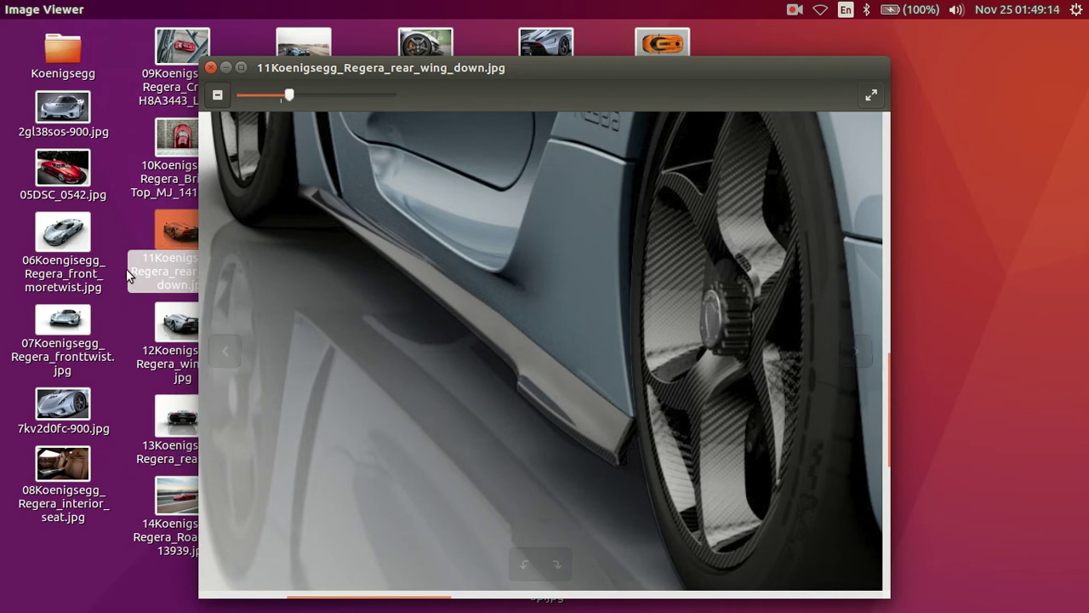
click(12, 222)
mouse_move(376, 341)
middle_down()
mouse_move(253, 326)
mouse_move(304, 280)
mouse_move(435, 345)
mouse_move(418, 357)
mouse_move(2, 296)
middle_up()
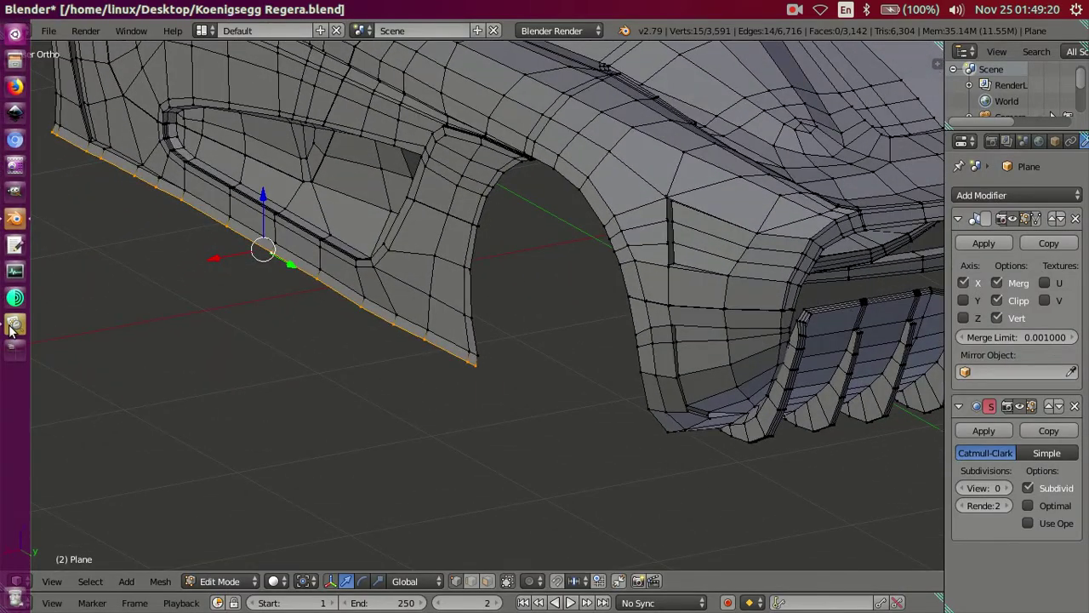
click(11, 328)
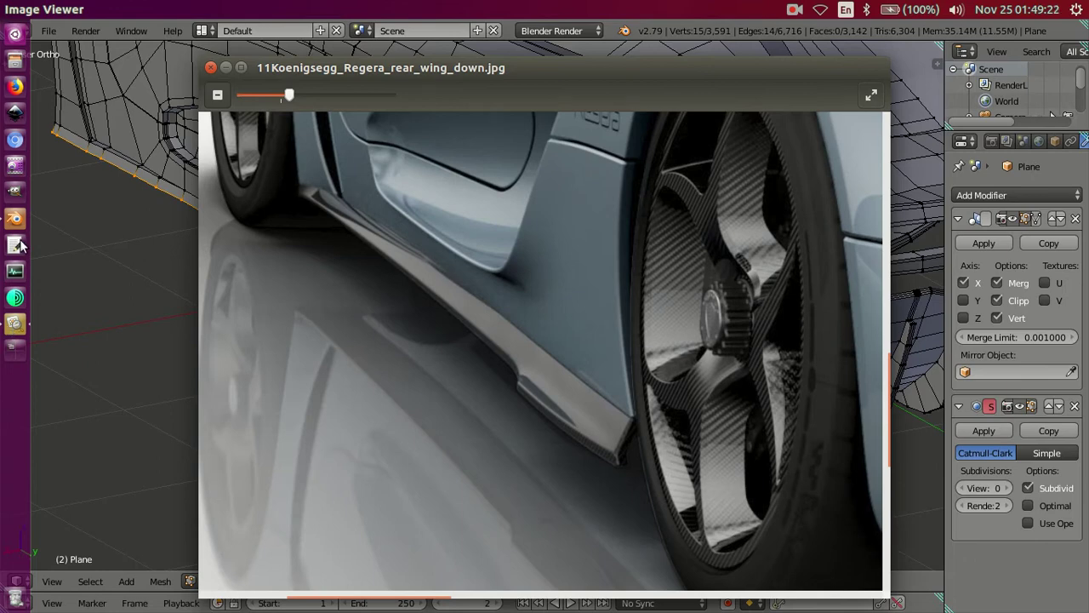
click(29, 222)
mouse_move(176, 318)
middle_down()
mouse_move(210, 333)
mouse_move(2, 406)
middle_up()
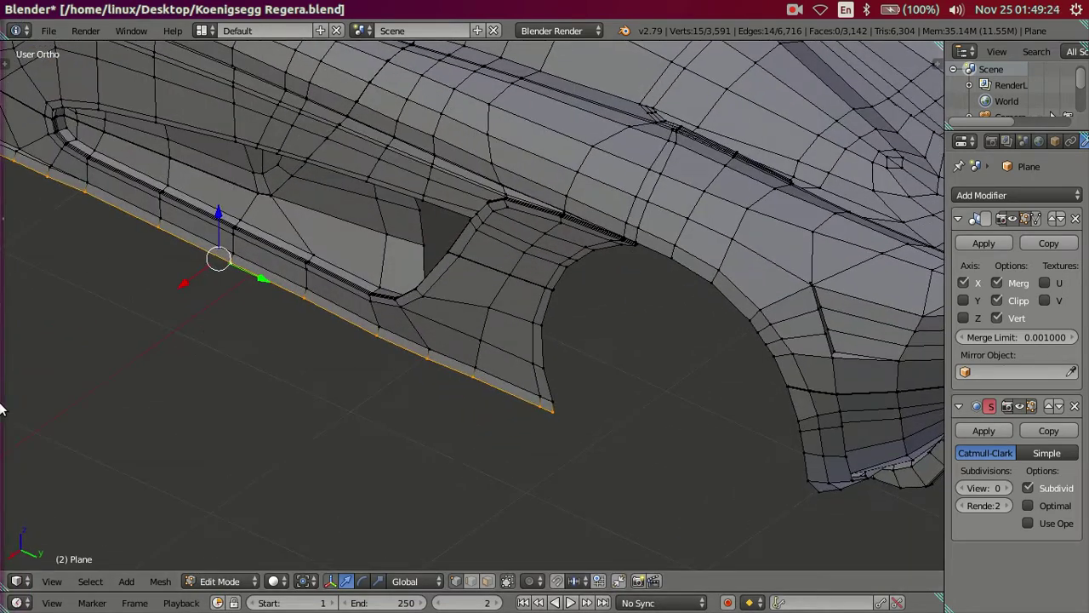
click(12, 327)
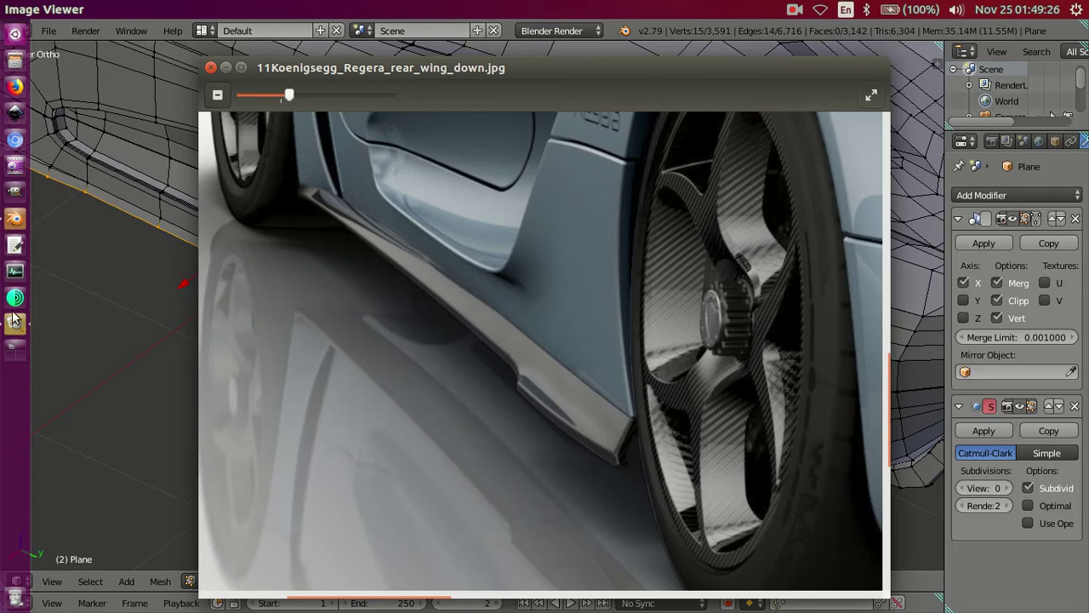
click(13, 219)
mouse_move(457, 381)
middle_down()
mouse_move(445, 401)
mouse_move(436, 394)
middle_up()
scroll(436, 394, up, 1)
middle_drag(409, 335, 385, 318)
right_click(383, 317)
ctrl+right_click(510, 421)
middle_drag(510, 421, 463, 420)
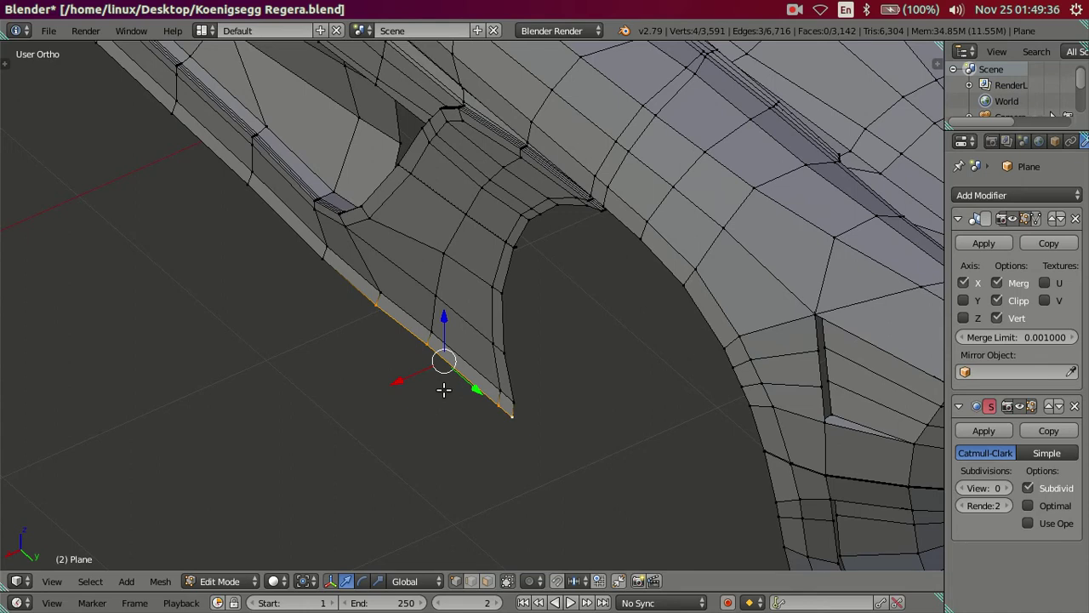
Step: Extrude the skirt's end edges and shift them along X and then Z
right_click(424, 349)
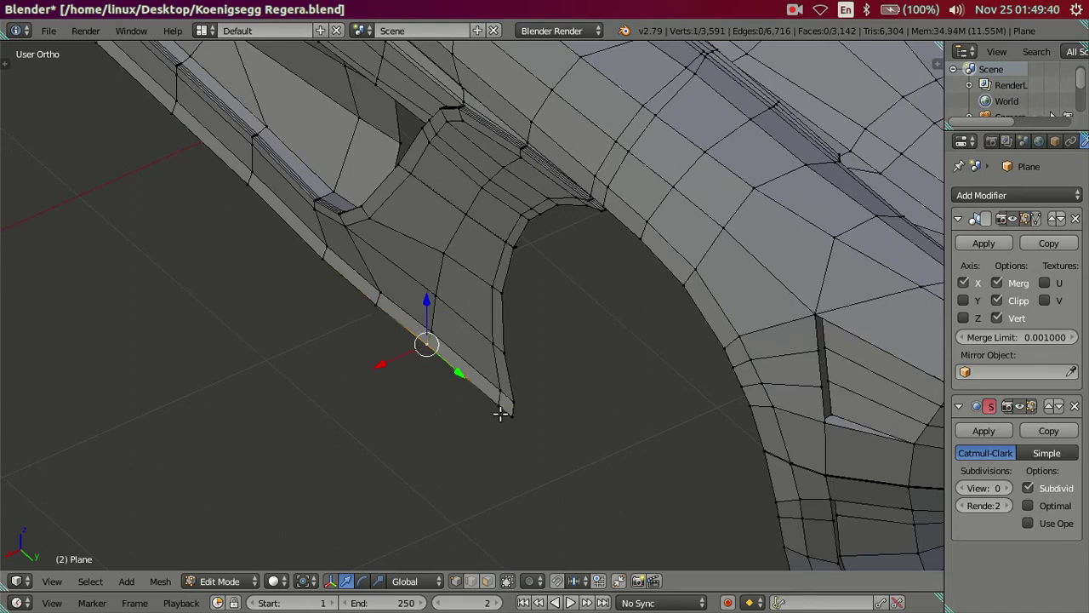
ctrl+right_click(512, 419)
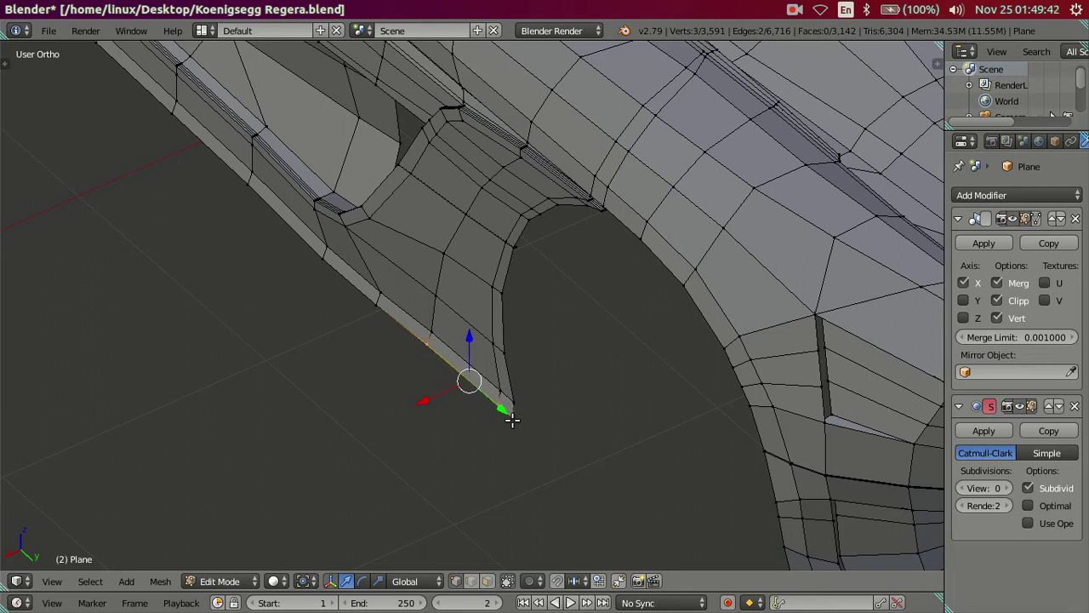
key(e)
right_click(431, 406)
key(g)
key(x)
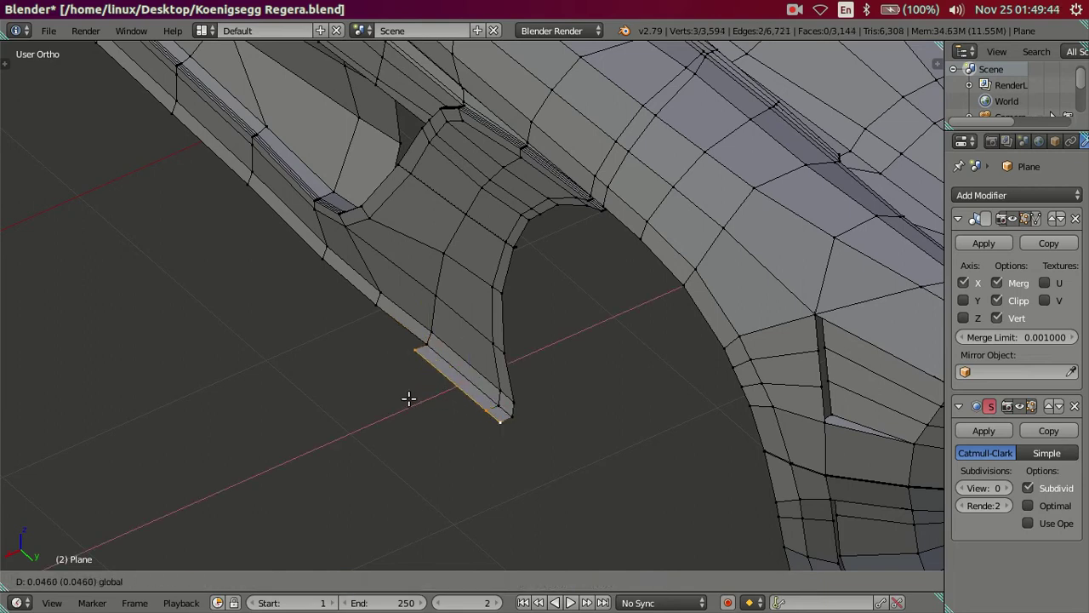
click(418, 398)
key(g)
key(z)
click(436, 343)
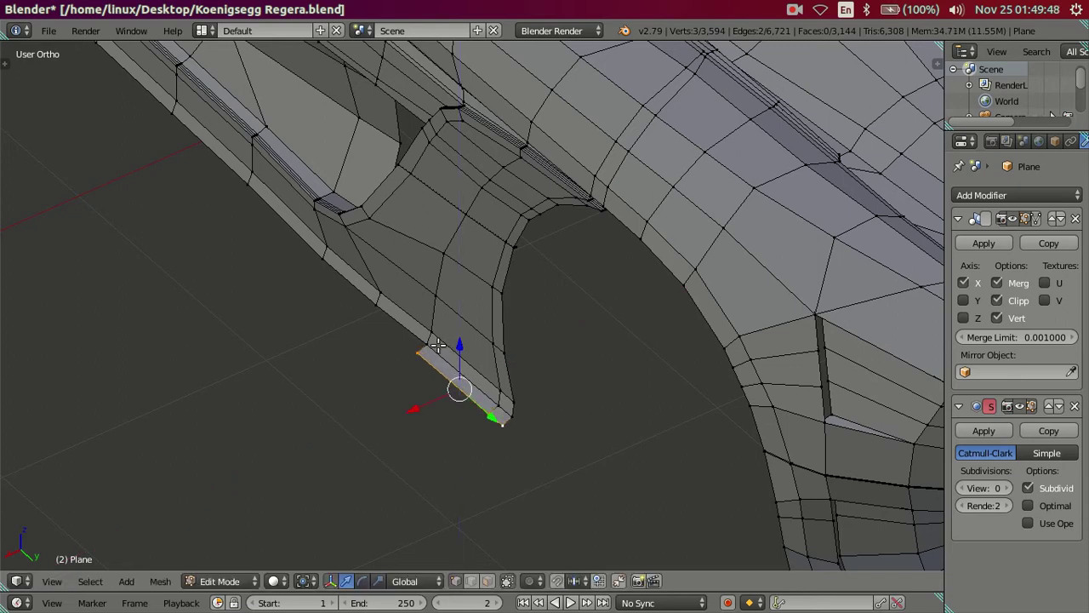
Step: Fill a face between the skirt end edges at the arch
right_click(383, 307)
shift+right_click(406, 343)
key(f)
mouse_move(431, 382)
middle_down()
mouse_move(479, 304)
mouse_move(579, 412)
middle_up()
Step: Extrude the skirt's bottom edge loop, lower it slightly, and return to Object Mode
alt+right_click(482, 304)
key(e)
right_click(362, 361)
drag(251, 238, 256, 247)
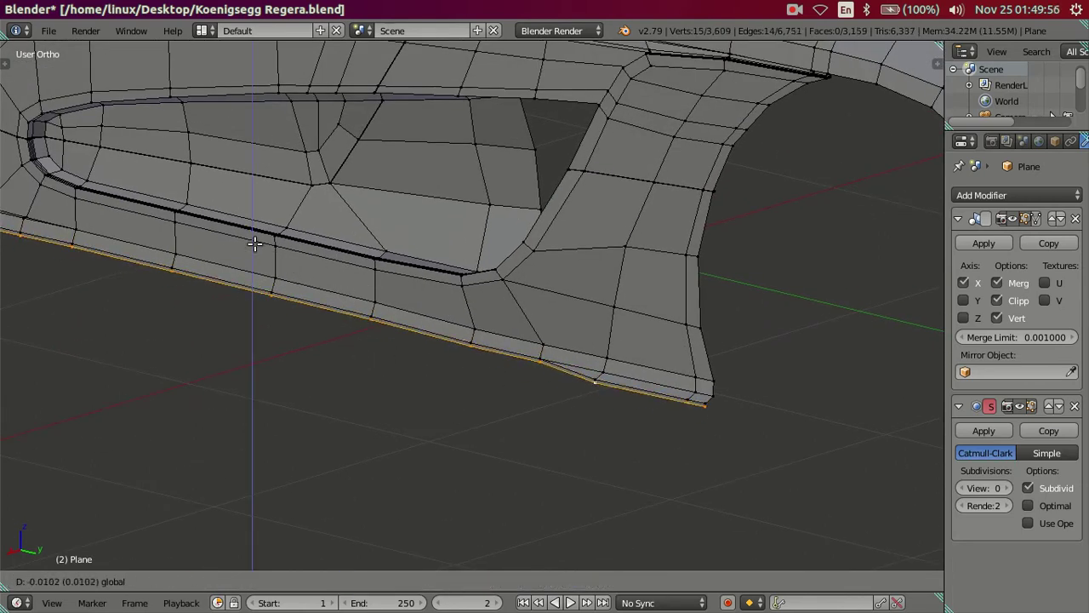
click(256, 247)
mouse_move(256, 247)
middle_down()
mouse_move(615, 440)
mouse_move(541, 403)
middle_up()
middle_drag(594, 360, 579, 367)
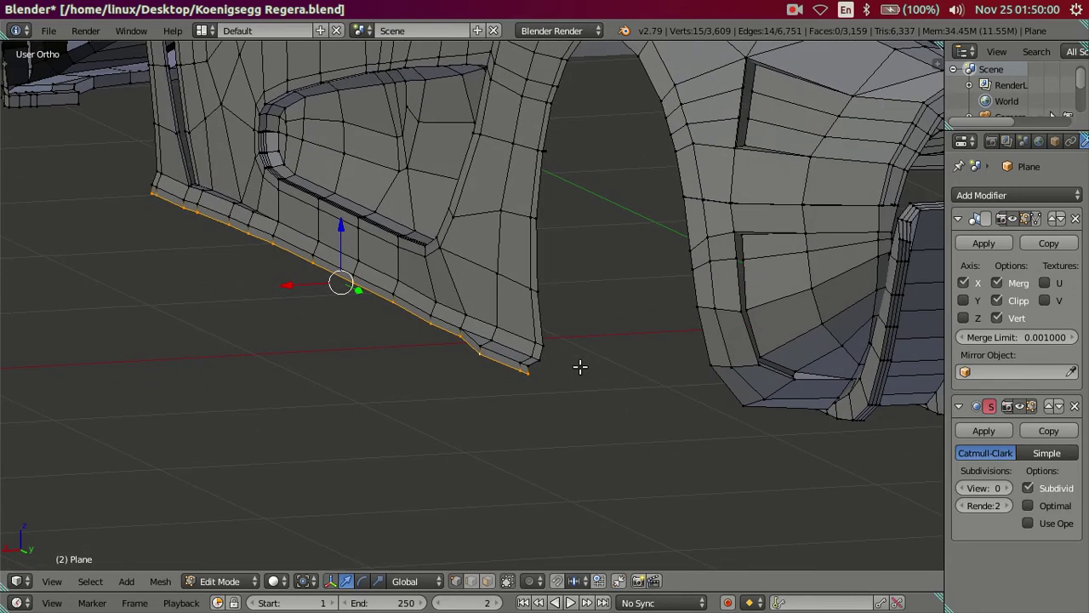
key(g)
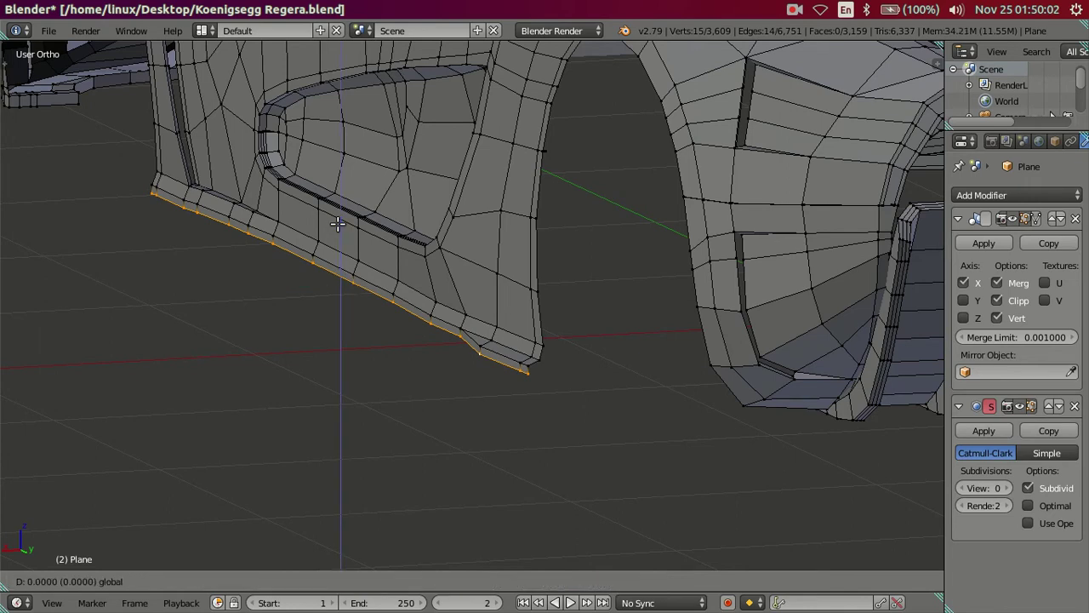
click(340, 224)
shift+middle_drag(387, 300, 333, 278)
scroll(469, 360, up, 3)
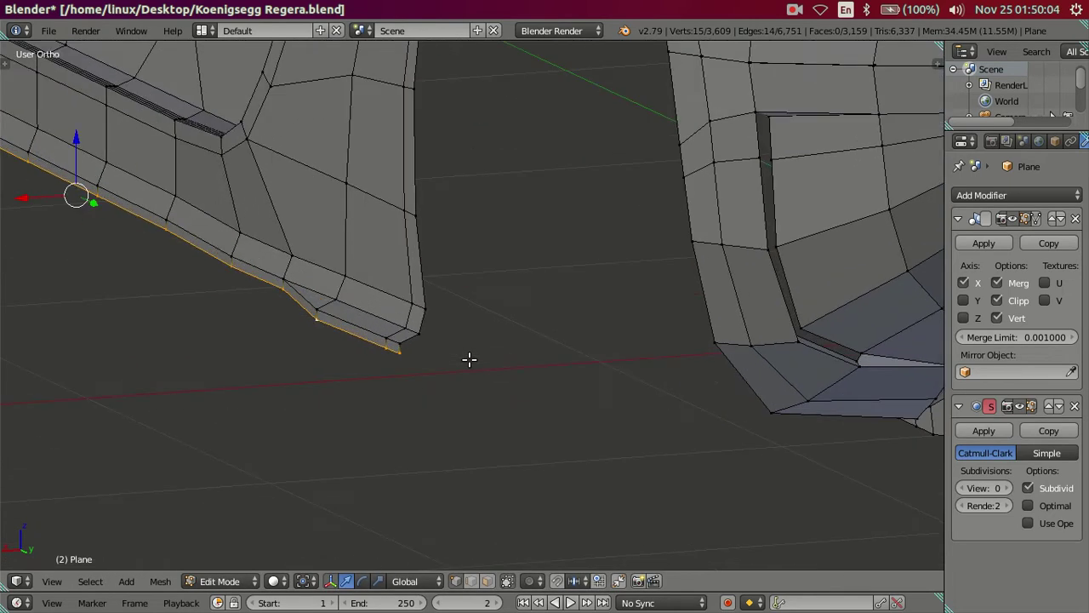
middle_drag(409, 338, 449, 361)
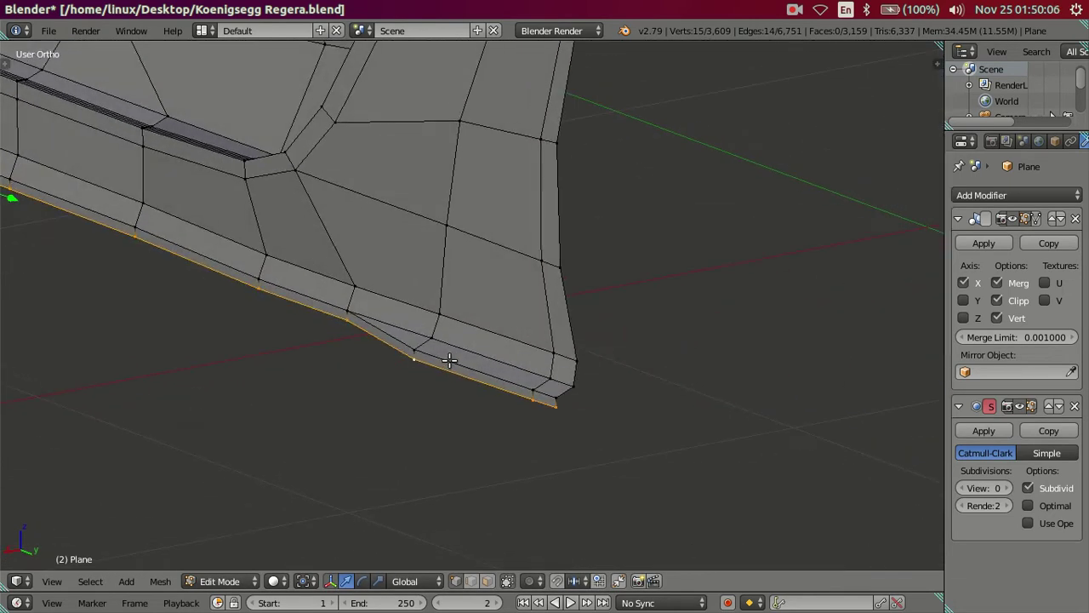
scroll(556, 414, down, 5)
key(Tab)
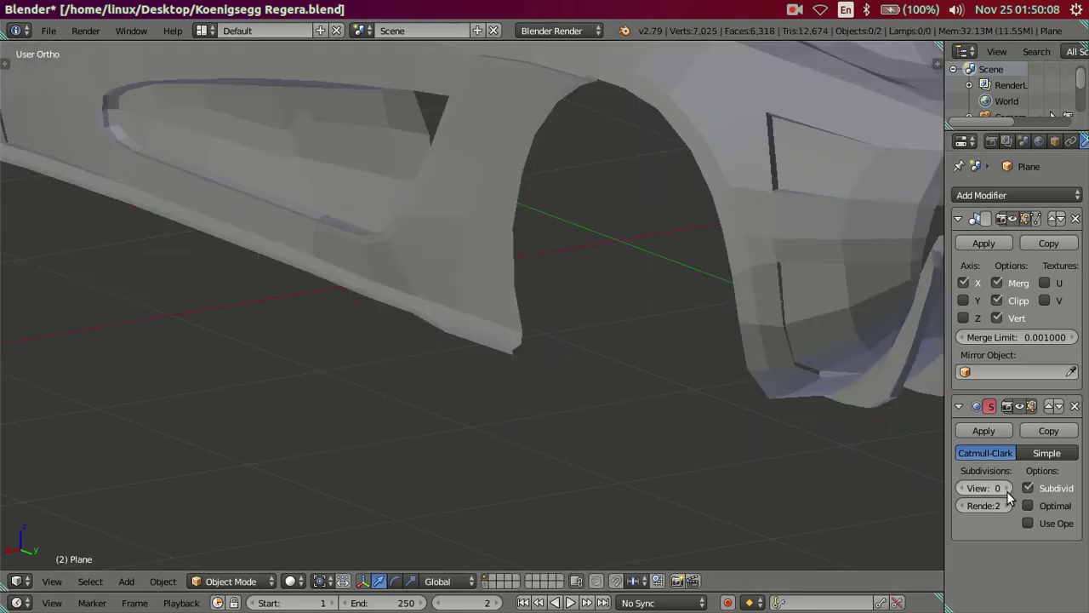
Step: Set the viewport subdivision level to 2
click(1007, 492)
key(ctrl+2)
mouse_move(437, 376)
middle_down()
mouse_move(567, 354)
mouse_move(607, 325)
mouse_move(612, 312)
mouse_move(516, 244)
middle_up()
Step: In Edit Mode, select the sill's horizontal edge loop with subdivision preview off
key(Tab)
key(a)
alt+right_click(458, 255)
alt+shift+right_click(154, 268)
alt+shift+right_click(72, 273)
middle_drag(85, 277, 202, 304)
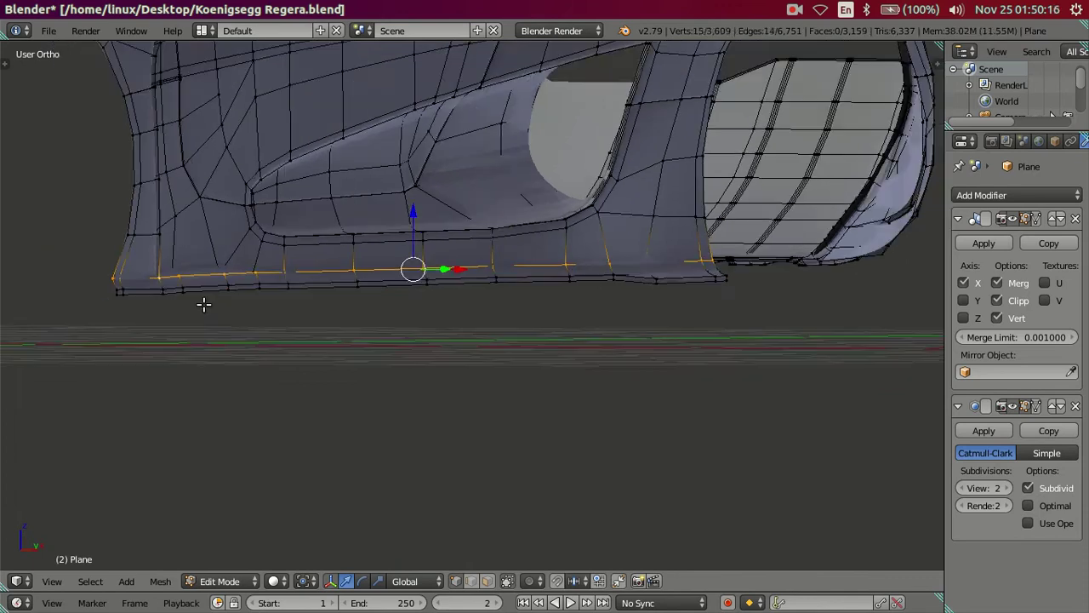
key(ctrl+0)
middle_drag(632, 460, 581, 423)
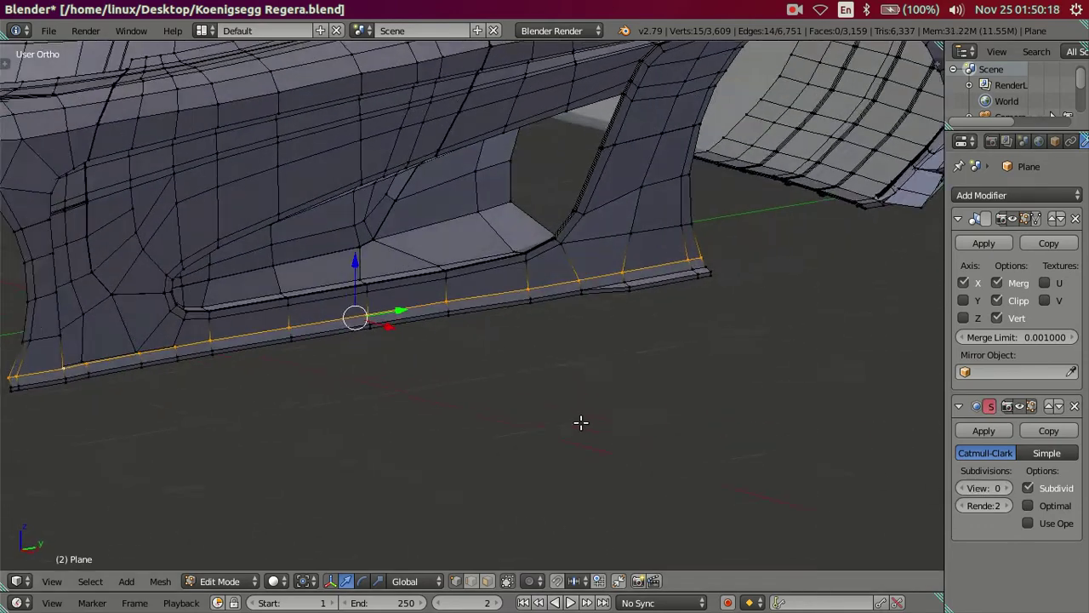
scroll(522, 430, up, 3)
mouse_move(657, 415)
middle_down()
mouse_move(861, 436)
mouse_move(613, 442)
middle_up()
Step: Duplicate the sill loop in place, restore subdivision level 2, and leave Edit Mode
key(shift+d)
right_click(626, 497)
key(a)
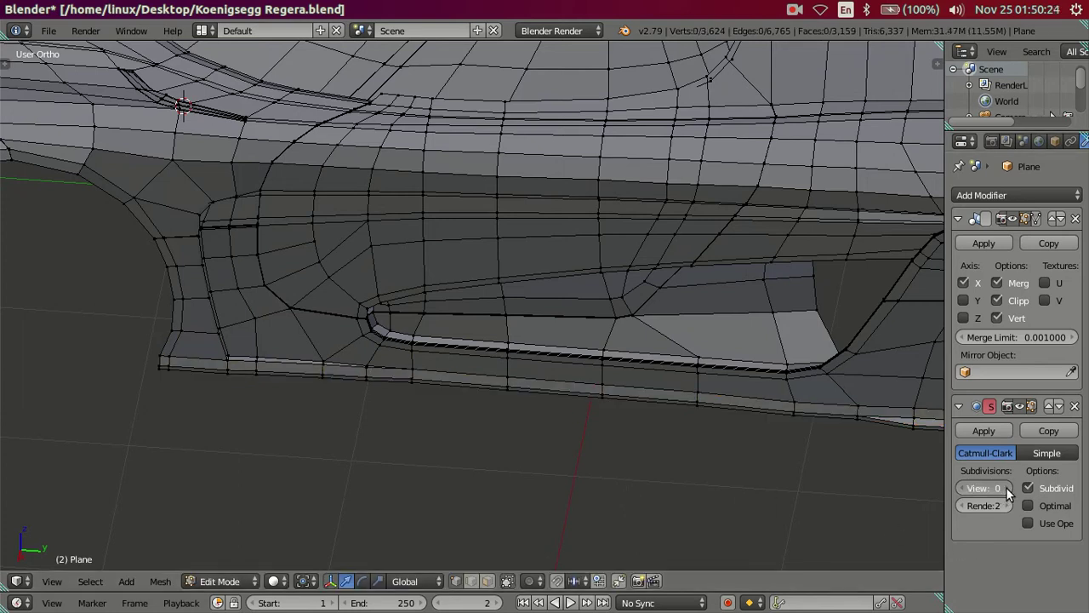
key(ctrl+2)
mouse_move(600, 416)
middle_down()
mouse_move(537, 423)
mouse_move(582, 401)
mouse_move(584, 417)
mouse_move(609, 372)
mouse_move(639, 382)
mouse_move(632, 389)
mouse_move(676, 377)
mouse_move(551, 348)
mouse_move(517, 377)
mouse_move(559, 381)
middle_up()
key(Tab)
scroll(678, 442, up, 2)
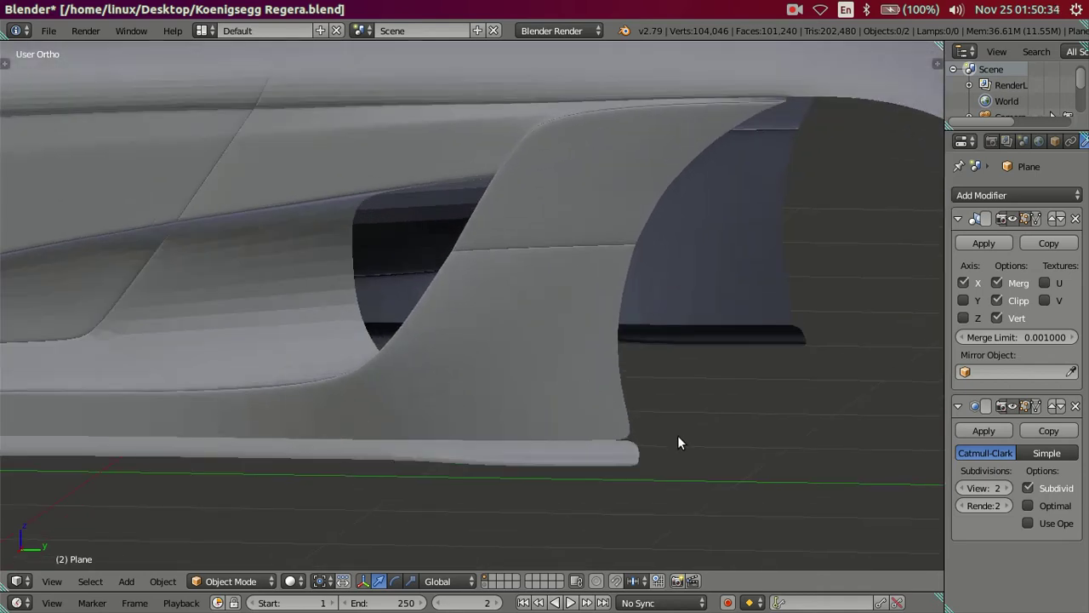
scroll(576, 389, up, 2)
scroll(581, 423, up, 2)
scroll(600, 441, up, 1)
key(Tab)
scroll(600, 442, up, 1)
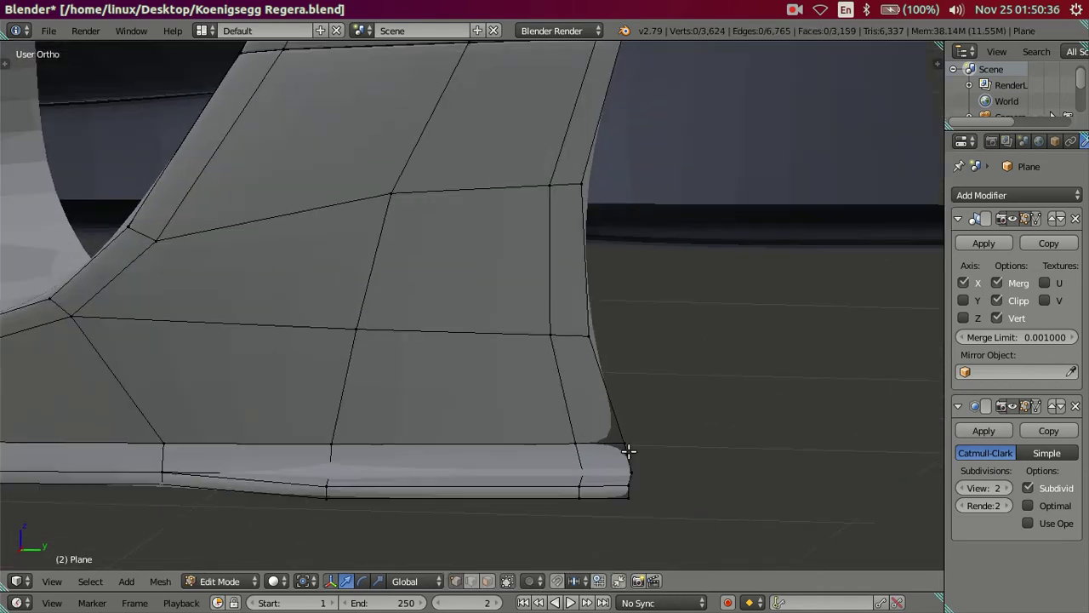
key(ctrl+r)
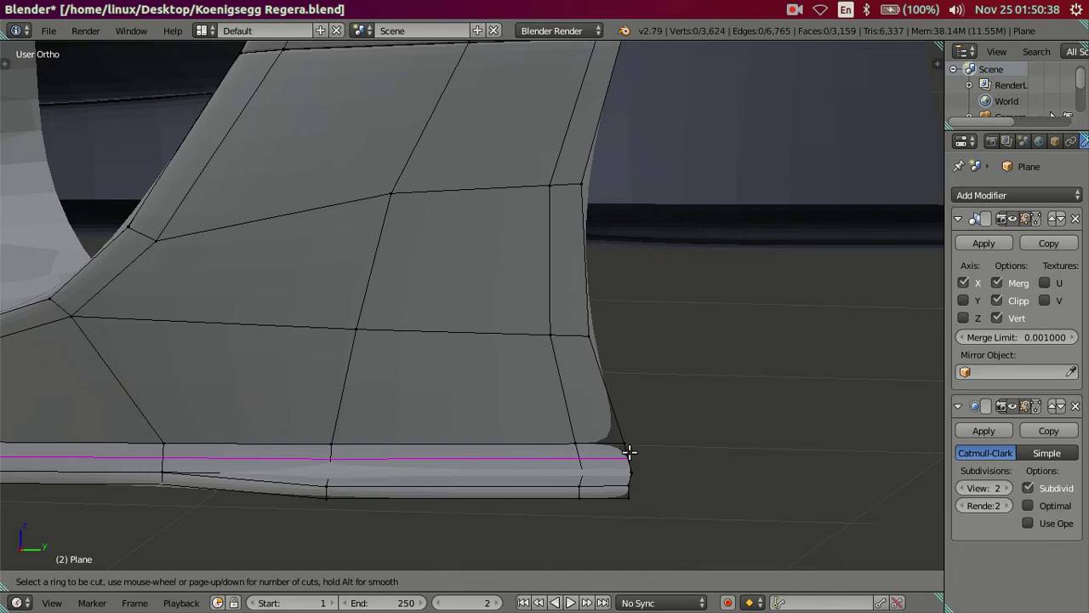
click(629, 452)
right_click(633, 443)
key(ctrl+z)
key(ctrl+r)
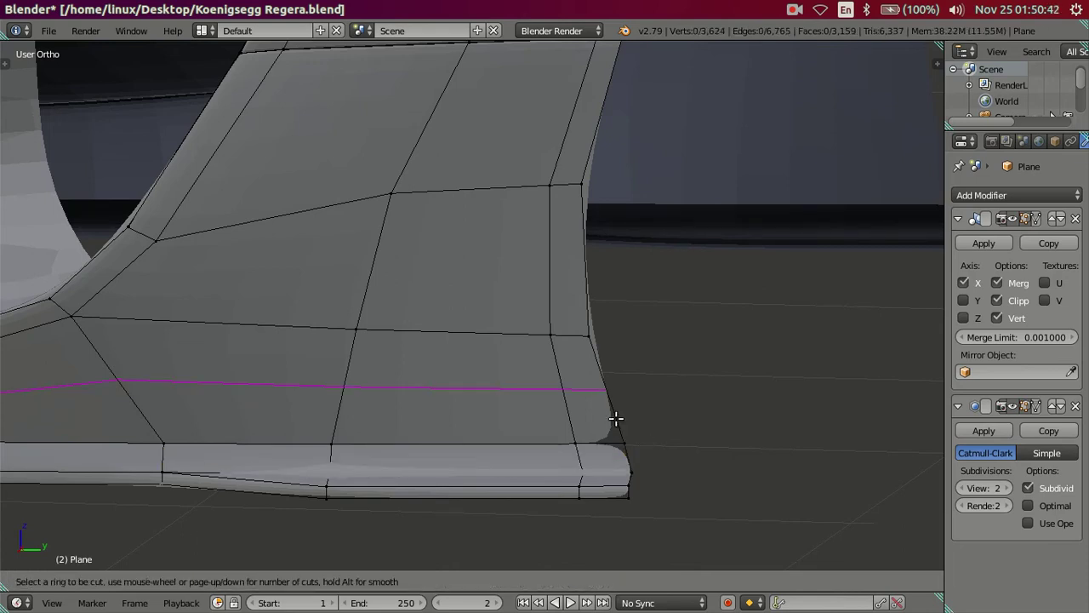
click(623, 419)
right_click(630, 425)
key(ctrl+z)
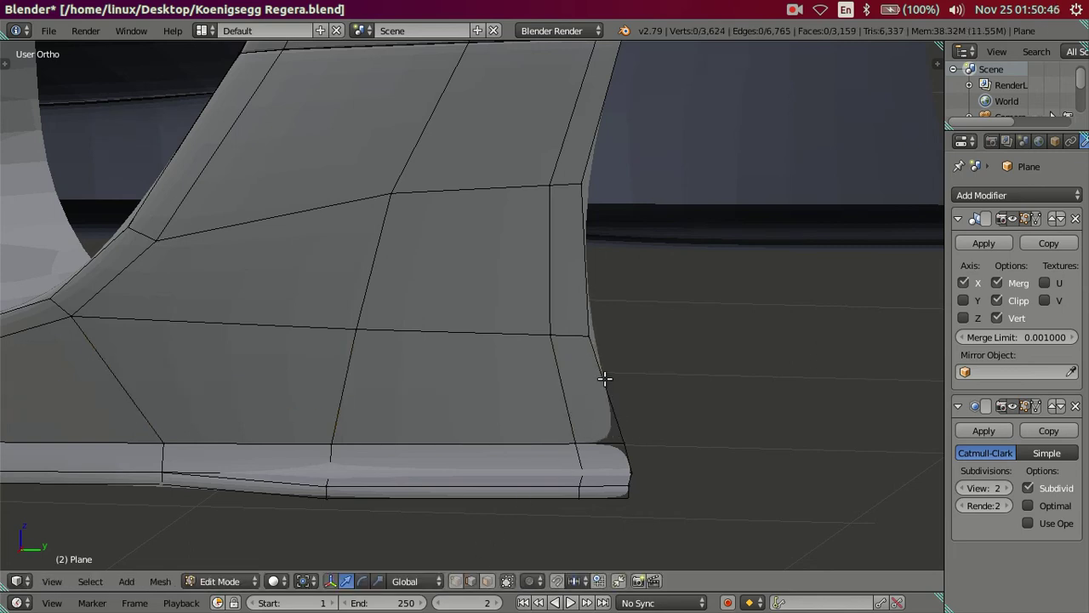
key(ctrl+r)
scroll(604, 379, up, 3)
scroll(604, 379, up, 1)
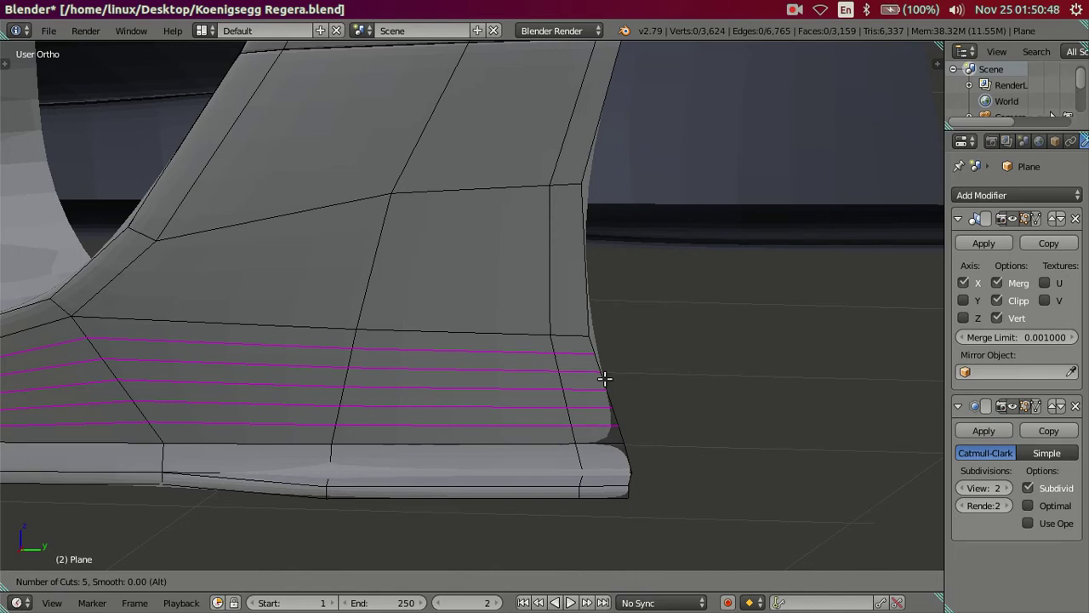
click(605, 379)
right_click(590, 401)
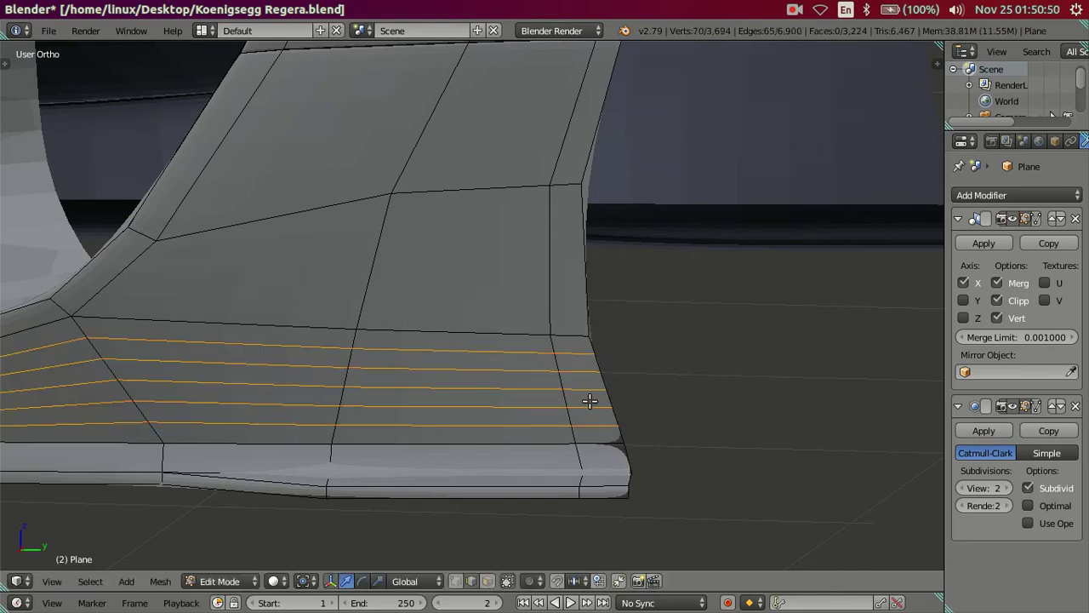
alt+shift+right_click(549, 426)
key(x)
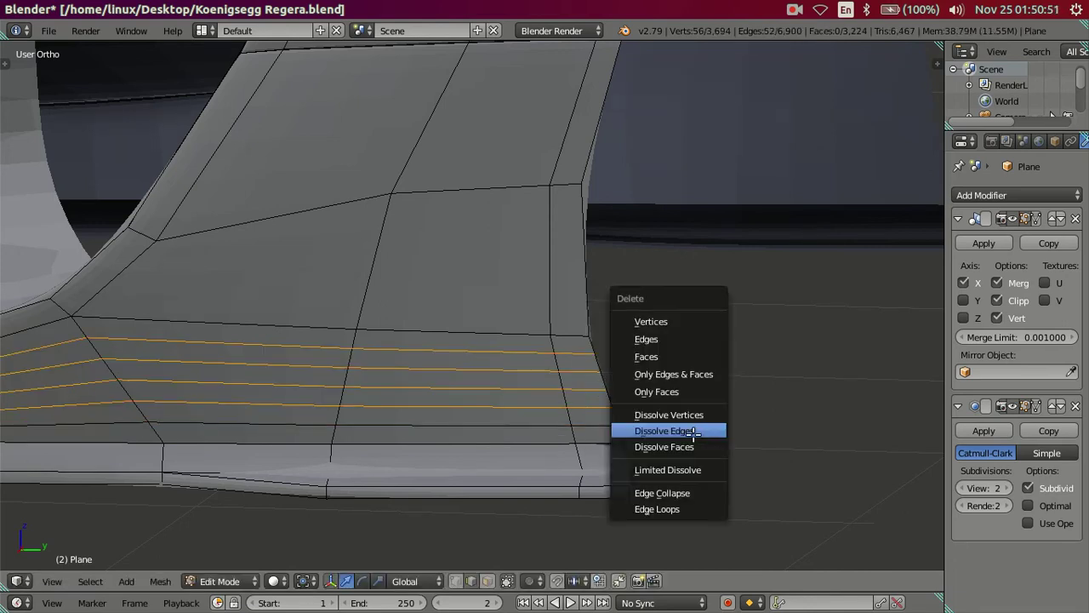
click(693, 432)
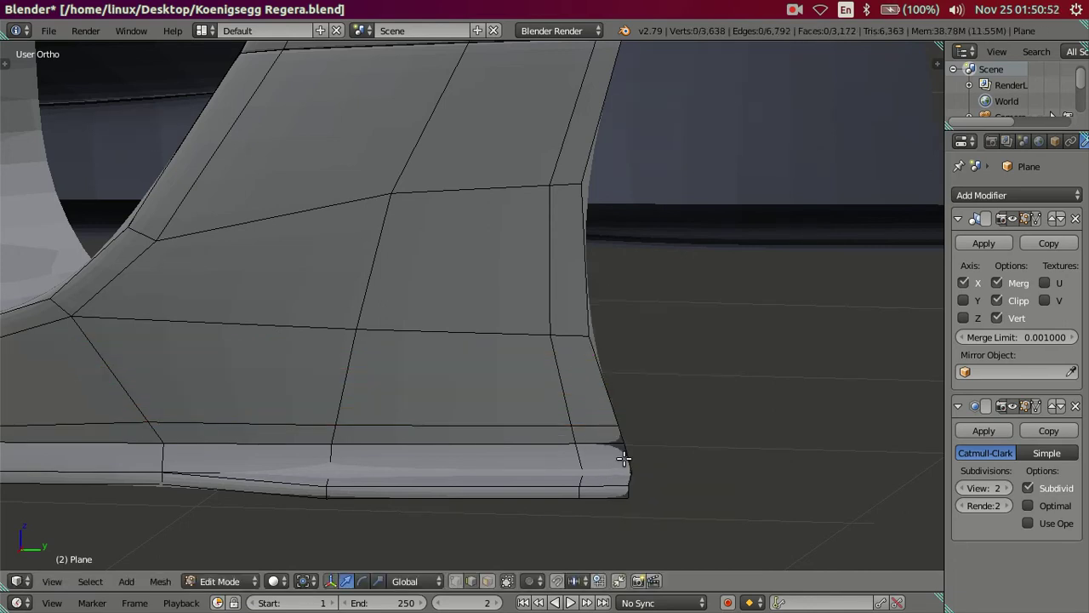
key(ctrl+r)
key(3)
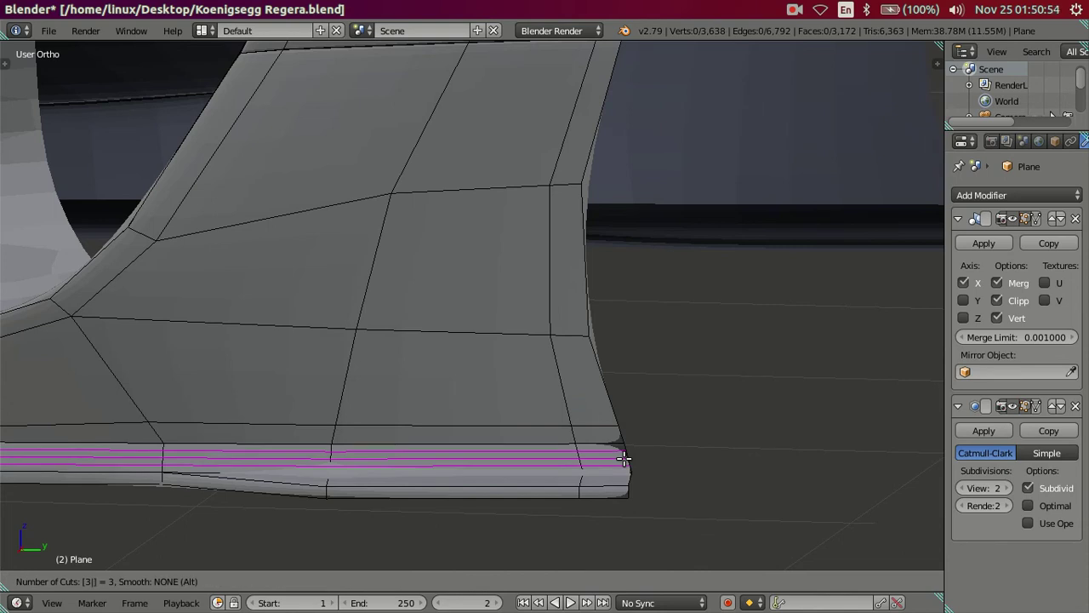
click(624, 460)
right_click(610, 451)
key(x)
click(739, 452)
scroll(707, 452, down, 3)
key(Tab)
Step: Inspect the smoothed car and side intake, then enter Edit Mode at the rear wheel arch
scroll(596, 434, down, 2)
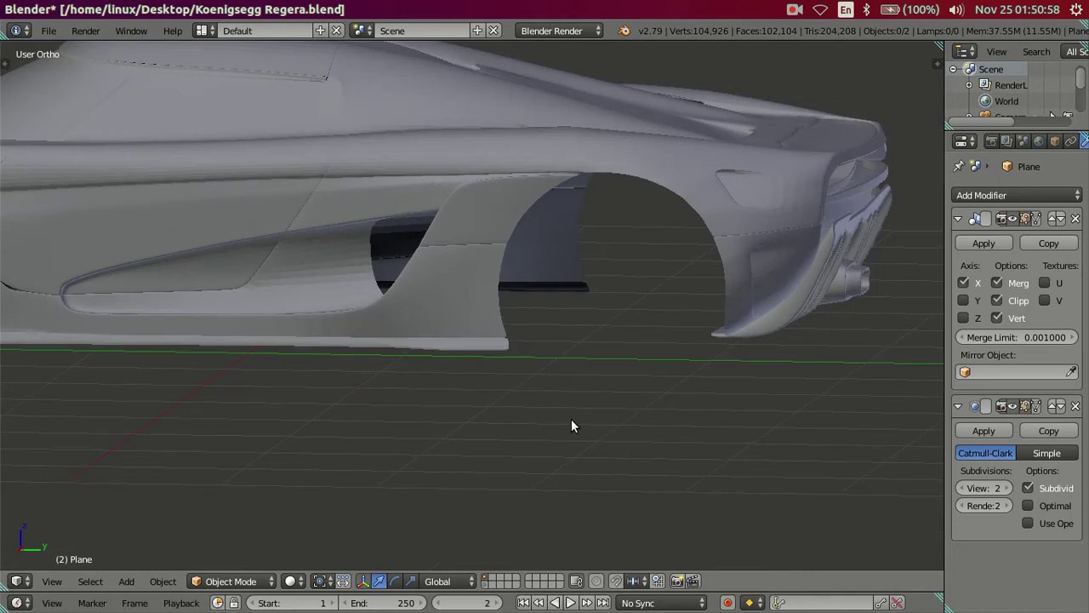
mouse_move(571, 421)
middle_down()
mouse_move(579, 451)
mouse_move(652, 441)
mouse_move(669, 422)
mouse_move(511, 406)
mouse_move(503, 431)
mouse_move(512, 438)
middle_up()
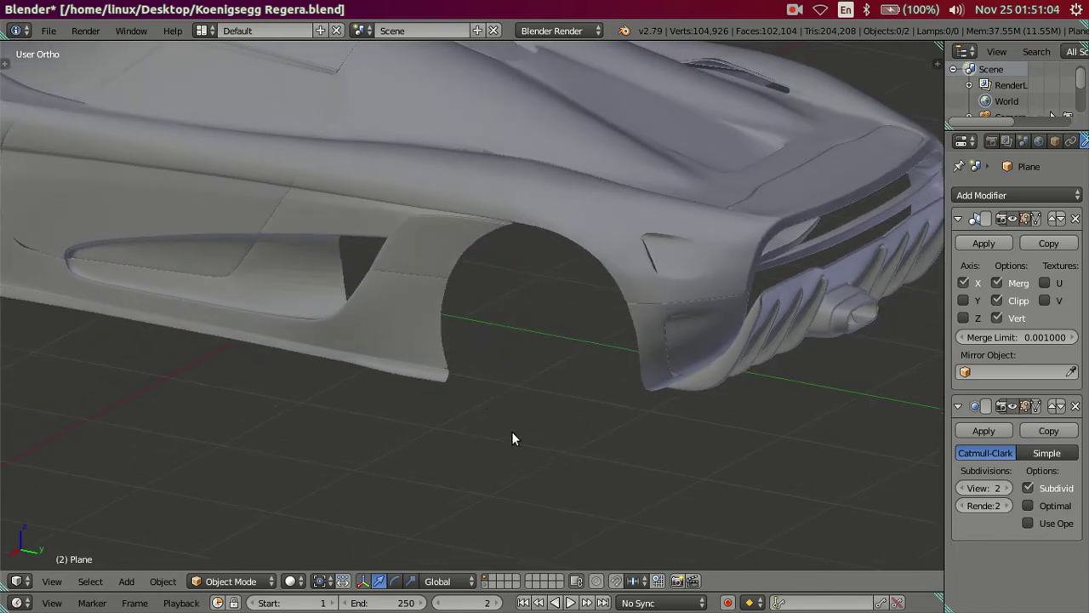
scroll(483, 370, up, 2)
scroll(487, 383, up, 1)
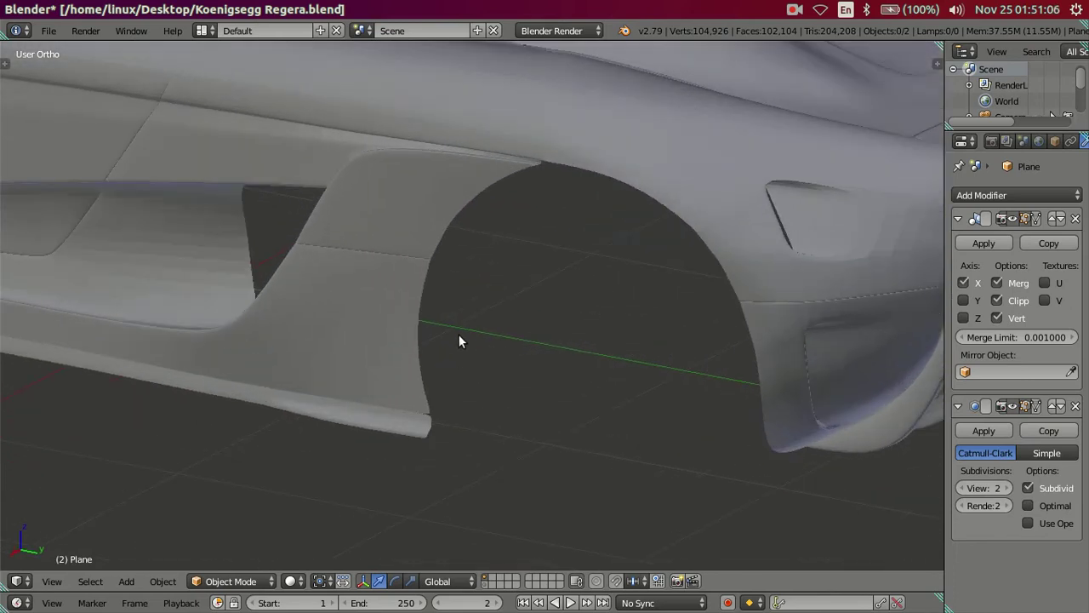
scroll(448, 320, down, 3)
mouse_move(446, 318)
middle_down()
mouse_move(585, 285)
mouse_move(533, 307)
mouse_move(503, 353)
mouse_move(475, 360)
mouse_move(324, 304)
mouse_move(384, 335)
mouse_move(358, 346)
mouse_move(362, 310)
mouse_move(374, 310)
mouse_move(435, 360)
mouse_move(451, 360)
mouse_move(367, 417)
middle_up()
scroll(474, 360, down, 3)
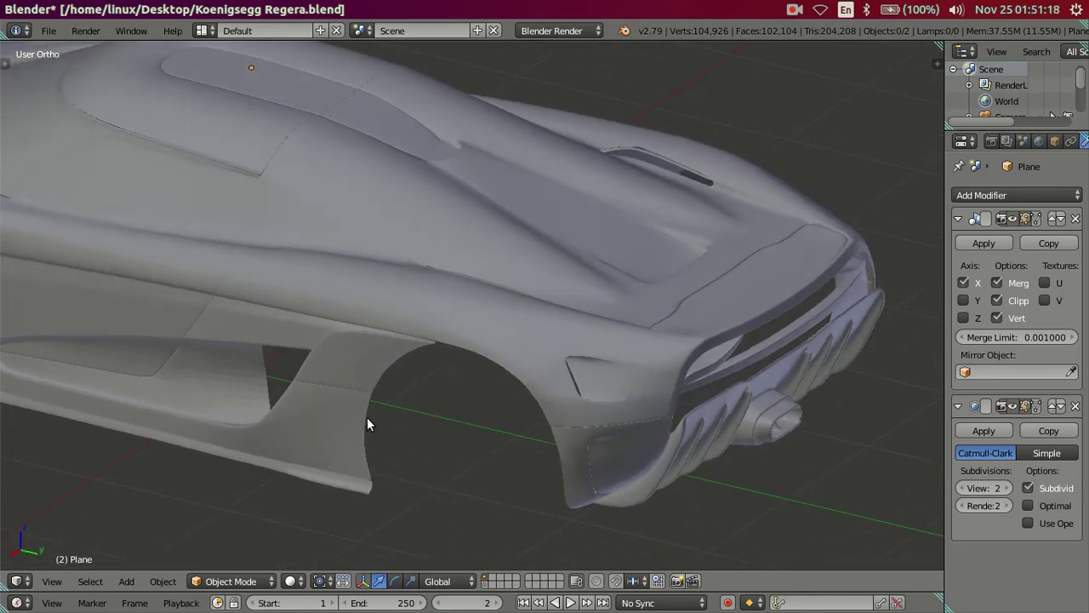
key(Tab)
scroll(417, 383, up, 2)
Step: Select the rim edge loops around both wheel arches
scroll(417, 368, up, 1)
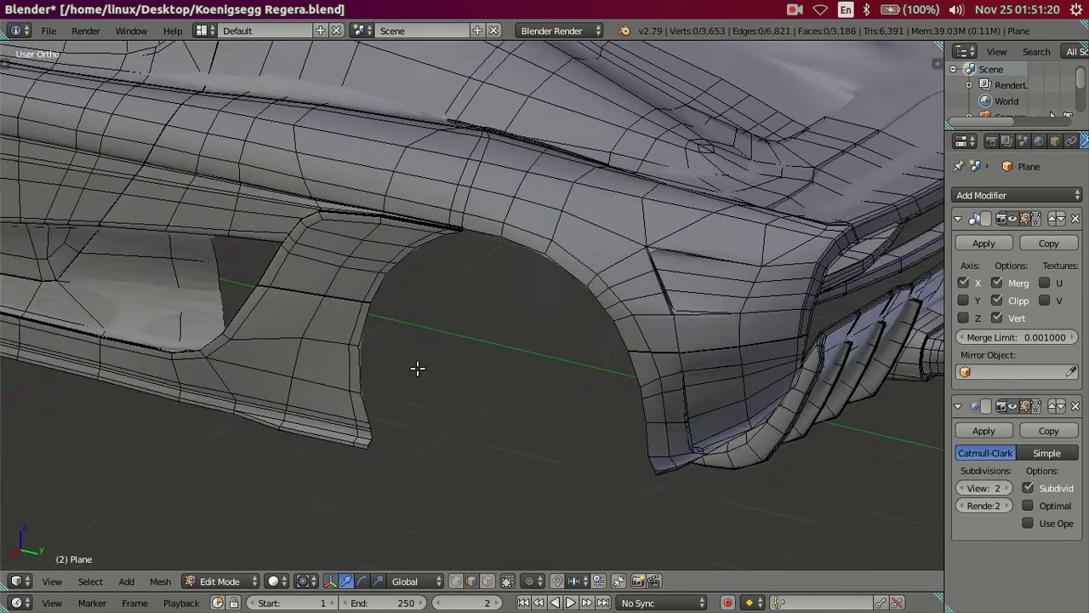
scroll(417, 367, up, 2)
alt+right_click(316, 406)
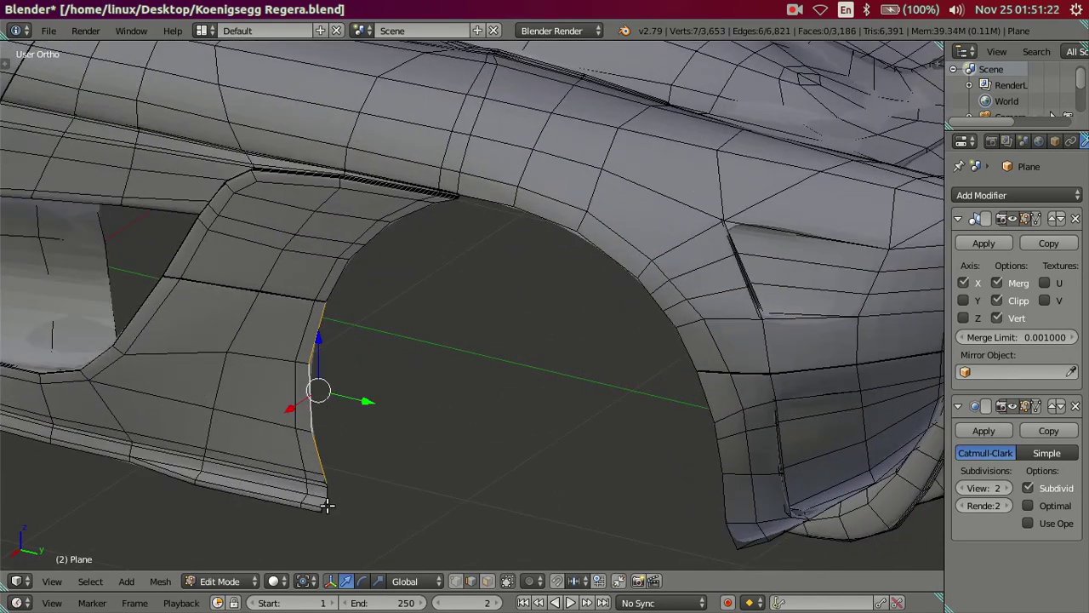
alt+shift+right_click(332, 493)
alt+shift+right_click(367, 253)
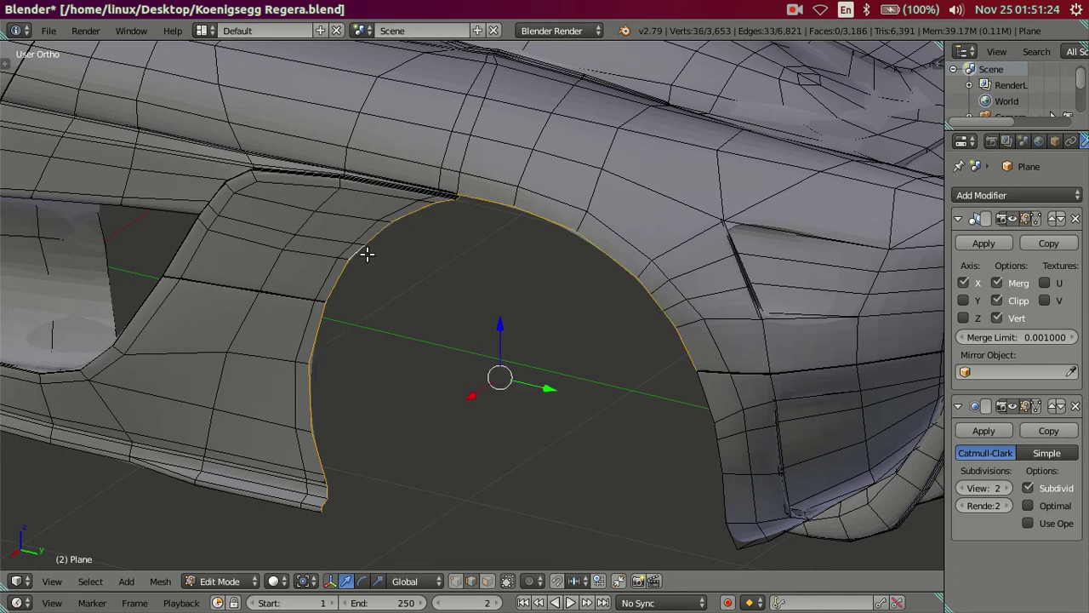
alt+shift+right_click(705, 466)
Step: Orbit and zoom to centre the view on the front wheel arch rim
mouse_move(700, 468)
middle_down()
mouse_move(681, 465)
mouse_move(652, 426)
mouse_move(584, 228)
middle_up()
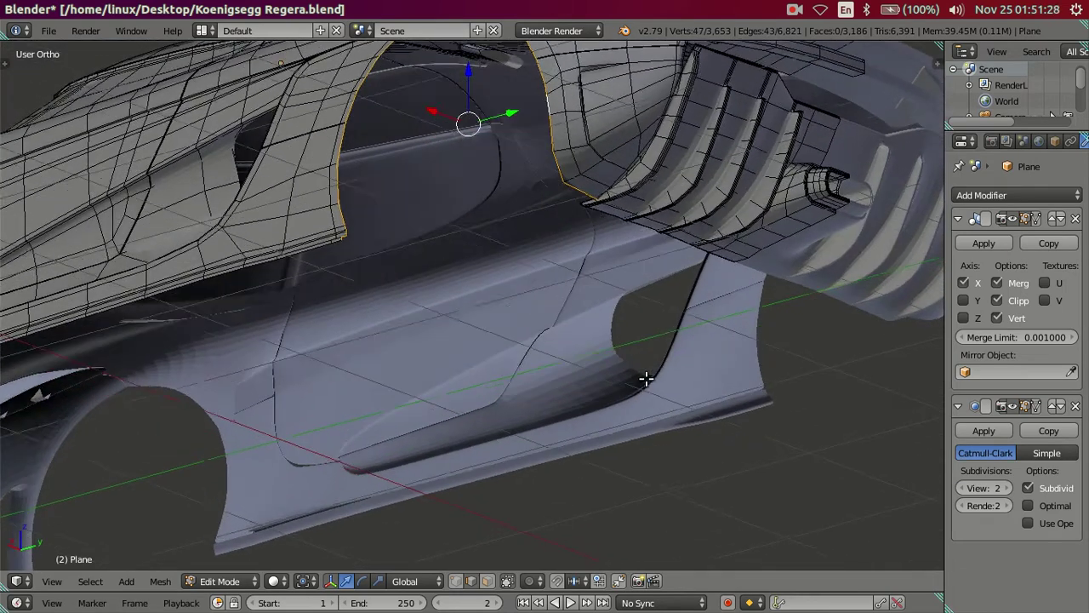
scroll(578, 212, up, 2)
mouse_move(539, 327)
middle_down()
mouse_move(516, 379)
mouse_move(482, 397)
mouse_move(510, 430)
mouse_move(442, 409)
mouse_move(598, 394)
mouse_move(376, 366)
mouse_move(457, 362)
middle_up()
scroll(516, 380, up, 2)
scroll(519, 373, down, 5)
scroll(463, 382, down, 2)
scroll(393, 385, up, 2)
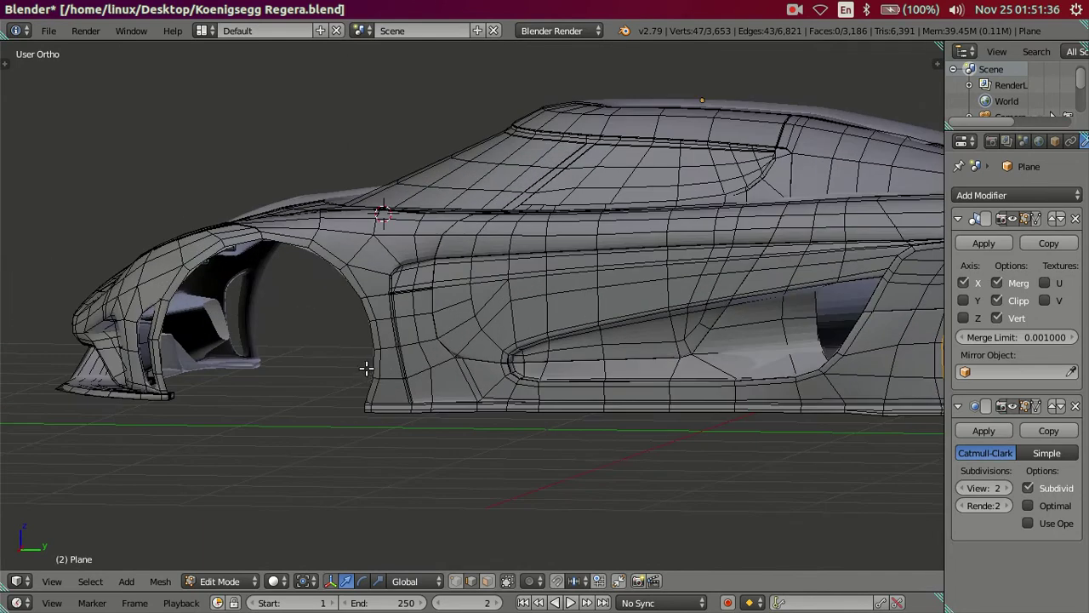
mouse_move(368, 365)
middle_down()
mouse_move(396, 443)
mouse_move(379, 364)
middle_up()
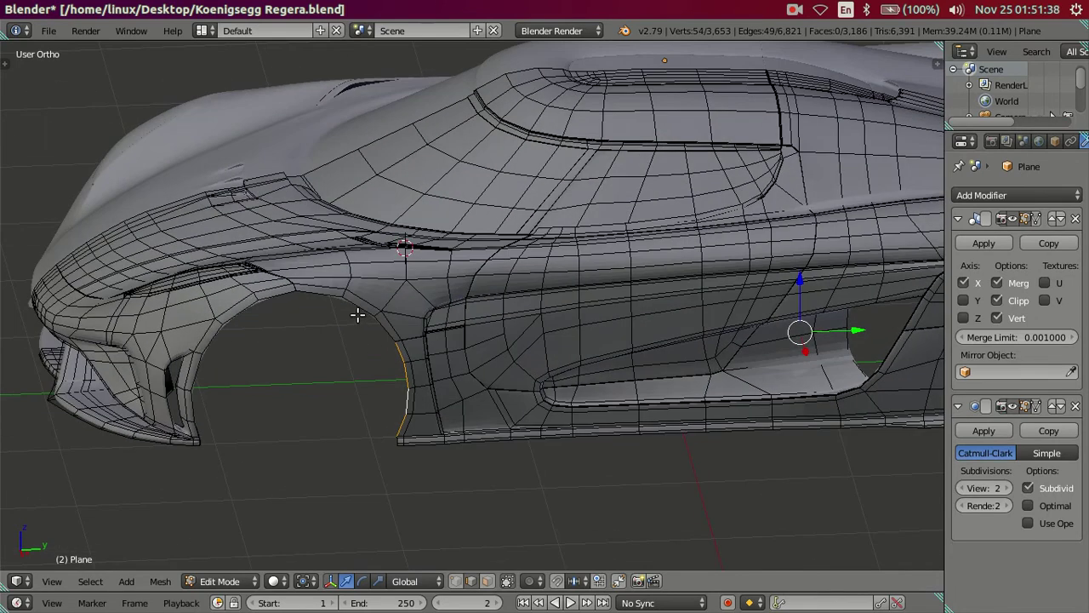
middle_drag(246, 332, 389, 346)
scroll(352, 411, up, 2)
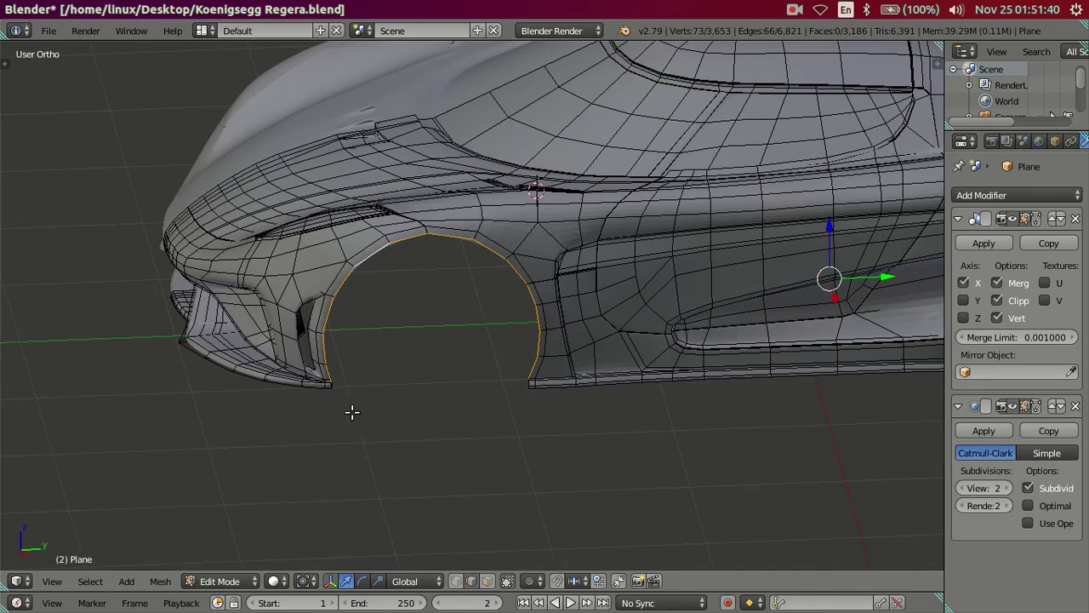
scroll(350, 417, up, 3)
mouse_move(292, 447)
shift+middle_down()
mouse_move(541, 347)
mouse_move(499, 377)
mouse_move(428, 369)
mouse_move(435, 379)
mouse_move(445, 379)
mouse_move(381, 341)
shift+middle_up()
scroll(428, 370, up, 2)
Step: Select the connected fender piece, then deselect everything
right_click(295, 311)
key(l)
key(a)
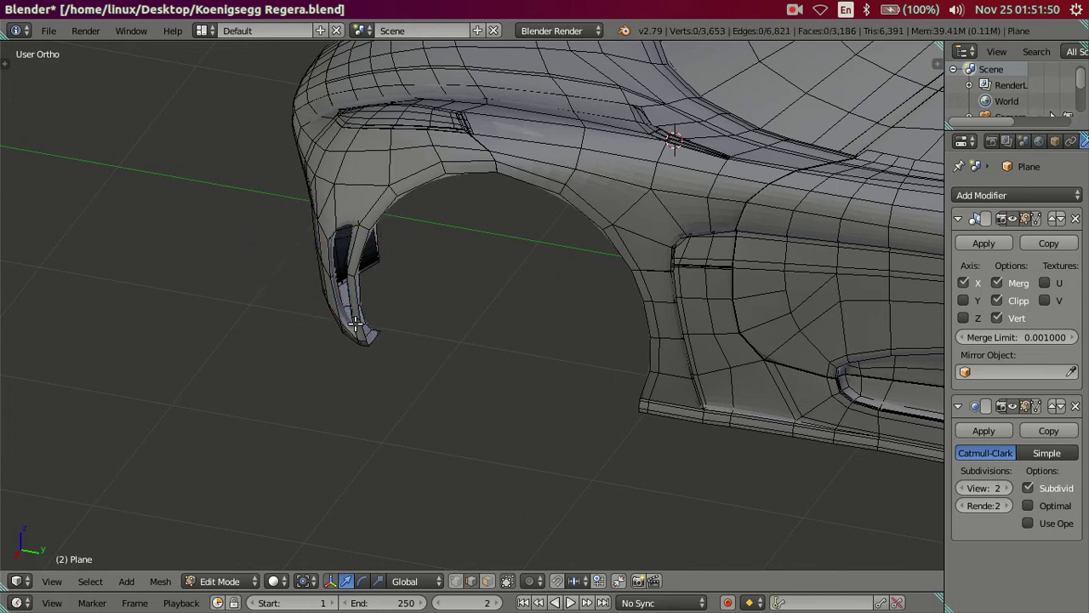
Step: Set the Subdivision Surface View level to 0 to show the raw cage
scroll(392, 349, up, 2)
scroll(376, 342, up, 2)
mouse_move(377, 342)
middle_down()
mouse_move(369, 331)
mouse_move(401, 309)
mouse_move(499, 320)
middle_up()
scroll(401, 309, down, 3)
scroll(497, 319, up, 2)
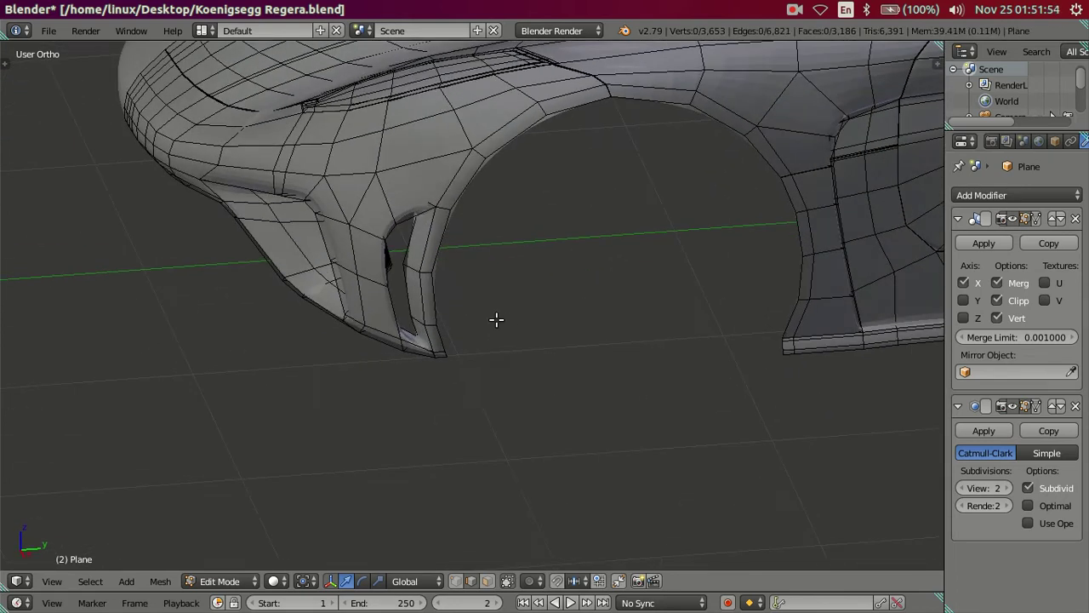
drag(979, 487, 837, 452)
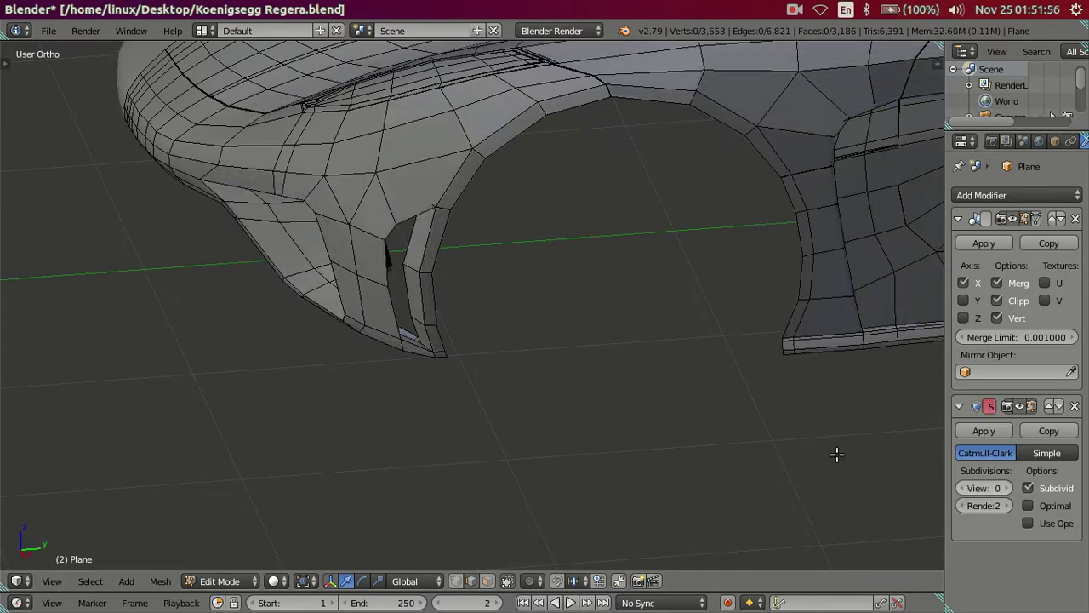
Step: Select the arch rim edge loop, extending it across the top and down the right side
scroll(552, 370, up, 4)
alt+right_click(424, 304)
scroll(645, 313, down, 3)
alt+shift+right_click(681, 163)
alt+shift+right_click(745, 292)
Step: Orbit around the car to inspect the arch selection, the whole side and under the side skirt
mouse_move(698, 291)
middle_down()
mouse_move(690, 302)
mouse_move(747, 331)
mouse_move(620, 321)
mouse_move(480, 338)
mouse_move(333, 303)
mouse_move(481, 364)
mouse_move(410, 380)
middle_up()
scroll(620, 321, up, 4)
scroll(766, 336, down, 4)
scroll(481, 363, up, 3)
scroll(451, 355, up, 2)
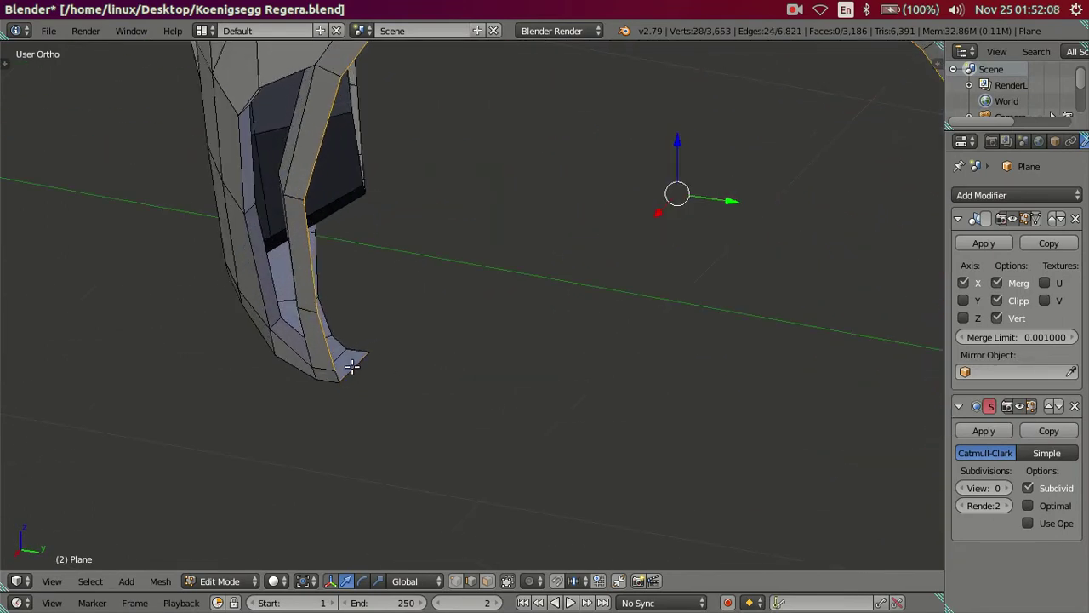
scroll(353, 366, down, 3)
scroll(496, 382, down, 2)
mouse_move(547, 394)
middle_down()
mouse_move(260, 460)
mouse_move(548, 405)
middle_up()
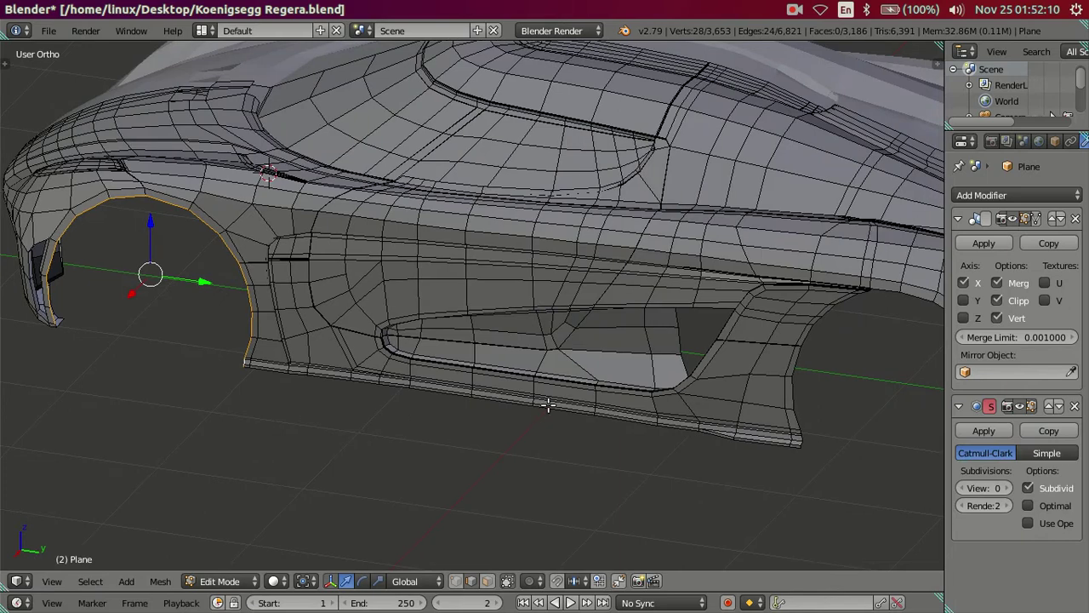
scroll(548, 405, up, 2)
scroll(510, 452, up, 2)
scroll(540, 301, up, 2)
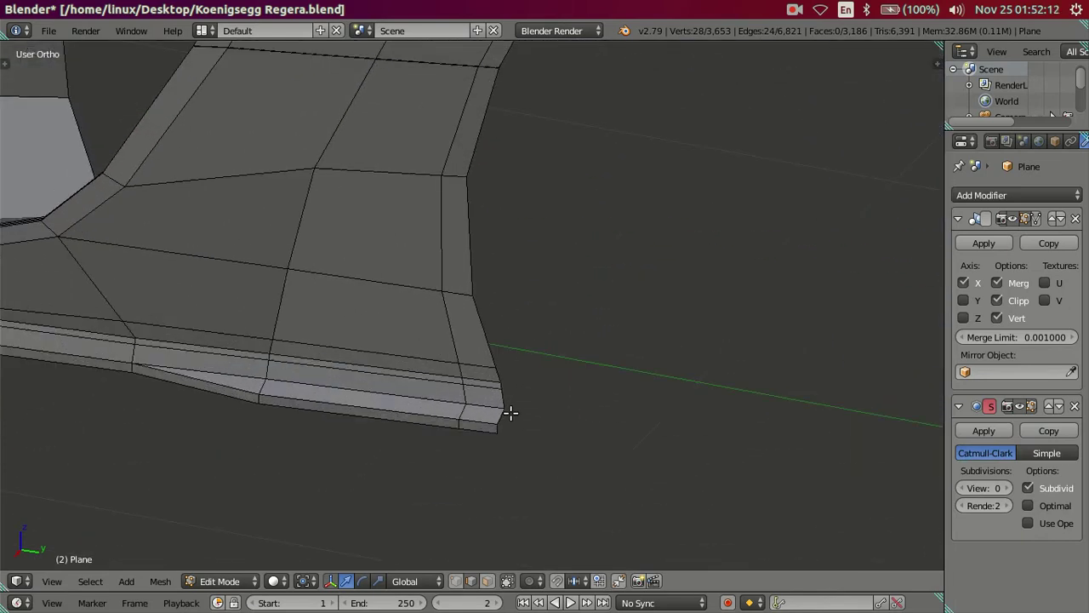
scroll(493, 346, down, 3)
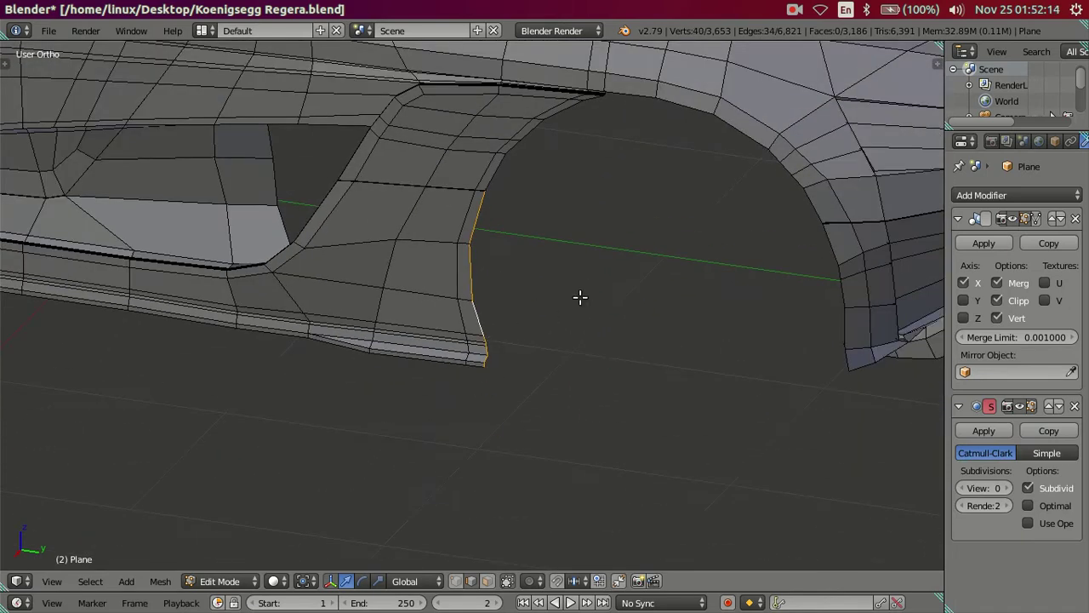
scroll(481, 223, down, 1)
mouse_move(786, 325)
middle_down()
mouse_move(695, 275)
mouse_move(654, 292)
mouse_move(759, 323)
middle_up()
Step: Extrude the arch rim edges and slide the new edges inward along X
middle_drag(418, 277, 366, 266)
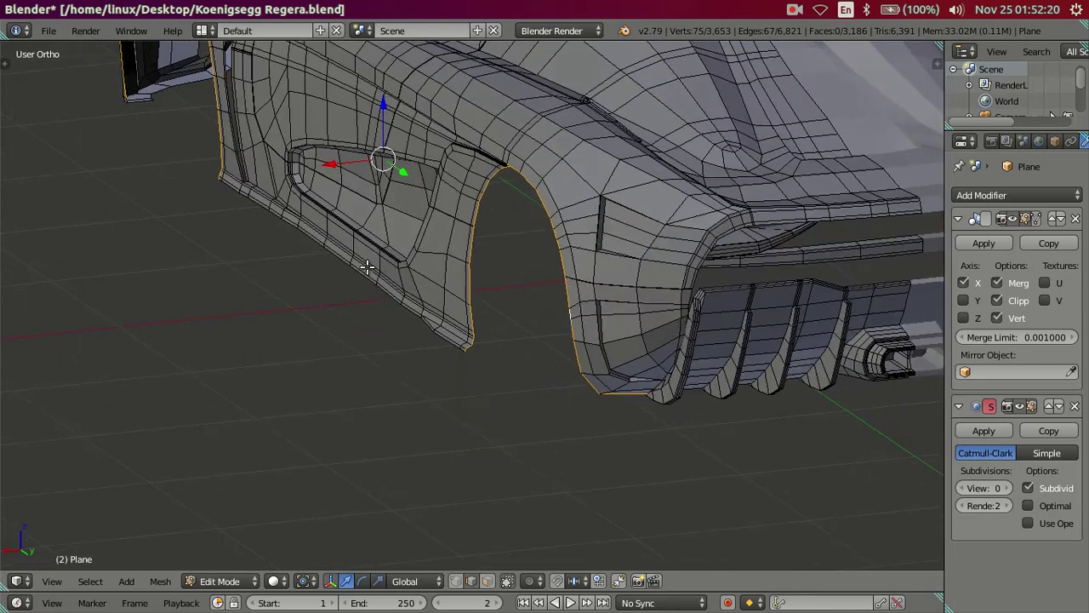
scroll(367, 266, up, 2)
middle_drag(349, 217, 422, 327)
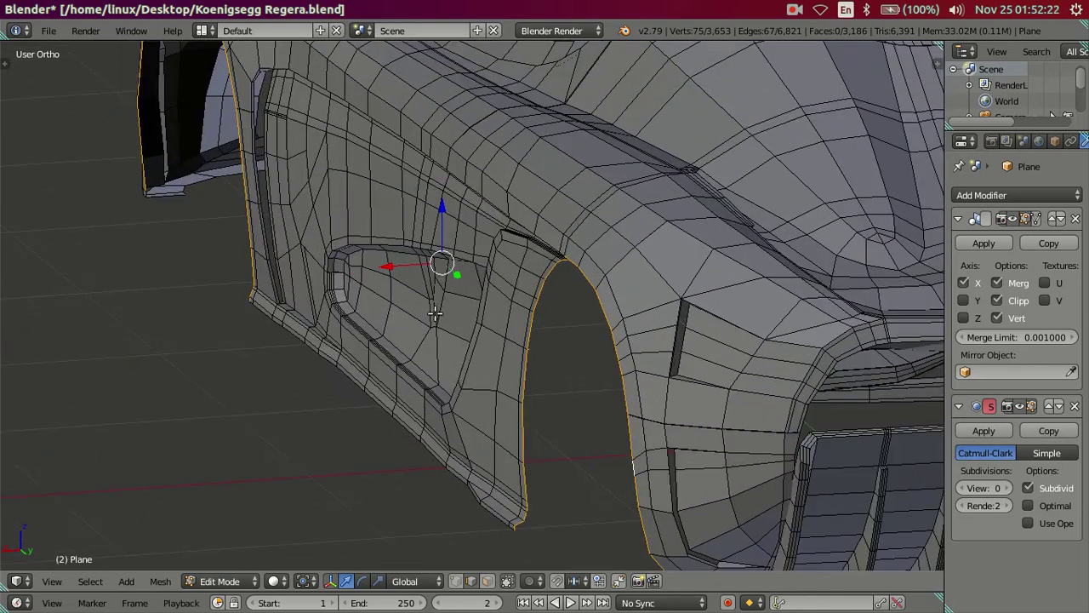
scroll(434, 312, up, 2)
key(e)
right_click(538, 305)
key(g)
key(x)
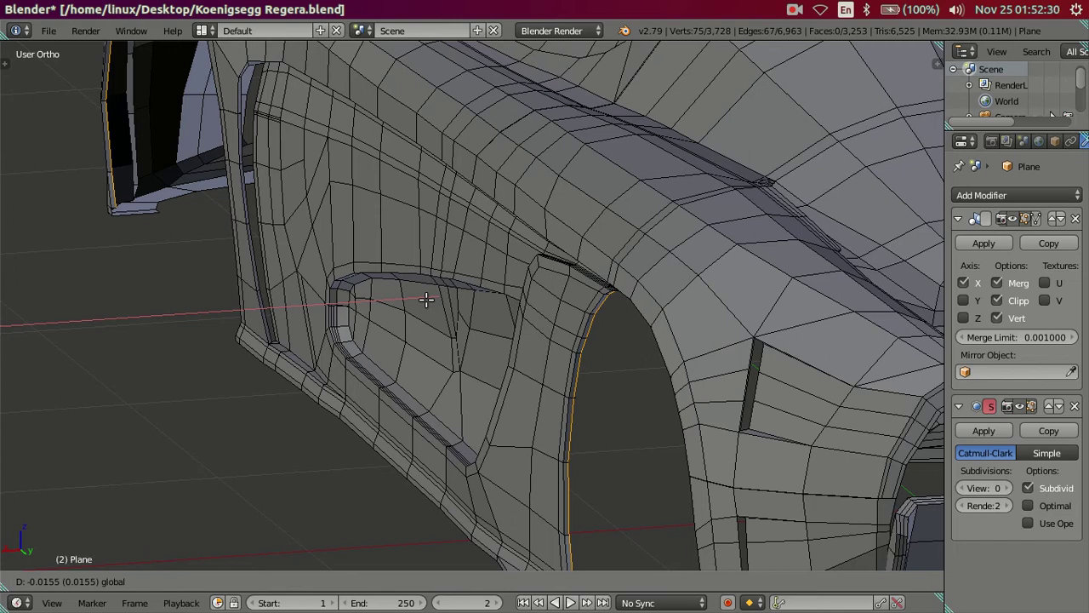
click(427, 300)
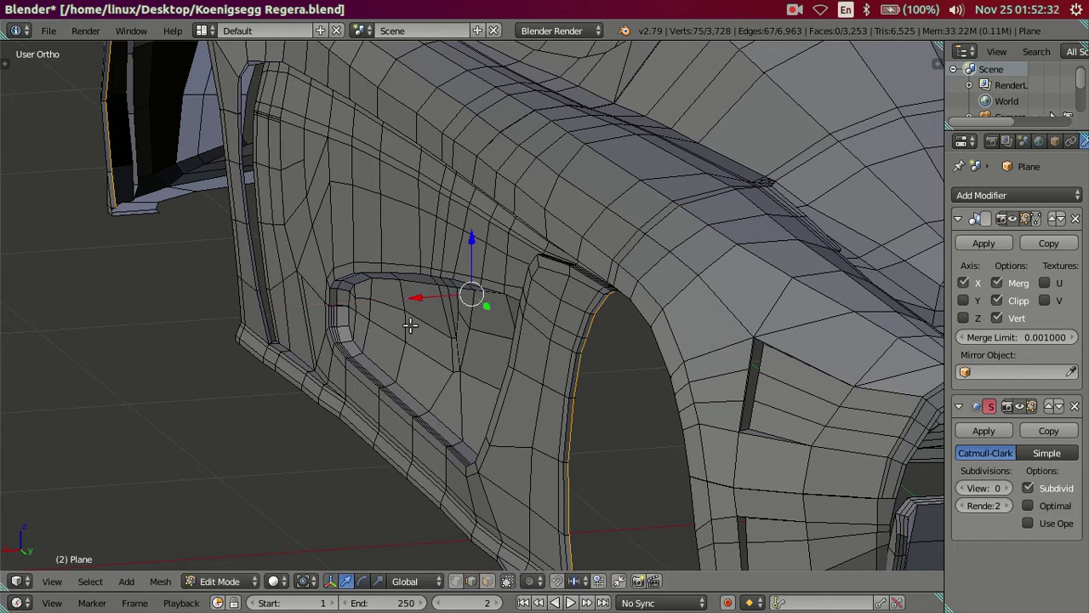
Step: Extrude the rim a second time and push that band further along X
key(e)
right_click(459, 332)
key(g)
key(x)
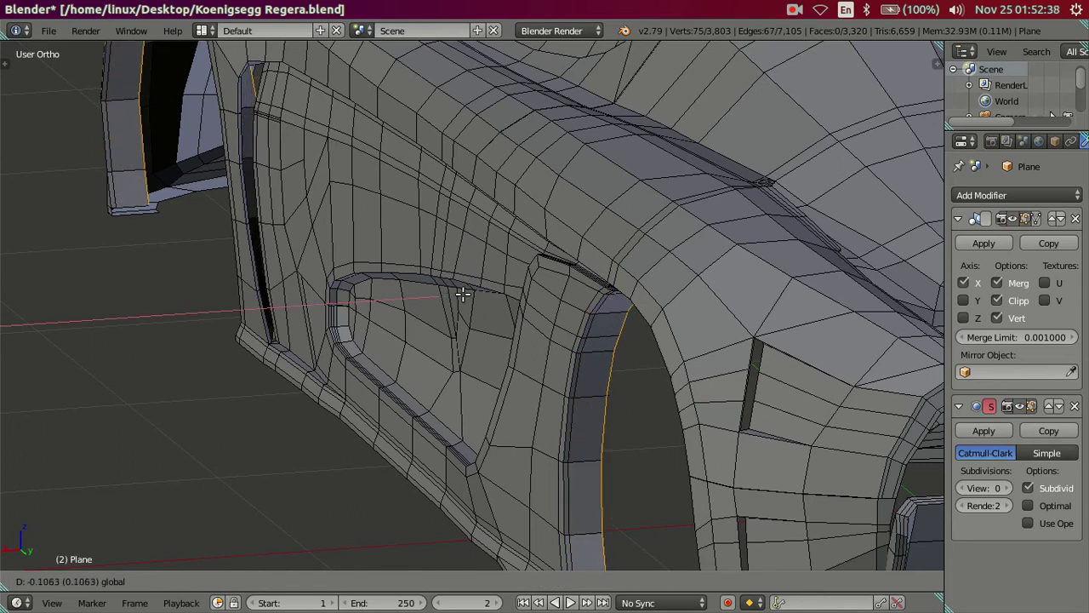
click(540, 293)
scroll(540, 292, down, 5)
mouse_move(541, 293)
middle_down()
mouse_move(762, 339)
mouse_move(492, 292)
middle_up()
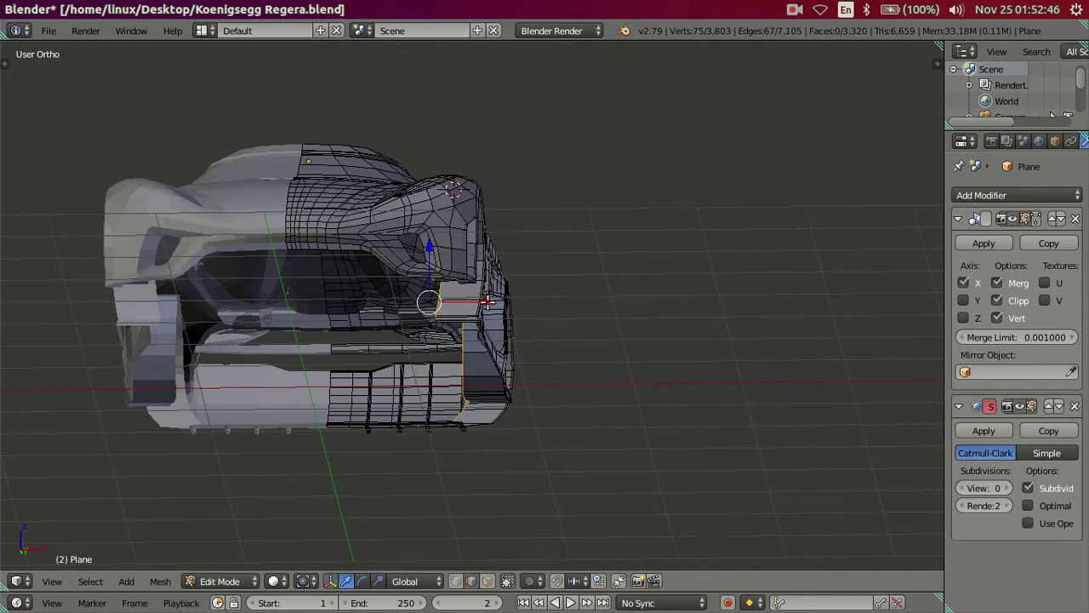
drag(485, 301, 480, 298)
Step: Preview the body at Subdivision View level 2, then return to level 0 and Edit Mode
click(492, 298)
mouse_move(492, 298)
middle_down()
mouse_move(474, 360)
mouse_move(418, 358)
mouse_move(479, 377)
mouse_move(304, 375)
mouse_move(301, 399)
mouse_move(485, 425)
mouse_move(511, 402)
middle_up()
key(Tab)
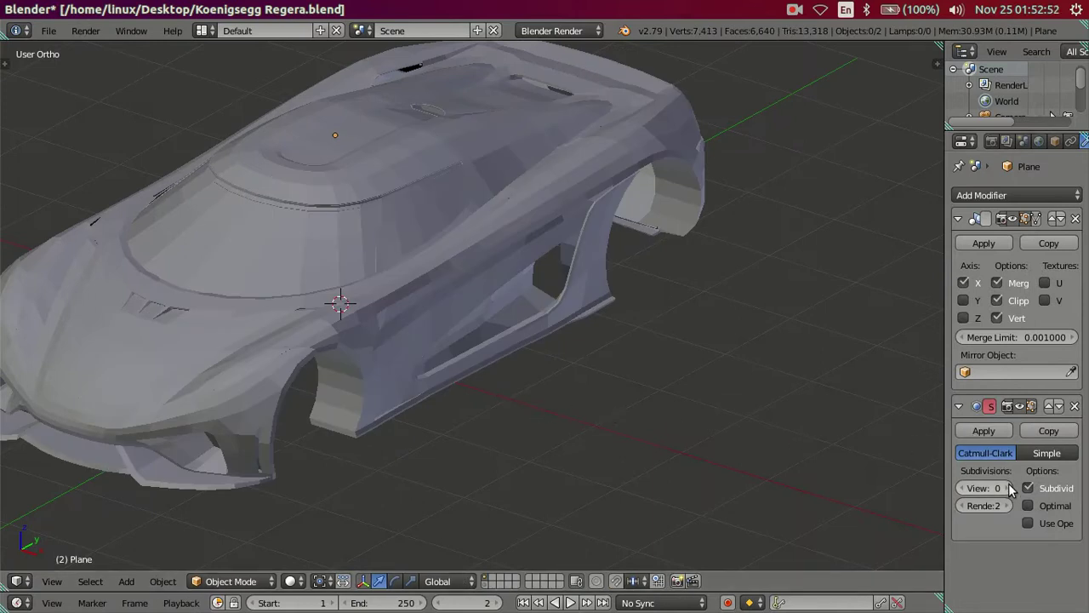
click(1008, 488)
click(1007, 488)
mouse_move(655, 356)
middle_down()
mouse_move(642, 338)
mouse_move(641, 354)
mouse_move(661, 352)
middle_up()
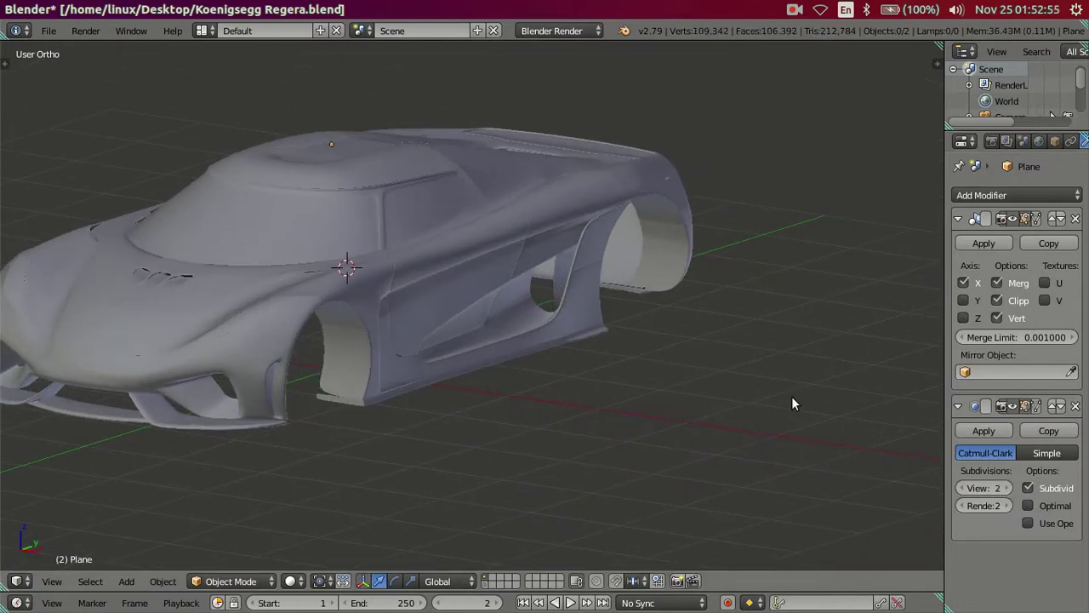
click(962, 488)
click(962, 487)
key(Tab)
Step: Reposition the selected arch edges with a grab move
middle_drag(470, 350, 455, 332)
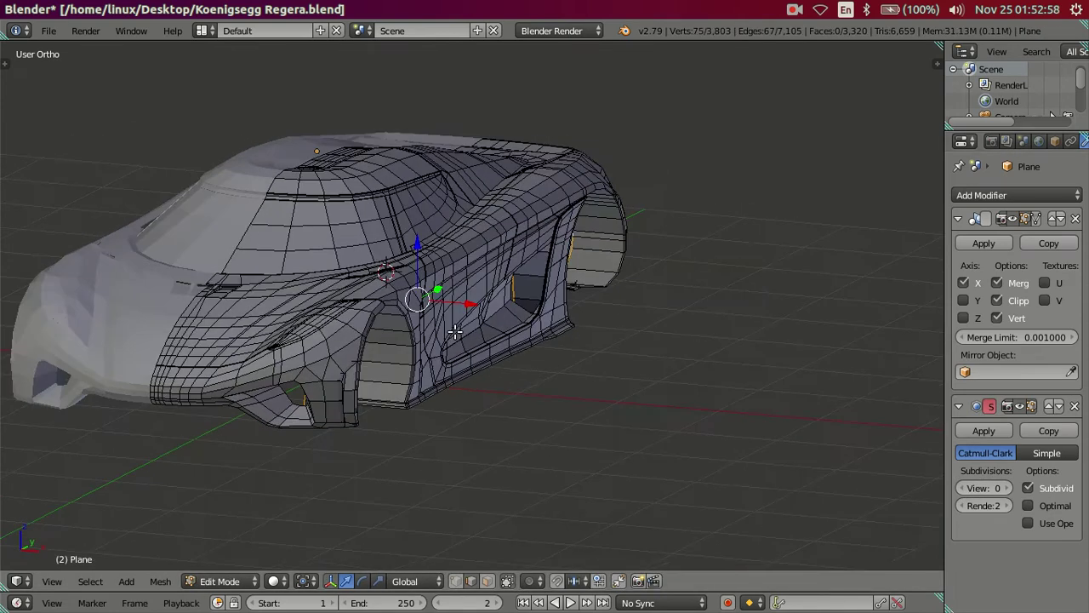
scroll(455, 332, up, 4)
key(g)
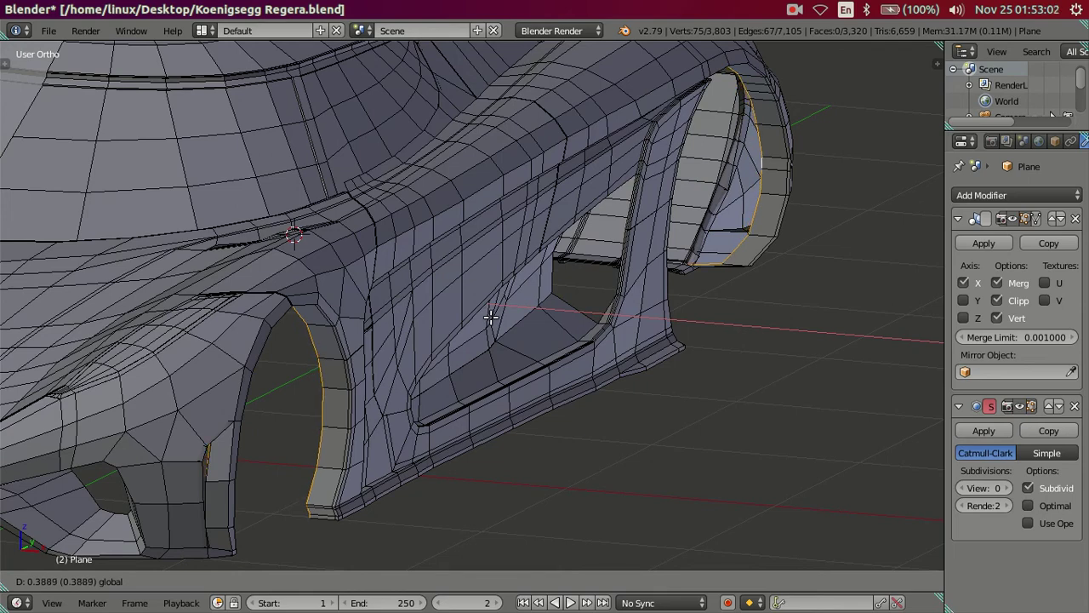
click(491, 316)
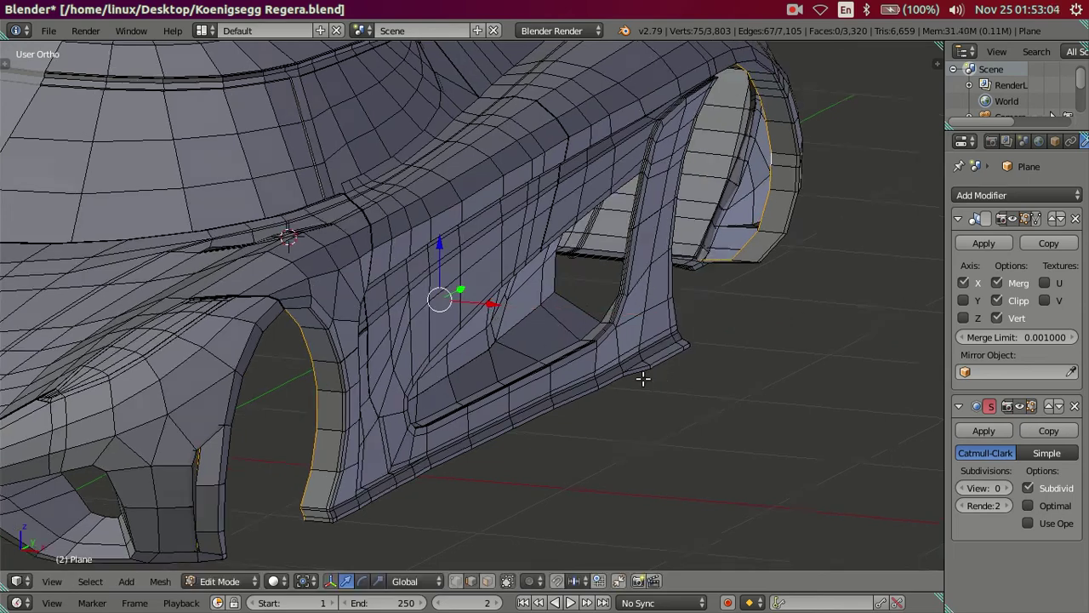
Step: In wireframe view, circle-deselect the front arch edges
middle_drag(645, 377, 462, 349)
scroll(603, 346, down, 2)
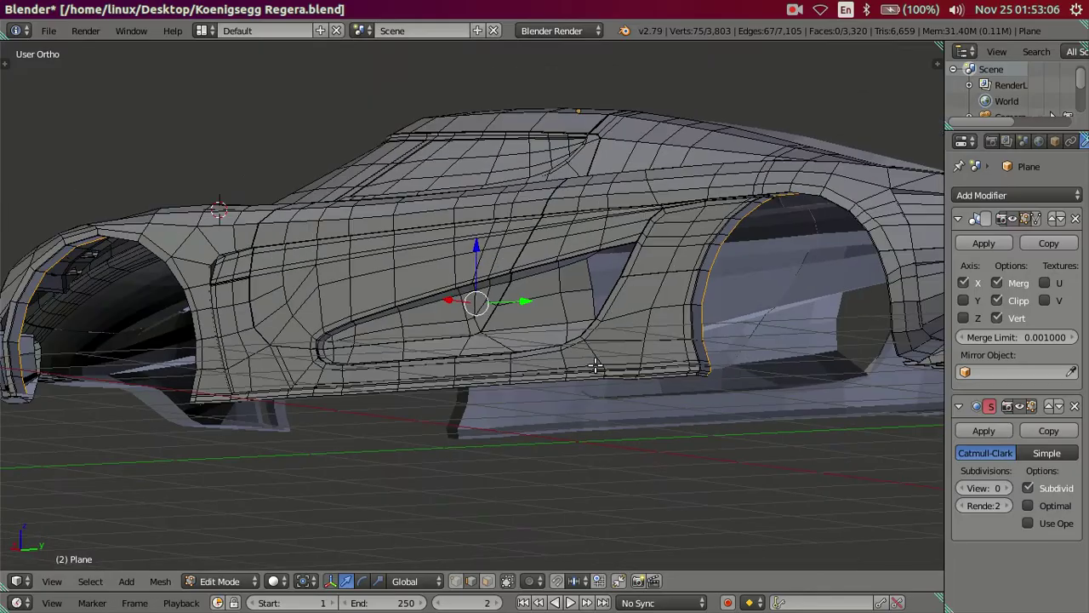
mouse_move(552, 359)
middle_down()
mouse_move(469, 337)
mouse_move(639, 344)
middle_up()
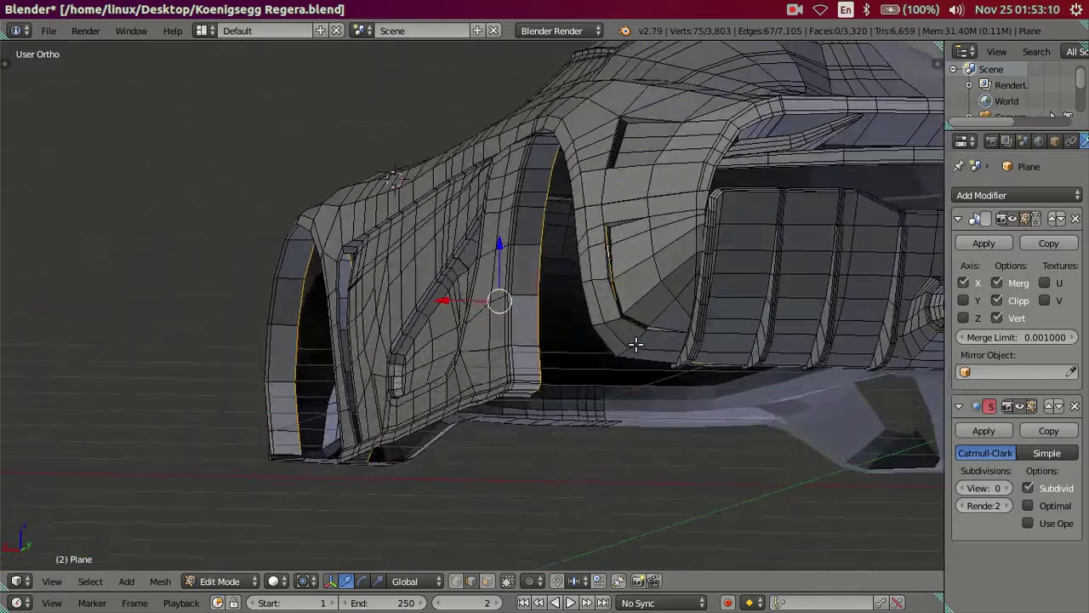
middle_drag(411, 357, 504, 355)
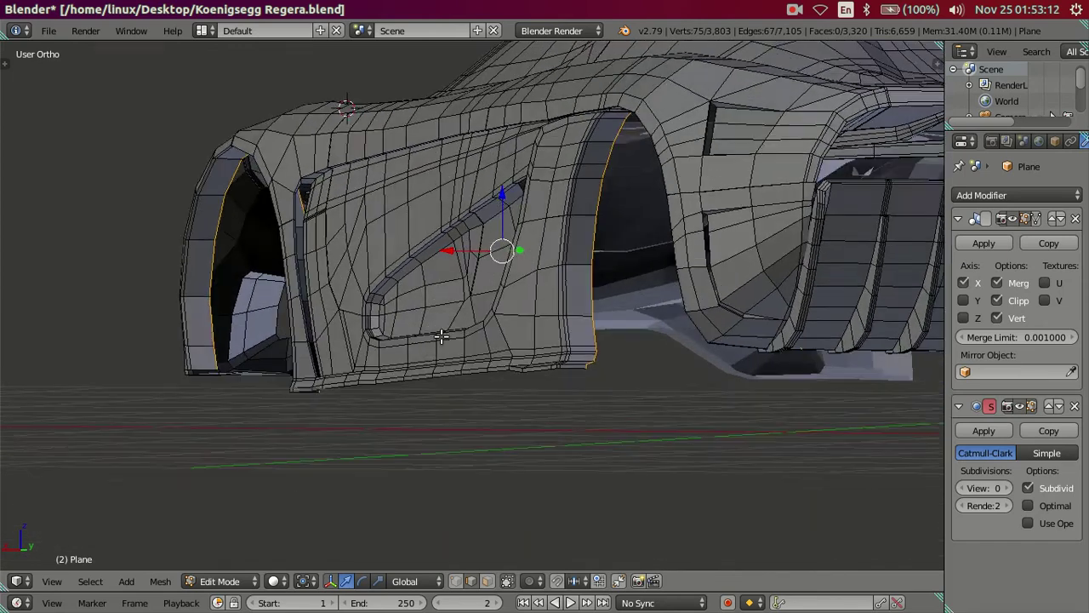
scroll(504, 356, up, 2)
key(z)
scroll(462, 343, down, 3)
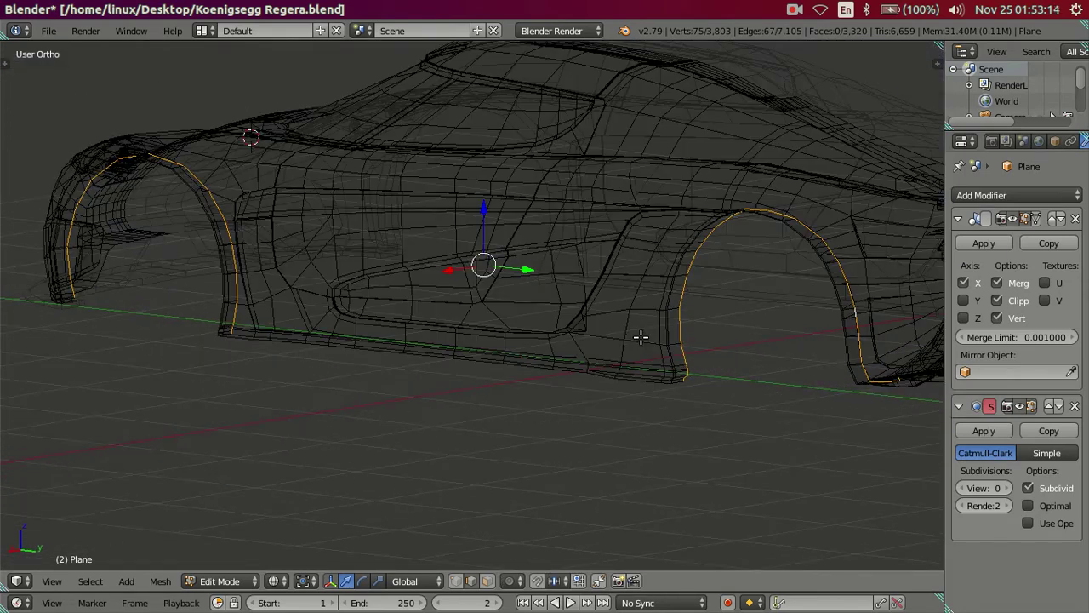
mouse_move(454, 513)
middle_down()
mouse_move(399, 445)
mouse_move(513, 467)
middle_up()
key(c)
mouse_move(428, 378)
middle_down()
mouse_move(311, 294)
mouse_move(304, 316)
middle_up()
key(Escape)
Step: Circle-deselect the rest of the arch so only its lower corner vertices stay selected
mouse_move(888, 457)
middle_down()
mouse_move(590, 358)
mouse_move(513, 243)
mouse_move(590, 154)
mouse_move(662, 190)
mouse_move(724, 263)
mouse_move(729, 287)
mouse_move(578, 345)
mouse_move(649, 517)
mouse_move(612, 440)
mouse_move(481, 406)
middle_up()
scroll(590, 359, up, 3)
key(c)
key(Escape)
scroll(460, 399, up, 1)
scroll(383, 370, up, 1)
Step: Raise the corner vertices along Z and nudge the selected edge along X and upward
scroll(344, 345, up, 1)
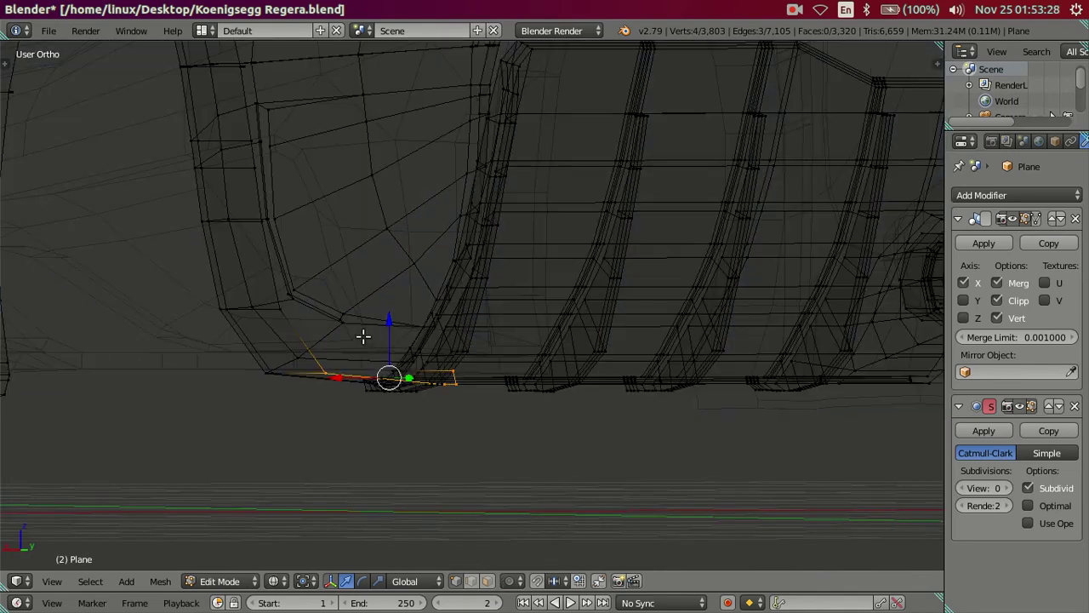
drag(383, 322, 389, 300)
mouse_move(389, 300)
middle_down()
mouse_move(335, 384)
mouse_move(448, 345)
mouse_move(442, 357)
mouse_move(599, 372)
mouse_move(723, 513)
mouse_move(348, 384)
mouse_move(452, 404)
middle_up()
key(z)
scroll(365, 384, up, 3)
scroll(389, 394, up, 3)
scroll(367, 385, up, 2)
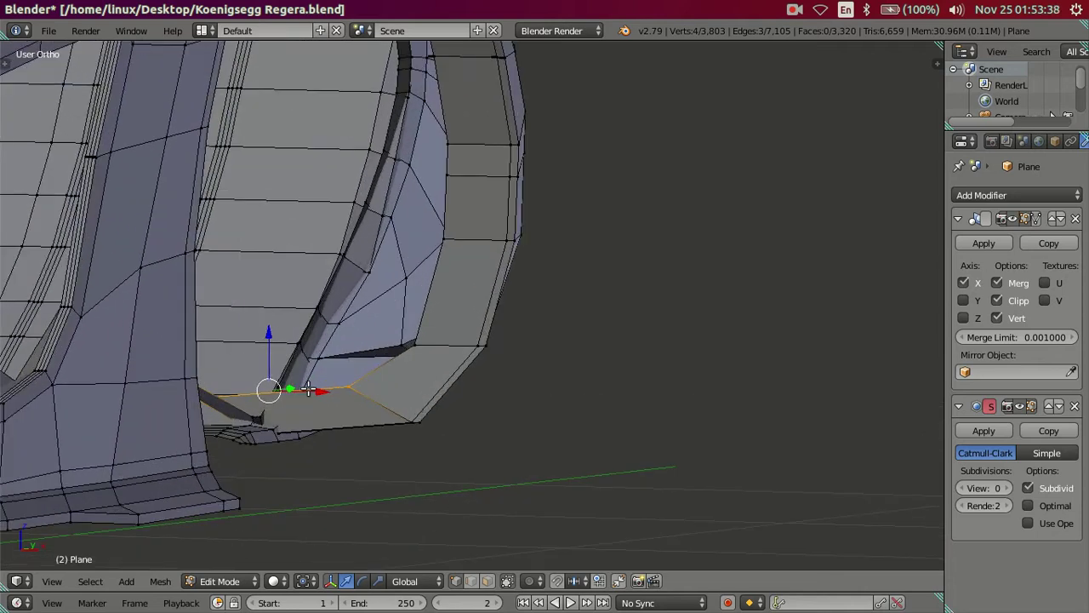
mouse_move(316, 390)
mouse_down()
mouse_move(354, 398)
mouse_move(345, 391)
mouse_up()
drag(300, 337, 300, 330)
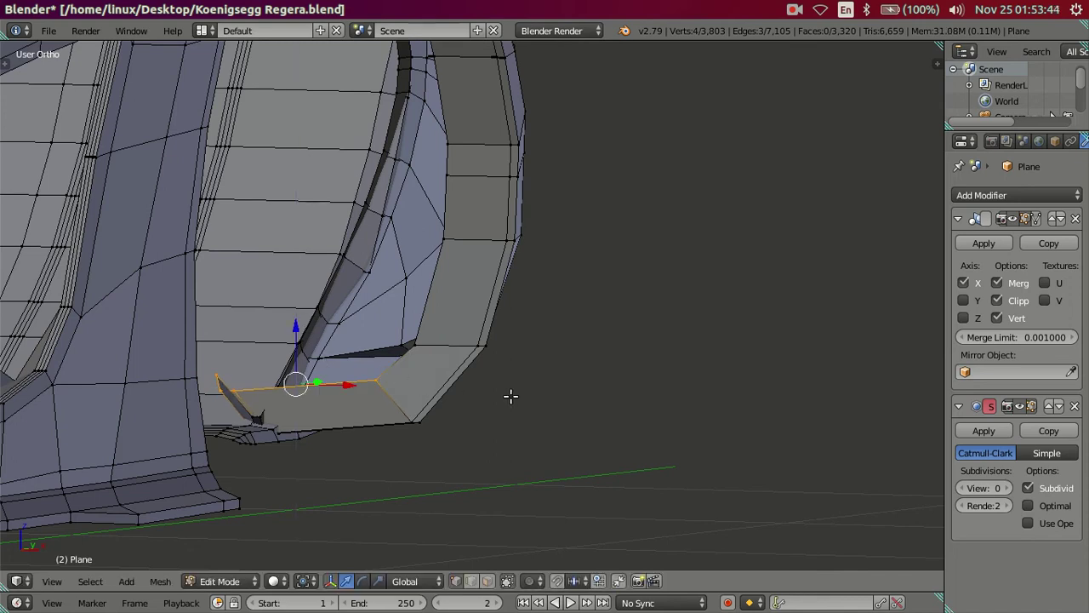
Step: Drop one vertex from the selection and slide the remaining vertices sideways along X
key(z)
key(c)
middle_click(380, 382)
key(Escape)
key(z)
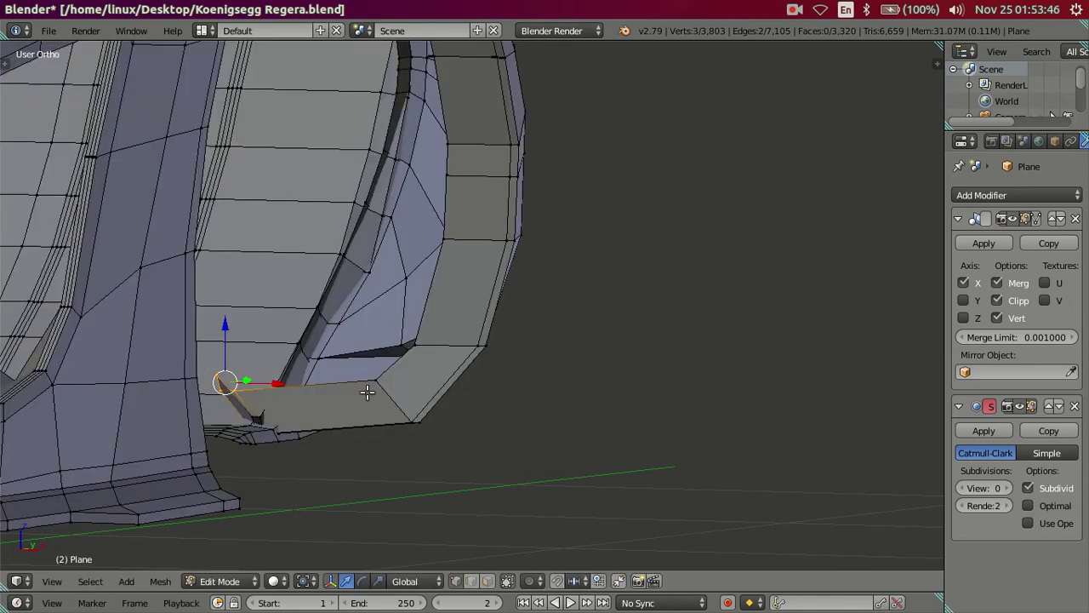
drag(286, 383, 290, 380)
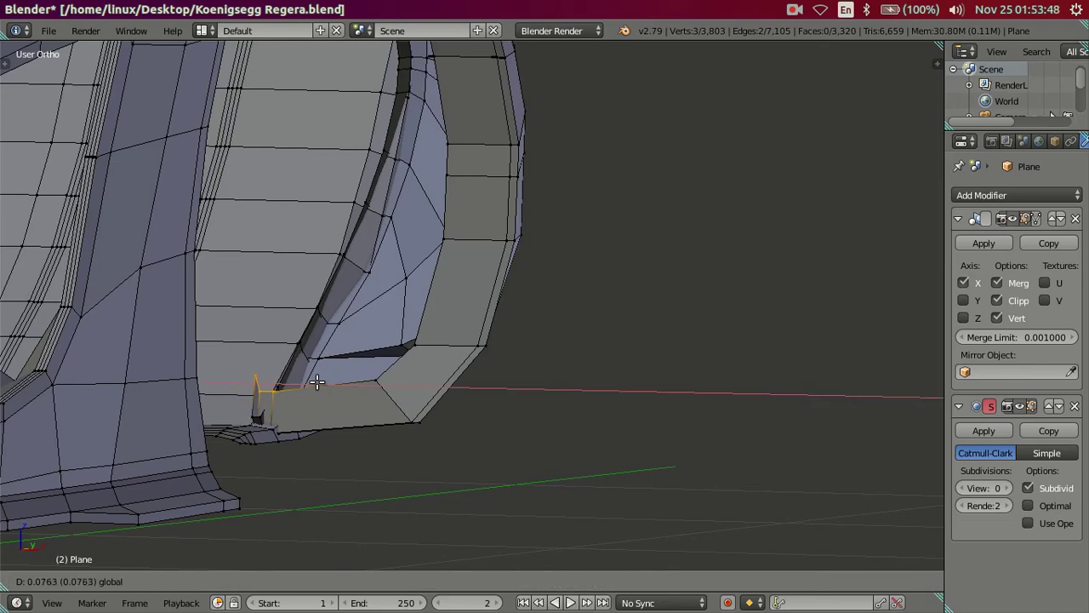
click(311, 380)
Step: Select the body-corner edge loop and circle-deselect its vertices up the right edge
mouse_move(324, 392)
middle_down()
mouse_move(383, 428)
mouse_move(437, 425)
middle_up()
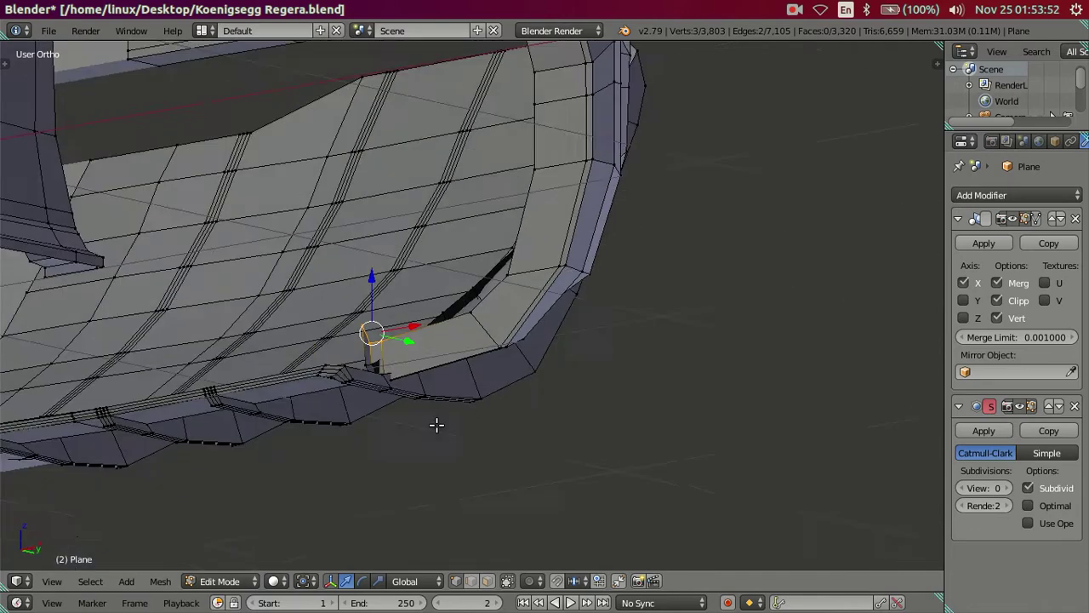
scroll(437, 425, up, 2)
scroll(484, 394, up, 2)
alt+right_click(523, 283)
mouse_move(524, 284)
middle_down()
mouse_move(506, 293)
mouse_move(517, 257)
mouse_move(486, 397)
middle_up()
key(z)
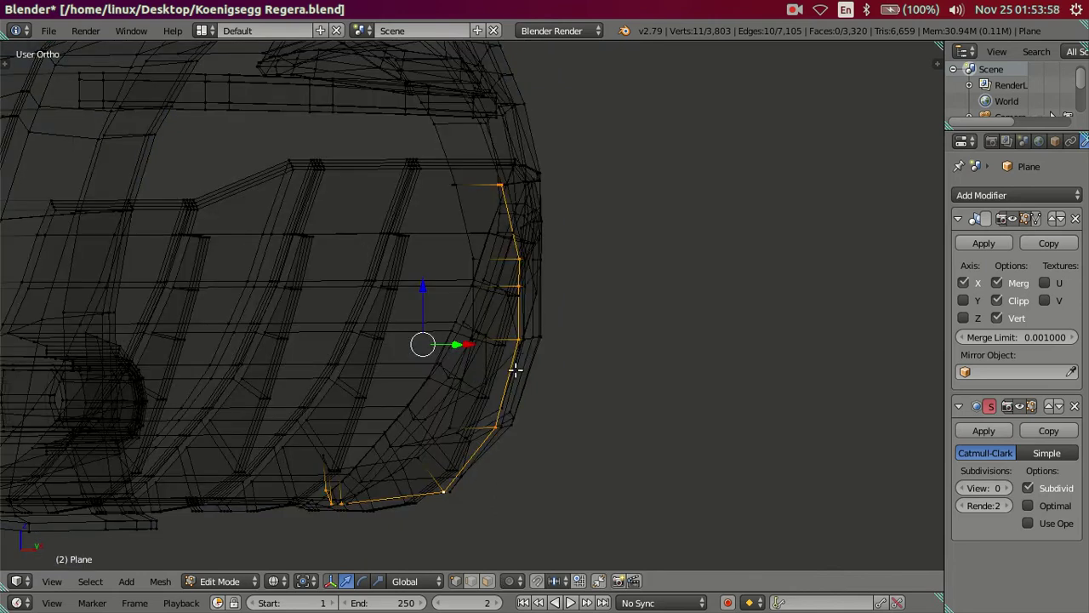
key(c)
middle_drag(516, 413, 520, 187)
key(Escape)
Step: Raise the lower corner edge about 0.004 units and return to Object Mode
key(z)
scroll(403, 368, up, 3)
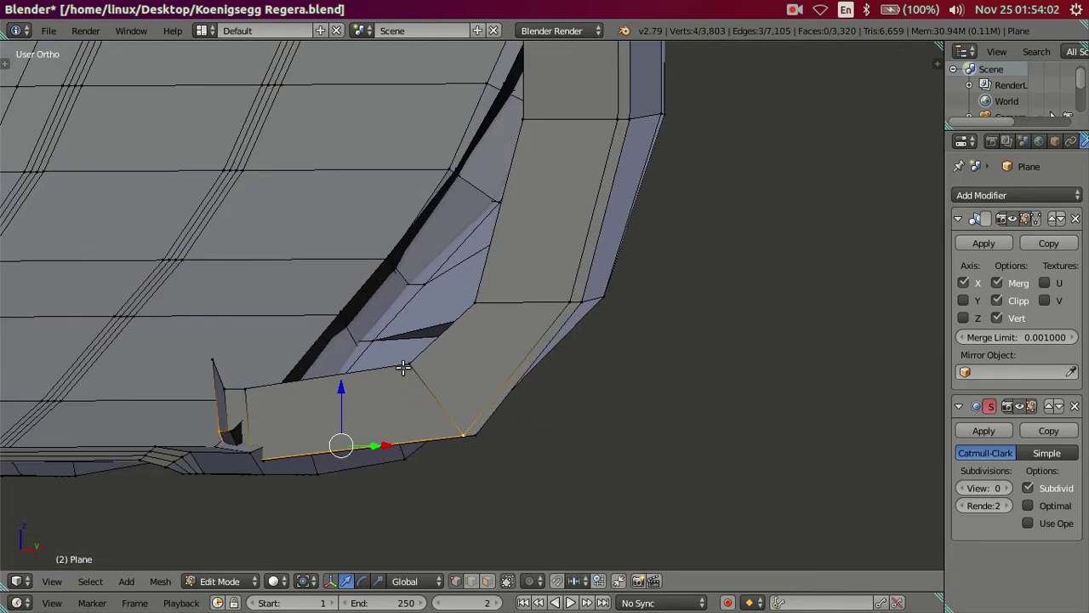
drag(338, 390, 343, 374)
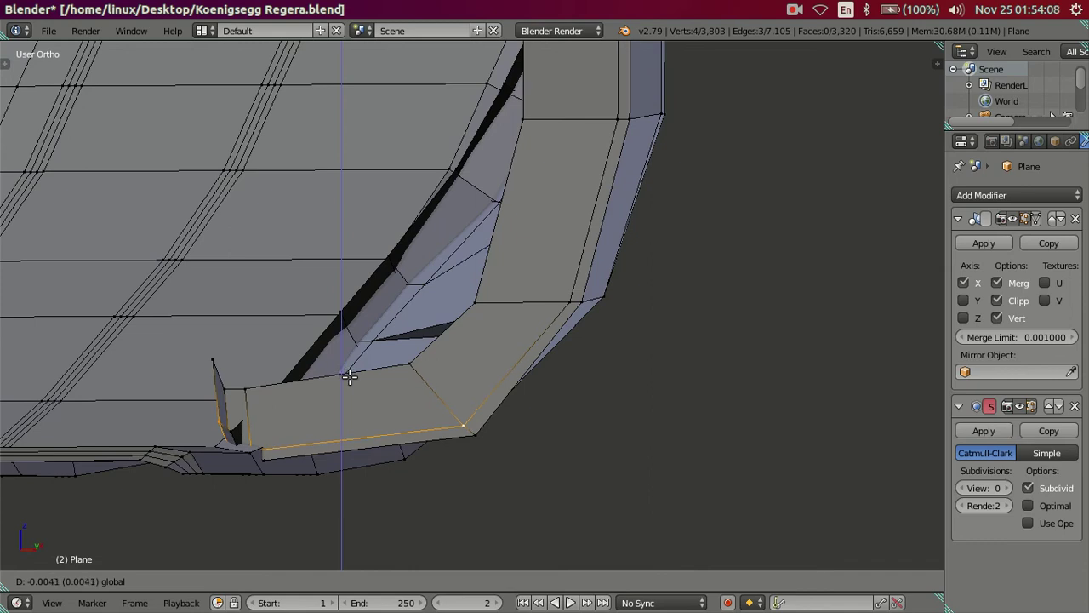
click(349, 377)
scroll(457, 400, down, 3)
key(Tab)
Step: Raise the subdivision preview to level 2 and orbit until the car's side sill fills the view
scroll(498, 379, up, 5)
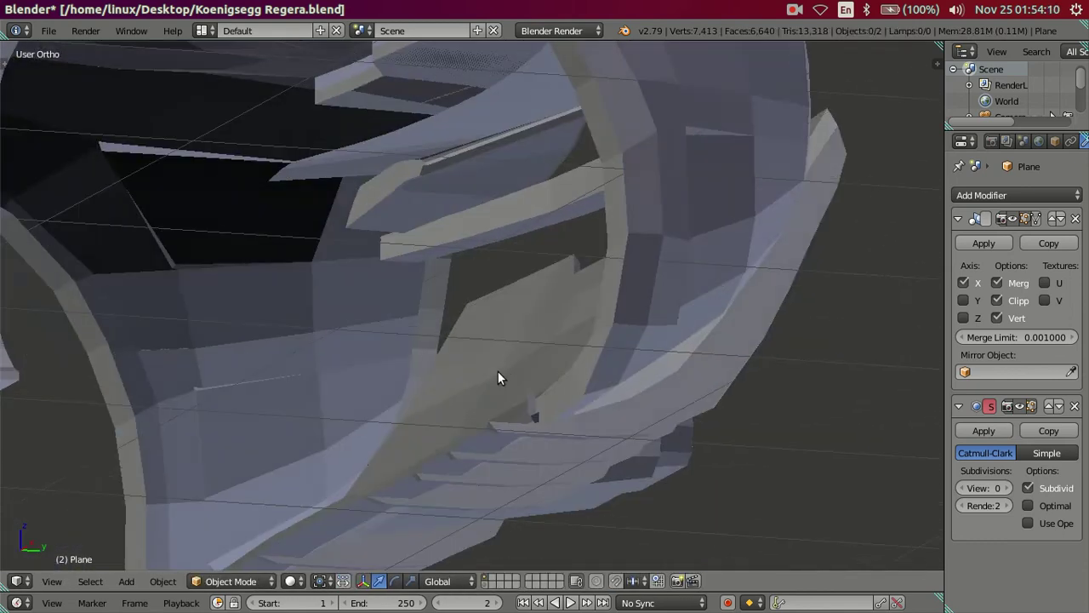
scroll(498, 379, down, 3)
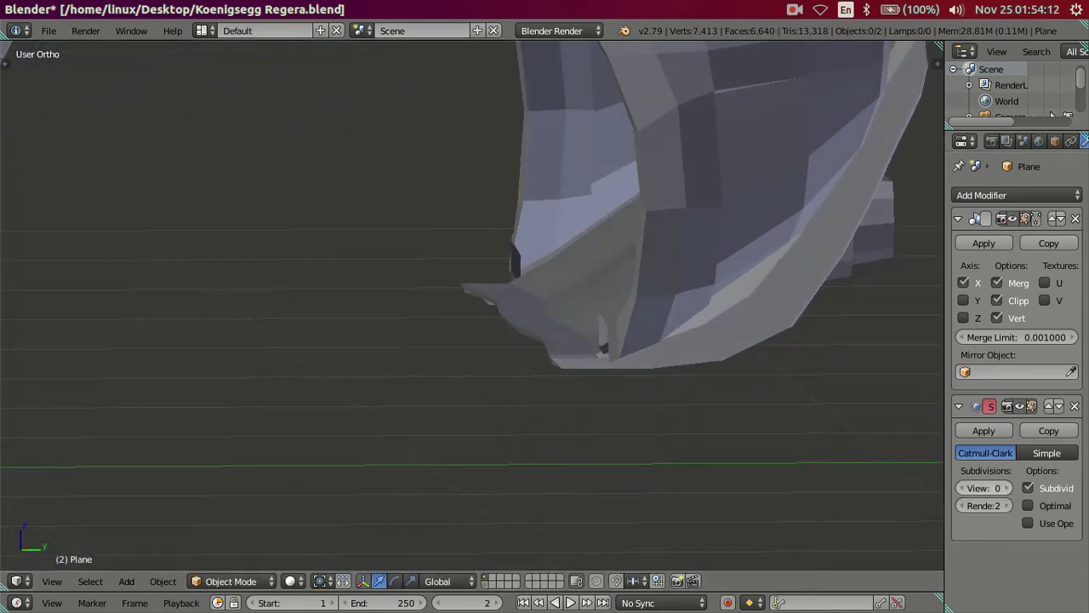
drag(964, 488, 970, 474)
mouse_move(563, 386)
middle_down()
mouse_move(597, 331)
mouse_move(479, 340)
mouse_move(462, 360)
mouse_move(428, 364)
mouse_move(473, 369)
middle_up()
scroll(427, 363, down, 5)
scroll(473, 369, up, 2)
scroll(501, 412, up, 2)
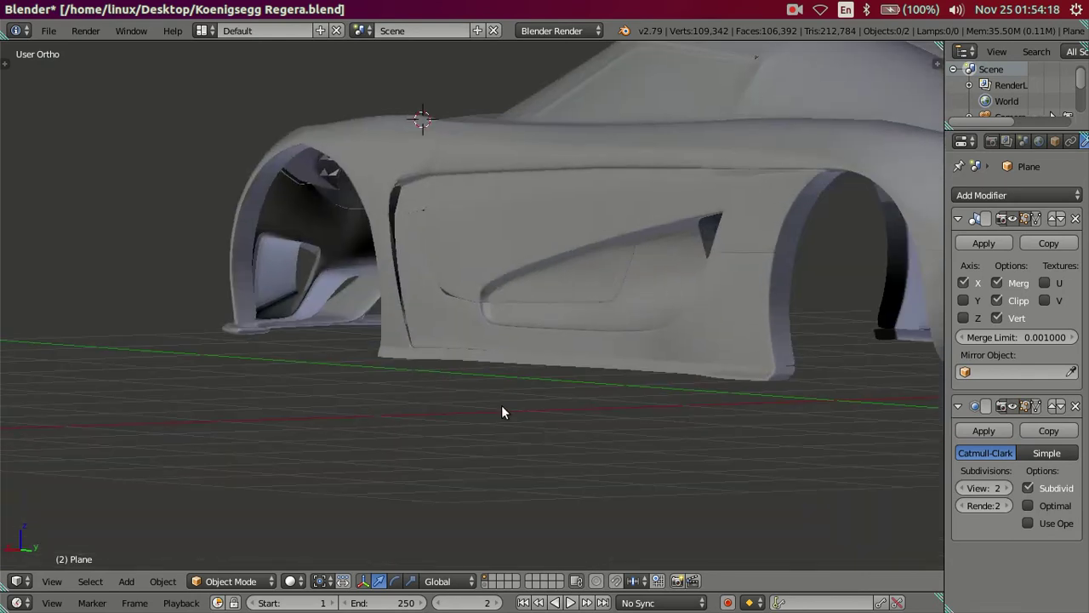
middle_drag(501, 412, 520, 423)
middle_drag(347, 332, 693, 443)
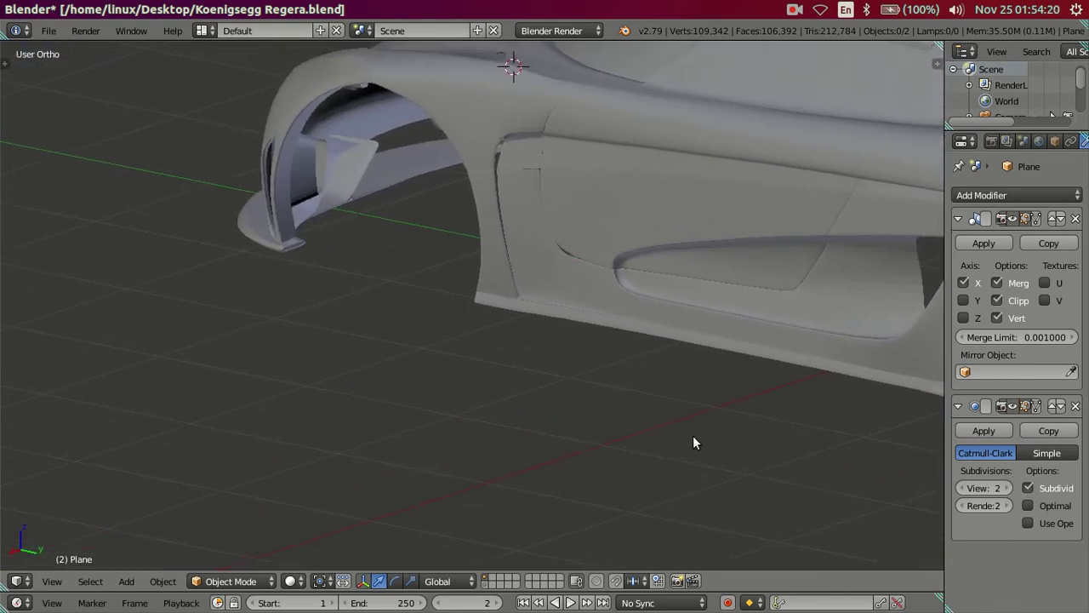
scroll(489, 337, up, 3)
mouse_move(315, 255)
middle_down()
mouse_move(199, 253)
mouse_move(550, 335)
mouse_move(311, 271)
mouse_move(681, 391)
mouse_move(396, 343)
mouse_move(549, 407)
mouse_move(808, 467)
middle_up()
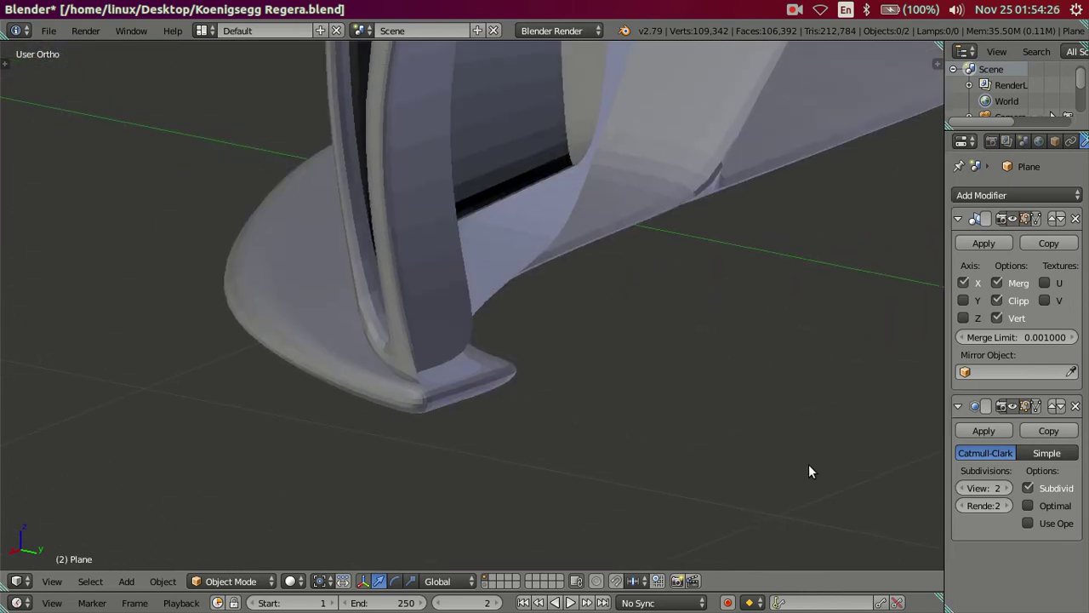
Step: With the subdivision preview at 0, fill the sill gap with a new face in Edit Mode
click(966, 492)
click(966, 491)
scroll(418, 400, up, 2)
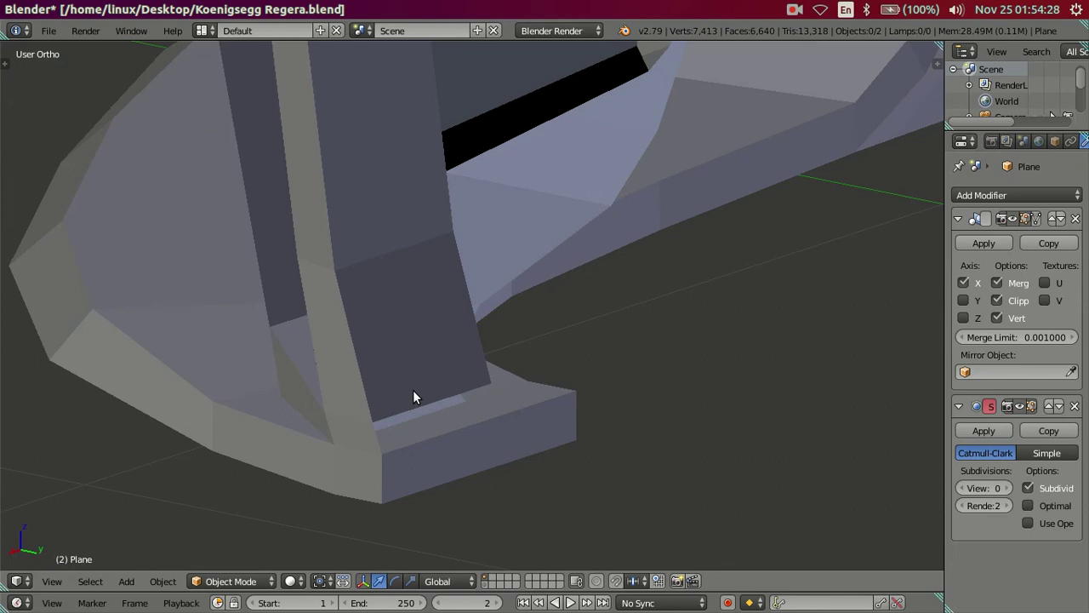
key(Tab)
scroll(452, 419, up, 2)
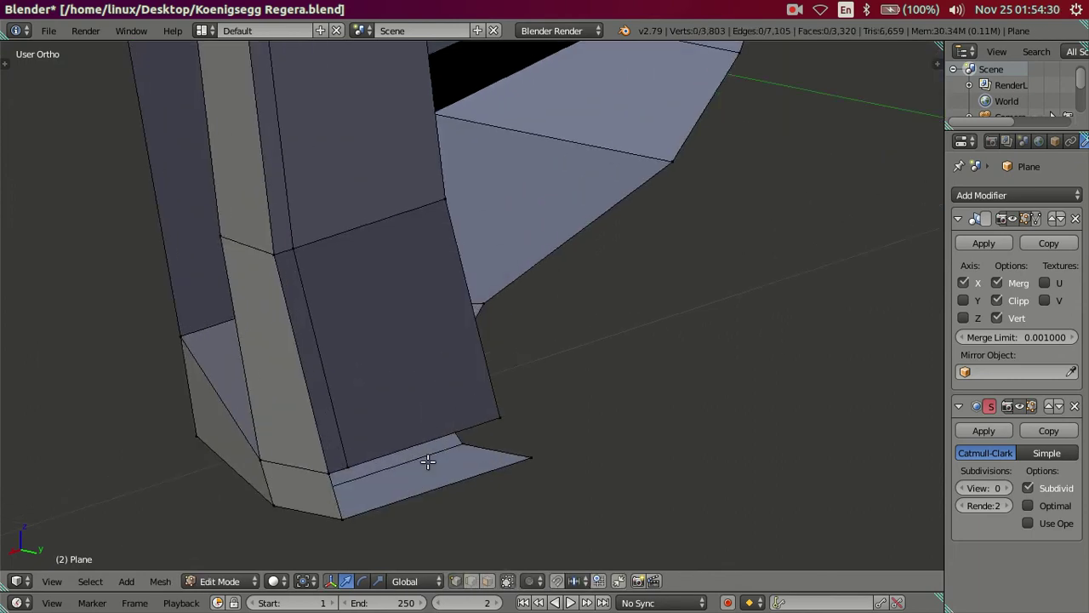
right_click(497, 426)
ctrl+right_click(532, 460)
key(f)
key(a)
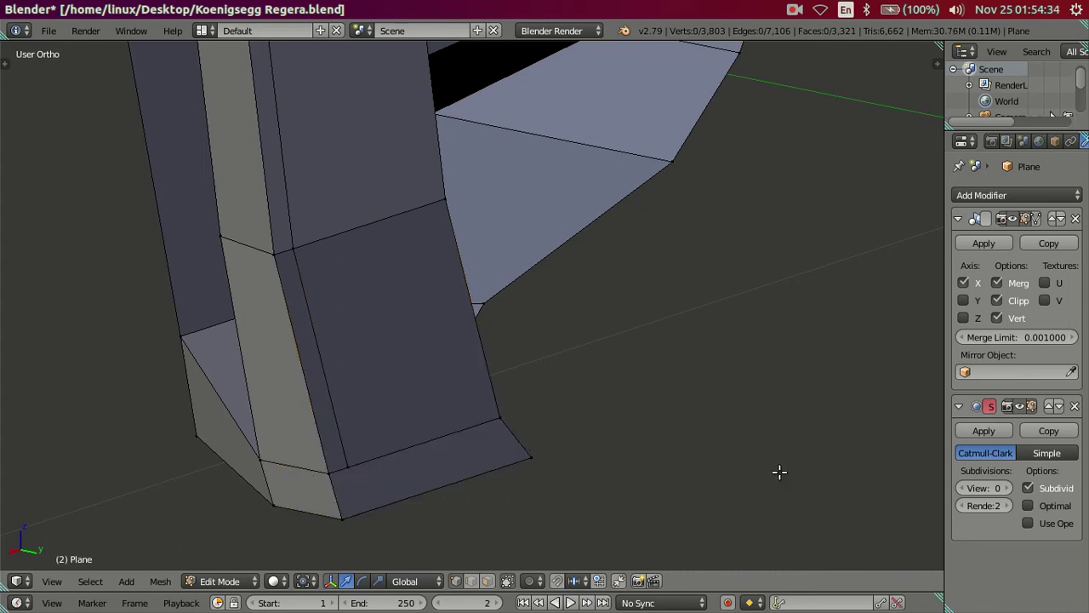
click(1008, 491)
click(1009, 491)
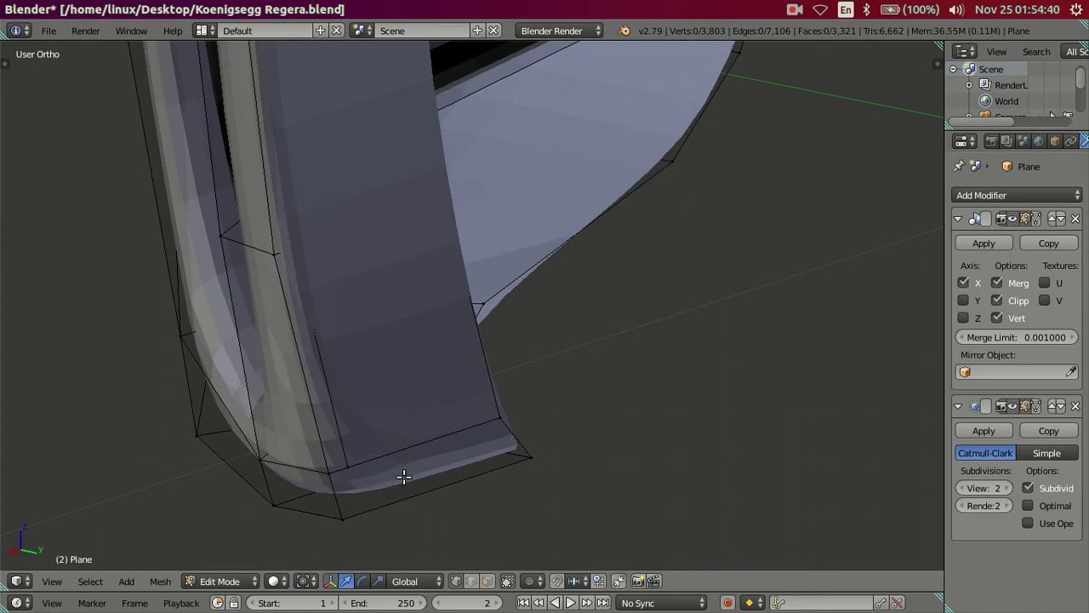
Step: Delete the five-vertex sill face and add a new edge loop across the sill
alt+right_click(404, 476)
key(x)
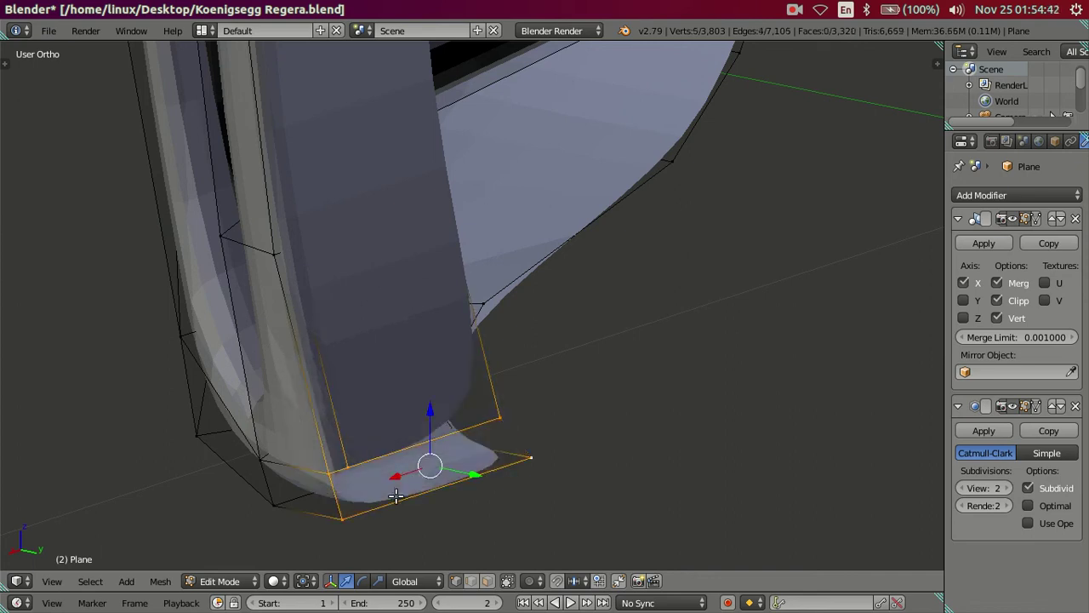
key(ctrl+r)
click(396, 496)
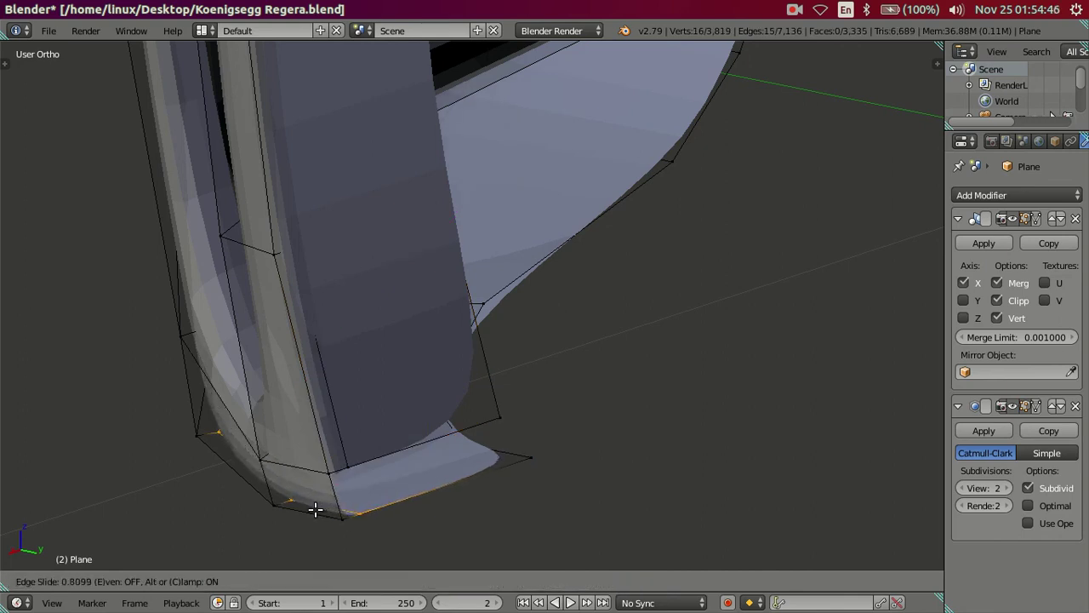
click(320, 510)
Step: Fill the bordering vertices of the sill opening with a new face
right_click(357, 501)
shift+right_click(347, 466)
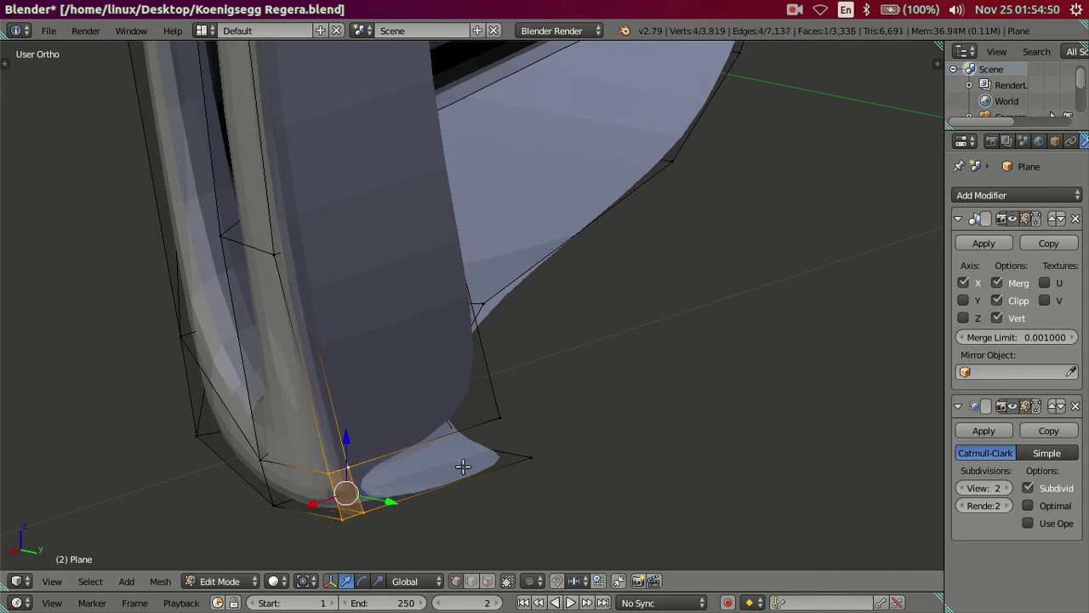
right_click(516, 458)
key(f)
key(a)
Step: Inspect the unsmoothed body from a new angle, then restore the subdivision preview to level 2
mouse_move(469, 428)
middle_down()
mouse_move(420, 369)
mouse_move(418, 423)
mouse_move(445, 455)
mouse_move(440, 326)
mouse_move(547, 279)
mouse_move(304, 382)
mouse_move(567, 280)
mouse_move(486, 401)
mouse_move(349, 423)
mouse_move(522, 352)
mouse_move(516, 368)
middle_up()
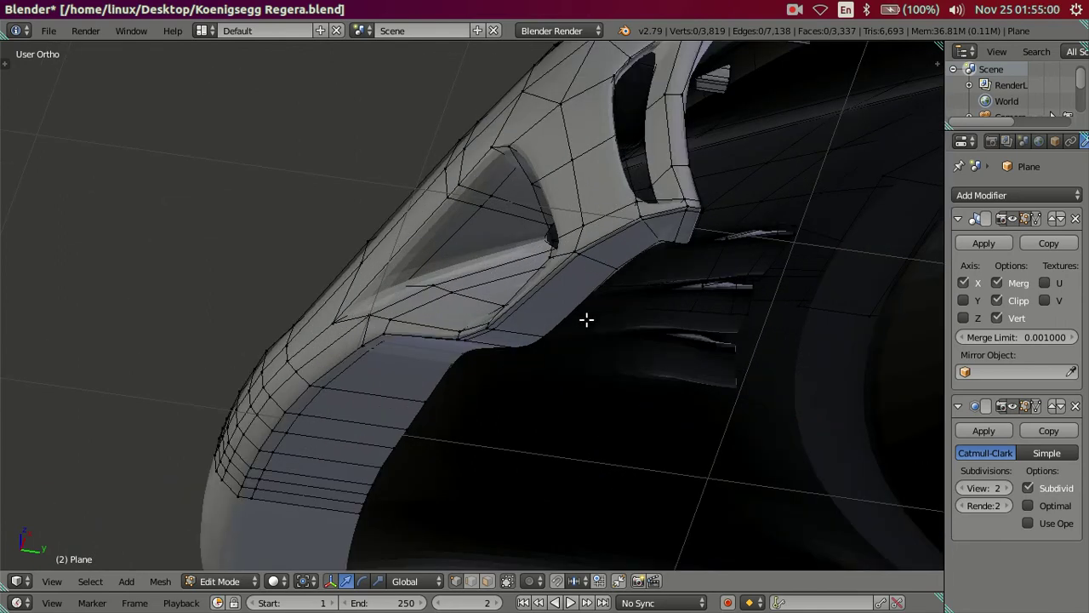
click(963, 487)
click(963, 487)
mouse_move(635, 382)
middle_down()
mouse_move(690, 438)
mouse_move(459, 274)
mouse_move(591, 431)
mouse_move(596, 272)
mouse_move(942, 477)
middle_up()
key(l)
key(a)
click(1005, 488)
click(1005, 488)
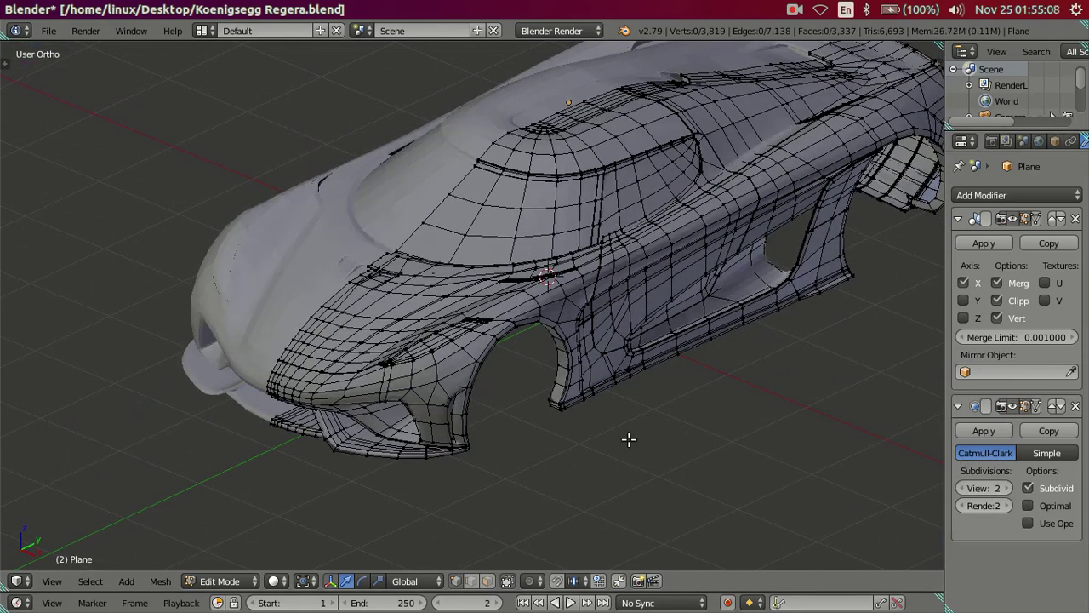
Step: Return to Object Mode and orbit around the car, viewing the side intake, rear three-quarter and roof
scroll(612, 430, up, 2)
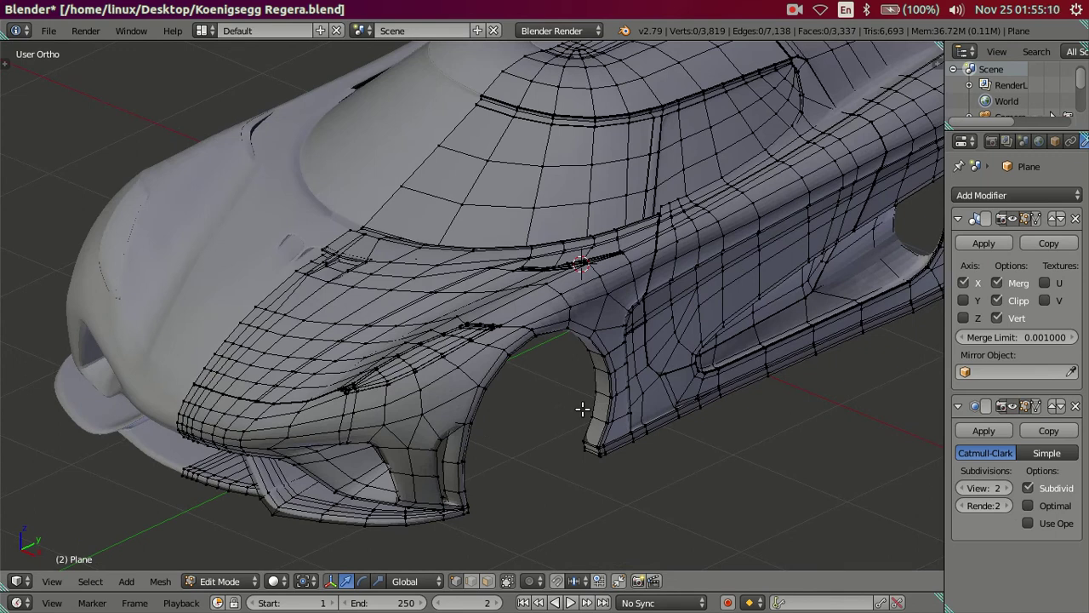
key(Tab)
mouse_move(589, 407)
middle_down()
mouse_move(656, 377)
mouse_move(252, 350)
middle_up()
scroll(563, 375, down, 1)
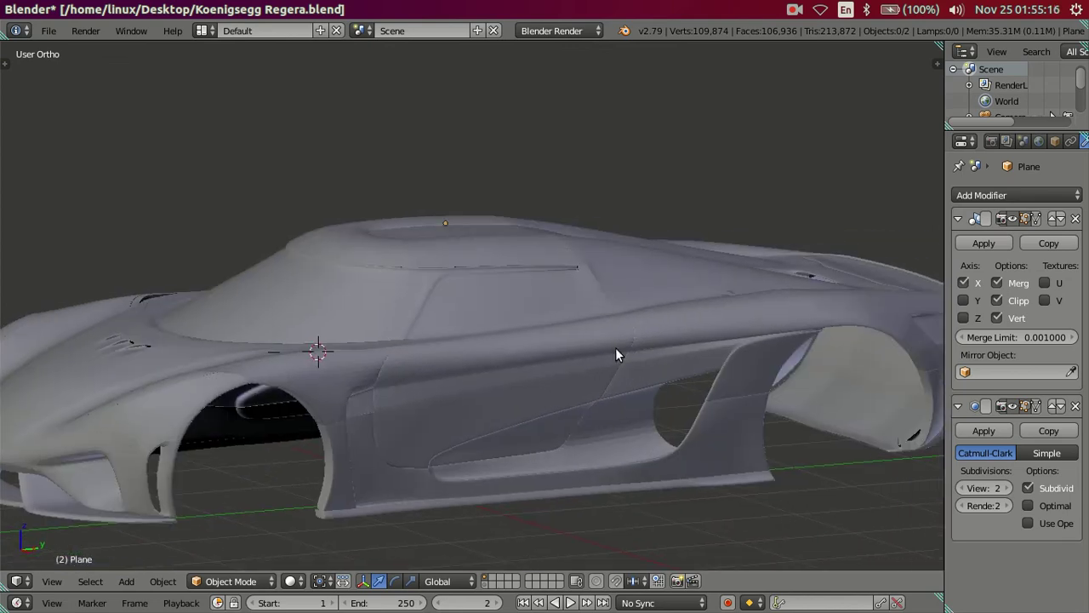
scroll(615, 347, down, 3)
mouse_move(640, 402)
middle_down()
mouse_move(522, 418)
mouse_move(516, 401)
mouse_move(267, 309)
mouse_move(176, 305)
middle_up()
scroll(389, 398, up, 4)
scroll(385, 414, up, 2)
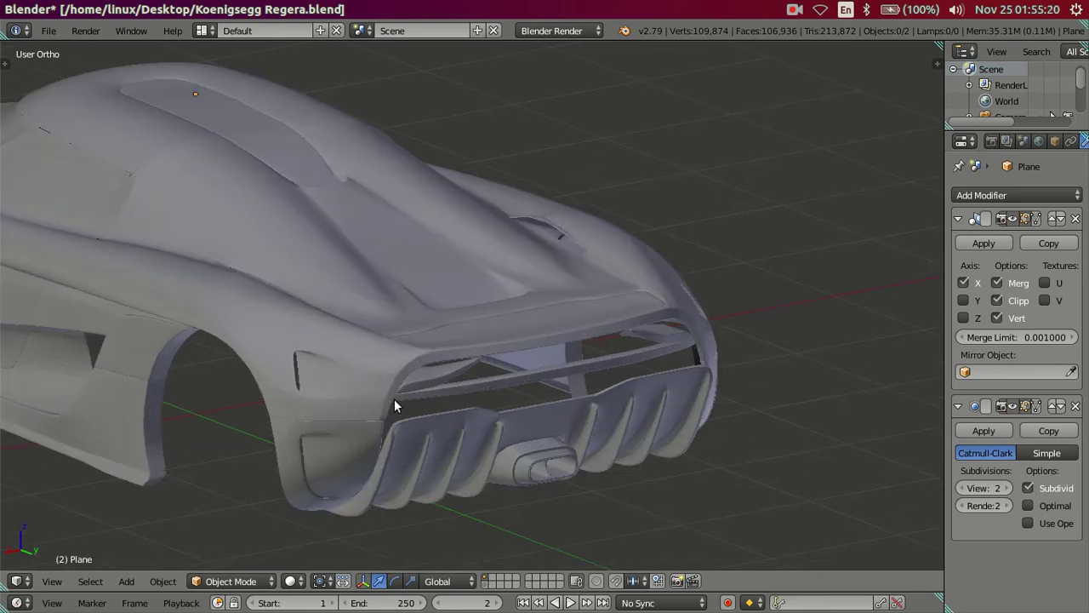
scroll(400, 394, up, 1)
scroll(407, 387, up, 1)
scroll(407, 387, down, 5)
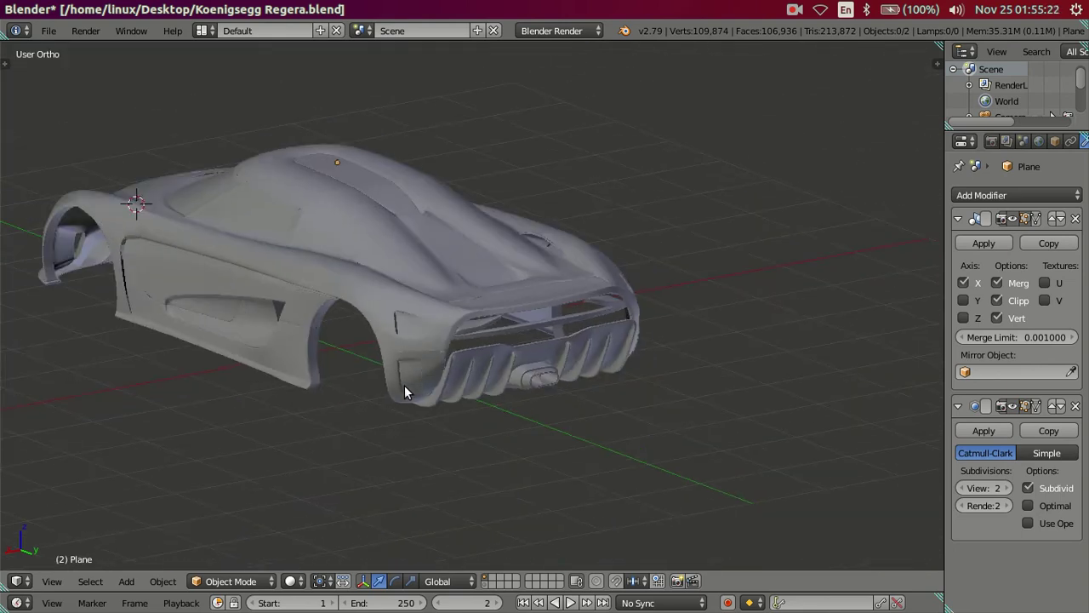
scroll(404, 385, down, 2)
mouse_move(376, 366)
middle_down()
mouse_move(474, 405)
mouse_move(523, 453)
mouse_move(520, 379)
mouse_move(600, 350)
mouse_move(549, 351)
mouse_move(566, 356)
middle_up()
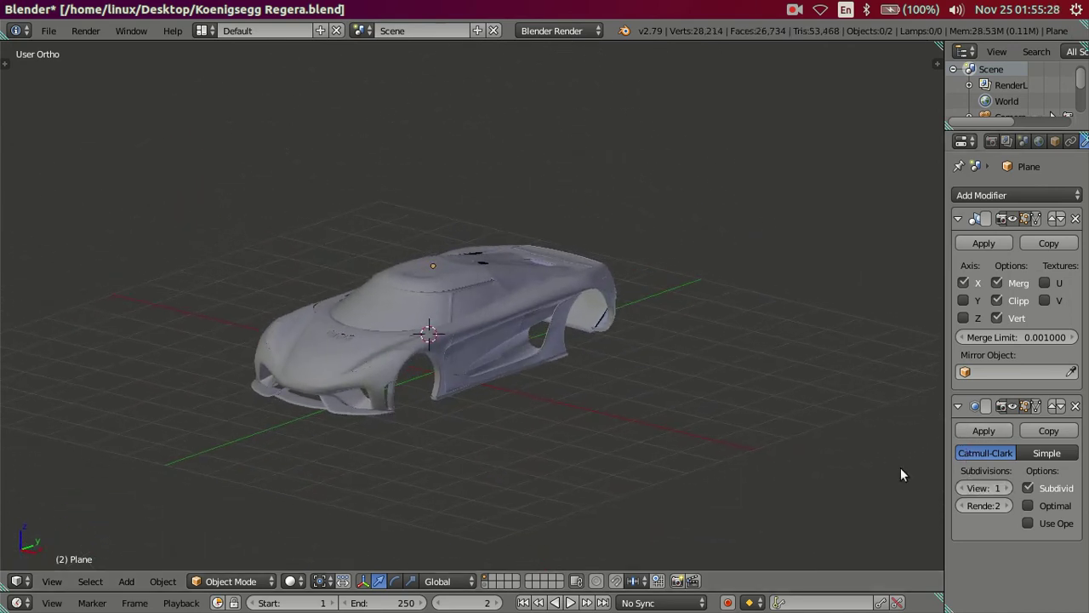
Step: Frame the car in the camera view using Lock Camera to View, smoothed at subdivision level 2
key(ctrl+0)
scroll(648, 392, up, 3)
key(KP_0)
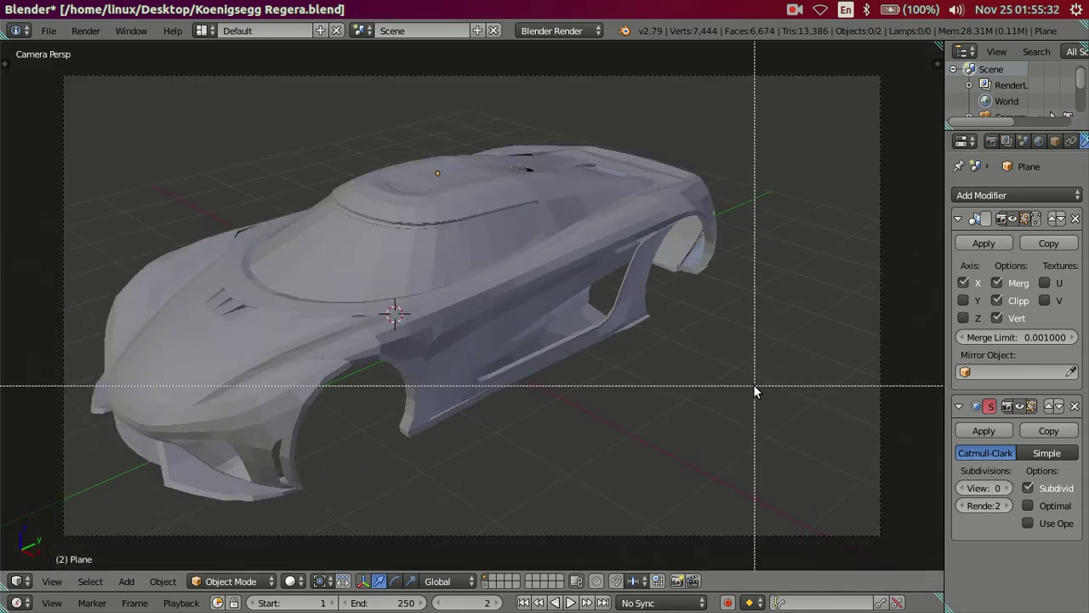
key(n)
click(815, 545)
mouse_move(511, 373)
middle_down()
mouse_move(570, 360)
mouse_move(562, 367)
mouse_move(554, 338)
mouse_move(532, 333)
mouse_move(530, 345)
mouse_move(527, 325)
mouse_move(532, 337)
mouse_move(499, 326)
mouse_move(480, 335)
mouse_move(495, 335)
mouse_move(495, 352)
middle_up()
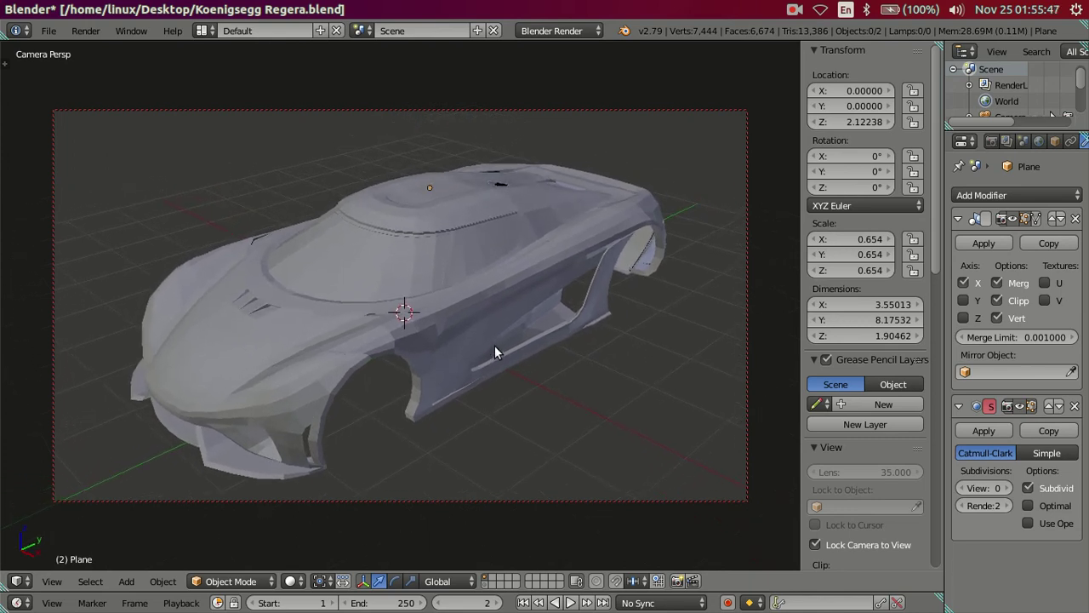
click(1009, 487)
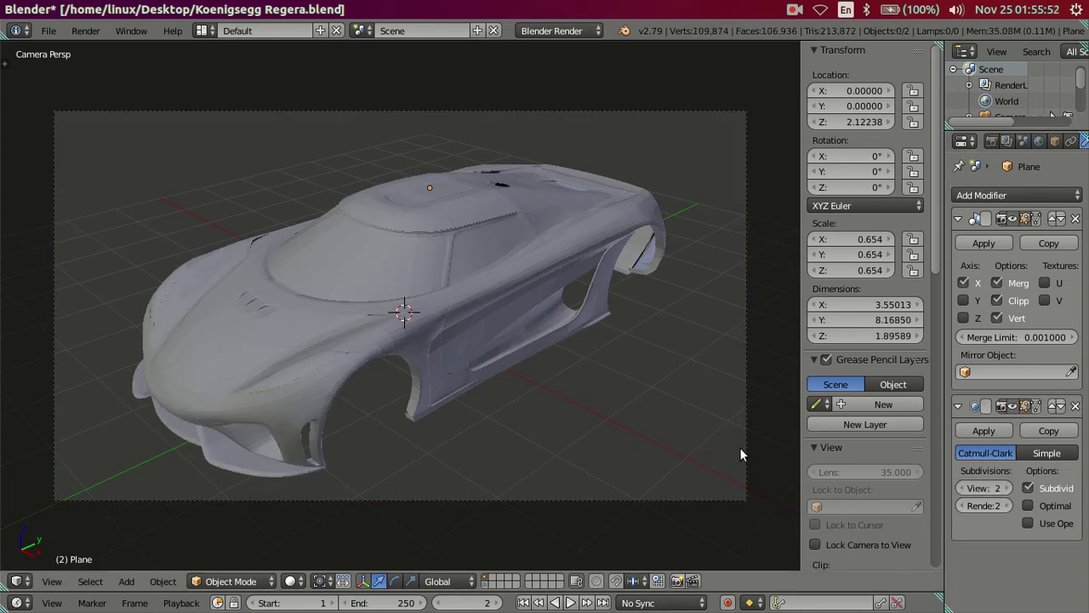
Step: Save Koenigsegg Regera.blend, overwriting the existing file
key(n)
key(ctrl+s)
click(771, 385)
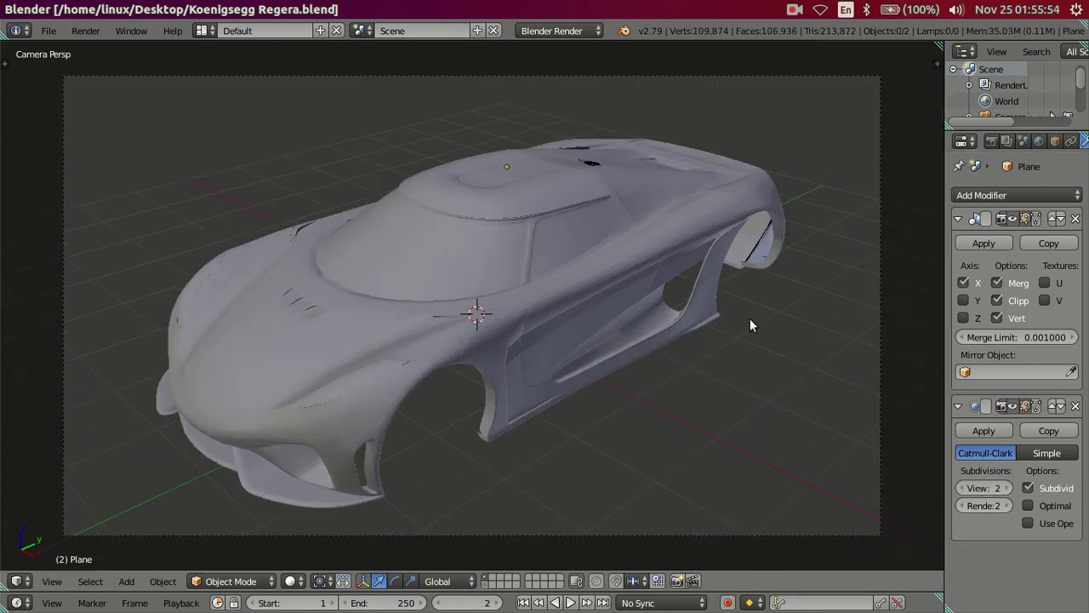